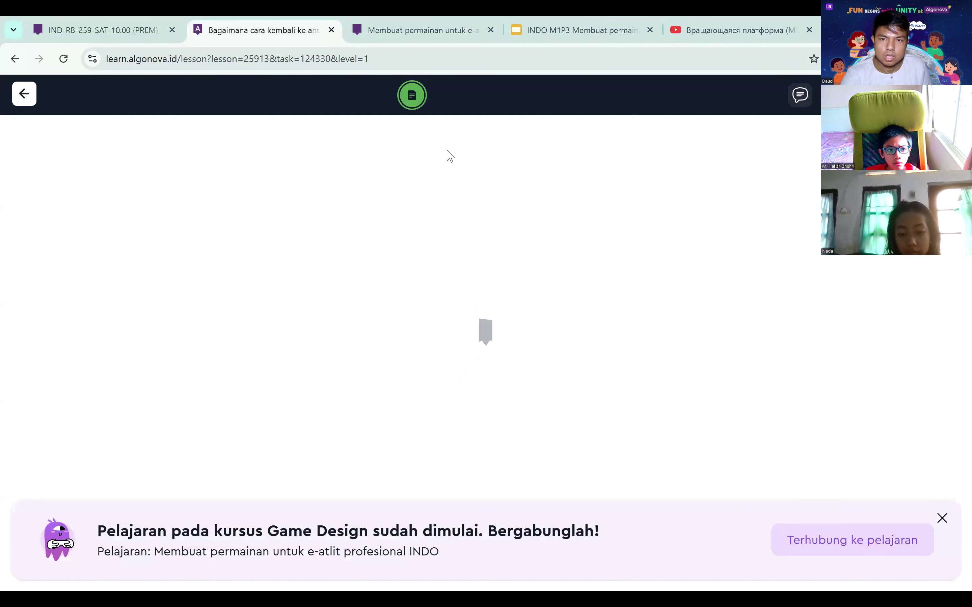
Leave the introductory task and open the Antarmuka Roblox Studio task of lesson 3 in the Game Design course
{"action": "left_click", "coordinate": [947, 513]}
{"action": "left_click", "coordinate": [474, 568]}
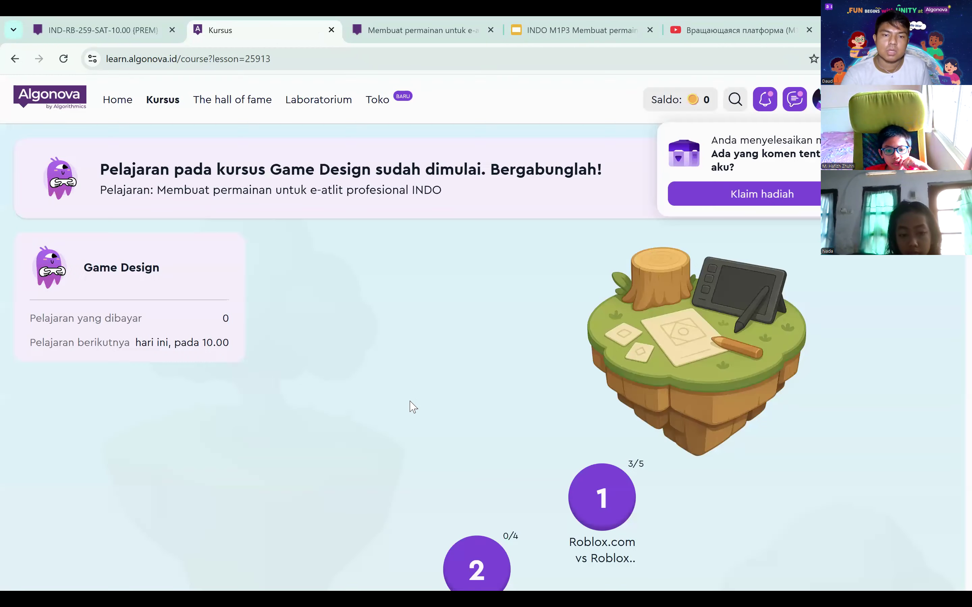
{"action": "left_click", "coordinate": [337, 340]}
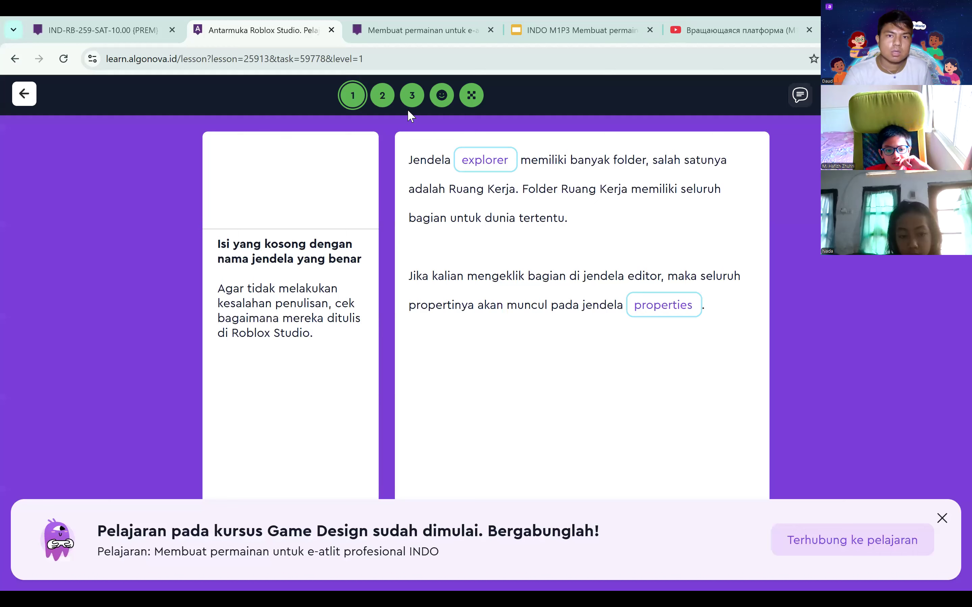
Go through the remaining levels of the Antarmuka Roblox Studio task up to its completion page
{"action": "left_click", "coordinate": [386, 98]}
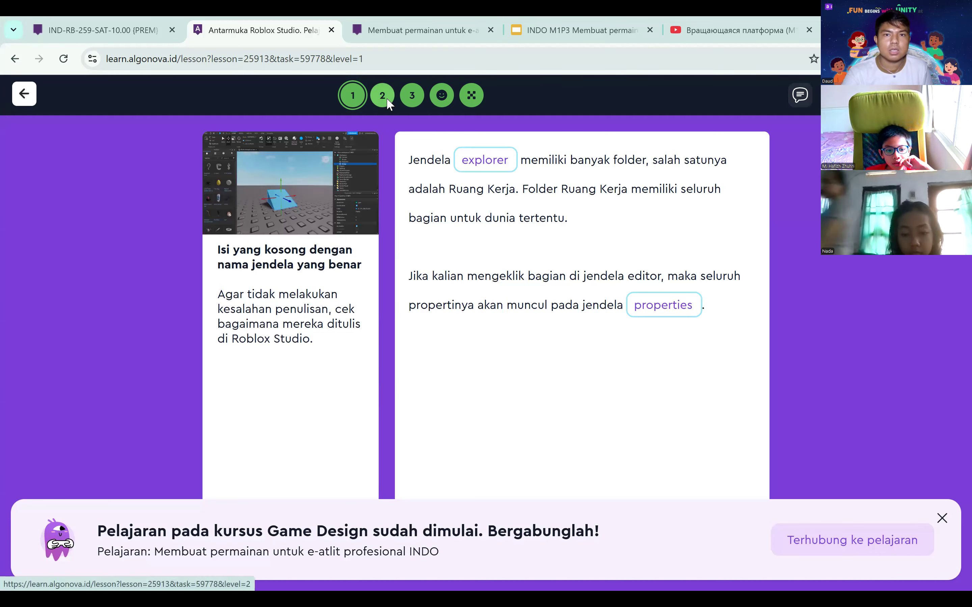
{"action": "left_click", "coordinate": [410, 97]}
{"action": "left_click", "coordinate": [439, 96]}
{"action": "left_click", "coordinate": [462, 96]}
{"action": "double_click", "coordinate": [174, 59]}
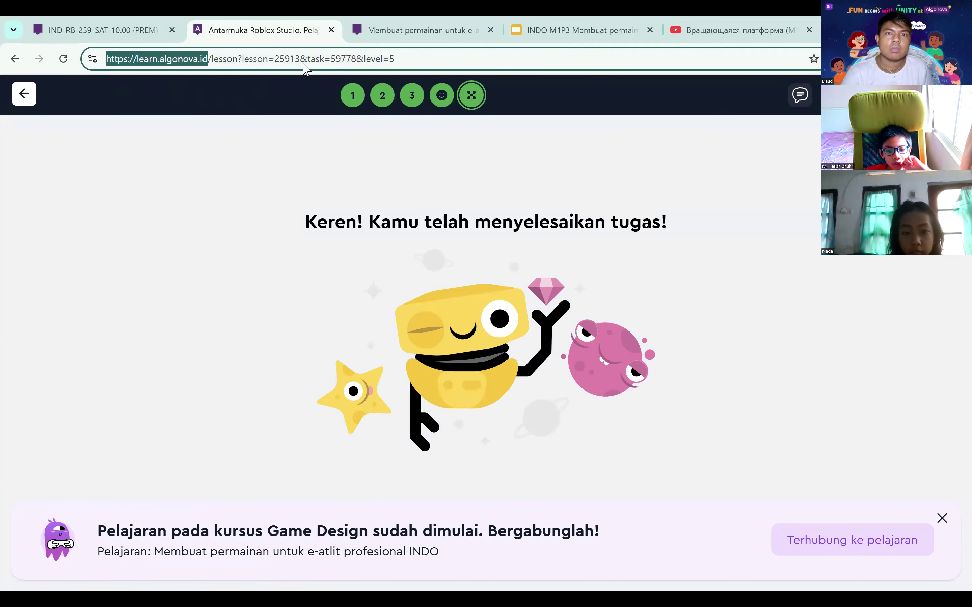
{"action": "left_click", "coordinate": [507, 416]}
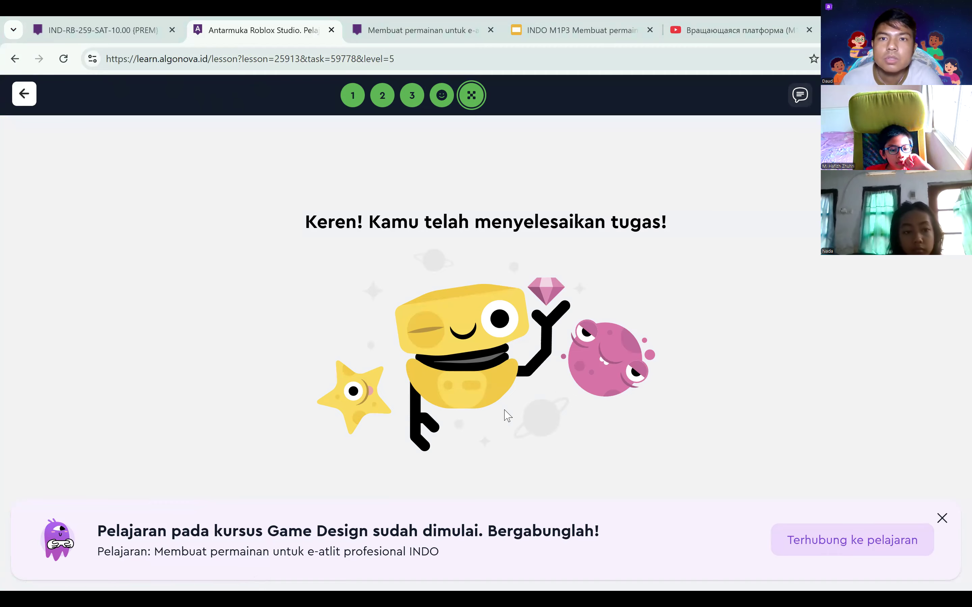
Return to the lesson's task list and open the Pedoman Roblox Studio task with its Handbook
{"action": "left_click", "coordinate": [19, 101]}
{"action": "left_click", "coordinate": [415, 350]}
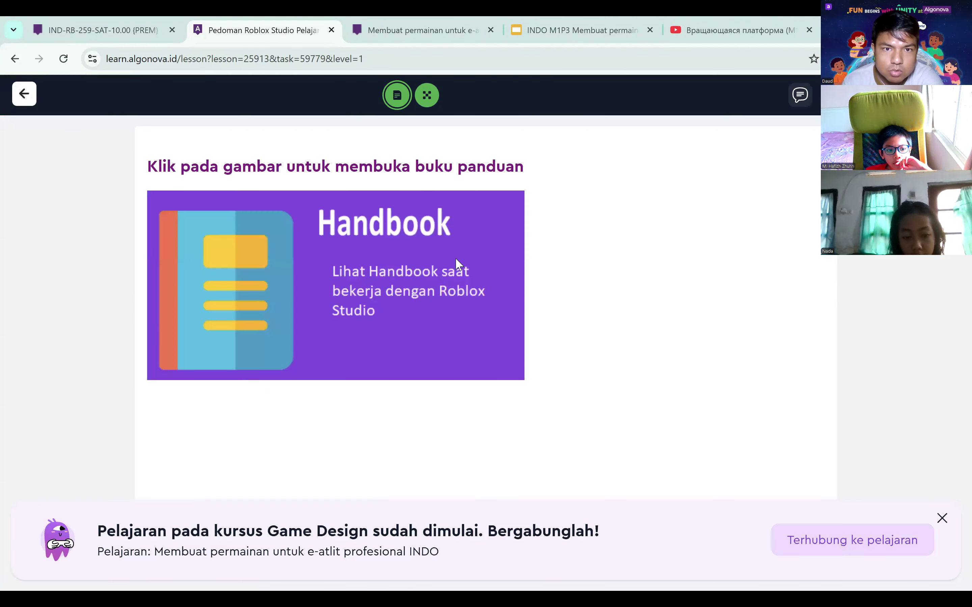
{"action": "left_click", "coordinate": [484, 289]}
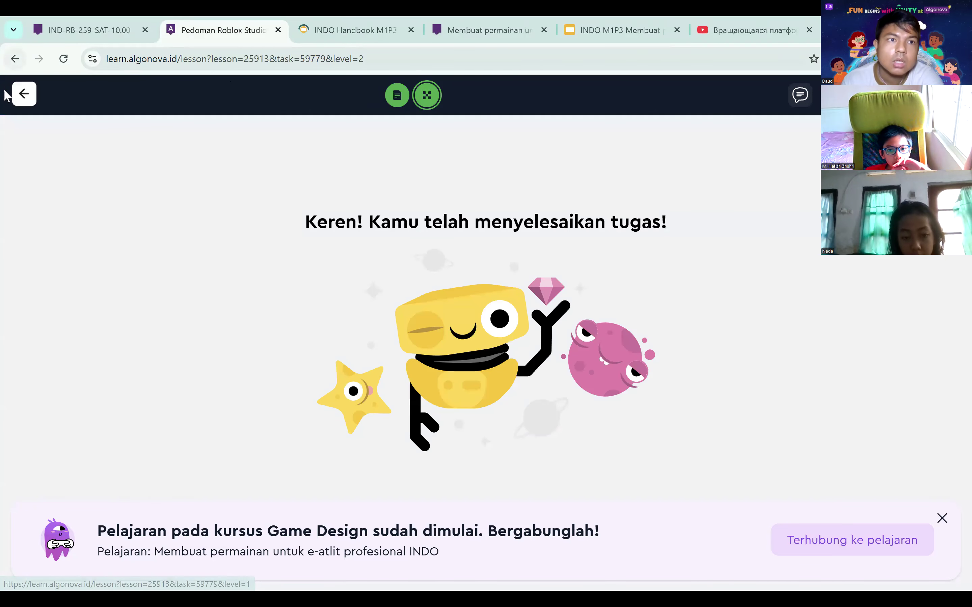
Leave the Pedoman Roblox Studio task and open the Membuat model task of the same lesson
{"action": "left_click", "coordinate": [16, 98]}
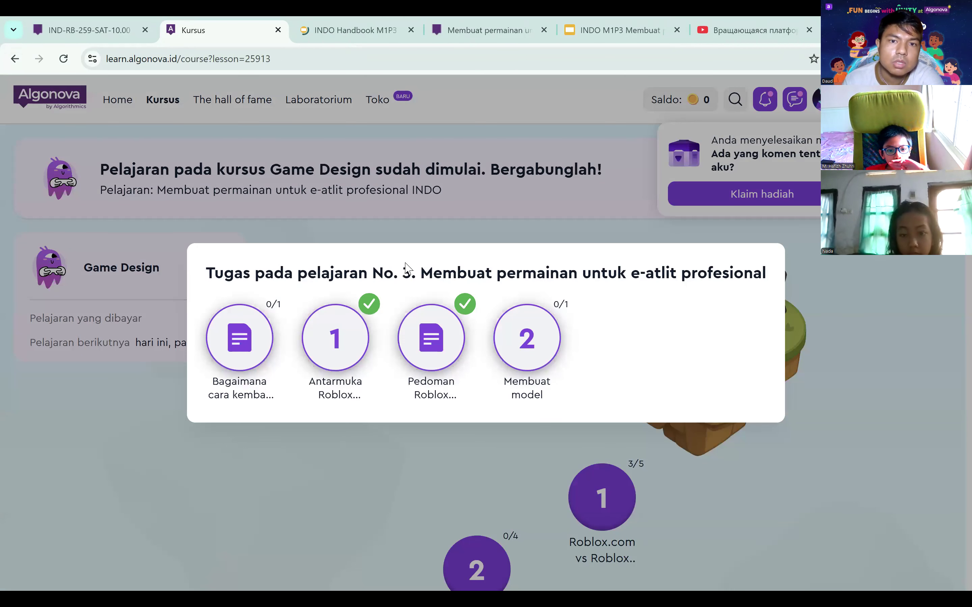
{"action": "left_click_drag", "start_coordinate": [405, 270], "coordinate": [570, 373]}
{"action": "left_click", "coordinate": [525, 341]}
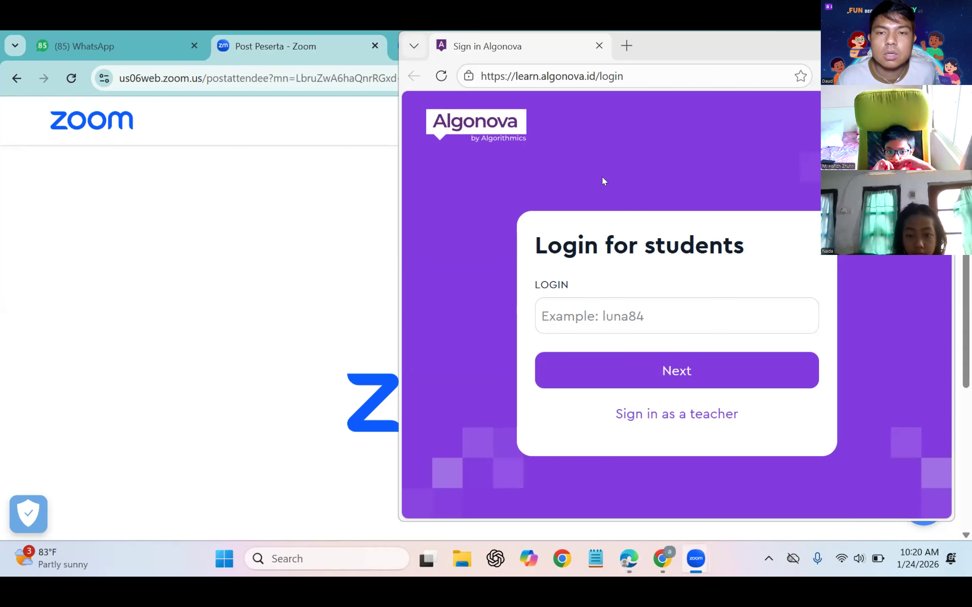
Activate the login field on the Algonova student sign-in page
{"action": "left_click", "coordinate": [662, 314]}
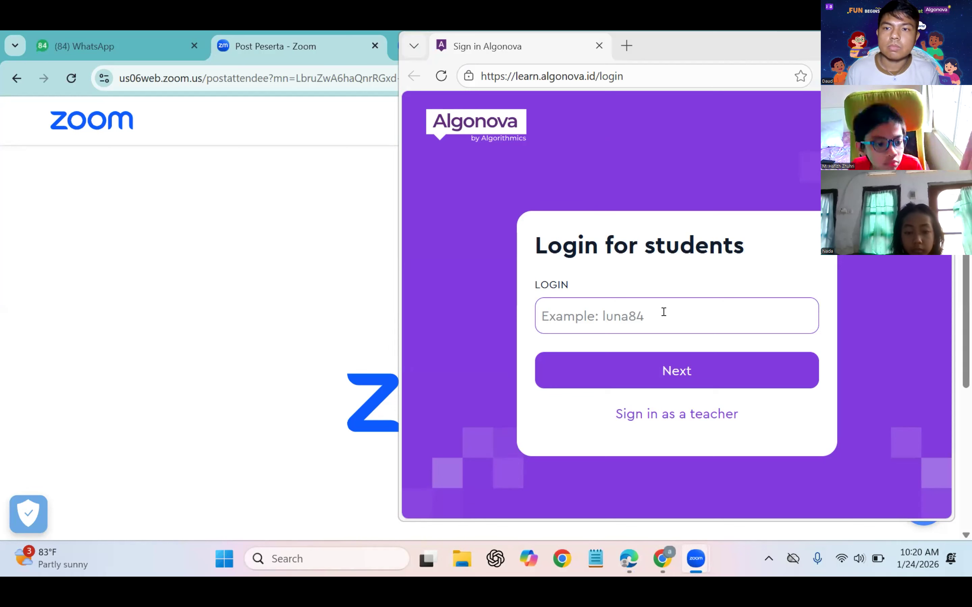
{"action": "left_click", "coordinate": [663, 312]}
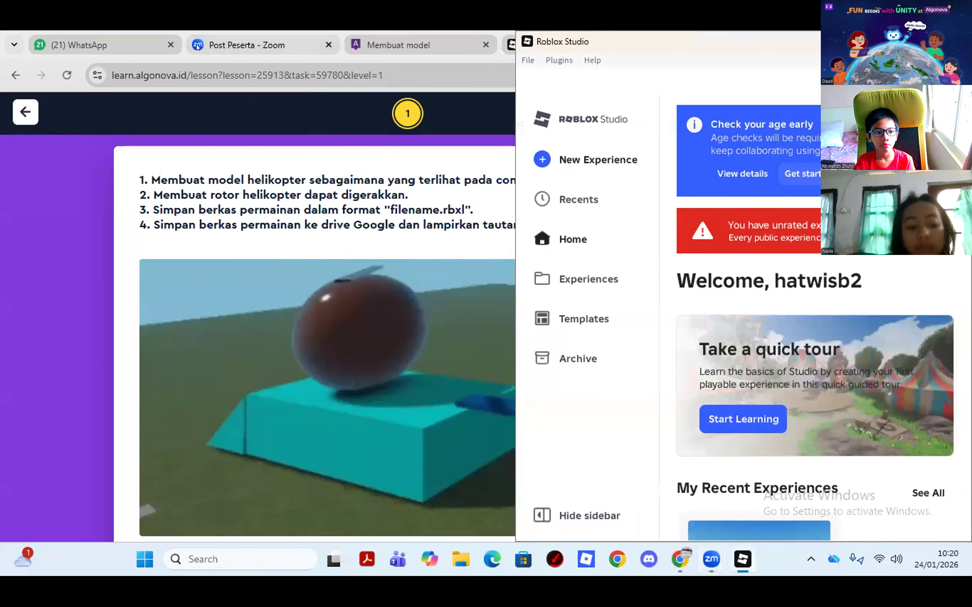
Switch to the browser's Membuat model task, return to the Game Design course page, and dismiss lesson 3's task list
{"action": "left_click", "coordinate": [250, 46]}
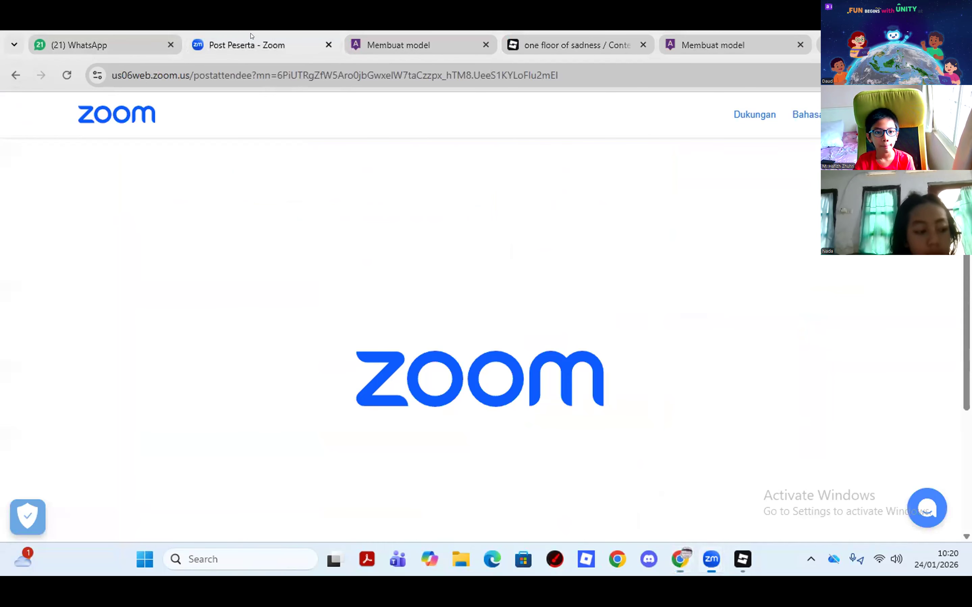
{"action": "left_click", "coordinate": [409, 45]}
{"action": "left_click", "coordinate": [26, 111]}
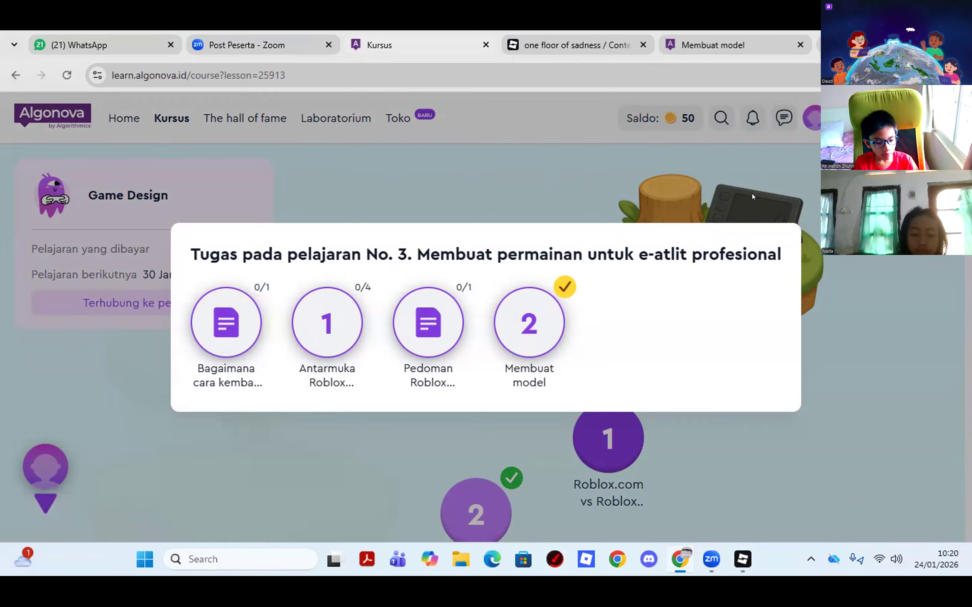
{"action": "key", "text": "ctrl+a"}
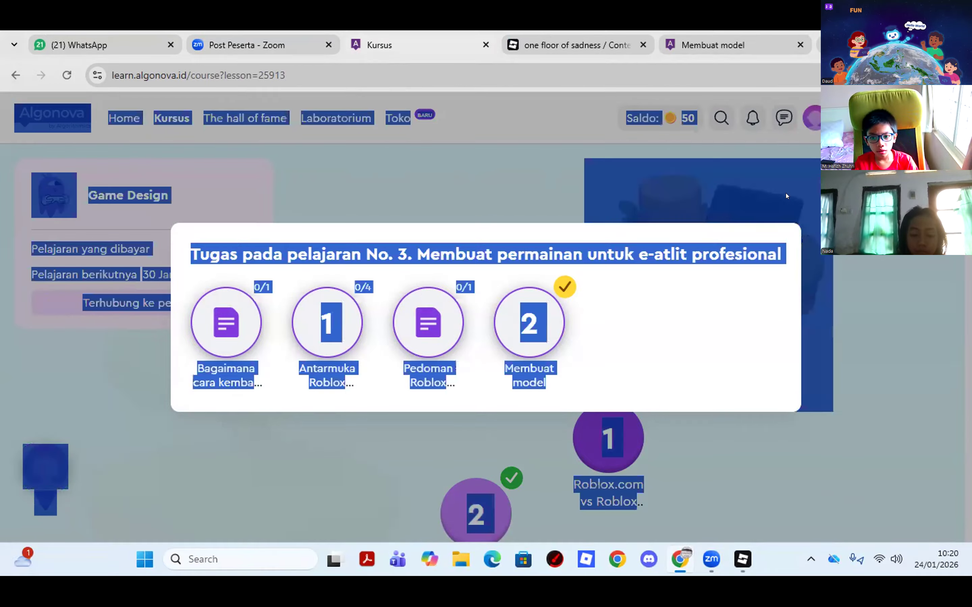
{"action": "left_click", "coordinate": [512, 193]}
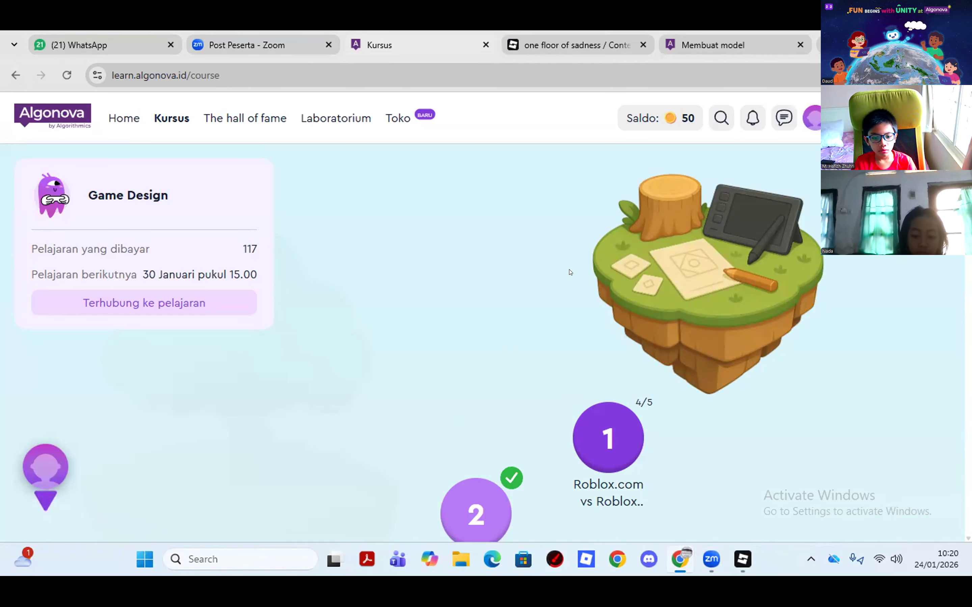
Examine the first lessons and their completion status on the Game Design course map
{"action": "scroll", "coordinate": [570, 272], "scroll_direction": "down", "scroll_amount": 8}
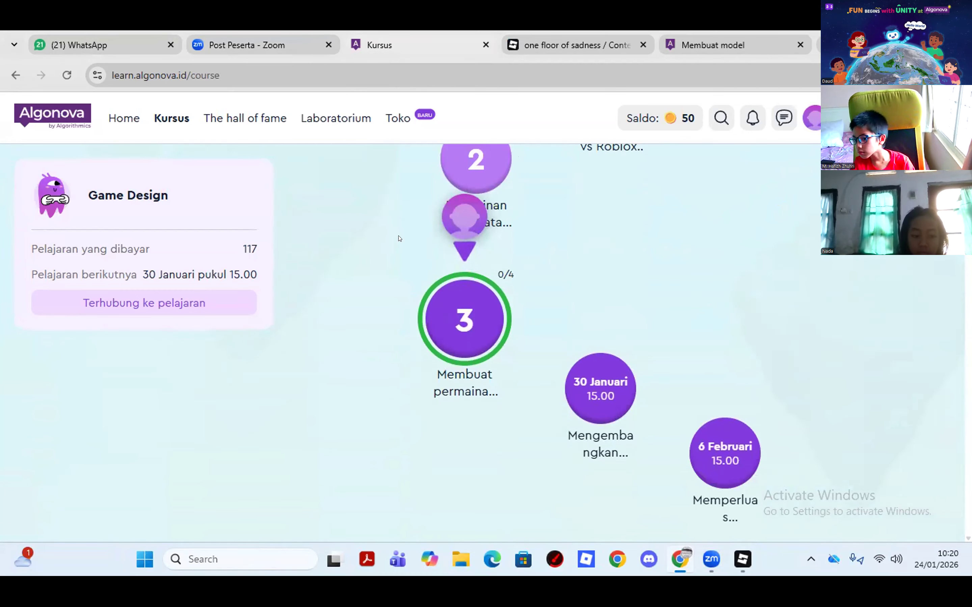
{"action": "scroll", "coordinate": [662, 253], "scroll_direction": "up", "scroll_amount": 3}
{"action": "scroll", "coordinate": [684, 240], "scroll_direction": "down", "scroll_amount": 2}
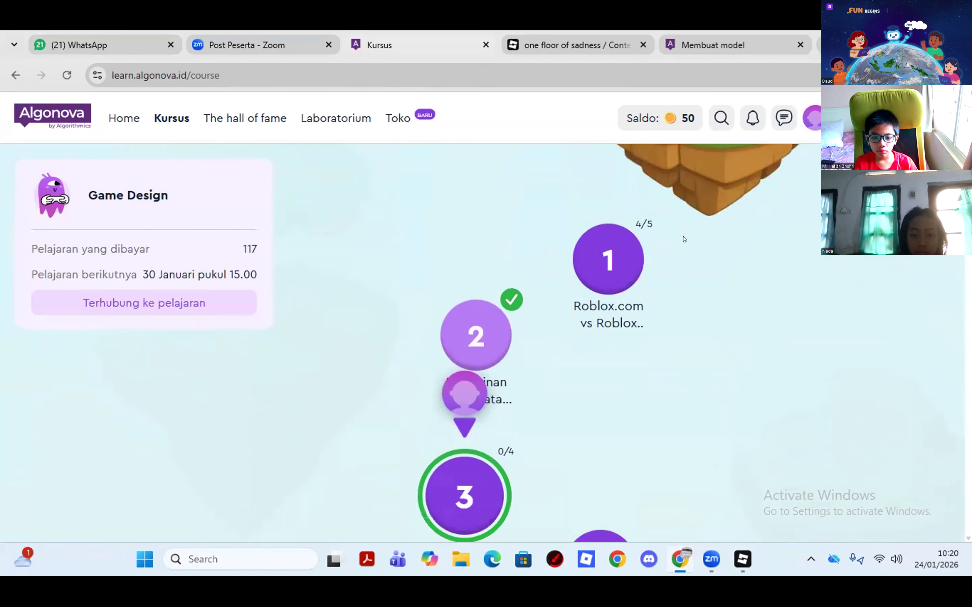
{"action": "scroll", "coordinate": [627, 259], "scroll_direction": "down", "scroll_amount": 2}
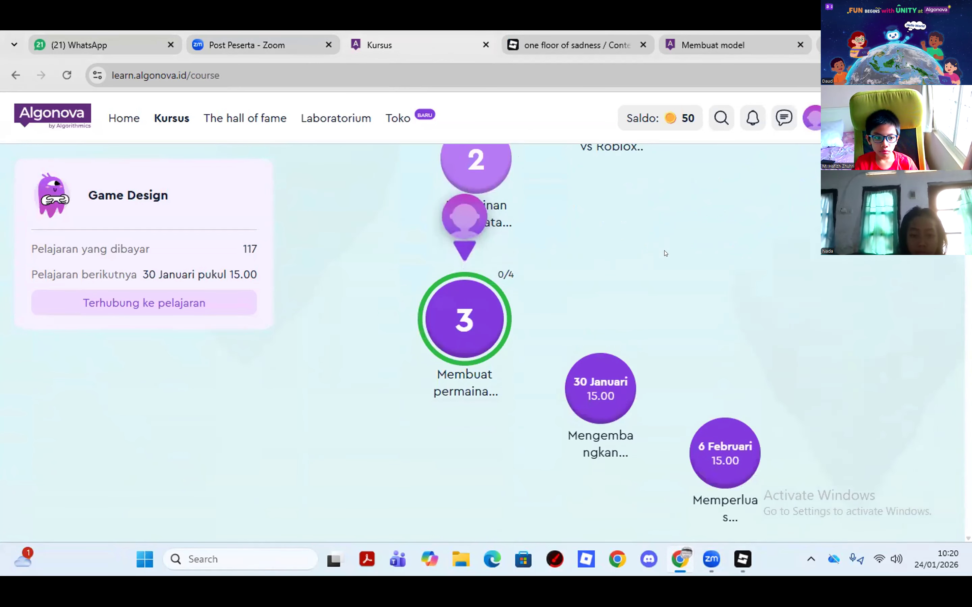
{"action": "scroll", "coordinate": [590, 246], "scroll_direction": "up", "scroll_amount": 2}
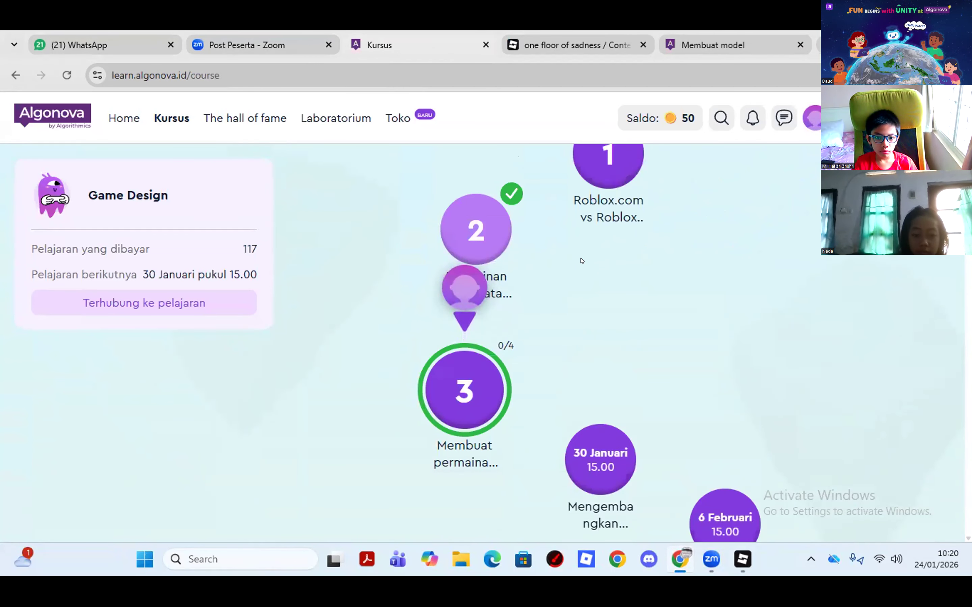
{"action": "scroll", "coordinate": [582, 261], "scroll_direction": "down", "scroll_amount": 2}
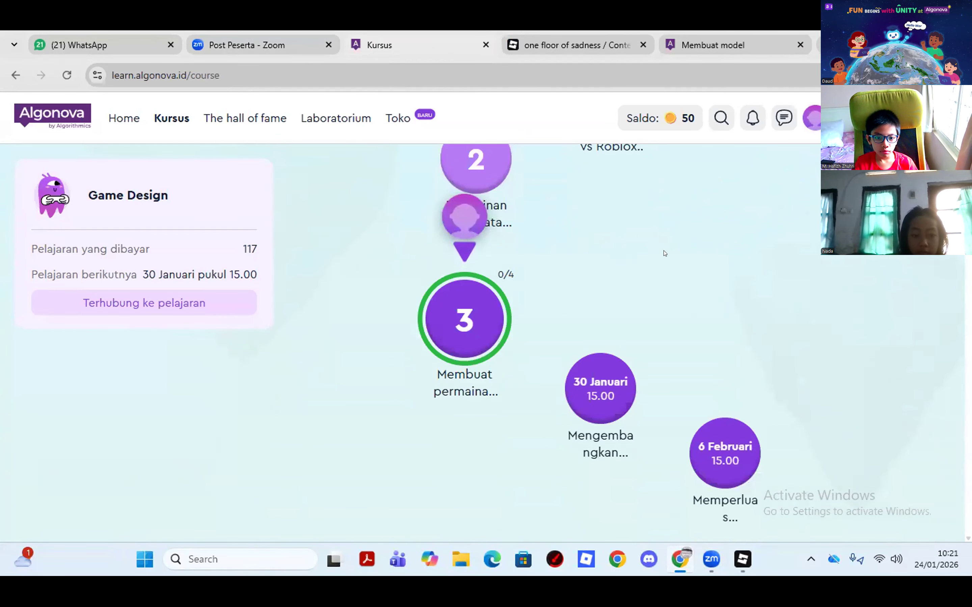
{"action": "scroll", "coordinate": [584, 247], "scroll_direction": "up", "scroll_amount": 5}
{"action": "scroll", "coordinate": [524, 209], "scroll_direction": "up", "scroll_amount": 5}
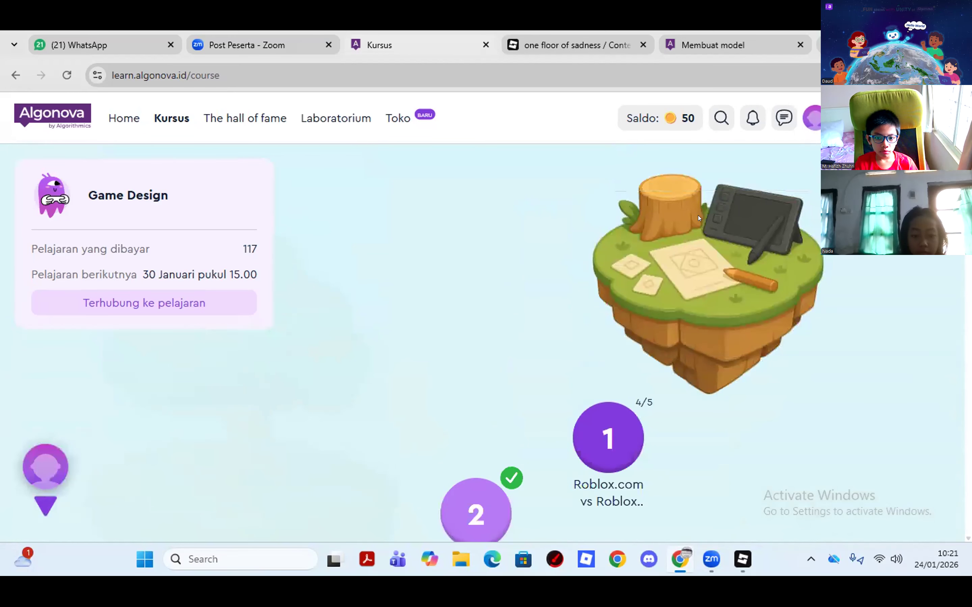
{"action": "scroll", "coordinate": [708, 217], "scroll_direction": "down", "scroll_amount": 8}
{"action": "scroll", "coordinate": [709, 228], "scroll_direction": "down", "scroll_amount": 6}
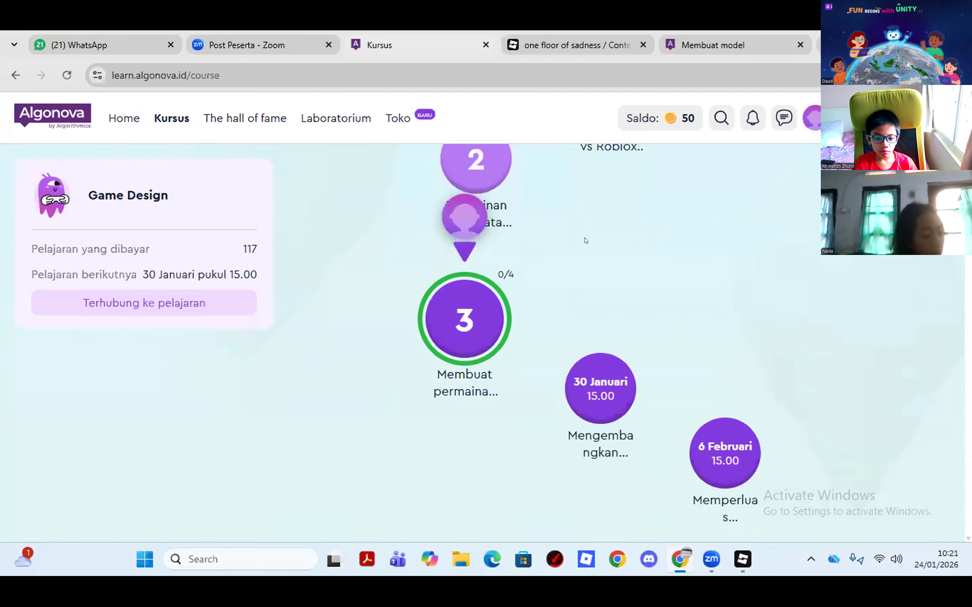
Review the task list of lesson 1, Roblox.com vs Roblox Studio, and close it again
{"action": "scroll", "coordinate": [688, 227], "scroll_direction": "up", "scroll_amount": 4}
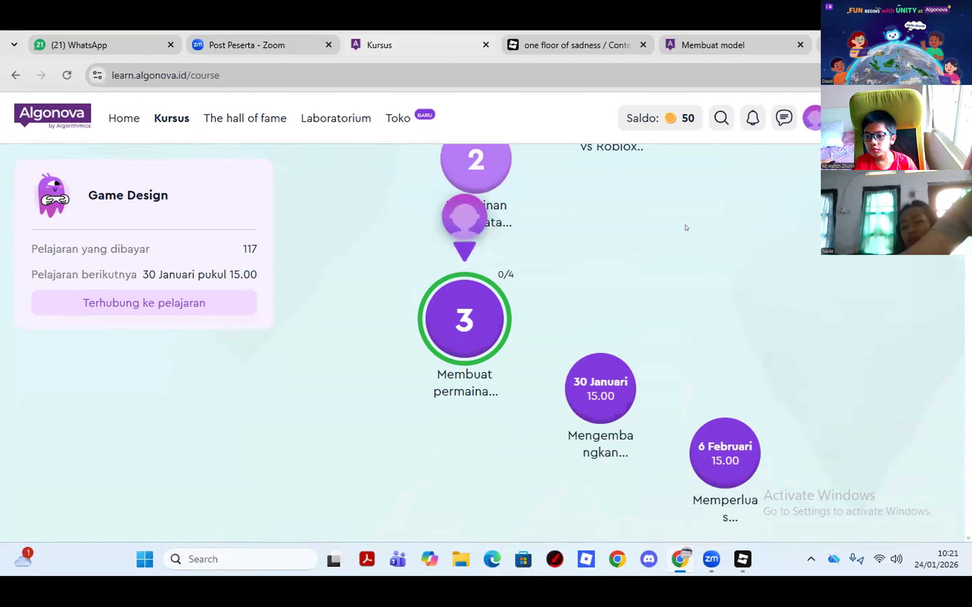
{"action": "scroll", "coordinate": [599, 222], "scroll_direction": "up", "scroll_amount": 2}
{"action": "scroll", "coordinate": [595, 221], "scroll_direction": "up", "scroll_amount": 2}
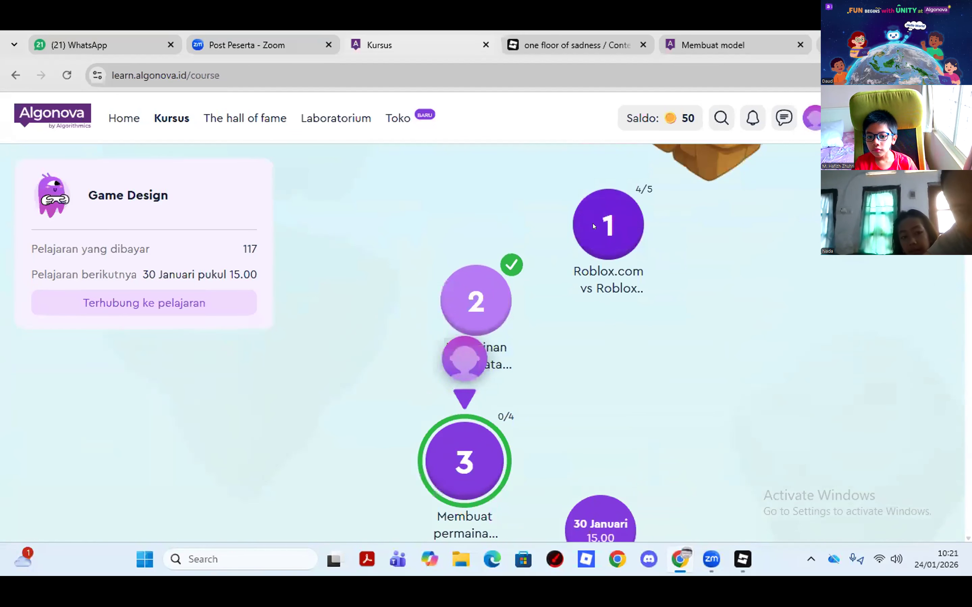
{"action": "left_click", "coordinate": [593, 223]}
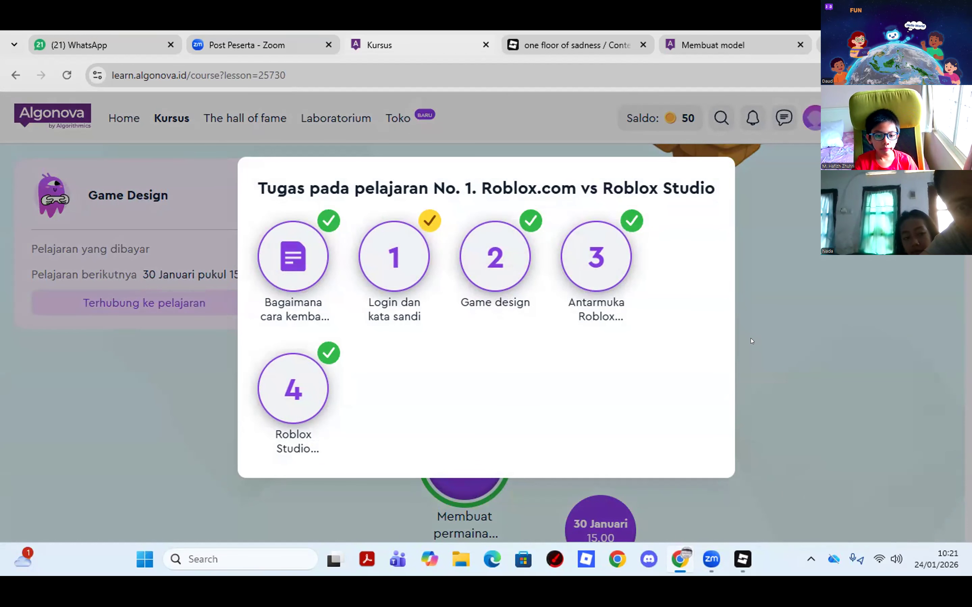
{"action": "left_click", "coordinate": [785, 306]}
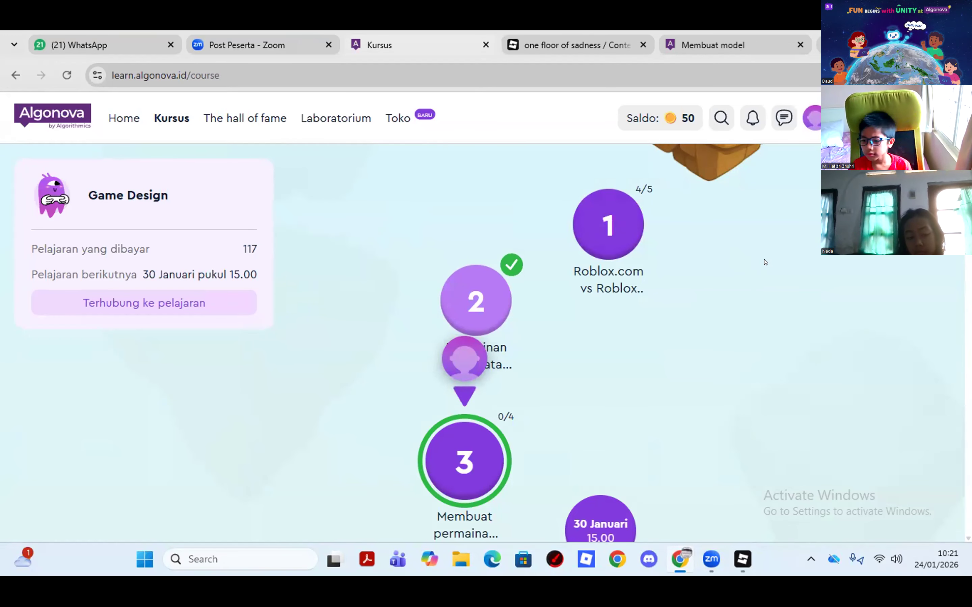
Examine the scheduled upcoming lessons and their dates on the Game Design course map
{"action": "scroll", "coordinate": [562, 263], "scroll_direction": "down", "scroll_amount": 3}
{"action": "scroll", "coordinate": [561, 264], "scroll_direction": "down", "scroll_amount": 3}
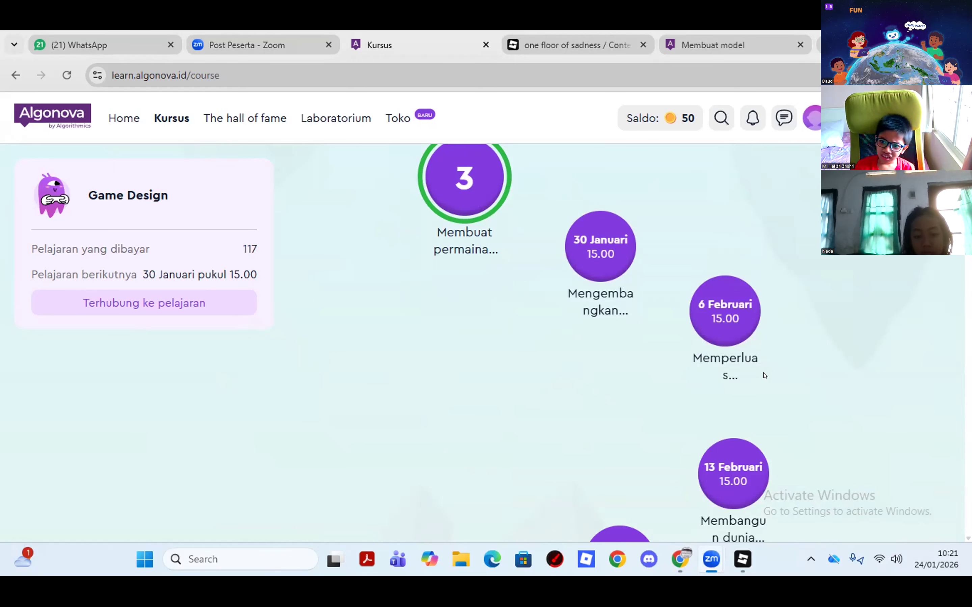
{"action": "scroll", "coordinate": [575, 341], "scroll_direction": "up", "scroll_amount": 5}
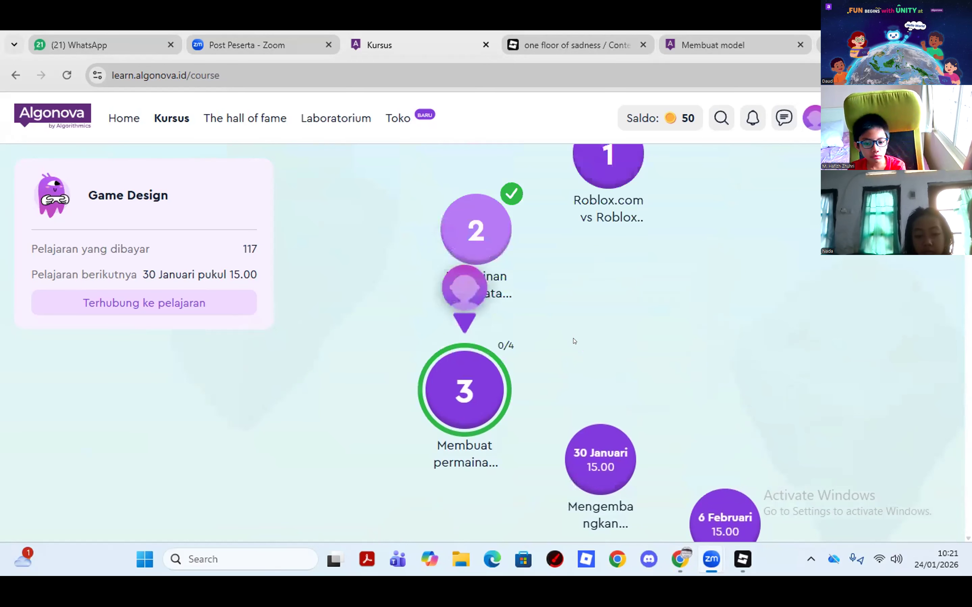
{"action": "scroll", "coordinate": [607, 341], "scroll_direction": "down", "scroll_amount": 3}
{"action": "scroll", "coordinate": [652, 353], "scroll_direction": "down", "scroll_amount": 15}
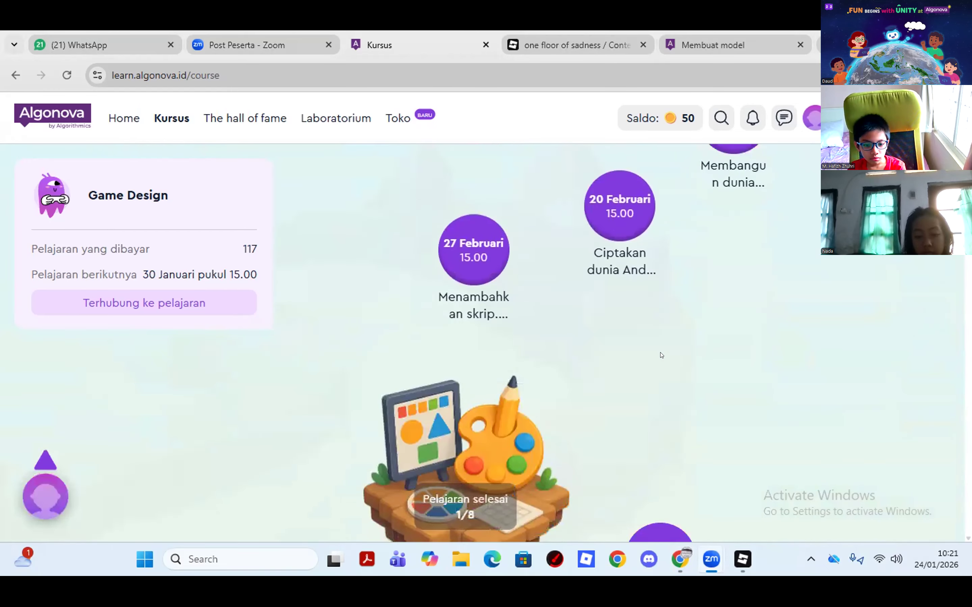
{"action": "scroll", "coordinate": [660, 354], "scroll_direction": "down", "scroll_amount": 20}
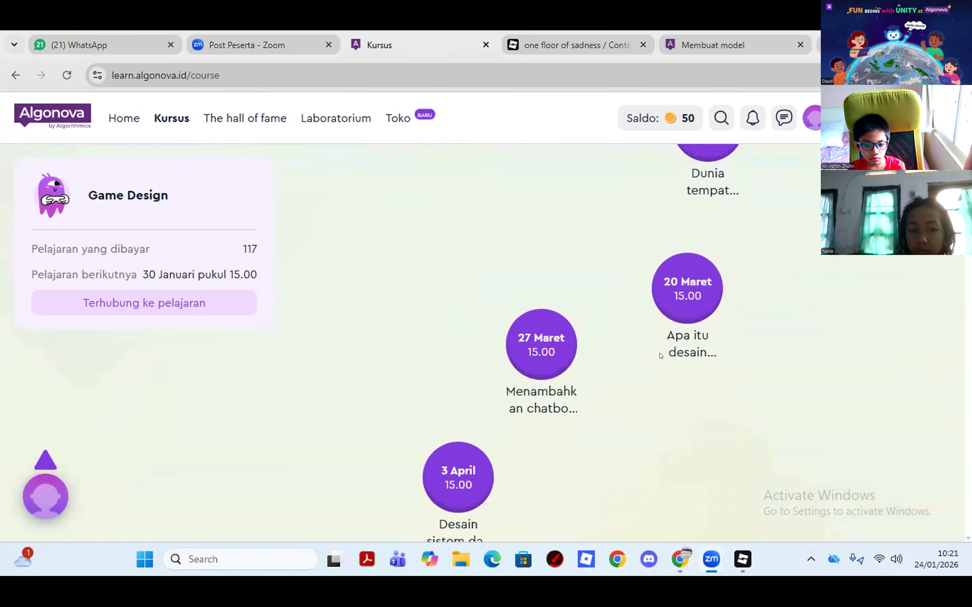
{"action": "scroll", "coordinate": [653, 354], "scroll_direction": "down", "scroll_amount": 7}
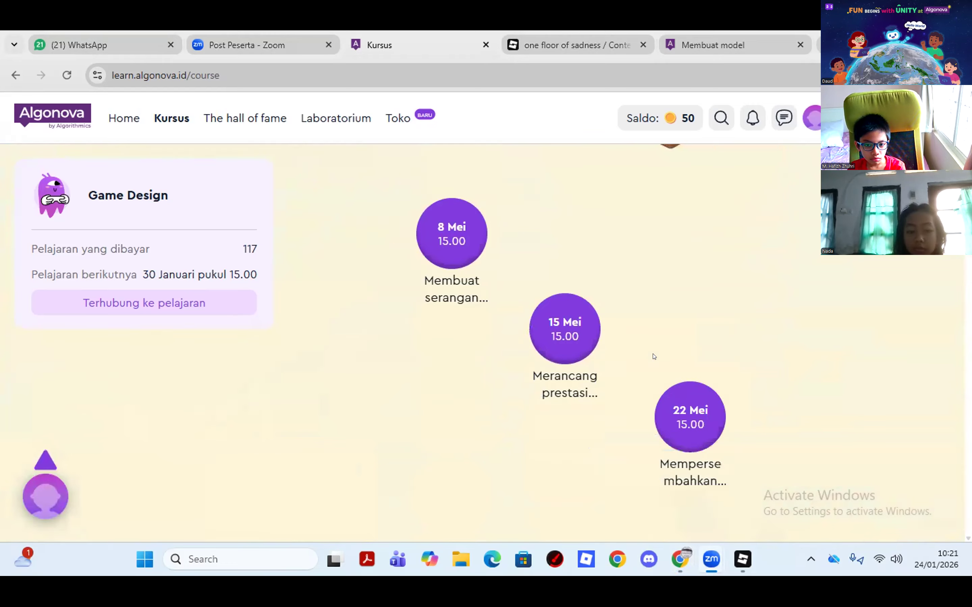
{"action": "scroll", "coordinate": [653, 354], "scroll_direction": "up", "scroll_amount": 7}
{"action": "scroll", "coordinate": [674, 365], "scroll_direction": "up", "scroll_amount": 5}
{"action": "scroll", "coordinate": [684, 354], "scroll_direction": "down", "scroll_amount": 20}
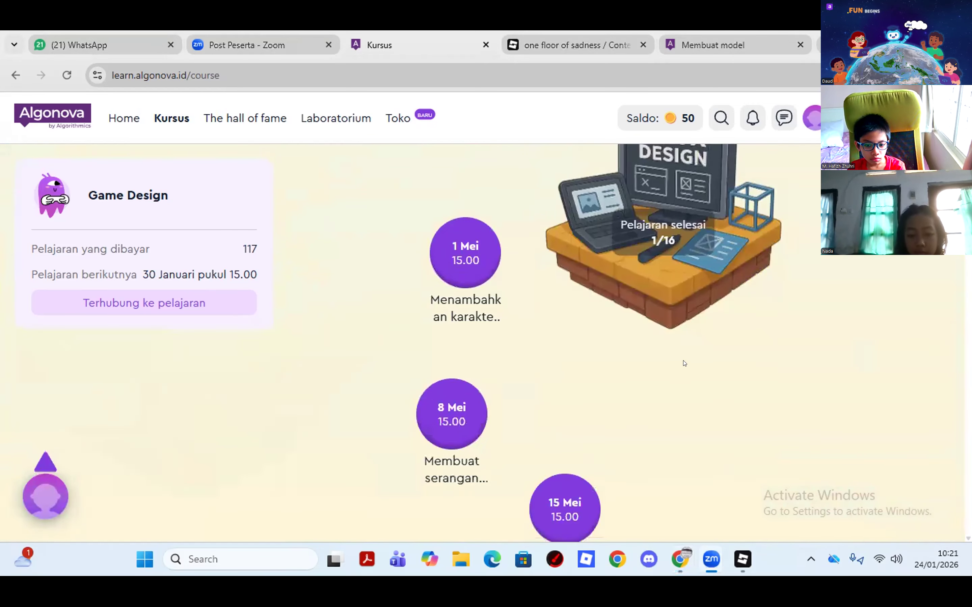
{"action": "scroll", "coordinate": [686, 357], "scroll_direction": "down", "scroll_amount": 17}
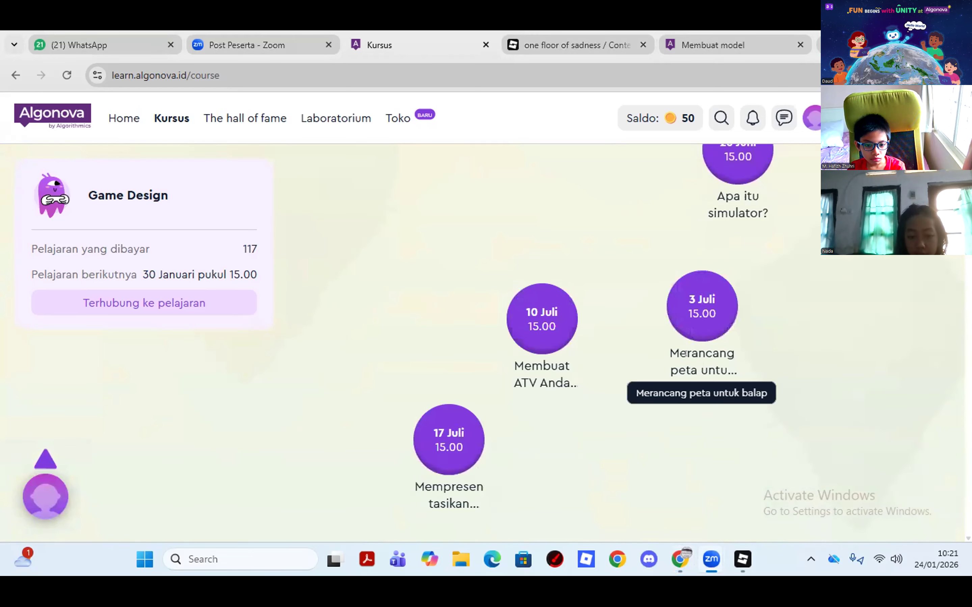
Examine the numbered Python and web development lessons through lesson 100, and return to the start of the course map
{"action": "scroll", "coordinate": [685, 357], "scroll_direction": "down", "scroll_amount": 16}
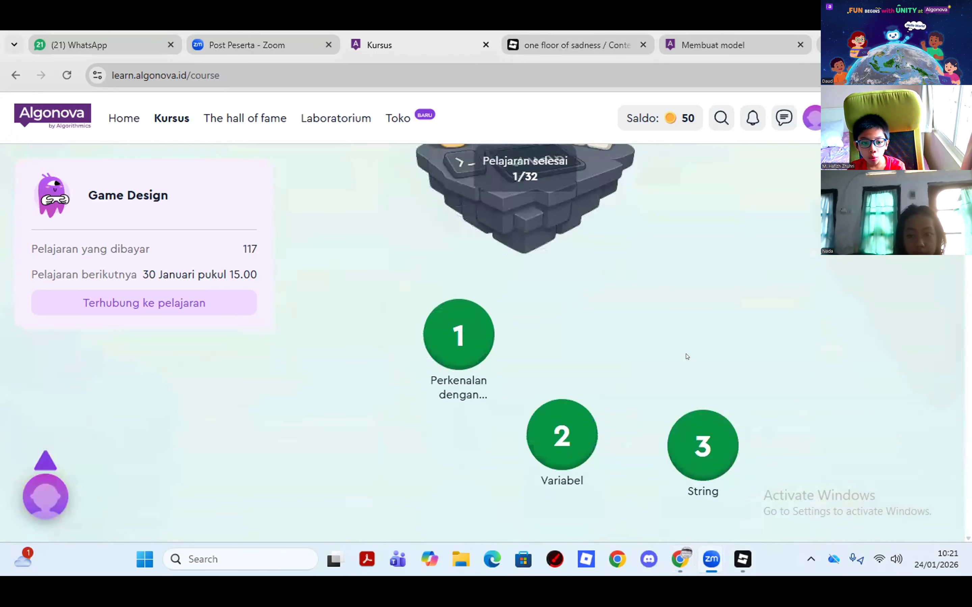
{"action": "scroll", "coordinate": [684, 360], "scroll_direction": "down", "scroll_amount": 20}
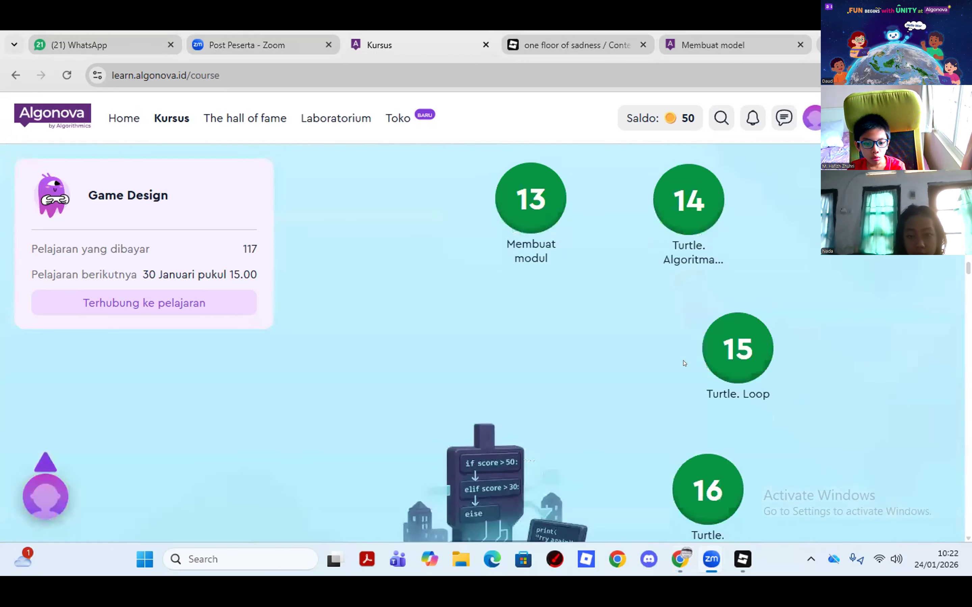
{"action": "scroll", "coordinate": [684, 363], "scroll_direction": "down", "scroll_amount": 20}
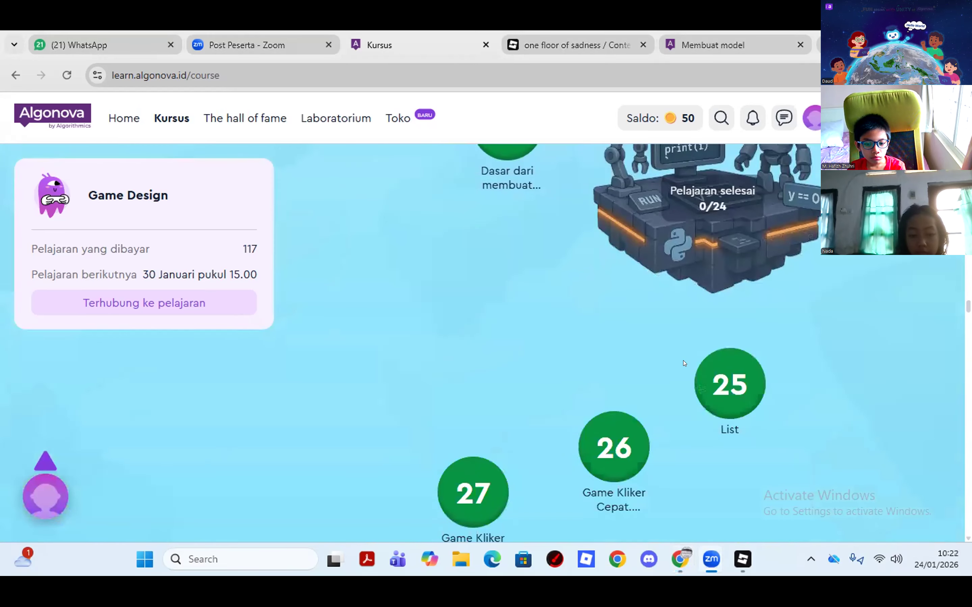
{"action": "scroll", "coordinate": [684, 363], "scroll_direction": "down", "scroll_amount": 20}
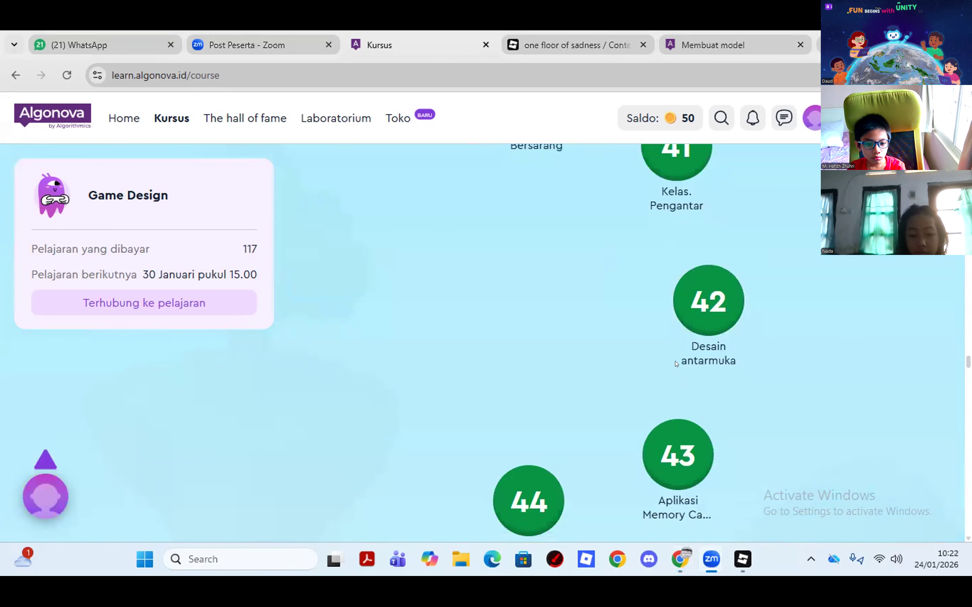
{"action": "scroll", "coordinate": [686, 355], "scroll_direction": "down", "scroll_amount": 10}
{"action": "scroll", "coordinate": [679, 367], "scroll_direction": "up", "scroll_amount": 20}
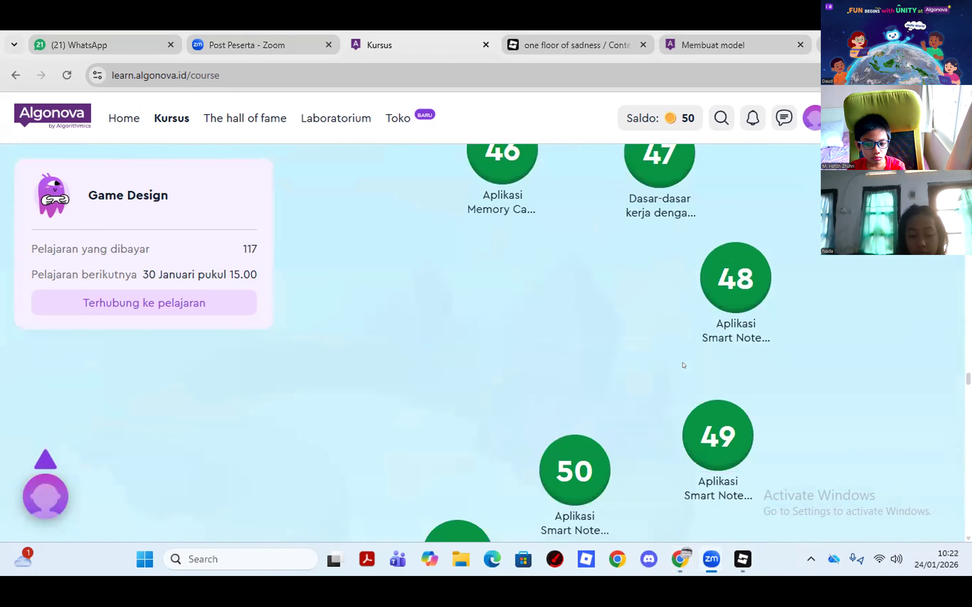
{"action": "scroll", "coordinate": [678, 367], "scroll_direction": "down", "scroll_amount": 12}
{"action": "left_click_drag", "start_coordinate": [968, 381], "coordinate": [957, 535]}
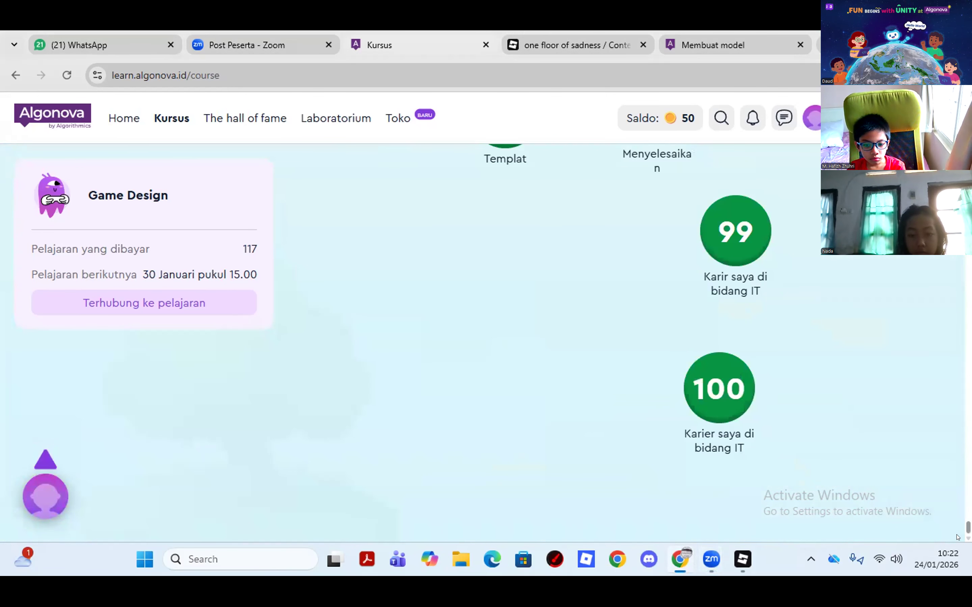
{"action": "scroll", "coordinate": [951, 522], "scroll_direction": "up", "scroll_amount": 7}
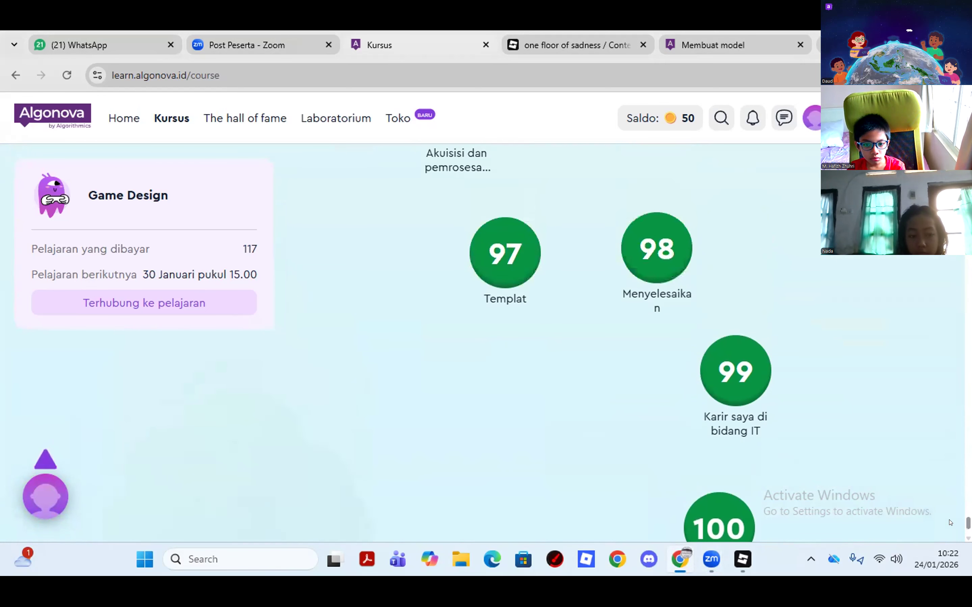
{"action": "scroll", "coordinate": [950, 514], "scroll_direction": "up", "scroll_amount": 10}
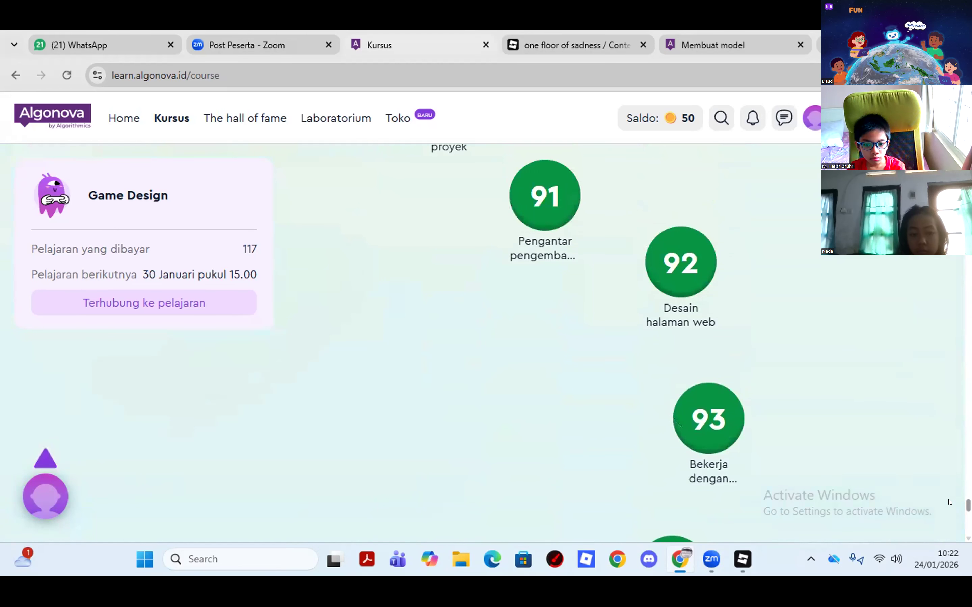
{"action": "scroll", "coordinate": [949, 507], "scroll_direction": "down", "scroll_amount": 3}
{"action": "left_click_drag", "start_coordinate": [949, 454], "coordinate": [950, 139]}
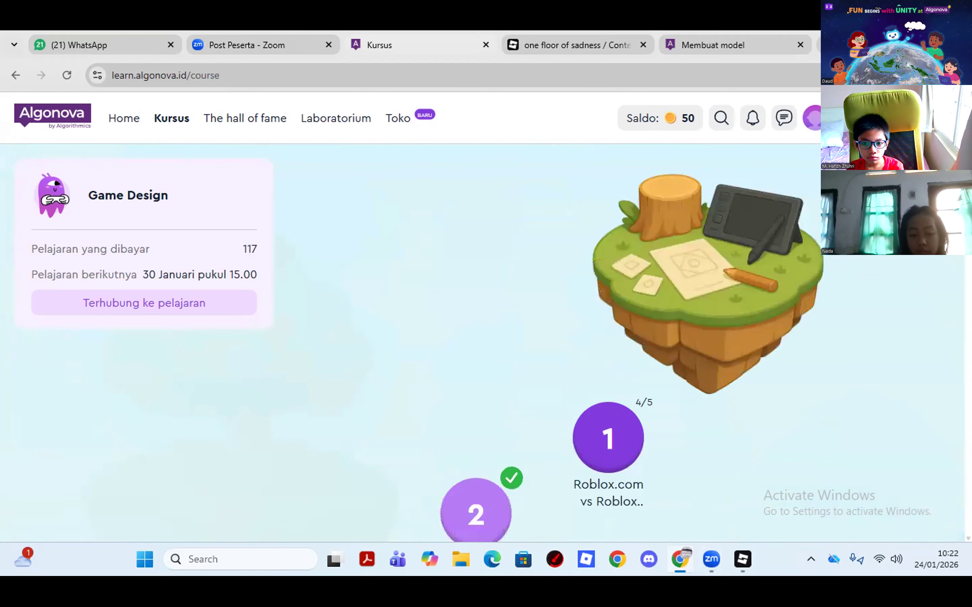
Check the task statuses of lesson 1, Roblox.com vs Roblox Studio, and dismiss the task list
{"action": "scroll", "coordinate": [720, 297], "scroll_direction": "down", "scroll_amount": 3}
{"action": "left_click", "coordinate": [607, 295]}
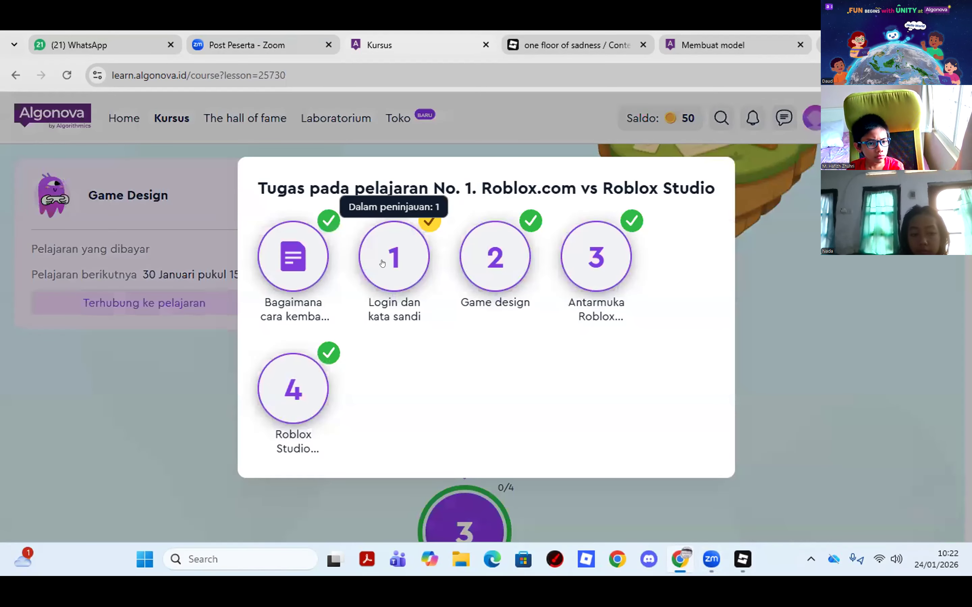
{"action": "left_click", "coordinate": [772, 353]}
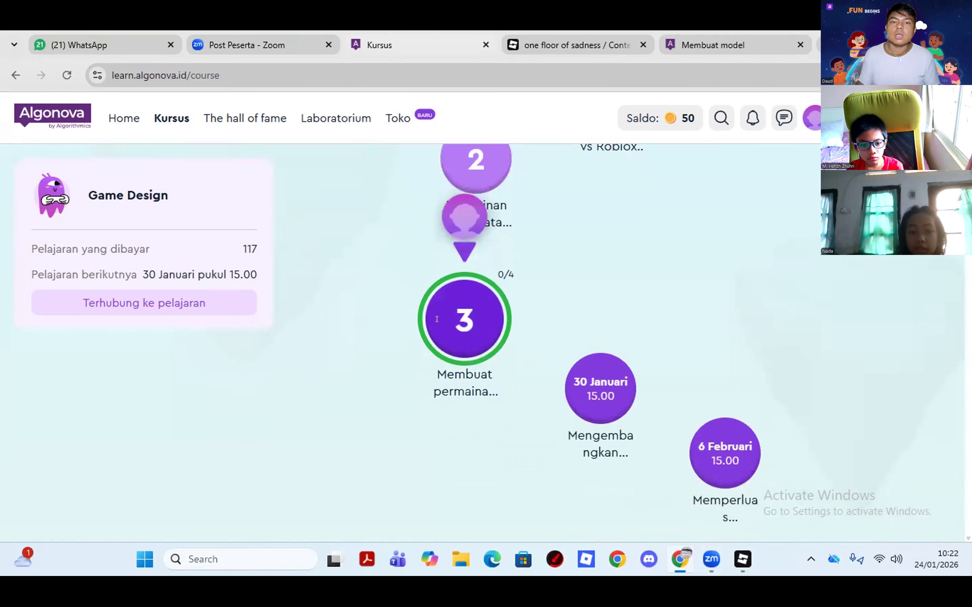
Complete lesson 3's guide on returning to the old Roblox Studio view and open its task 1, Antarmuka Roblox Studio
{"action": "left_click", "coordinate": [470, 324]}
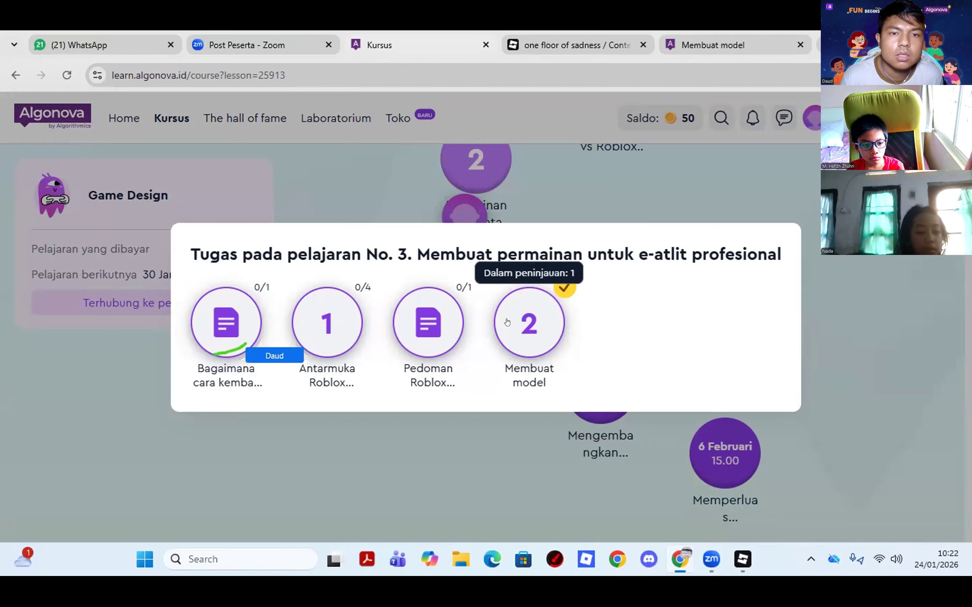
{"action": "left_click", "coordinate": [235, 341]}
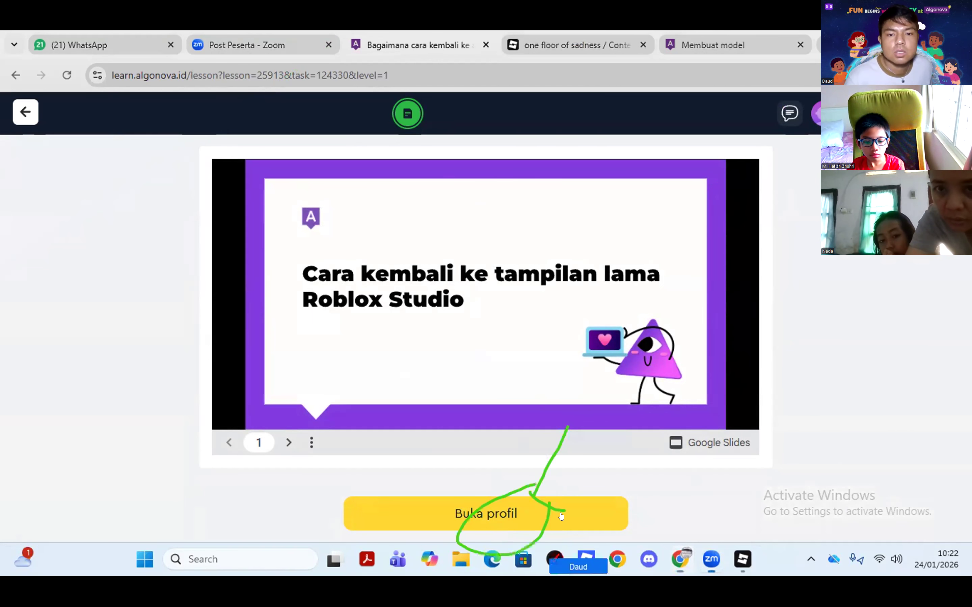
{"action": "left_click", "coordinate": [558, 513]}
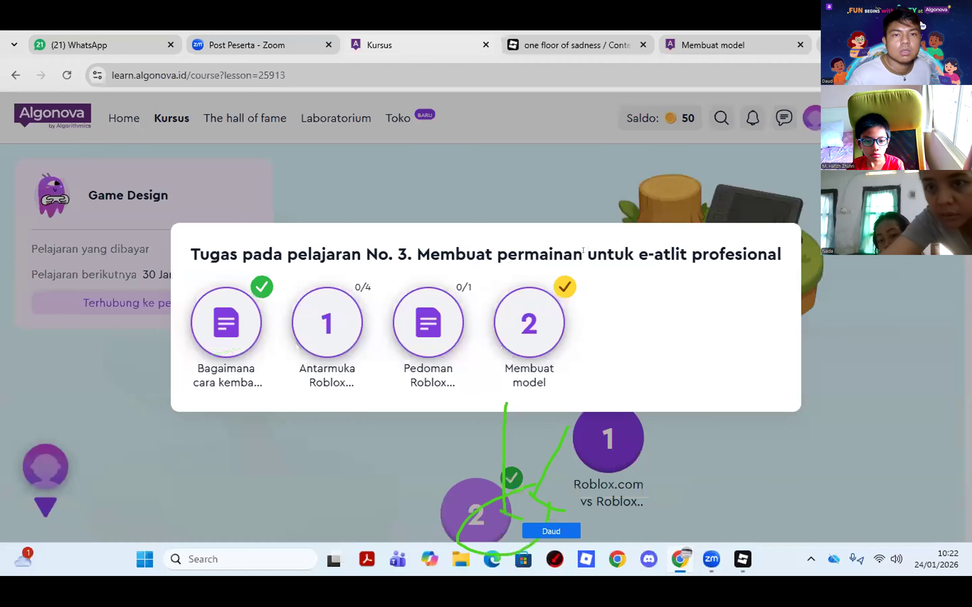
{"action": "left_click", "coordinate": [334, 342]}
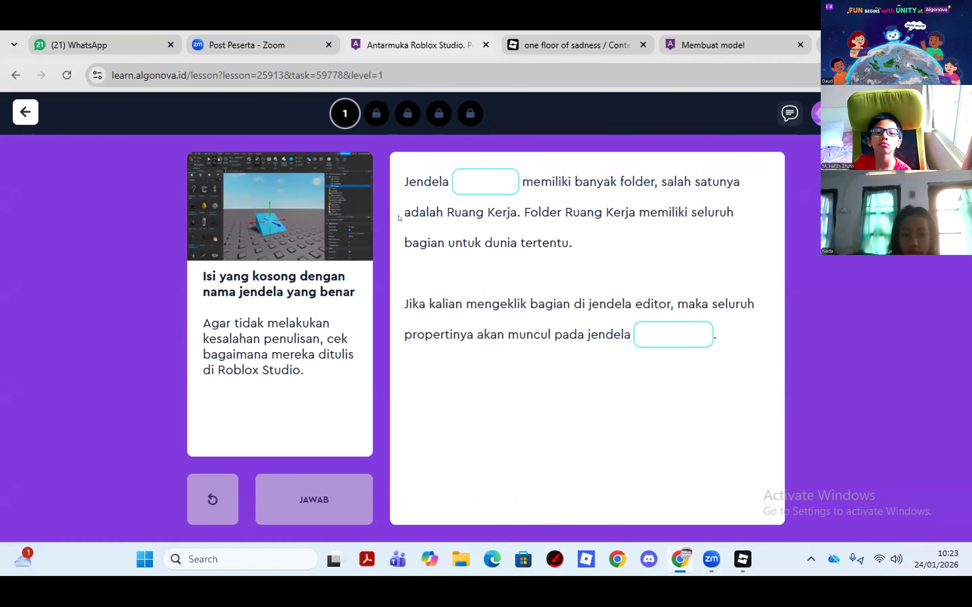
{"action": "mouse_move", "coordinate": [333, 242]}
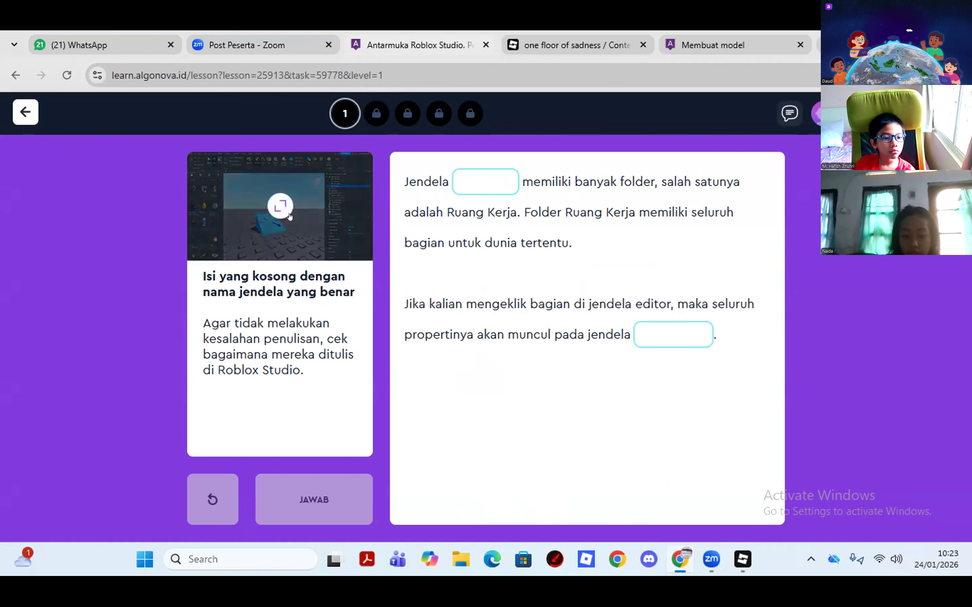
Switch to Roblox Studio, launch the one floor of sadness experience, and return to the fill-in task in the browser
{"action": "mouse_move", "coordinate": [743, 560]}
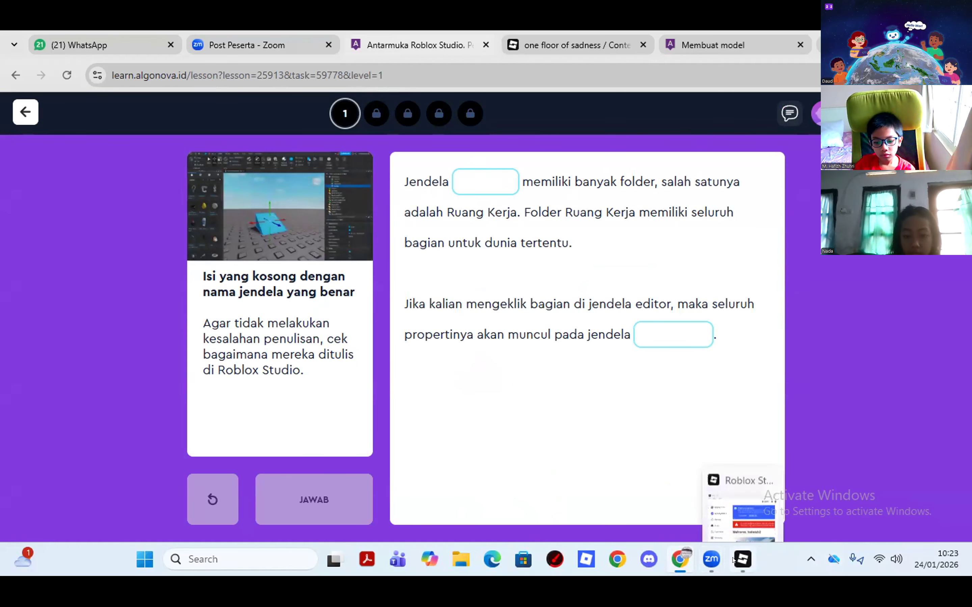
{"action": "left_click", "coordinate": [755, 489]}
{"action": "scroll", "coordinate": [733, 330], "scroll_direction": "down", "scroll_amount": 5}
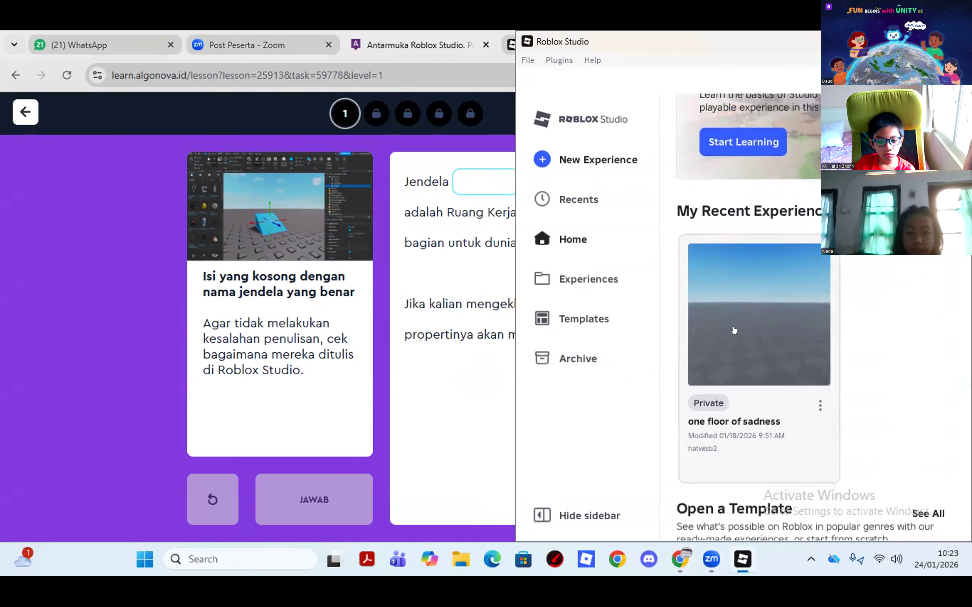
{"action": "left_click", "coordinate": [724, 331]}
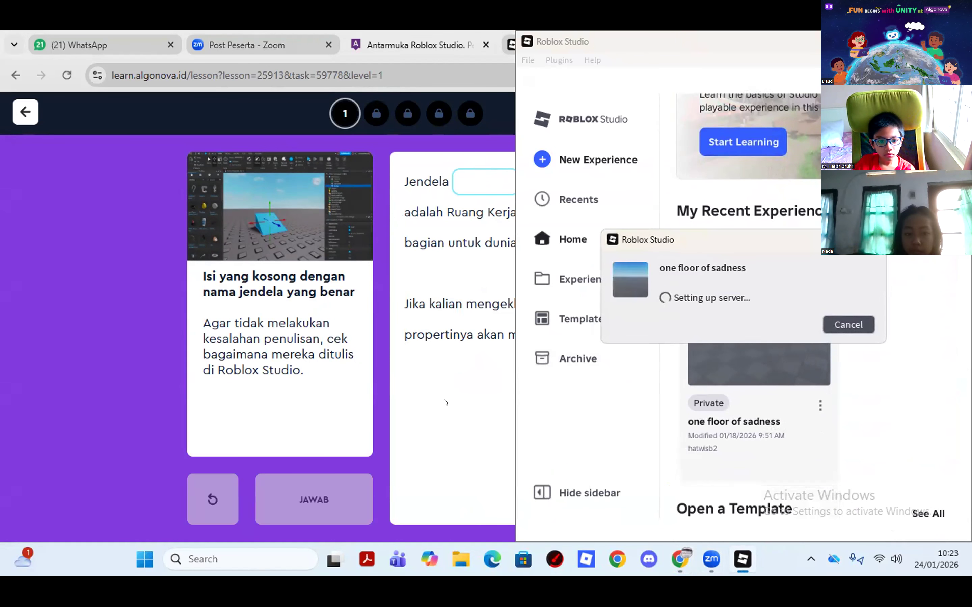
{"action": "left_click", "coordinate": [445, 402]}
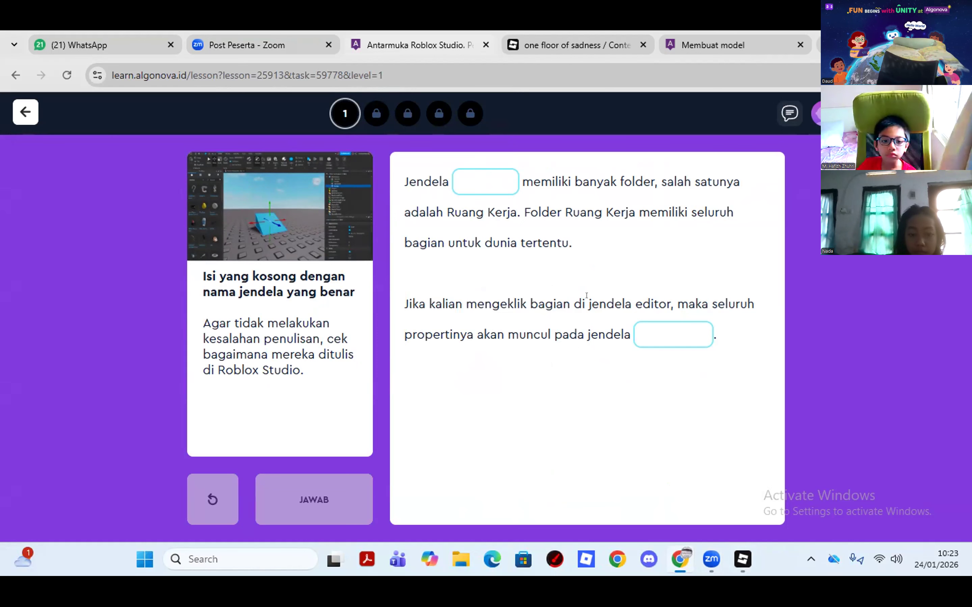
Fill the second blank, the window that shows a part's properties, with "properties"
{"action": "left_click", "coordinate": [651, 331]}
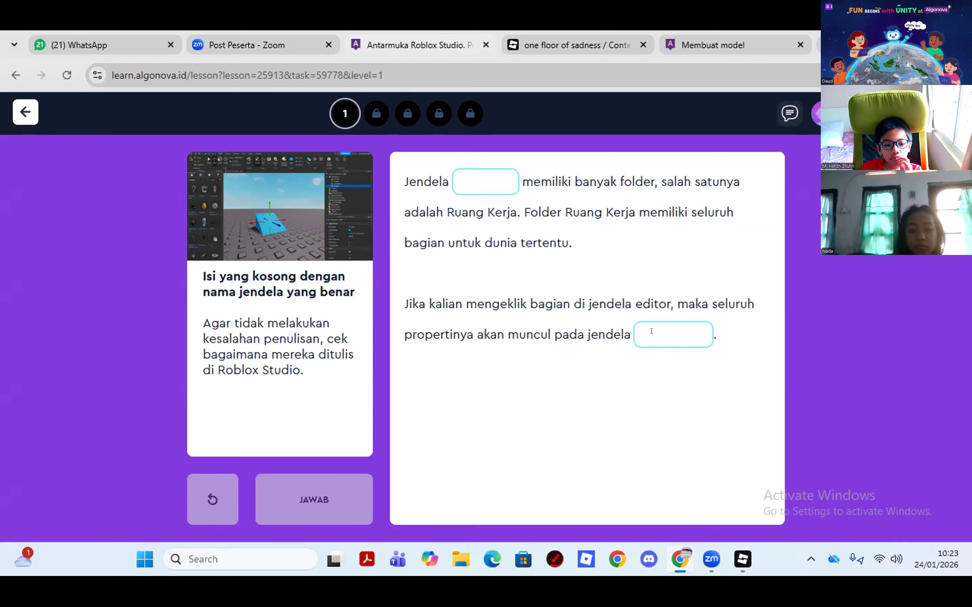
{"action": "type", "text": "properties"}
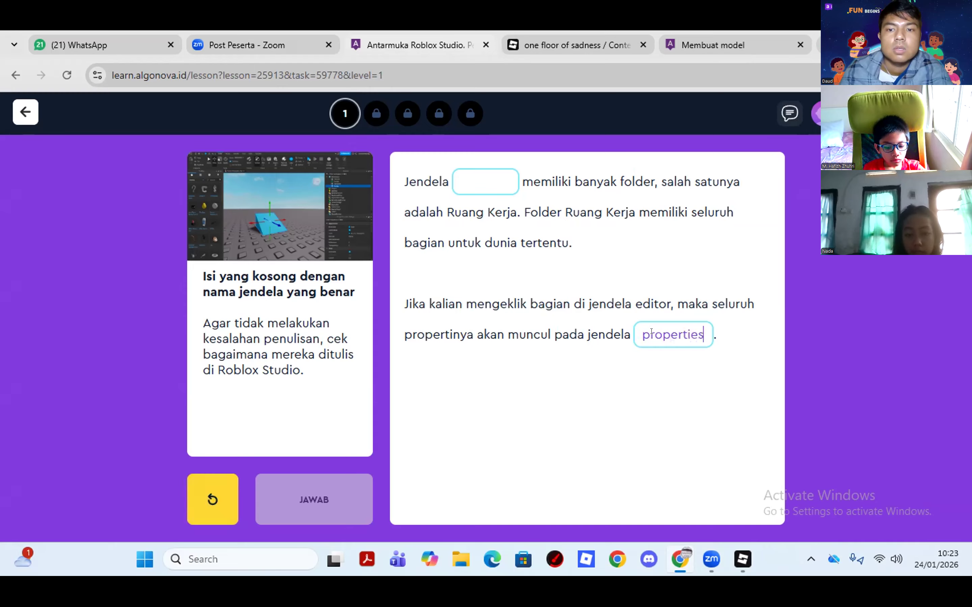
{"action": "key", "text": "BackSpace"}
{"action": "key", "text": "BackSpace"}
{"action": "key", "text": "BackSpace"}
{"action": "key", "text": "BackSpace"}
{"action": "key", "text": "BackSpace"}
{"action": "key", "text": "BackSpace"}
{"action": "key", "text": "BackSpace"}
{"action": "key", "text": "BackSpace"}
{"action": "key", "text": "BackSpace"}
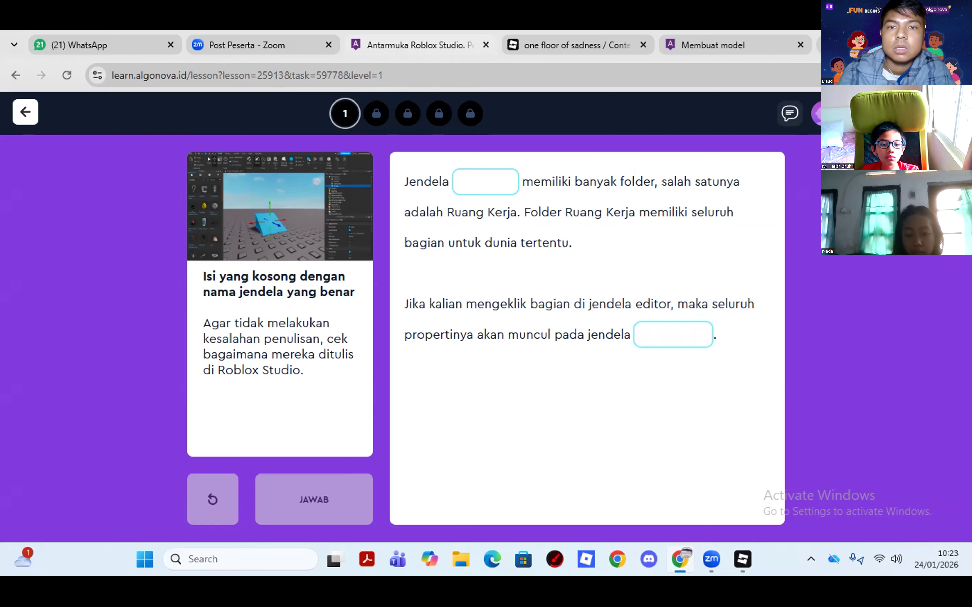
{"action": "type", "text": "properties"}
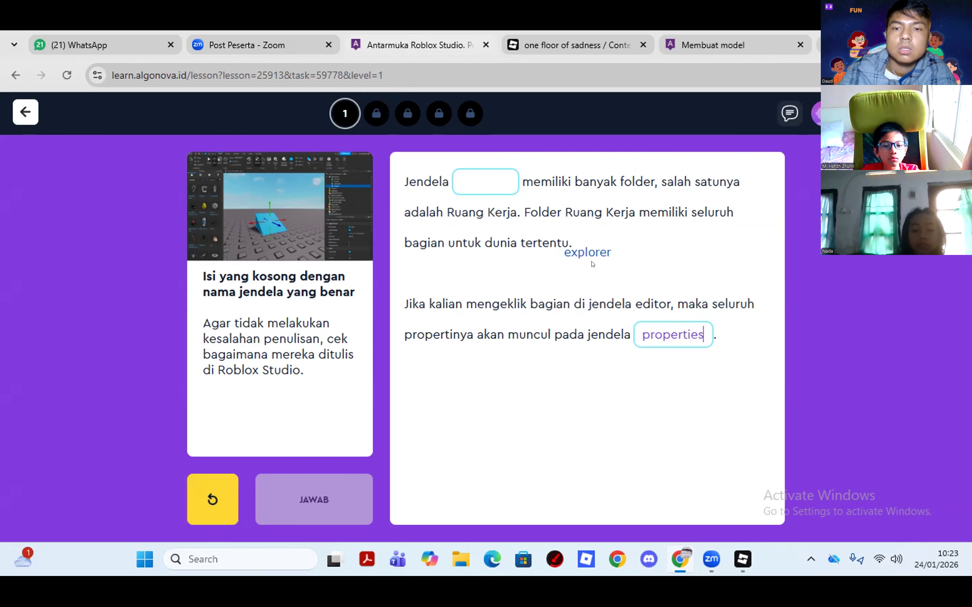
Fill the first blank, the window containing the folders, with "explorer", then submit the answers and continue
{"action": "left_click", "coordinate": [485, 172]}
{"action": "type", "text": "explorer"}
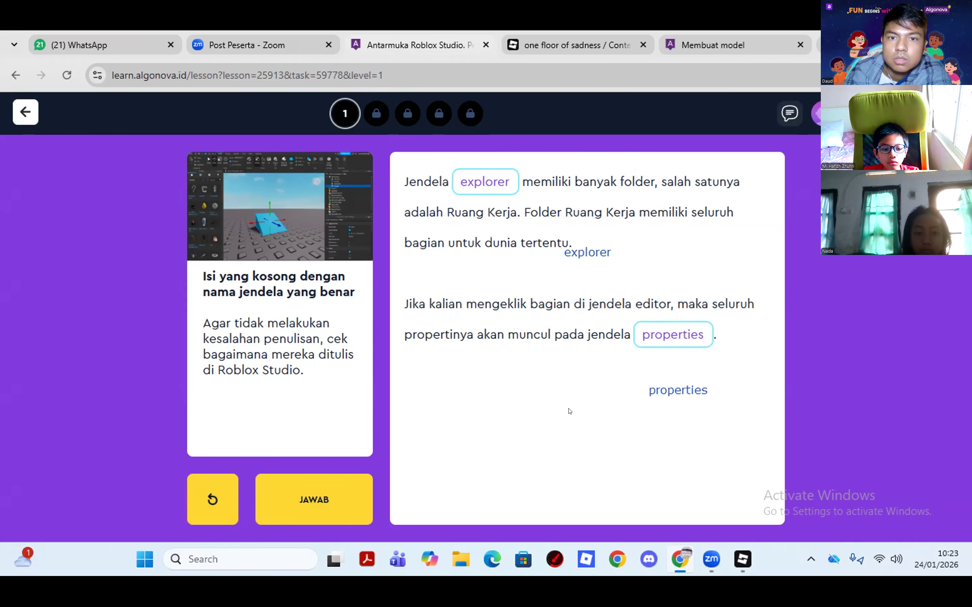
{"action": "left_click", "coordinate": [303, 516]}
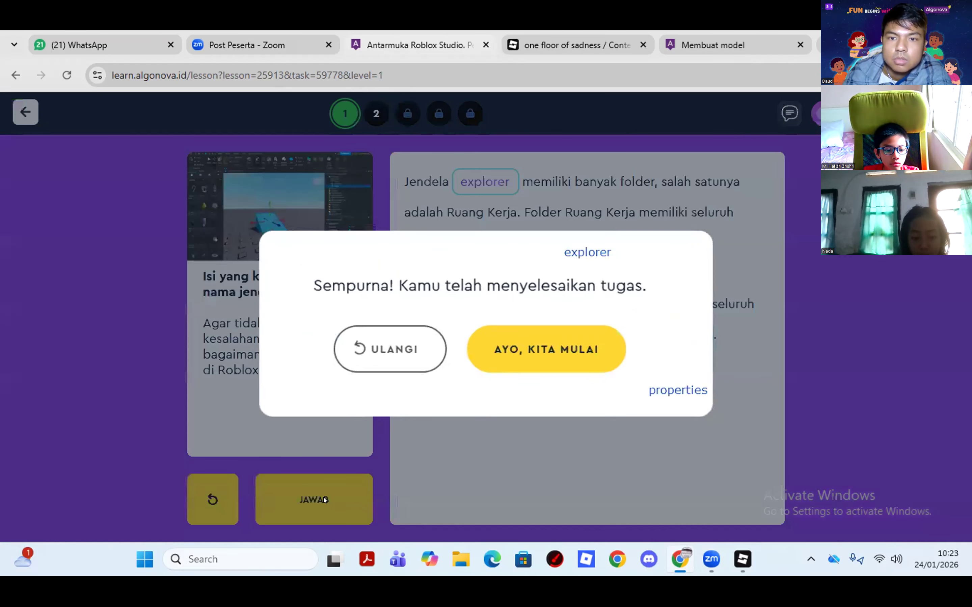
{"action": "left_click", "coordinate": [549, 342]}
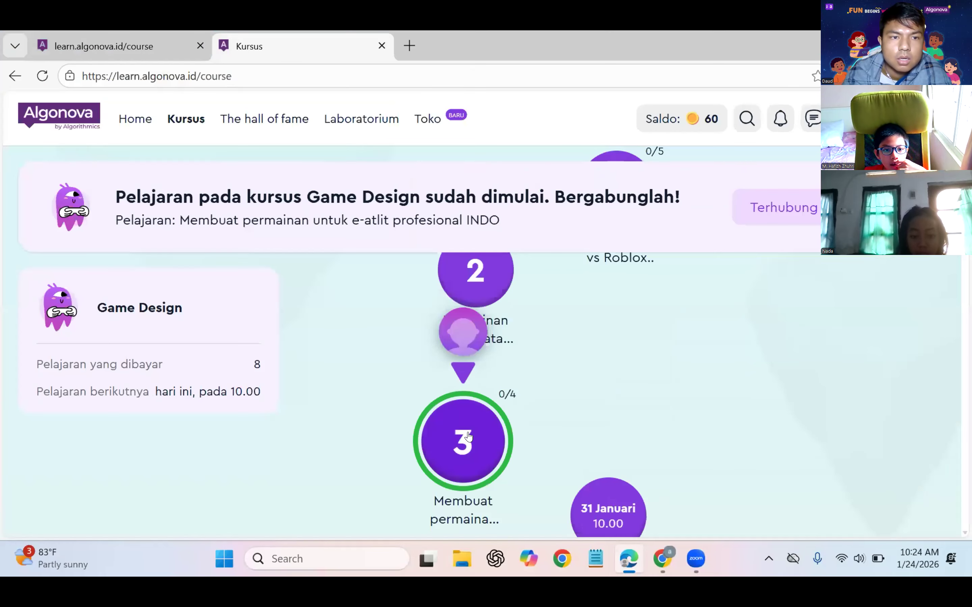
Complete lesson 3's guide on returning to the old Roblox Studio view, dismissing the lesson banner, and open task 1, Antarmuka Roblox Studio
{"action": "left_click", "coordinate": [474, 439]}
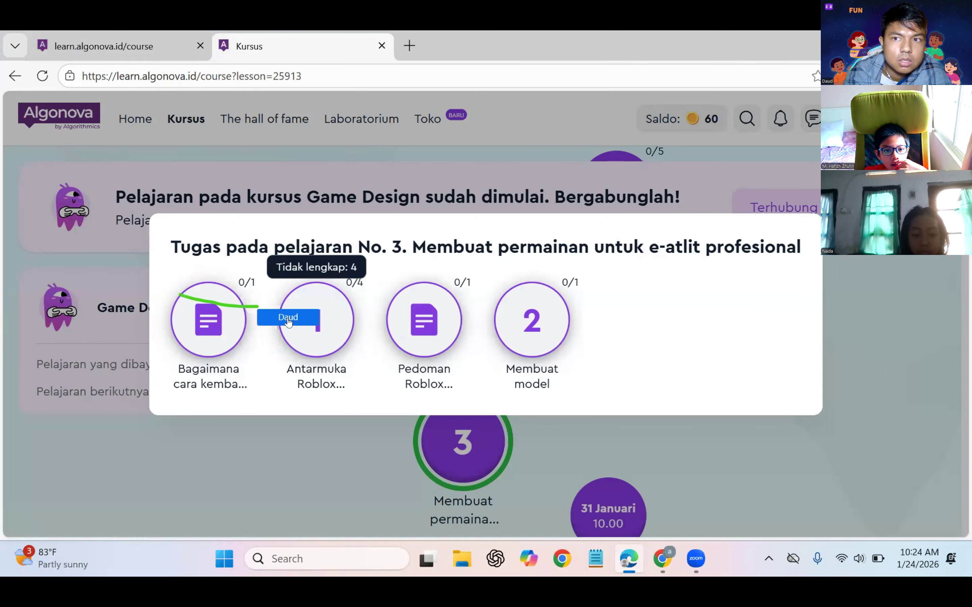
{"action": "left_click", "coordinate": [209, 320]}
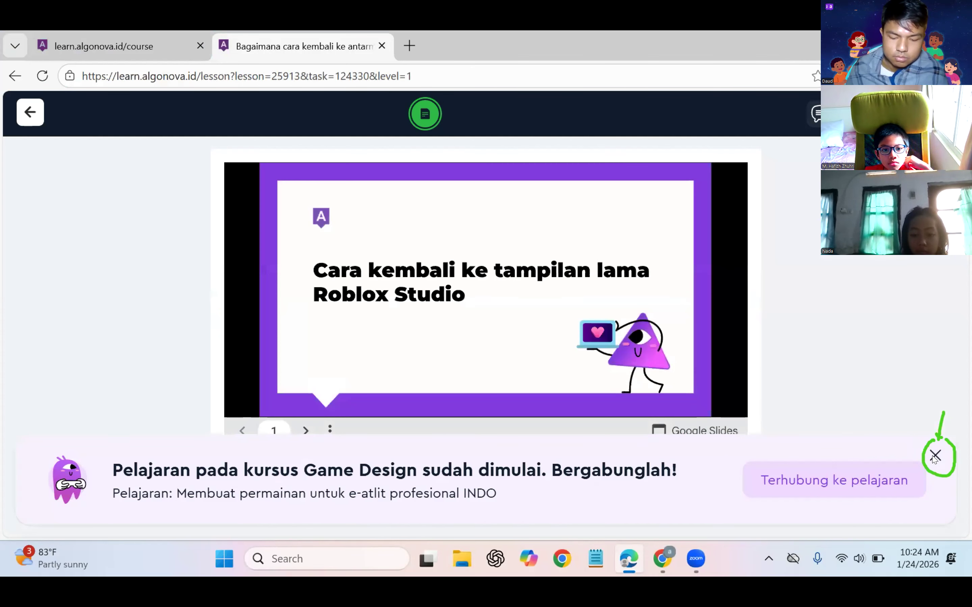
{"action": "left_click", "coordinate": [935, 455]}
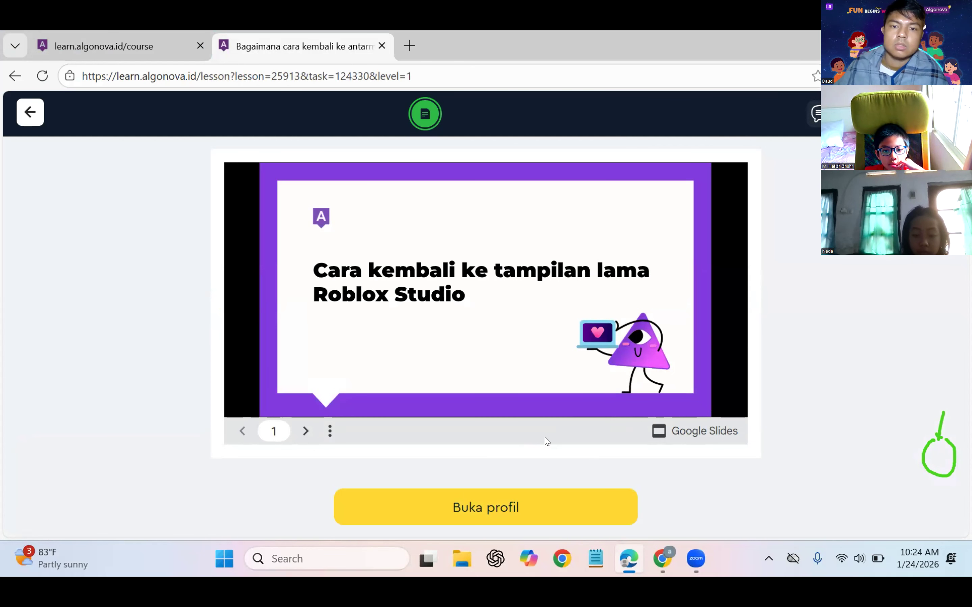
{"action": "left_click", "coordinate": [453, 508]}
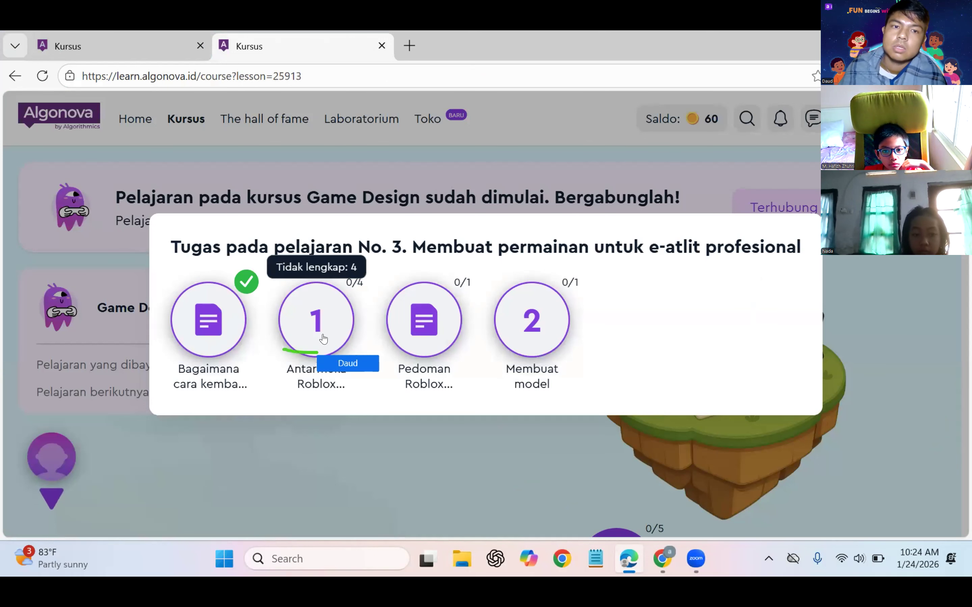
{"action": "left_click", "coordinate": [328, 330]}
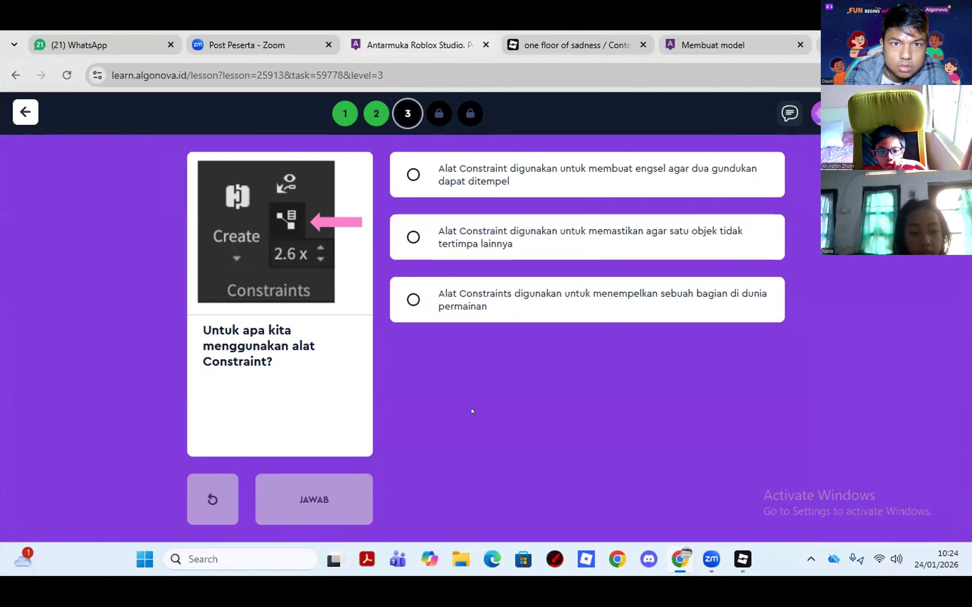
Examine the answer options of the Constraint tool question and enlarge its picture
{"action": "triple_click", "coordinate": [478, 399]}
{"action": "left_click", "coordinate": [479, 399]}
{"action": "triple_click", "coordinate": [481, 389]}
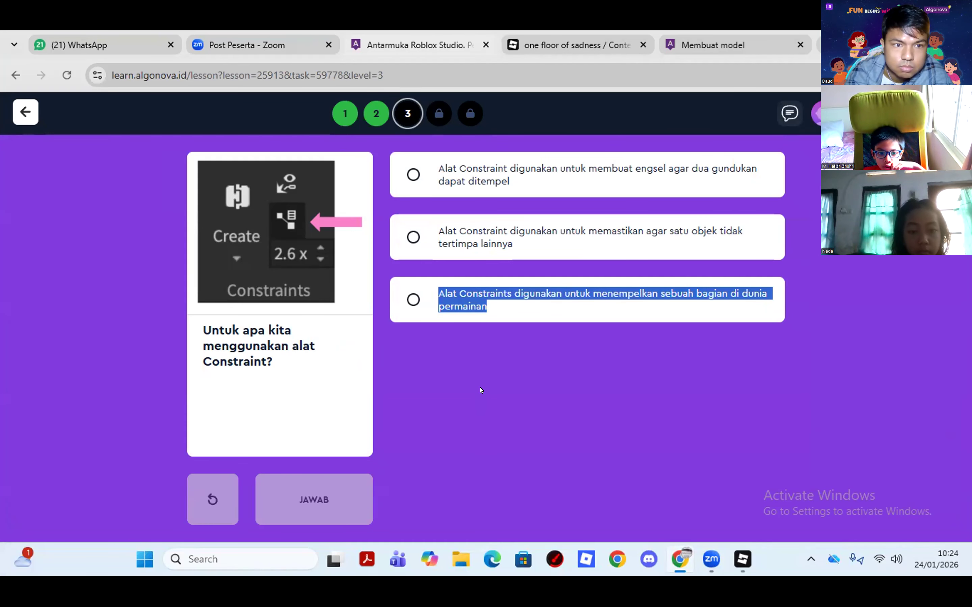
{"action": "left_click", "coordinate": [578, 380]}
{"action": "triple_click", "coordinate": [594, 377]}
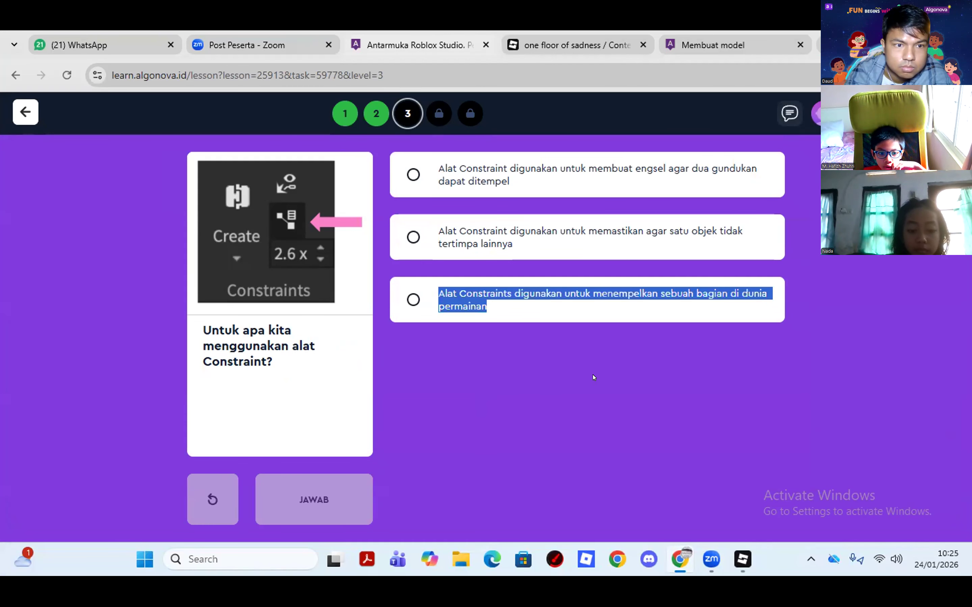
{"action": "left_click", "coordinate": [457, 411]}
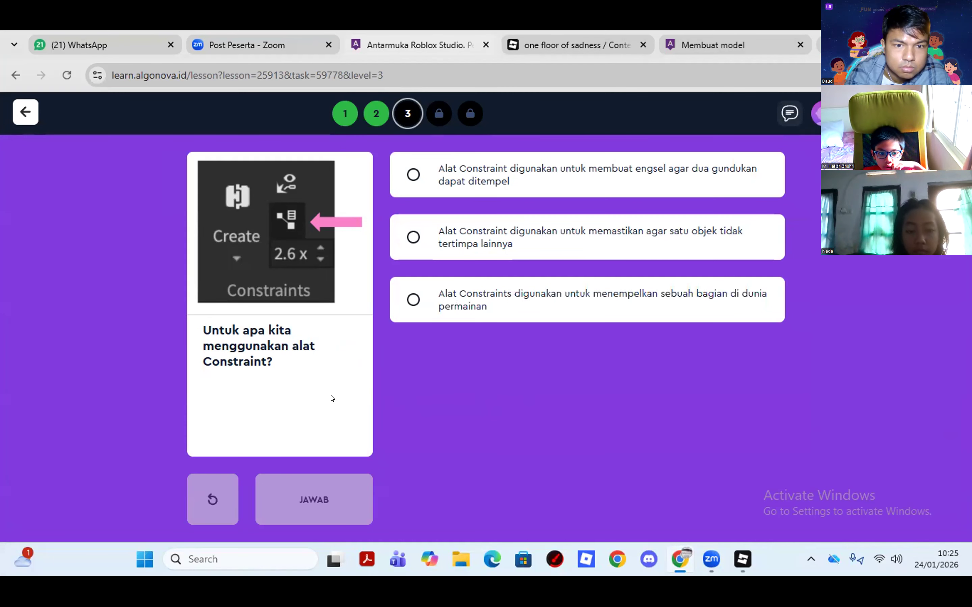
{"action": "mouse_move", "coordinate": [212, 252]}
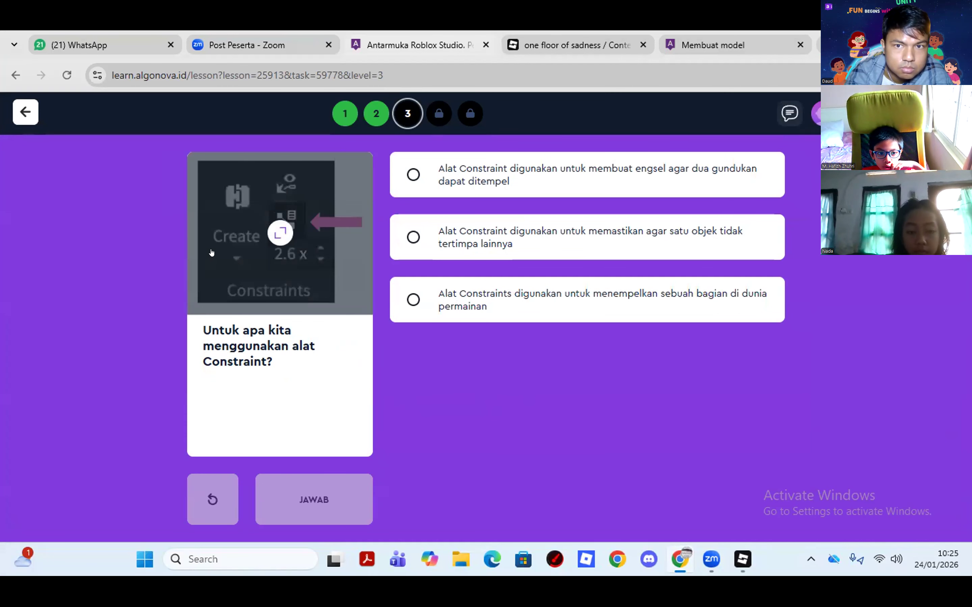
{"action": "left_click", "coordinate": [279, 232]}
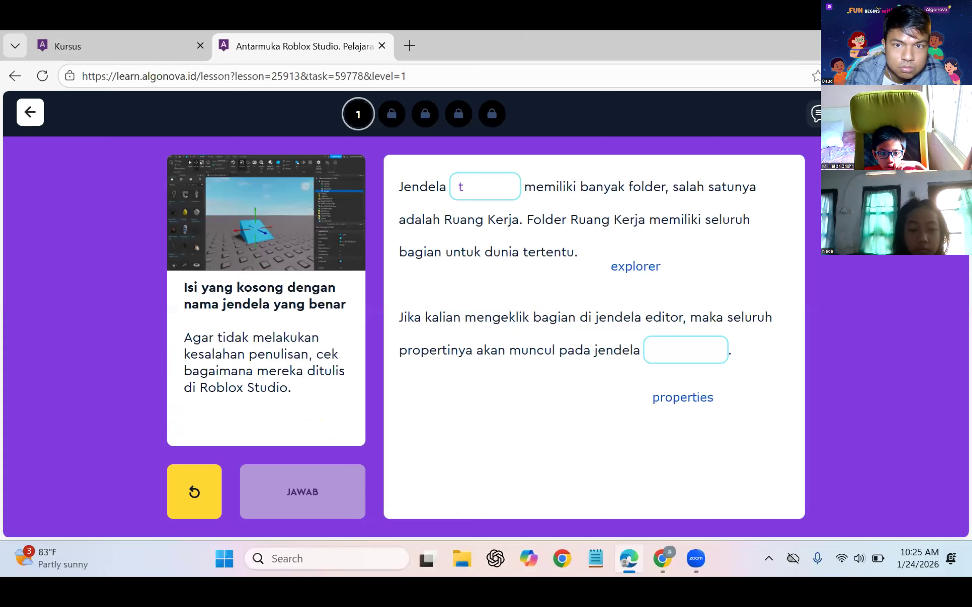
Fill the first blank, the window that holds the folders, with "explorer" instead of "toolbox"
{"action": "type", "text": "oolbo"}
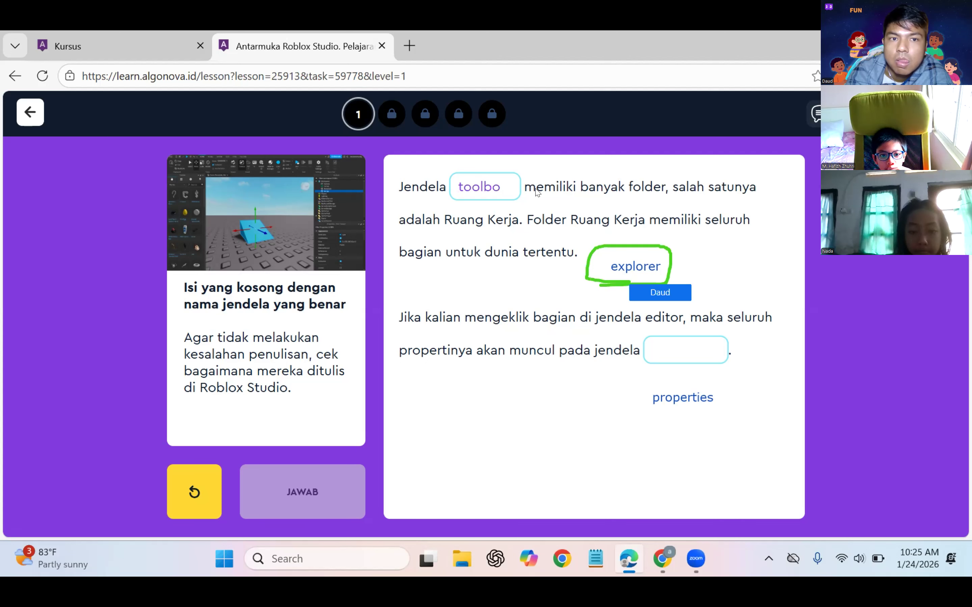
{"action": "key", "text": "BackSpace"}
{"action": "key", "text": "BackSpace"}
{"action": "key", "text": "BackSpace"}
{"action": "key", "text": "BackSpace"}
{"action": "key", "text": "BackSpace"}
{"action": "key", "text": "BackSpace"}
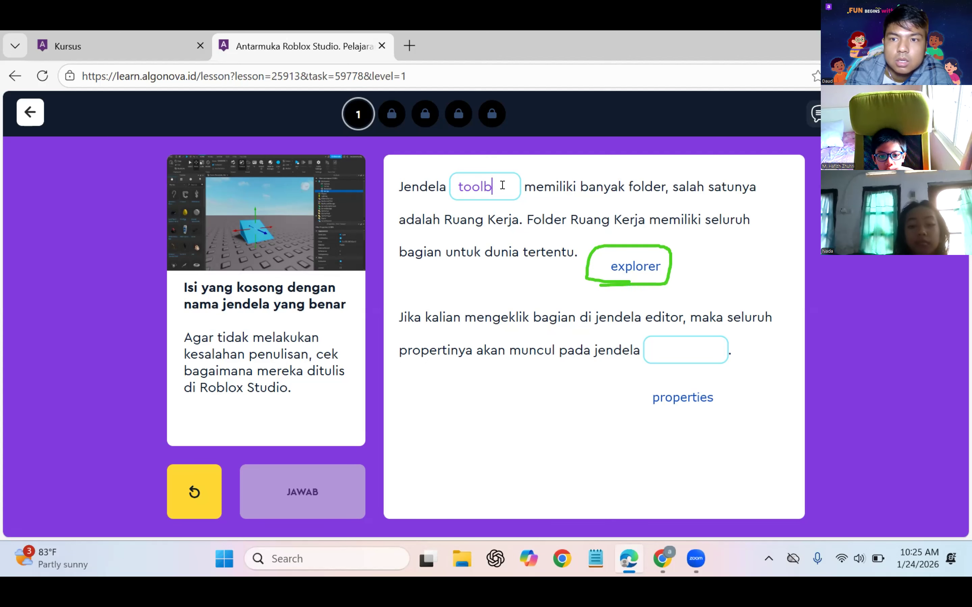
{"action": "type", "text": "e"}
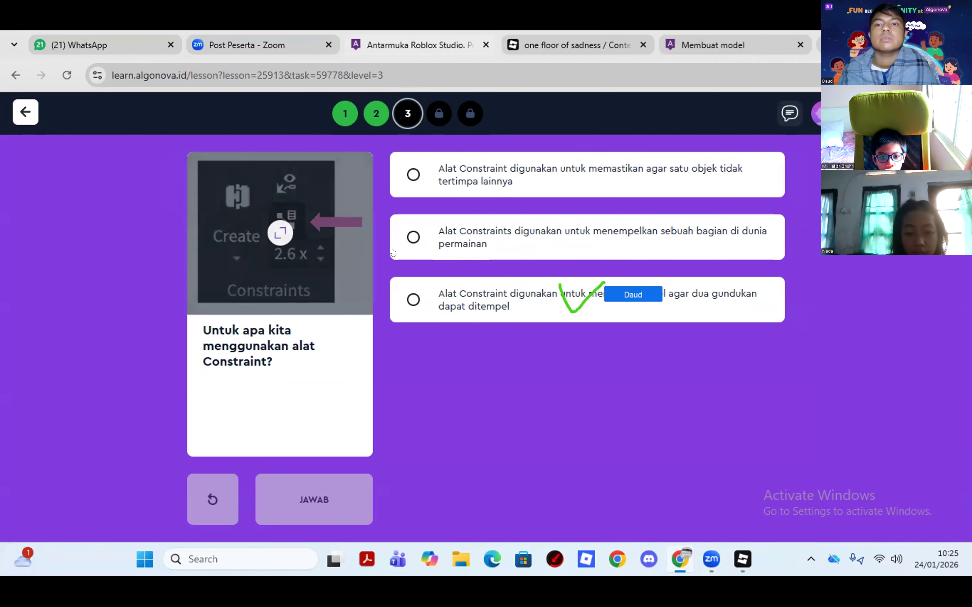
Answer the Constraint question with the option about making a hinge that attaches two pieces, submit it and continue
{"action": "left_click", "coordinate": [437, 311]}
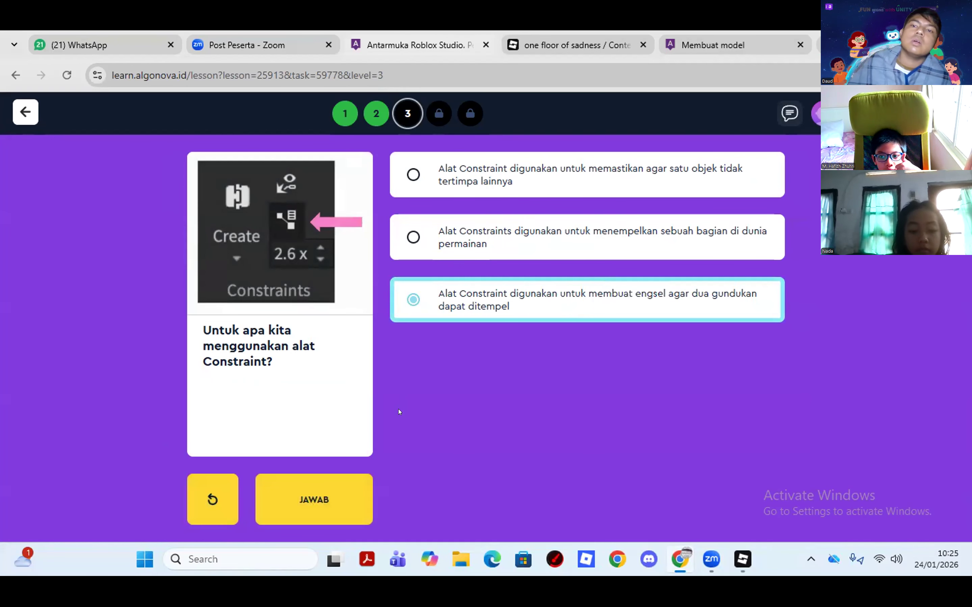
{"action": "left_click", "coordinate": [351, 480]}
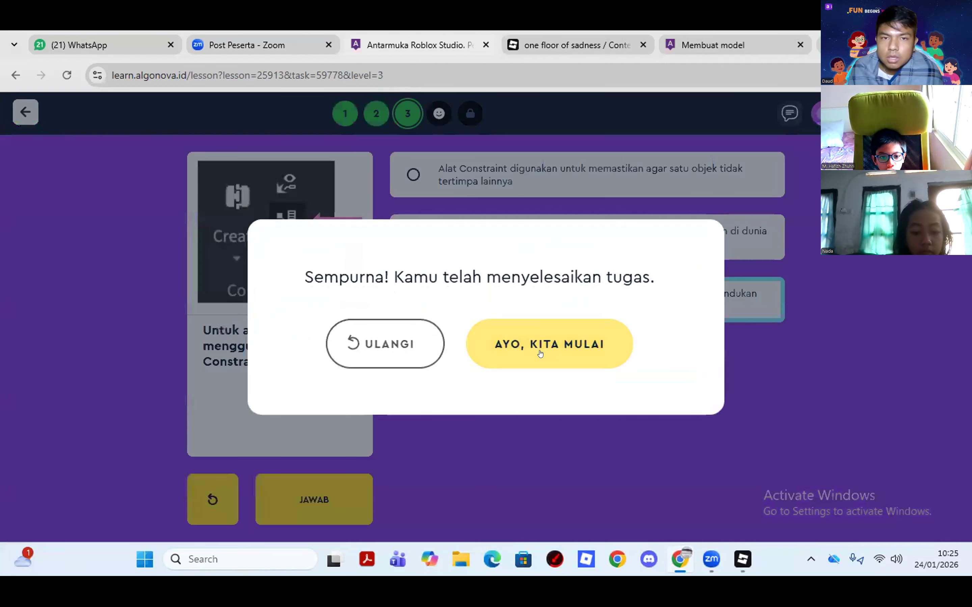
{"action": "left_click", "coordinate": [540, 353]}
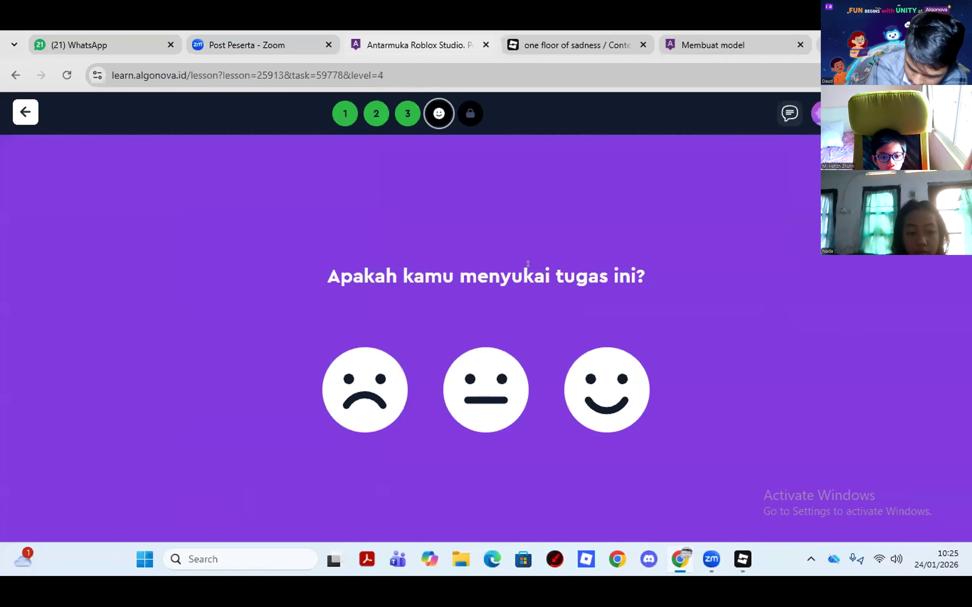
Rate the finished task with the happy face and open the Handbook in the Pedoman Roblox Studio task
{"action": "left_click", "coordinate": [584, 377]}
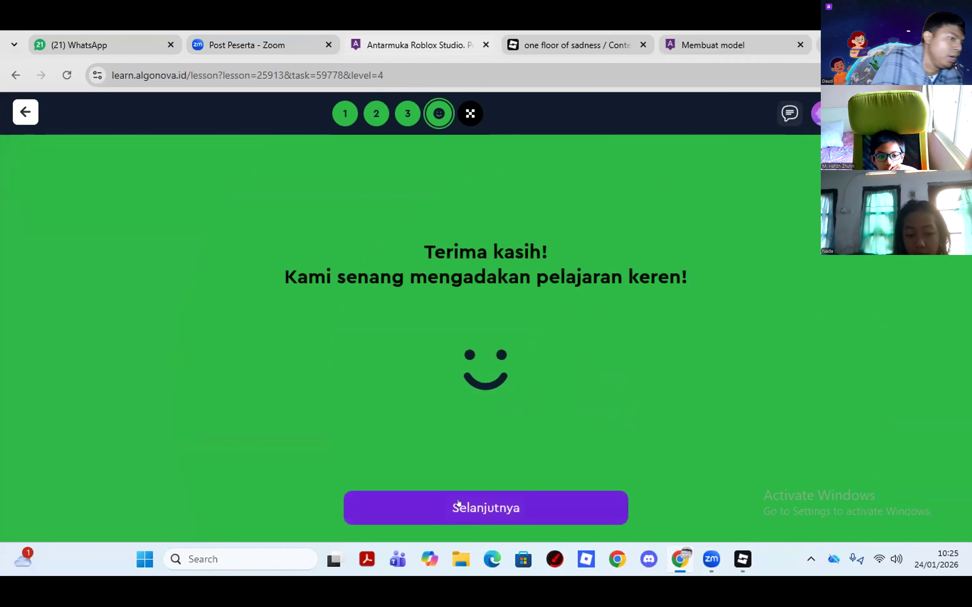
{"action": "left_click", "coordinate": [459, 503]}
{"action": "left_click", "coordinate": [492, 495]}
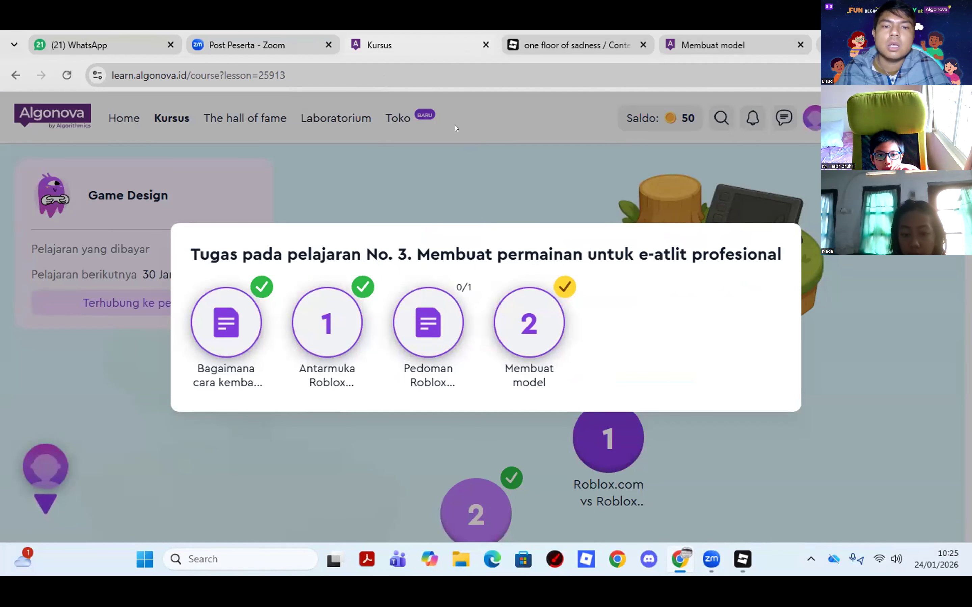
{"action": "left_click", "coordinate": [428, 327]}
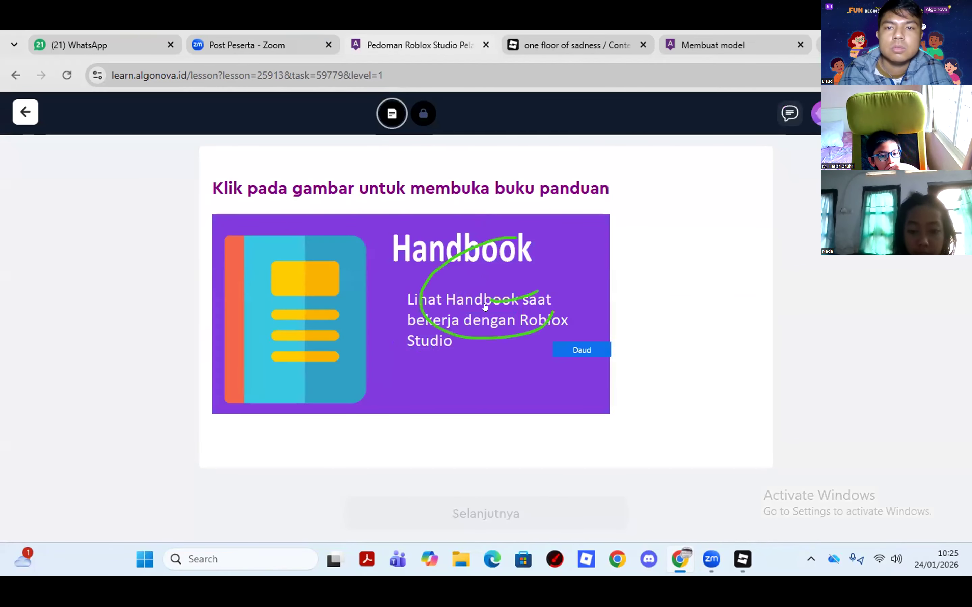
{"action": "left_click", "coordinate": [346, 319]}
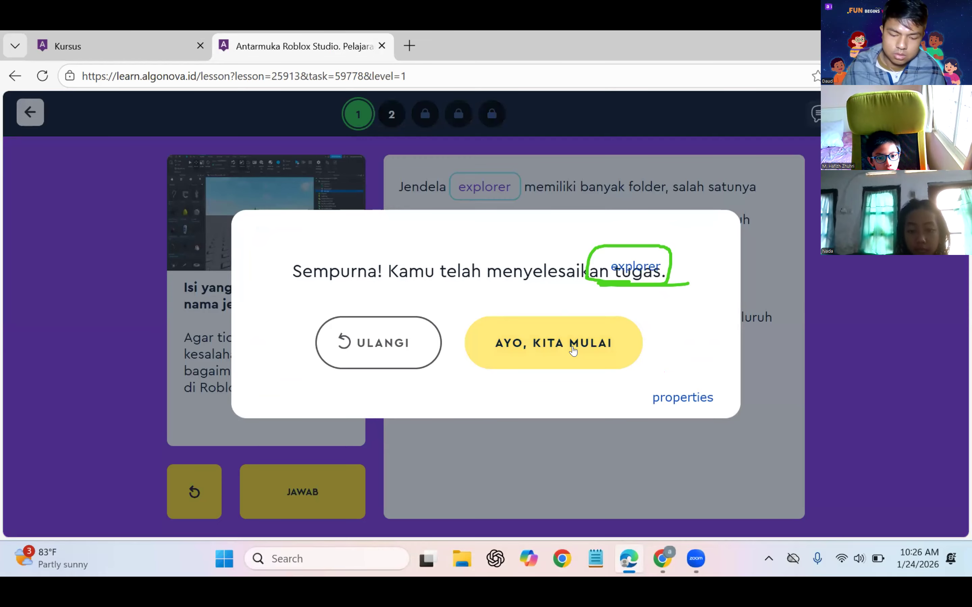
Continue to question 2 and answer it with the option that Collisions keeps one object from overlapping another
{"action": "left_click", "coordinate": [573, 346]}
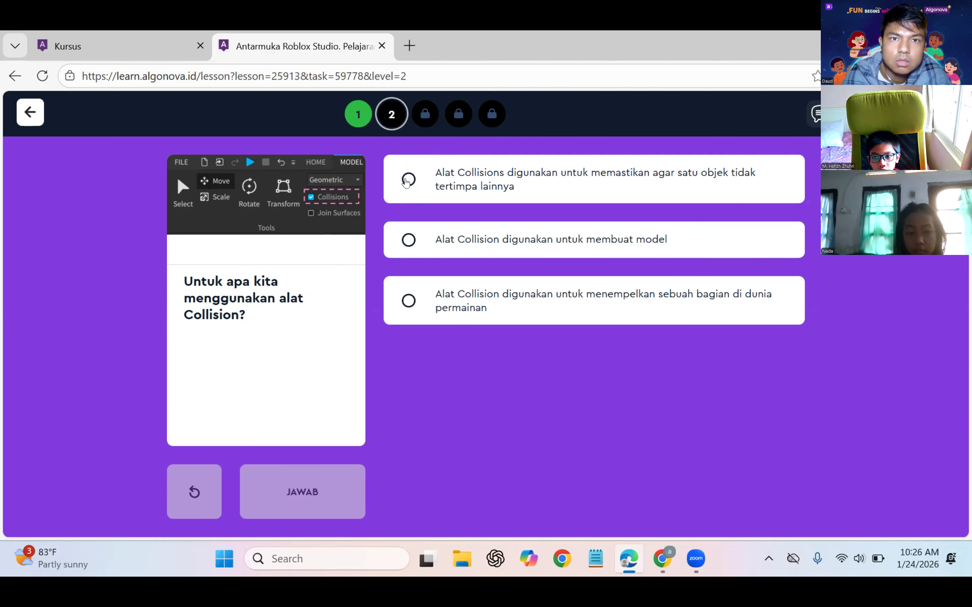
{"action": "left_click", "coordinate": [407, 183]}
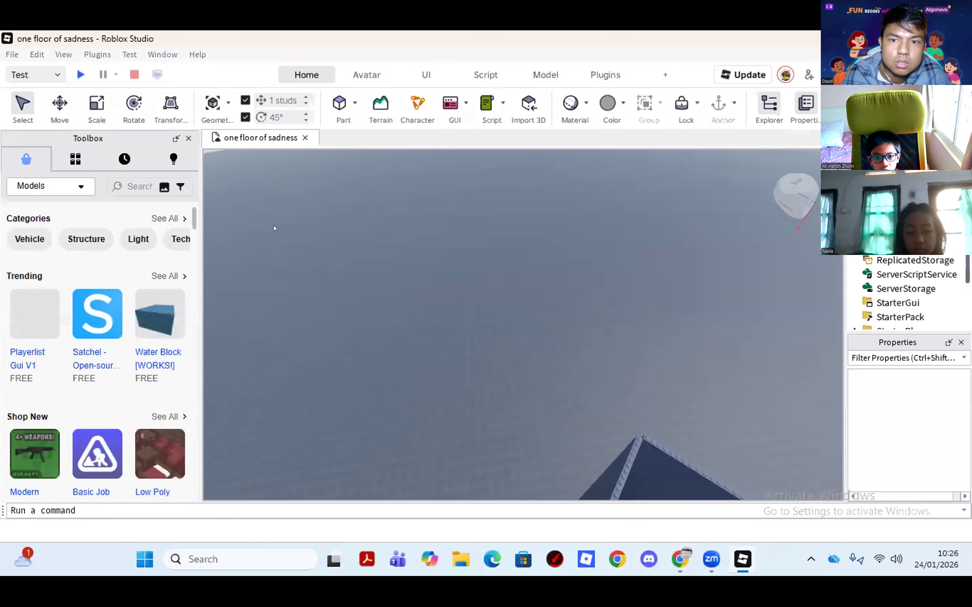
{"action": "right_click_drag", "start_coordinate": [352, 208], "coordinate": [570, 253]}
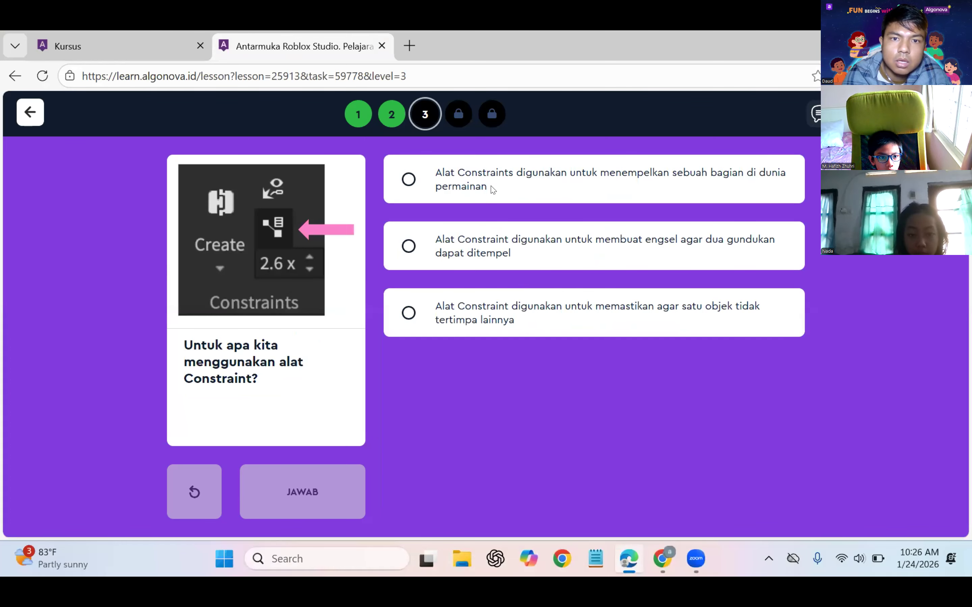
Submit the hinge option as the answer to question 3 on the Constraint tool and rate the task with the happy face
{"action": "left_click", "coordinate": [409, 246]}
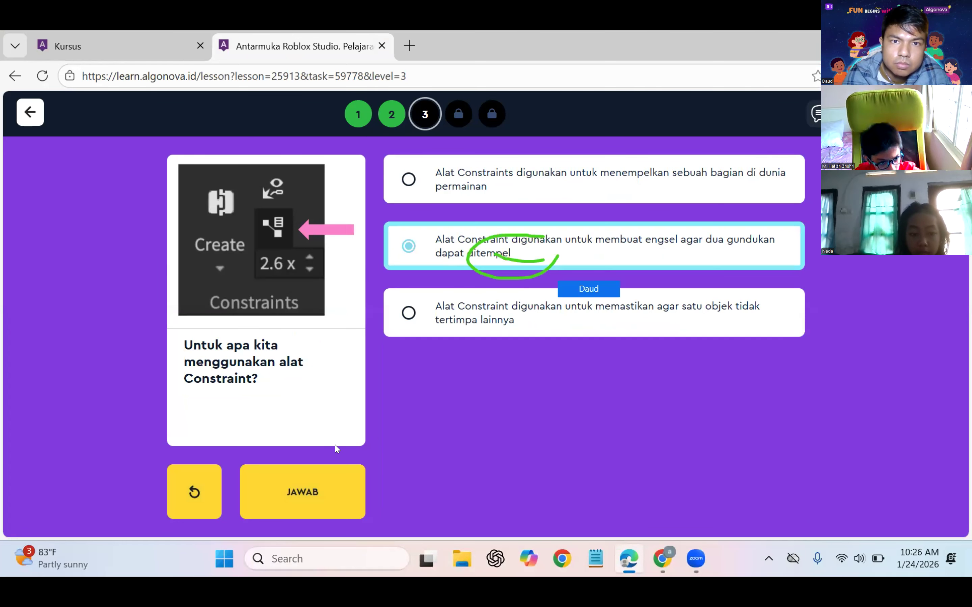
{"action": "left_click", "coordinate": [322, 500]}
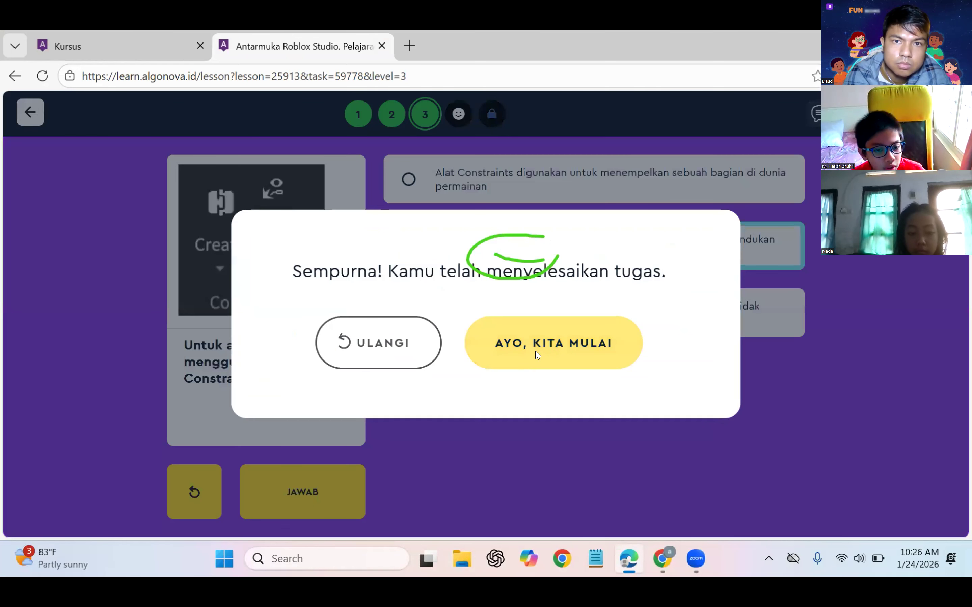
{"action": "left_click", "coordinate": [538, 355]}
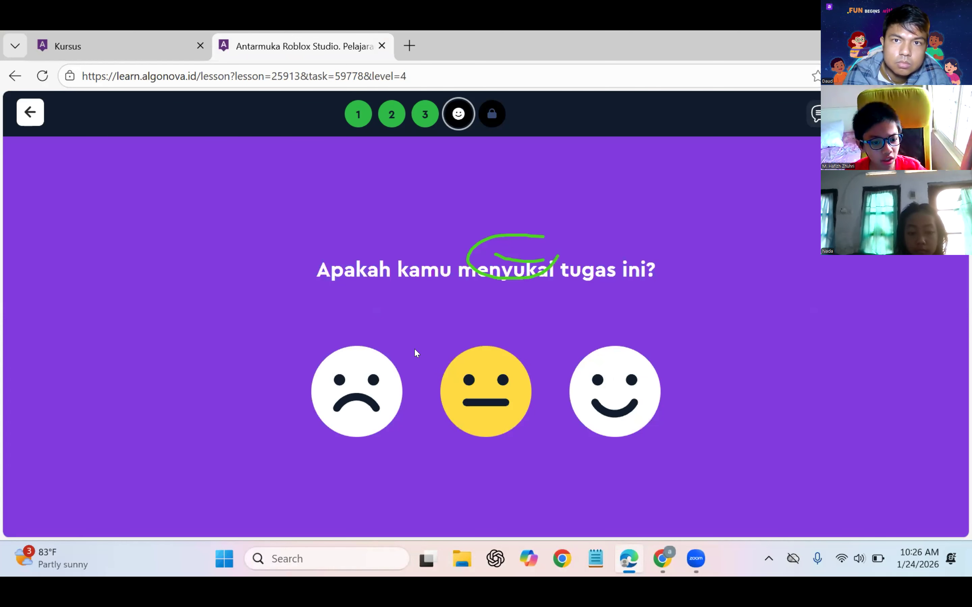
{"action": "left_click", "coordinate": [630, 372]}
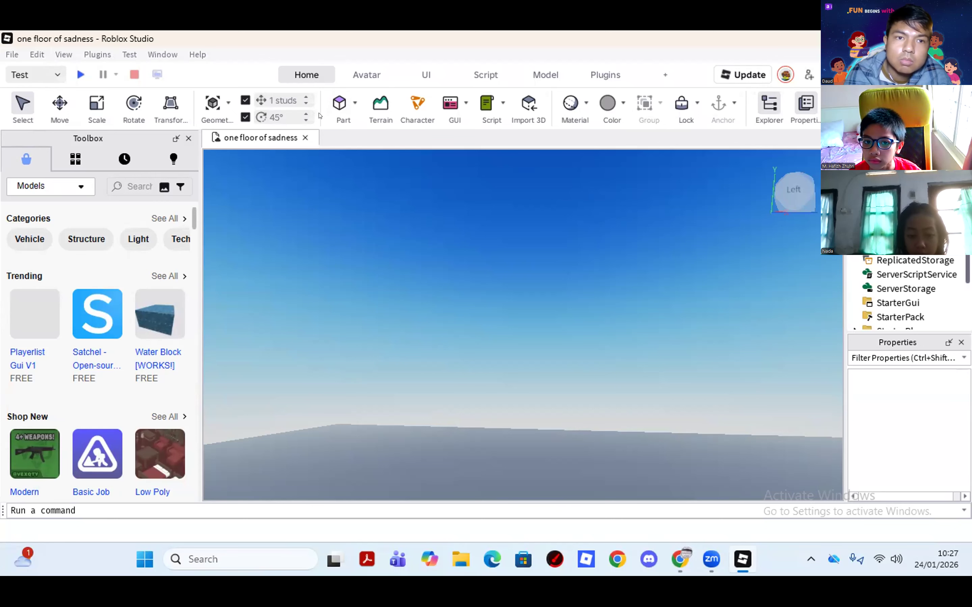
Close the one floor of sadness experience in Roblox Studio and go to creating a new experience
{"action": "right_click_drag", "start_coordinate": [389, 232], "coordinate": [438, 259]}
{"action": "right_click_drag", "start_coordinate": [663, 248], "coordinate": [488, 316]}
{"action": "scroll", "coordinate": [675, 298], "scroll_direction": "down", "scroll_amount": 4}
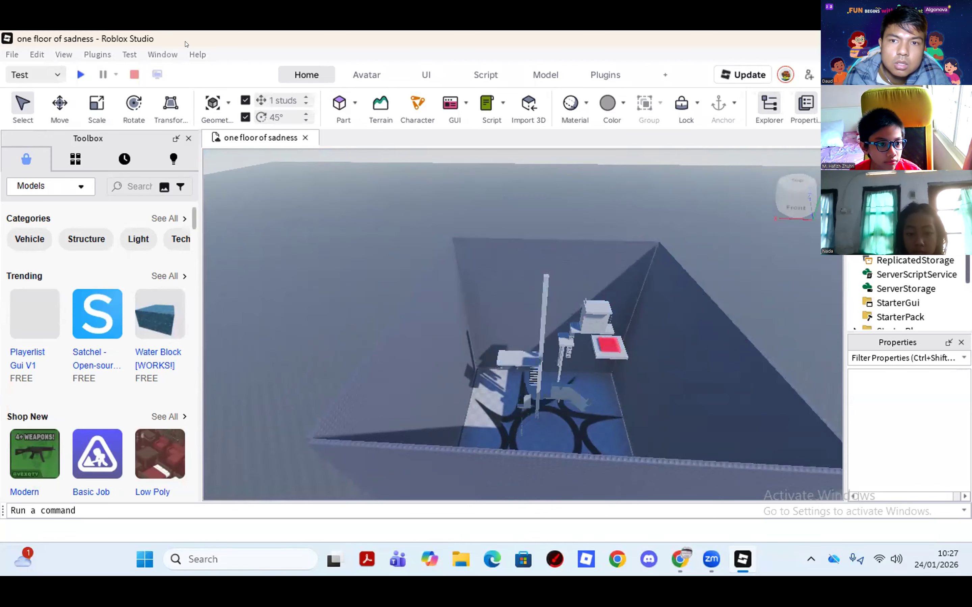
{"action": "right_click_drag", "start_coordinate": [446, 262], "coordinate": [456, 252]}
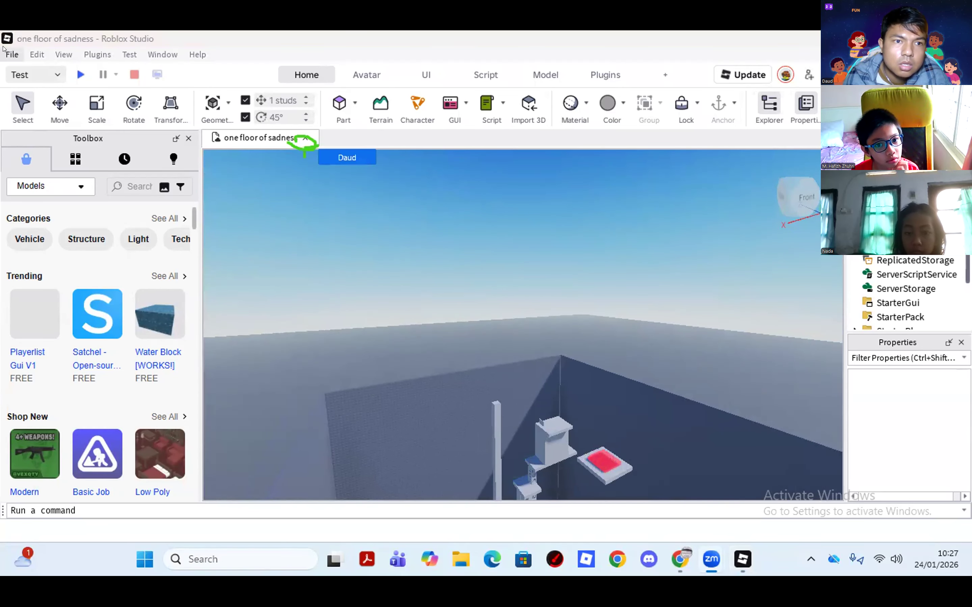
{"action": "left_click", "coordinate": [302, 138]}
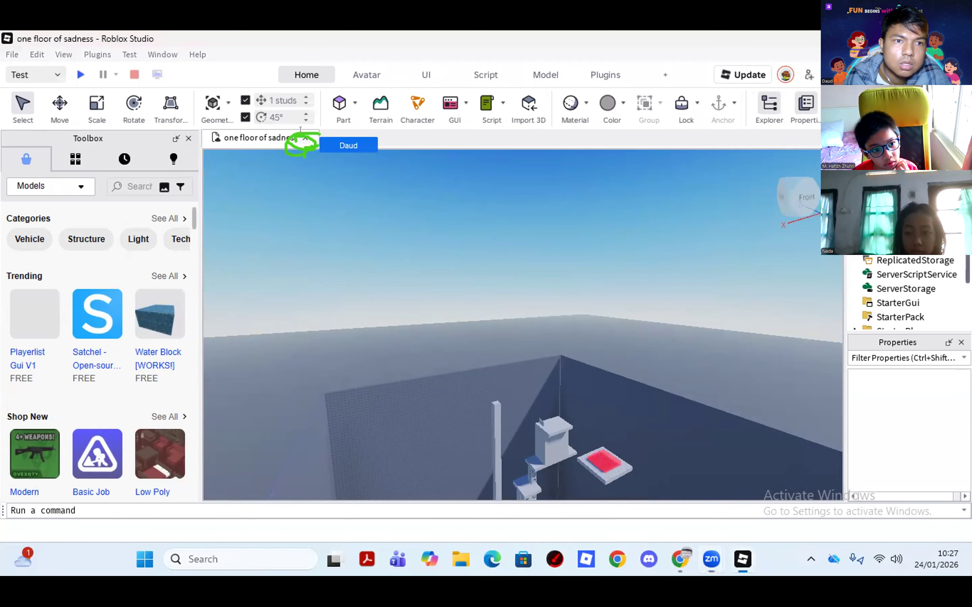
{"action": "scroll", "coordinate": [482, 355], "scroll_direction": "down", "scroll_amount": 2}
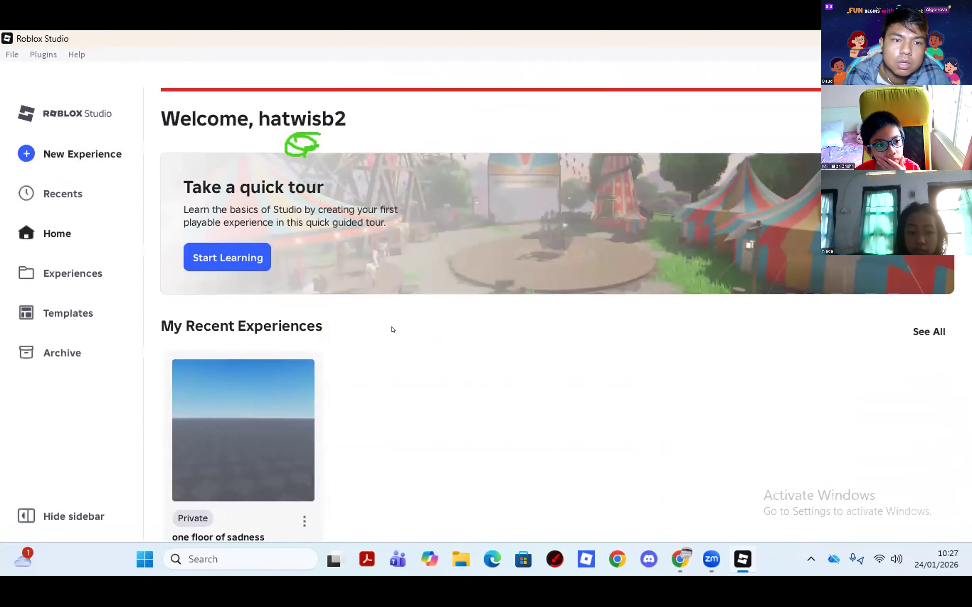
{"action": "left_click", "coordinate": [106, 163]}
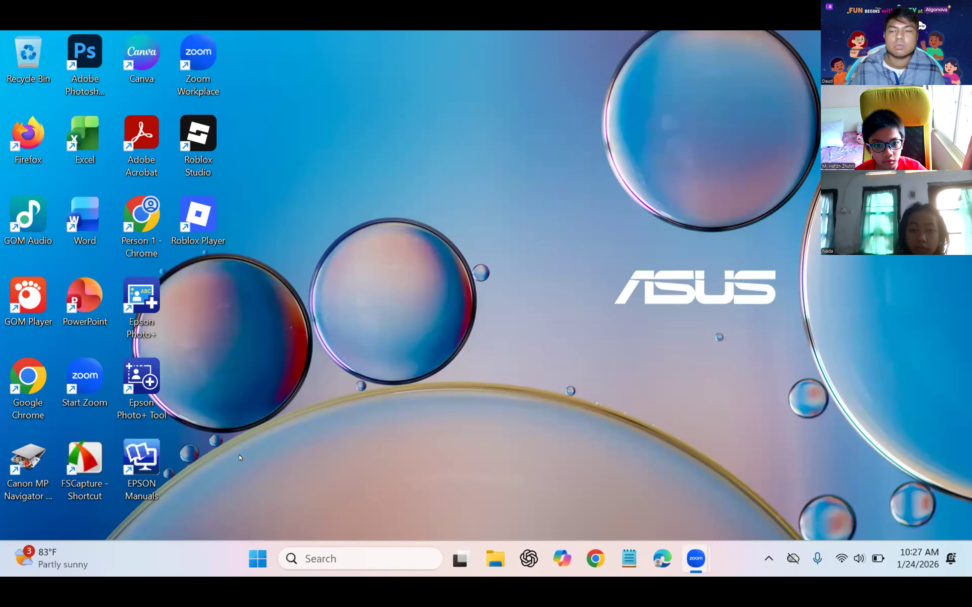
Switch to Chrome, search the web for "roblox studio" and open the Roblox Creator Hub site
{"action": "left_click", "coordinate": [596, 558]}
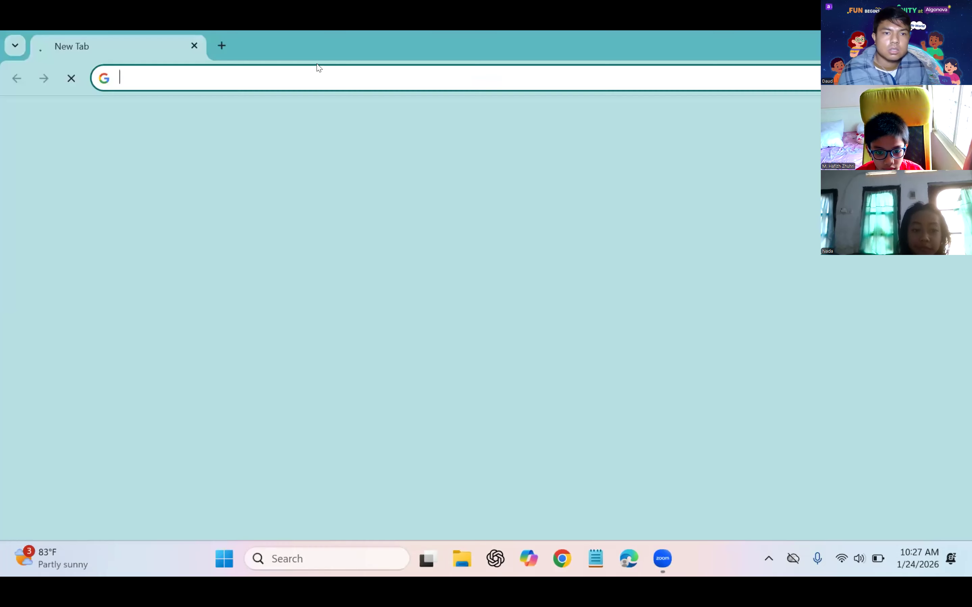
{"action": "type", "text": "ro"}
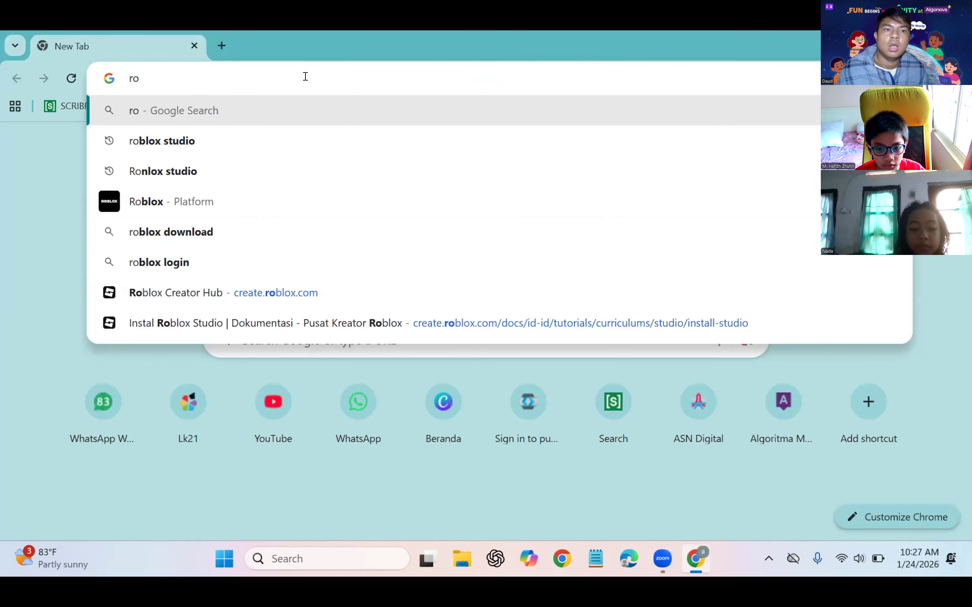
{"action": "type", "text": "blox s"}
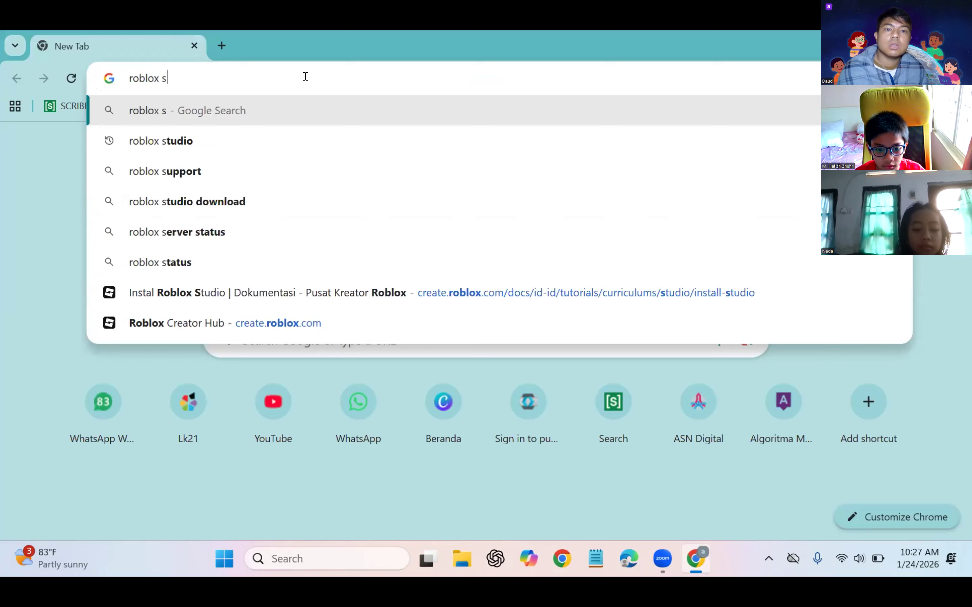
{"action": "type", "text": "tudio"}
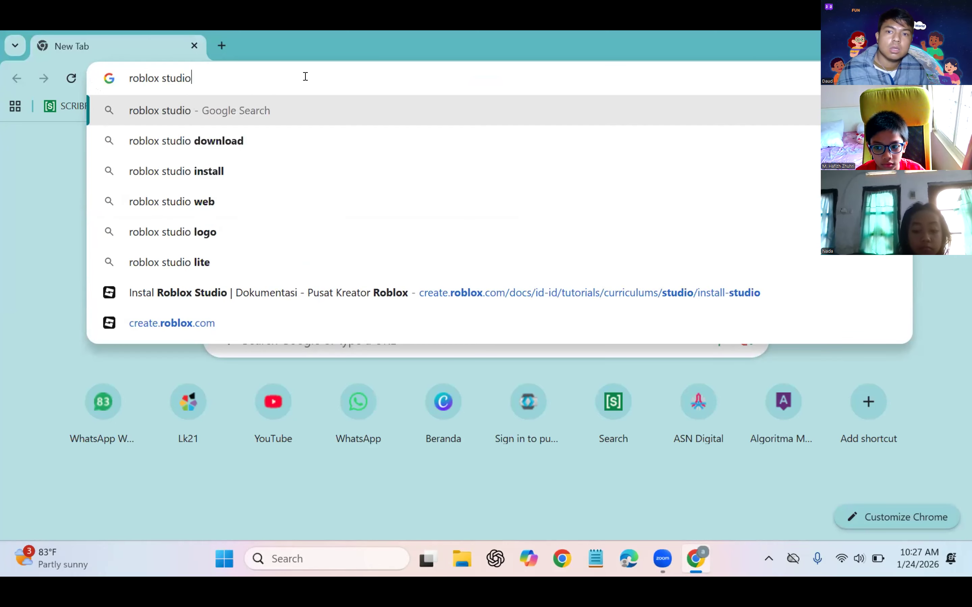
{"action": "key", "text": "Return"}
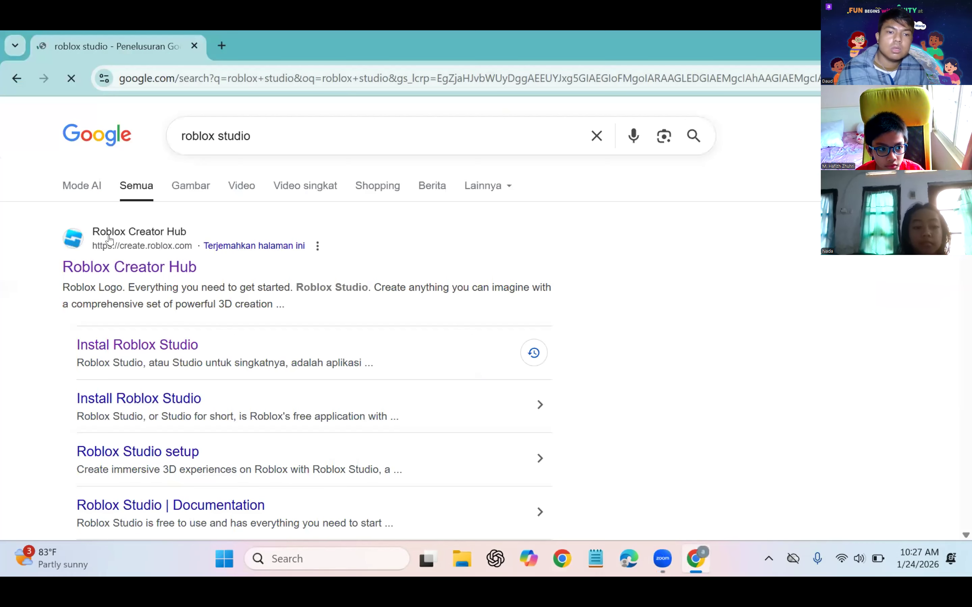
{"action": "left_click", "coordinate": [179, 268]}
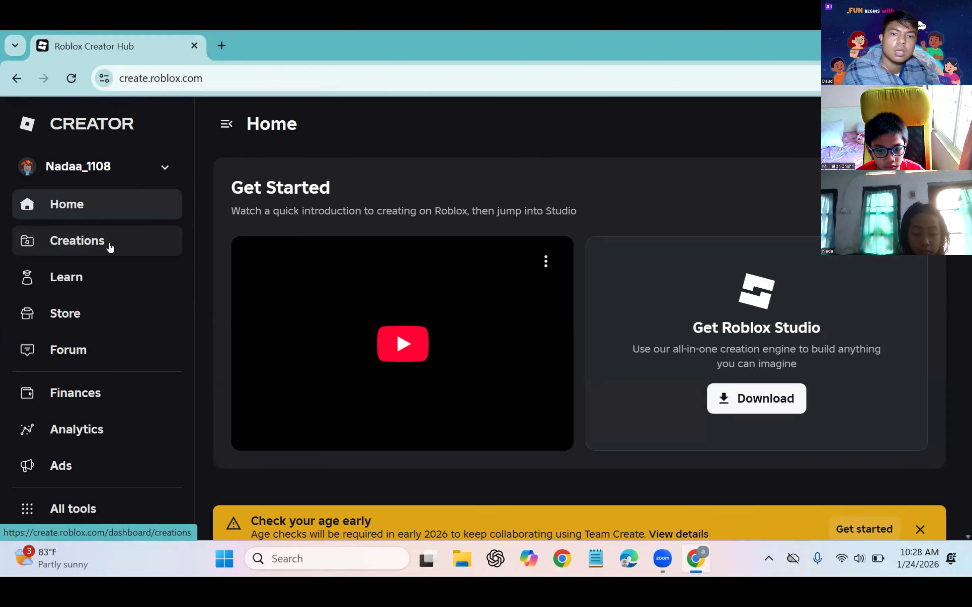
Go to the account's Creations on the Creator Hub and try to create a new experience in Studio
{"action": "left_click", "coordinate": [112, 248]}
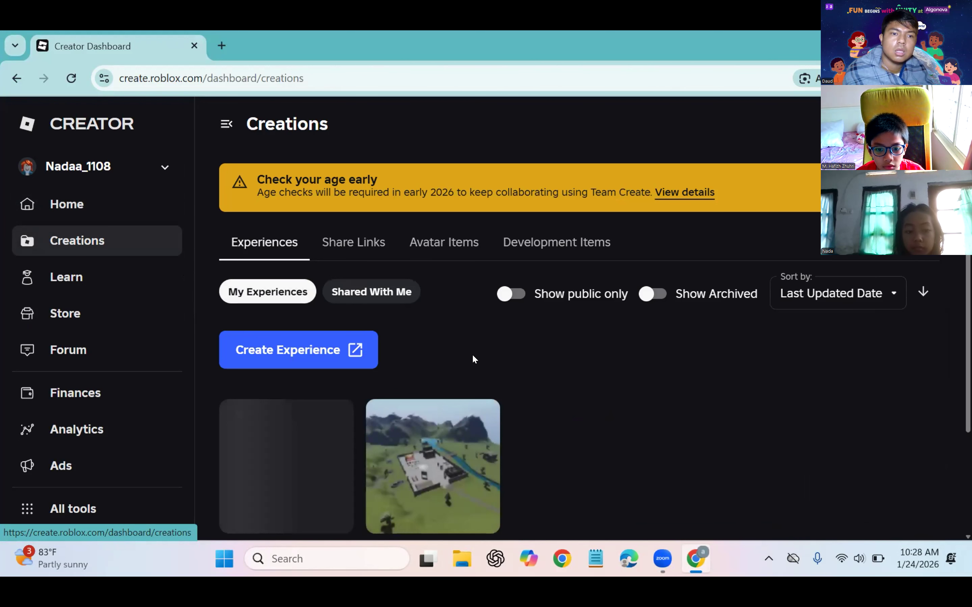
{"action": "scroll", "coordinate": [473, 359], "scroll_direction": "down", "scroll_amount": 3}
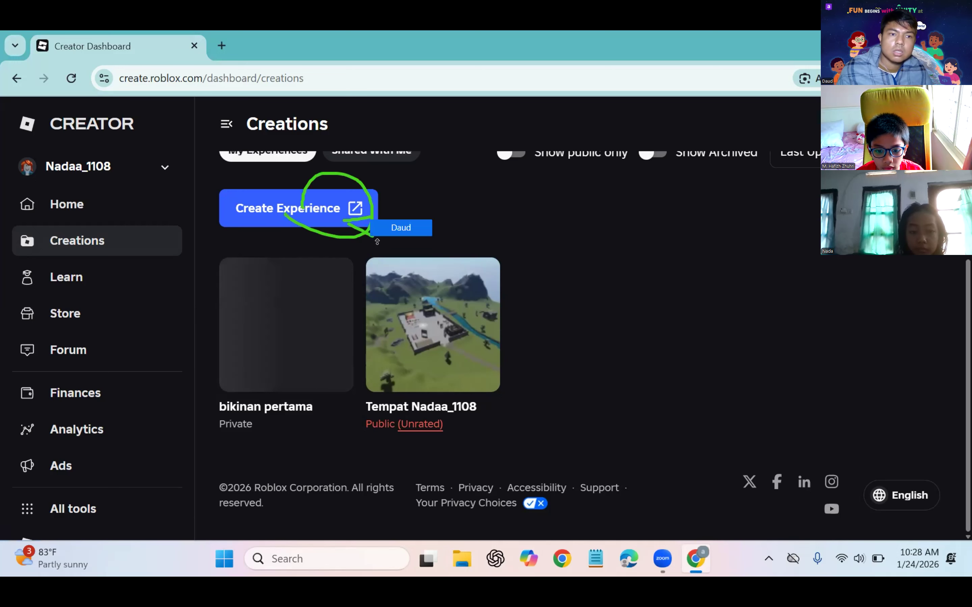
{"action": "scroll", "coordinate": [285, 298], "scroll_direction": "up", "scroll_amount": 3}
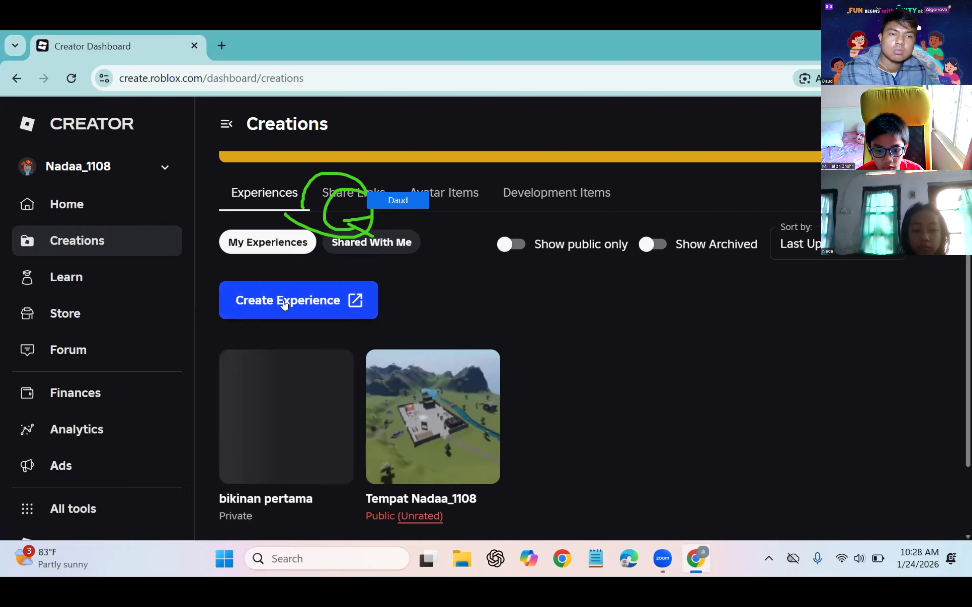
{"action": "left_click", "coordinate": [284, 304]}
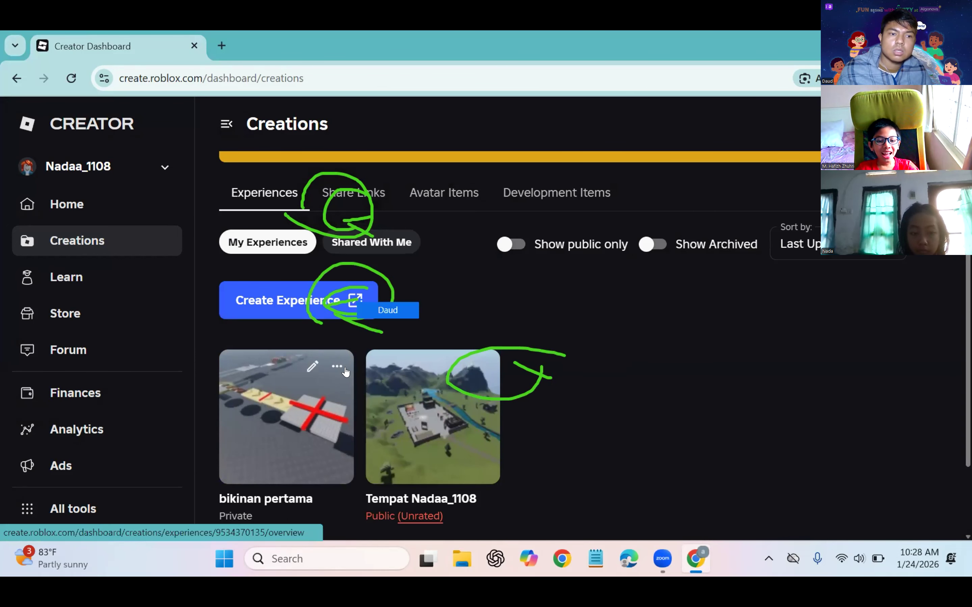
{"action": "left_click", "coordinate": [359, 297]}
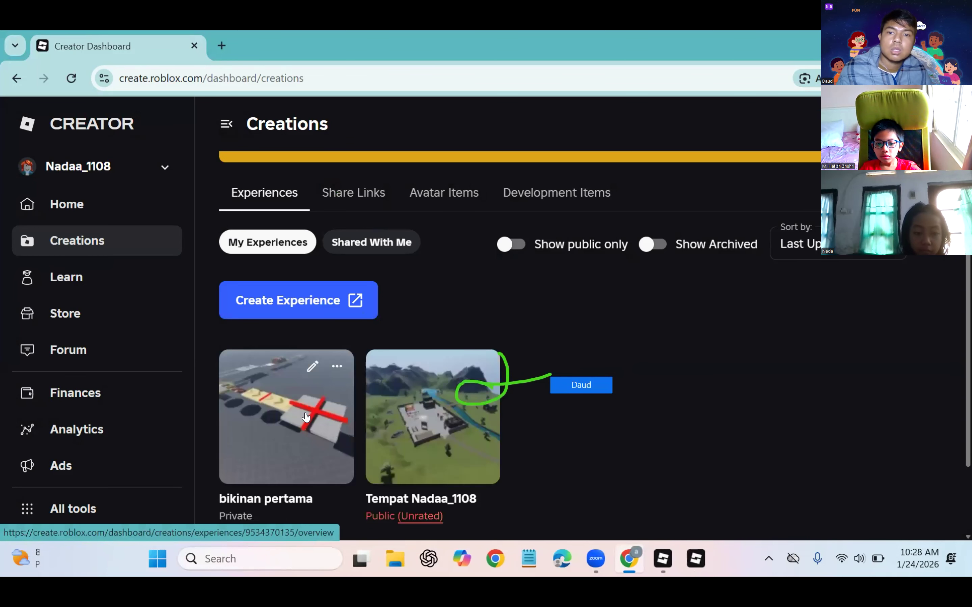
Try to open the bikinan pertama experience for editing in Studio, and download the Studio installer from the offered dialog
{"action": "left_click", "coordinate": [305, 418]}
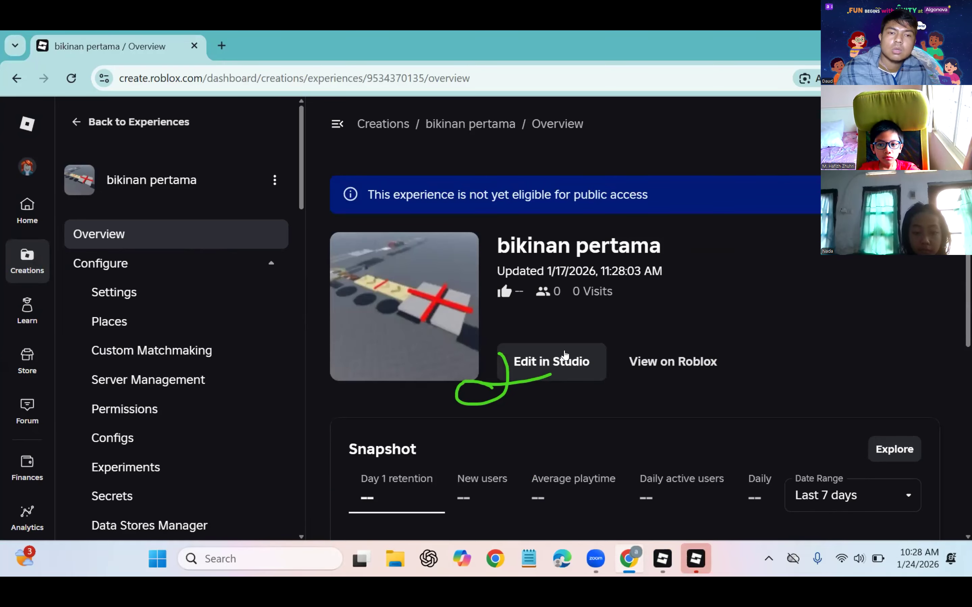
{"action": "left_click", "coordinate": [509, 346]}
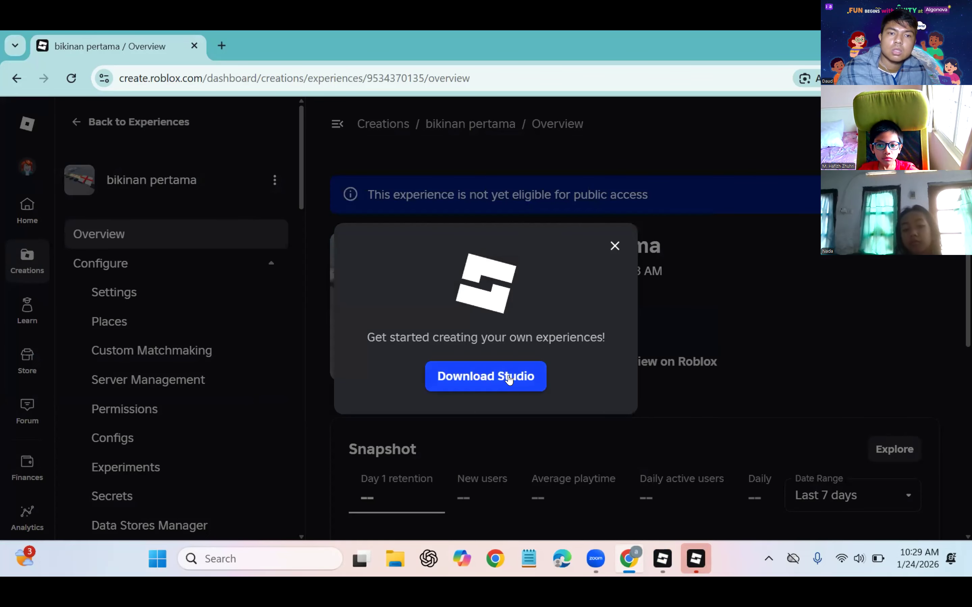
{"action": "left_click", "coordinate": [488, 367]}
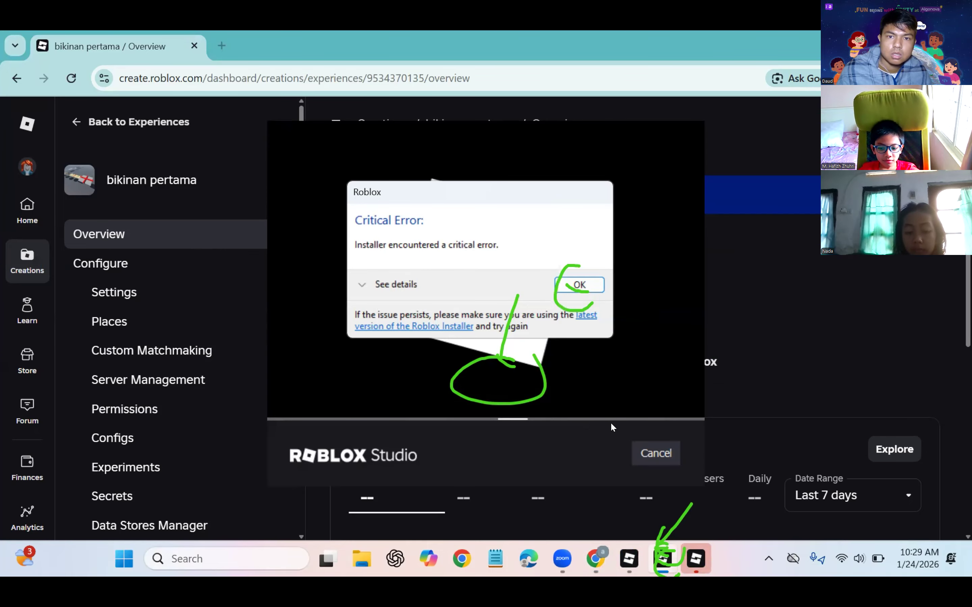
Dismiss the installer's critical error message and bring up the other open Roblox Studio installer window
{"action": "left_click", "coordinate": [576, 283]}
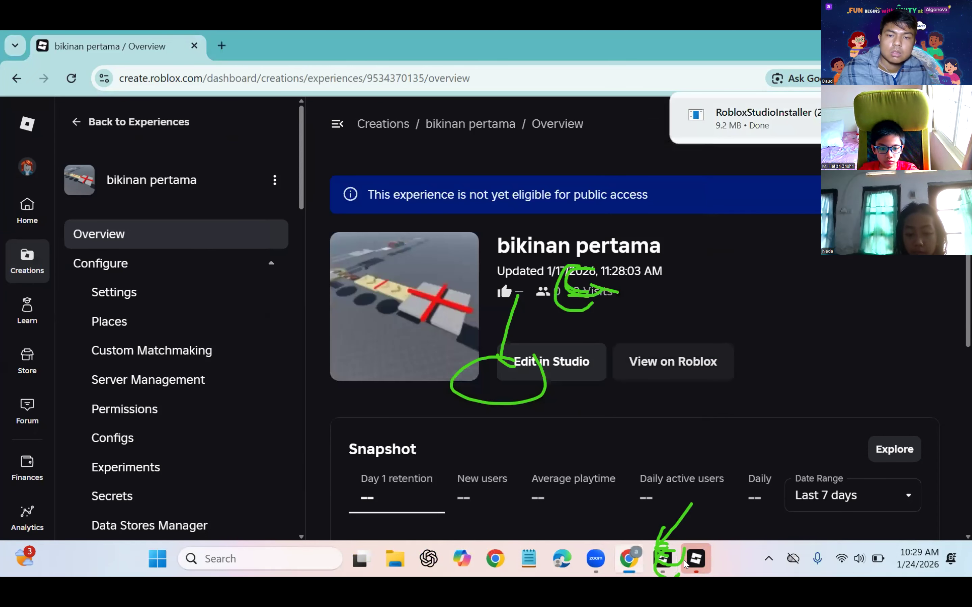
{"action": "mouse_move", "coordinate": [667, 563]}
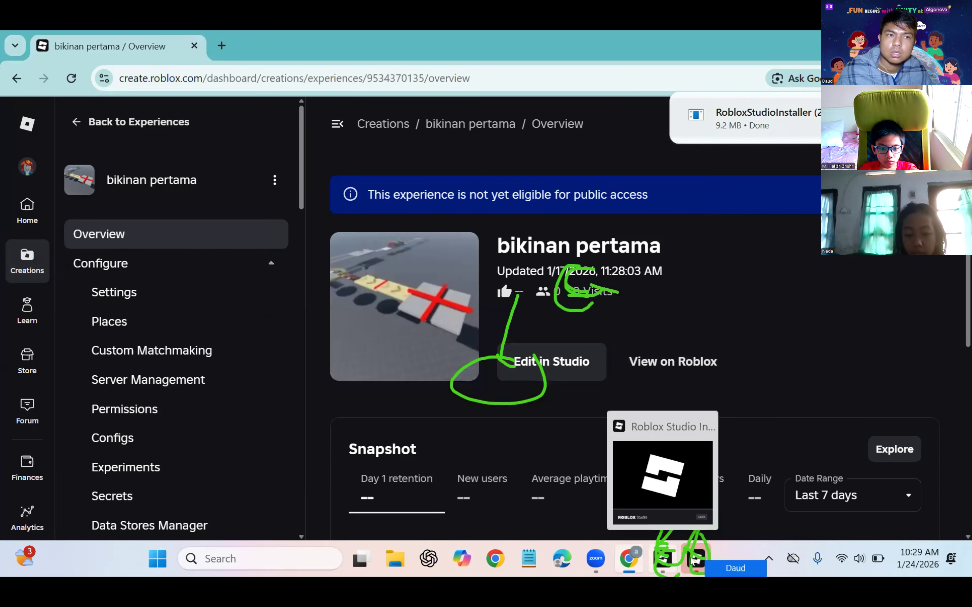
{"action": "left_click", "coordinate": [693, 562]}
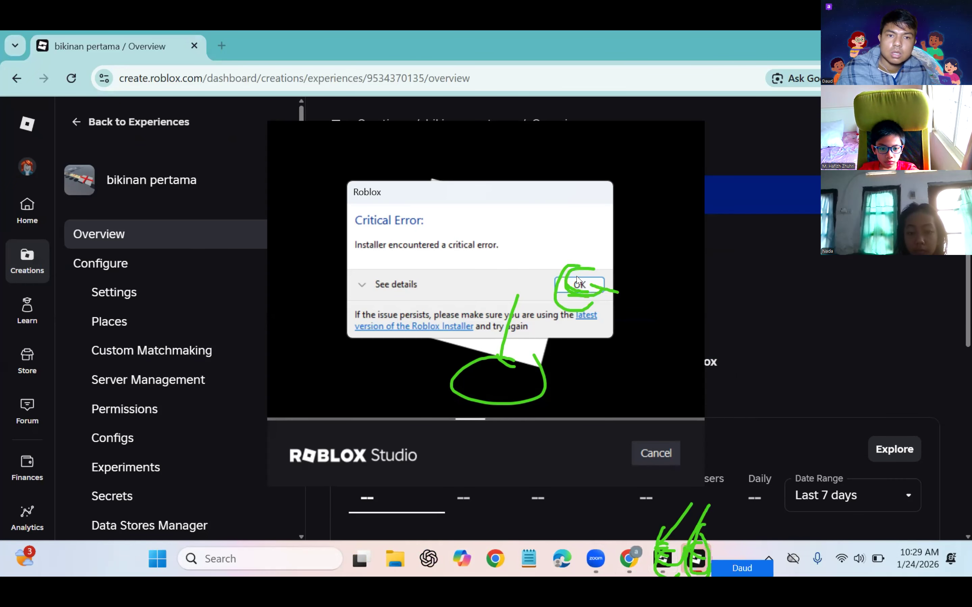
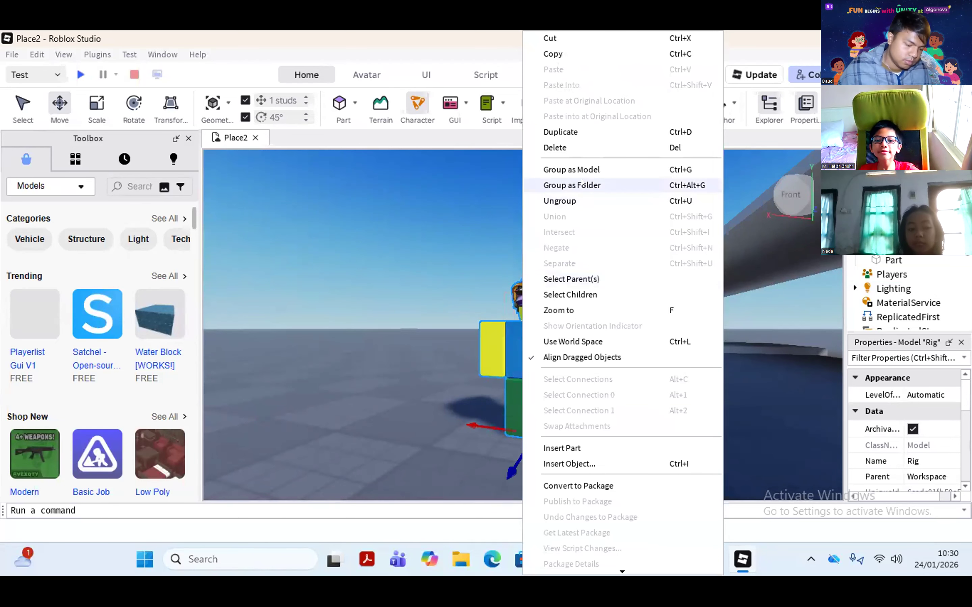
Ungroup the Rig character into its separate body parts
{"action": "left_click", "coordinate": [559, 201]}
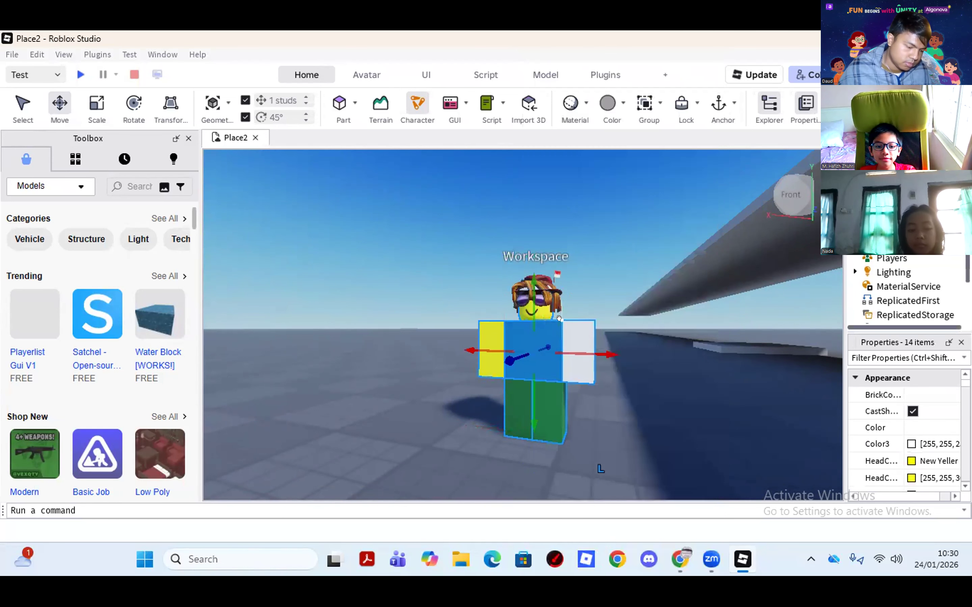
{"action": "key", "text": "s"}
{"action": "key", "text": "d"}
{"action": "left_click_drag", "start_coordinate": [491, 315], "coordinate": [529, 344]}
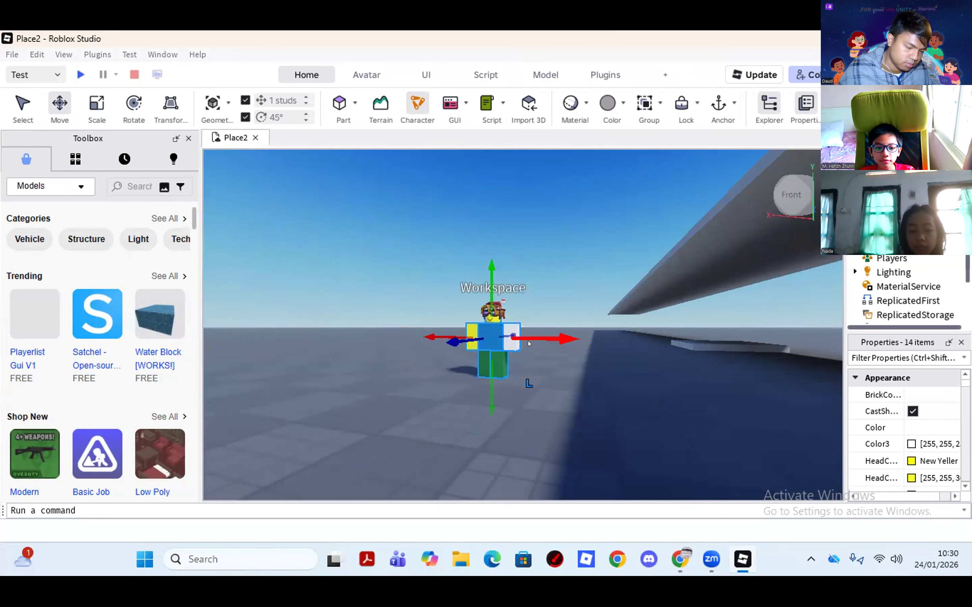
{"action": "right_click", "coordinate": [488, 336]}
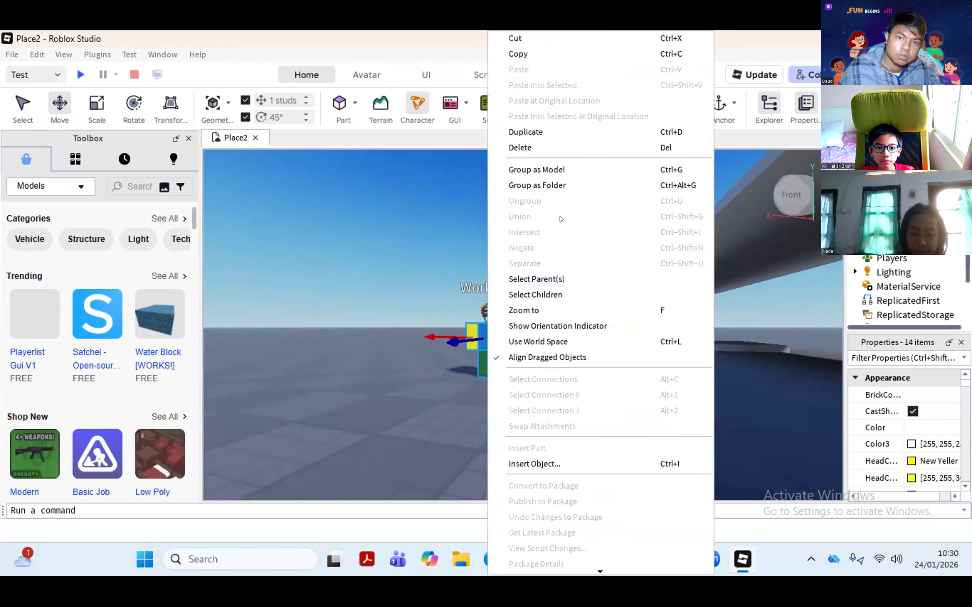
{"action": "left_click", "coordinate": [433, 240]}
Rotate the character's Left Arm by 45° and move it up and outward at the shoulder
{"action": "left_click", "coordinate": [536, 321]}
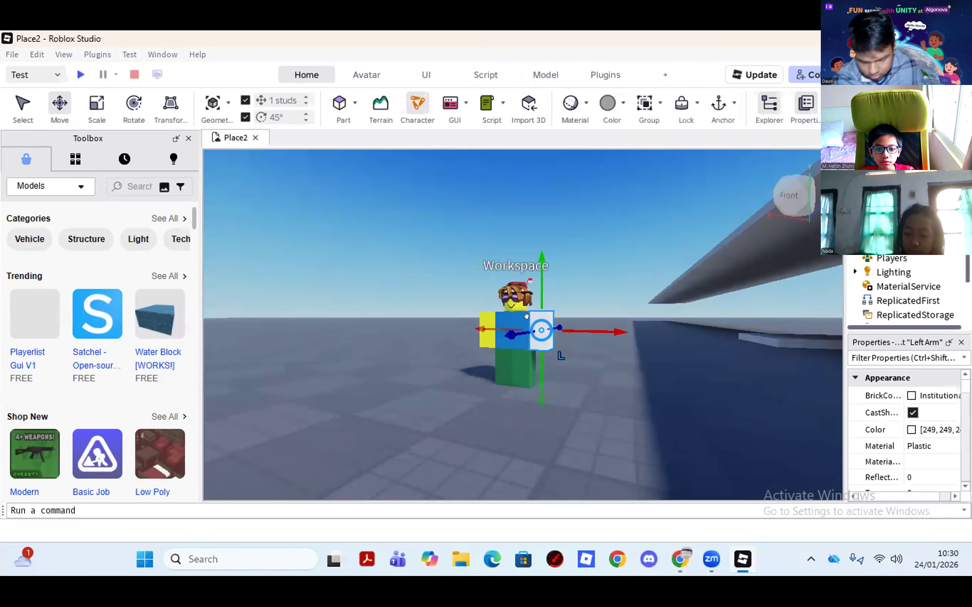
{"action": "left_click", "coordinate": [561, 320]}
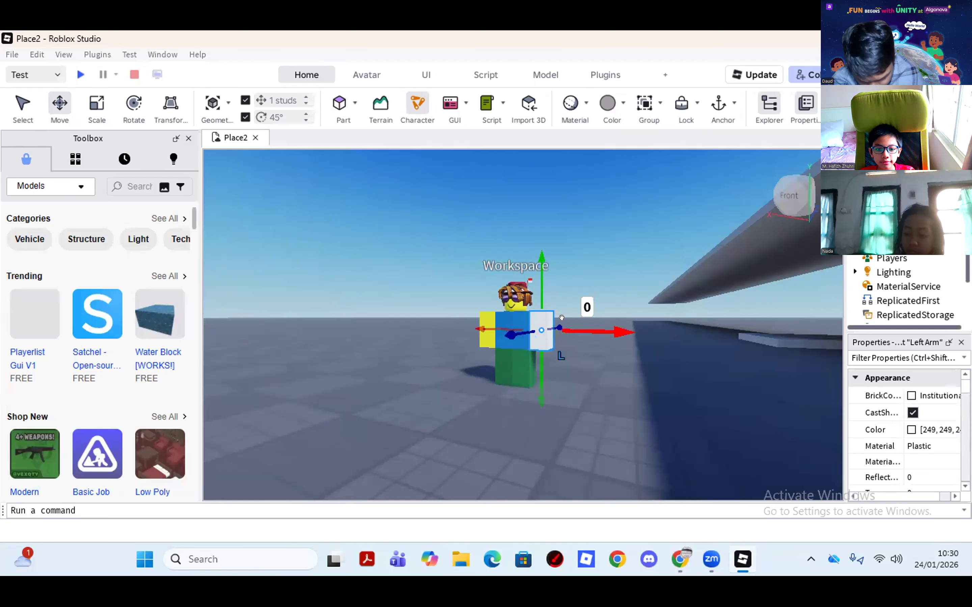
{"action": "left_click", "coordinate": [134, 104]}
{"action": "left_click_drag", "start_coordinate": [594, 334], "coordinate": [482, 314]}
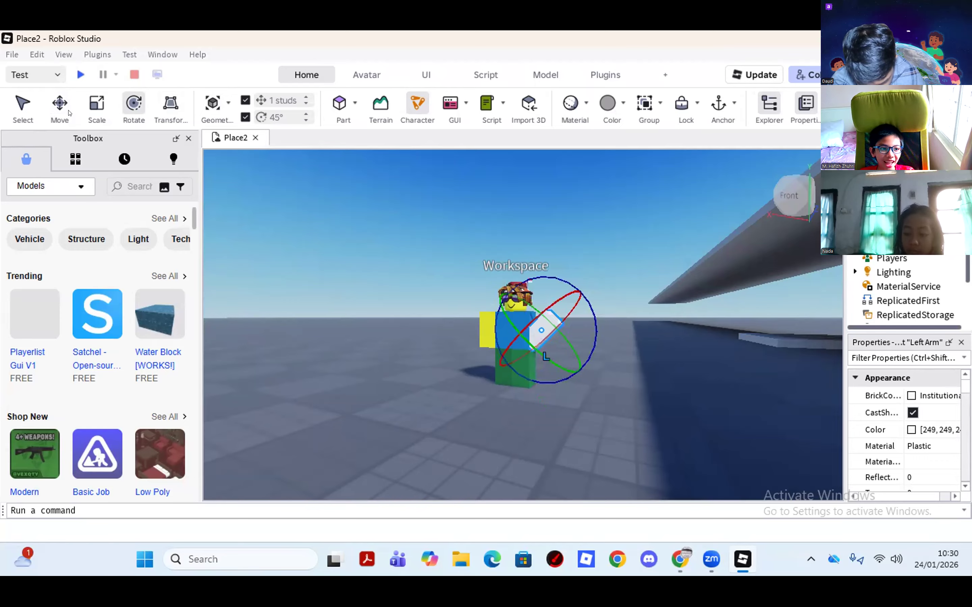
{"action": "left_click", "coordinate": [60, 103]}
{"action": "mouse_move", "coordinate": [585, 286]}
{"action": "left_mouse_down"}
{"action": "mouse_move", "coordinate": [573, 282]}
{"action": "mouse_move", "coordinate": [578, 272]}
{"action": "left_mouse_up"}
{"action": "left_click_drag", "start_coordinate": [516, 272], "coordinate": [516, 264]}
{"action": "right_click_drag", "start_coordinate": [640, 226], "coordinate": [640, 226]}
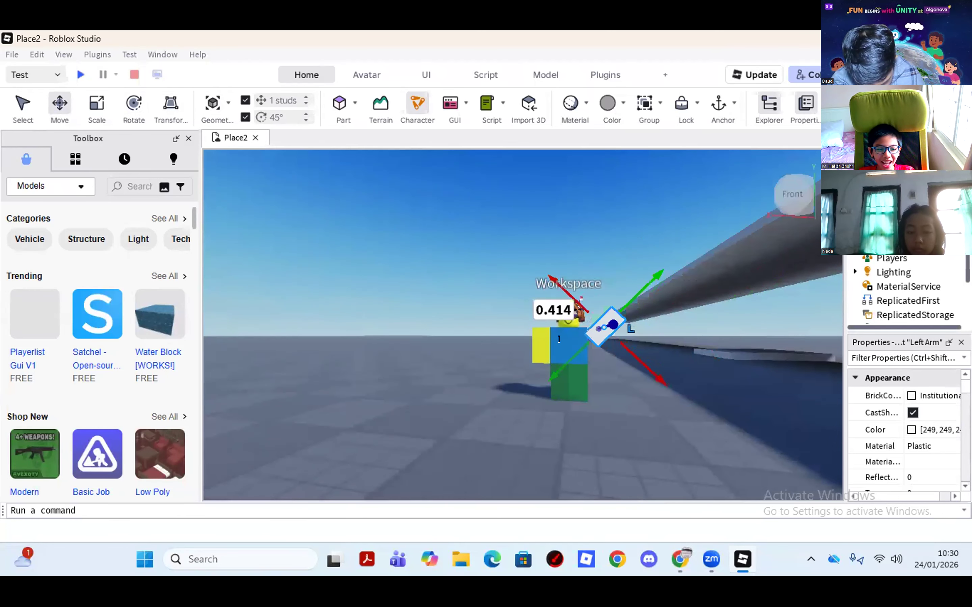
Rotate the yellow Right Arm by 45° and move it diagonally up and away from the body
{"action": "left_click", "coordinate": [541, 344]}
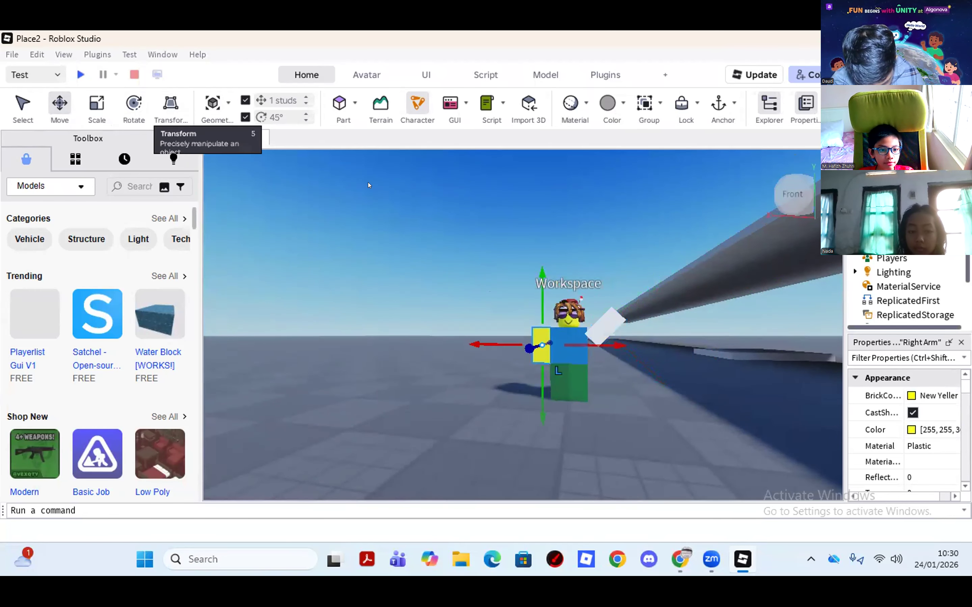
{"action": "left_click_drag", "start_coordinate": [504, 342], "coordinate": [503, 342]}
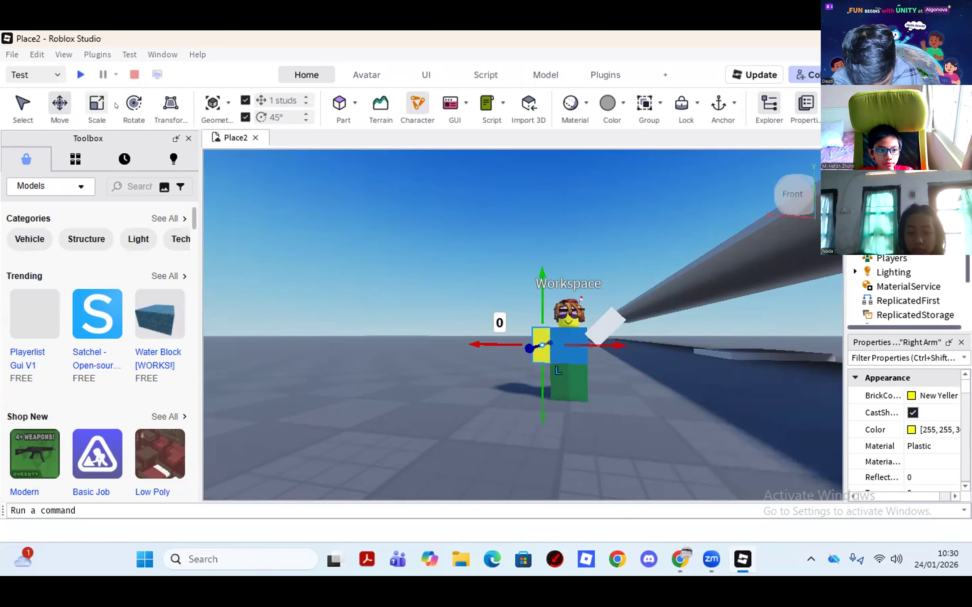
{"action": "left_click", "coordinate": [134, 106]}
{"action": "left_click_drag", "start_coordinate": [573, 298], "coordinate": [594, 320]}
{"action": "left_click", "coordinate": [60, 103]}
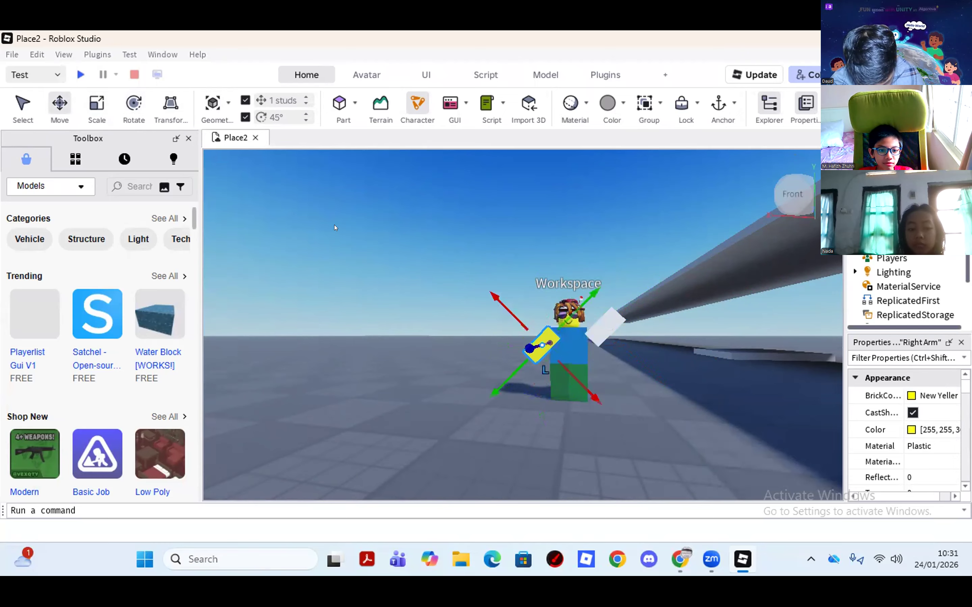
{"action": "left_click_drag", "start_coordinate": [503, 300], "coordinate": [367, 156]}
Rotate the detached Right Arm upright and move it back down beside the torso
{"action": "left_click", "coordinate": [134, 105]}
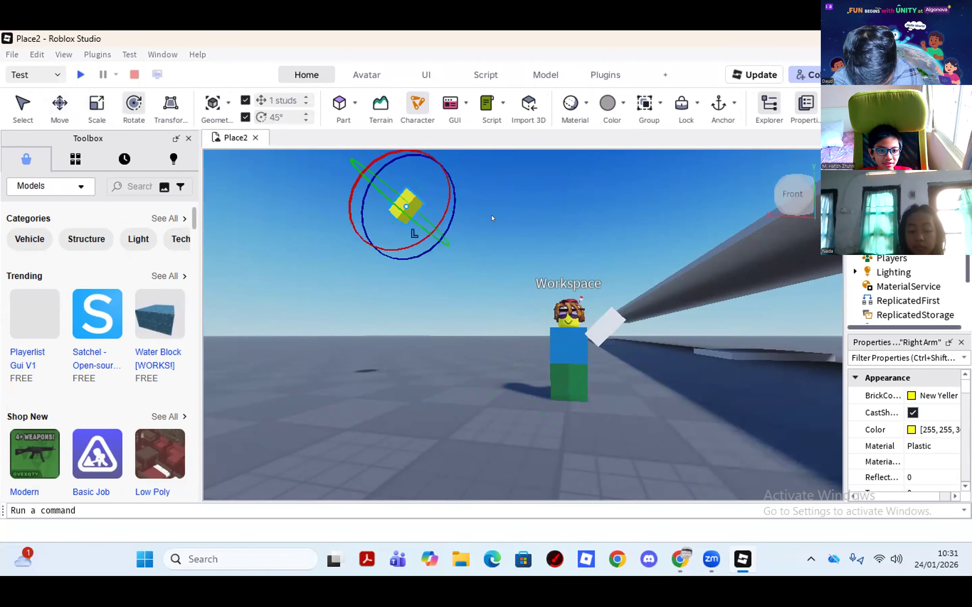
{"action": "left_click_drag", "start_coordinate": [459, 195], "coordinate": [657, 185]}
{"action": "left_click", "coordinate": [59, 103]}
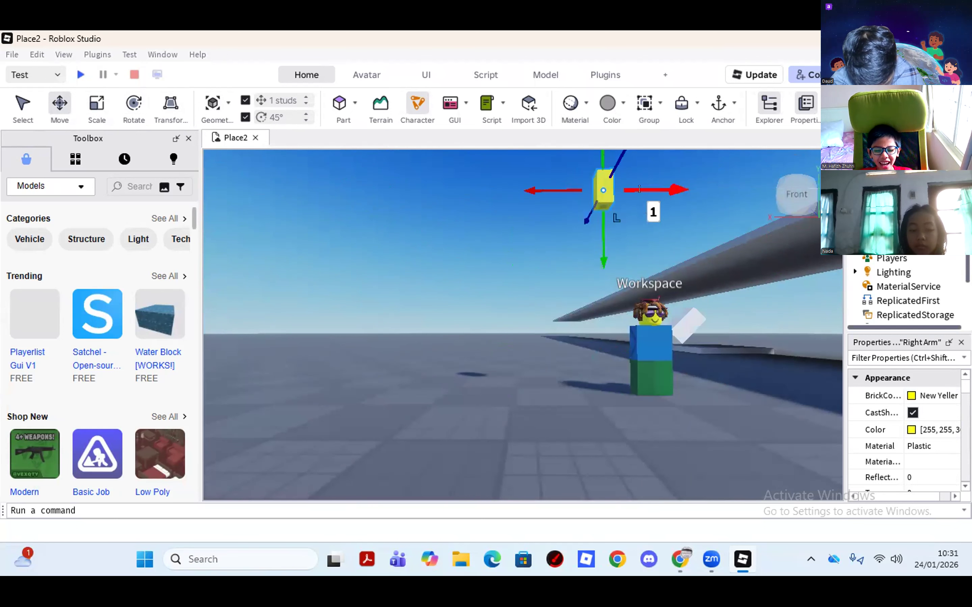
{"action": "key", "text": "d"}
{"action": "left_click_drag", "start_coordinate": [515, 267], "coordinate": [515, 410]}
{"action": "left_click_drag", "start_coordinate": [575, 319], "coordinate": [587, 319]}
{"action": "left_click_drag", "start_coordinate": [531, 351], "coordinate": [530, 376]}
{"action": "key", "text": "d"}
{"action": "right_click_drag", "start_coordinate": [551, 377], "coordinate": [511, 362]}
{"action": "scroll", "coordinate": [512, 363], "scroll_direction": "down", "scroll_amount": 5}
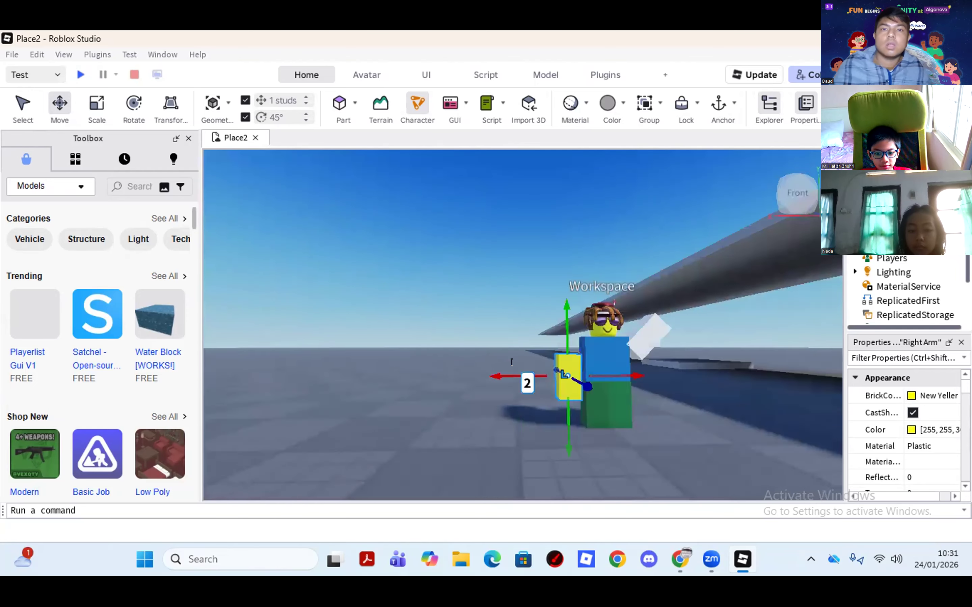
{"action": "scroll", "coordinate": [511, 362], "scroll_direction": "up", "scroll_amount": 3}
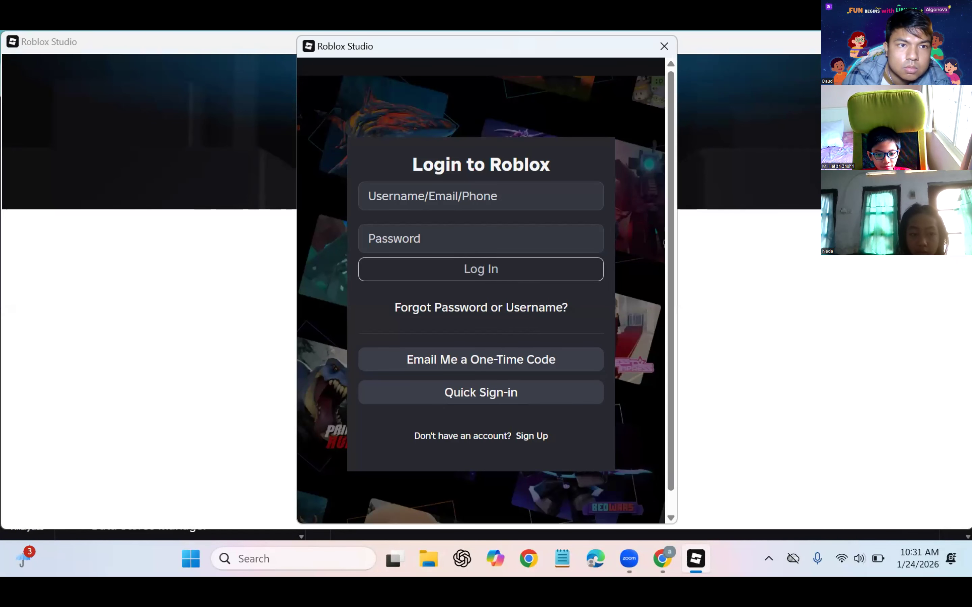
Start entering the account username in the Roblox login form
{"action": "left_click_drag", "start_coordinate": [487, 46], "coordinate": [505, 46]}
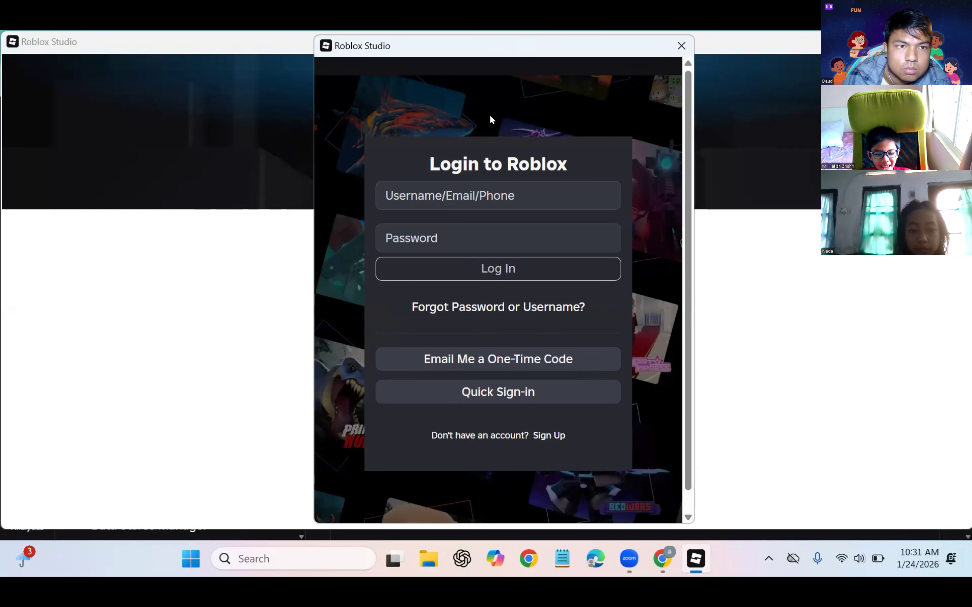
{"action": "left_click", "coordinate": [526, 195]}
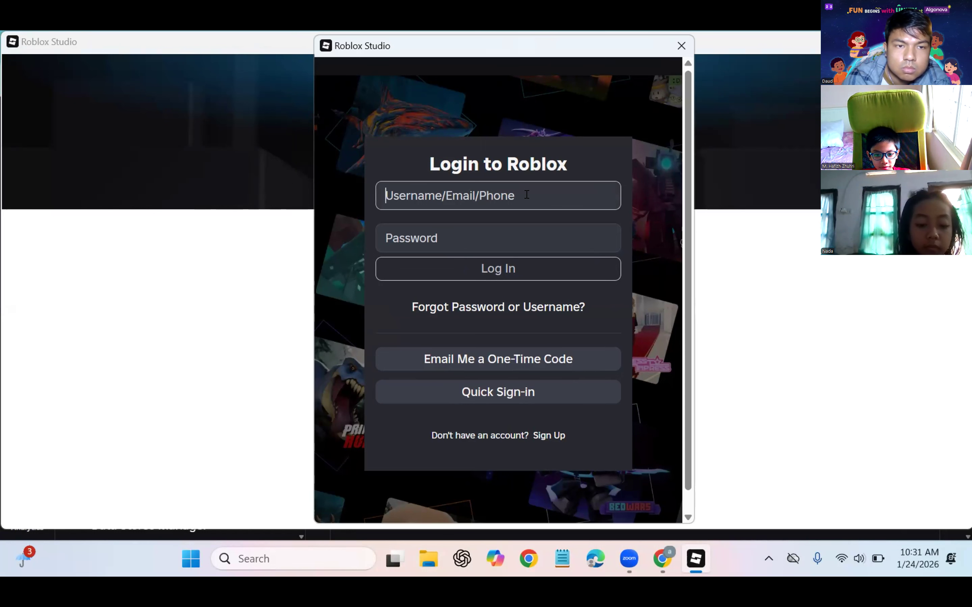
{"action": "type", "text": "JUst_"}
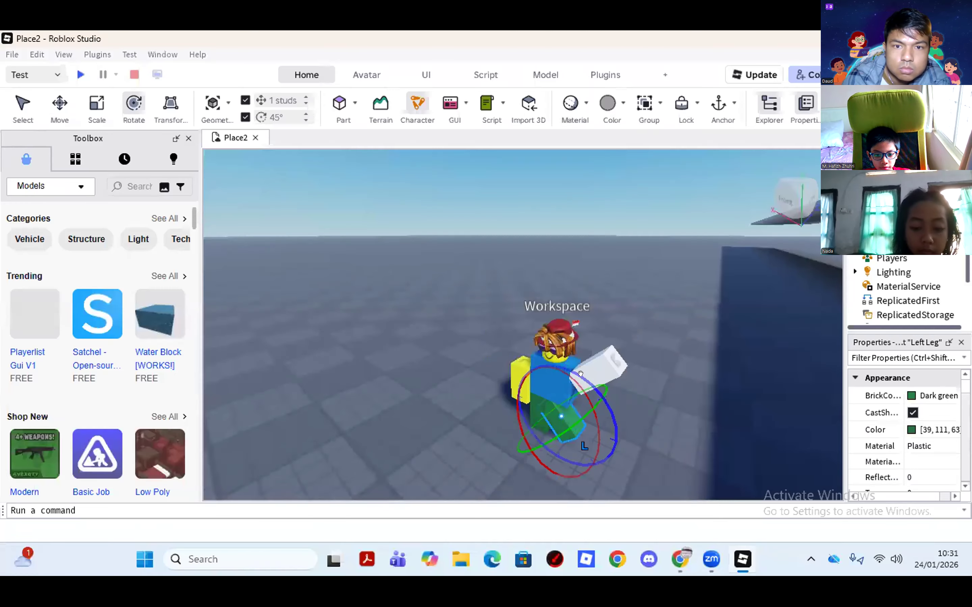
Select all of the character's body parts in the Place2 viewport and group them as a model
{"action": "left_click_drag", "start_coordinate": [596, 389], "coordinate": [621, 427]}
{"action": "left_click", "coordinate": [648, 273]}
{"action": "key", "text": "a"}
{"action": "right_click_drag", "start_coordinate": [648, 273], "coordinate": [648, 276]}
{"action": "key", "text": "w"}
{"action": "key", "text": "d"}
{"action": "scroll", "coordinate": [637, 261], "scroll_direction": "down", "scroll_amount": 2}
{"action": "scroll", "coordinate": [646, 275], "scroll_direction": "down", "scroll_amount": 2}
{"action": "scroll", "coordinate": [648, 275], "scroll_direction": "up", "scroll_amount": 5}
{"action": "scroll", "coordinate": [648, 275], "scroll_direction": "down", "scroll_amount": 1}
{"action": "key", "text": "a"}
{"action": "right_click_drag", "start_coordinate": [424, 351], "coordinate": [424, 351]}
{"action": "scroll", "coordinate": [505, 314], "scroll_direction": "down", "scroll_amount": 2}
{"action": "left_click_drag", "start_coordinate": [505, 317], "coordinate": [641, 421]}
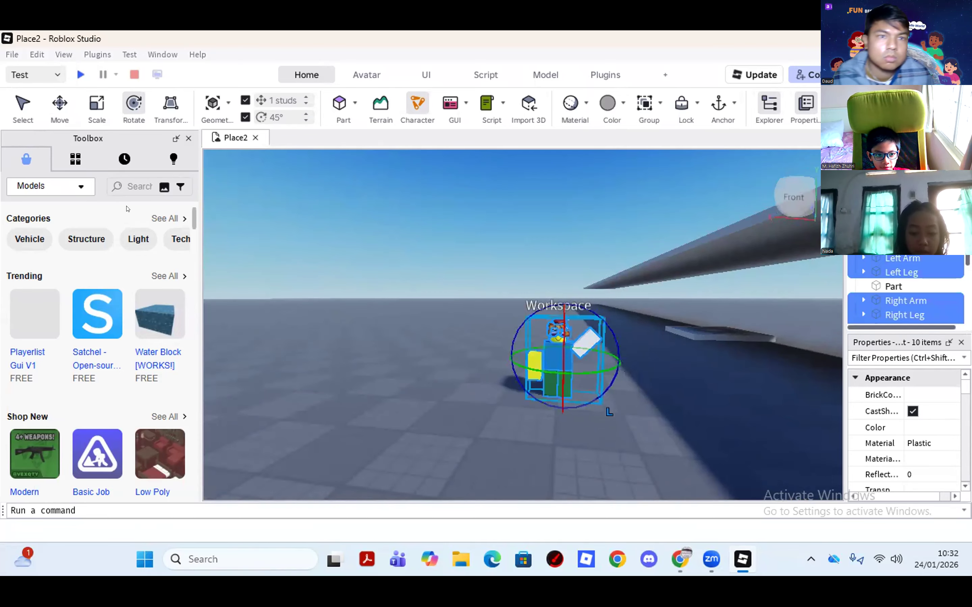
{"action": "right_click_drag", "start_coordinate": [547, 329], "coordinate": [547, 329]}
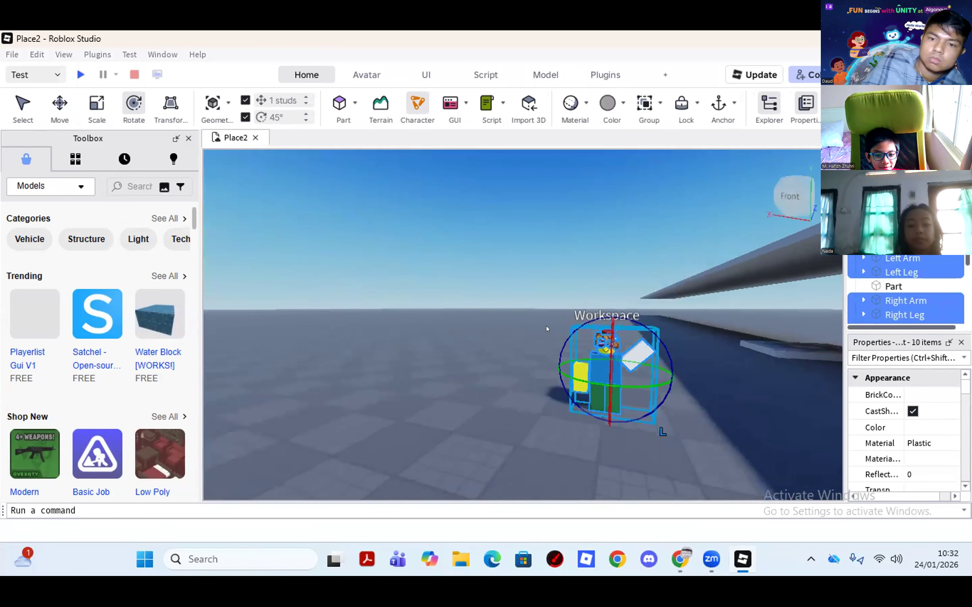
{"action": "right_click", "coordinate": [597, 362]}
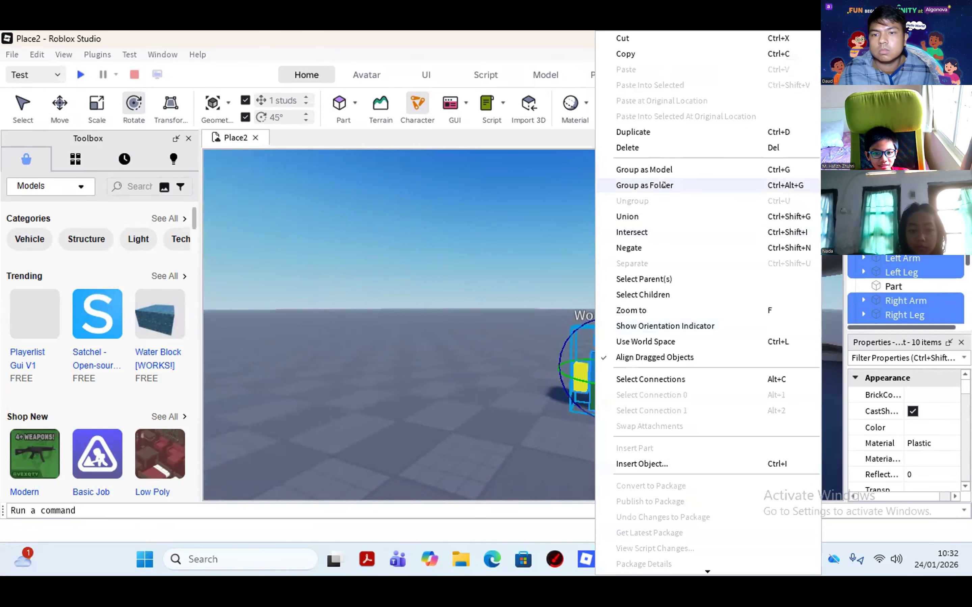
{"action": "left_click", "coordinate": [583, 171]}
Rename the grouped character model as nothing and deselect it
{"action": "right_click", "coordinate": [812, 285]}
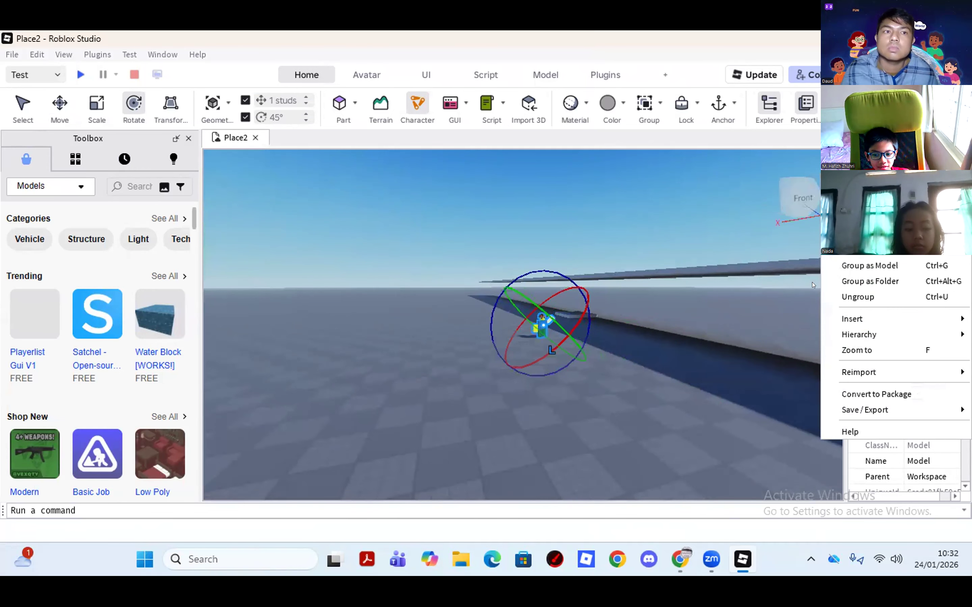
{"action": "left_click", "coordinate": [859, 243]}
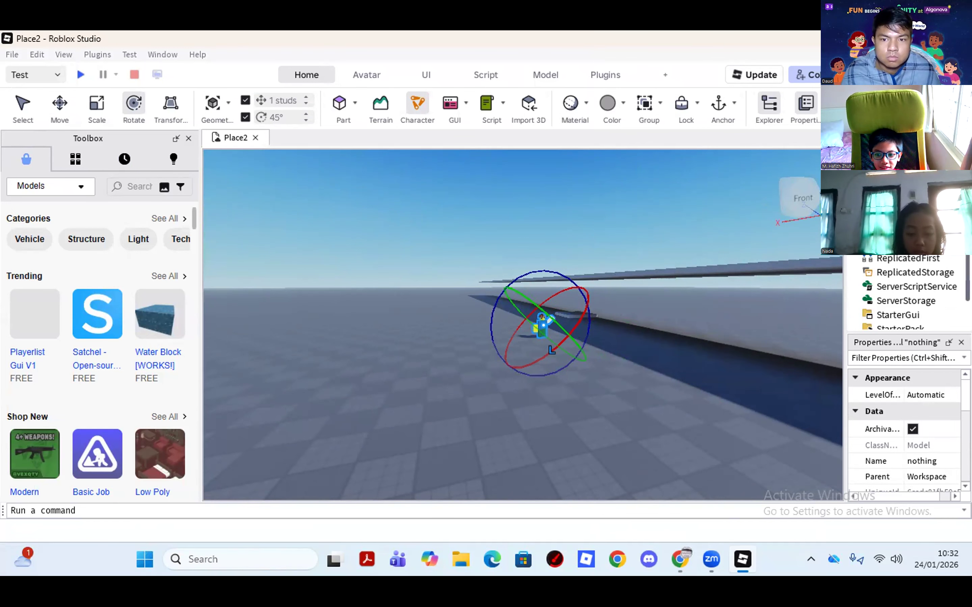
{"action": "left_click", "coordinate": [675, 261]}
Move the nothing model up to the side of the large grey part and rotate it to lie horizontally
{"action": "scroll", "coordinate": [662, 245], "scroll_direction": "up", "scroll_amount": 10}
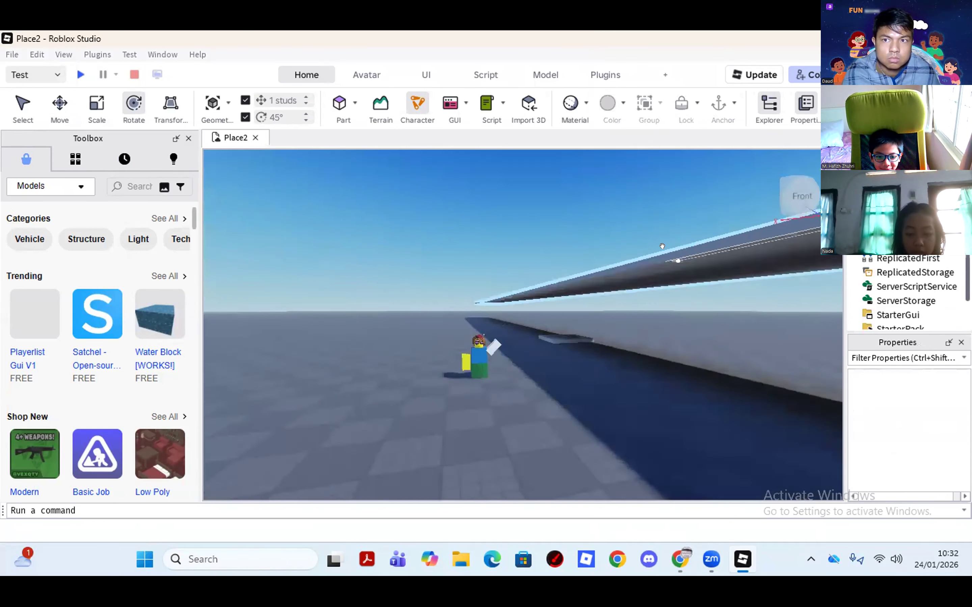
{"action": "left_click_drag", "start_coordinate": [442, 363], "coordinate": [618, 284]}
{"action": "scroll", "coordinate": [618, 284], "scroll_direction": "up", "scroll_amount": 5}
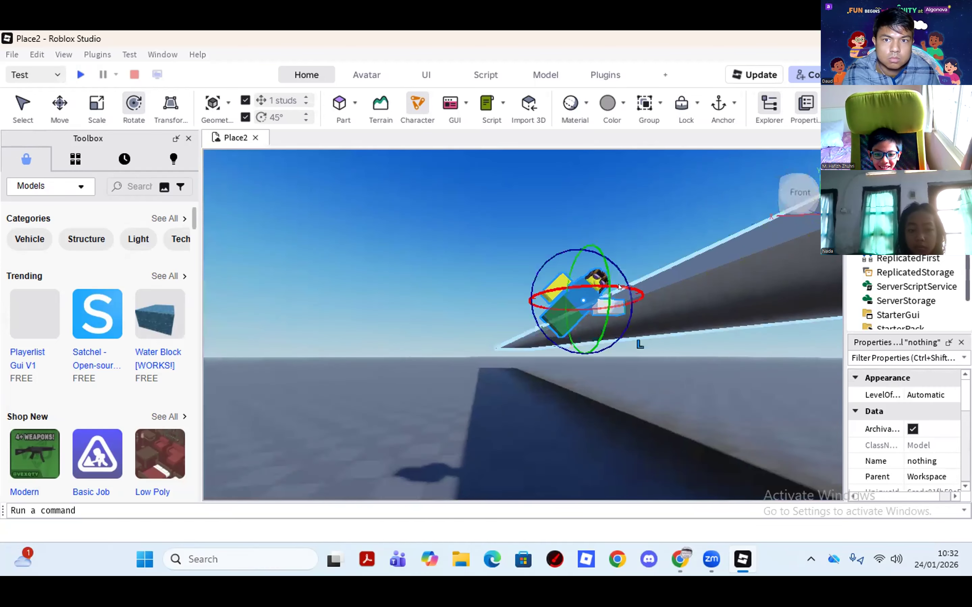
{"action": "right_click_drag", "start_coordinate": [413, 281], "coordinate": [406, 277]}
{"action": "key", "text": "d"}
{"action": "left_click", "coordinate": [59, 104]}
{"action": "left_click_drag", "start_coordinate": [550, 386], "coordinate": [549, 352]}
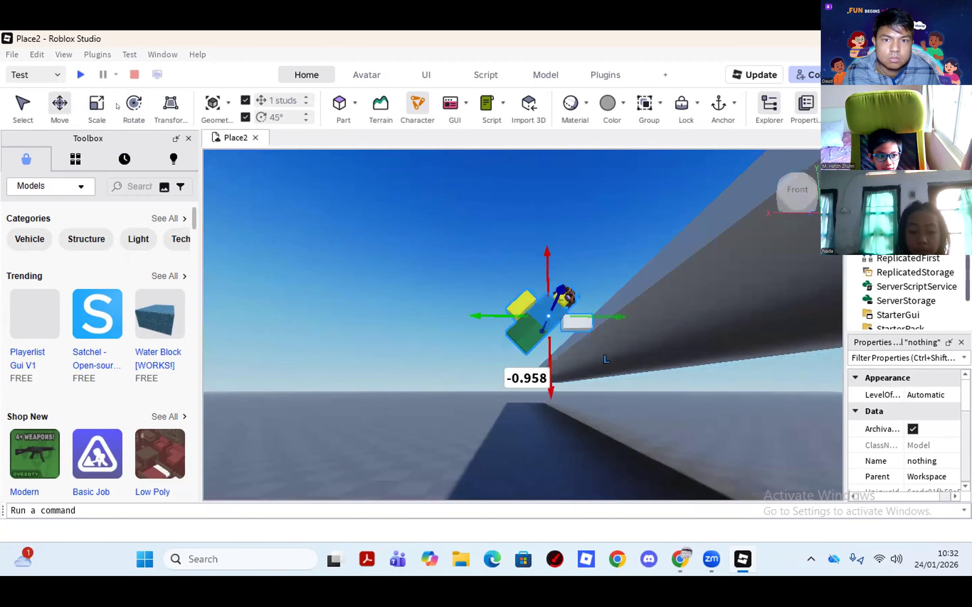
{"action": "left_click", "coordinate": [134, 104]}
{"action": "left_click_drag", "start_coordinate": [588, 351], "coordinate": [539, 248]}
Group the character model together with the large grey part as a model and name it idk
{"action": "left_click", "coordinate": [618, 213]}
{"action": "right_click_drag", "start_coordinate": [619, 214], "coordinate": [619, 214]}
{"action": "left_click_drag", "start_coordinate": [450, 310], "coordinate": [595, 307]}
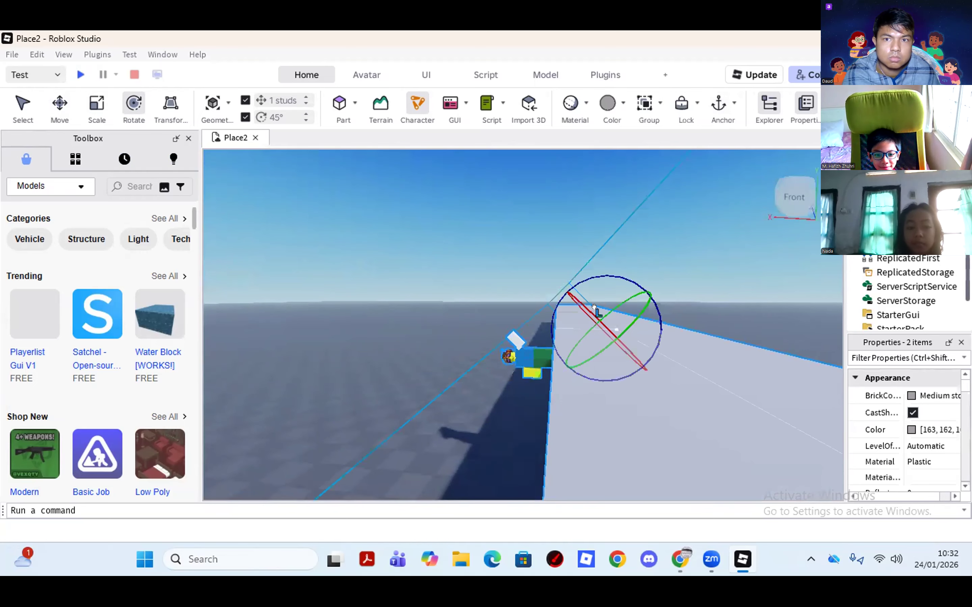
{"action": "right_click", "coordinate": [590, 310]}
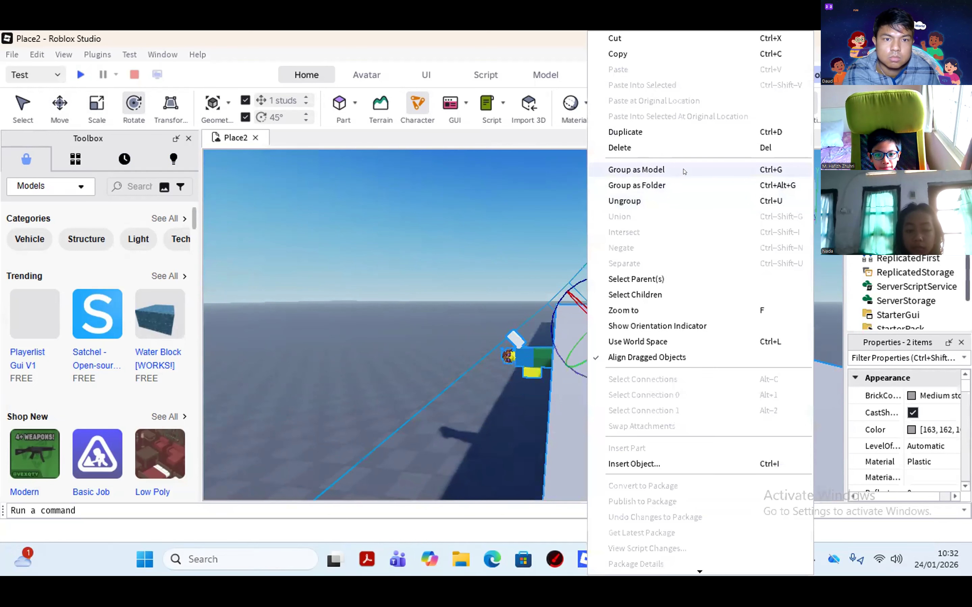
{"action": "left_click", "coordinate": [636, 169]}
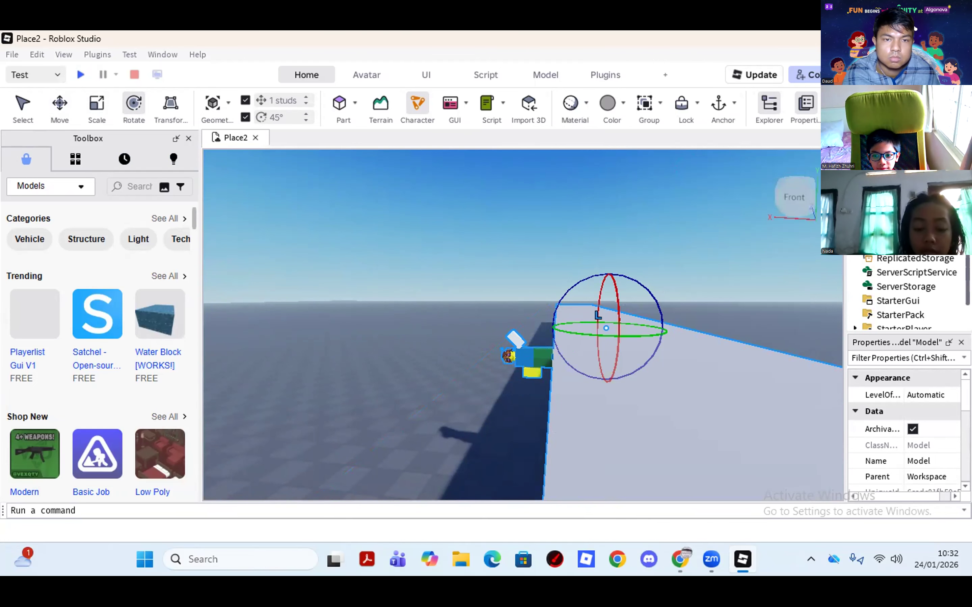
{"action": "type", "text": "idk"}
{"action": "key", "text": "Return"}
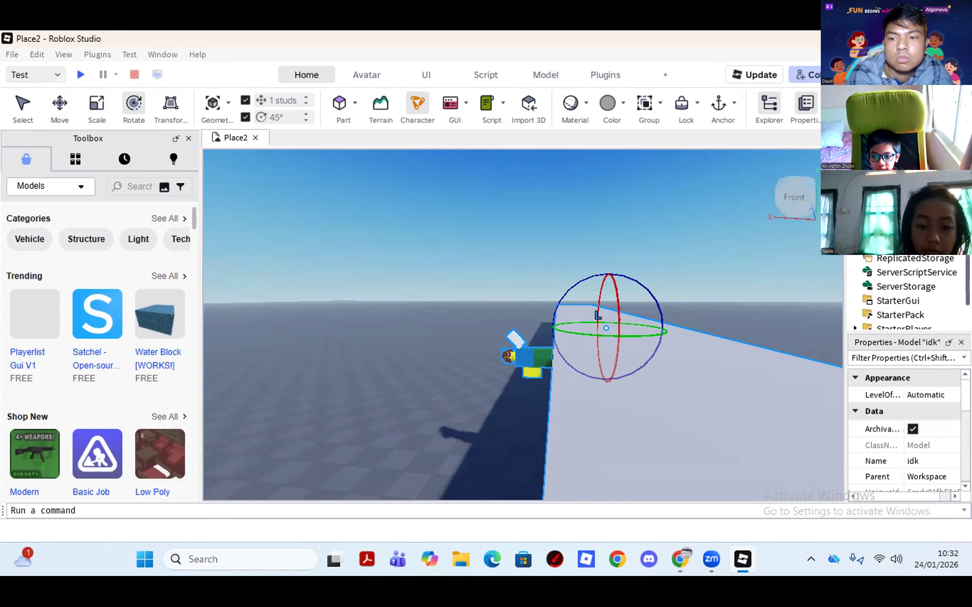
{"action": "scroll", "coordinate": [907, 294], "scroll_direction": "up", "scroll_amount": 6}
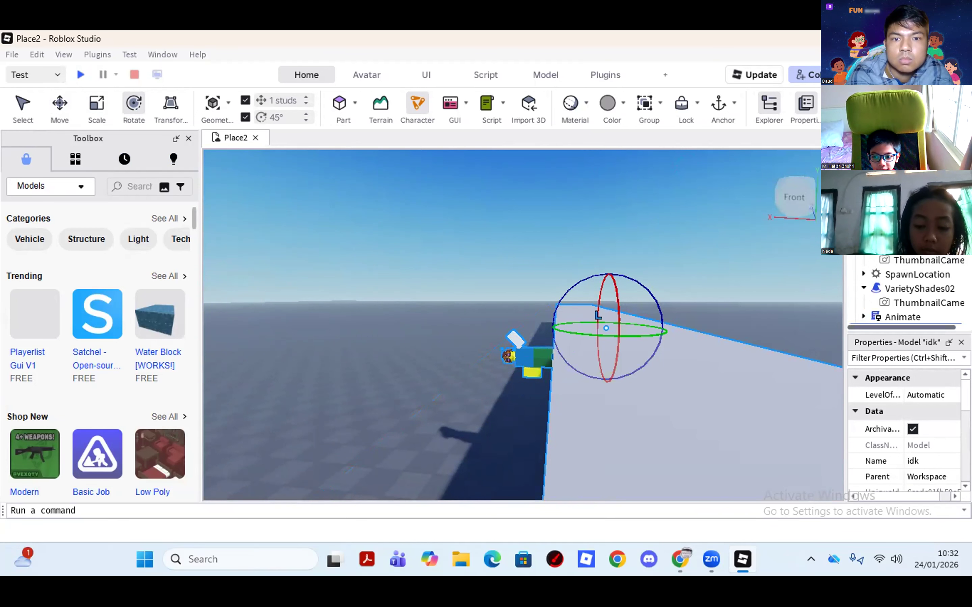
{"action": "scroll", "coordinate": [908, 293], "scroll_direction": "up", "scroll_amount": 2}
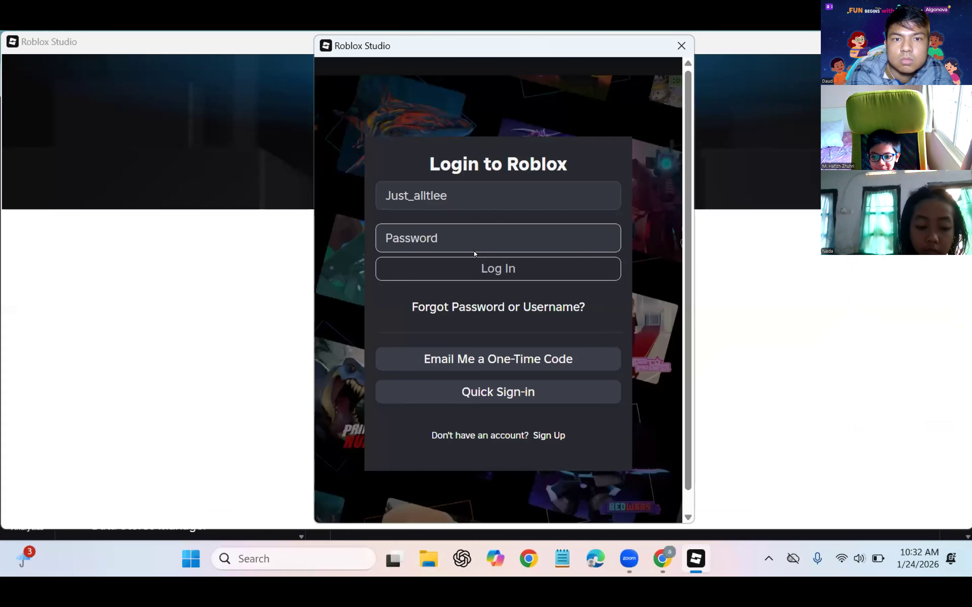
Enter the account password, correct the username spelling and log in to Roblox Studio
{"action": "type", "text": "•"}
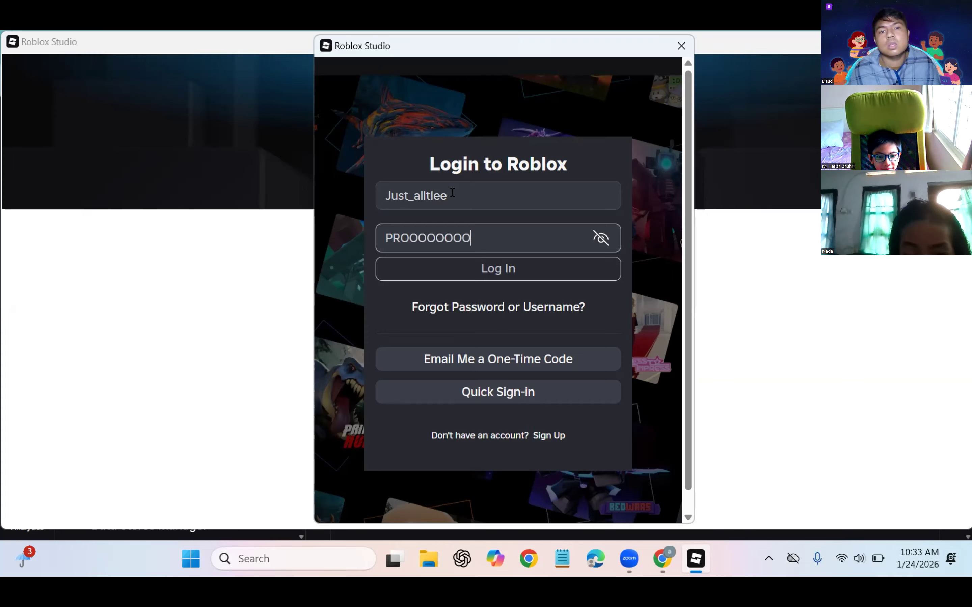
{"action": "left_click", "coordinate": [459, 192]}
{"action": "key", "text": "BackSpace"}
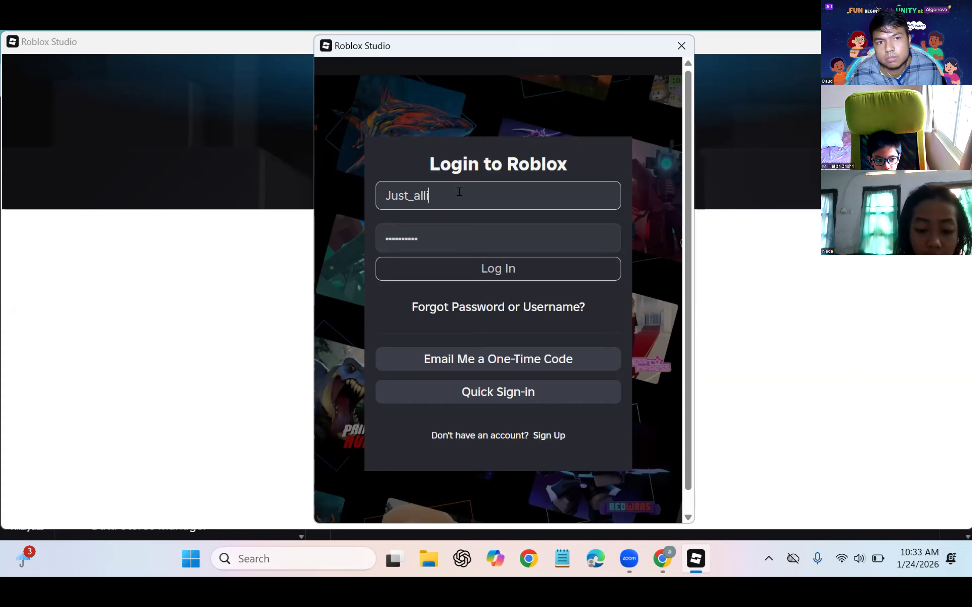
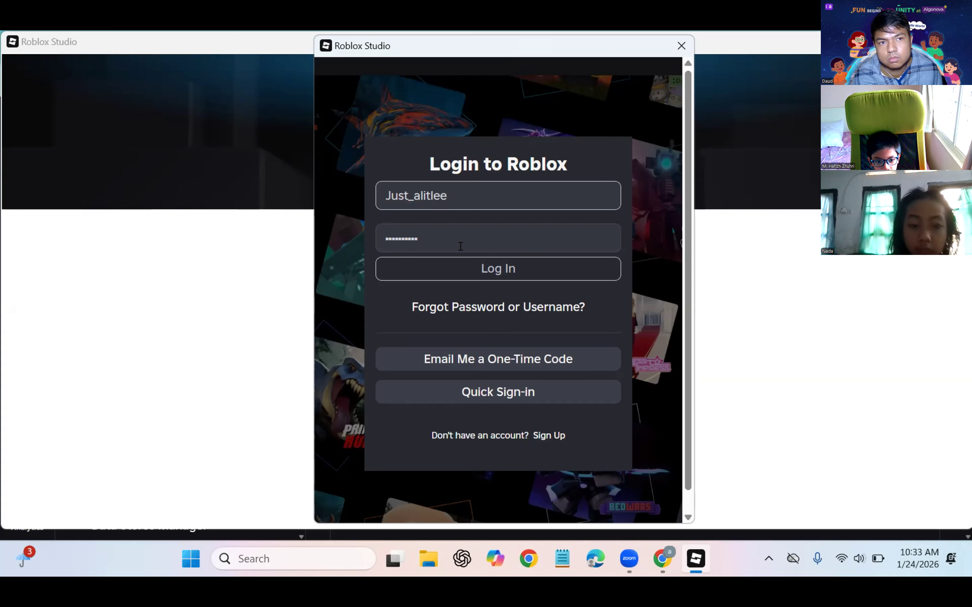
{"action": "left_click", "coordinate": [479, 269]}
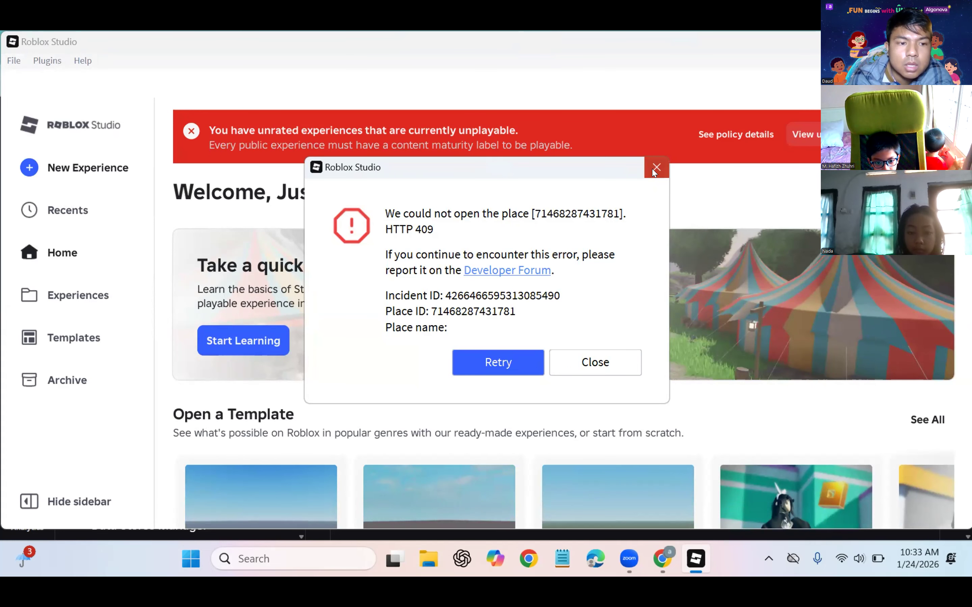
Dismiss the place-opening error and create a new place from the Baseplate template
{"action": "left_click", "coordinate": [656, 168]}
{"action": "scroll", "coordinate": [546, 296], "scroll_direction": "down", "scroll_amount": 4}
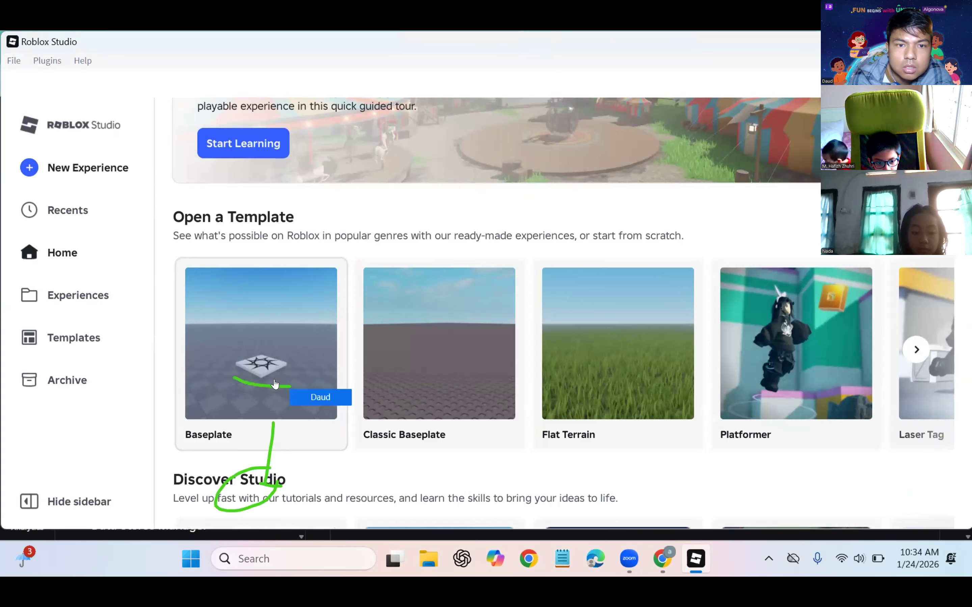
{"action": "left_click", "coordinate": [266, 375]}
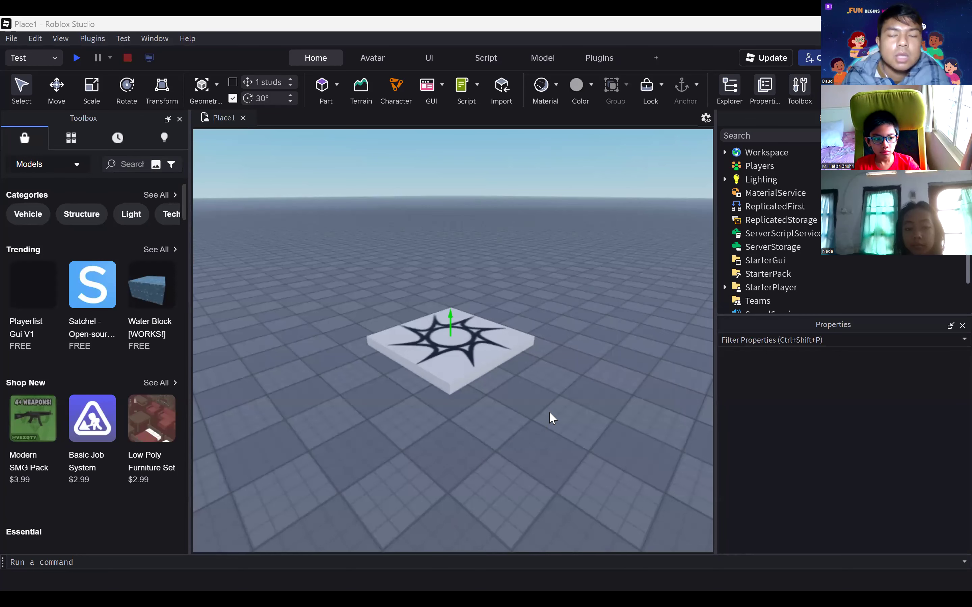
{"action": "right_click_drag", "start_coordinate": [549, 413], "coordinate": [548, 412]}
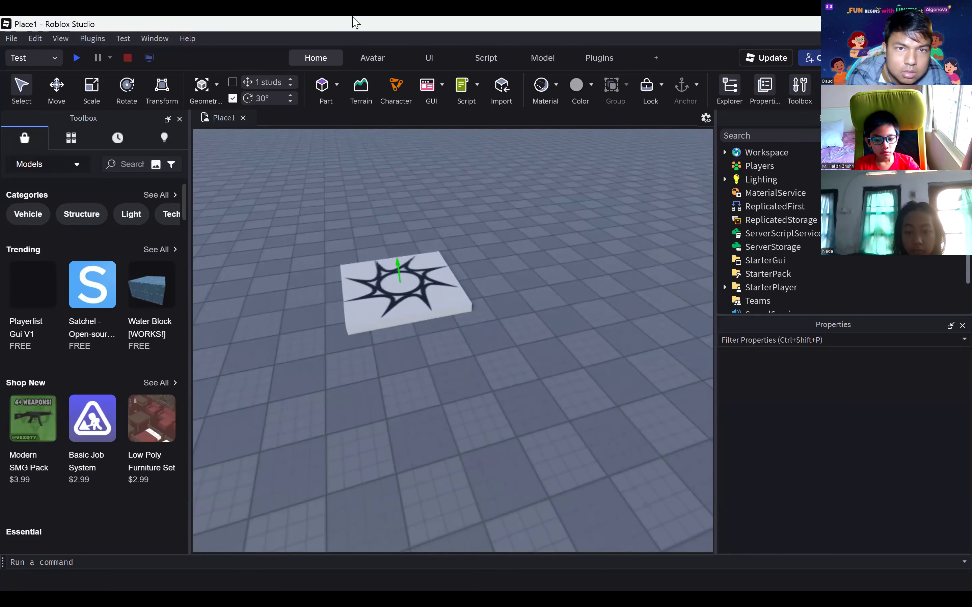
Insert a cylinder part and a block part on the baseplate near the spawn location
{"action": "left_click", "coordinate": [336, 84]}
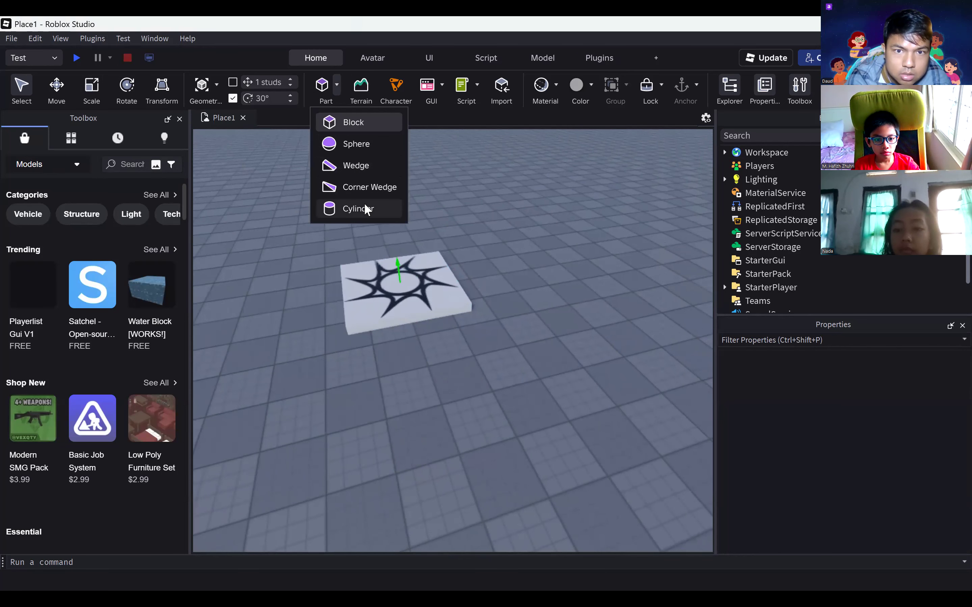
{"action": "right_click_drag", "start_coordinate": [621, 326], "coordinate": [622, 319]}
{"action": "key", "text": "d"}
{"action": "left_click", "coordinate": [338, 85]}
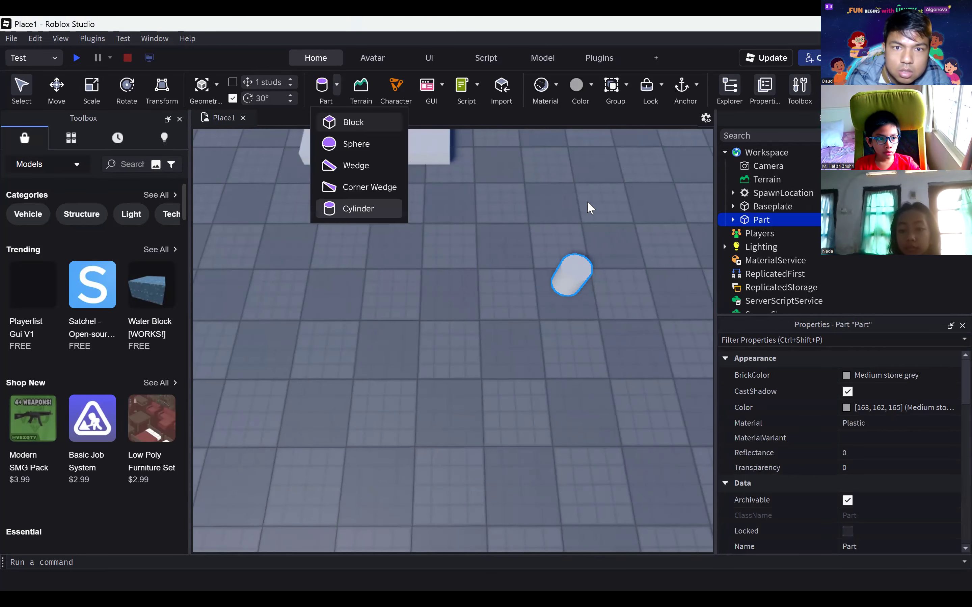
{"action": "left_click", "coordinate": [354, 122]}
{"action": "right_click_drag", "start_coordinate": [587, 201], "coordinate": [590, 208]}
{"action": "left_click_drag", "start_coordinate": [400, 287], "coordinate": [522, 263]}
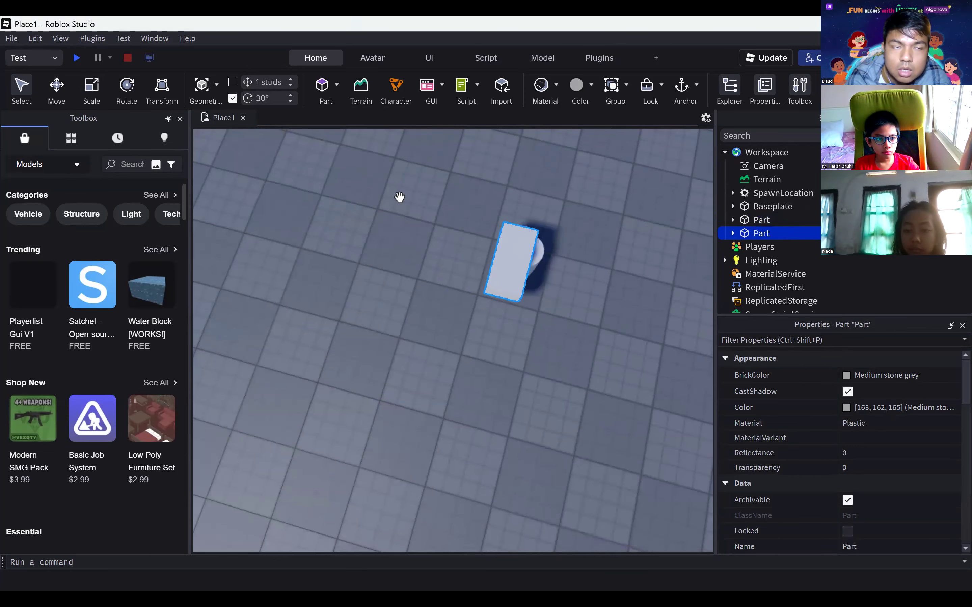
Raise the block about 4.3 studs above the ground, then shift it horizontally by about 2 and 2.4 studs near the cylinder
{"action": "left_click", "coordinate": [67, 83]}
{"action": "left_click_drag", "start_coordinate": [534, 219], "coordinate": [555, 162]}
{"action": "right_click_drag", "start_coordinate": [551, 173], "coordinate": [574, 265]}
{"action": "scroll", "coordinate": [578, 277], "scroll_direction": "up", "scroll_amount": 5}
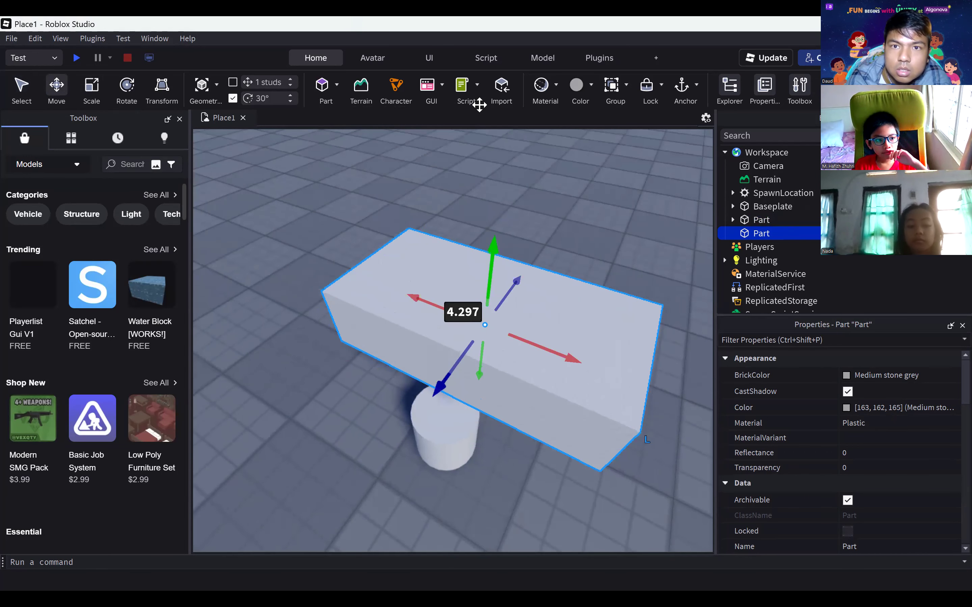
{"action": "mouse_move", "coordinate": [580, 330]}
{"action": "right_mouse_down"}
{"action": "mouse_move", "coordinate": [593, 298]}
{"action": "mouse_move", "coordinate": [585, 327]}
{"action": "right_mouse_up"}
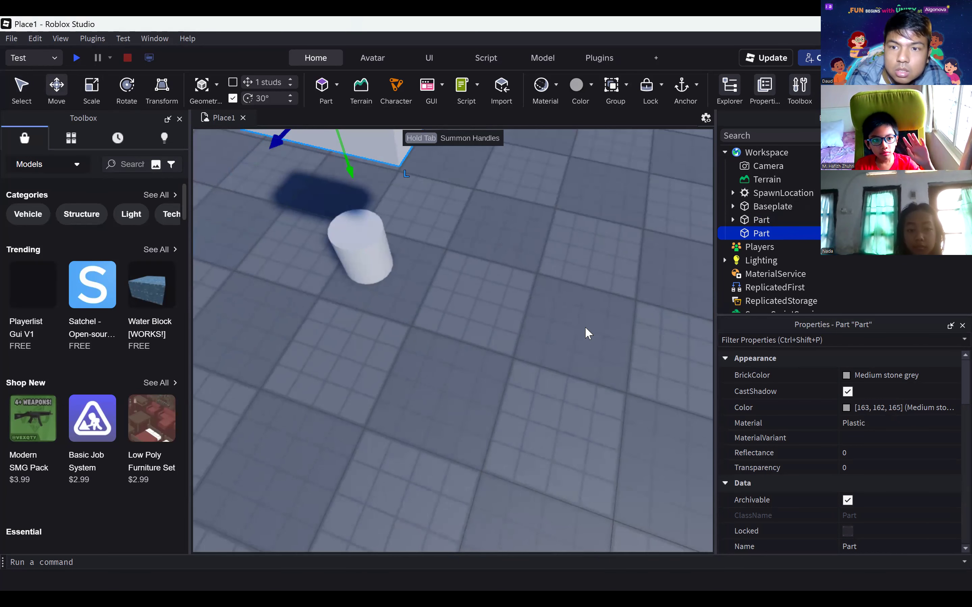
{"action": "right_click_drag", "start_coordinate": [511, 242], "coordinate": [572, 297]}
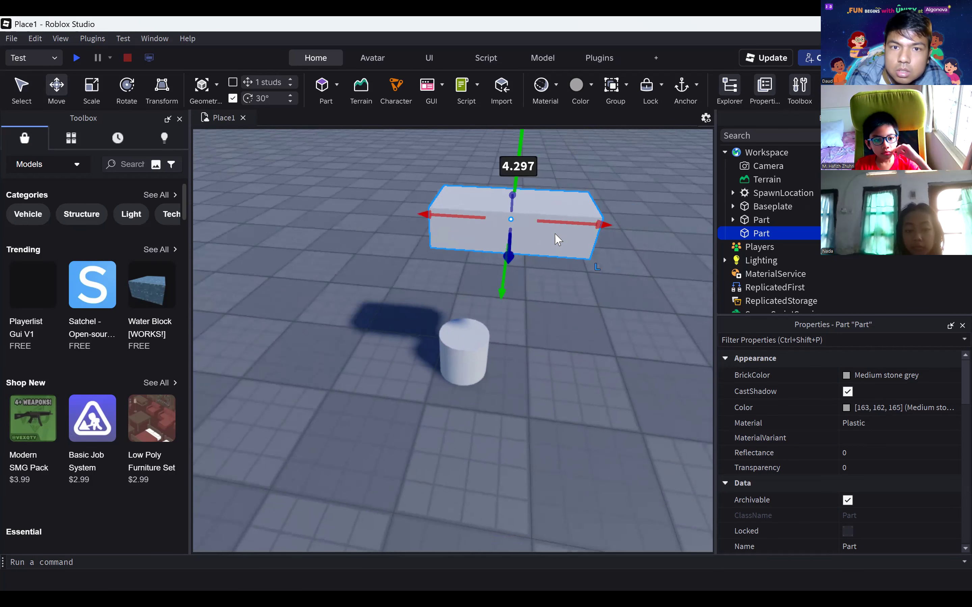
{"action": "left_click_drag", "start_coordinate": [514, 251], "coordinate": [502, 288]}
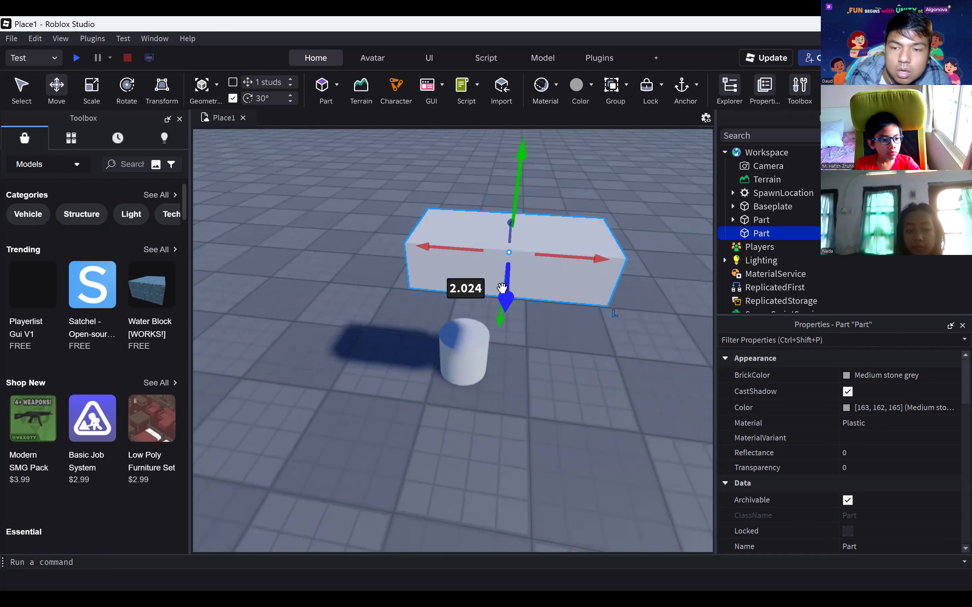
{"action": "left_click_drag", "start_coordinate": [425, 251], "coordinate": [335, 253]}
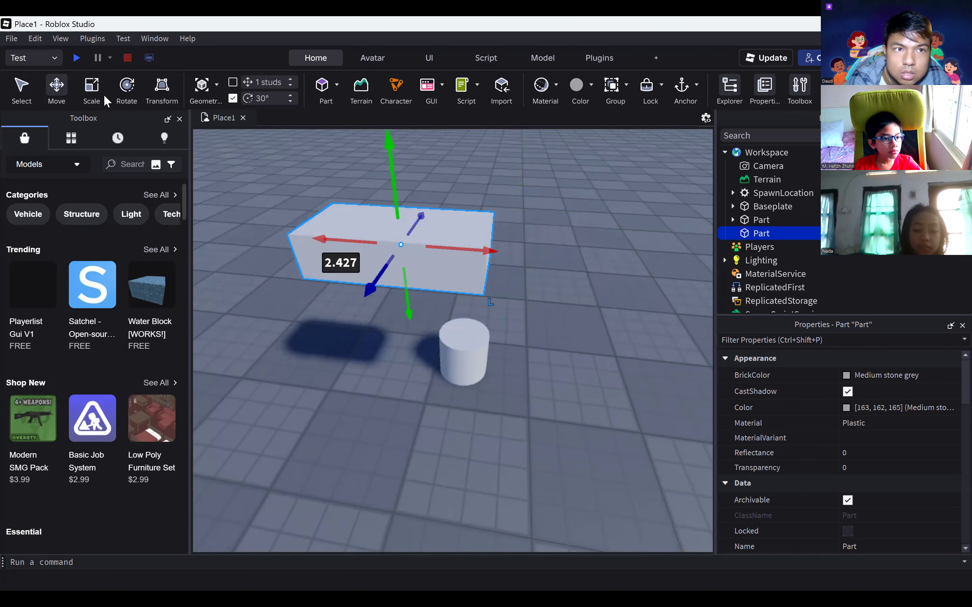
Scale the block into a long, thin plank by lengthening both ends and reducing its height
{"action": "key", "text": "ctrl+3"}
{"action": "left_click_drag", "start_coordinate": [509, 252], "coordinate": [695, 266]}
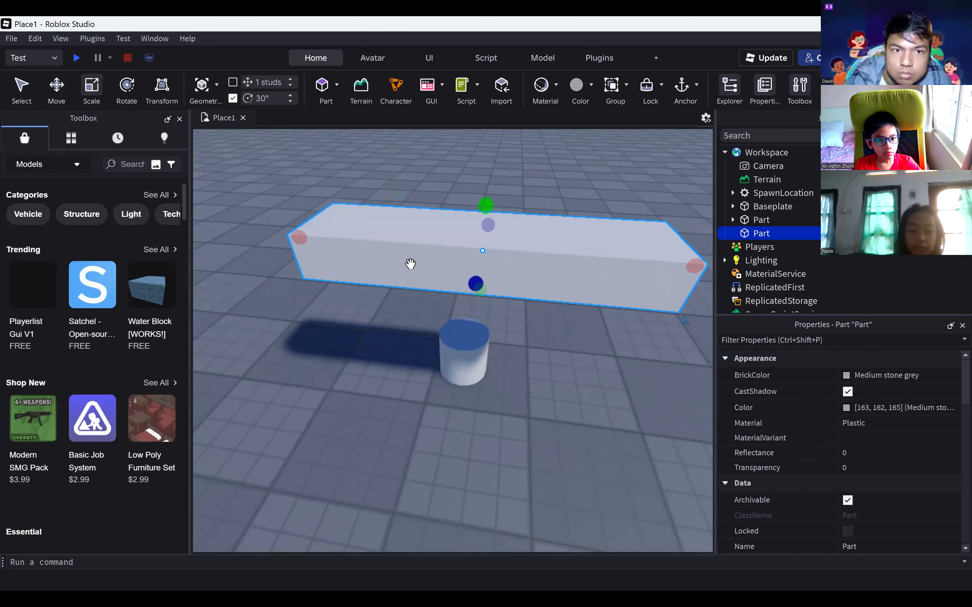
{"action": "left_click_drag", "start_coordinate": [298, 241], "coordinate": [195, 227]}
{"action": "left_click_drag", "start_coordinate": [418, 201], "coordinate": [412, 232]}
{"action": "left_click_drag", "start_coordinate": [689, 275], "coordinate": [710, 282]}
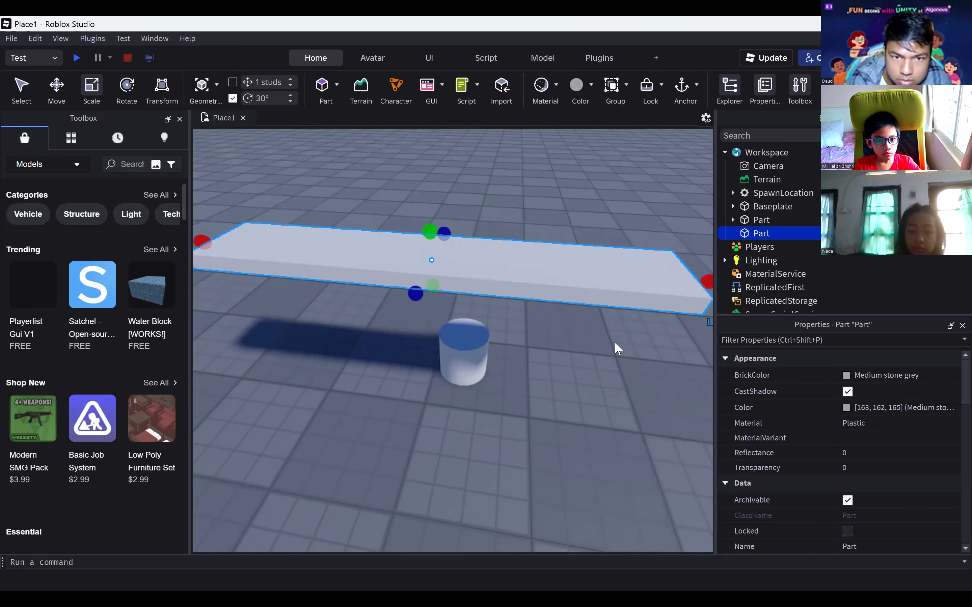
Widen the plank slightly on its long sides
{"action": "right_click_drag", "start_coordinate": [615, 344], "coordinate": [615, 343]}
{"action": "scroll", "coordinate": [617, 348], "scroll_direction": "down", "scroll_amount": 5}
{"action": "left_click_drag", "start_coordinate": [452, 325], "coordinate": [521, 342]}
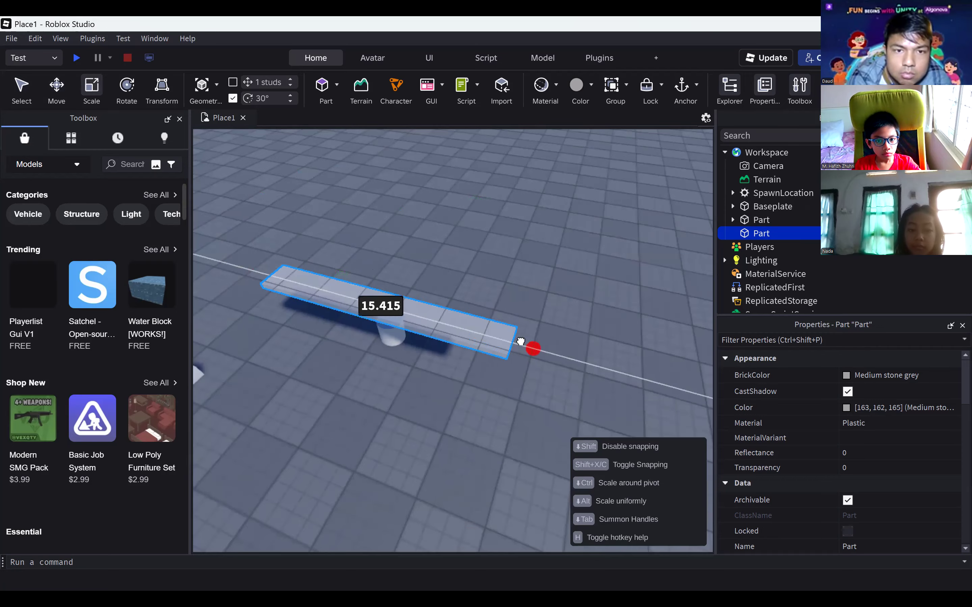
{"action": "left_click_drag", "start_coordinate": [403, 287], "coordinate": [415, 278]}
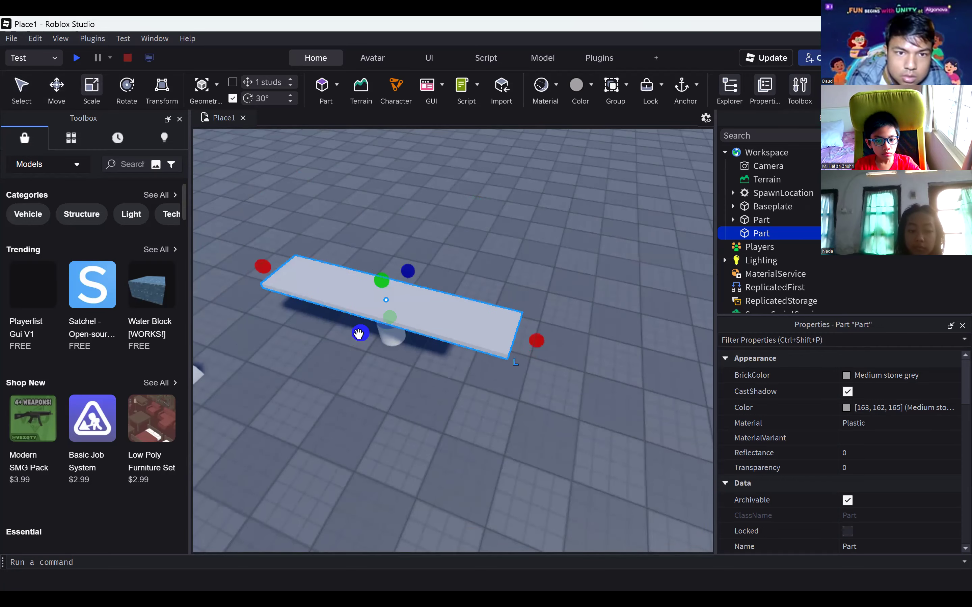
{"action": "left_click_drag", "start_coordinate": [360, 335], "coordinate": [353, 345]}
{"action": "scroll", "coordinate": [386, 291], "scroll_direction": "up", "scroll_amount": 8}
{"action": "right_click_drag", "start_coordinate": [402, 283], "coordinate": [434, 293]}
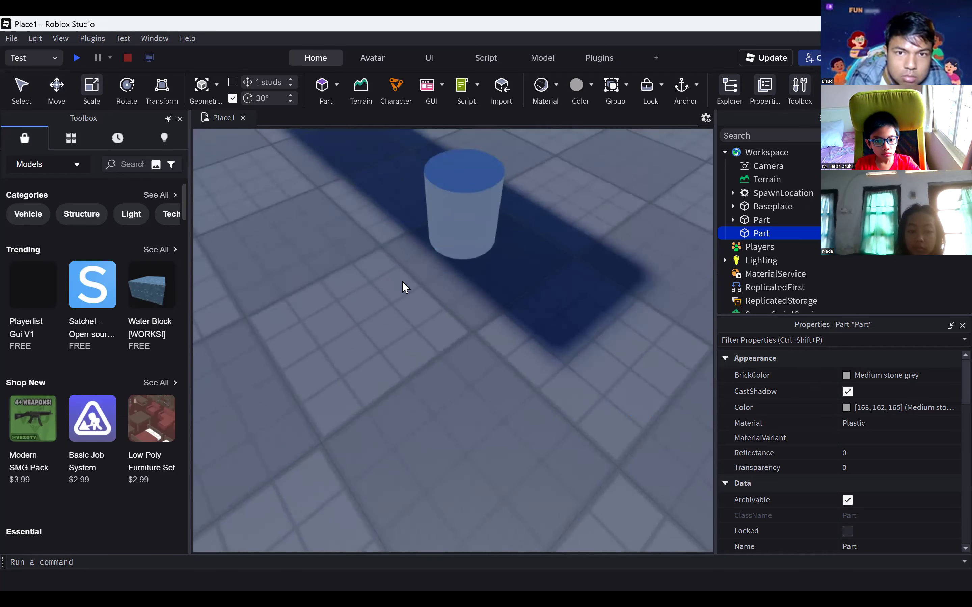
{"action": "scroll", "coordinate": [390, 292], "scroll_direction": "down", "scroll_amount": 3}
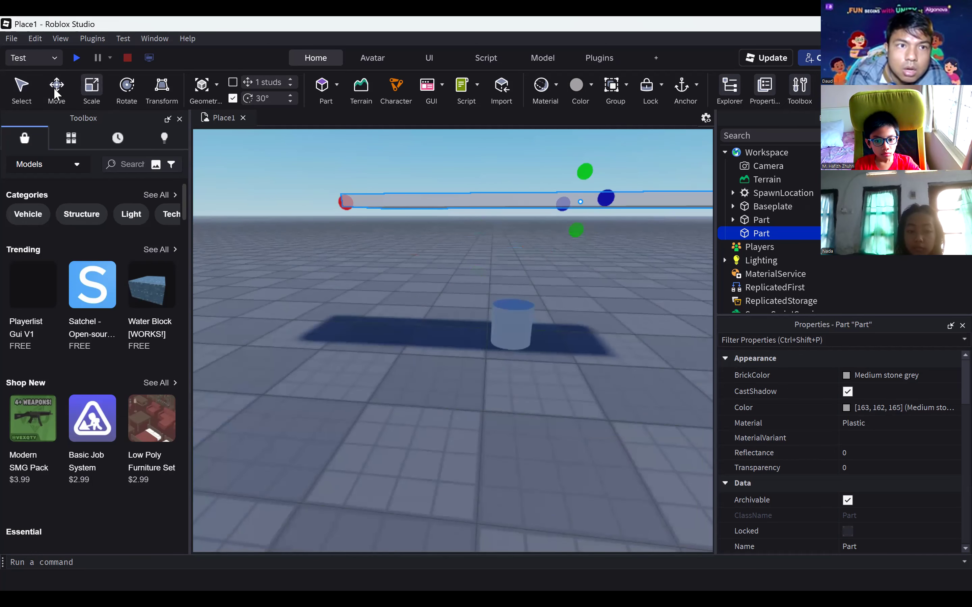
Move the plank so that it sits centred above the cylinder, then deselect it
{"action": "left_click", "coordinate": [57, 93]}
{"action": "left_click_drag", "start_coordinate": [571, 271], "coordinate": [528, 213]}
{"action": "left_click_drag", "start_coordinate": [582, 239], "coordinate": [588, 241]}
{"action": "right_click_drag", "start_coordinate": [596, 217], "coordinate": [599, 215]}
{"action": "left_click_drag", "start_coordinate": [445, 369], "coordinate": [407, 392]}
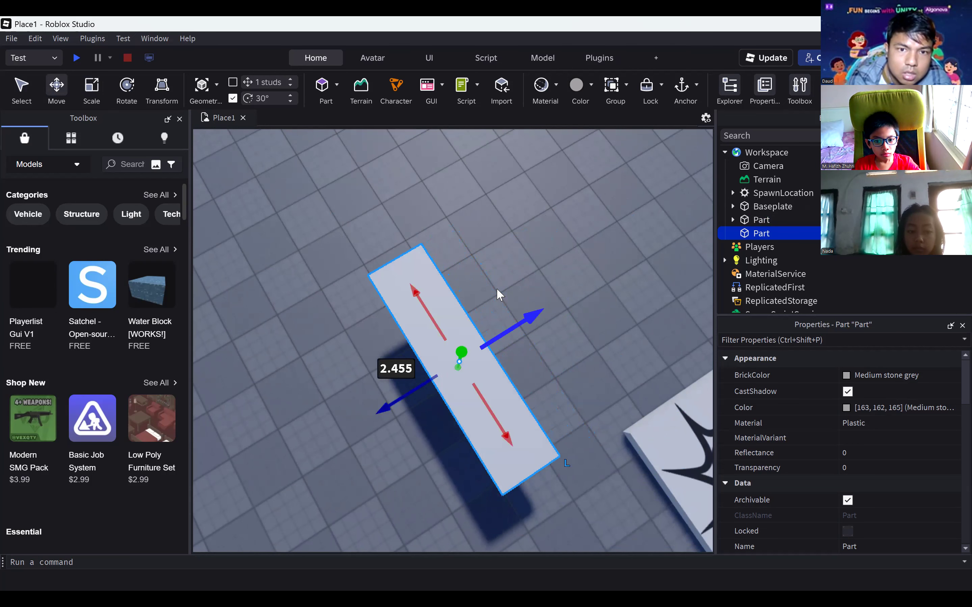
{"action": "left_click", "coordinate": [492, 269]}
{"action": "right_click_drag", "start_coordinate": [549, 283], "coordinate": [596, 253]}
{"action": "left_click", "coordinate": [471, 308]}
{"action": "left_click_drag", "start_coordinate": [514, 299], "coordinate": [468, 295]}
{"action": "right_click_drag", "start_coordinate": [488, 217], "coordinate": [486, 224]}
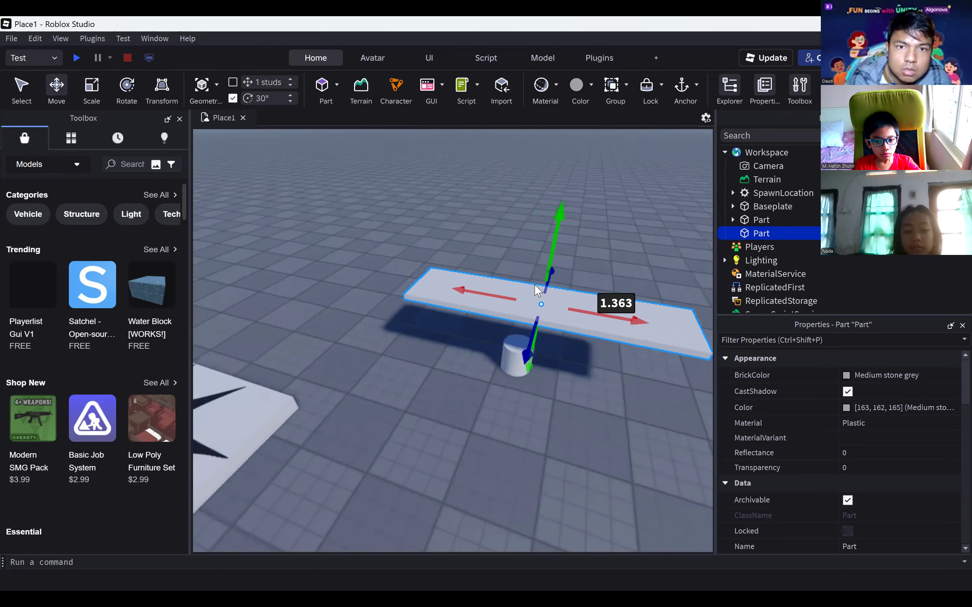
{"action": "left_click", "coordinate": [598, 415]}
Check the plank's placement above the cylinder from several viewpoints
{"action": "right_click_drag", "start_coordinate": [596, 413], "coordinate": [594, 410]}
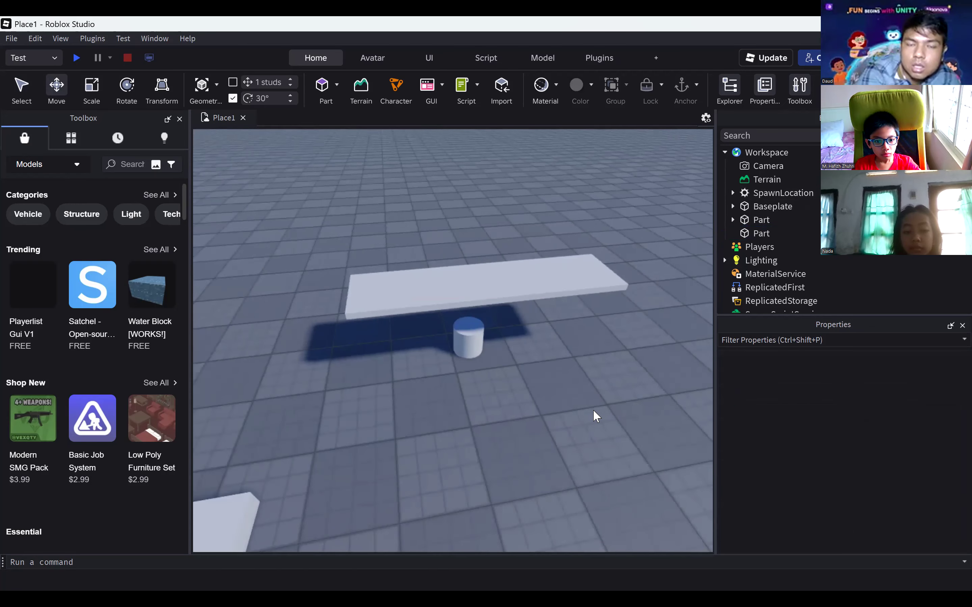
{"action": "key", "text": "d"}
{"action": "key", "text": "s"}
{"action": "key", "text": "a"}
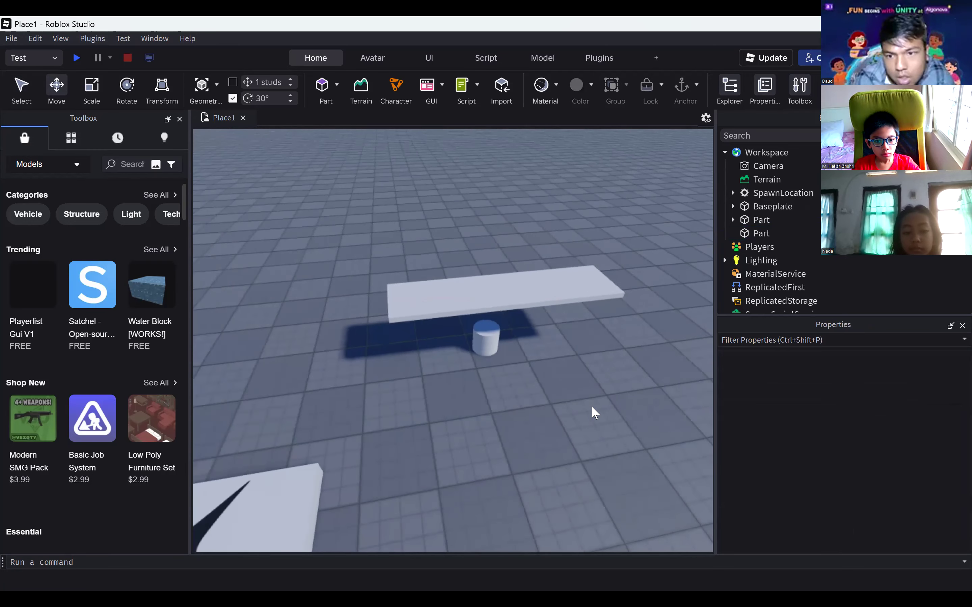
{"action": "key", "text": "s"}
{"action": "key", "text": "d"}
{"action": "key", "text": "w"}
{"action": "key", "text": "s"}
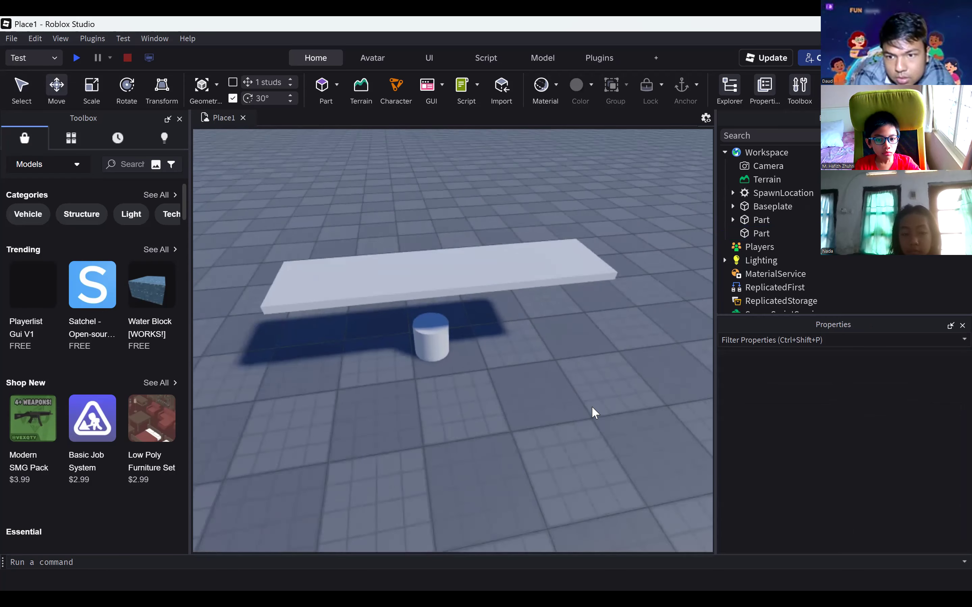
{"action": "key", "text": "a"}
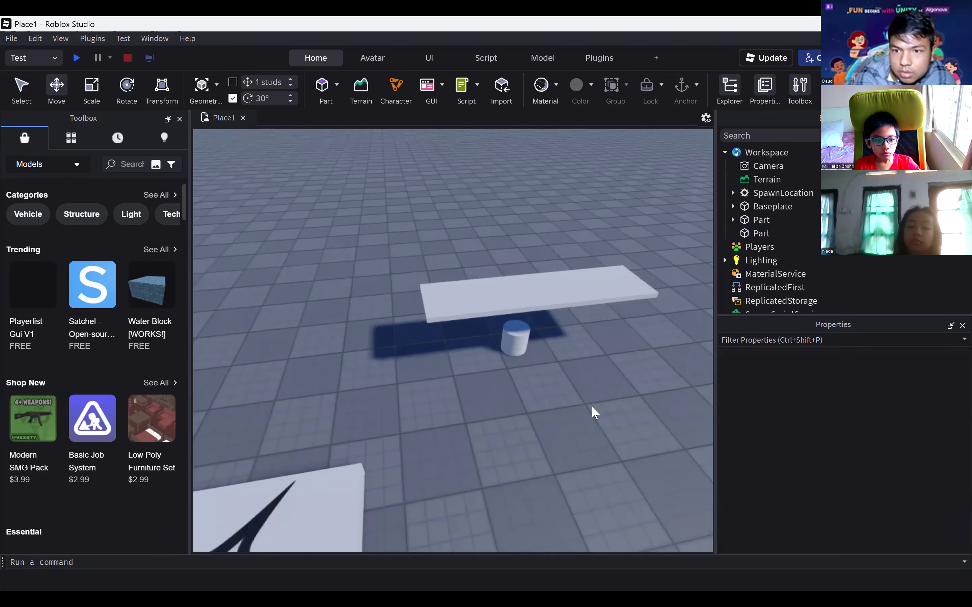
Colour the plank Electric blue
{"action": "left_click", "coordinate": [505, 293]}
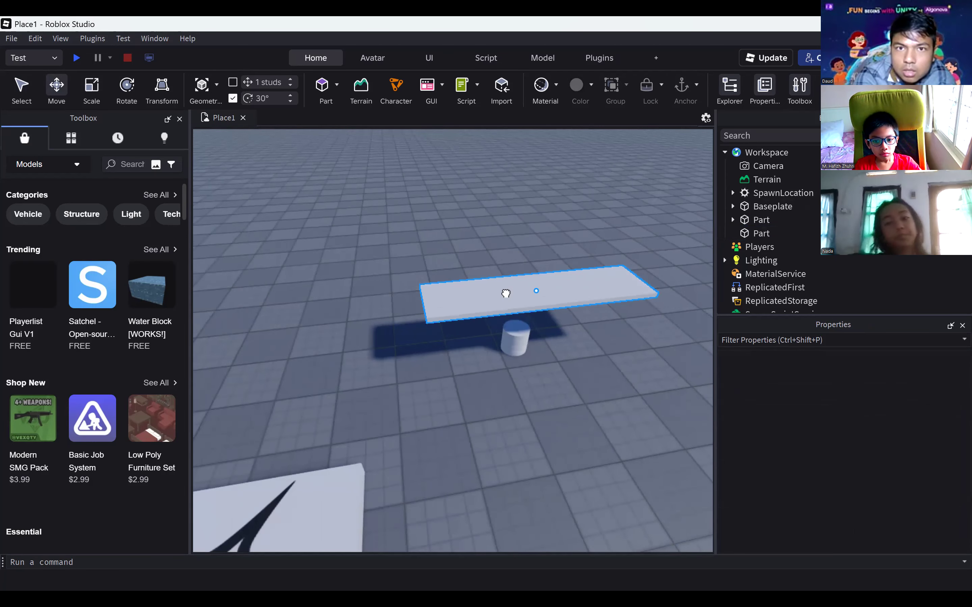
{"action": "left_click", "coordinate": [505, 293]}
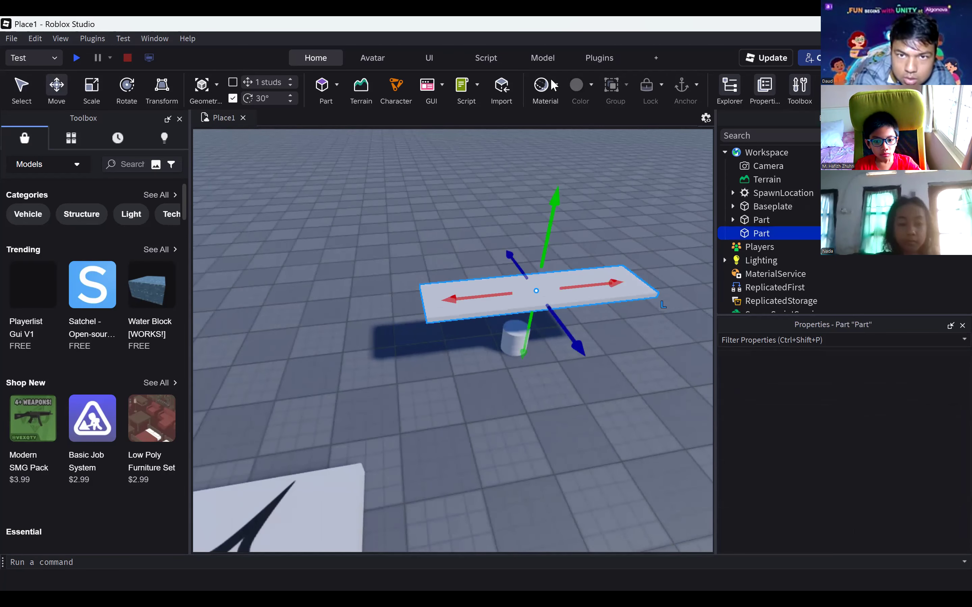
{"action": "left_click", "coordinate": [694, 183]}
Select the cylinder and give it a new colour from the colour palette
{"action": "left_click", "coordinate": [514, 339]}
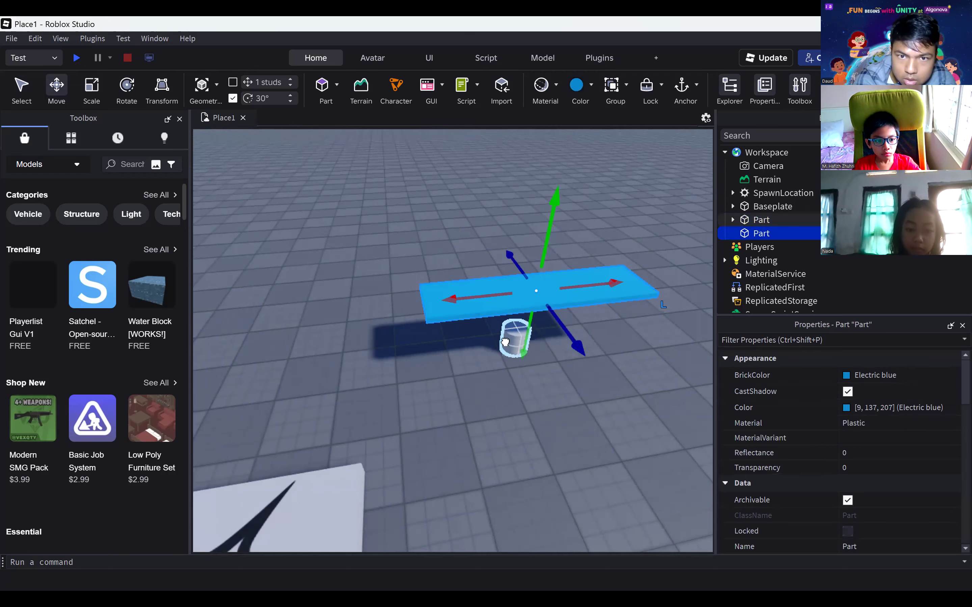
{"action": "left_click", "coordinate": [593, 80]}
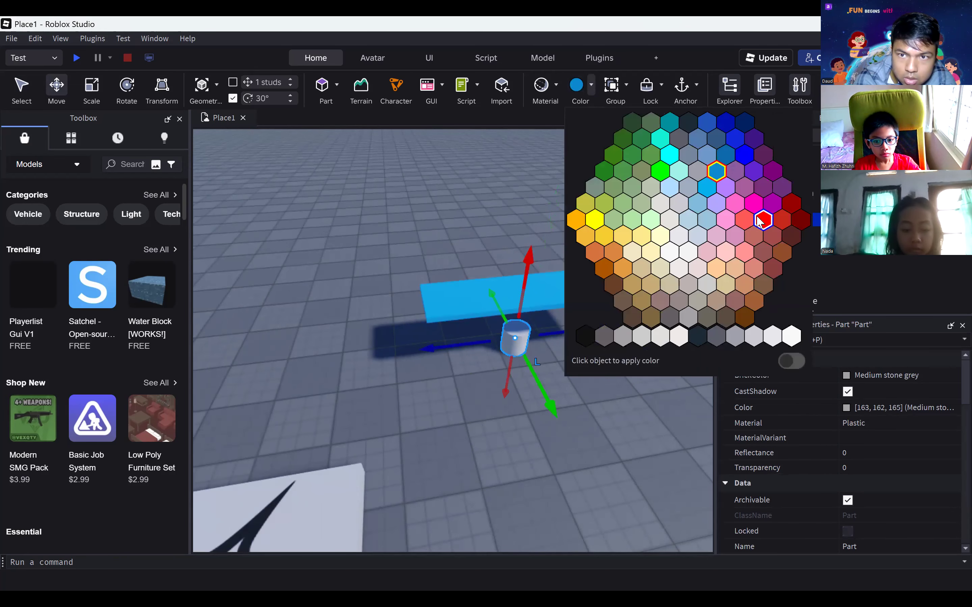
{"action": "left_click", "coordinate": [774, 204]}
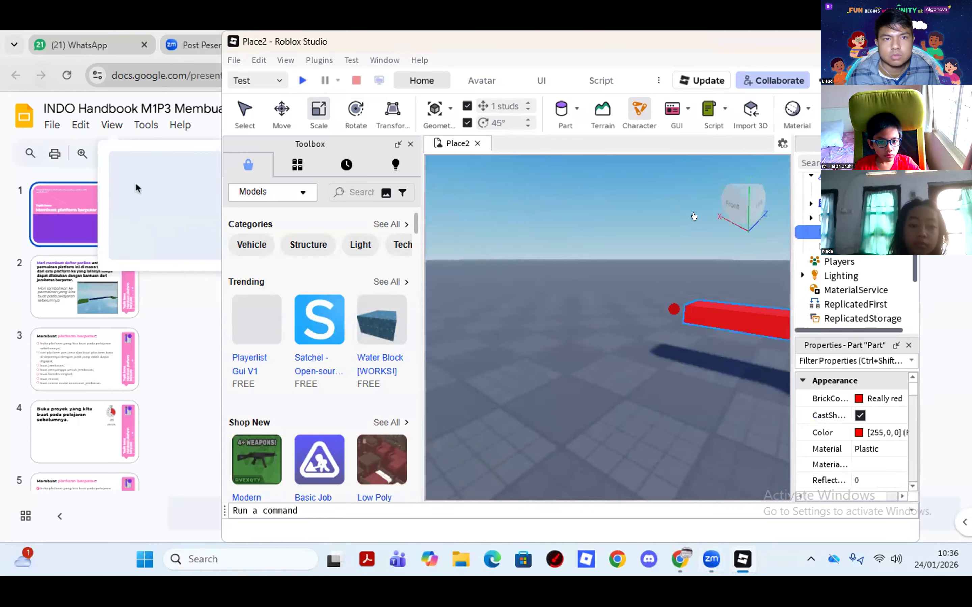
In Place2, move the red plank higher above the white cylinder and deselect it
{"action": "left_click", "coordinate": [289, 116]}
{"action": "left_click_drag", "start_coordinate": [644, 250], "coordinate": [652, 219]}
{"action": "left_click", "coordinate": [592, 238]}
{"action": "right_click_drag", "start_coordinate": [591, 238], "coordinate": [592, 238]}
{"action": "scroll", "coordinate": [575, 243], "scroll_direction": "up", "scroll_amount": 2}
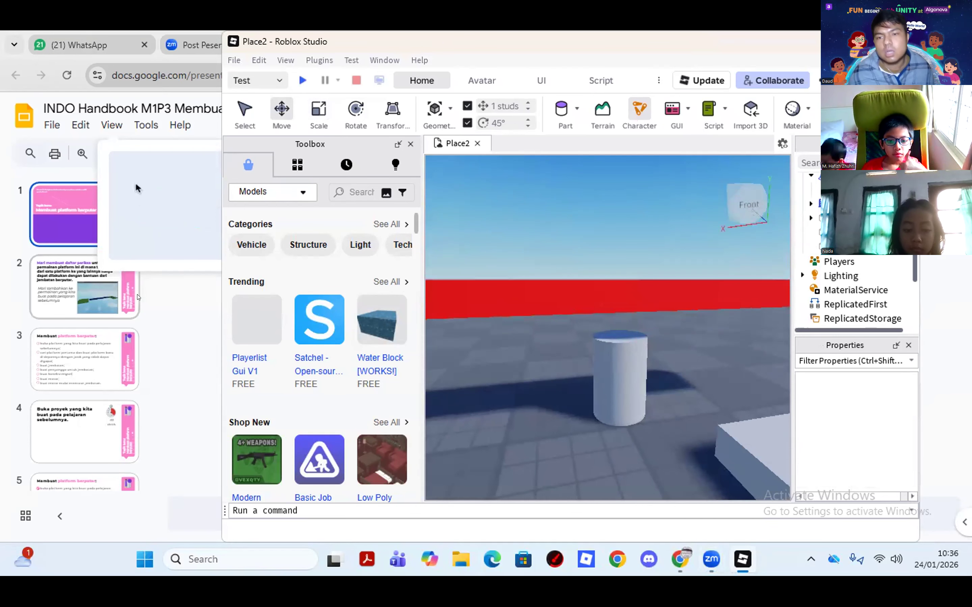
{"action": "scroll", "coordinate": [573, 277], "scroll_direction": "down", "scroll_amount": 5}
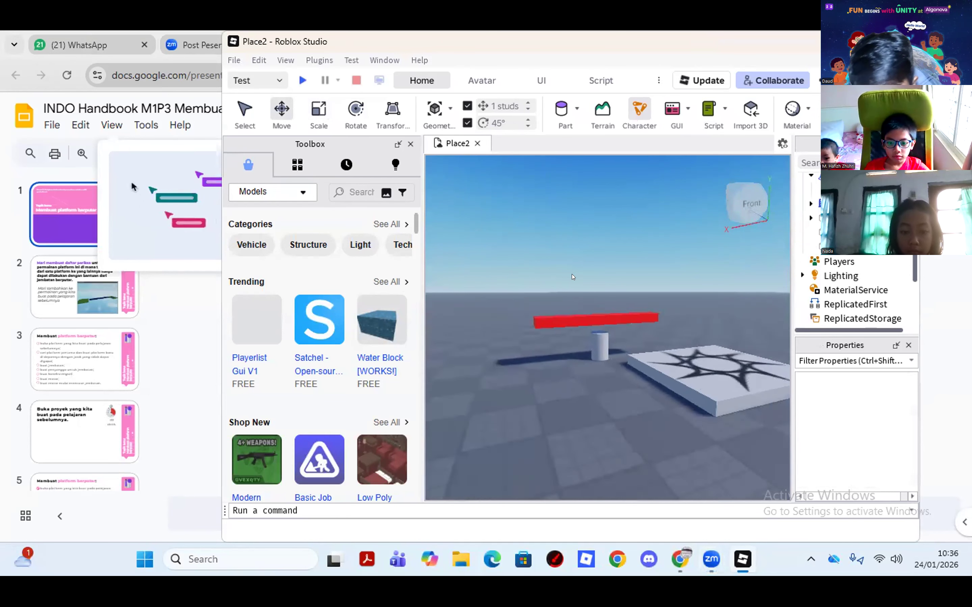
{"action": "right_click_drag", "start_coordinate": [573, 277], "coordinate": [549, 274]}
{"action": "scroll", "coordinate": [549, 274], "scroll_direction": "down", "scroll_amount": 3}
{"action": "scroll", "coordinate": [574, 309], "scroll_direction": "up", "scroll_amount": 3}
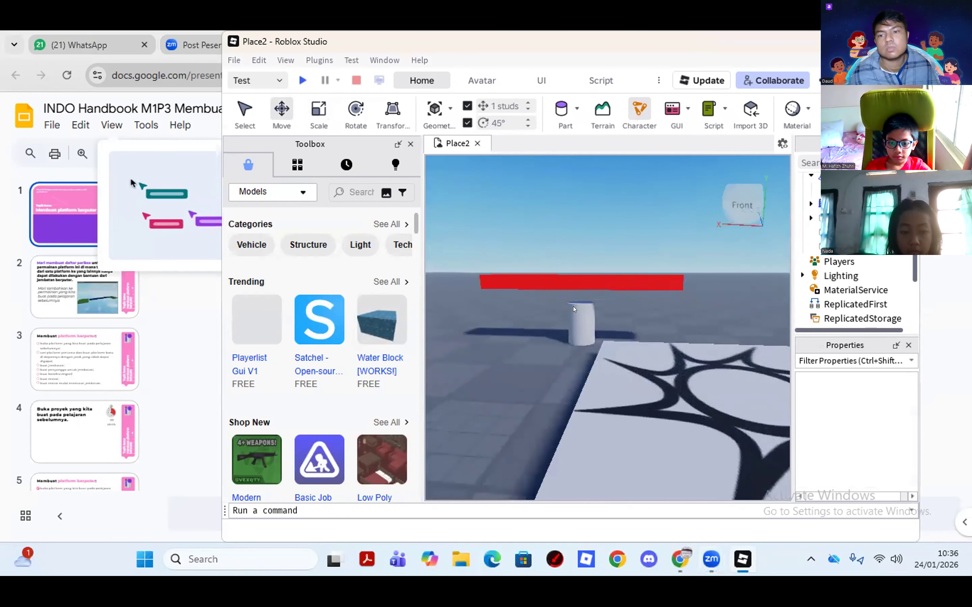
Set the cylinder's BrickColor to Dark stone grey and deselect it
{"action": "left_click", "coordinate": [575, 312]}
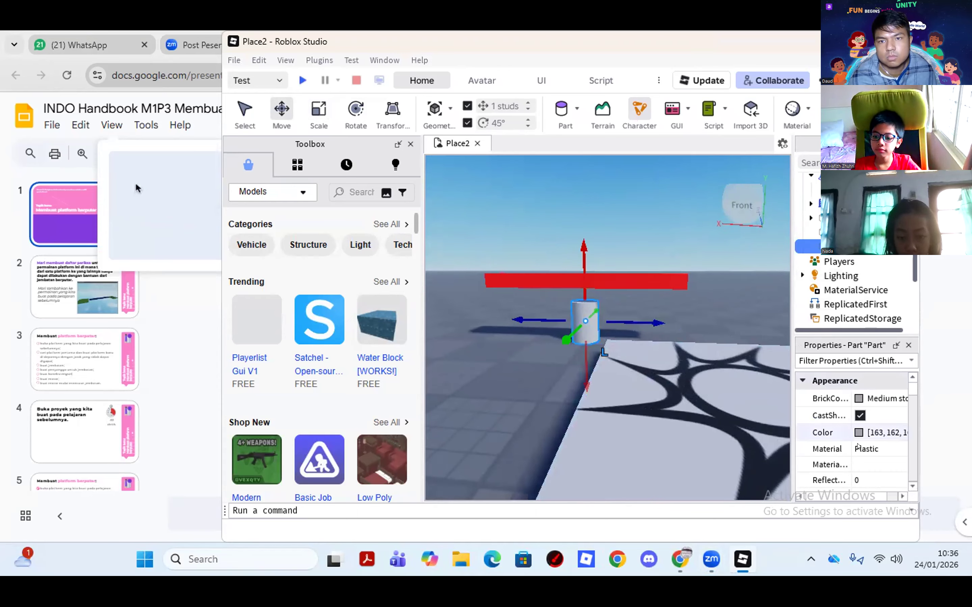
{"action": "scroll", "coordinate": [848, 440], "scroll_direction": "down", "scroll_amount": 3}
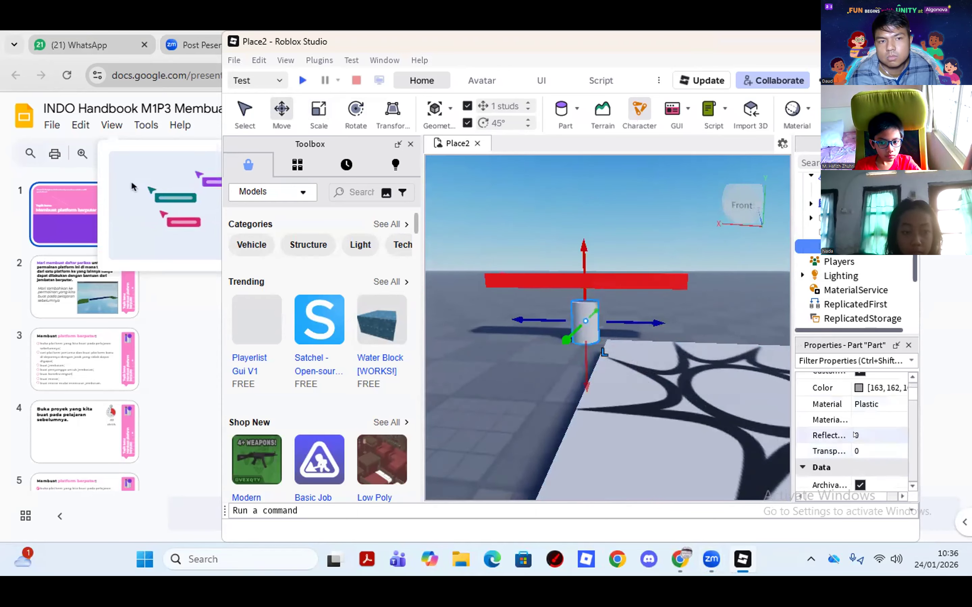
{"action": "scroll", "coordinate": [856, 438], "scroll_direction": "up", "scroll_amount": 3}
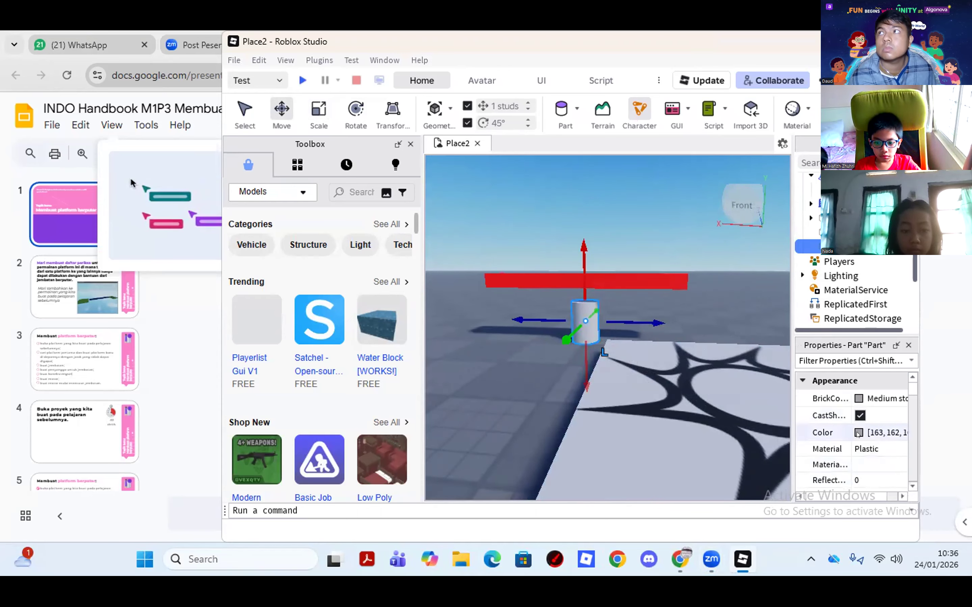
{"action": "left_click", "coordinate": [858, 399]}
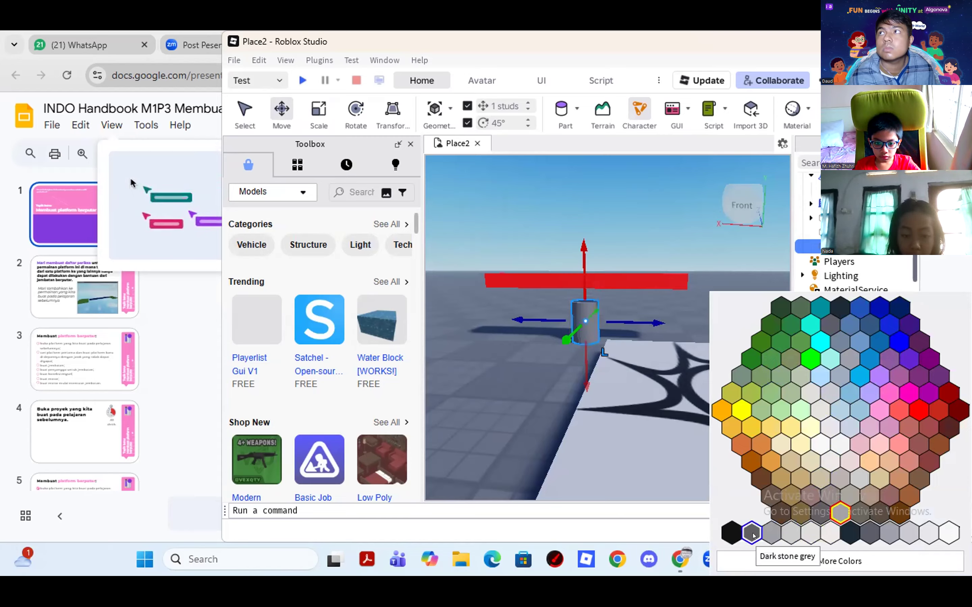
{"action": "left_click", "coordinate": [753, 536]}
{"action": "left_click", "coordinate": [731, 284]}
{"action": "scroll", "coordinate": [731, 283], "scroll_direction": "down", "scroll_amount": 3}
{"action": "right_click_drag", "start_coordinate": [731, 283], "coordinate": [731, 290]}
{"action": "scroll", "coordinate": [731, 284], "scroll_direction": "up", "scroll_amount": 1}
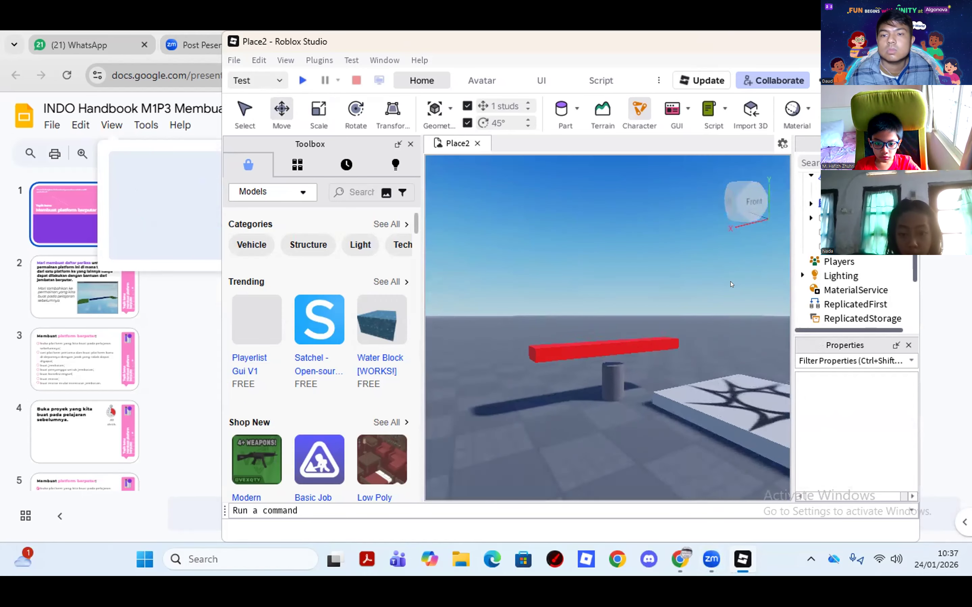
{"action": "scroll", "coordinate": [731, 284], "scroll_direction": "up", "scroll_amount": 3}
{"action": "scroll", "coordinate": [731, 284], "scroll_direction": "down", "scroll_amount": 2}
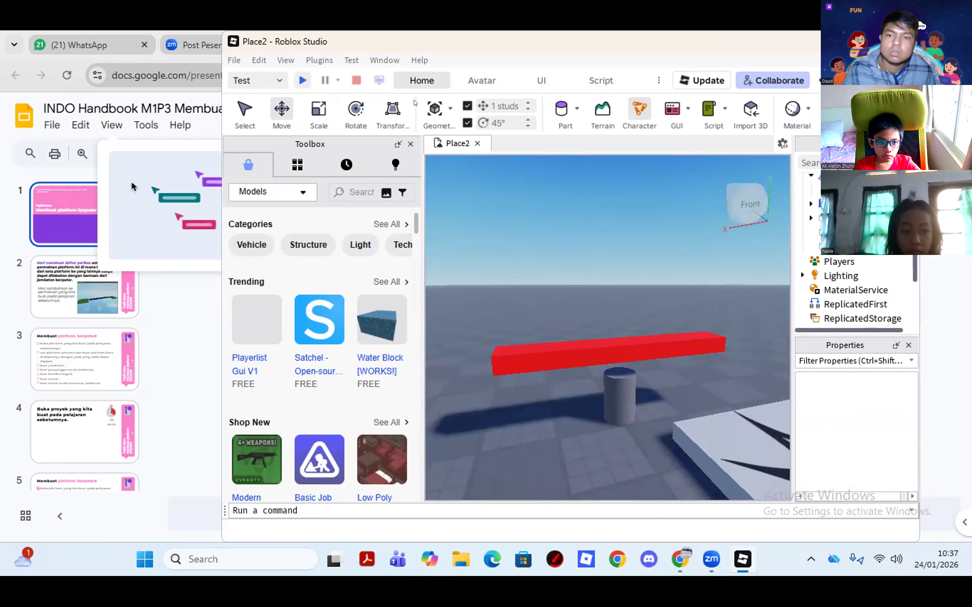
Start a playtest of Place2 and look at the plank and cylinder from the spawn location
{"action": "key", "text": "F5"}
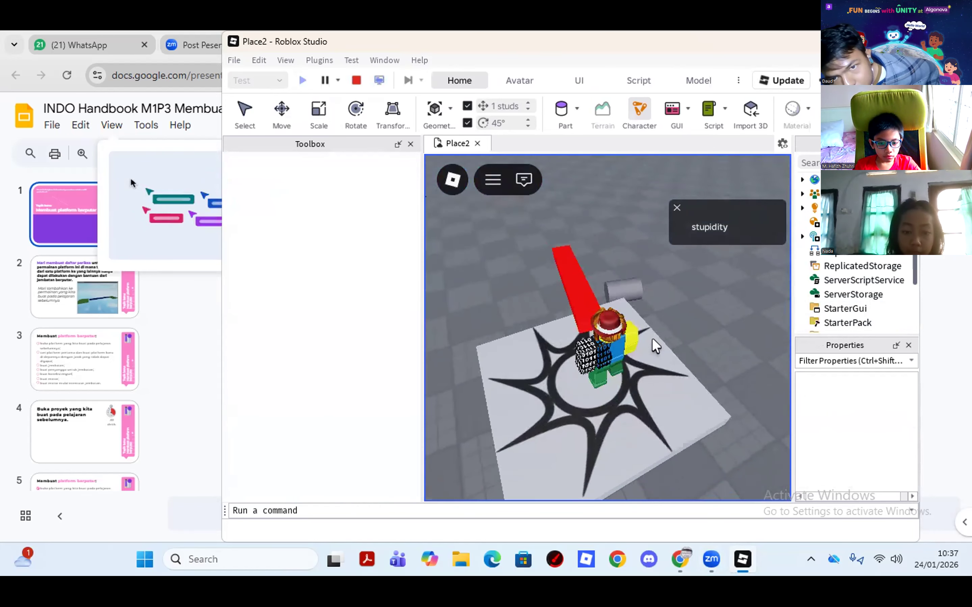
{"action": "right_click_drag", "start_coordinate": [658, 302], "coordinate": [657, 302]}
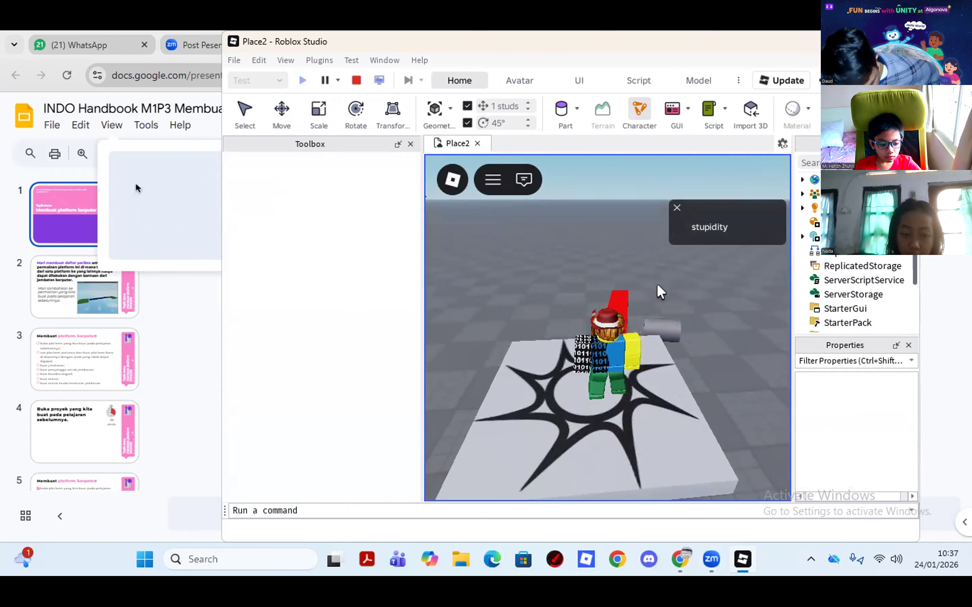
Open the emote wheel in the running playtest and try an emote on the avatar
{"action": "key", "text": "period"}
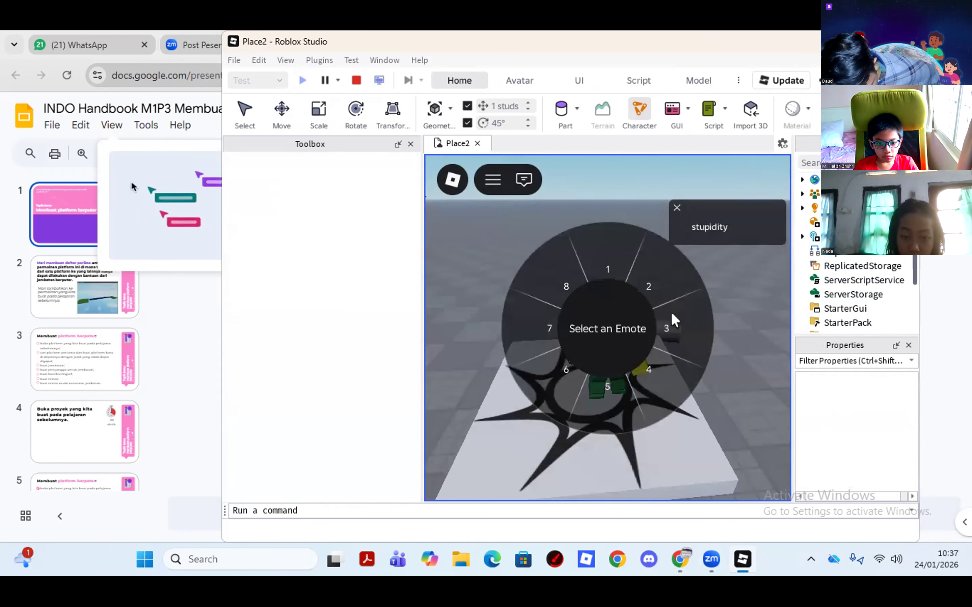
{"action": "left_click", "coordinate": [609, 243]}
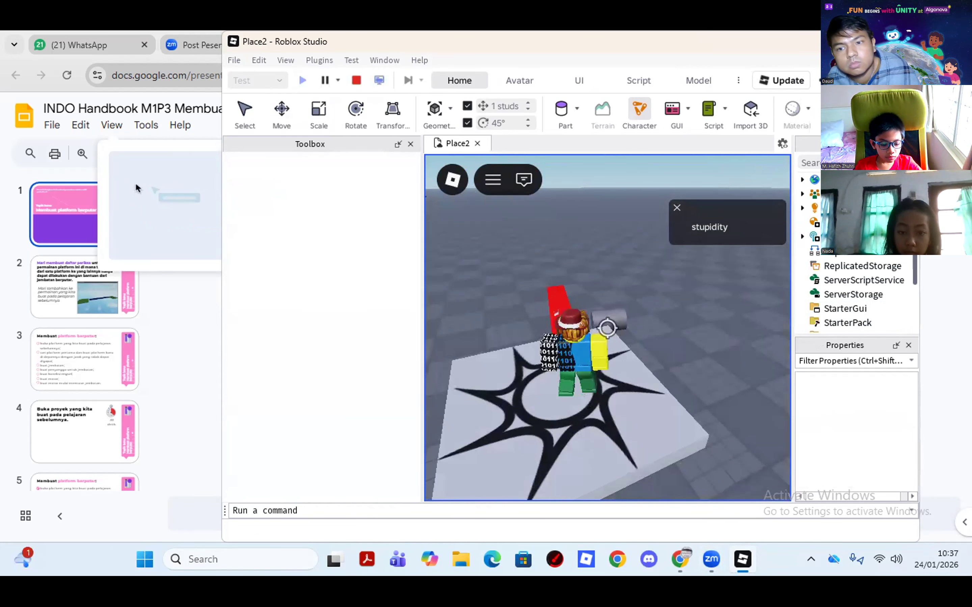
{"action": "key", "text": "period"}
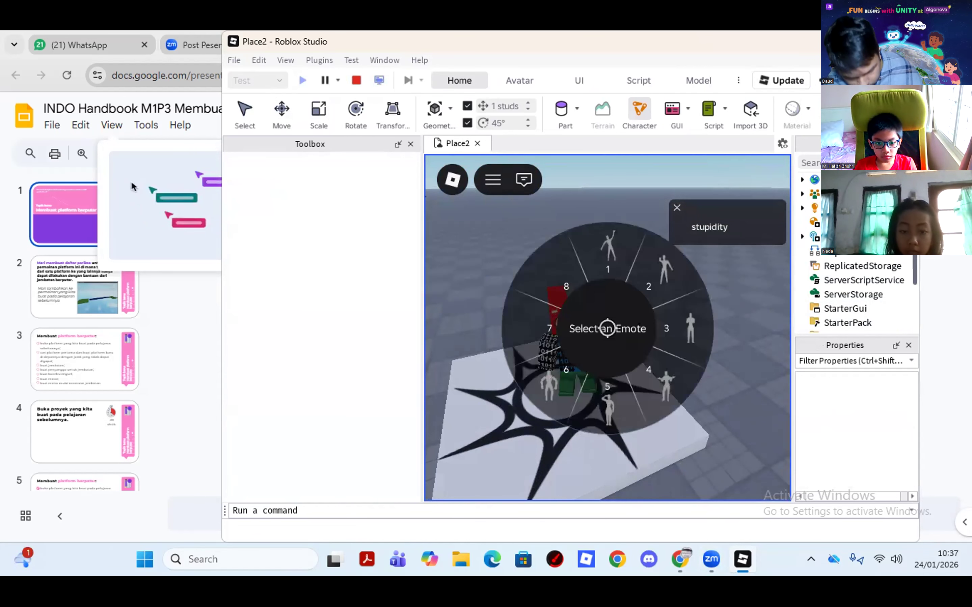
{"action": "key", "text": "period"}
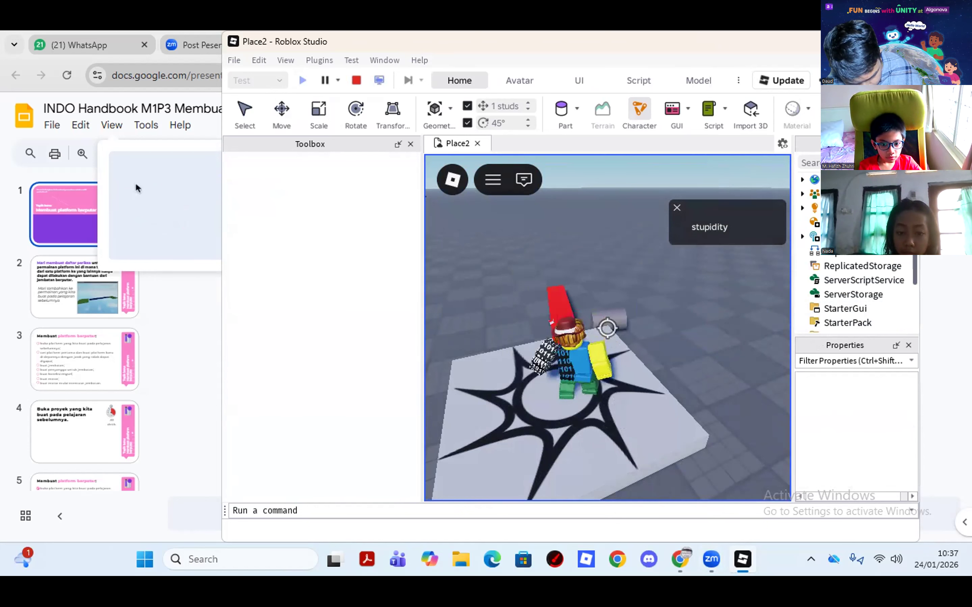
{"action": "key", "text": "period"}
{"action": "key", "text": "period"}
{"action": "key", "text": "period"}
{"action": "key", "text": "period"}
{"action": "key", "text": "period"}
{"action": "key", "text": "period"}
{"action": "key", "text": "period"}
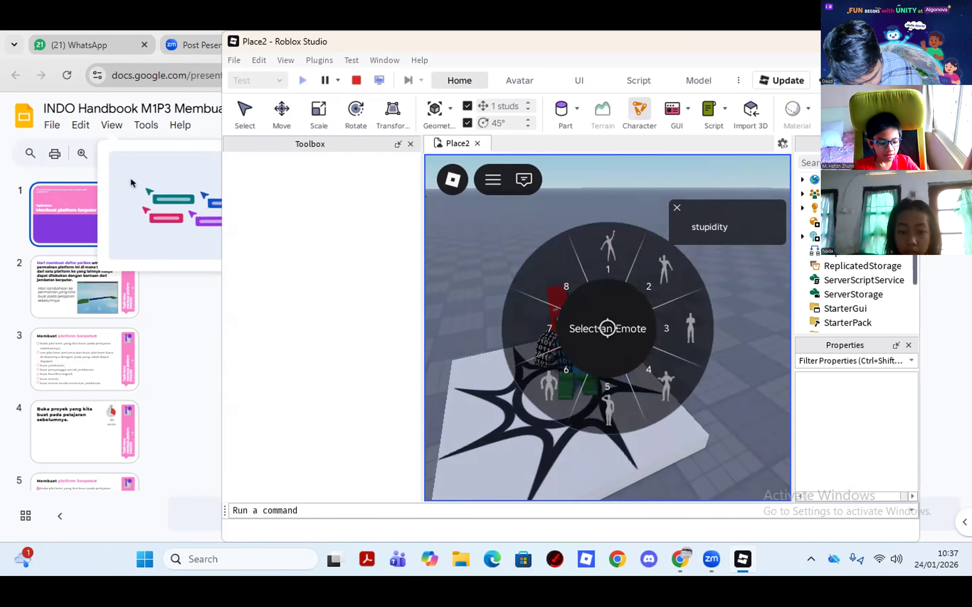
{"action": "key", "text": "period"}
Walk the avatar off the spawn location onto the red plank to test it
{"action": "key", "text": "shift"}
{"action": "right_click_drag", "start_coordinate": [603, 324], "coordinate": [603, 323]}
{"action": "key", "text": "w"}
{"action": "right_click_drag", "start_coordinate": [605, 378], "coordinate": [605, 378]}
{"action": "key", "text": "shift"}
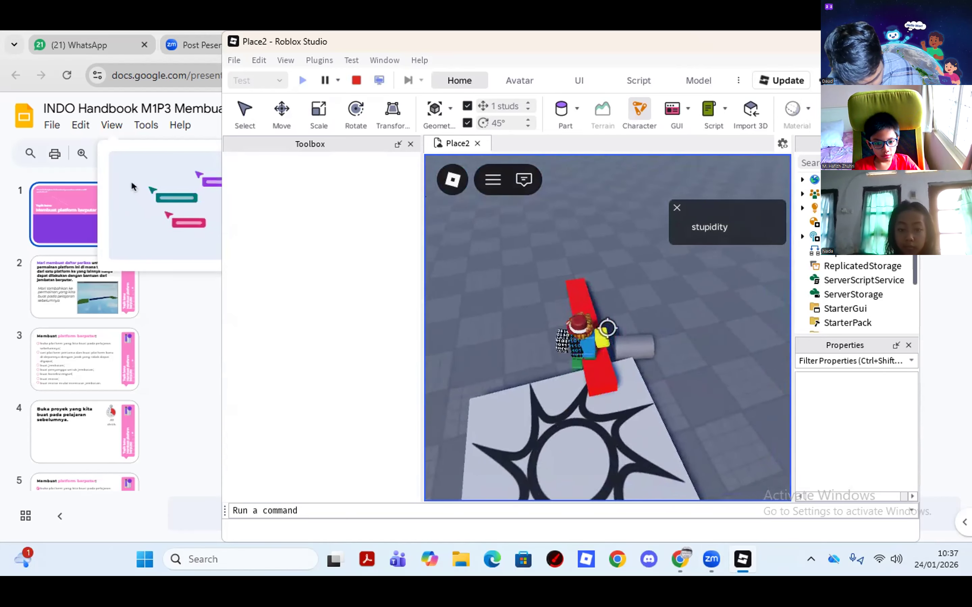
{"action": "key", "text": "w"}
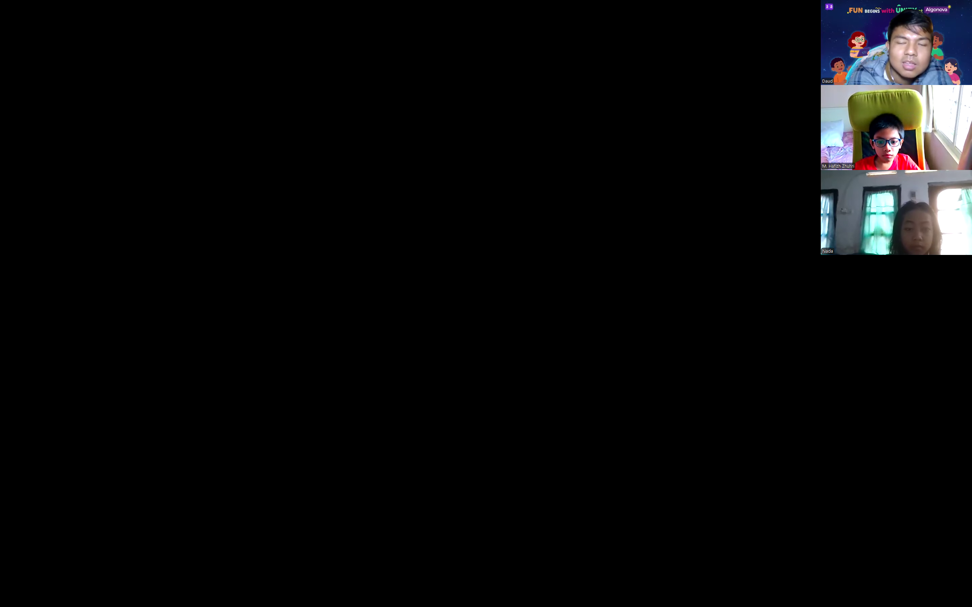
In Place1, connect the top of the magenta cylinder to the underside of the blue plank with a Hinge constraint
{"action": "scroll", "coordinate": [679, 329], "scroll_direction": "up", "scroll_amount": 4}
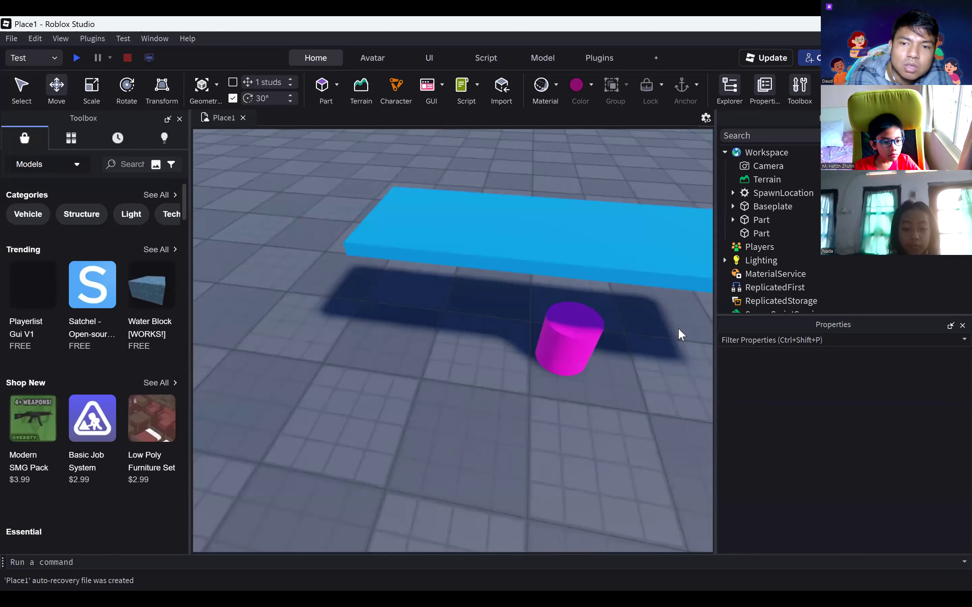
{"action": "right_click_drag", "start_coordinate": [677, 331], "coordinate": [646, 321]}
{"action": "scroll", "coordinate": [652, 320], "scroll_direction": "up", "scroll_amount": 4}
{"action": "scroll", "coordinate": [652, 320], "scroll_direction": "down", "scroll_amount": 3}
{"action": "scroll", "coordinate": [652, 320], "scroll_direction": "down", "scroll_amount": 3}
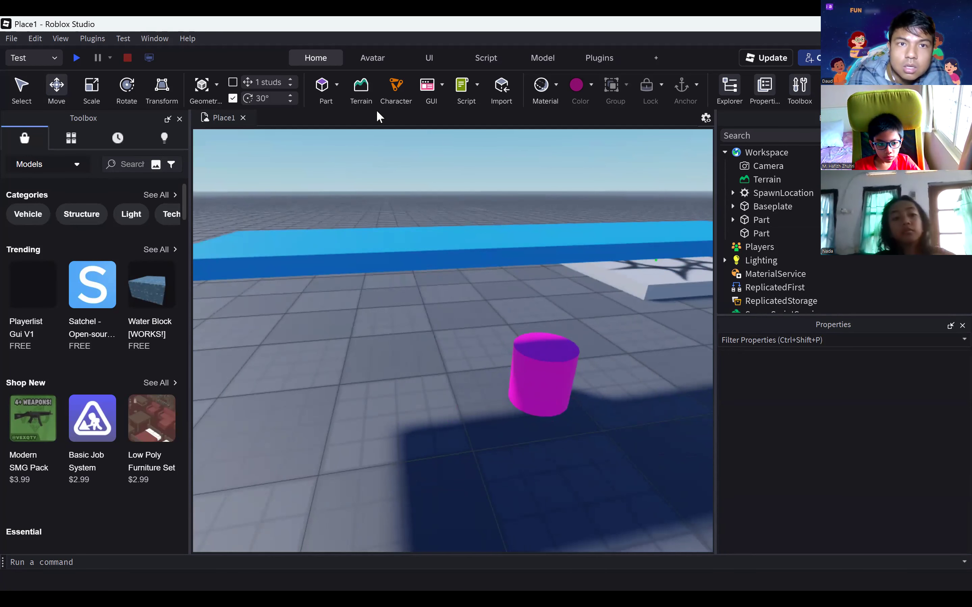
{"action": "left_click", "coordinate": [549, 62]}
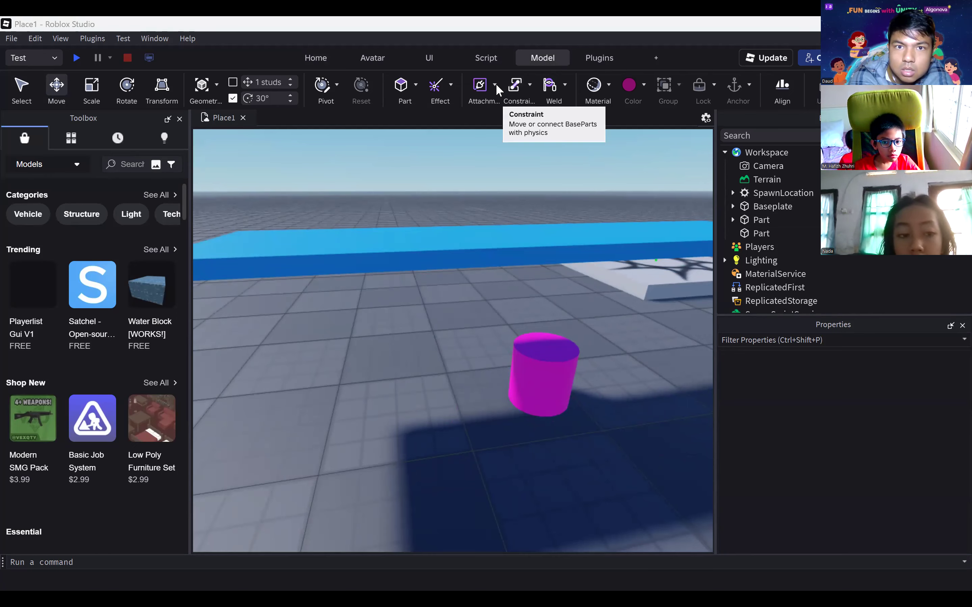
{"action": "left_click", "coordinate": [526, 85]}
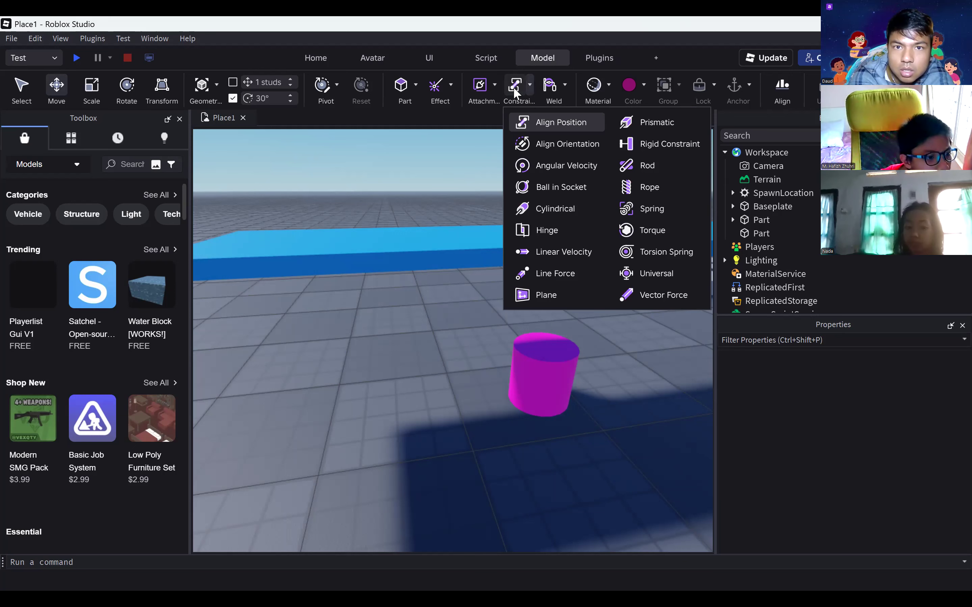
{"action": "left_click", "coordinate": [542, 230]}
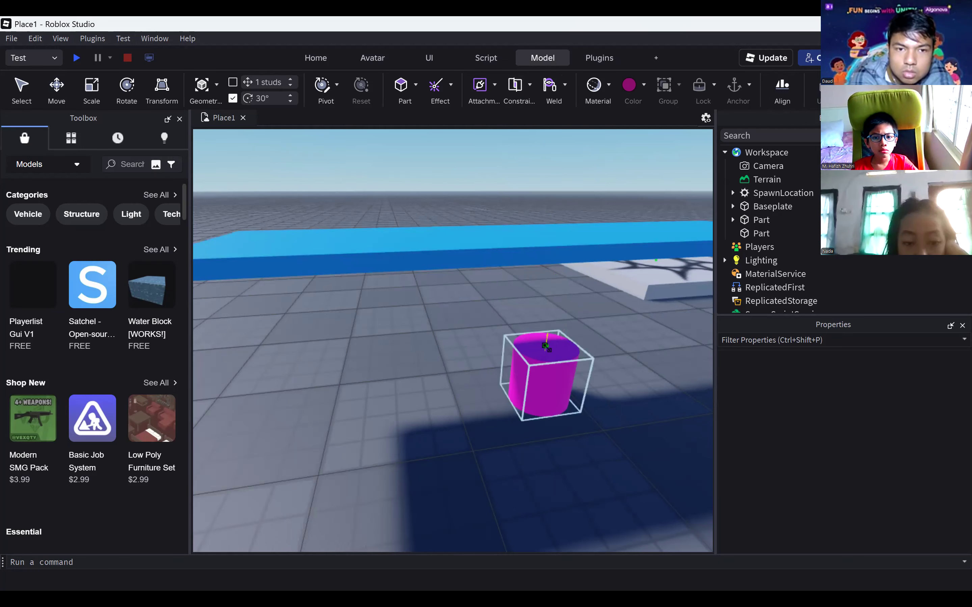
{"action": "left_click", "coordinate": [545, 346]}
{"action": "right_click_drag", "start_coordinate": [570, 320], "coordinate": [572, 319]}
{"action": "key", "text": "w"}
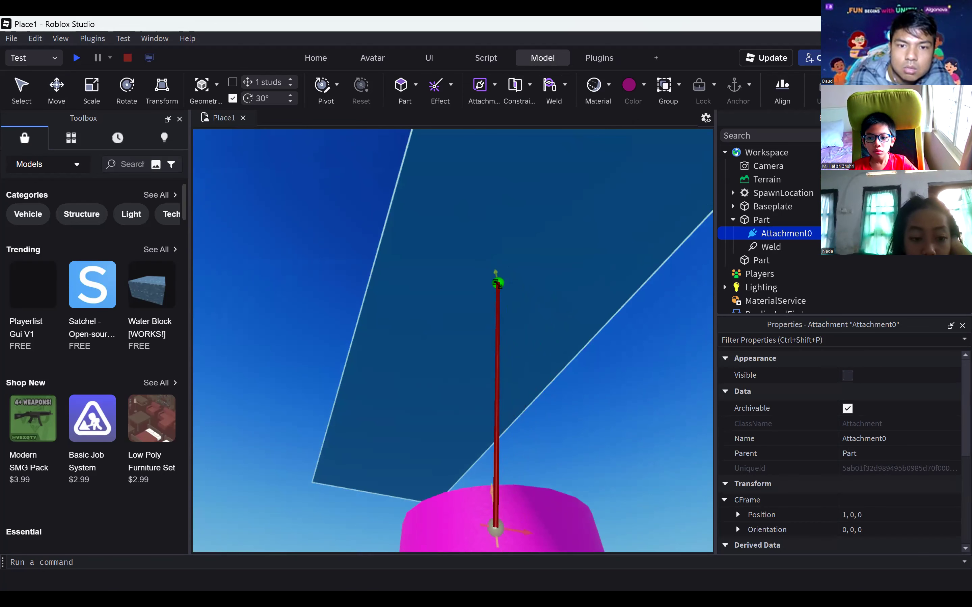
{"action": "left_click", "coordinate": [490, 292]}
{"action": "right_click_drag", "start_coordinate": [509, 327], "coordinate": [538, 302]}
{"action": "key", "text": "d"}
{"action": "key", "text": "s"}
{"action": "key", "text": "s"}
{"action": "key", "text": "a"}
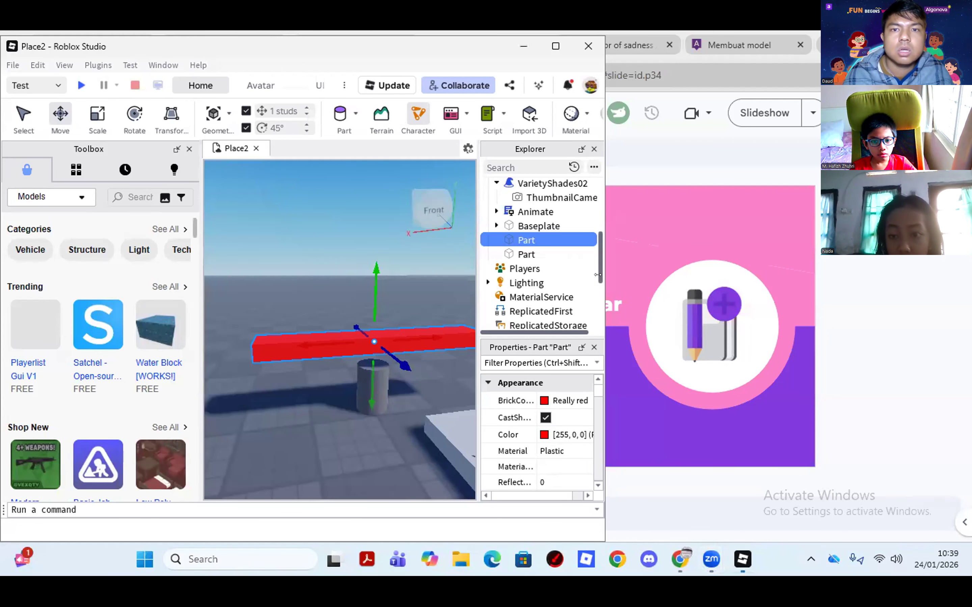
Widen and maximize the Place2 window with the red plank, and deselect the plank
{"action": "left_click_drag", "start_coordinate": [598, 275], "coordinate": [971, 263]}
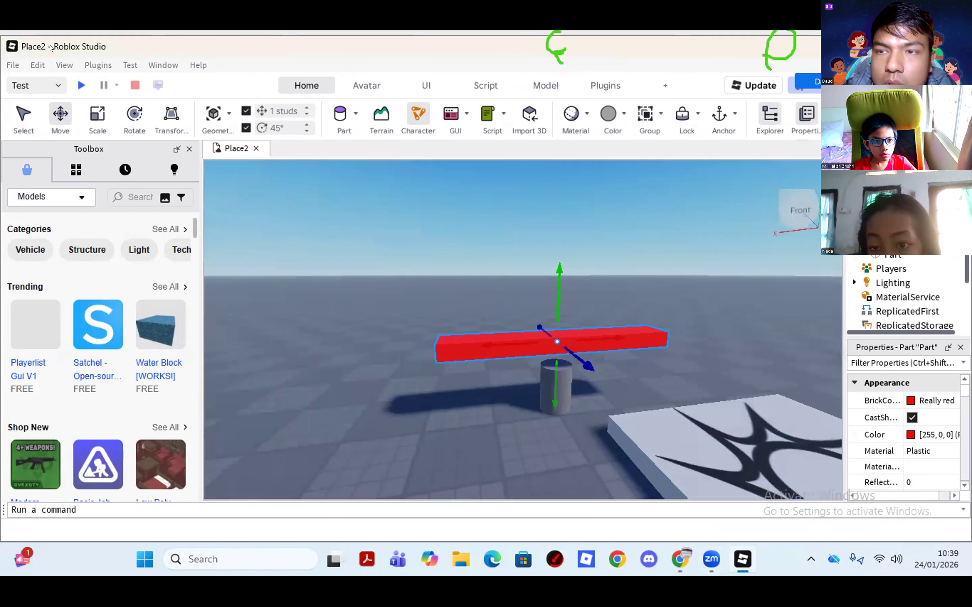
{"action": "right_click_drag", "start_coordinate": [562, 229], "coordinate": [746, 241]}
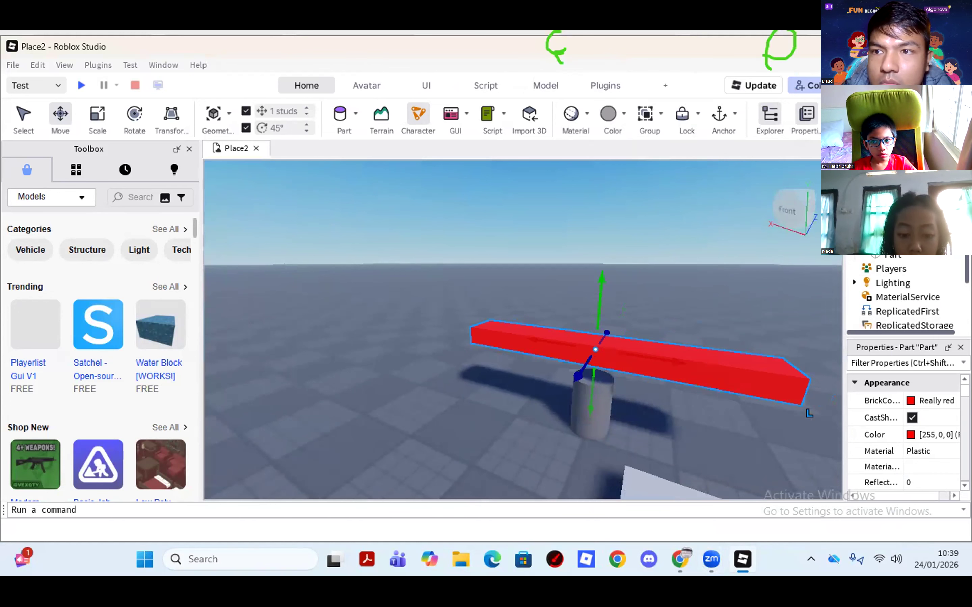
{"action": "key", "text": "super+Up"}
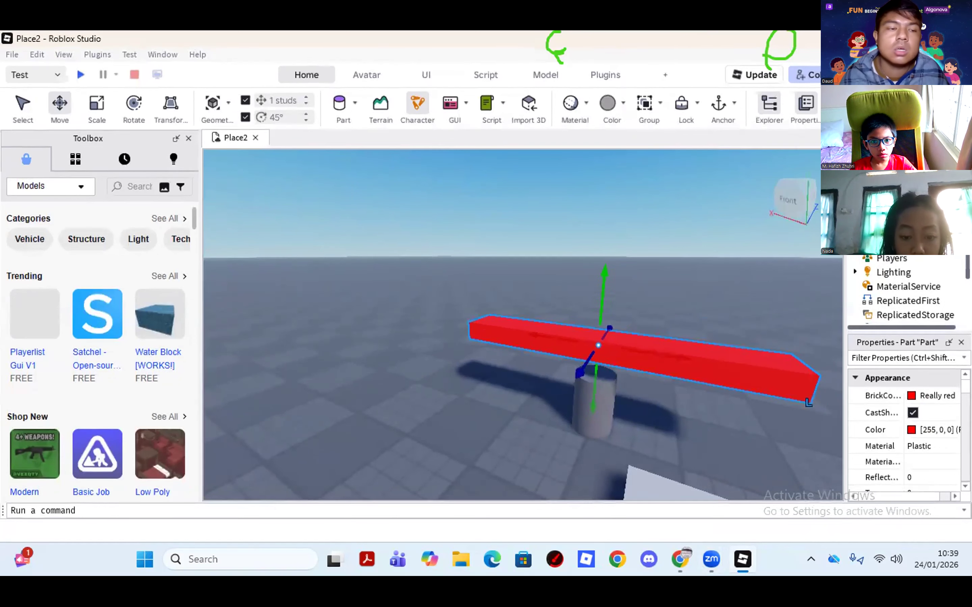
{"action": "left_click", "coordinate": [707, 263]}
Start a Hinge constraint in Place2 and place its first attachment on top of the grey cylinder
{"action": "right_click_drag", "start_coordinate": [707, 263], "coordinate": [709, 262]}
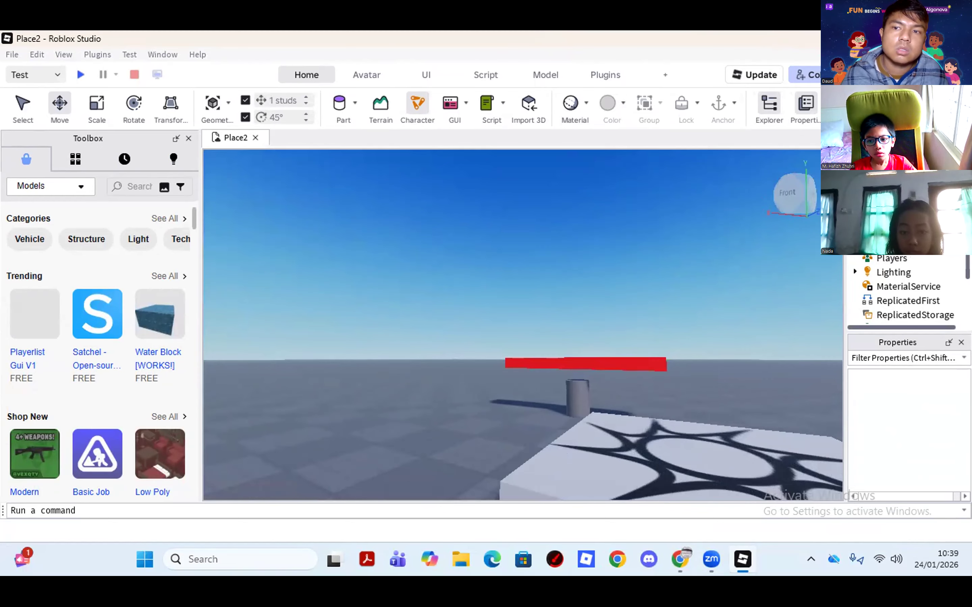
{"action": "key", "text": "w"}
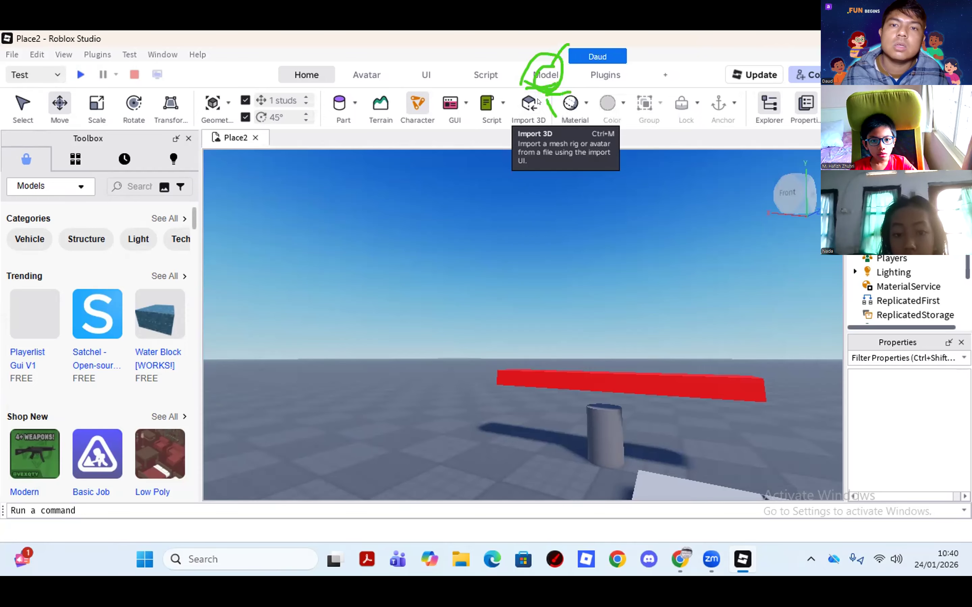
{"action": "left_click", "coordinate": [539, 69]}
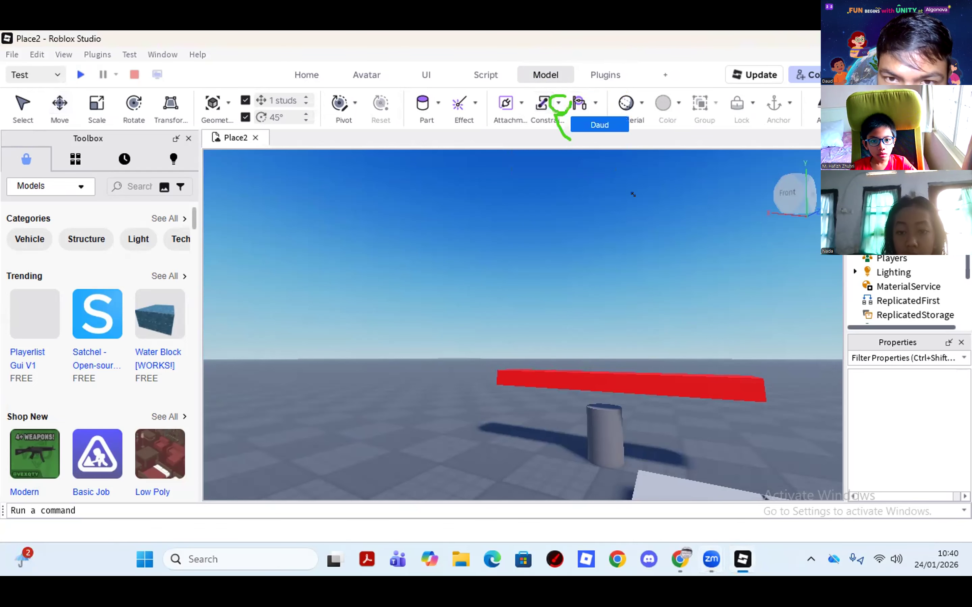
{"action": "left_click", "coordinate": [560, 103]}
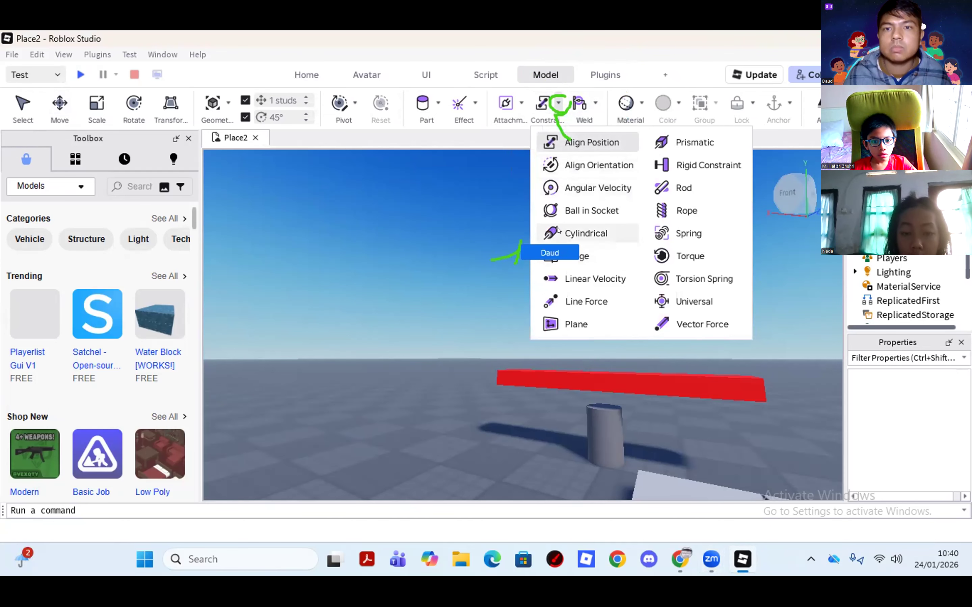
{"action": "left_click", "coordinate": [563, 260]}
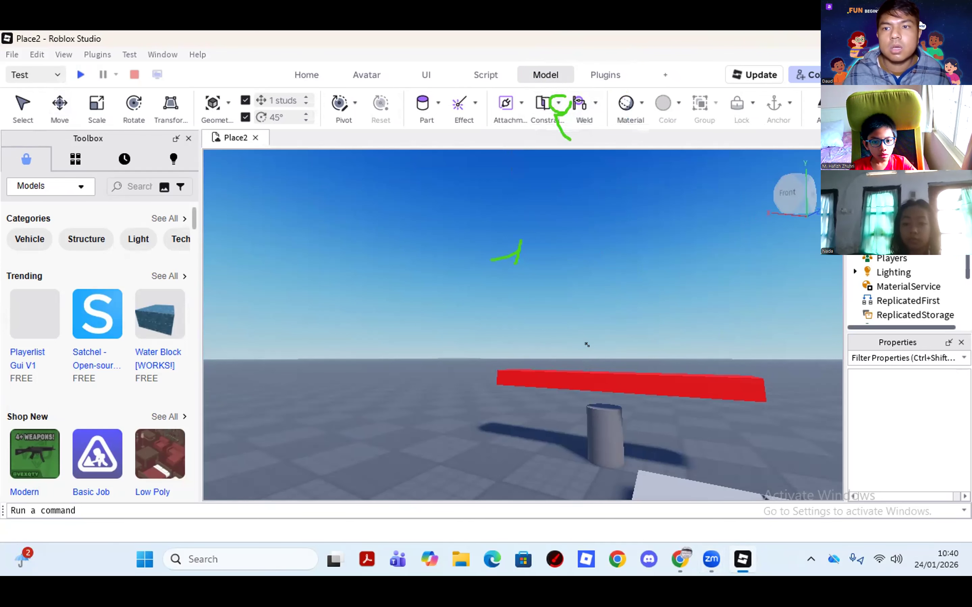
{"action": "right_click_drag", "start_coordinate": [617, 346], "coordinate": [598, 344]}
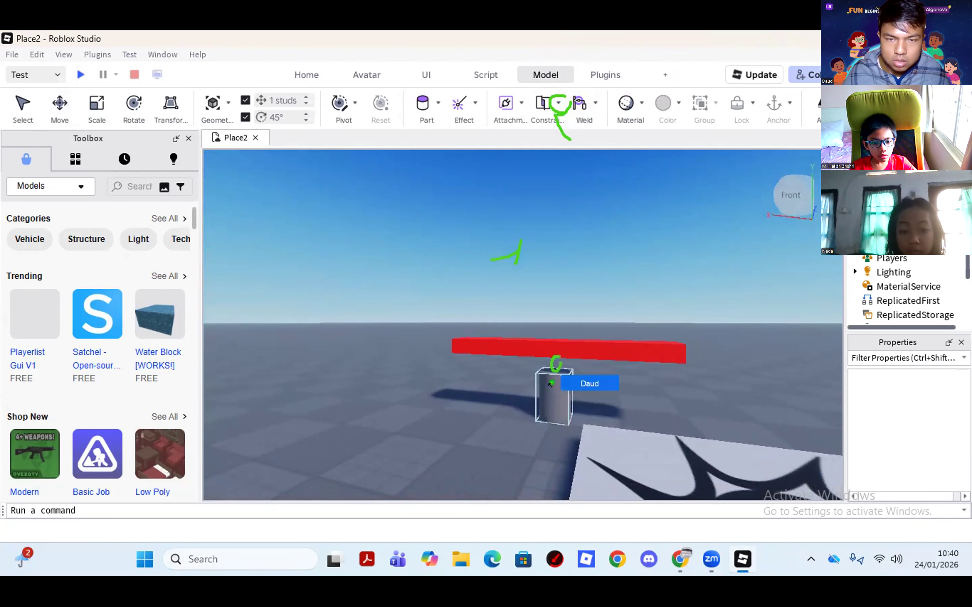
{"action": "scroll", "coordinate": [553, 363], "scroll_direction": "up", "scroll_amount": 5}
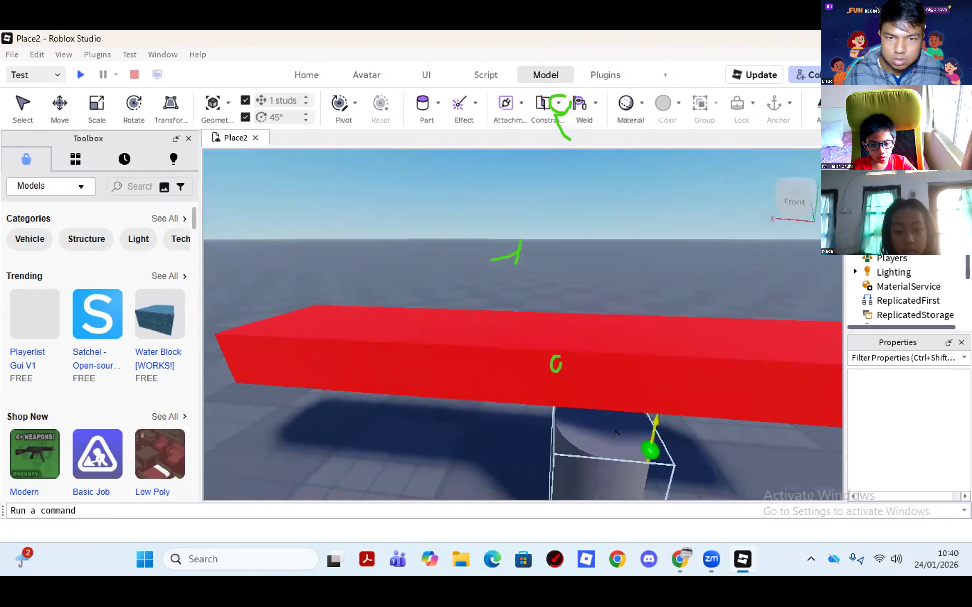
{"action": "left_click", "coordinate": [598, 420]}
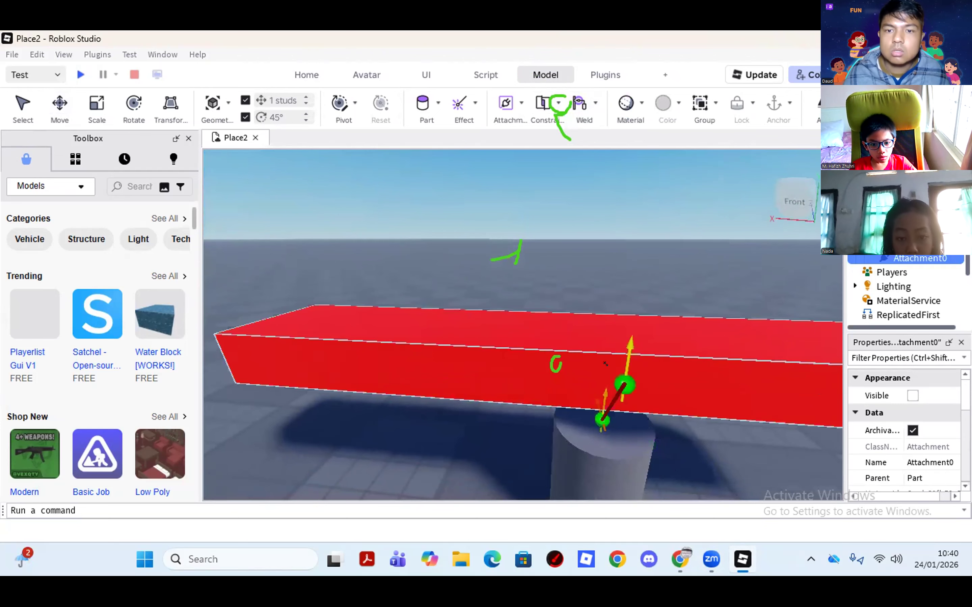
Place the hinge's second attachment on the underside of the red plank, directly above the cylinder
{"action": "scroll", "coordinate": [598, 364], "scroll_direction": "down", "scroll_amount": 4}
{"action": "scroll", "coordinate": [597, 363], "scroll_direction": "down", "scroll_amount": 4}
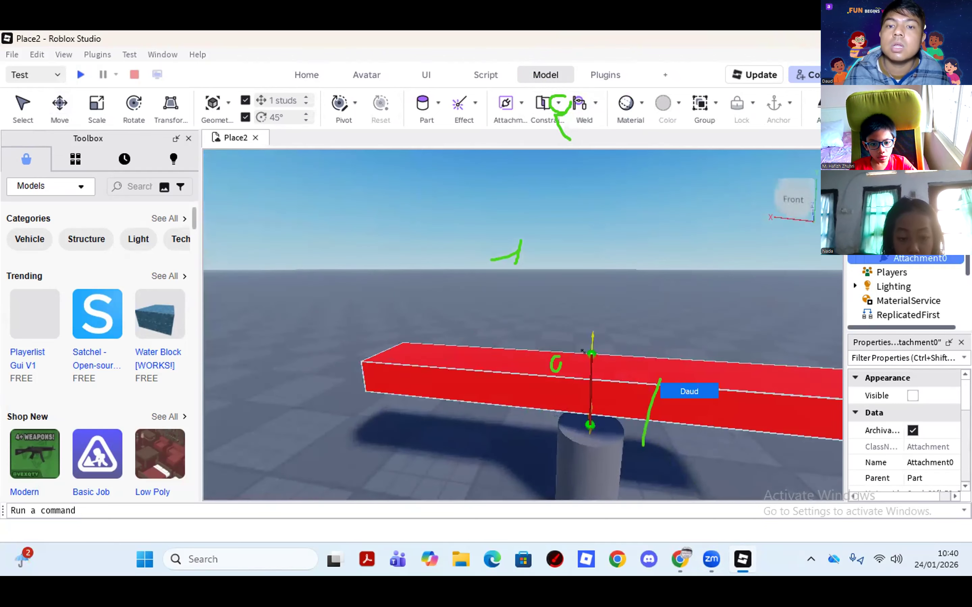
{"action": "right_click_drag", "start_coordinate": [584, 371], "coordinate": [585, 375]}
{"action": "key", "text": "a"}
{"action": "key", "text": "w"}
{"action": "key", "text": "w"}
{"action": "key", "text": "w"}
{"action": "key", "text": "w"}
{"action": "right_click_drag", "start_coordinate": [553, 185], "coordinate": [642, 252]}
{"action": "key", "text": "w"}
{"action": "key", "text": "d"}
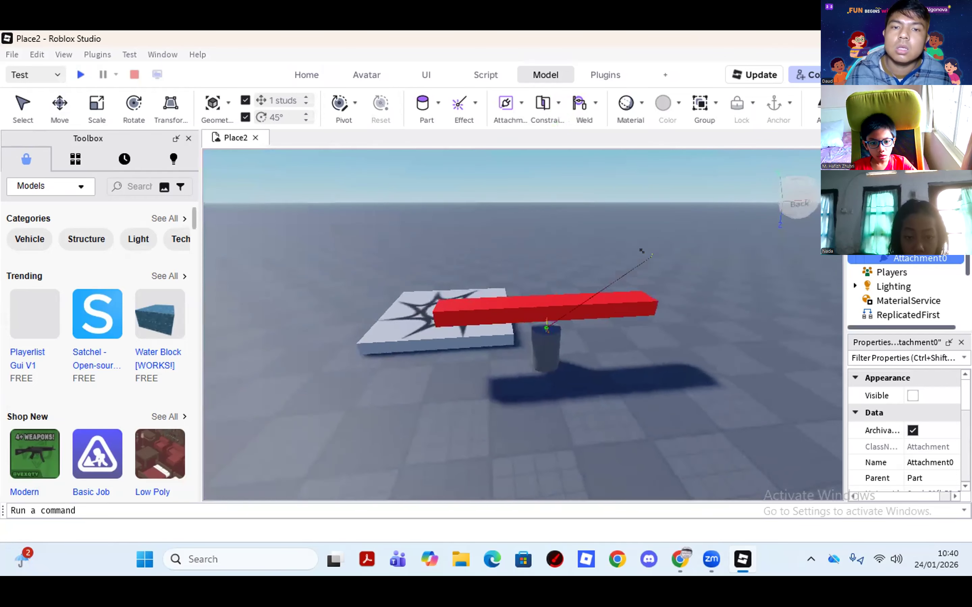
{"action": "key", "text": "w"}
{"action": "right_click_drag", "start_coordinate": [514, 328], "coordinate": [515, 330]}
{"action": "key", "text": "a"}
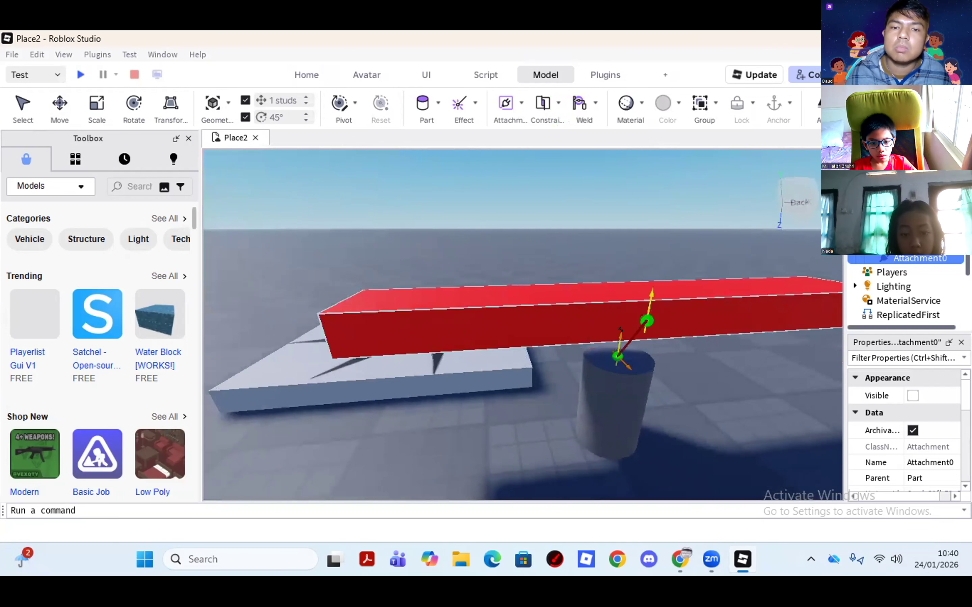
{"action": "key", "text": "a"}
{"action": "right_click_drag", "start_coordinate": [652, 340], "coordinate": [655, 339]}
{"action": "key", "text": "w"}
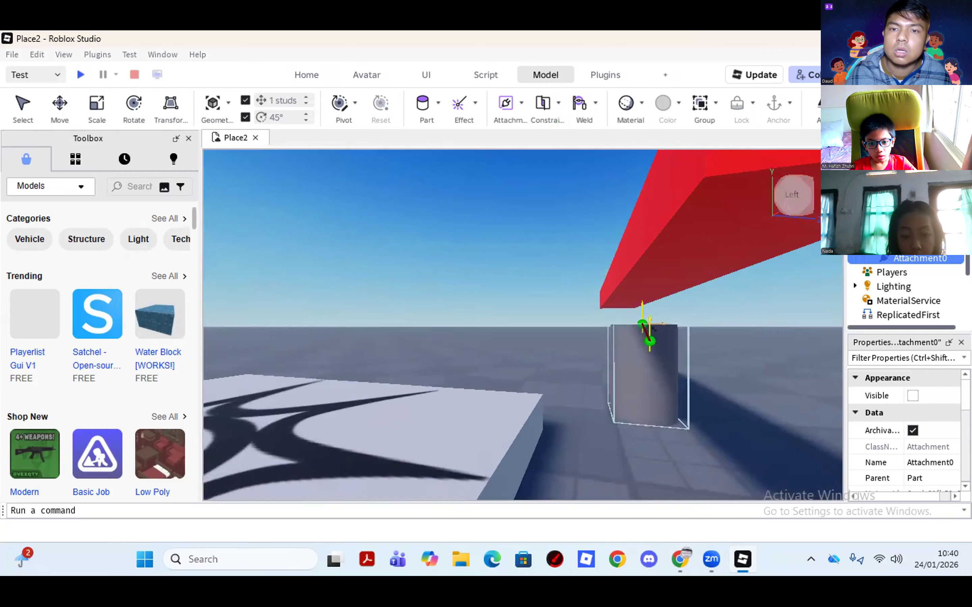
{"action": "key", "text": "w"}
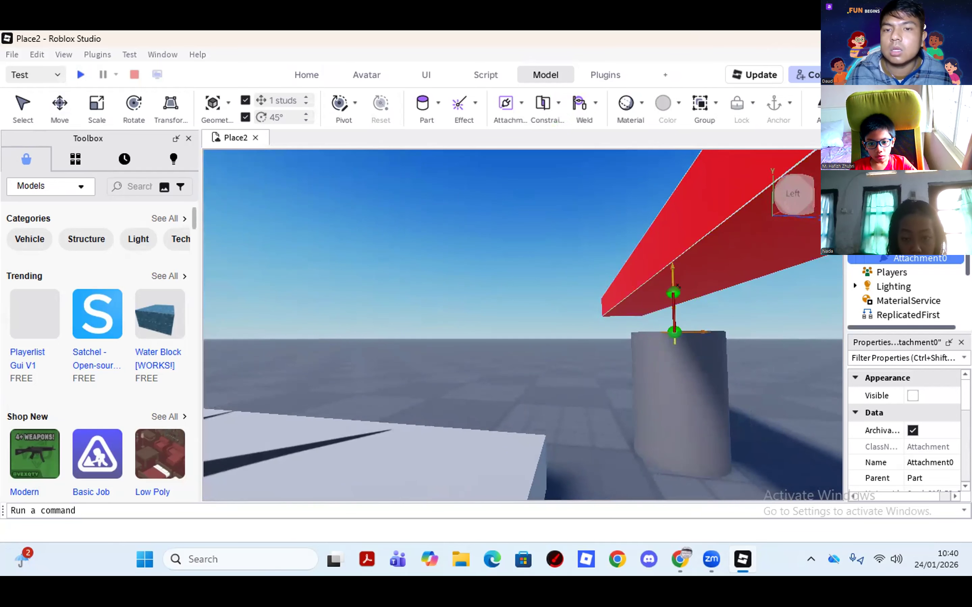
{"action": "left_click", "coordinate": [672, 280]}
Deselect the hinge constraint and look over the red plank and cylinder from around the spawn location
{"action": "key", "text": "s"}
{"action": "right_click_drag", "start_coordinate": [752, 241], "coordinate": [753, 241]}
{"action": "key", "text": "a"}
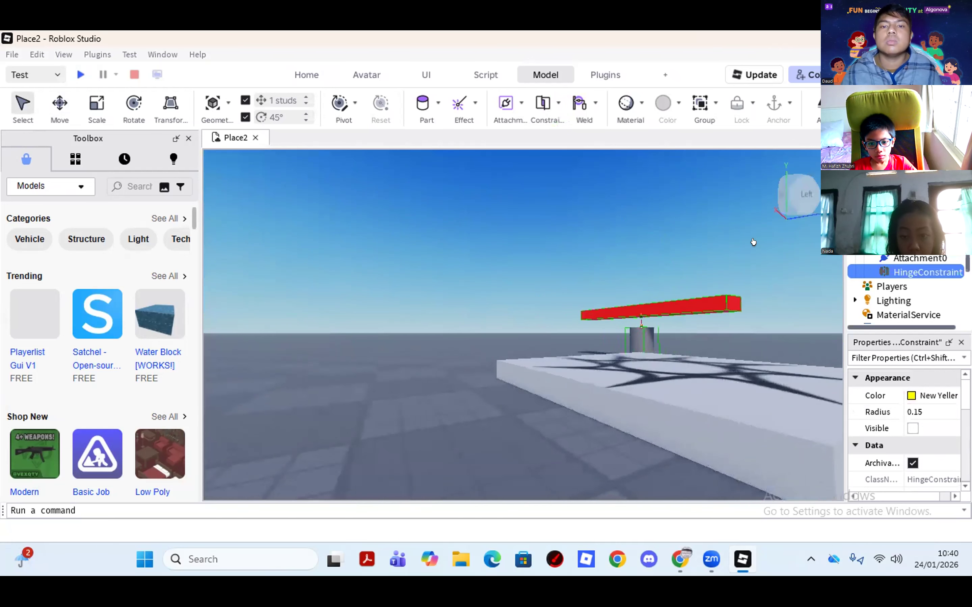
{"action": "key", "text": "w"}
{"action": "left_click", "coordinate": [665, 240]}
{"action": "right_click_drag", "start_coordinate": [661, 249], "coordinate": [662, 249]}
{"action": "key", "text": "a"}
{"action": "key", "text": "w"}
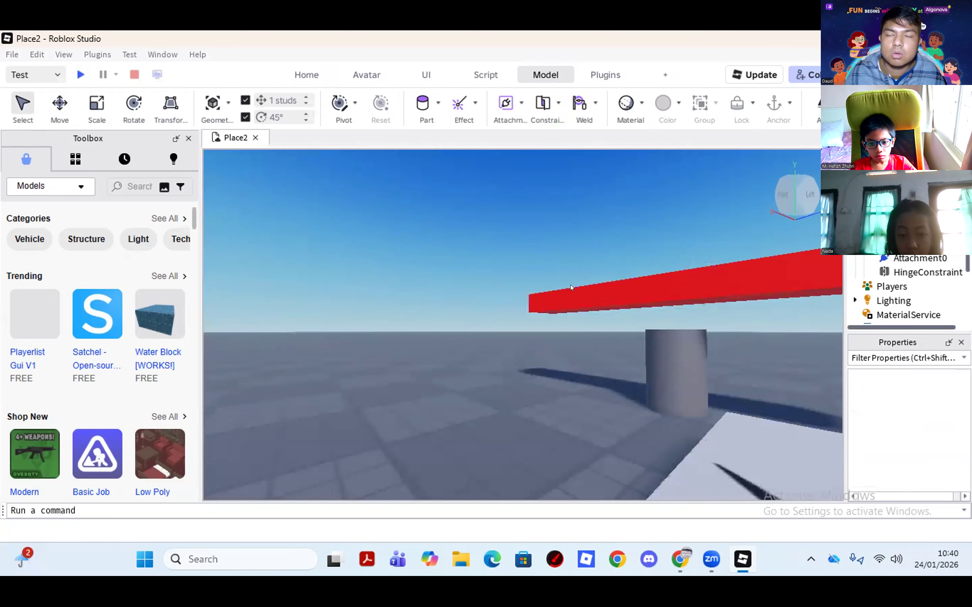
{"action": "key", "text": "d"}
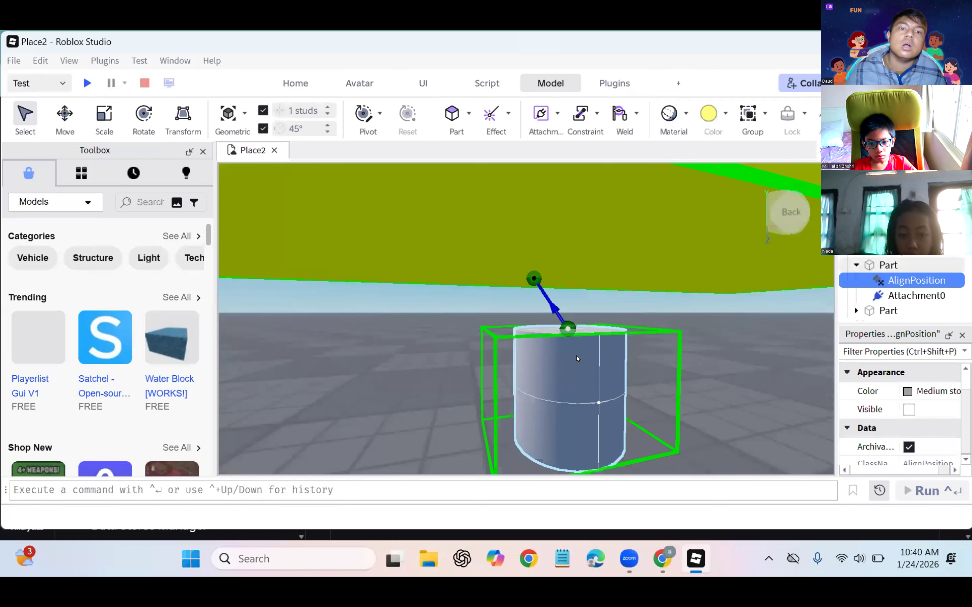
In the Place2 project with the yellow plank, inspect the cylinder's Attachment0 and then its AlignPosition constraint
{"action": "right_click_drag", "start_coordinate": [577, 359], "coordinate": [578, 359]}
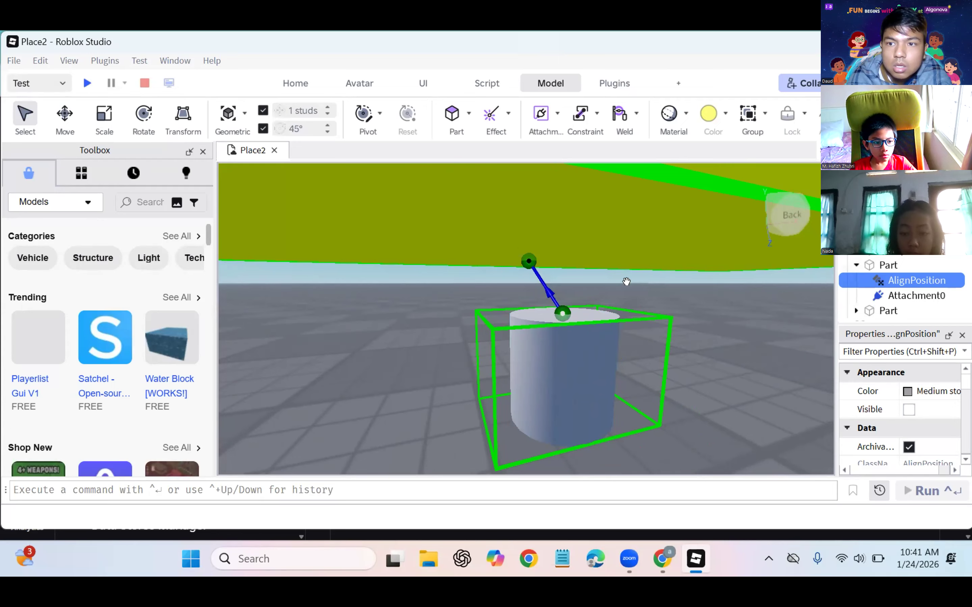
{"action": "left_click", "coordinate": [911, 293]}
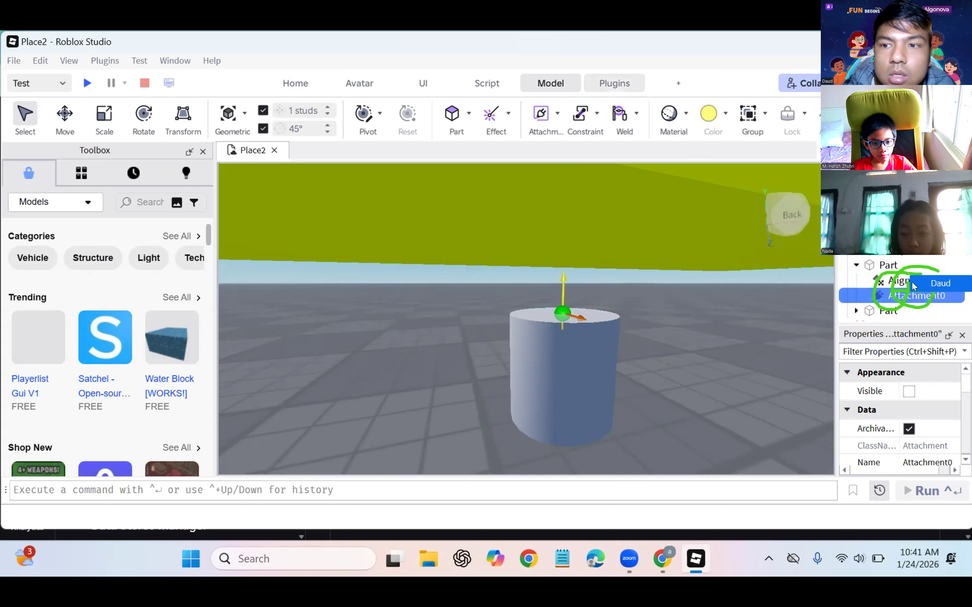
{"action": "left_click", "coordinate": [940, 281]}
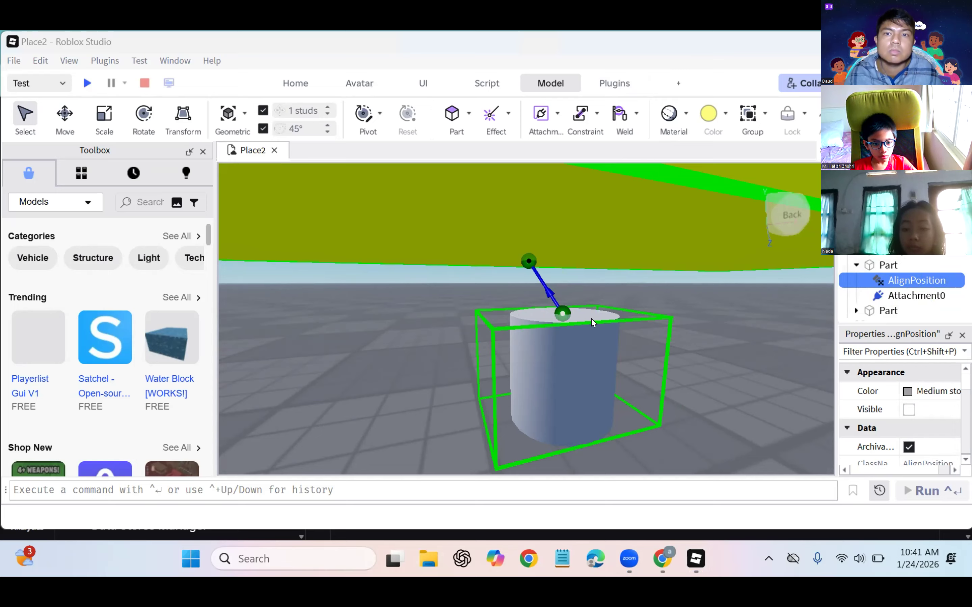
Delete the AlignPosition constraint from the cylinder part
{"action": "left_click", "coordinate": [901, 281]}
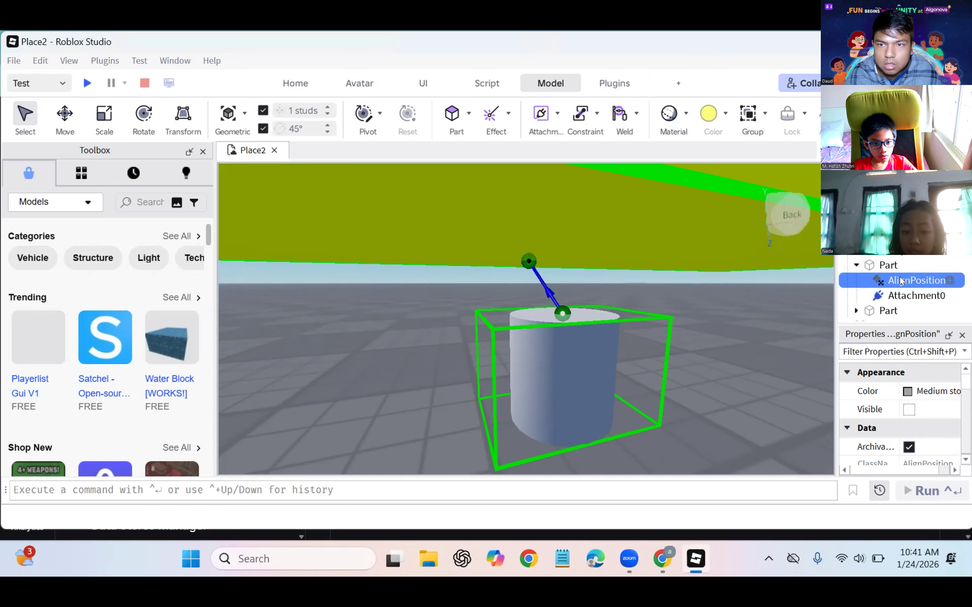
{"action": "right_click", "coordinate": [879, 280]}
{"action": "left_click", "coordinate": [874, 307]}
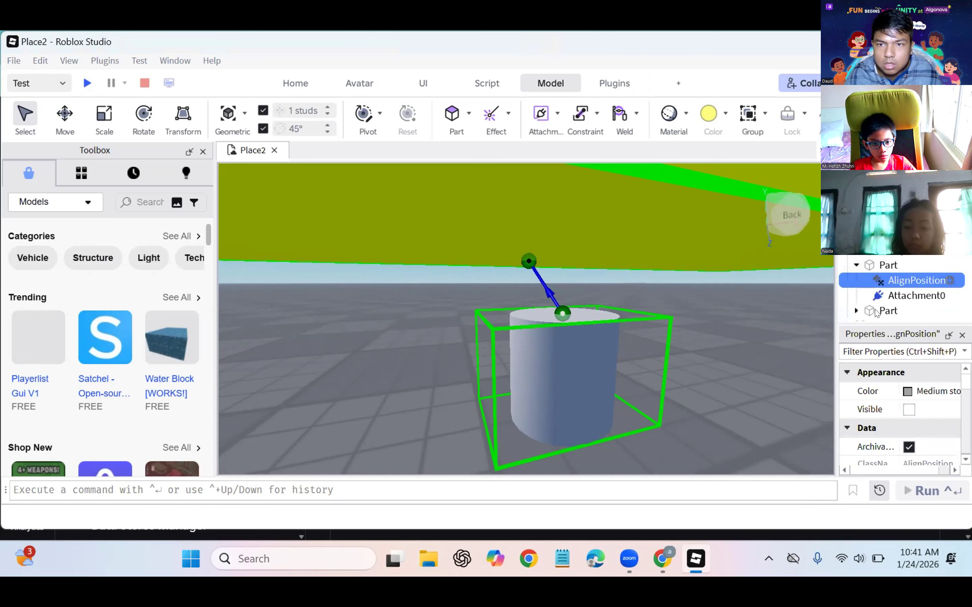
{"action": "right_click", "coordinate": [878, 281]}
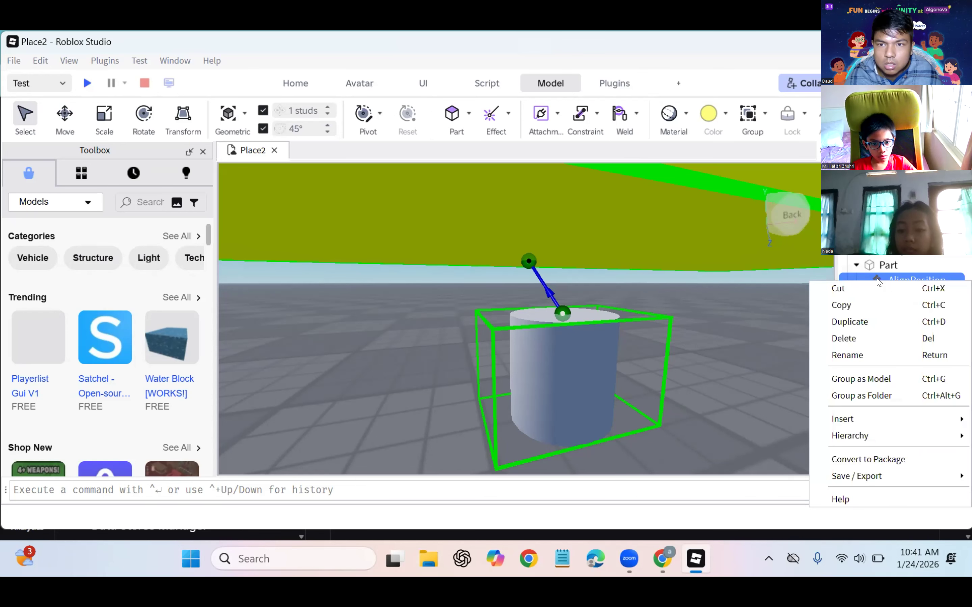
{"action": "left_click", "coordinate": [851, 341]}
Delete the cylinder part together with its remaining attachment
{"action": "right_click", "coordinate": [885, 281]}
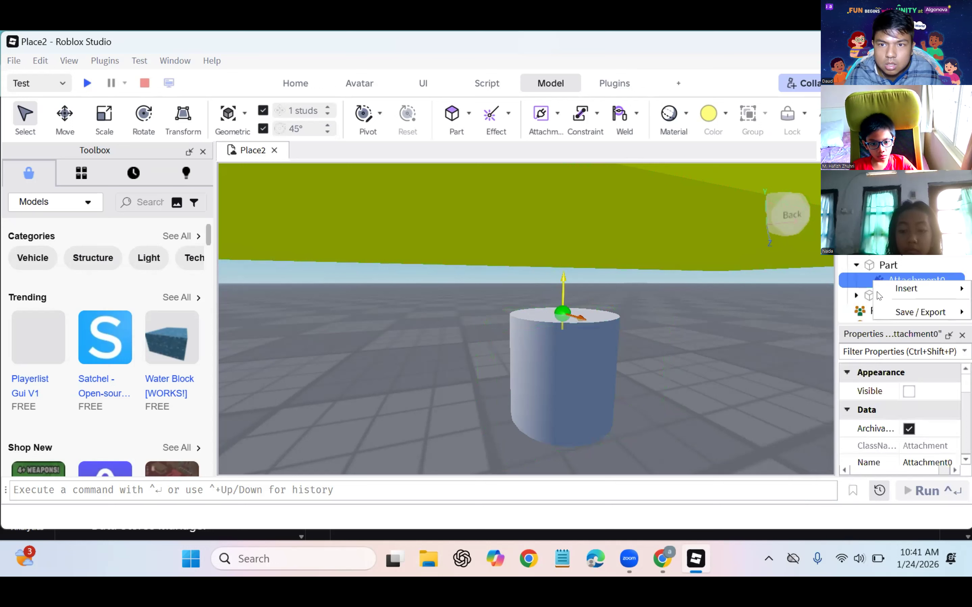
{"action": "left_click", "coordinate": [881, 273]}
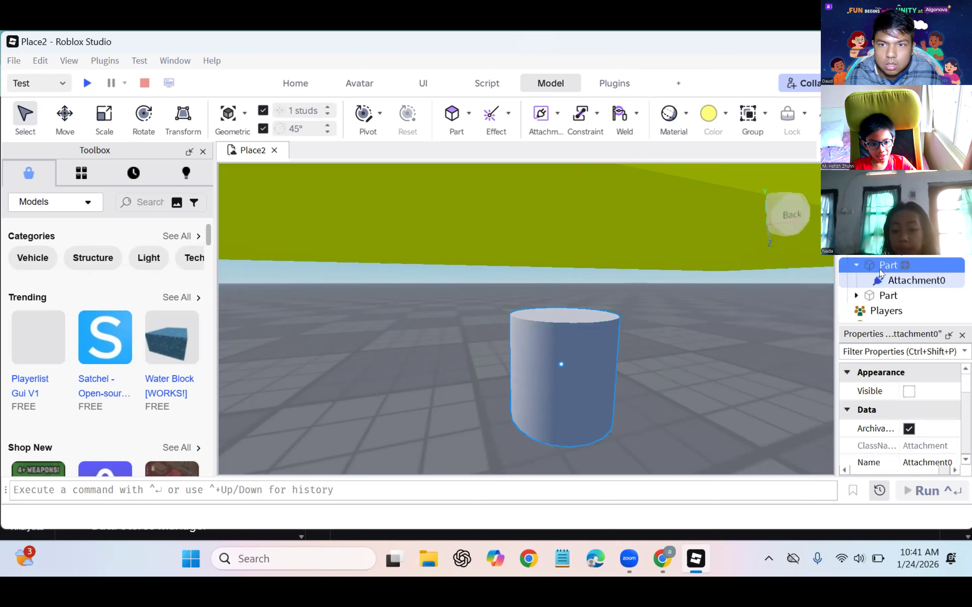
{"action": "right_click", "coordinate": [882, 269]}
{"action": "left_click", "coordinate": [877, 283]}
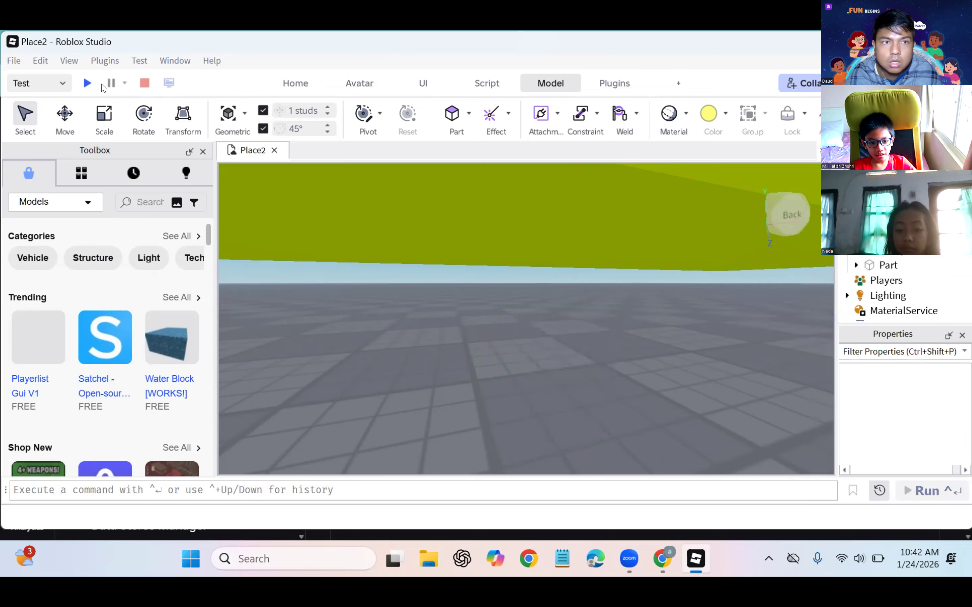
Undo the deletion of the cylinder part
{"action": "left_click", "coordinate": [173, 60]}
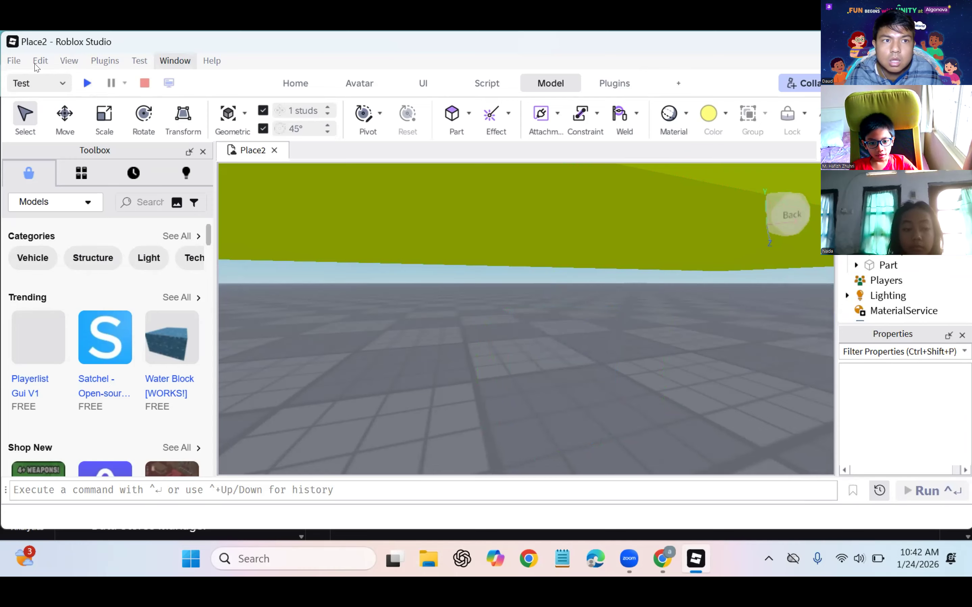
{"action": "left_click", "coordinate": [39, 61]}
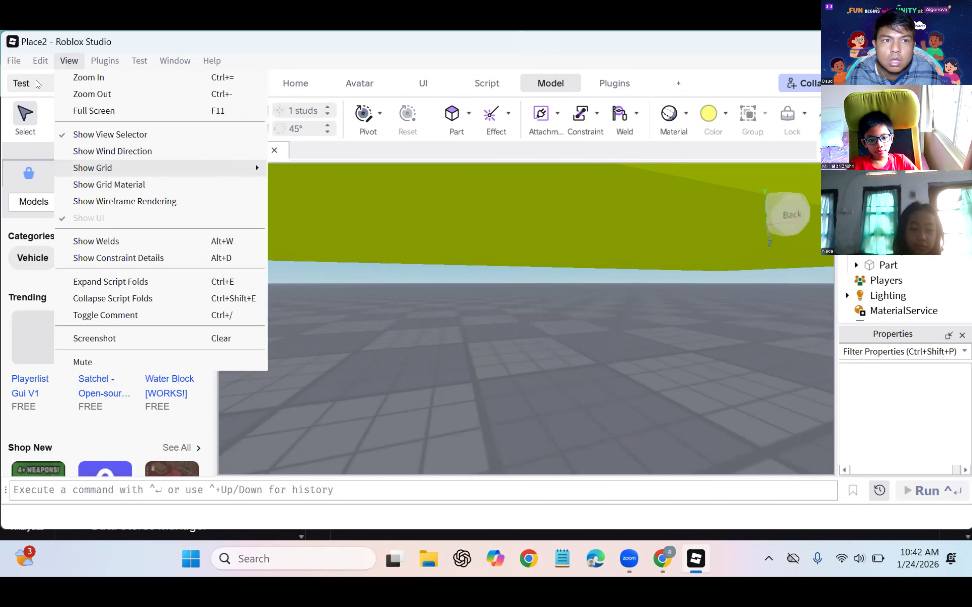
{"action": "mouse_move", "coordinate": [40, 61]}
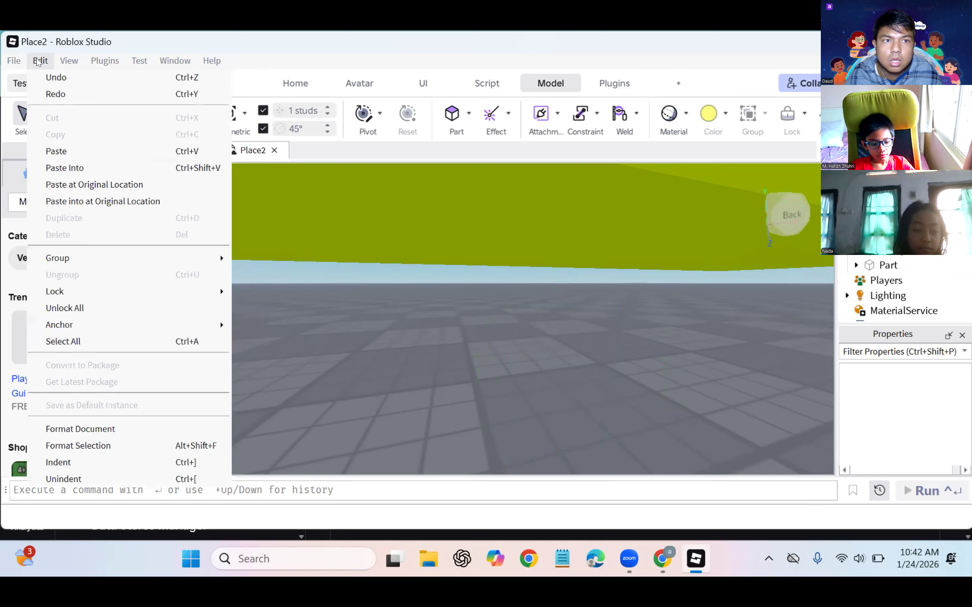
{"action": "left_click", "coordinate": [49, 77]}
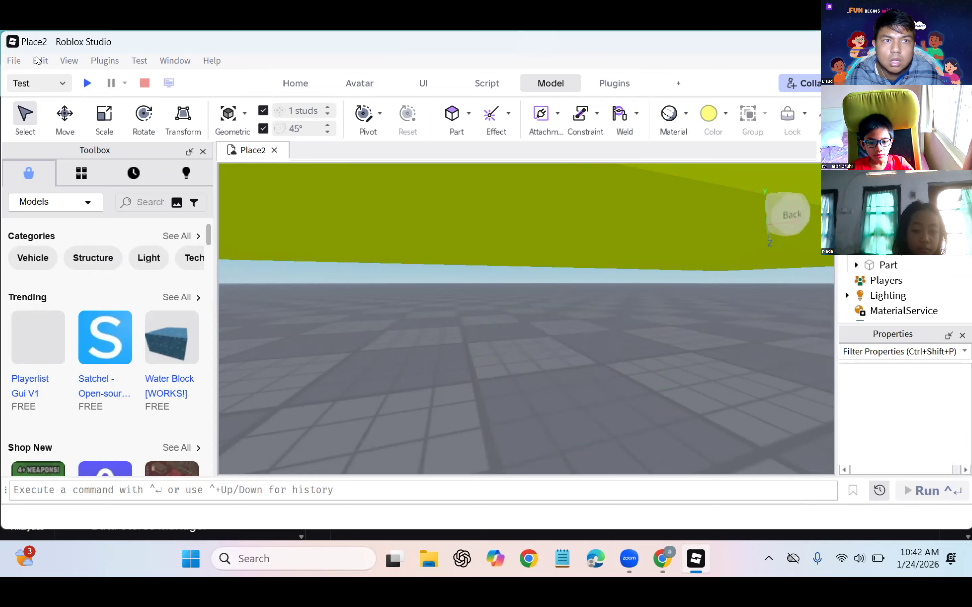
{"action": "left_click", "coordinate": [39, 61]}
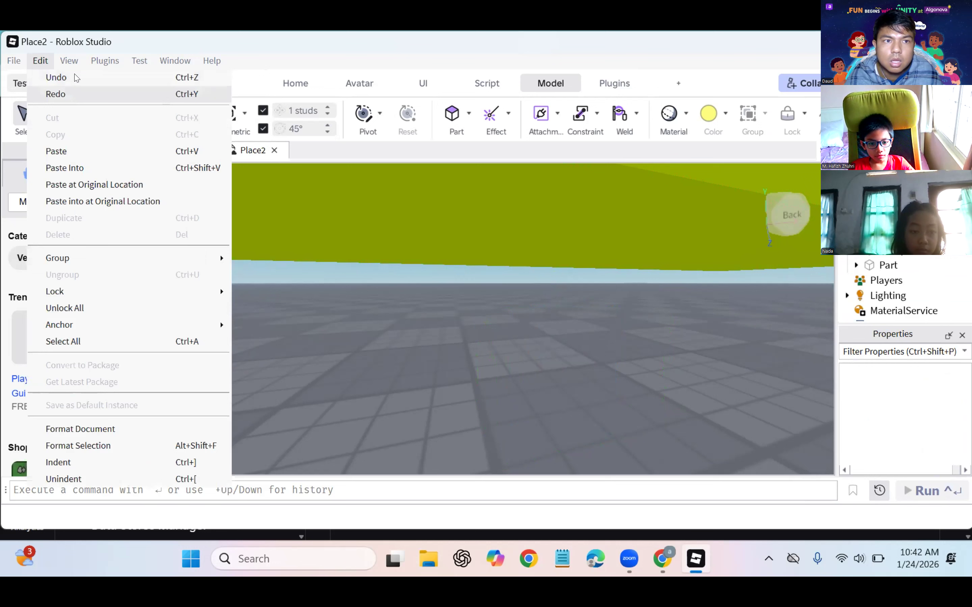
{"action": "left_click", "coordinate": [76, 78]}
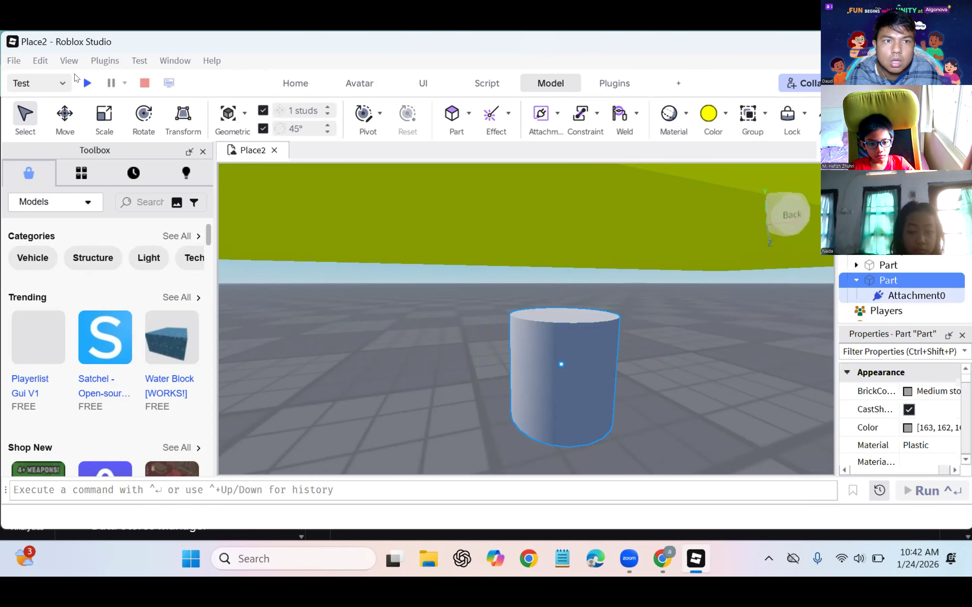
Delete Attachment0 from the cylinder part
{"action": "left_click", "coordinate": [890, 296]}
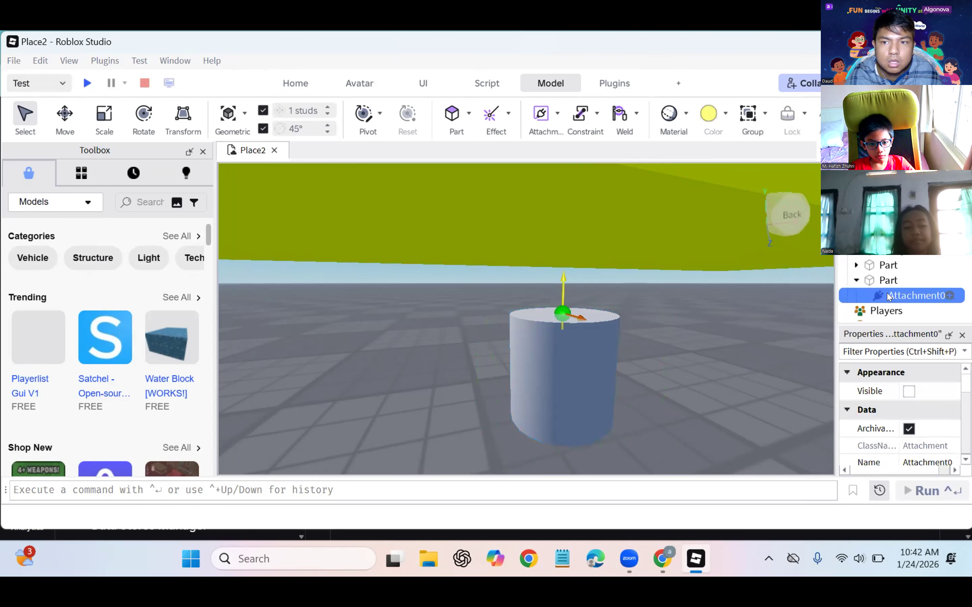
{"action": "right_click", "coordinate": [889, 297]}
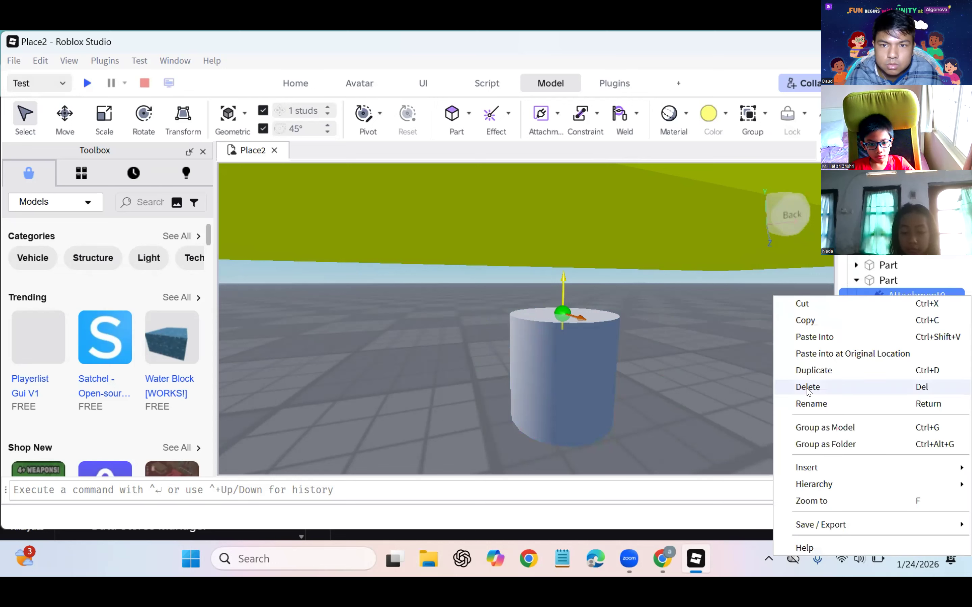
{"action": "key", "text": "Delete"}
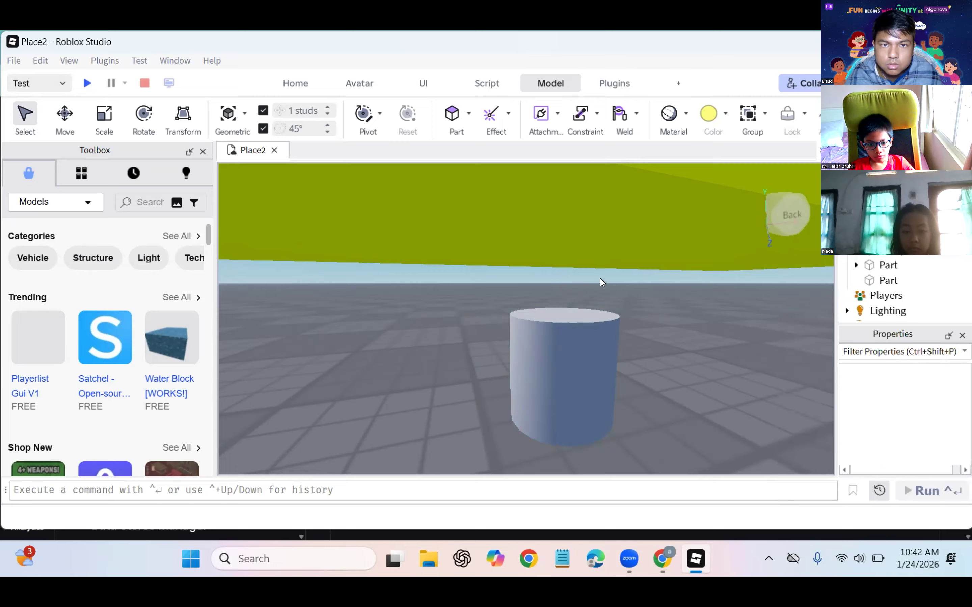
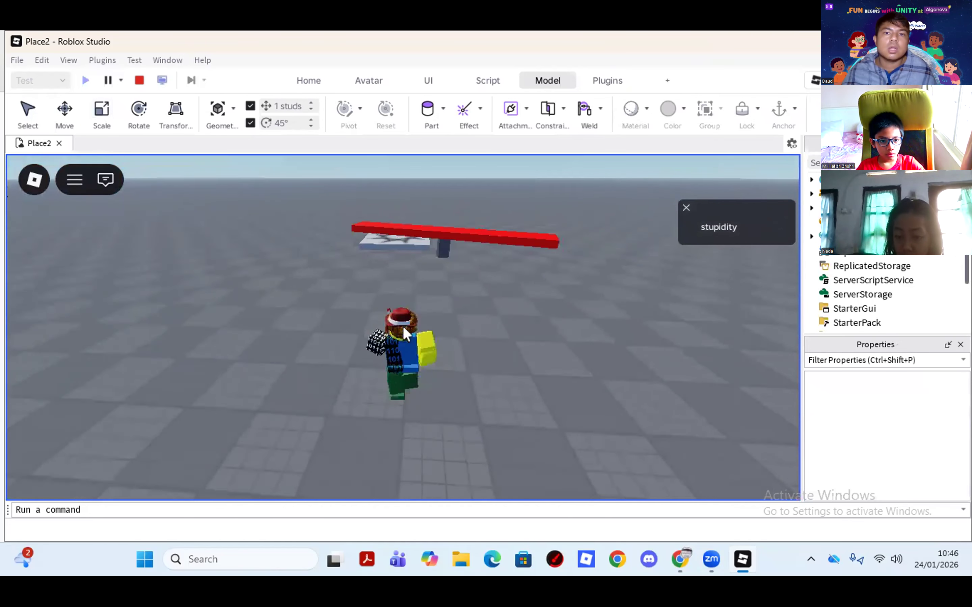
Jump the avatar onto the rotating red plank to test it, and stop the playtest
{"action": "key", "text": "space"}
{"action": "key", "text": "space"}
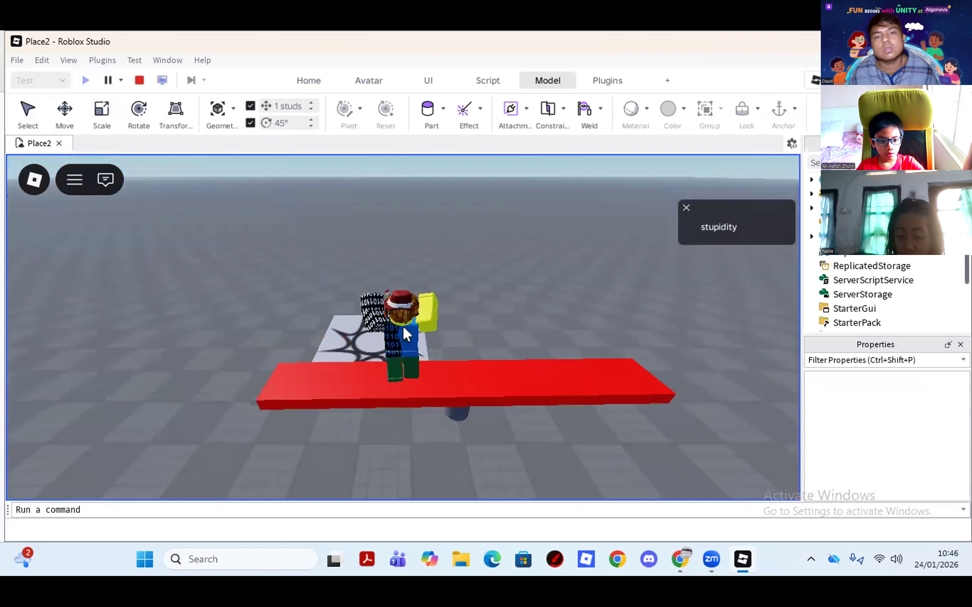
{"action": "key", "text": "d"}
{"action": "key", "text": "d"}
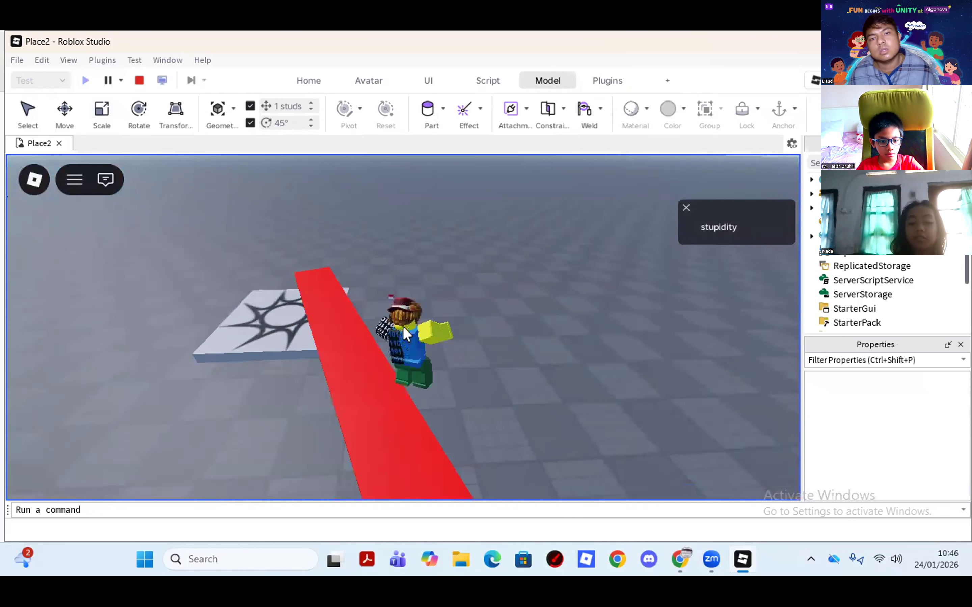
{"action": "key", "text": "space"}
{"action": "right_click_drag", "start_coordinate": [403, 325], "coordinate": [403, 328]}
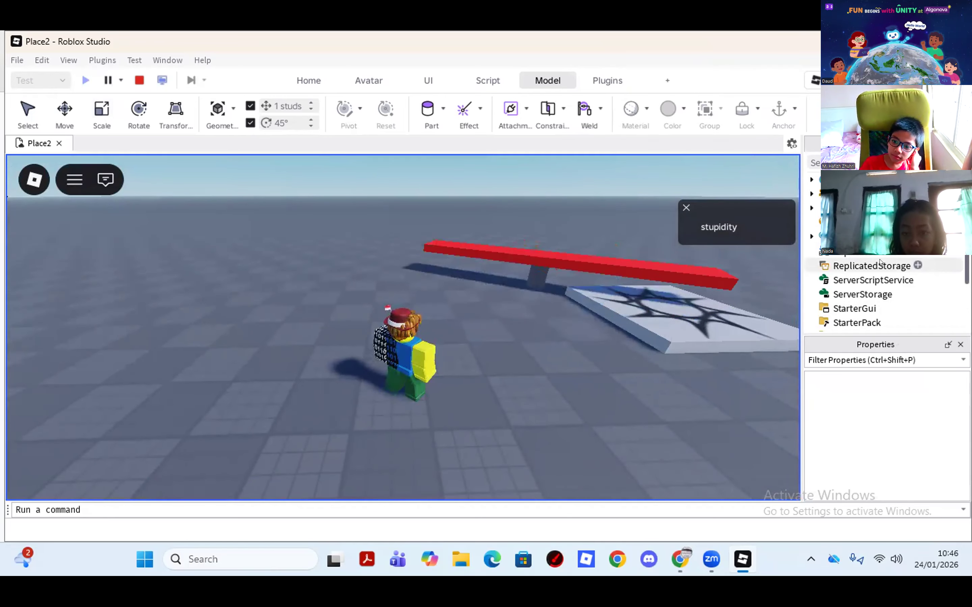
{"action": "scroll", "coordinate": [880, 266], "scroll_direction": "down", "scroll_amount": 3}
{"action": "scroll", "coordinate": [877, 266], "scroll_direction": "up", "scroll_amount": 3}
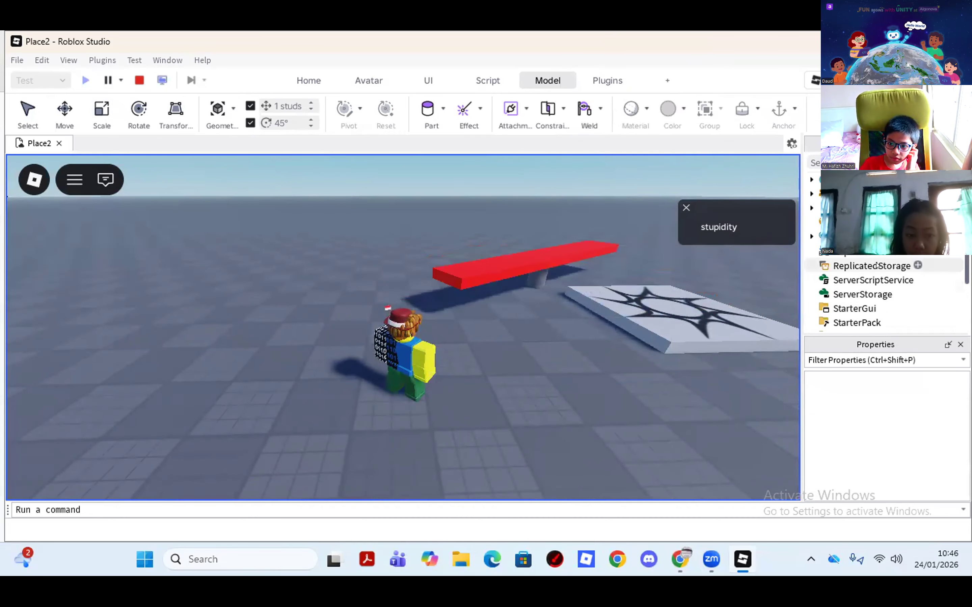
{"action": "left_click", "coordinate": [139, 80]}
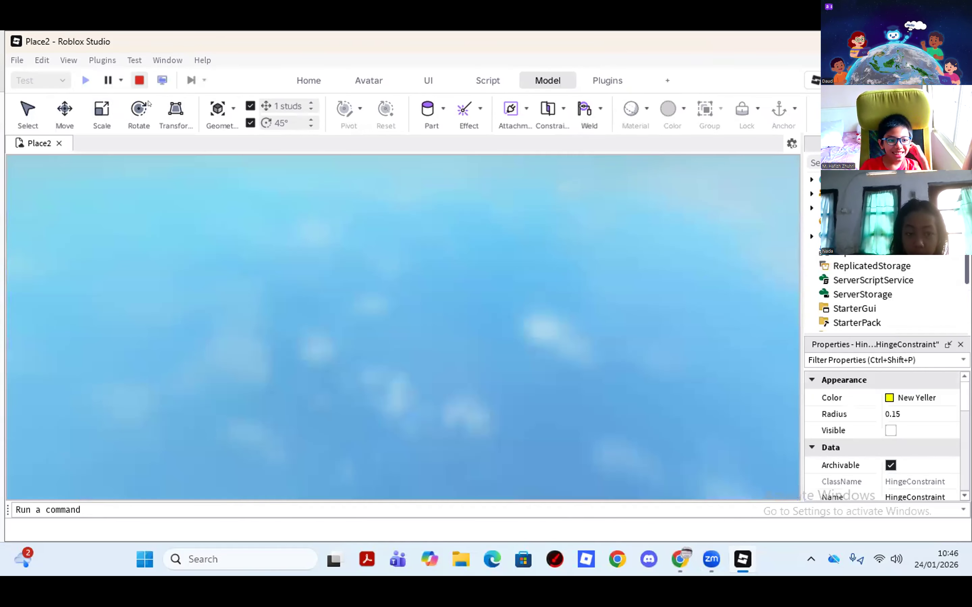
Set the HingeConstraint's AngularVelocity to 10000
{"action": "scroll", "coordinate": [882, 403], "scroll_direction": "down", "scroll_amount": 5}
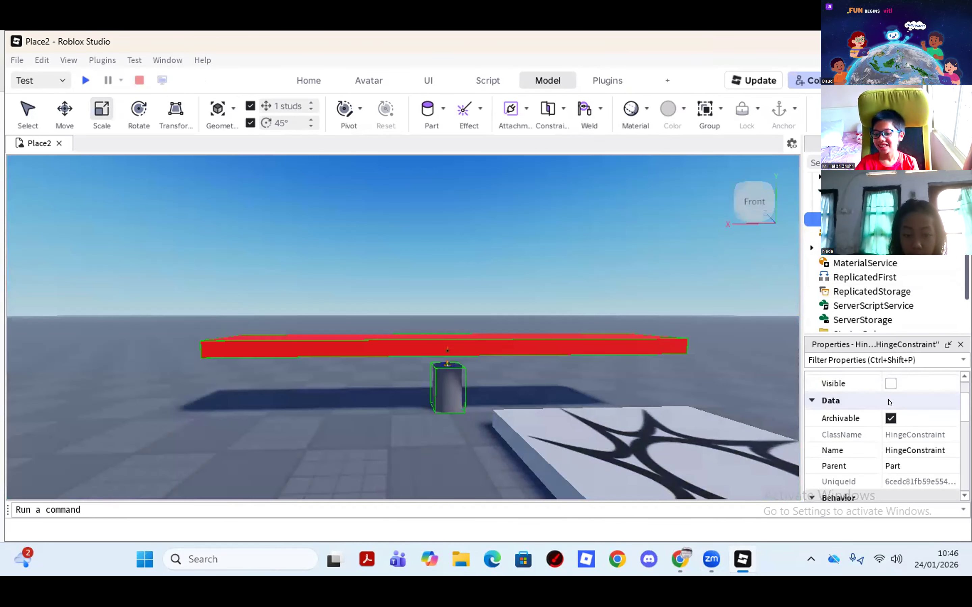
{"action": "scroll", "coordinate": [881, 402], "scroll_direction": "down", "scroll_amount": 3}
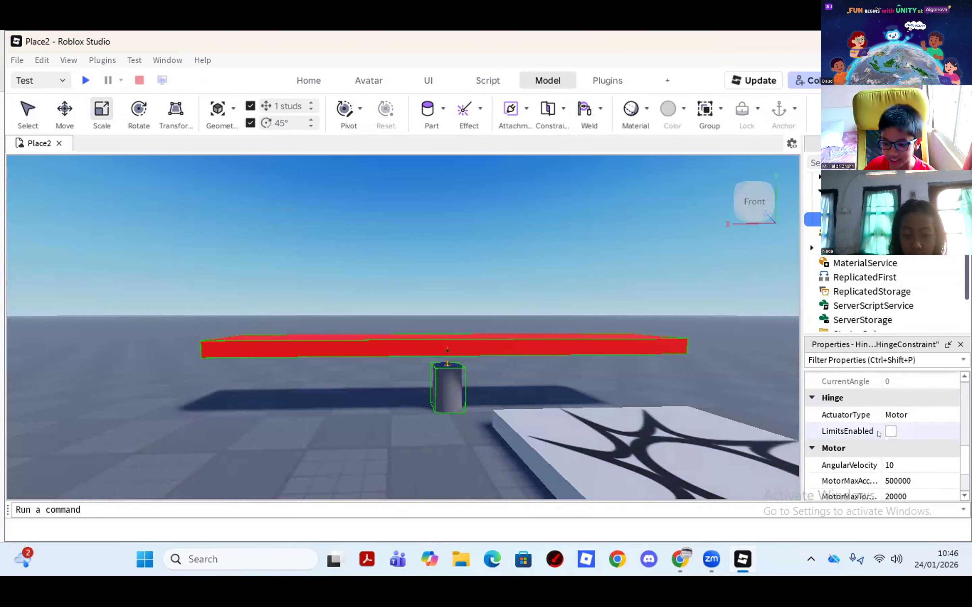
{"action": "scroll", "coordinate": [878, 433], "scroll_direction": "down", "scroll_amount": 2}
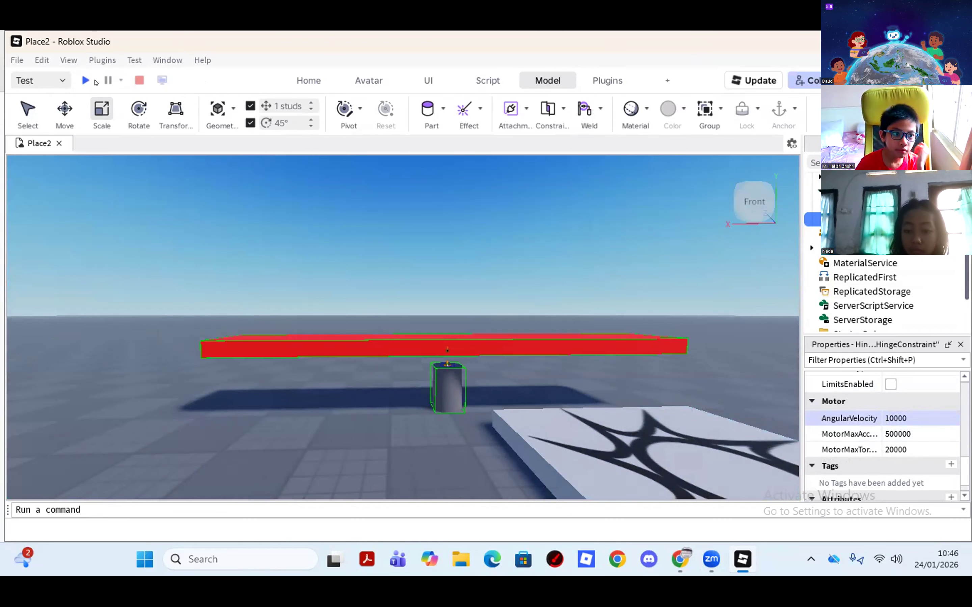
Start a playtest and move the avatar around the spawn pad to watch the red plank rotate
{"action": "left_click", "coordinate": [86, 80]}
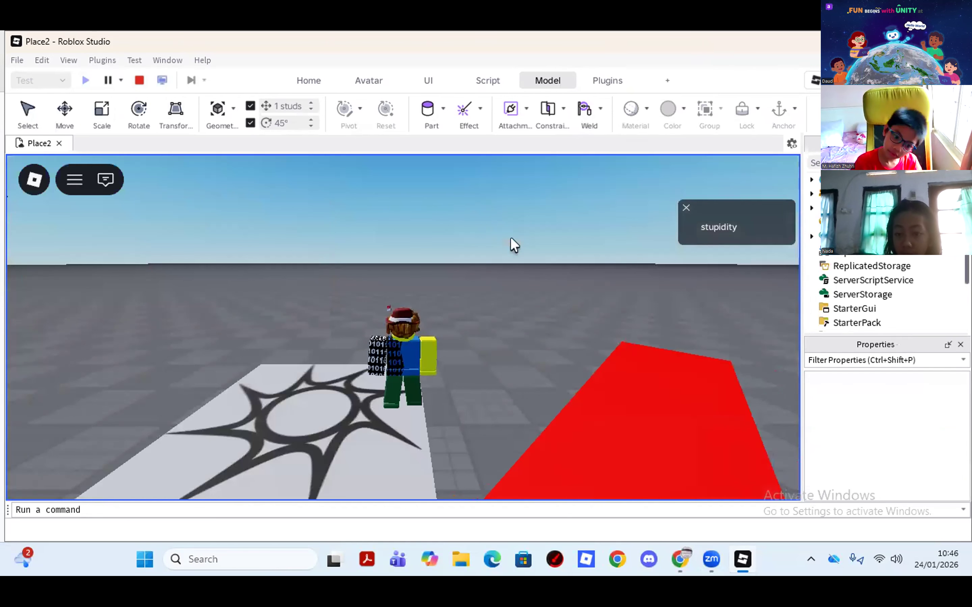
{"action": "right_click_drag", "start_coordinate": [513, 237], "coordinate": [475, 218]}
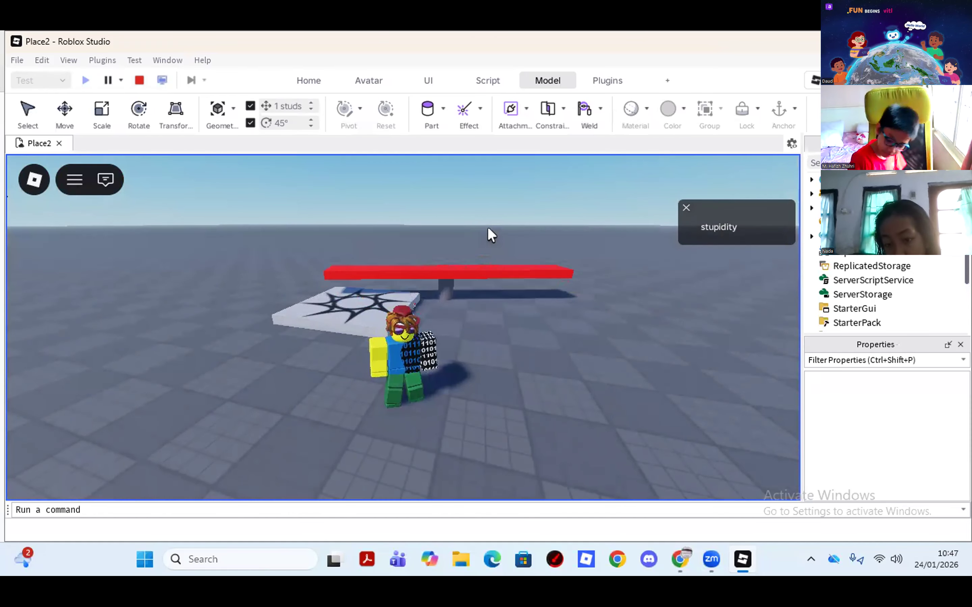
{"action": "key", "text": "shift"}
{"action": "key", "text": "shift"}
{"action": "right_click_drag", "start_coordinate": [520, 276], "coordinate": [520, 276]}
{"action": "scroll", "coordinate": [520, 276], "scroll_direction": "down", "scroll_amount": 5}
{"action": "key", "text": "space"}
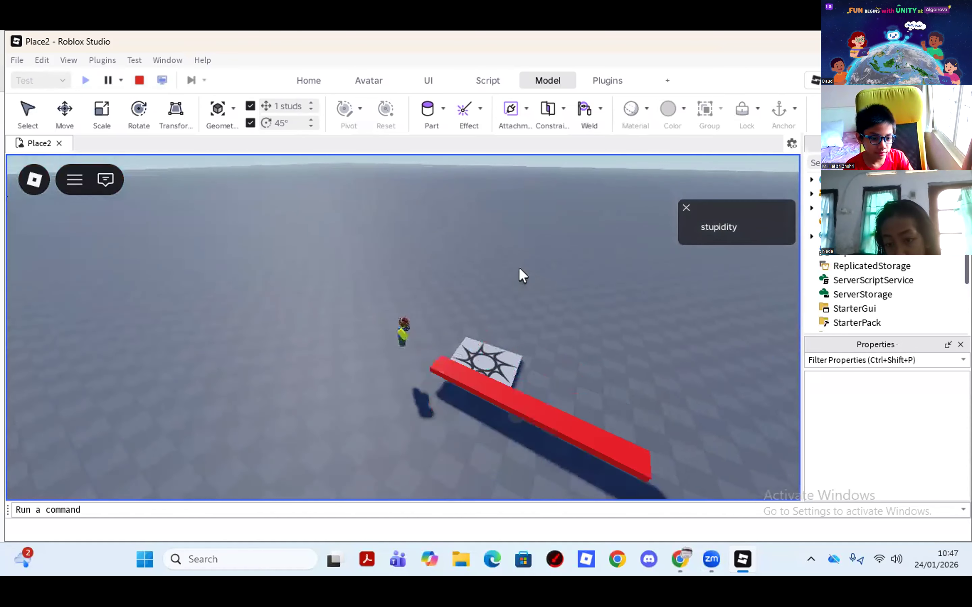
{"action": "key", "text": "shift"}
{"action": "key", "text": "w"}
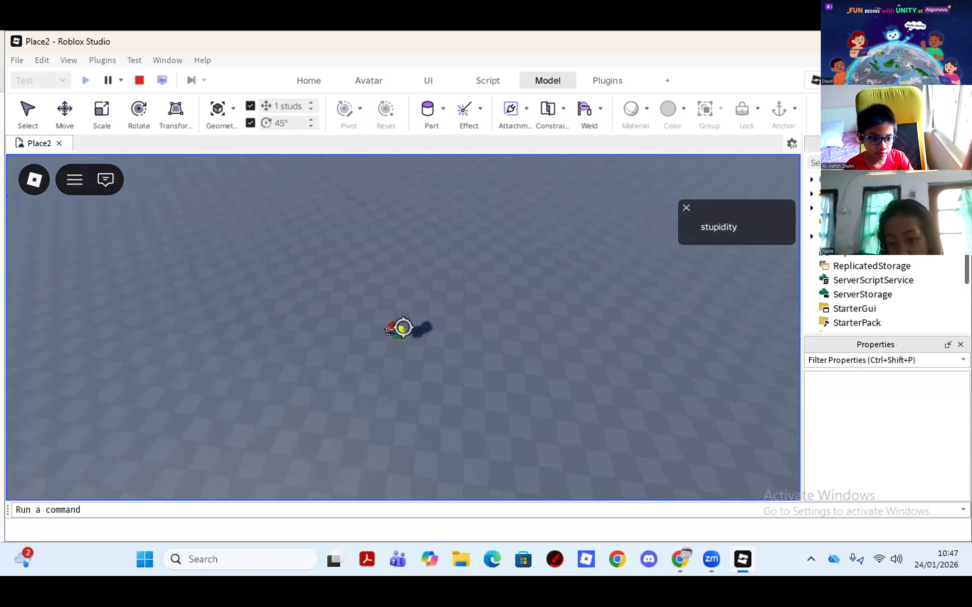
{"action": "key", "text": "shift"}
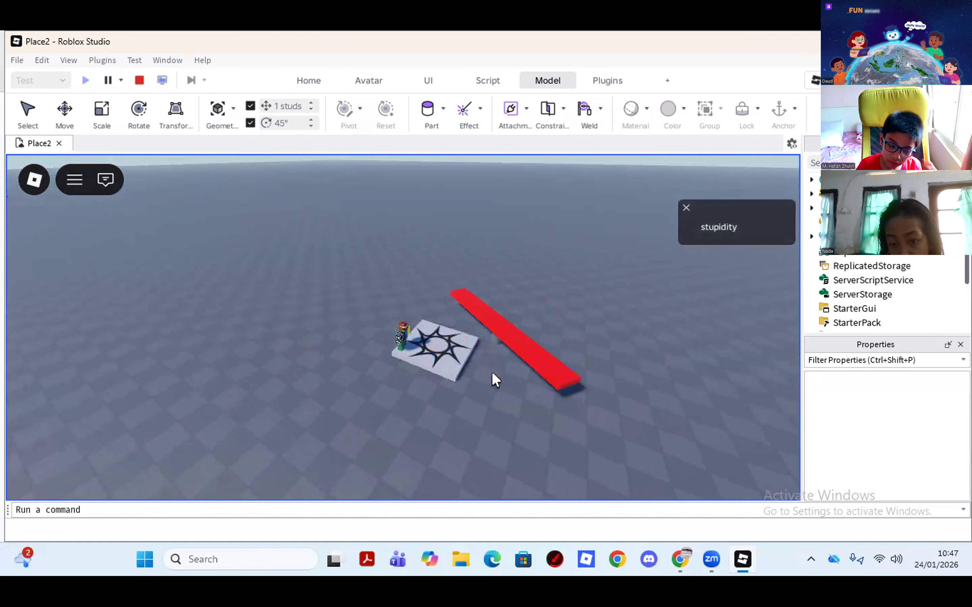
Run the avatar away from the spawn pad and back onto the rotating red plank
{"action": "key", "text": "shift"}
{"action": "key", "text": "d"}
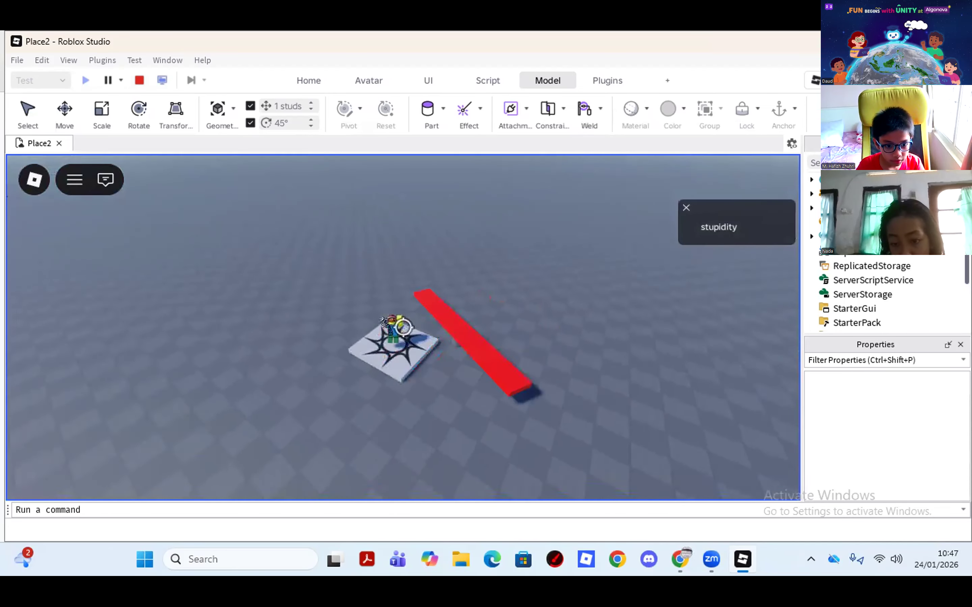
{"action": "key", "text": "s"}
{"action": "key", "text": "shift"}
{"action": "key", "text": "w"}
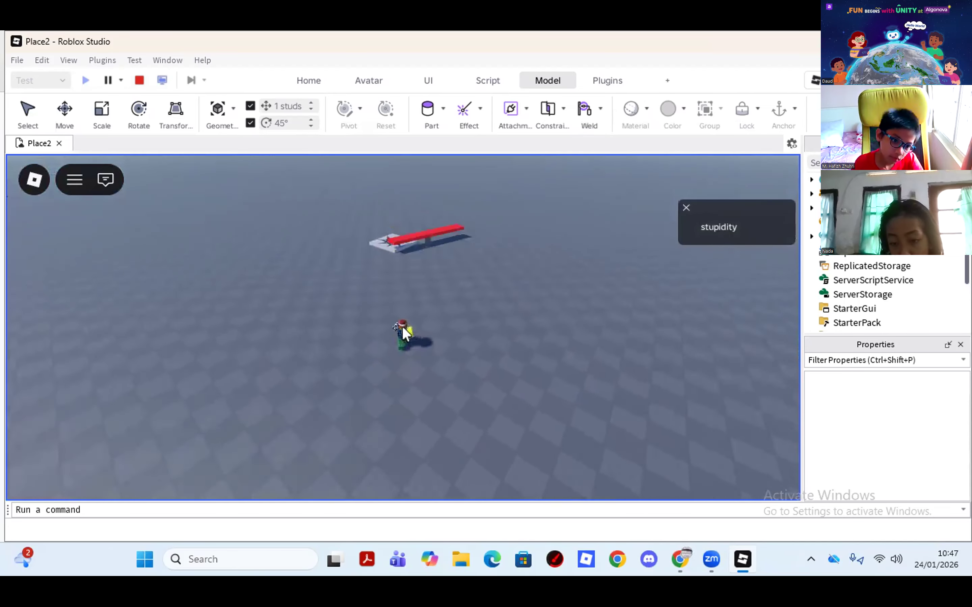
{"action": "key", "text": "shift"}
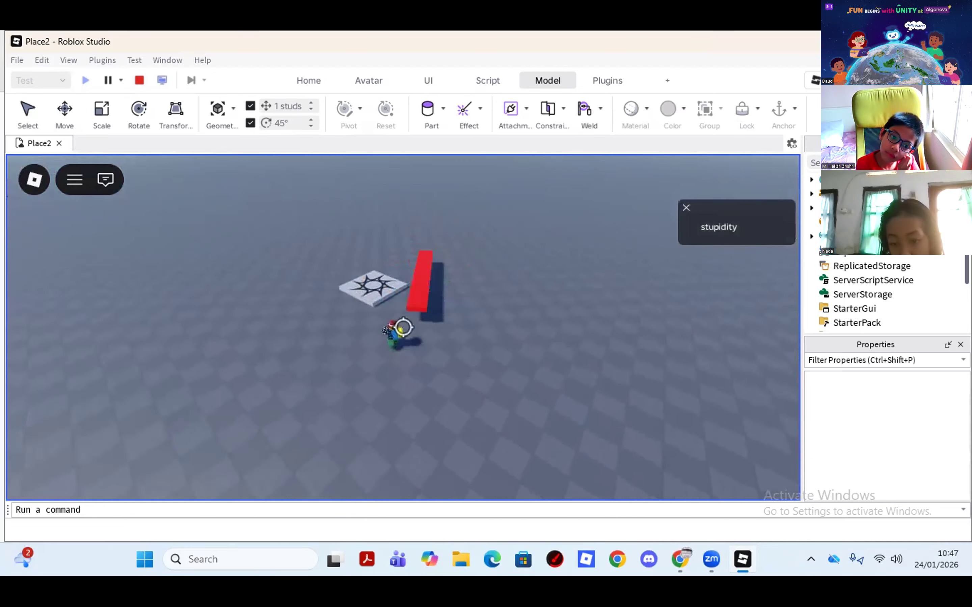
{"action": "key", "text": "w"}
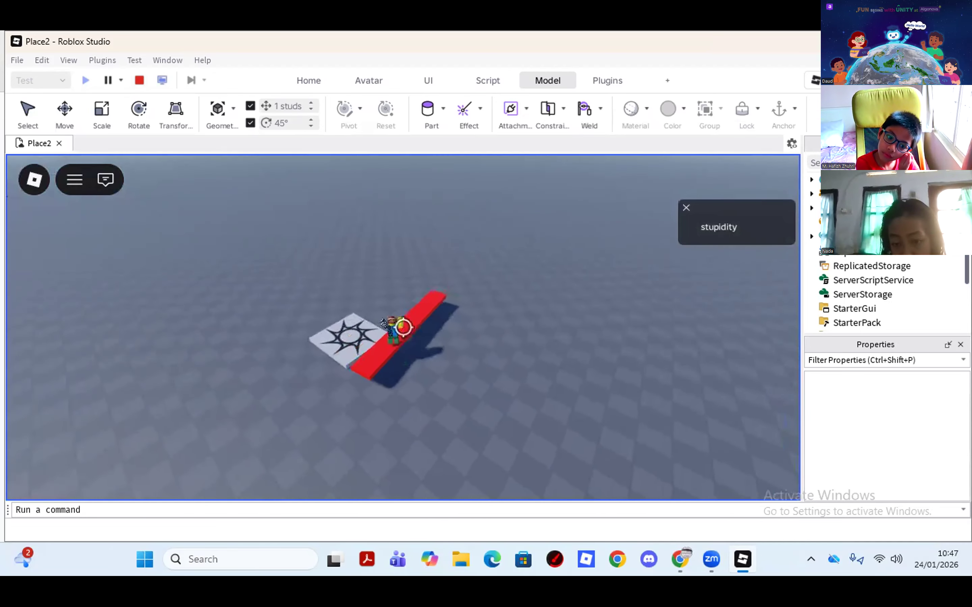
Steer and jump the avatar on and around the rotating plank to test how it throws the character
{"action": "key", "text": "d"}
{"action": "key", "text": "a"}
{"action": "key", "text": "s"}
{"action": "key", "text": "d"}
{"action": "key", "text": "space"}
{"action": "key", "text": "d"}
{"action": "key", "text": "space"}
{"action": "key", "text": "space"}
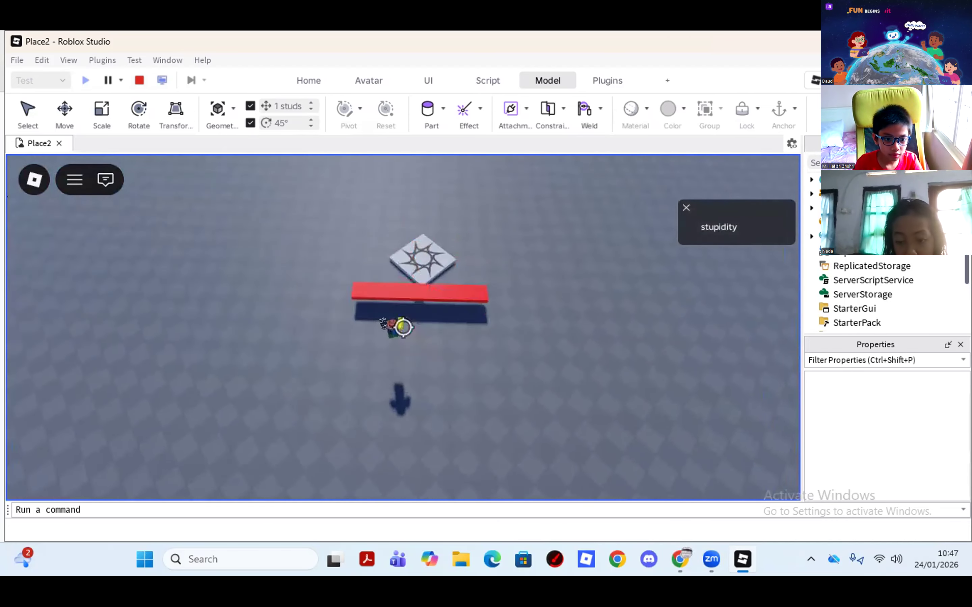
{"action": "key", "text": "s"}
{"action": "key", "text": "space"}
{"action": "key", "text": "shift"}
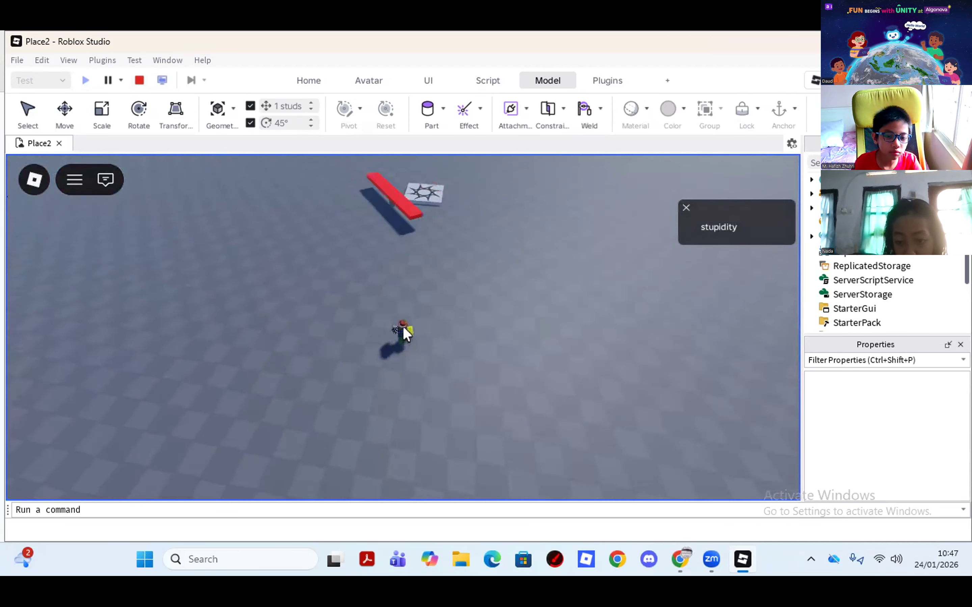
{"action": "key", "text": "w"}
{"action": "key", "text": "space"}
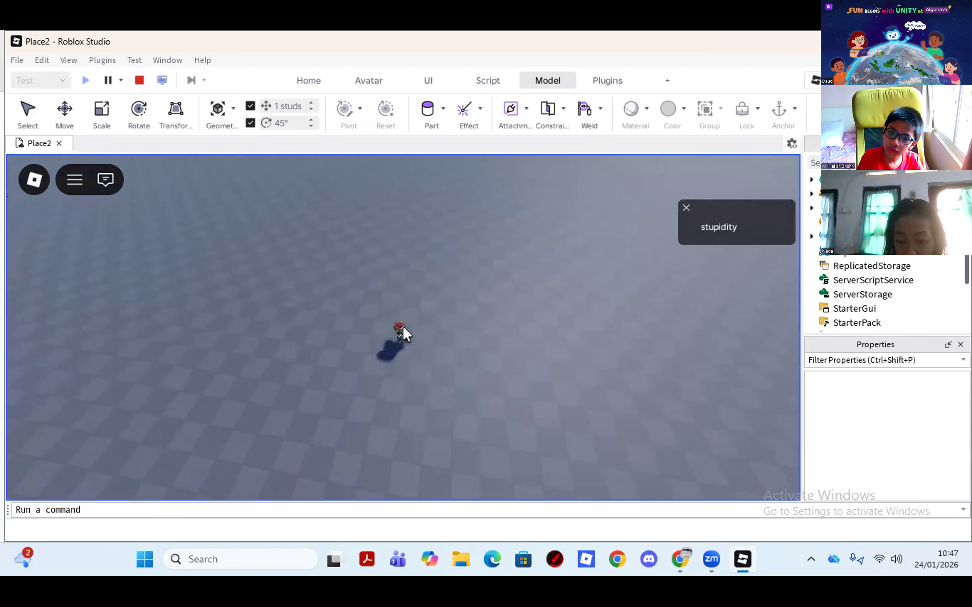
Reset the character so that it respawns on the spawn pad
{"action": "right_click_drag", "start_coordinate": [334, 247], "coordinate": [334, 246]}
{"action": "key", "text": "Escape"}
{"action": "key", "text": "r"}
{"action": "key", "text": "Return"}
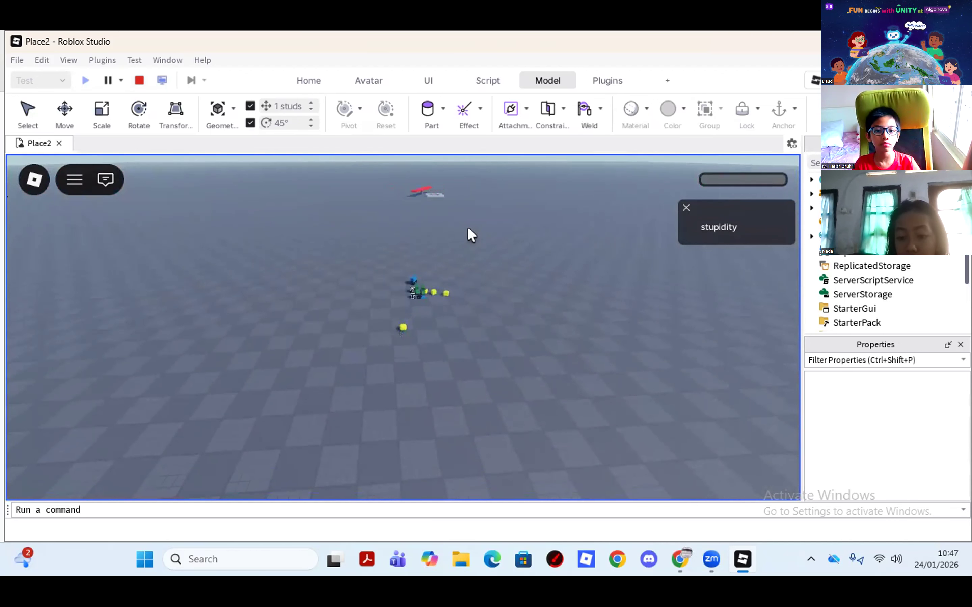
{"action": "right_click_drag", "start_coordinate": [512, 262], "coordinate": [512, 262]}
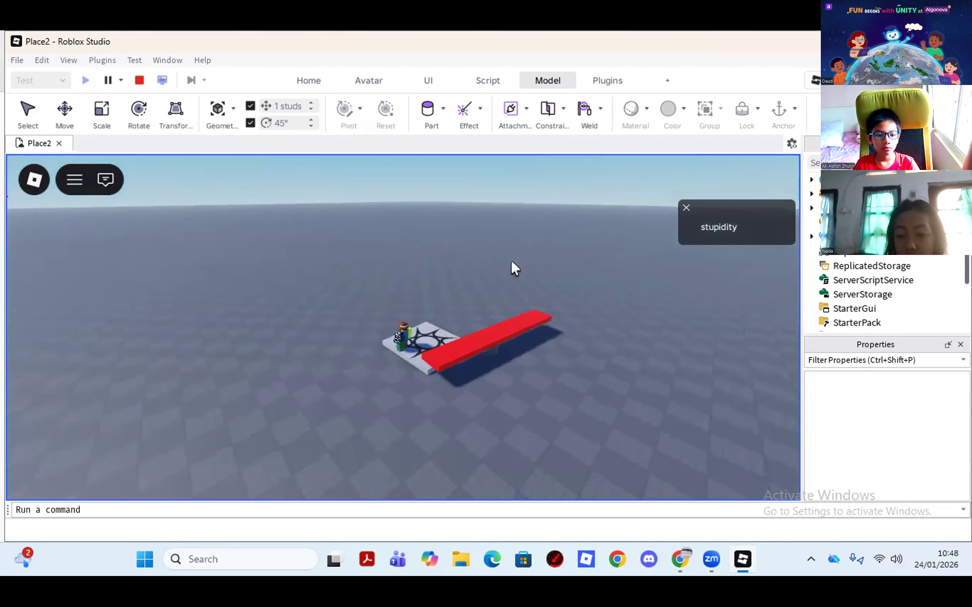
Run and jump the avatar repeatedly at the rotating plank from different sides, and back away from it
{"action": "key", "text": "w"}
{"action": "key", "text": "space"}
{"action": "right_click_drag", "start_coordinate": [512, 261], "coordinate": [512, 262]}
{"action": "key", "text": "w"}
{"action": "key", "text": "space"}
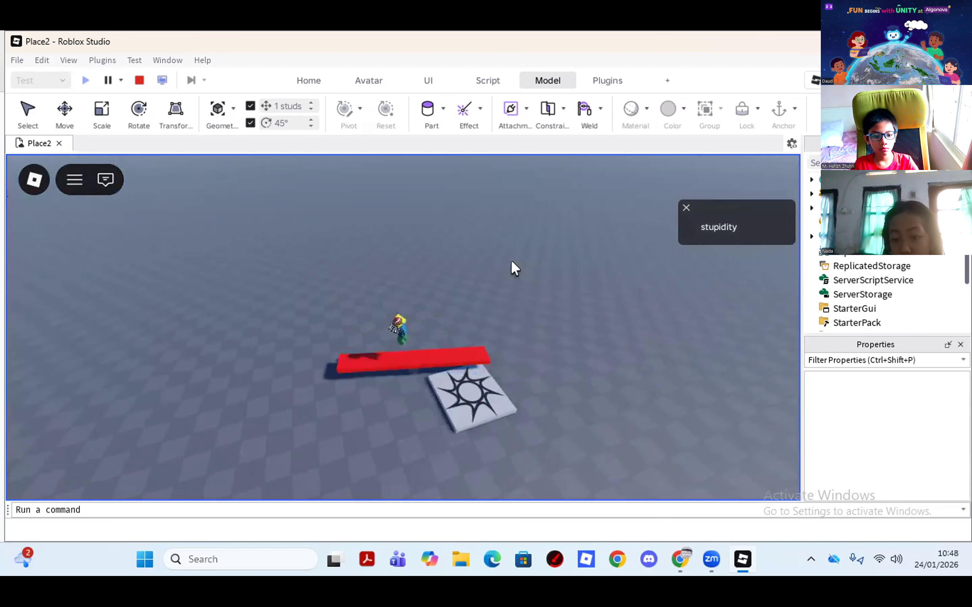
{"action": "key", "text": "w"}
{"action": "right_click_drag", "start_coordinate": [511, 261], "coordinate": [511, 261]}
{"action": "key", "text": "space"}
{"action": "key", "text": "w"}
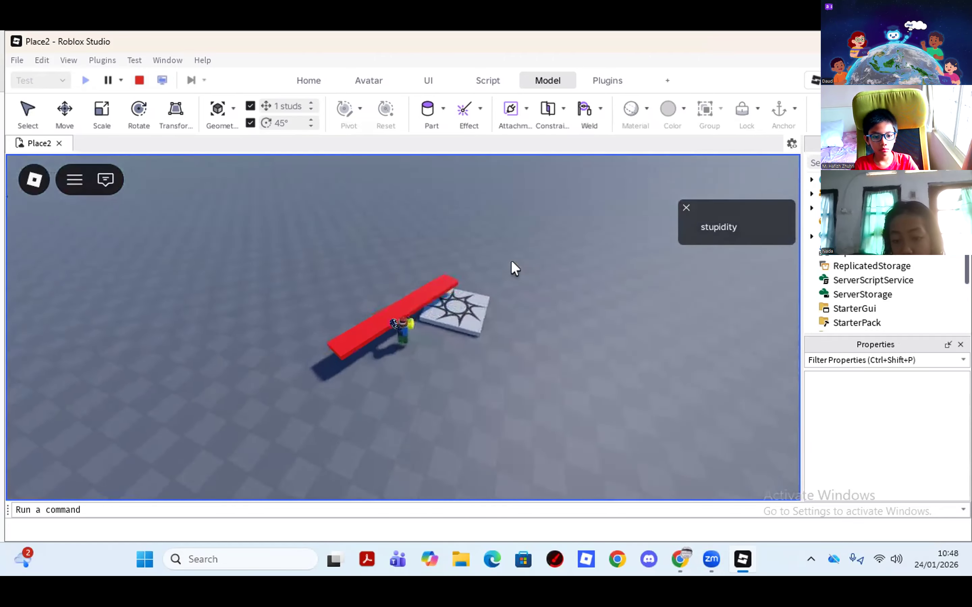
{"action": "key", "text": "space"}
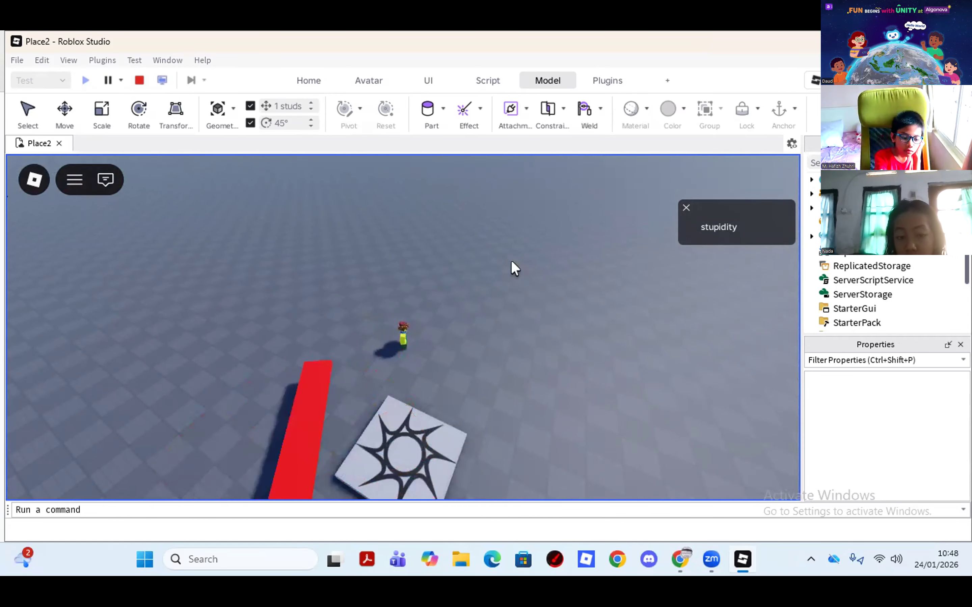
{"action": "key", "text": "a"}
{"action": "key", "text": "s"}
{"action": "key", "text": "s"}
{"action": "right_click_drag", "start_coordinate": [510, 262], "coordinate": [530, 244]}
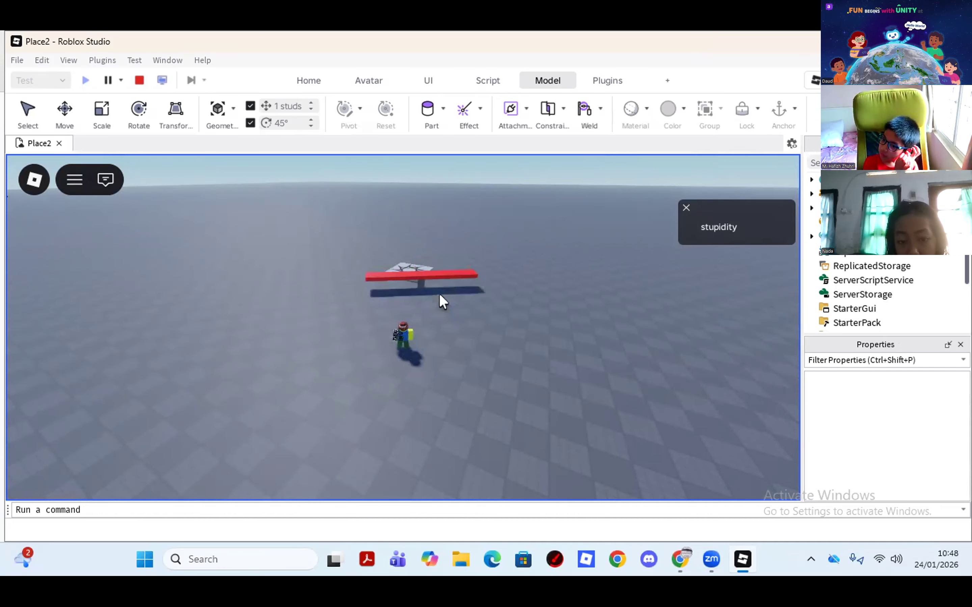
Jump the avatar around at a distance from the rotating plank, and stop the playtest
{"action": "key", "text": "shift"}
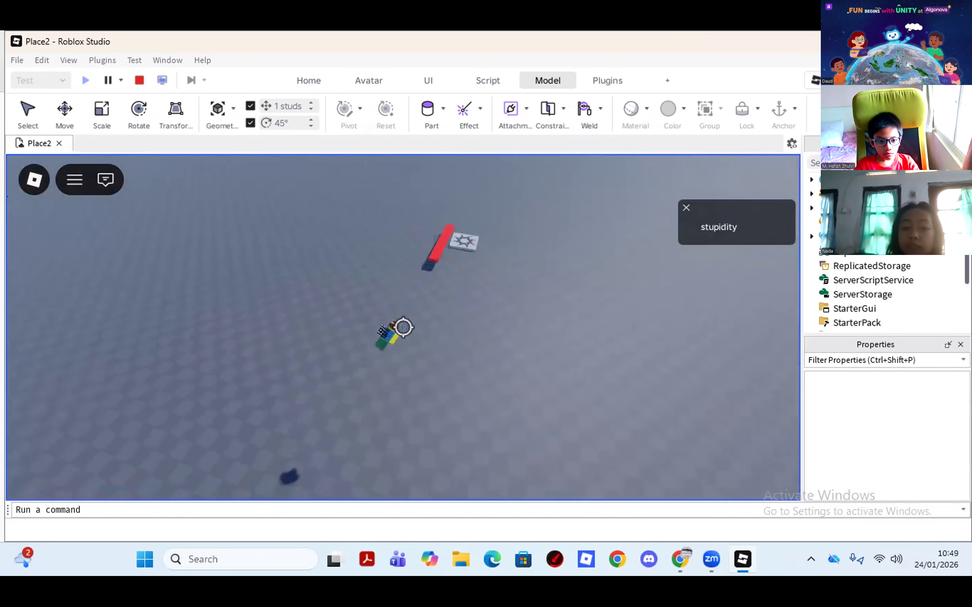
{"action": "key", "text": "shift"}
{"action": "right_click_drag", "start_coordinate": [404, 327], "coordinate": [403, 327]}
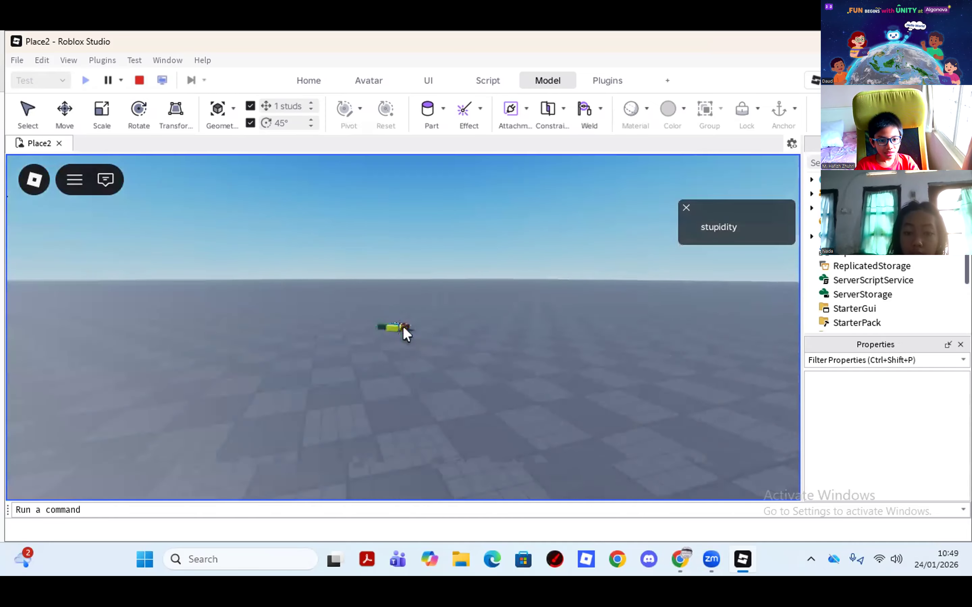
{"action": "scroll", "coordinate": [403, 326], "scroll_direction": "down", "scroll_amount": 3}
{"action": "right_click_drag", "start_coordinate": [402, 325], "coordinate": [402, 325]}
{"action": "key", "text": "space"}
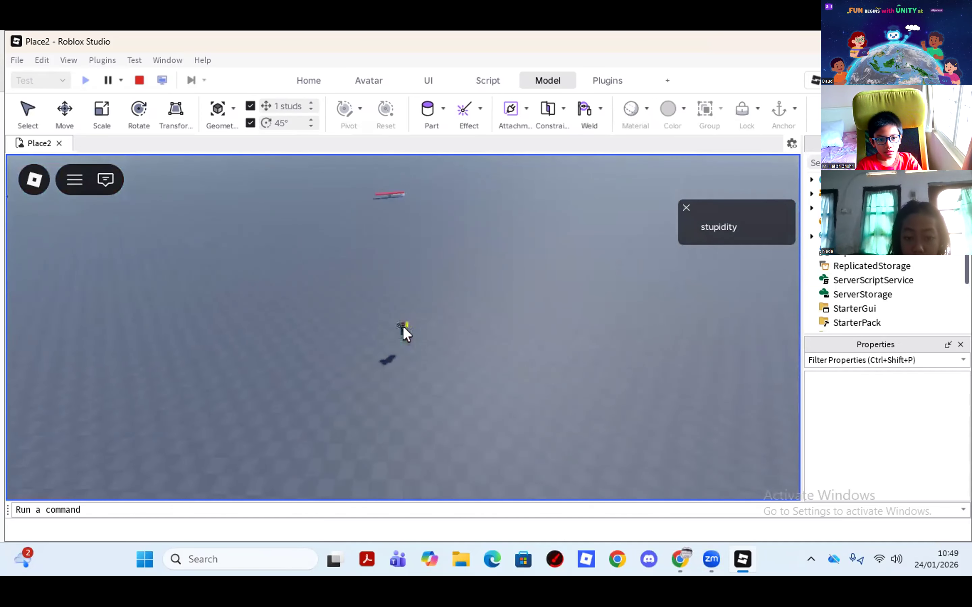
{"action": "scroll", "coordinate": [402, 325], "scroll_direction": "up", "scroll_amount": 3}
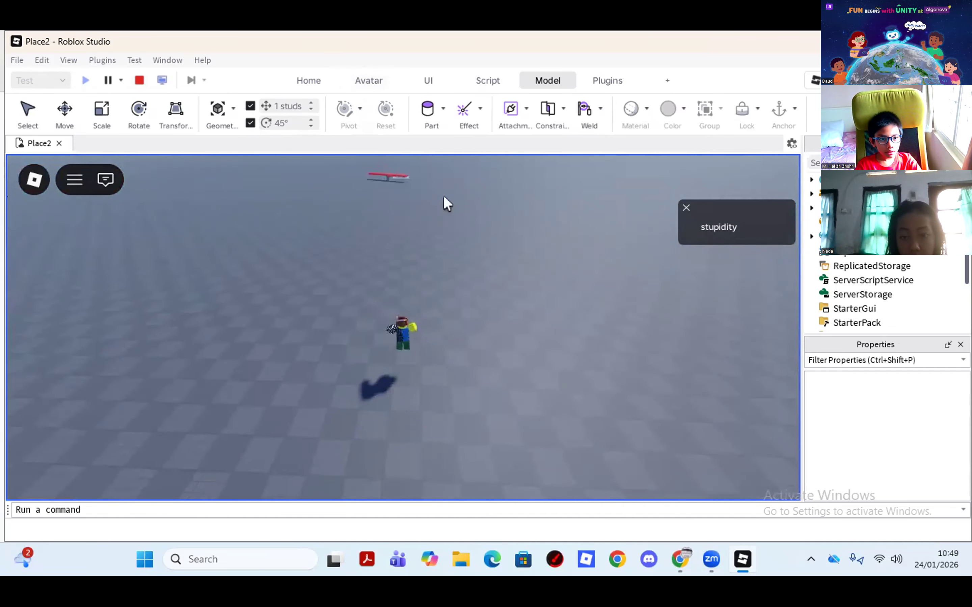
{"action": "key", "text": "space"}
{"action": "key", "text": "space"}
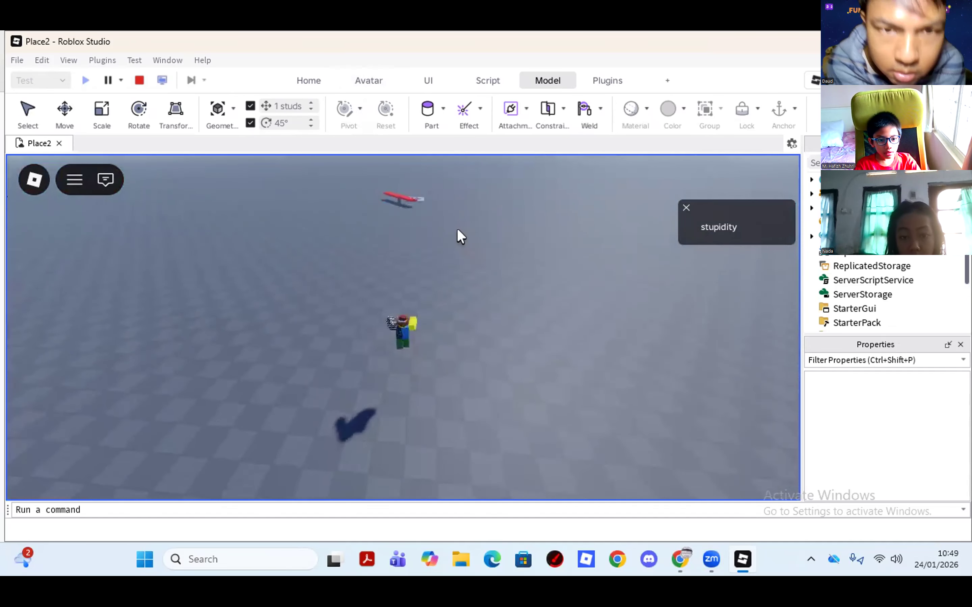
{"action": "key", "text": "space"}
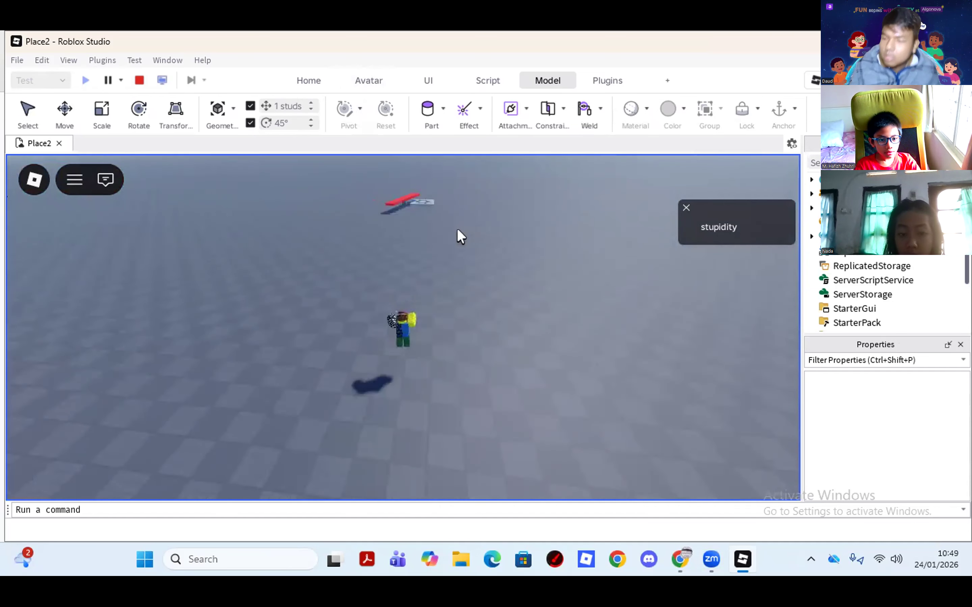
{"action": "right_click_drag", "start_coordinate": [448, 225], "coordinate": [392, 218]}
{"action": "left_click", "coordinate": [139, 80]}
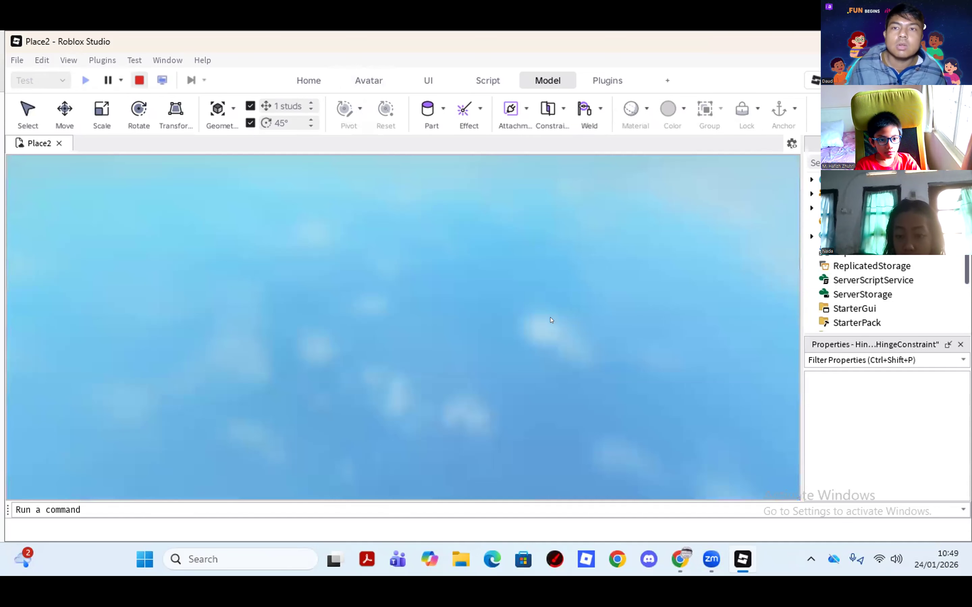
Set the HingeConstraint's motor AngularVelocity to 10
{"action": "scroll", "coordinate": [638, 262], "scroll_direction": "down", "scroll_amount": 3}
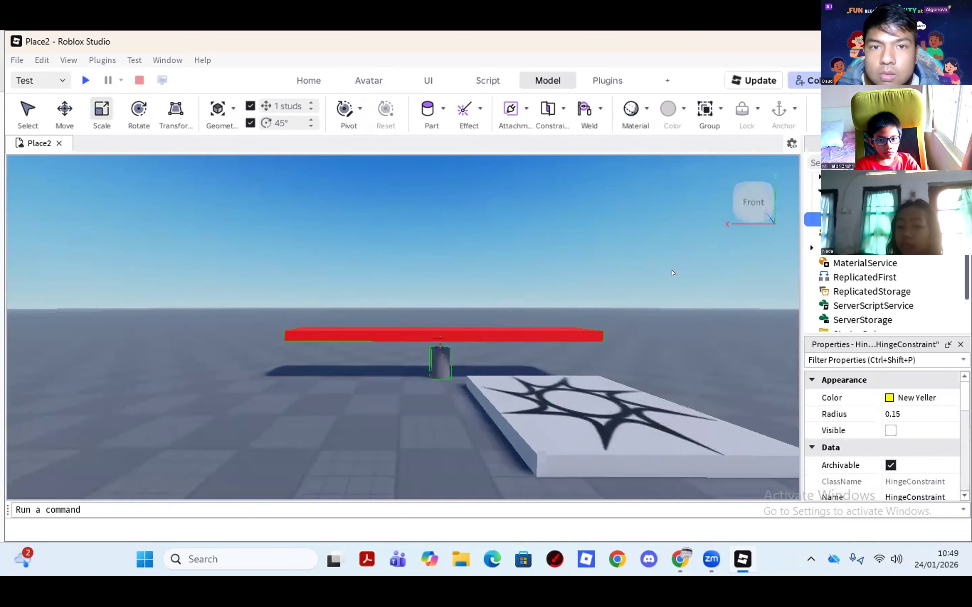
{"action": "scroll", "coordinate": [870, 422], "scroll_direction": "down", "scroll_amount": 5}
{"action": "scroll", "coordinate": [870, 421], "scroll_direction": "down", "scroll_amount": 4}
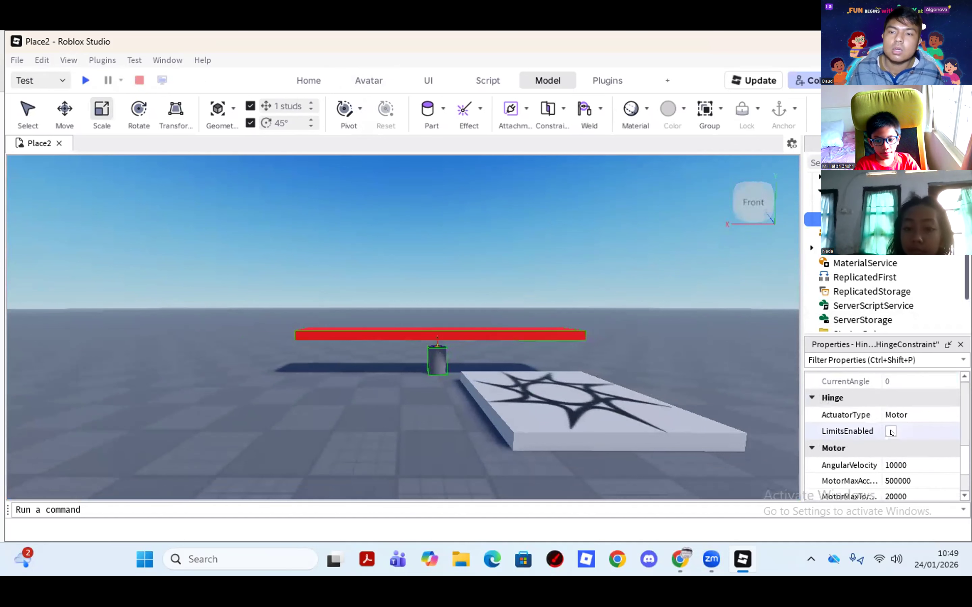
{"action": "left_click", "coordinate": [892, 416]}
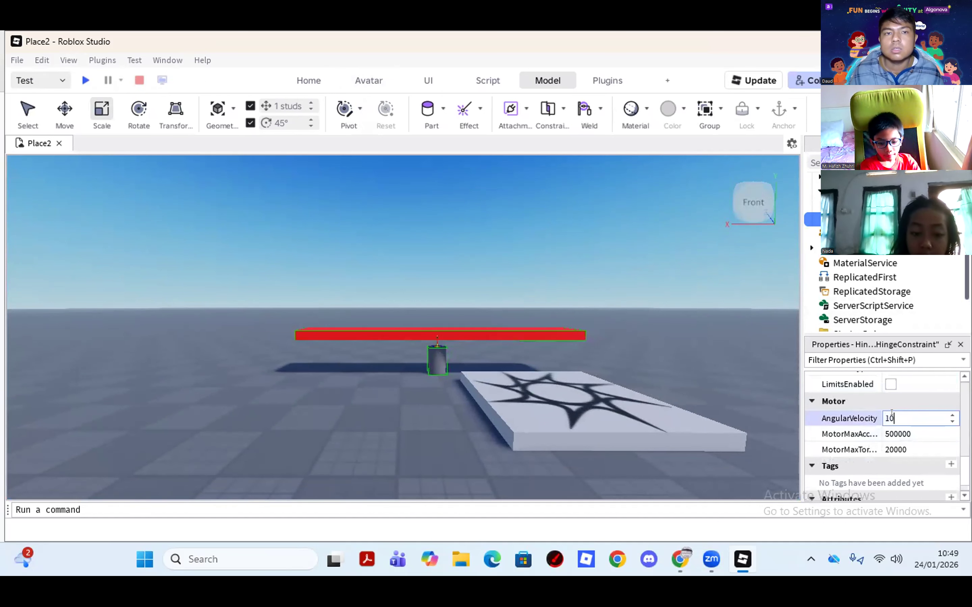
{"action": "left_click", "coordinate": [640, 275]}
{"action": "scroll", "coordinate": [640, 276], "scroll_direction": "up", "scroll_amount": 3}
{"action": "right_click_drag", "start_coordinate": [640, 275], "coordinate": [585, 344]}
{"action": "scroll", "coordinate": [585, 344], "scroll_direction": "up", "scroll_amount": 2}
{"action": "scroll", "coordinate": [585, 345], "scroll_direction": "down", "scroll_amount": 3}
{"action": "left_click_drag", "start_coordinate": [418, 266], "coordinate": [523, 365]}
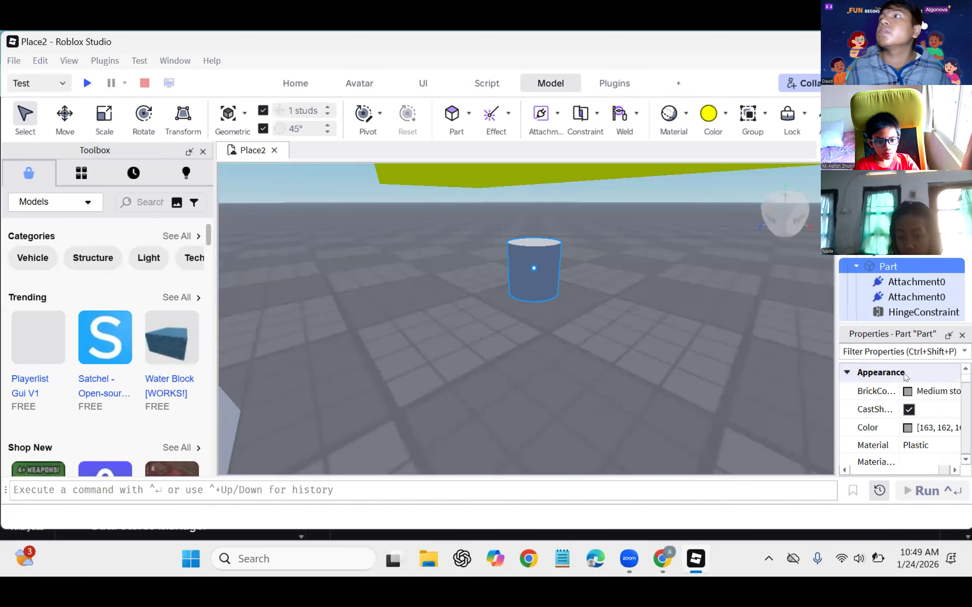
Review the grey cylinder's properties from Appearance through Transform, Pivot and Behavior down to the assembly values and tags
{"action": "scroll", "coordinate": [904, 376], "scroll_direction": "down", "scroll_amount": 3}
{"action": "scroll", "coordinate": [906, 377], "scroll_direction": "down", "scroll_amount": 2}
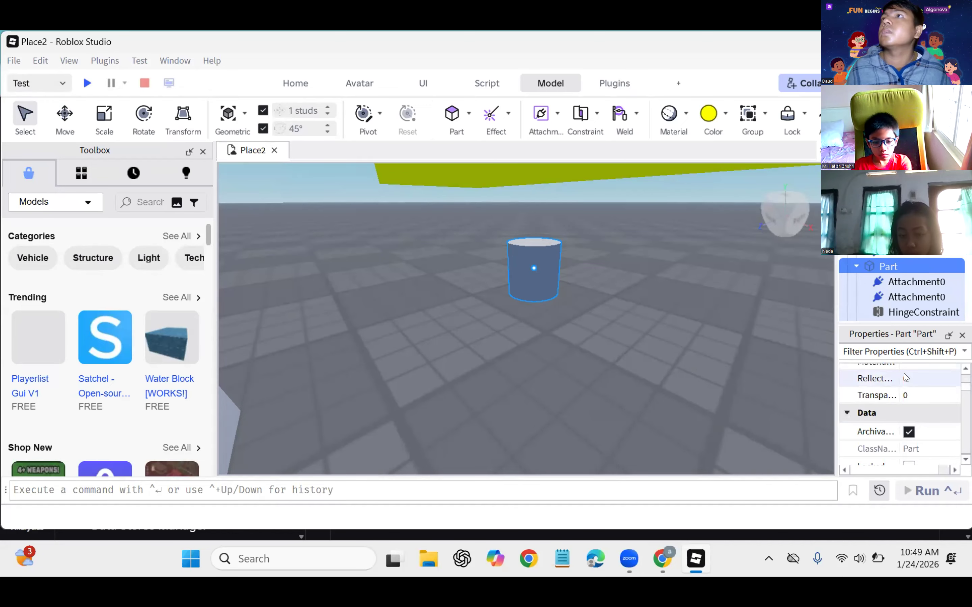
{"action": "scroll", "coordinate": [906, 377], "scroll_direction": "down", "scroll_amount": 3}
{"action": "scroll", "coordinate": [905, 379], "scroll_direction": "down", "scroll_amount": 5}
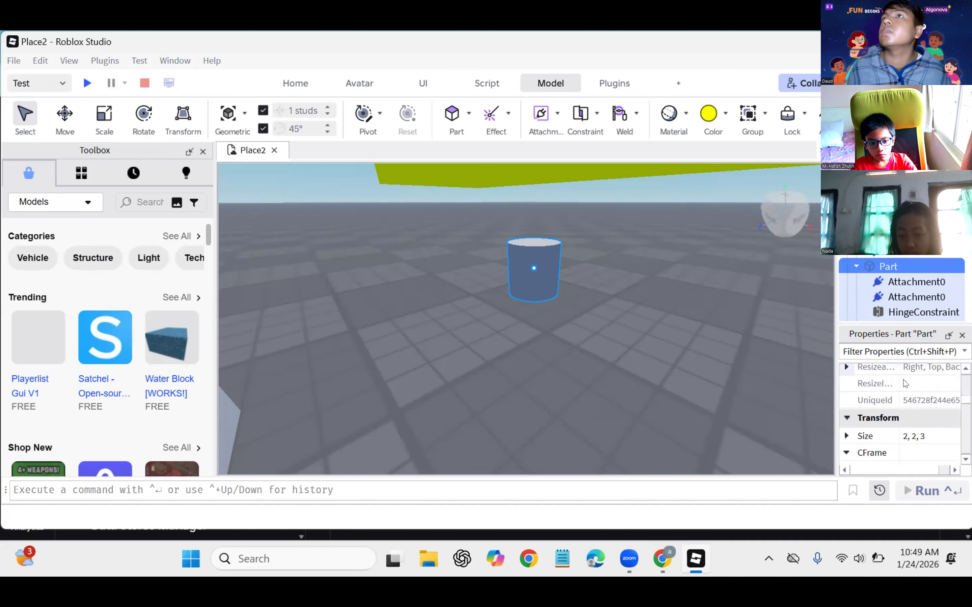
{"action": "scroll", "coordinate": [904, 401], "scroll_direction": "down", "scroll_amount": 5}
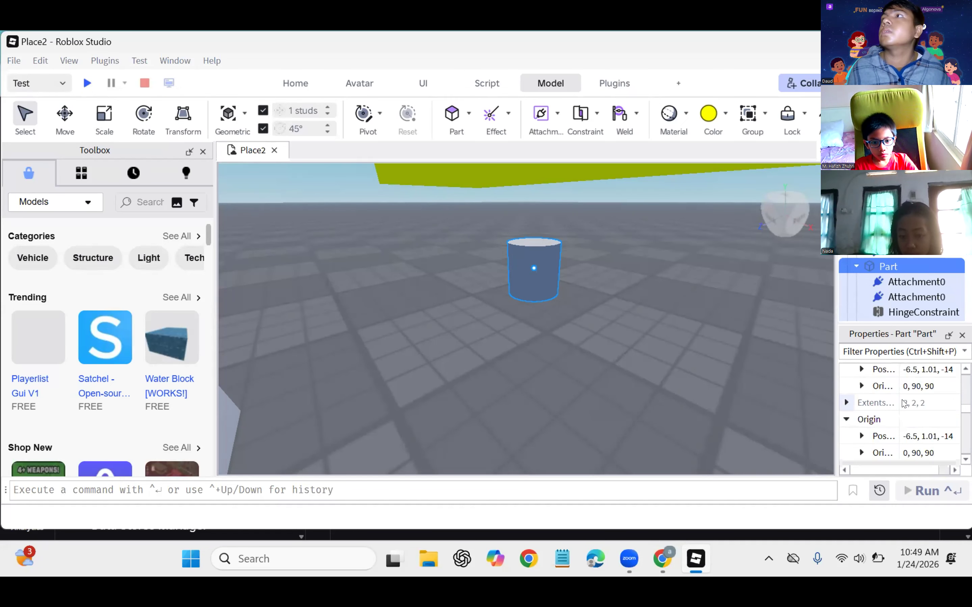
{"action": "scroll", "coordinate": [905, 404], "scroll_direction": "down", "scroll_amount": 3}
{"action": "scroll", "coordinate": [905, 403], "scroll_direction": "down", "scroll_amount": 3}
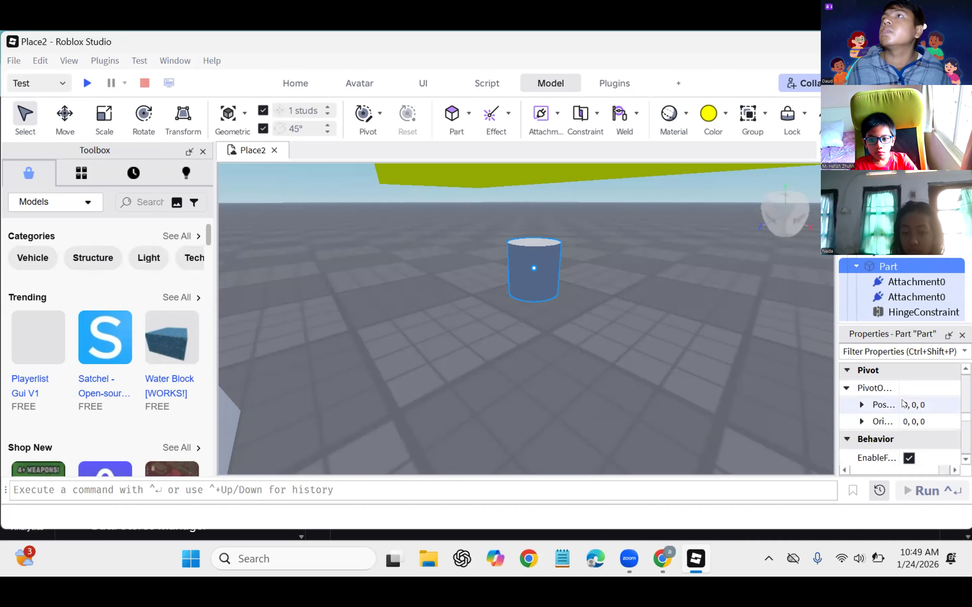
{"action": "scroll", "coordinate": [903, 403], "scroll_direction": "down", "scroll_amount": 3}
{"action": "scroll", "coordinate": [904, 402], "scroll_direction": "down", "scroll_amount": 3}
{"action": "scroll", "coordinate": [904, 408], "scroll_direction": "down", "scroll_amount": 3}
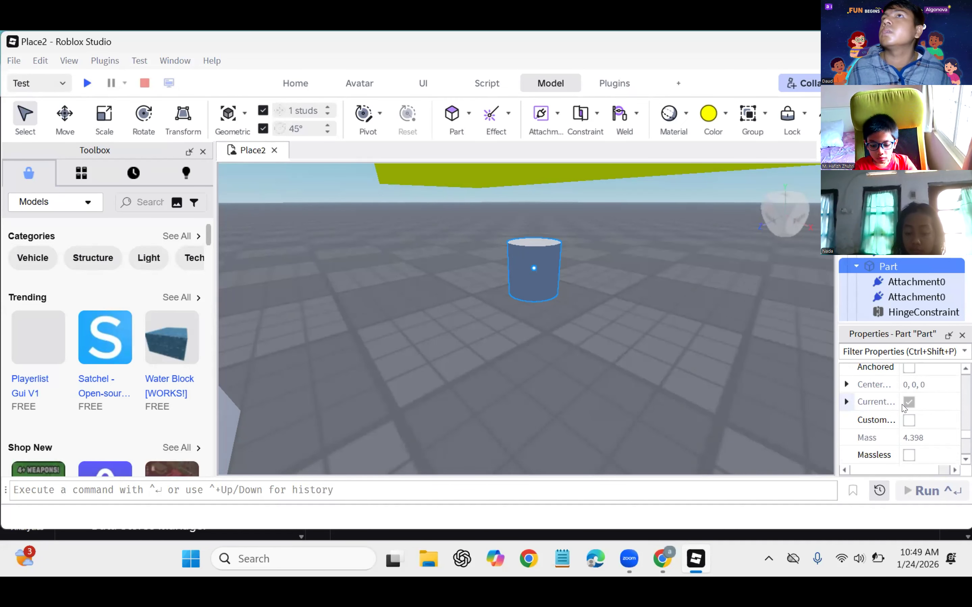
{"action": "scroll", "coordinate": [904, 408], "scroll_direction": "down", "scroll_amount": 3}
{"action": "scroll", "coordinate": [904, 408], "scroll_direction": "down", "scroll_amount": 3}
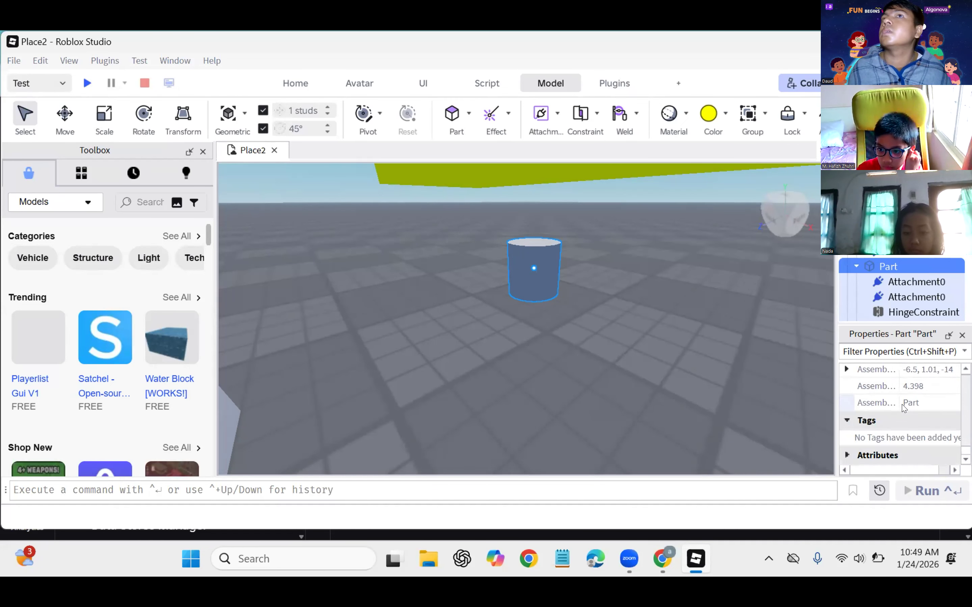
{"action": "scroll", "coordinate": [904, 407], "scroll_direction": "up", "scroll_amount": 10}
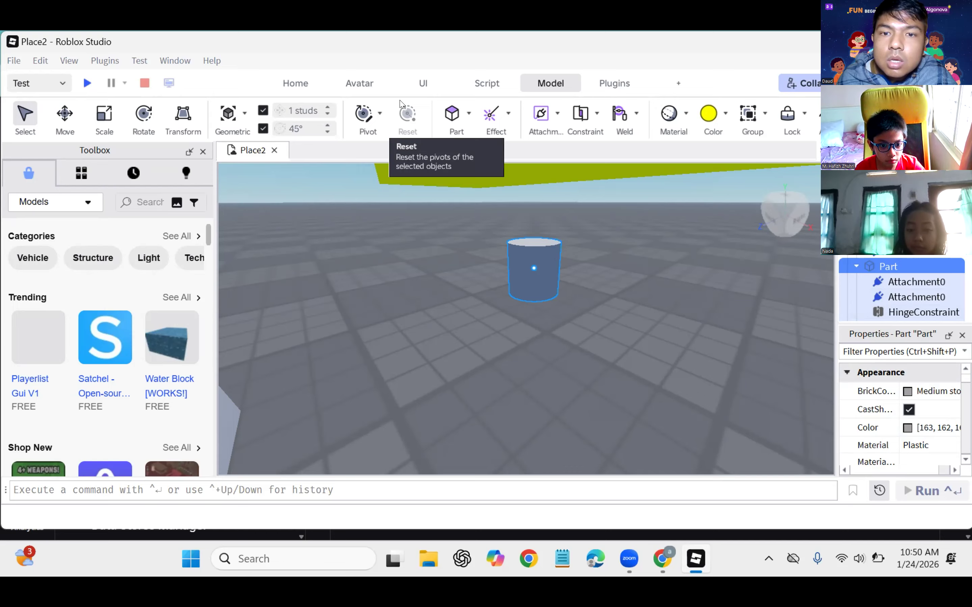
Delete the existing attachments and HingeConstraint from the yellow plank and the cylinder
{"action": "left_click", "coordinate": [887, 257]}
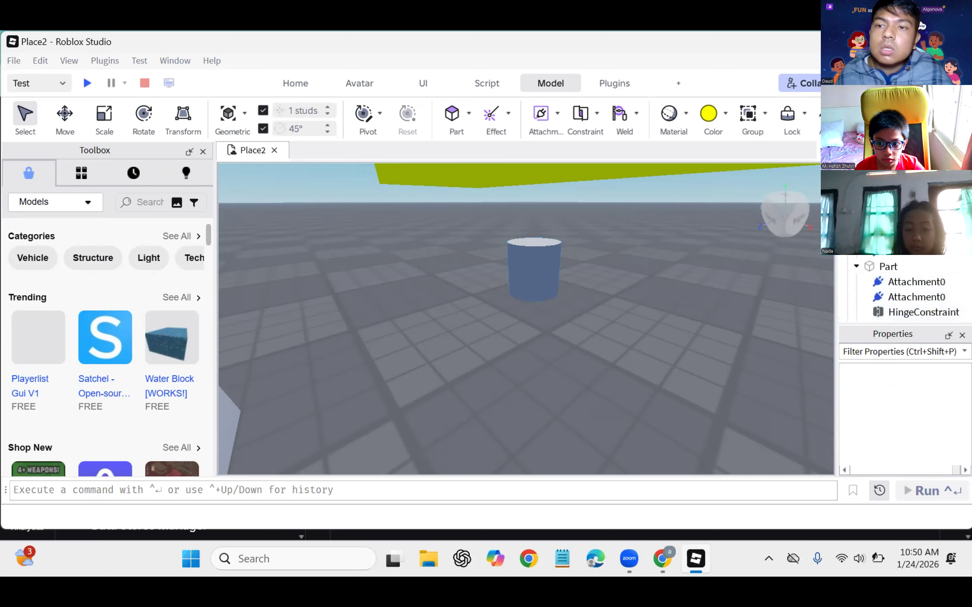
{"action": "left_click", "coordinate": [895, 296]}
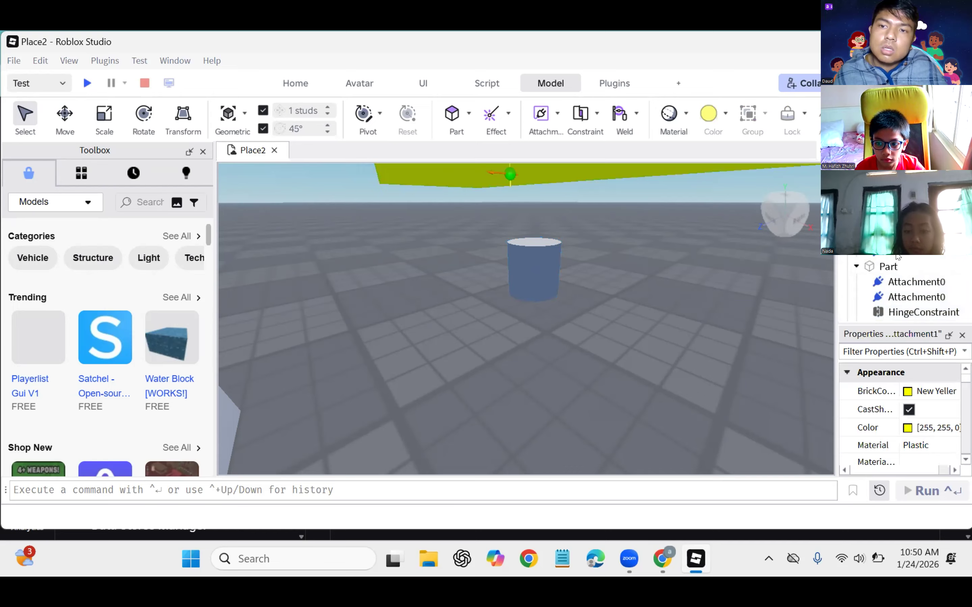
{"action": "left_click", "coordinate": [891, 286], "text": "ctrl"}
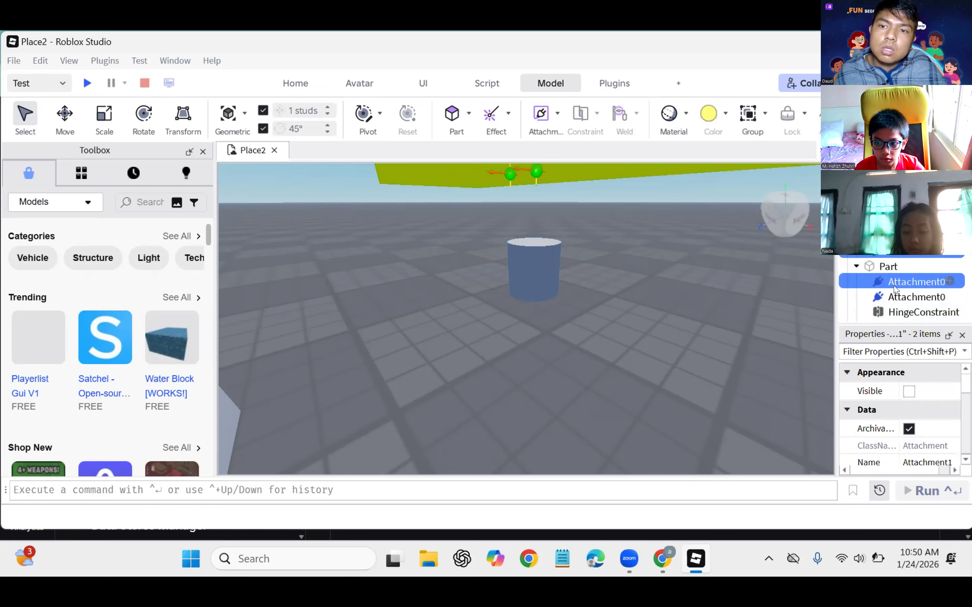
{"action": "left_click", "coordinate": [891, 297], "text": "ctrl"}
{"action": "left_click", "coordinate": [891, 313], "text": "ctrl"}
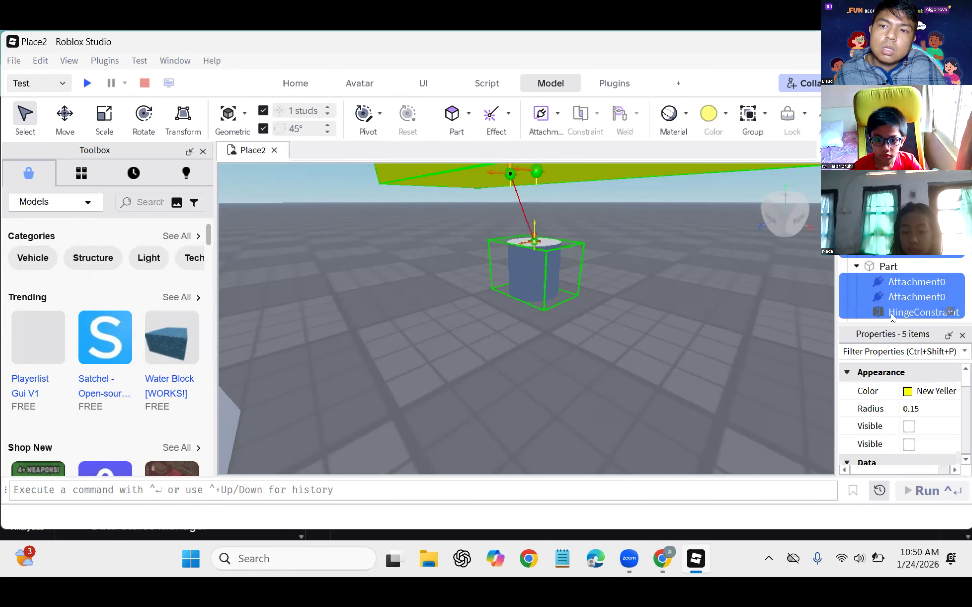
{"action": "right_click", "coordinate": [892, 314]}
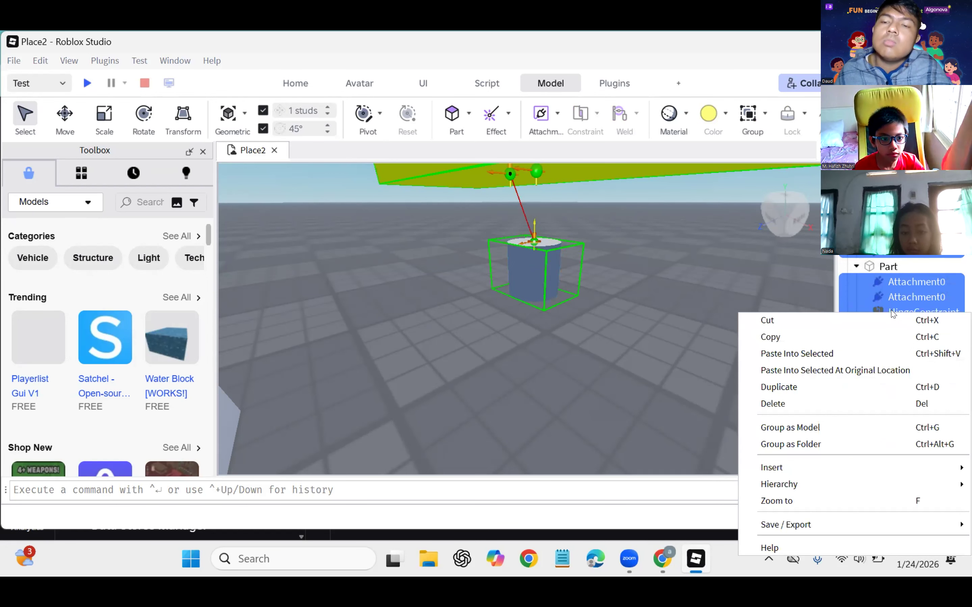
{"action": "left_click", "coordinate": [774, 404]}
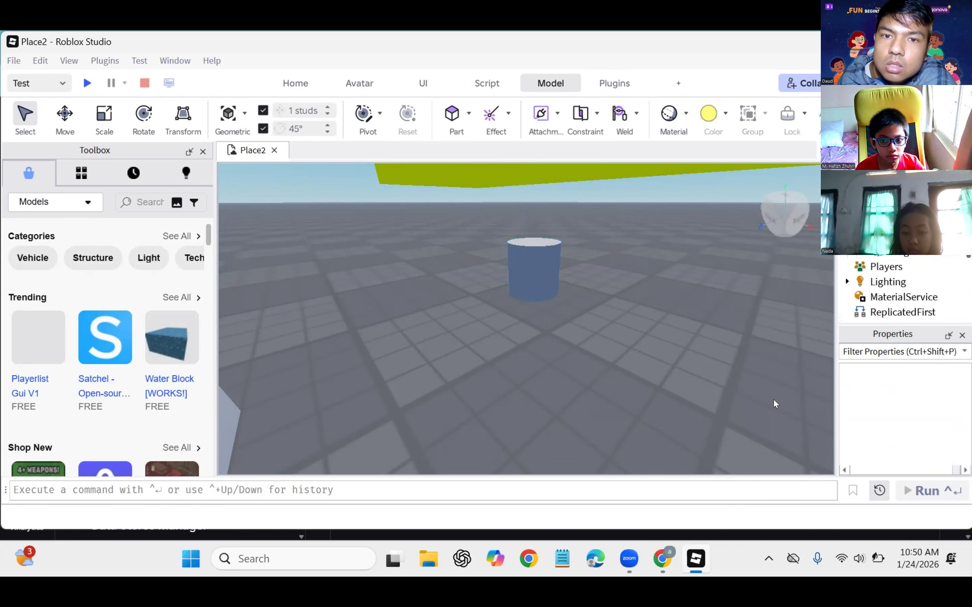
{"action": "left_click", "coordinate": [910, 257]}
{"action": "key", "text": "Delete"}
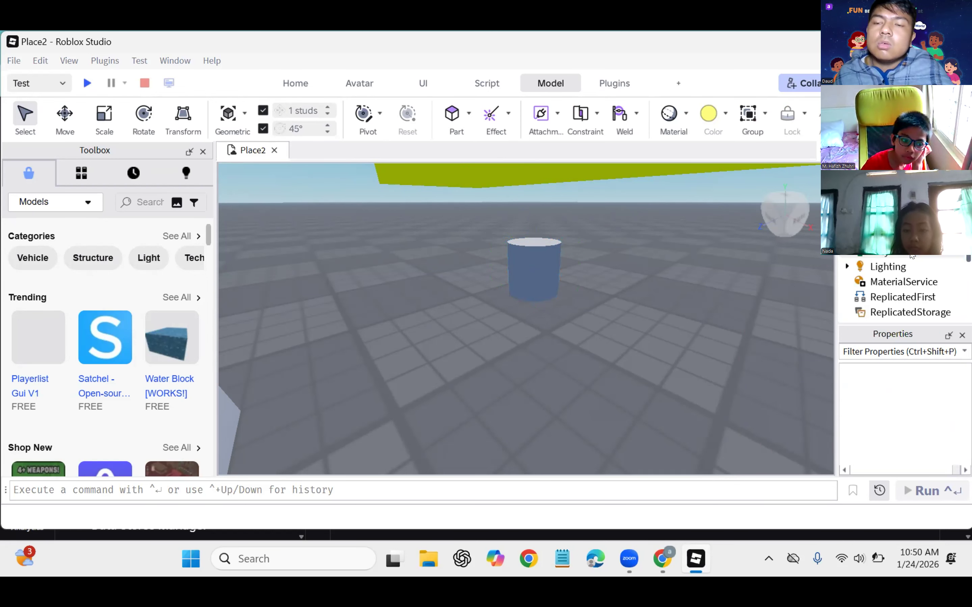
Create a Hinge constraint from the centre of the cylinder's top face to the underside of the yellow plank directly above
{"action": "left_click", "coordinate": [533, 268]}
{"action": "left_click", "coordinate": [522, 175]}
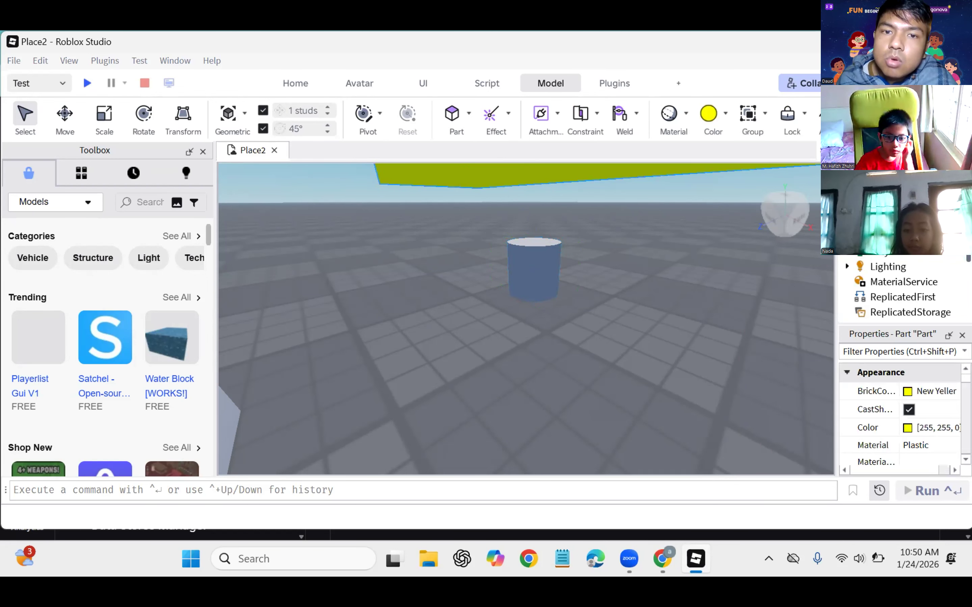
{"action": "left_click", "coordinate": [534, 269]}
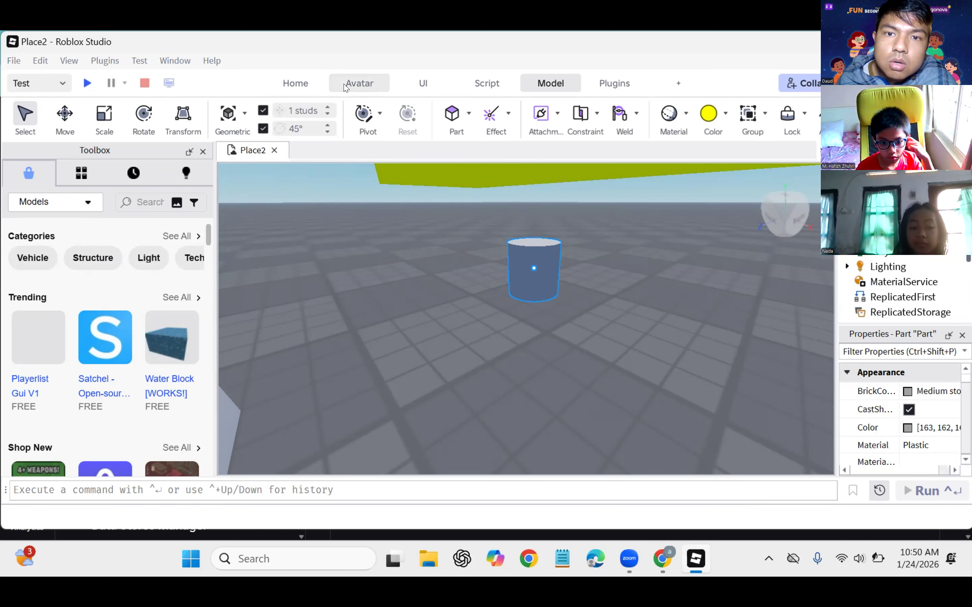
{"action": "left_click", "coordinate": [597, 113]}
{"action": "left_click", "coordinate": [600, 277]}
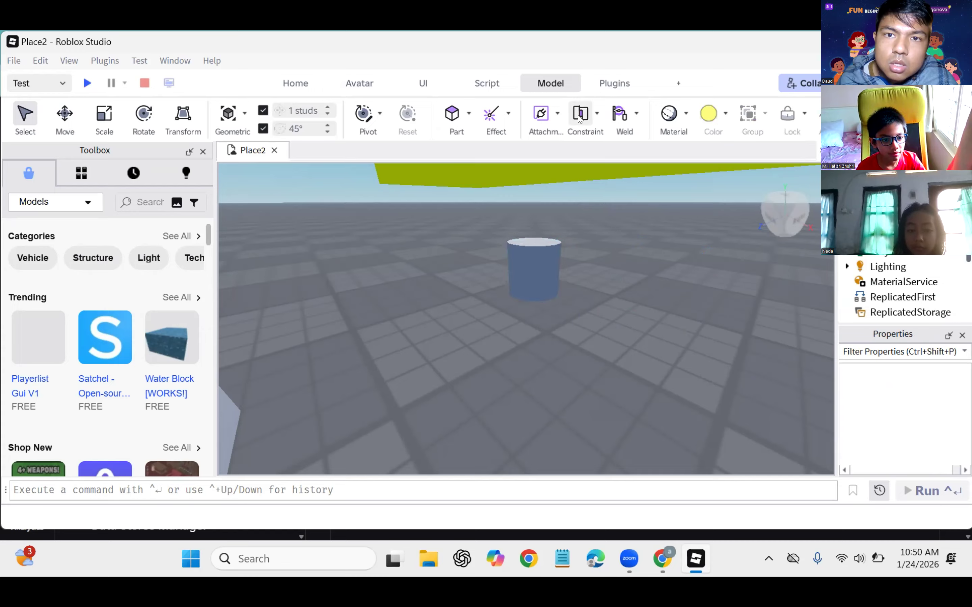
{"action": "left_click", "coordinate": [533, 239]}
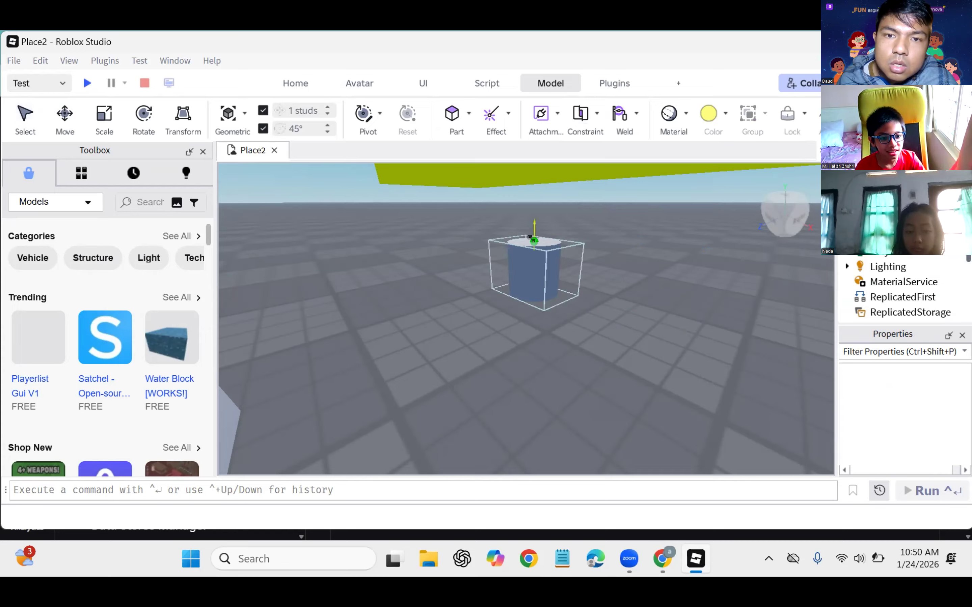
{"action": "left_click", "coordinate": [541, 173]}
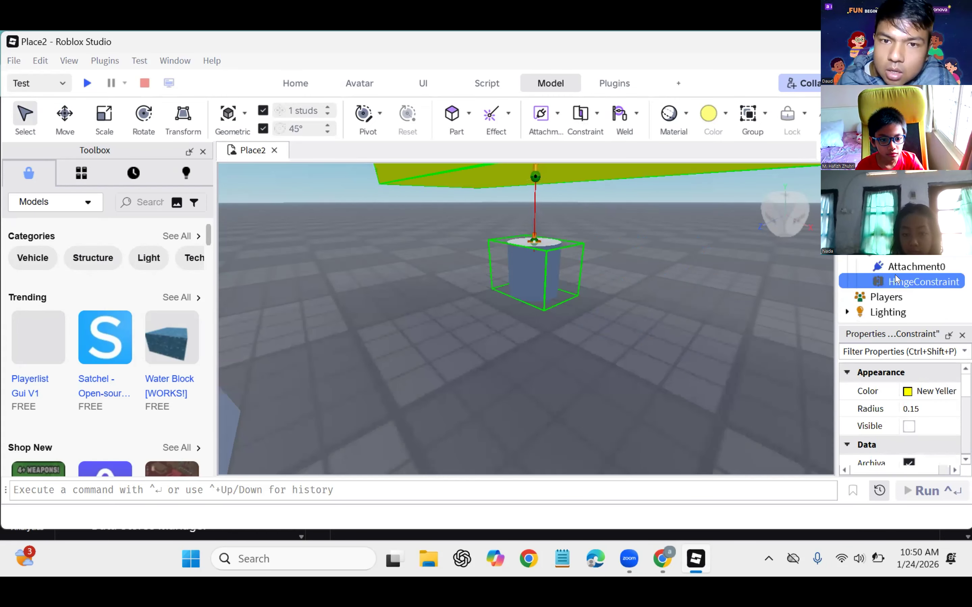
Widen the Explorer and Properties area and set the new HingeConstraint's ActuatorType to Motor
{"action": "left_click", "coordinate": [512, 260]}
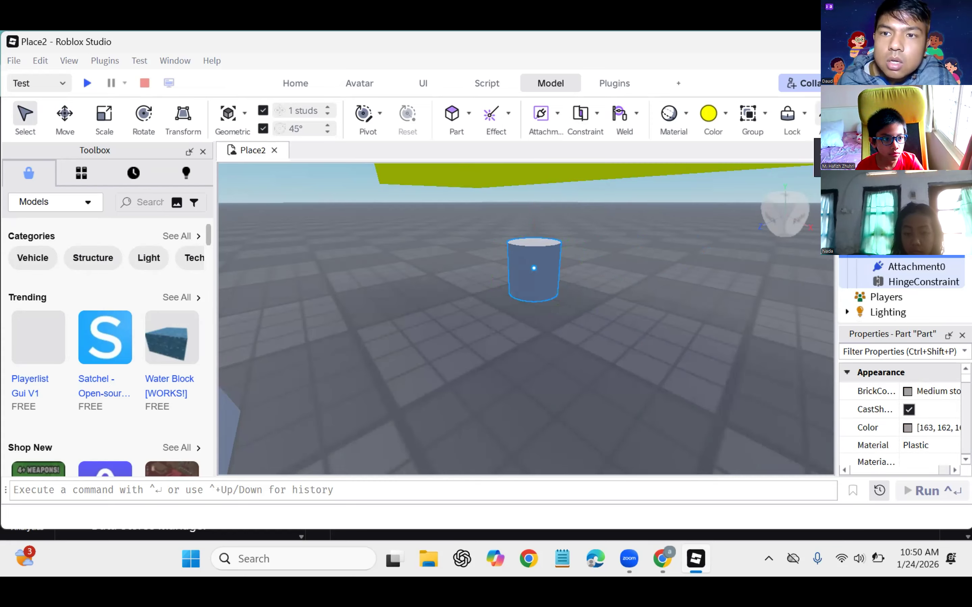
{"action": "left_click", "coordinate": [900, 282]}
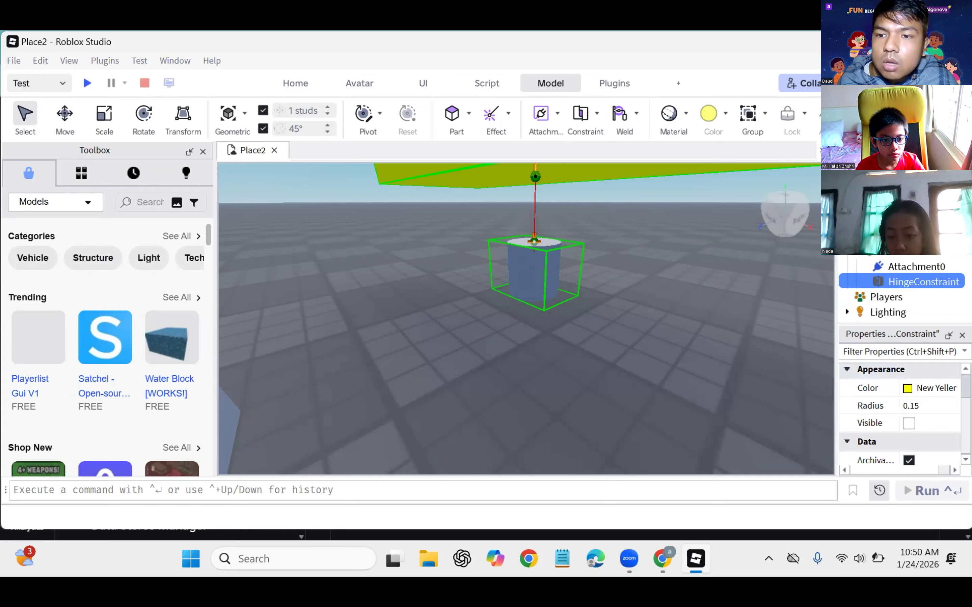
{"action": "scroll", "coordinate": [900, 413], "scroll_direction": "down", "scroll_amount": 3}
{"action": "scroll", "coordinate": [900, 414], "scroll_direction": "down", "scroll_amount": 1}
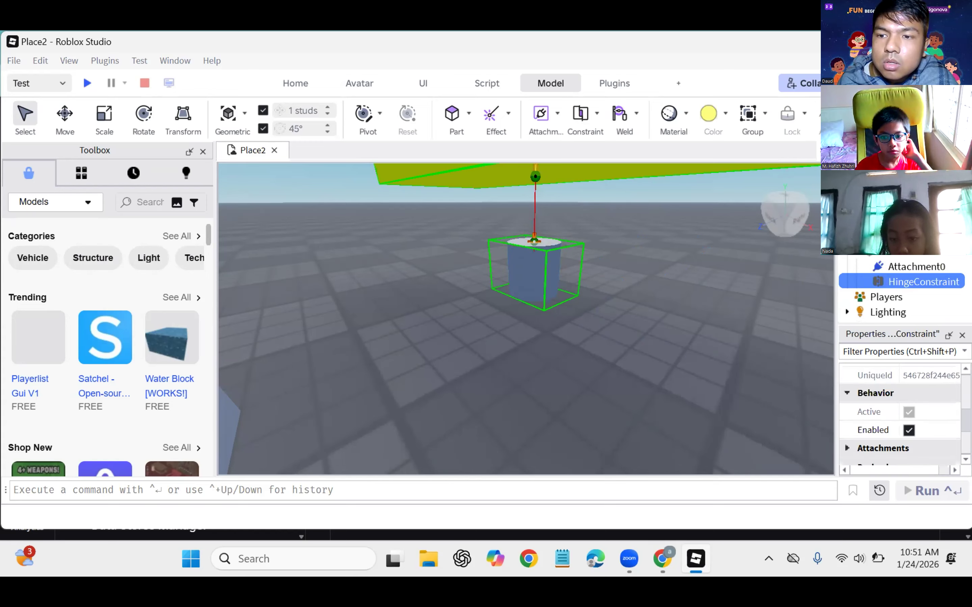
{"action": "scroll", "coordinate": [899, 414], "scroll_direction": "down", "scroll_amount": 1}
{"action": "scroll", "coordinate": [899, 414], "scroll_direction": "down", "scroll_amount": 1}
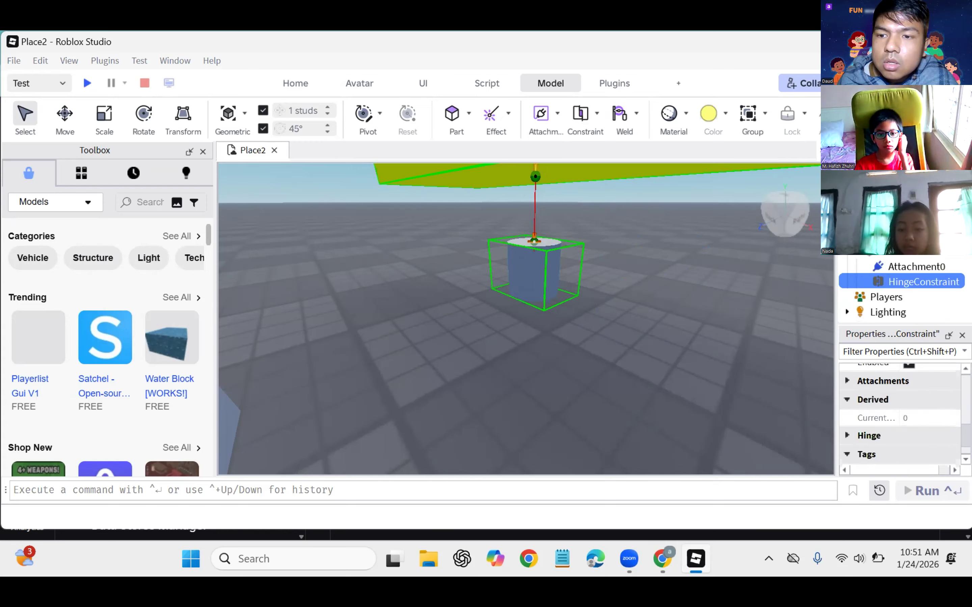
{"action": "scroll", "coordinate": [899, 414], "scroll_direction": "down", "scroll_amount": 2}
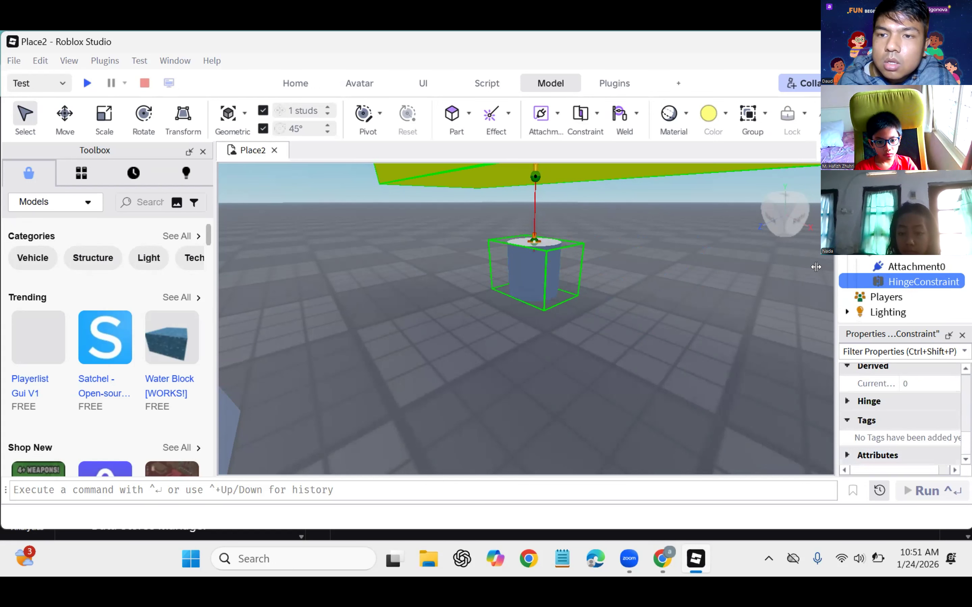
{"action": "left_click_drag", "start_coordinate": [816, 267], "coordinate": [716, 278]}
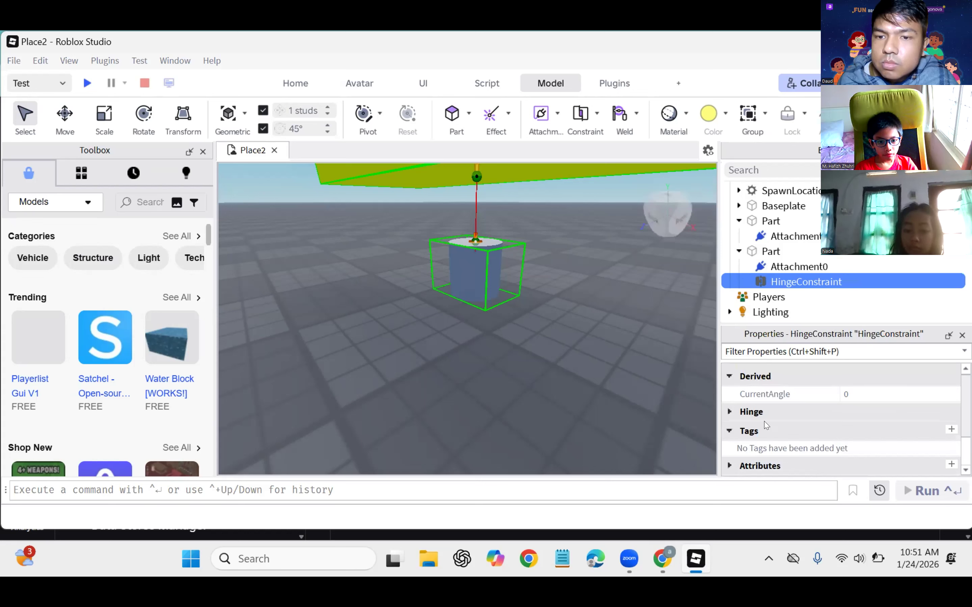
{"action": "left_click", "coordinate": [730, 412]}
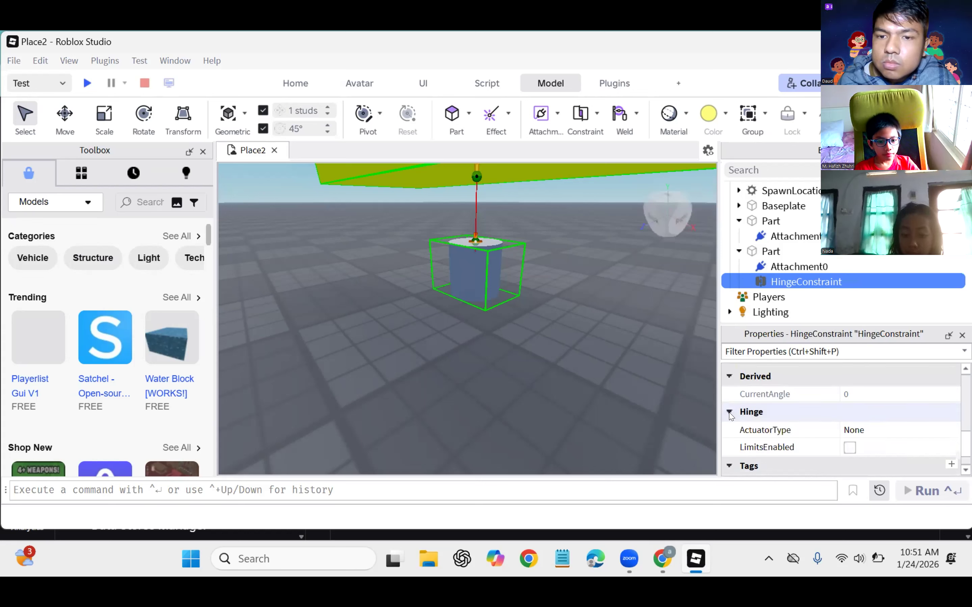
{"action": "left_click", "coordinate": [864, 432]}
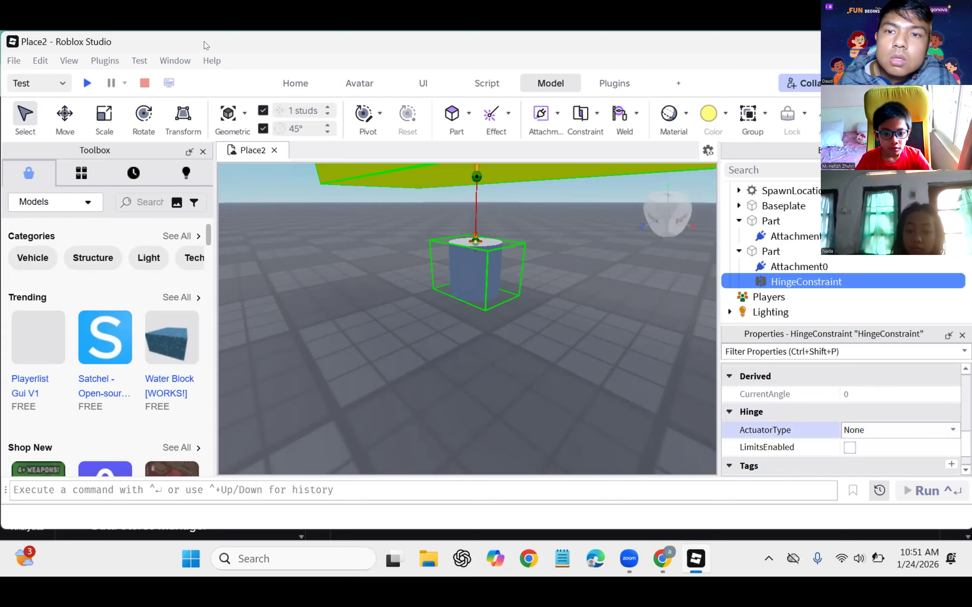
{"action": "left_click", "coordinate": [913, 432]}
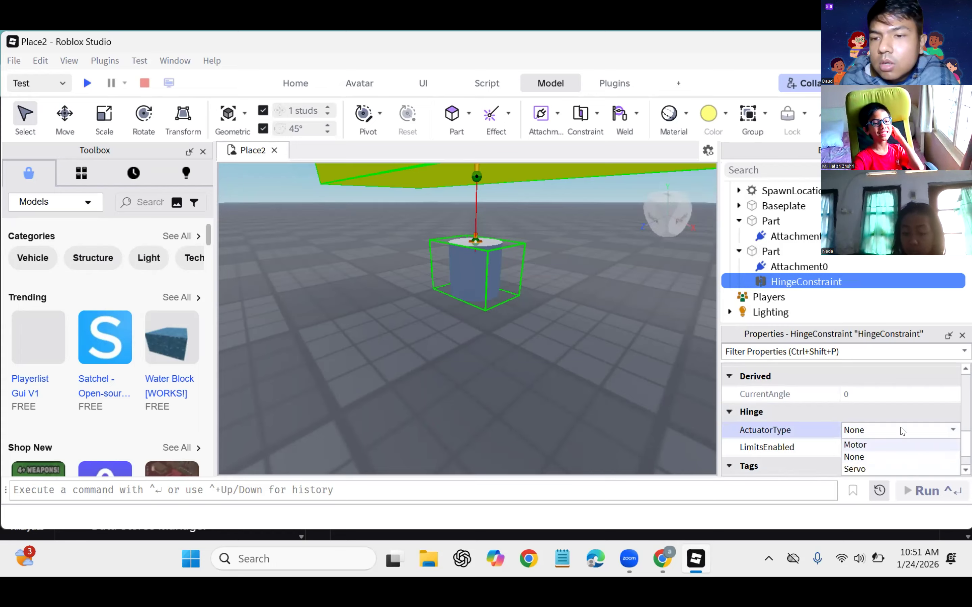
{"action": "left_click", "coordinate": [859, 445]}
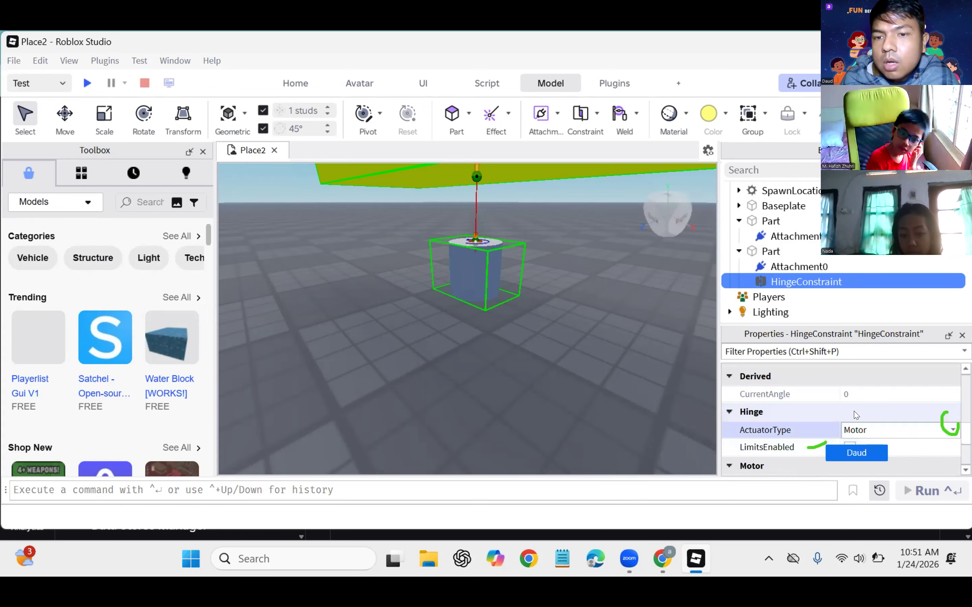
Set the new HingeConstraint's motor AngularVelocity to 10
{"action": "scroll", "coordinate": [856, 415], "scroll_direction": "down", "scroll_amount": 2}
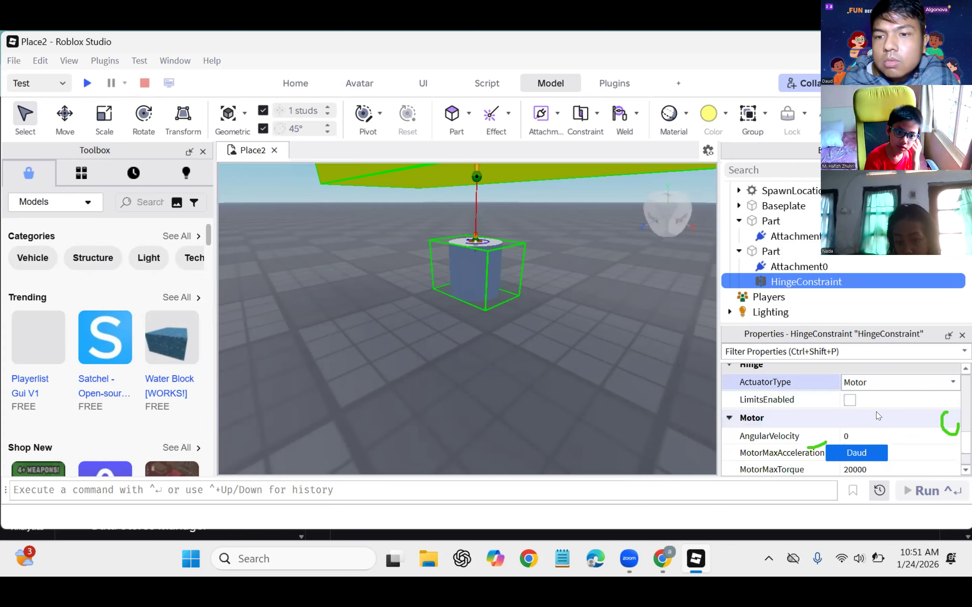
{"action": "scroll", "coordinate": [870, 422], "scroll_direction": "down", "scroll_amount": 2}
{"action": "scroll", "coordinate": [869, 433], "scroll_direction": "up", "scroll_amount": 2}
{"action": "left_click", "coordinate": [864, 426]}
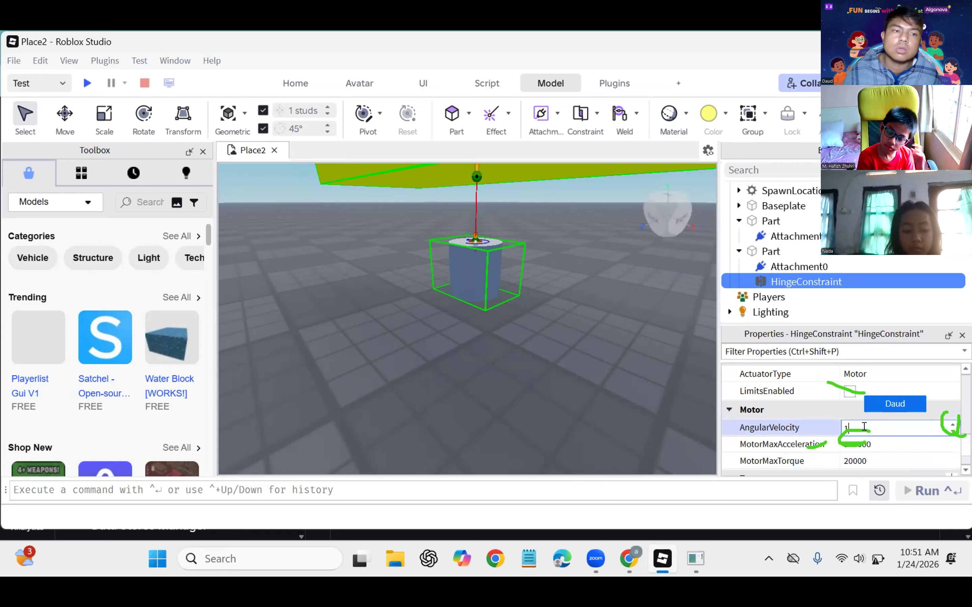
{"action": "type", "text": "10"}
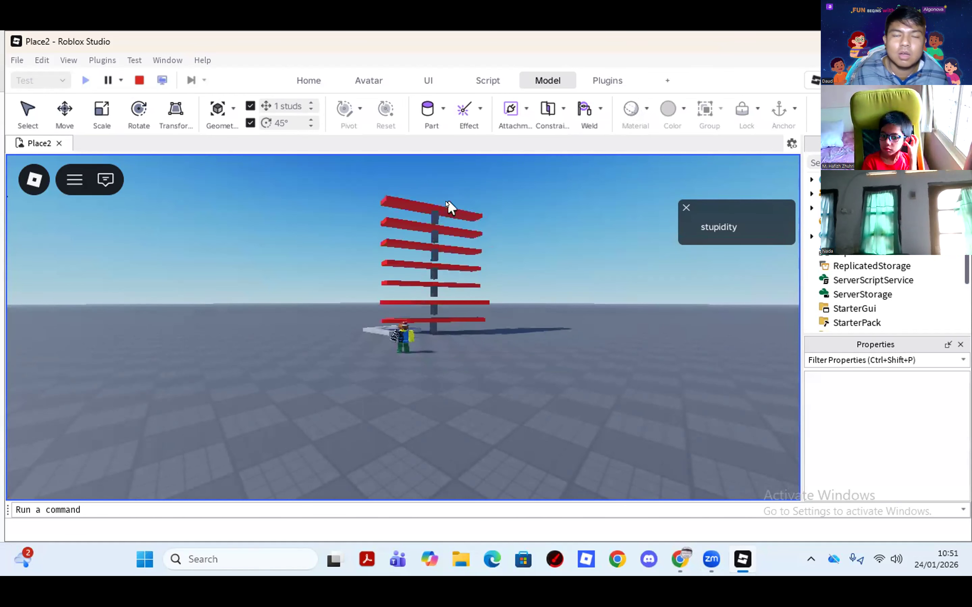
View the tower of stacked red planks around the avatar, stop the playtest, and bring the tower's base into view in the editor
{"action": "right_click_drag", "start_coordinate": [467, 277], "coordinate": [499, 298]}
{"action": "scroll", "coordinate": [468, 278], "scroll_direction": "up", "scroll_amount": 1}
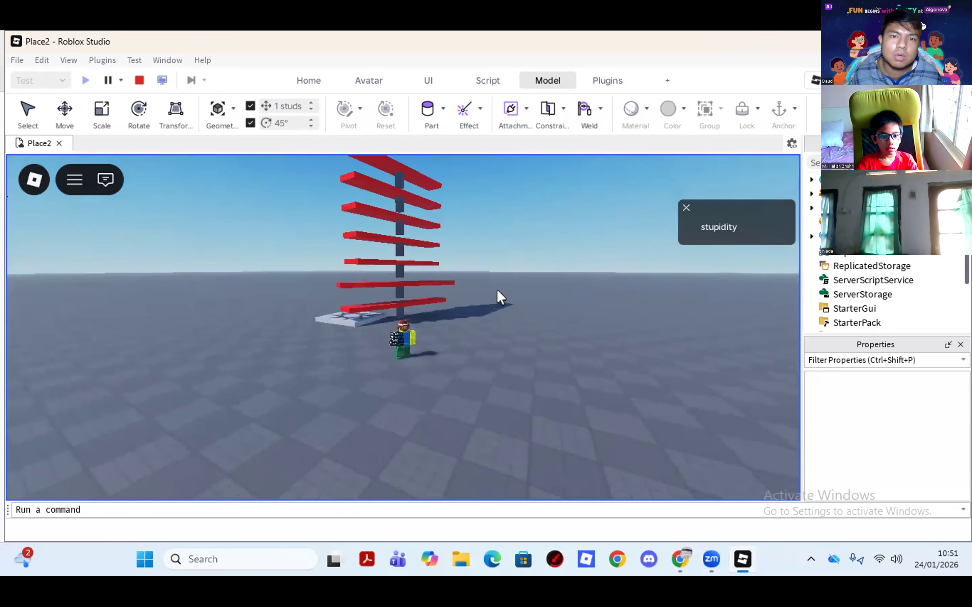
{"action": "left_click", "coordinate": [139, 80]}
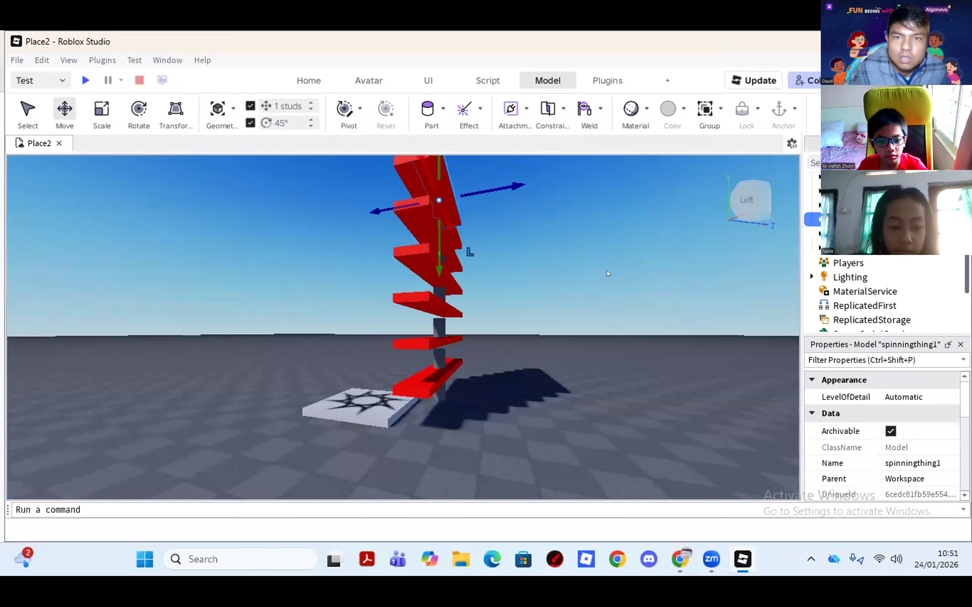
{"action": "right_click_drag", "start_coordinate": [608, 274], "coordinate": [607, 275]}
{"action": "key", "text": "s"}
{"action": "key", "text": "w"}
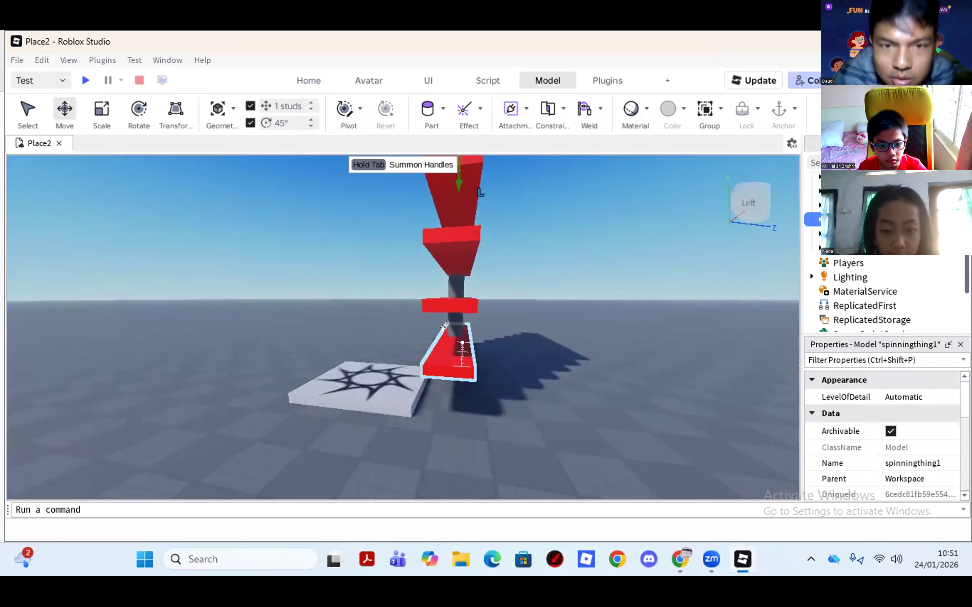
{"action": "left_click", "coordinate": [462, 347]}
{"action": "key", "text": "a"}
{"action": "key", "text": "d"}
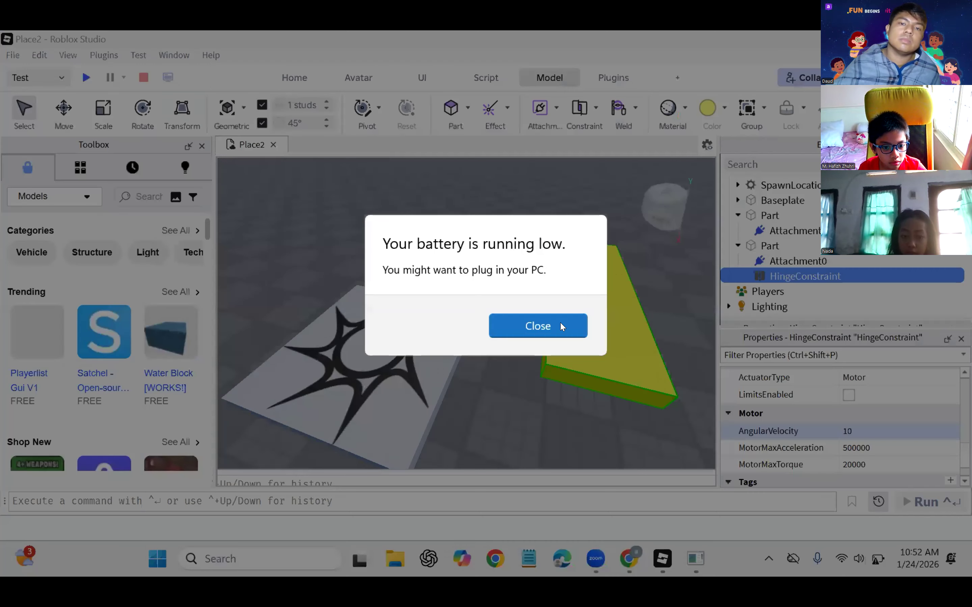
Insert a cylinder part on the empty ground away from the yellow plank and spawn pad
{"action": "left_click", "coordinate": [559, 324]}
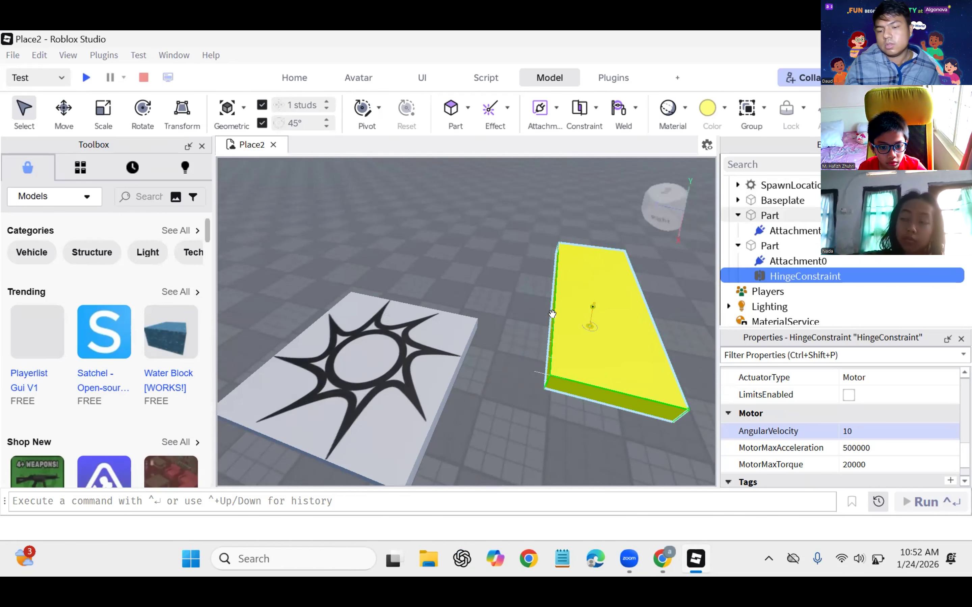
{"action": "scroll", "coordinate": [428, 245], "scroll_direction": "down", "scroll_amount": 3}
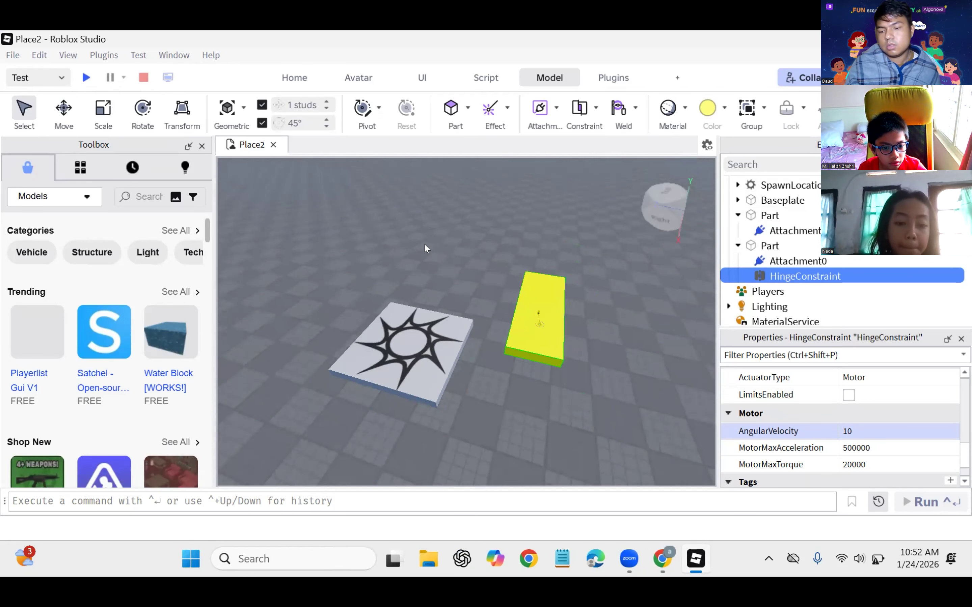
{"action": "mouse_move", "coordinate": [422, 262]}
{"action": "right_mouse_down"}
{"action": "mouse_move", "coordinate": [438, 264]}
{"action": "mouse_move", "coordinate": [407, 266]}
{"action": "right_mouse_up"}
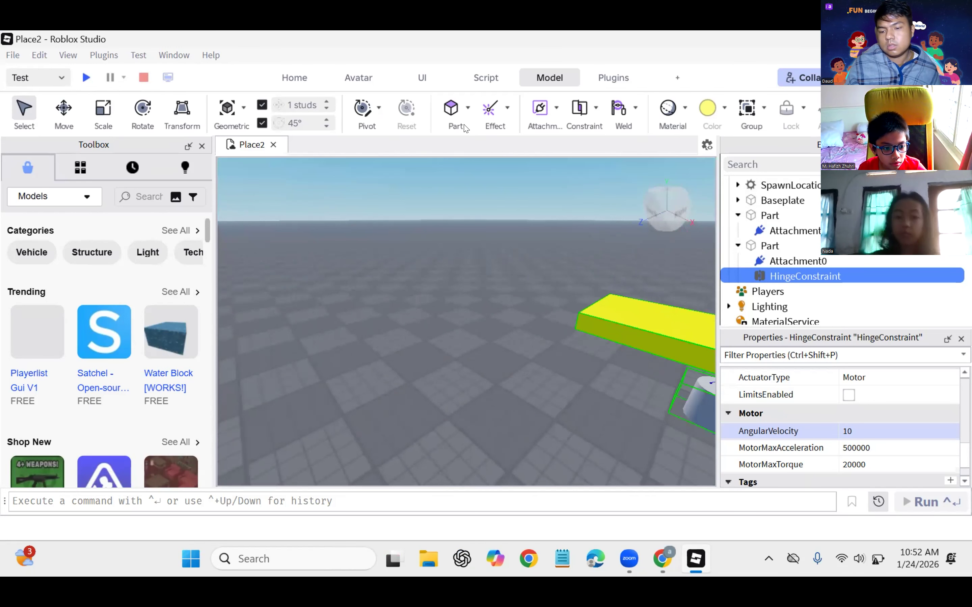
{"action": "key", "text": "w"}
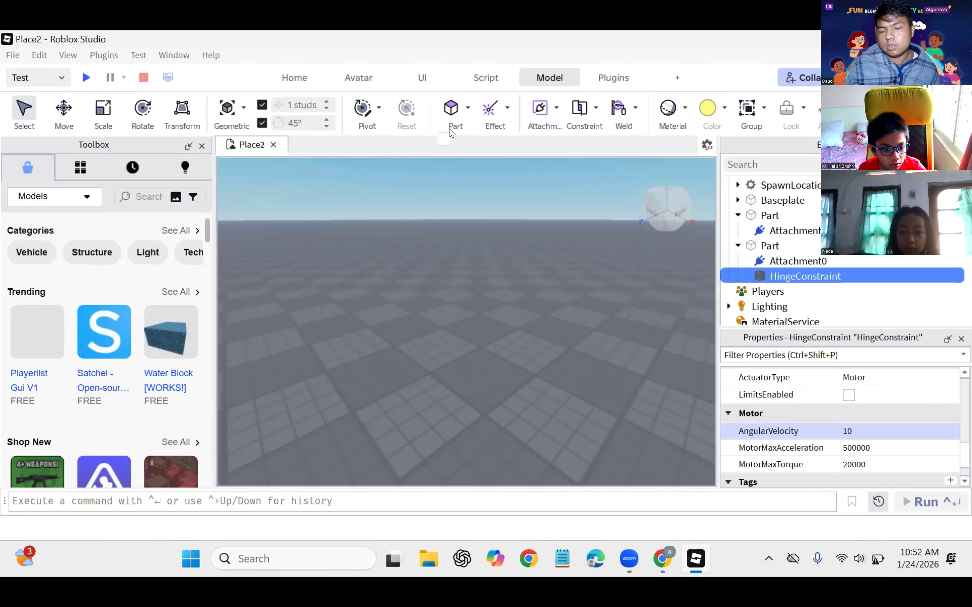
{"action": "left_click", "coordinate": [467, 108]}
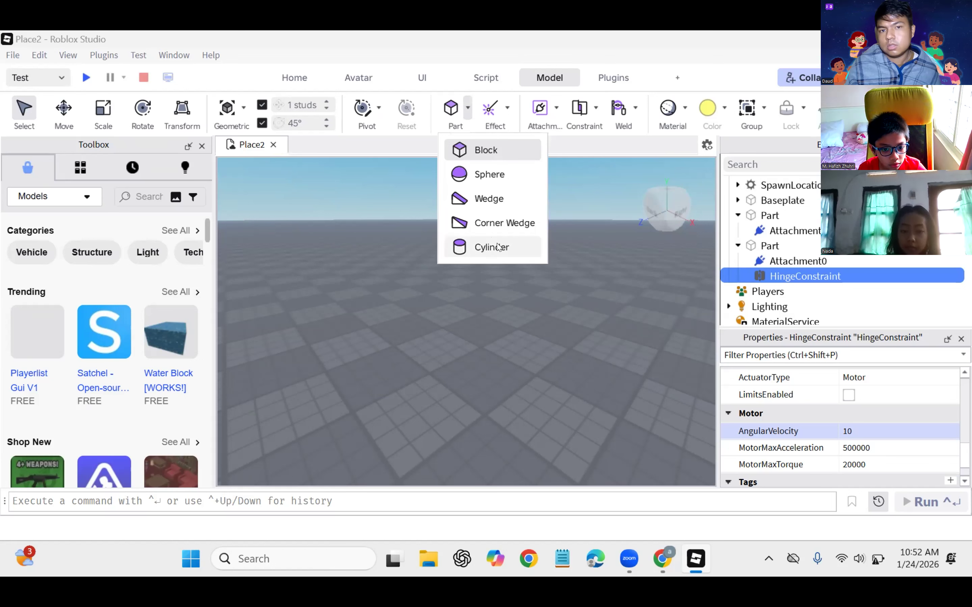
{"action": "left_click", "coordinate": [519, 246]}
{"action": "right_click_drag", "start_coordinate": [543, 238], "coordinate": [531, 232]}
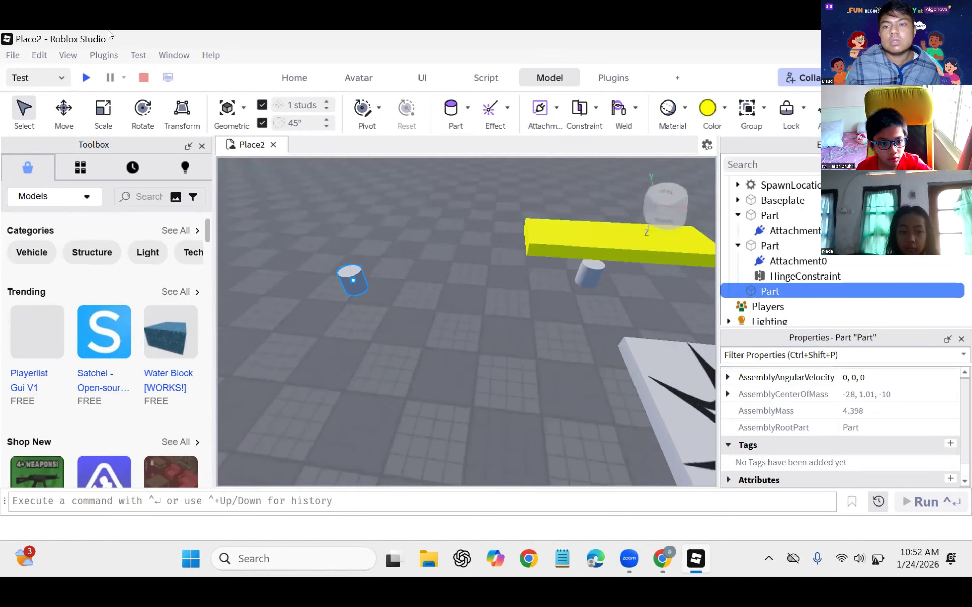
Playtest the place and examine the yellow plank rotating on its cylinder from the avatar's viewpoint
{"action": "left_click", "coordinate": [104, 74]}
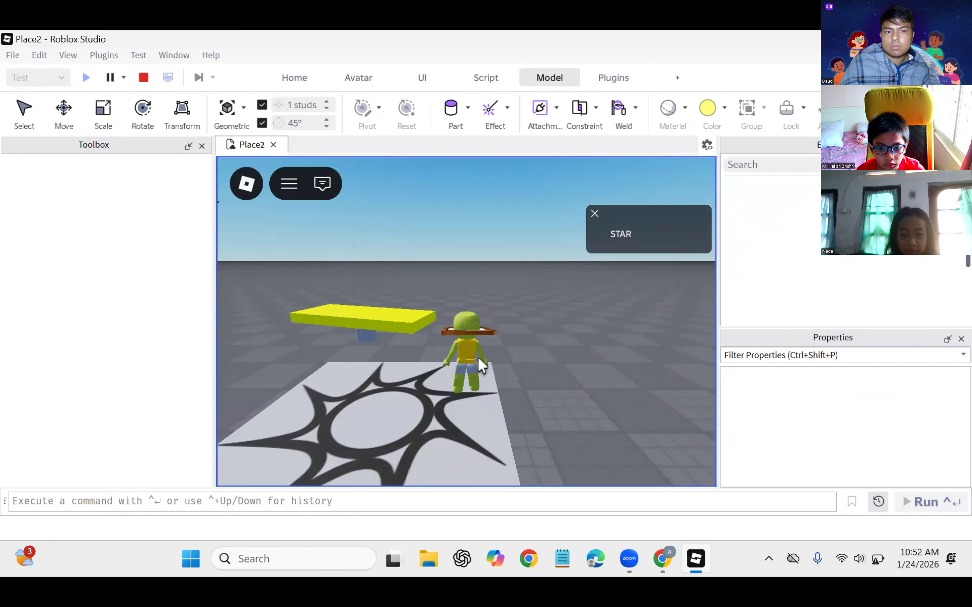
{"action": "scroll", "coordinate": [450, 304], "scroll_direction": "up", "scroll_amount": 2}
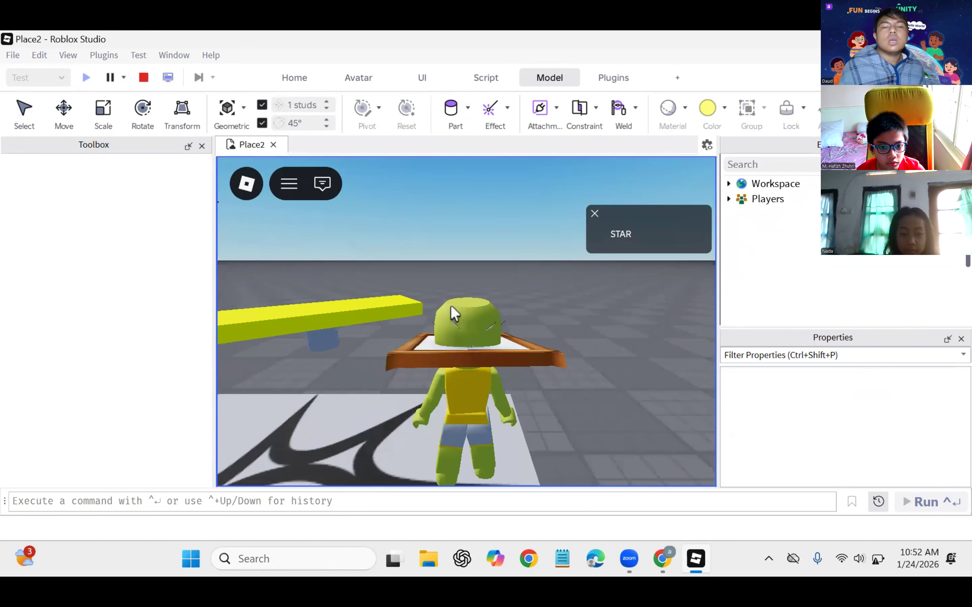
{"action": "scroll", "coordinate": [450, 304], "scroll_direction": "up", "scroll_amount": 3}
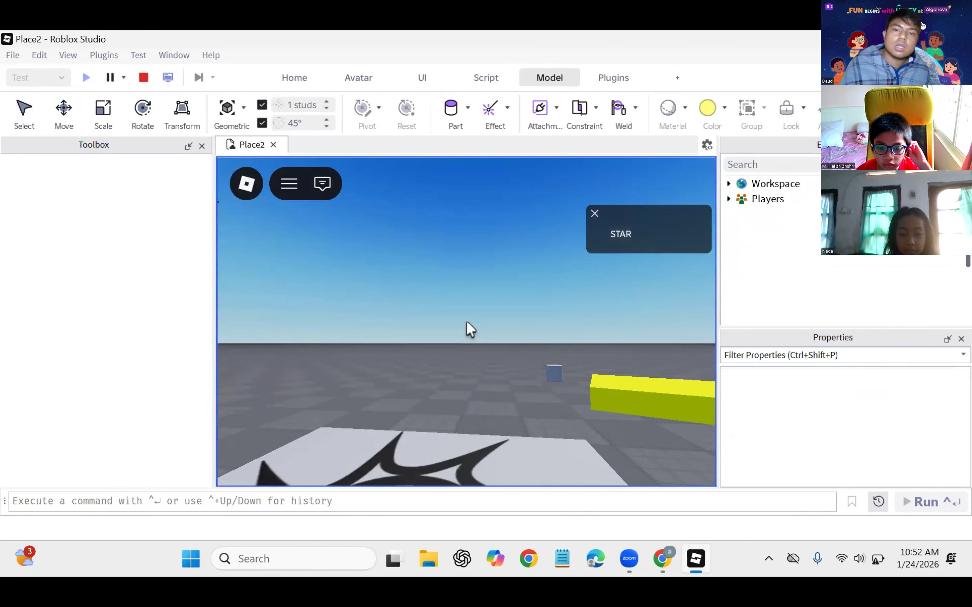
{"action": "key", "text": "s"}
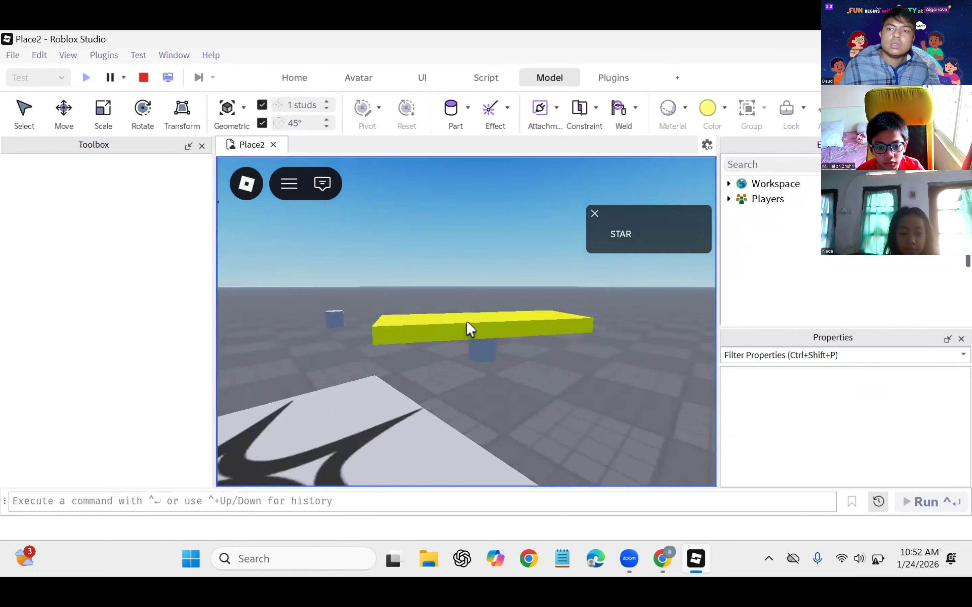
{"action": "key", "text": "w"}
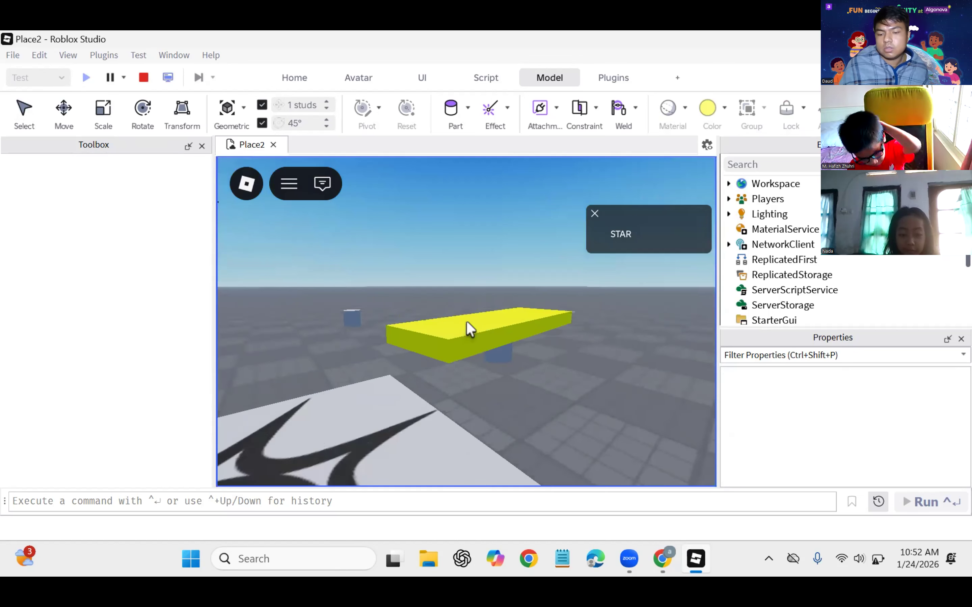
{"action": "scroll", "coordinate": [466, 321], "scroll_direction": "down", "scroll_amount": 3}
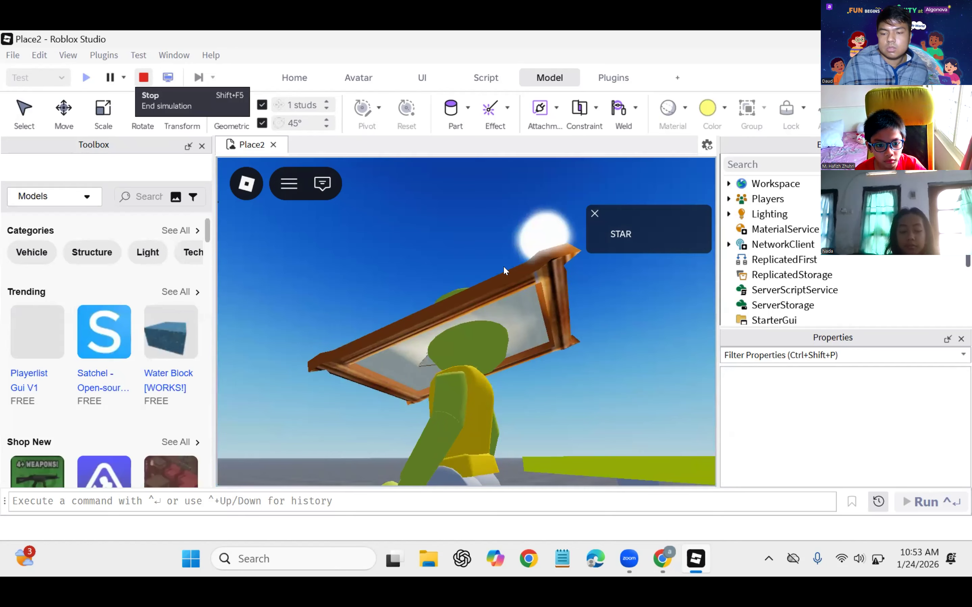
{"action": "left_click", "coordinate": [491, 275]}
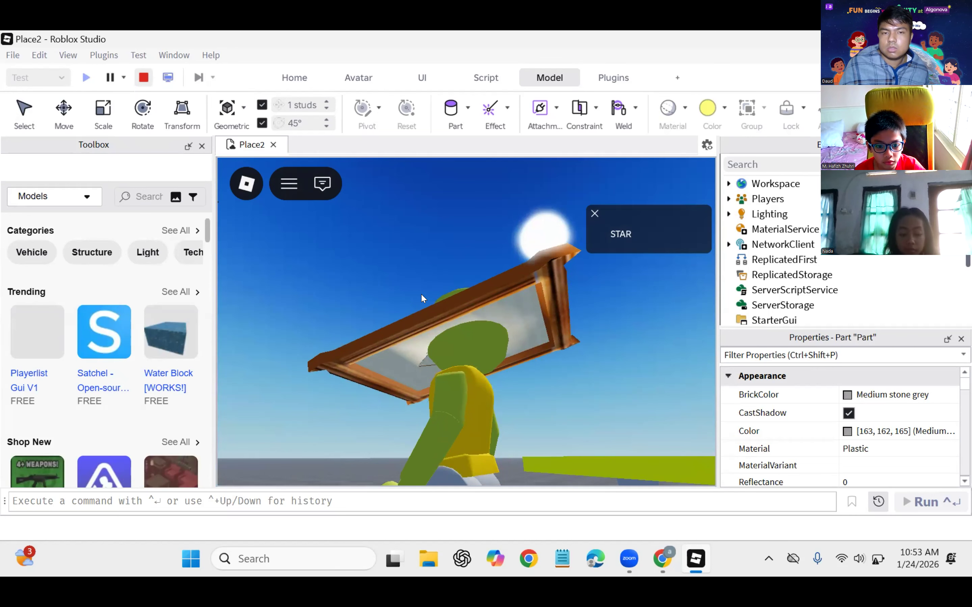
{"action": "right_click_drag", "start_coordinate": [455, 310], "coordinate": [471, 327]}
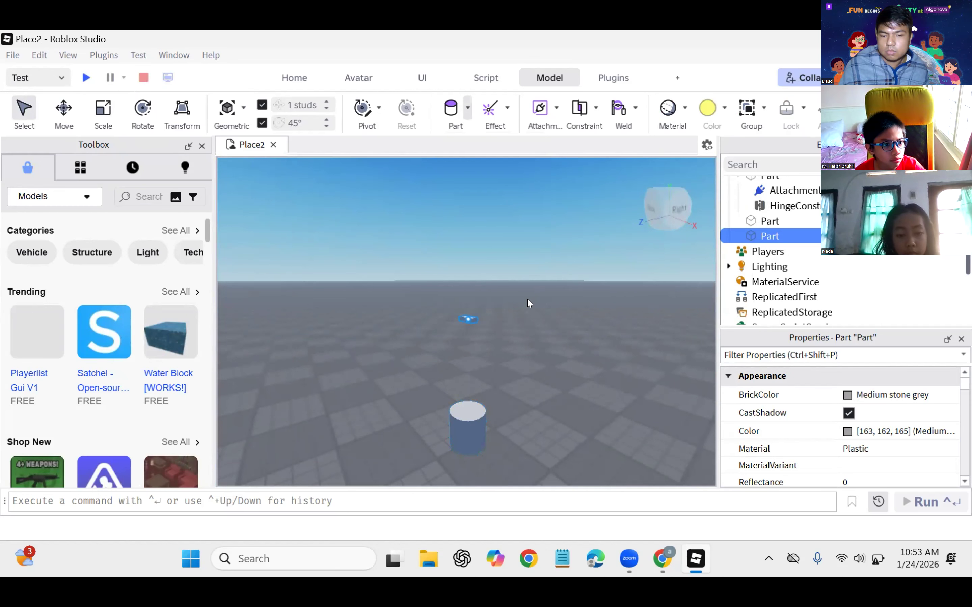
Place the new block on top of the second cylinder and scale it to about 9 studs long
{"action": "right_click_drag", "start_coordinate": [527, 300], "coordinate": [511, 293]}
{"action": "right_click_drag", "start_coordinate": [455, 240], "coordinate": [496, 276]}
{"action": "left_click_drag", "start_coordinate": [488, 253], "coordinate": [482, 360]}
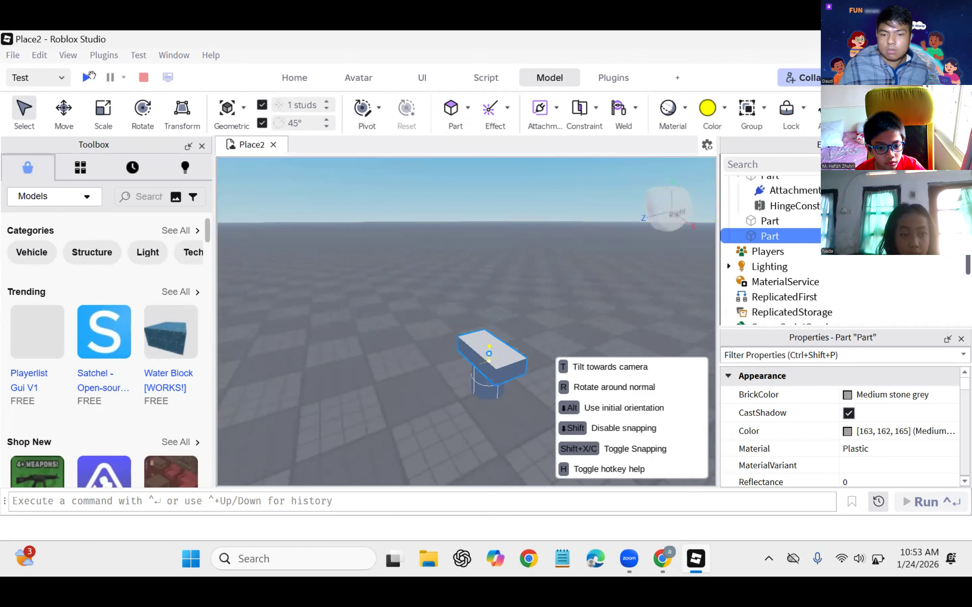
{"action": "left_click_drag", "start_coordinate": [91, 76], "coordinate": [113, 111]}
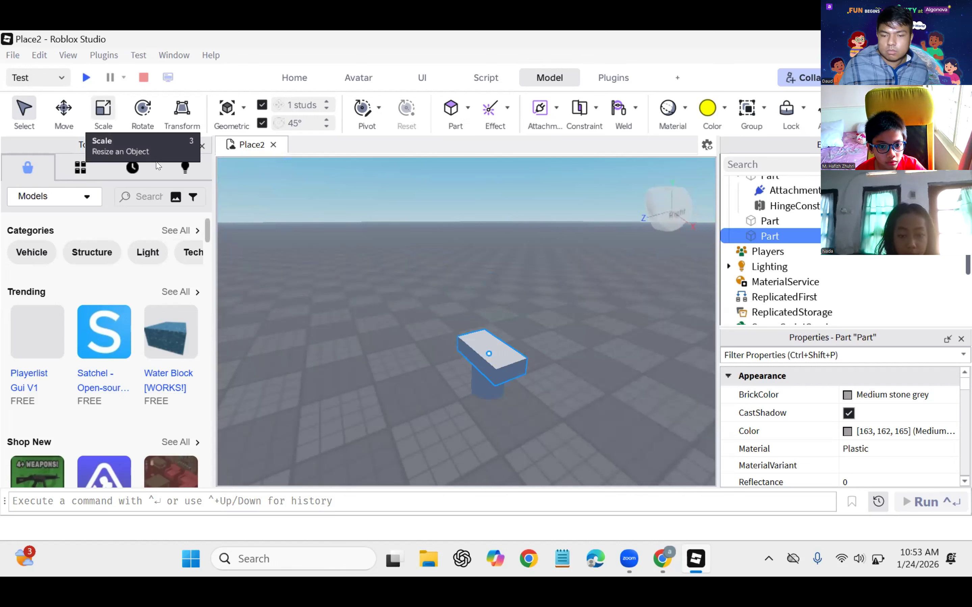
{"action": "left_click_drag", "start_coordinate": [463, 331], "coordinate": [437, 310]}
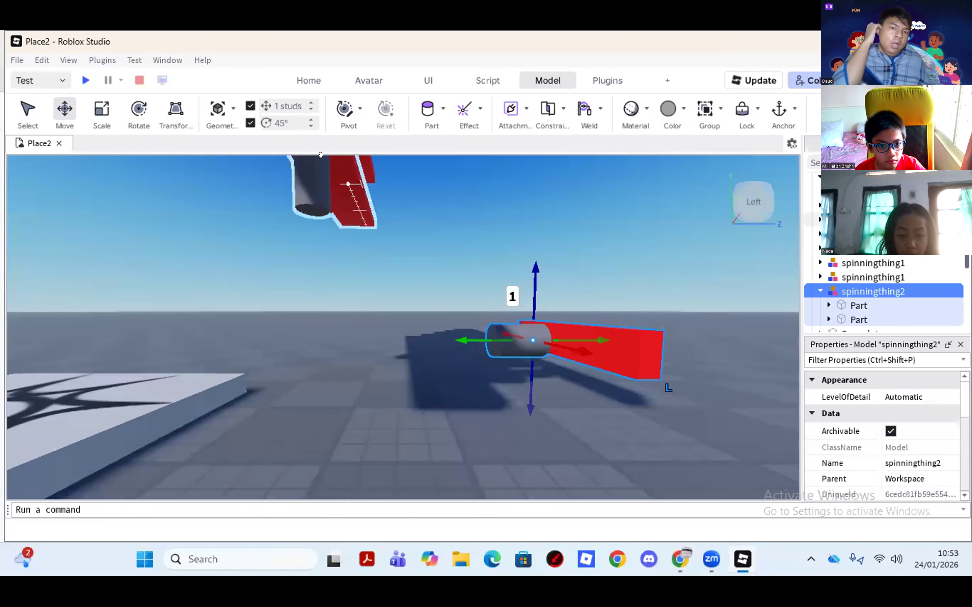
{"action": "key", "text": "a"}
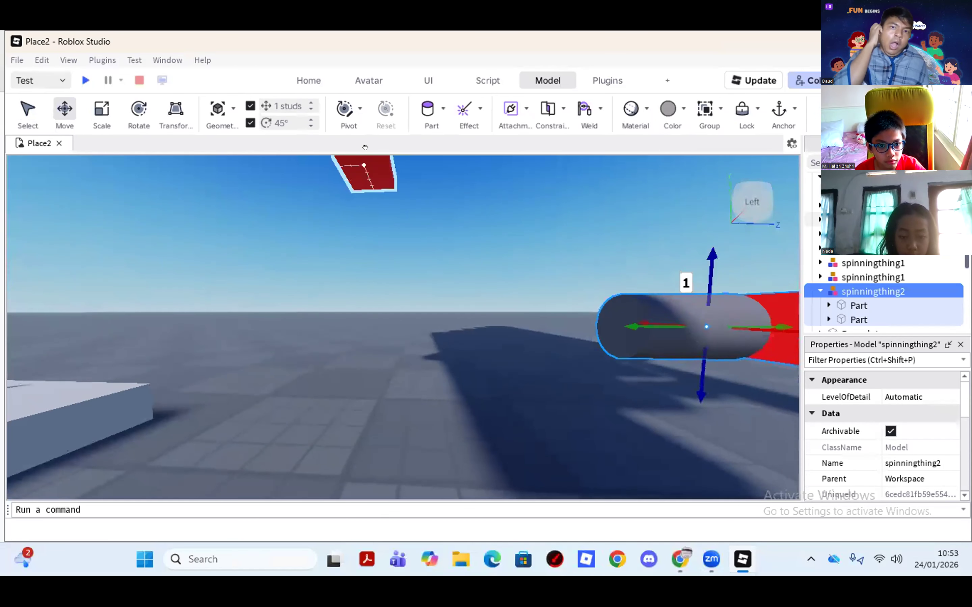
Insert a block part and place it next to the free end of the spinningthing2 model's horizontal cylinder
{"action": "left_click", "coordinate": [437, 114]}
{"action": "left_click", "coordinate": [435, 149]}
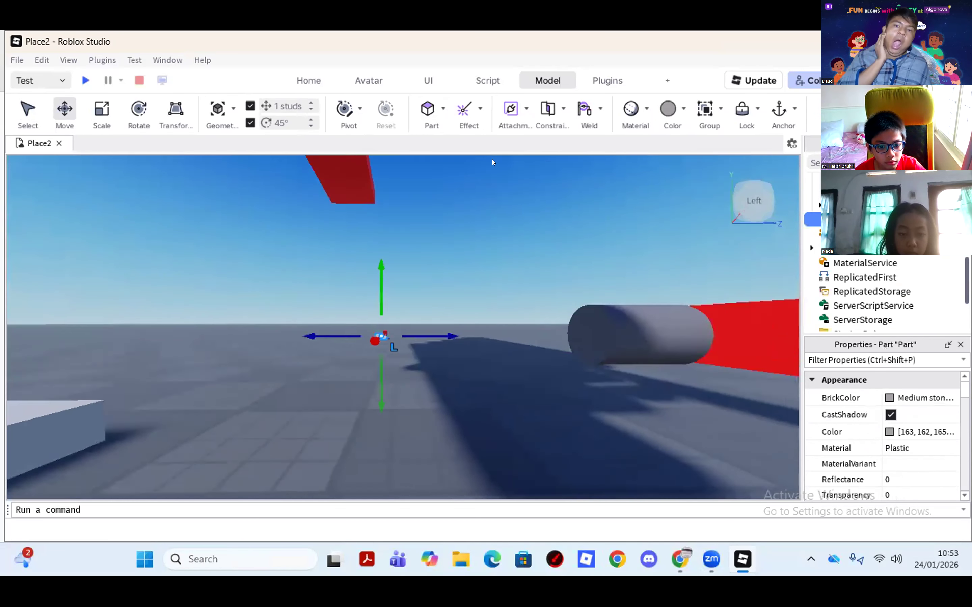
{"action": "left_click_drag", "start_coordinate": [390, 272], "coordinate": [508, 335]}
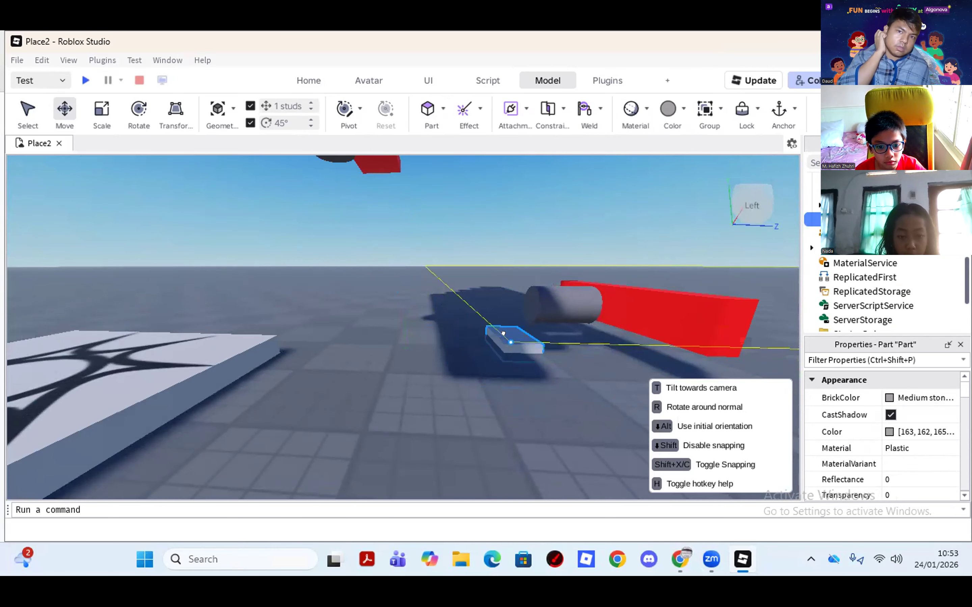
{"action": "key", "text": "d"}
{"action": "right_click_drag", "start_coordinate": [540, 277], "coordinate": [538, 260]}
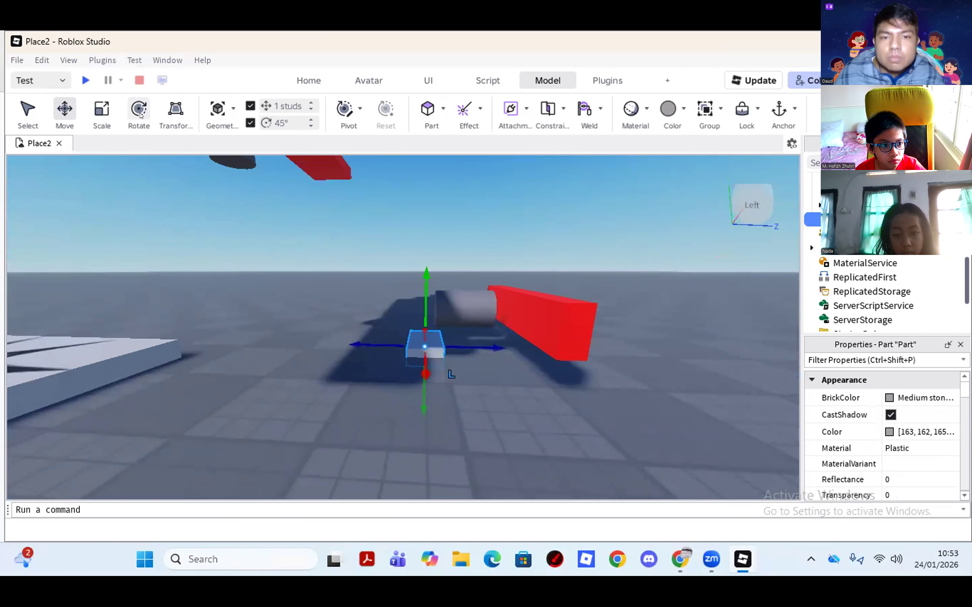
Scale the new block taller and lift its underside clear of the ground
{"action": "left_click", "coordinate": [102, 112]}
{"action": "left_click_drag", "start_coordinate": [425, 322], "coordinate": [425, 272]}
{"action": "left_click_drag", "start_coordinate": [425, 369], "coordinate": [414, 319]}
Move the spinningthing2 model up so its cylinder meets the upper half of the upright block
{"action": "left_click", "coordinate": [455, 304]}
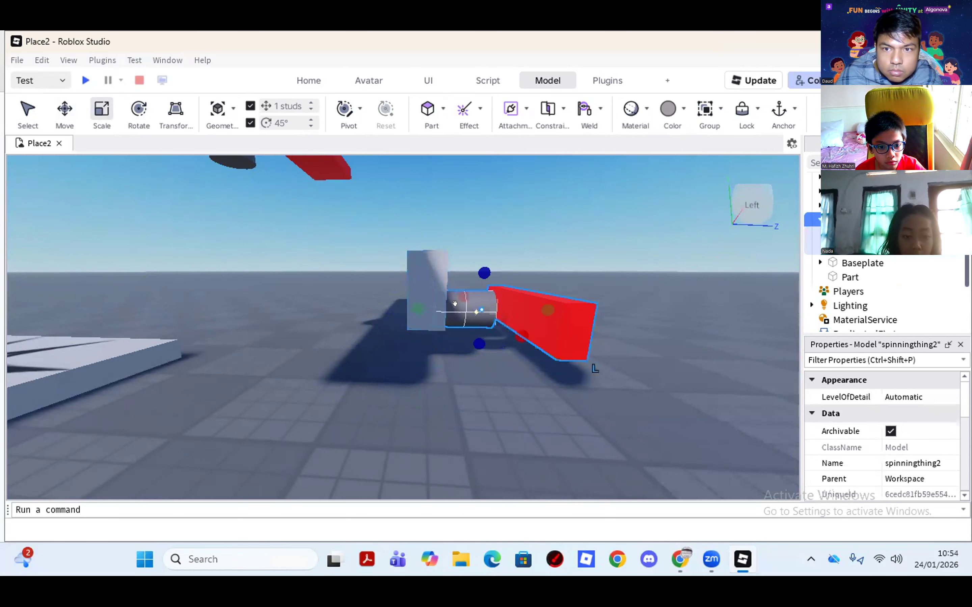
{"action": "left_click", "coordinate": [64, 109]}
{"action": "left_click_drag", "start_coordinate": [485, 243], "coordinate": [485, 212]}
Scale the upright block lengthwise away from the spinningthing2 model to form a long body
{"action": "left_click", "coordinate": [101, 111]}
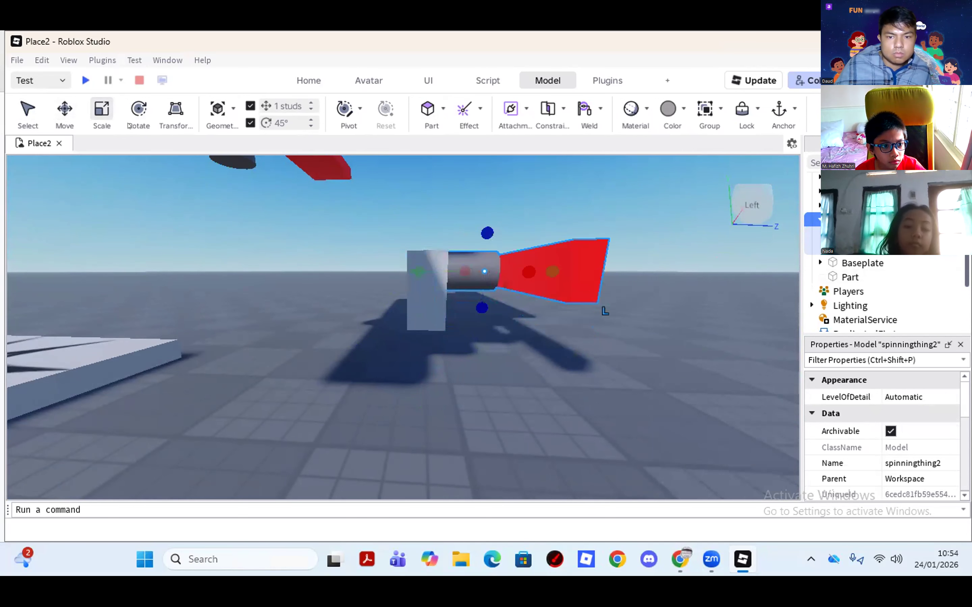
{"action": "left_click", "coordinate": [427, 293]}
{"action": "mouse_move", "coordinate": [428, 233]}
{"action": "left_mouse_down"}
{"action": "mouse_move", "coordinate": [427, 212]}
{"action": "mouse_move", "coordinate": [437, 228]}
{"action": "left_mouse_up"}
{"action": "left_click_drag", "start_coordinate": [389, 275], "coordinate": [293, 280]}
{"action": "key", "text": "a"}
{"action": "right_click_drag", "start_coordinate": [403, 237], "coordinate": [403, 228]}
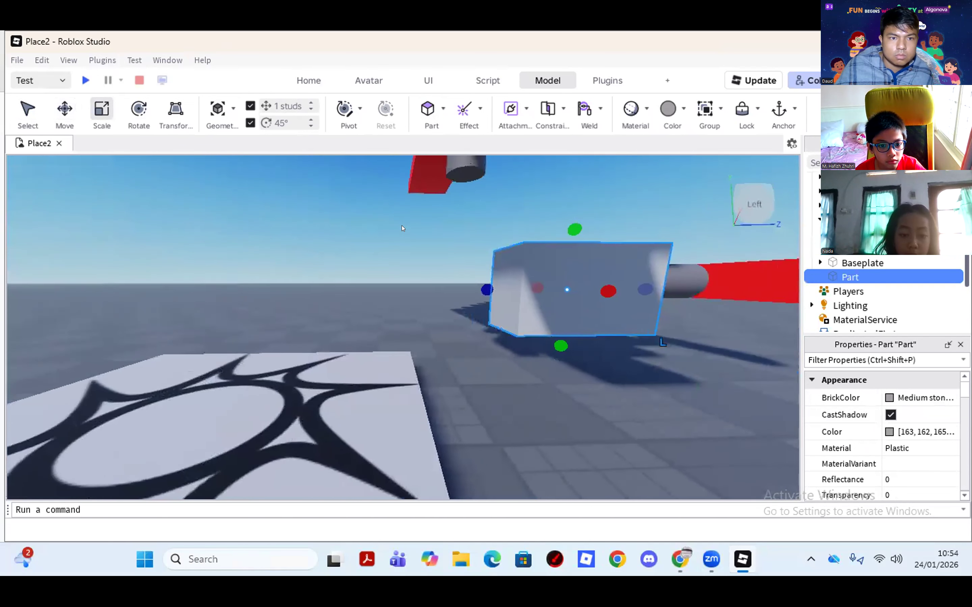
Insert a second block and scale it into a wide, flat slab near the front of the long body block
{"action": "left_click", "coordinate": [425, 112]}
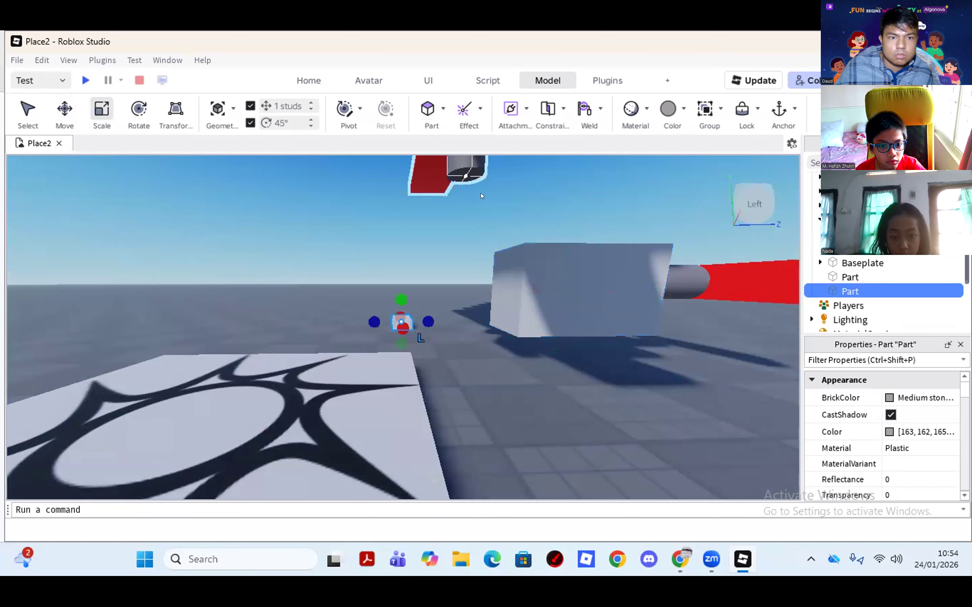
{"action": "left_click_drag", "start_coordinate": [428, 322], "coordinate": [506, 321]}
{"action": "right_click_drag", "start_coordinate": [514, 285], "coordinate": [485, 307]}
{"action": "key", "text": "a"}
{"action": "left_click_drag", "start_coordinate": [485, 307], "coordinate": [665, 329]}
{"action": "left_click_drag", "start_coordinate": [410, 297], "coordinate": [526, 327]}
{"action": "key", "text": "d"}
{"action": "right_click_drag", "start_coordinate": [629, 265], "coordinate": [606, 266]}
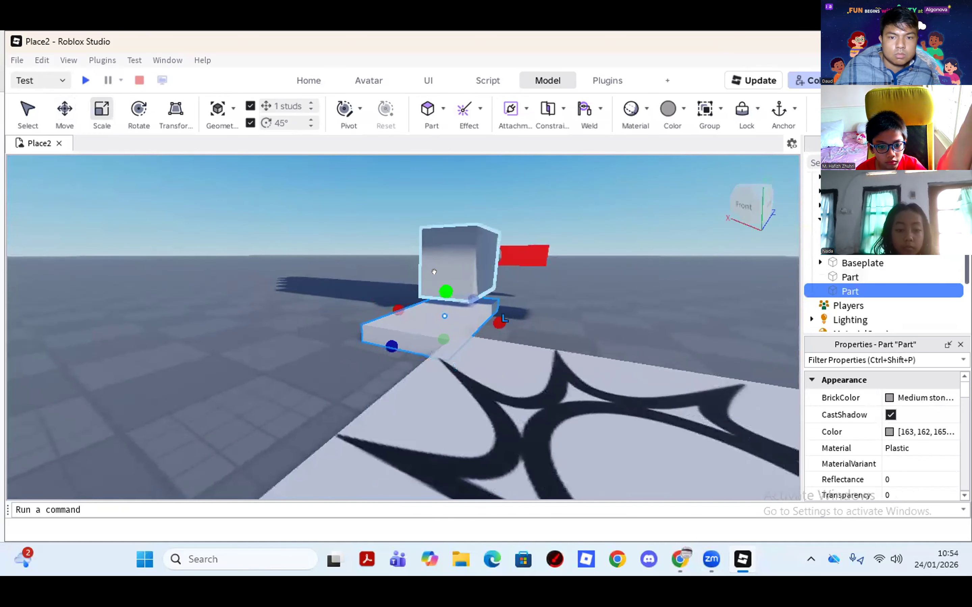
Thicken the slab and fit it against the lower part of the body block so it protrudes at the front
{"action": "left_click_drag", "start_coordinate": [438, 286], "coordinate": [449, 231]}
{"action": "mouse_move", "coordinate": [550, 207]}
{"action": "right_mouse_down"}
{"action": "mouse_move", "coordinate": [522, 207]}
{"action": "mouse_move", "coordinate": [547, 207]}
{"action": "right_mouse_up"}
{"action": "left_click_drag", "start_coordinate": [479, 286], "coordinate": [460, 277]}
{"action": "right_click_drag", "start_coordinate": [471, 262], "coordinate": [466, 245]}
{"action": "mouse_move", "coordinate": [466, 245]}
{"action": "left_mouse_down"}
{"action": "mouse_move", "coordinate": [470, 227]}
{"action": "mouse_move", "coordinate": [465, 245]}
{"action": "left_mouse_up"}
{"action": "mouse_move", "coordinate": [460, 334]}
{"action": "left_mouse_down"}
{"action": "mouse_move", "coordinate": [462, 296]}
{"action": "mouse_move", "coordinate": [462, 316]}
{"action": "left_mouse_up"}
{"action": "left_click_drag", "start_coordinate": [577, 291], "coordinate": [492, 285]}
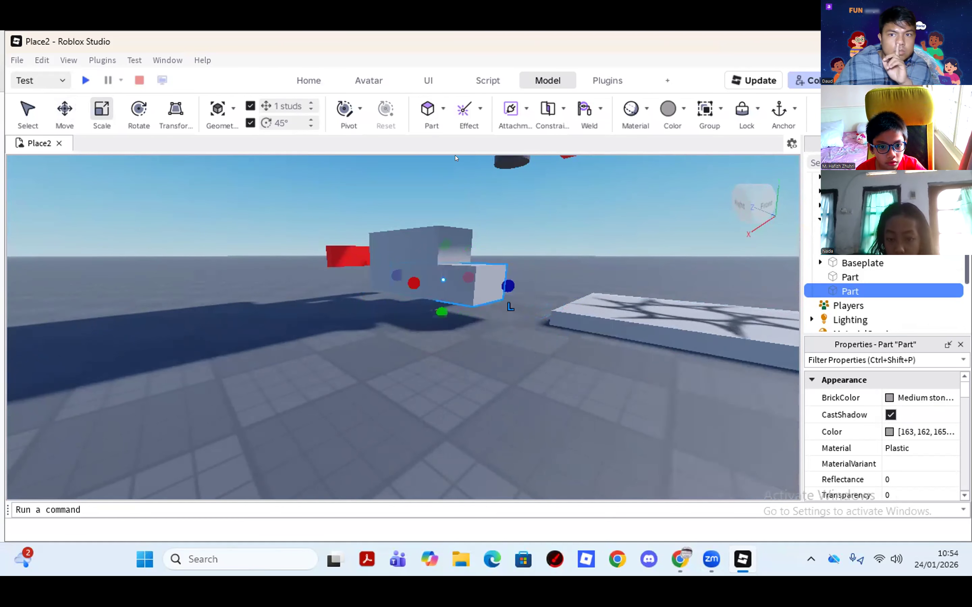
Insert a wedge and place it on top of the protruding front block, against the body block's front face
{"action": "left_click", "coordinate": [428, 115]}
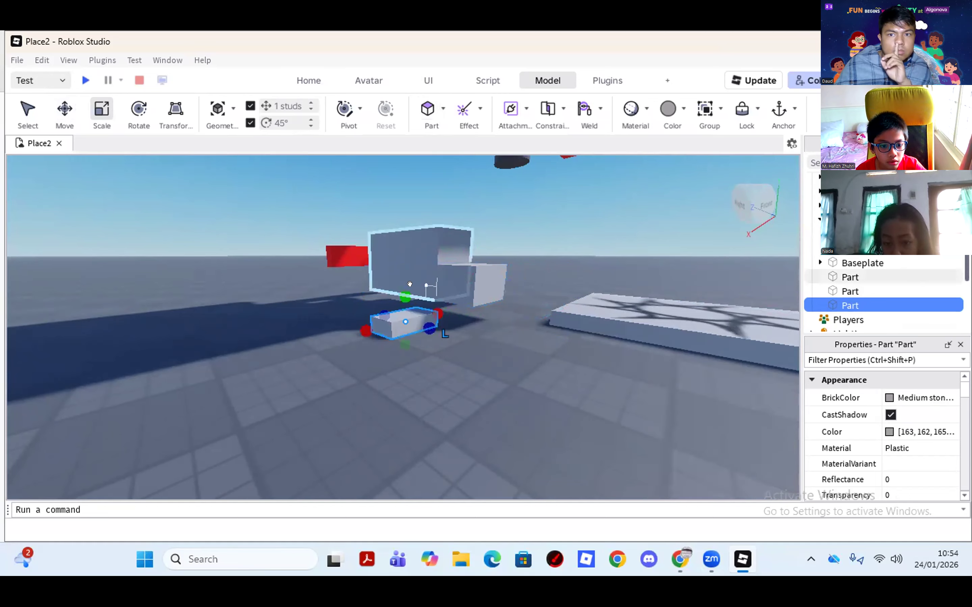
{"action": "key", "text": "Delete"}
{"action": "left_click", "coordinate": [445, 114]}
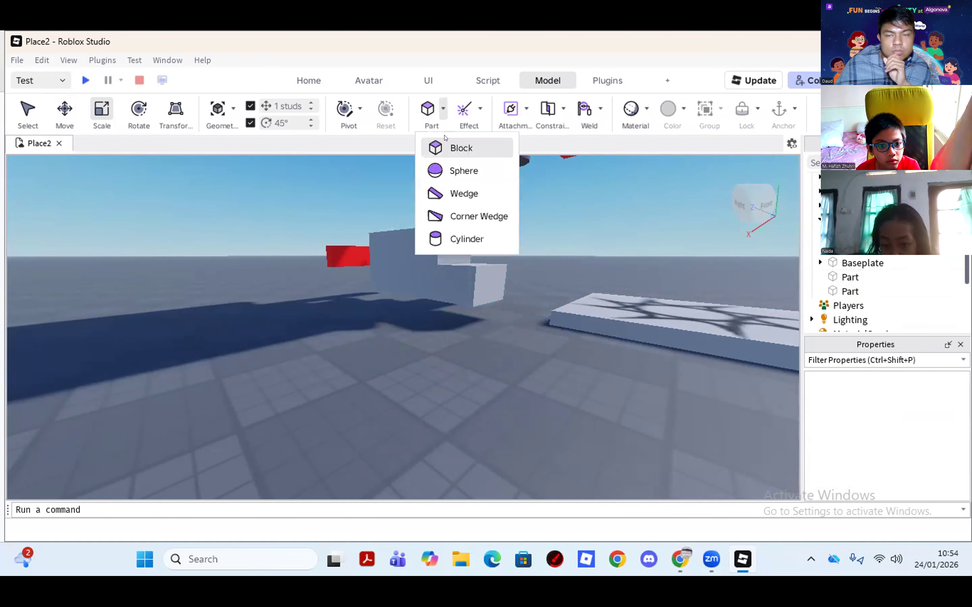
{"action": "left_click", "coordinate": [462, 193]}
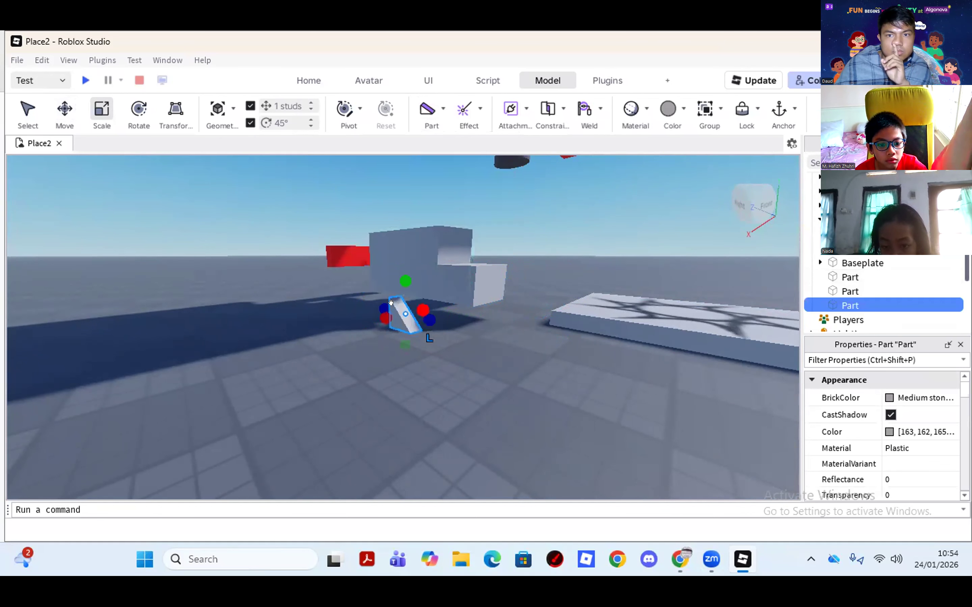
{"action": "left_click_drag", "start_coordinate": [390, 296], "coordinate": [473, 261]}
{"action": "right_click_drag", "start_coordinate": [472, 261], "coordinate": [473, 261]}
{"action": "left_click_drag", "start_coordinate": [473, 261], "coordinate": [473, 261]}
{"action": "right_click_drag", "start_coordinate": [472, 261], "coordinate": [472, 261]}
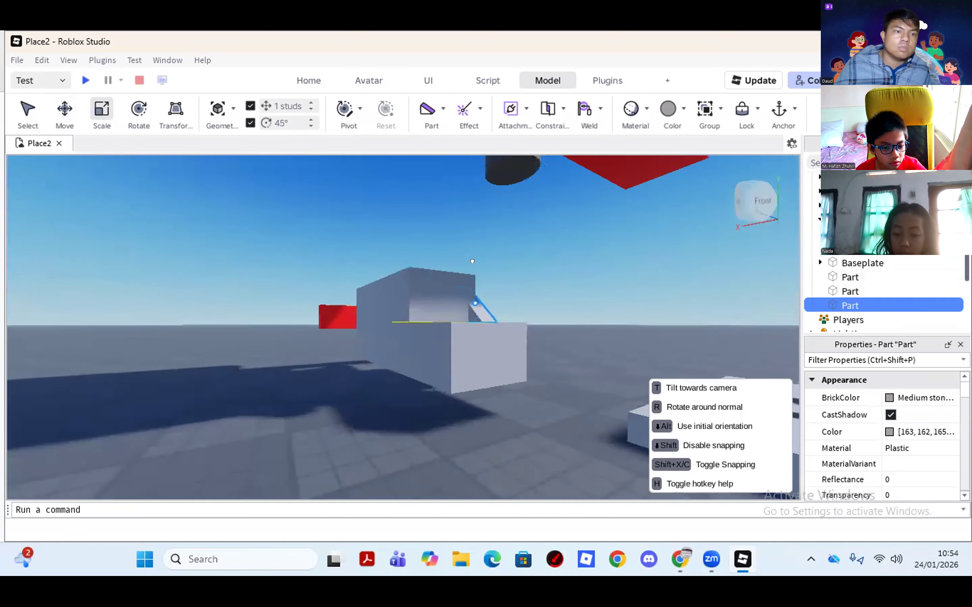
{"action": "left_click_drag", "start_coordinate": [473, 261], "coordinate": [472, 262]}
{"action": "right_click_drag", "start_coordinate": [472, 261], "coordinate": [473, 262]}
{"action": "left_click_drag", "start_coordinate": [472, 262], "coordinate": [469, 273]}
{"action": "right_click_drag", "start_coordinate": [472, 262], "coordinate": [469, 272]}
{"action": "left_click_drag", "start_coordinate": [469, 272], "coordinate": [466, 306]}
{"action": "right_click_drag", "start_coordinate": [469, 272], "coordinate": [469, 273]}
{"action": "left_click_drag", "start_coordinate": [467, 305], "coordinate": [456, 337]}
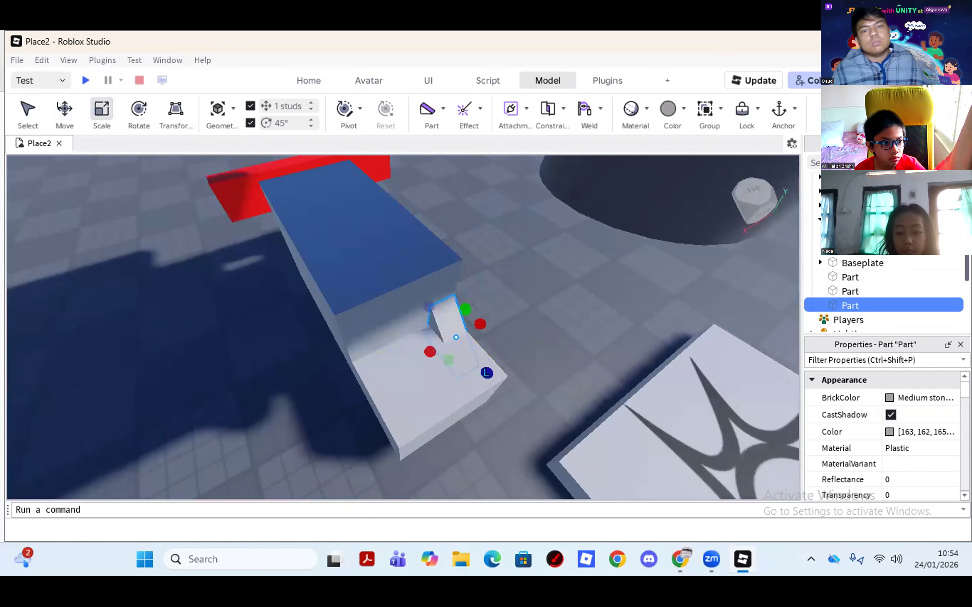
Move the wedge up 1 stud and sideways to line it up with the edge of the front block
{"action": "left_click", "coordinate": [64, 108]}
{"action": "left_click_drag", "start_coordinate": [467, 286], "coordinate": [458, 259]}
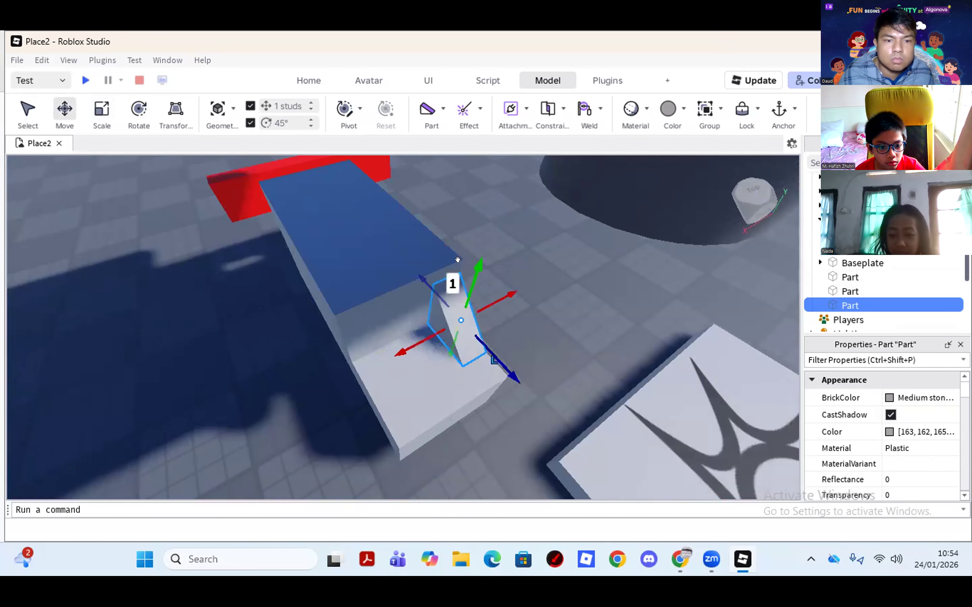
{"action": "left_click_drag", "start_coordinate": [432, 319], "coordinate": [483, 288]}
Scale the wedge across the front block's width and enlarge it into a sloping front for the body
{"action": "left_click", "coordinate": [96, 114]}
{"action": "left_click_drag", "start_coordinate": [445, 346], "coordinate": [341, 372]}
{"action": "right_click_drag", "start_coordinate": [467, 253], "coordinate": [502, 246]}
{"action": "left_click", "coordinate": [501, 248]}
{"action": "left_click_drag", "start_coordinate": [502, 213], "coordinate": [446, 284]}
{"action": "right_click_drag", "start_coordinate": [499, 235], "coordinate": [509, 226]}
{"action": "left_click_drag", "start_coordinate": [501, 323], "coordinate": [536, 317]}
{"action": "left_click_drag", "start_coordinate": [450, 265], "coordinate": [409, 316]}
{"action": "right_click_drag", "start_coordinate": [491, 248], "coordinate": [477, 233]}
{"action": "left_click_drag", "start_coordinate": [429, 274], "coordinate": [427, 272]}
{"action": "mouse_move", "coordinate": [490, 270]}
{"action": "right_mouse_down"}
{"action": "mouse_move", "coordinate": [478, 258]}
{"action": "mouse_move", "coordinate": [490, 272]}
{"action": "right_mouse_up"}
{"action": "scroll", "coordinate": [490, 273], "scroll_direction": "up", "scroll_amount": 3}
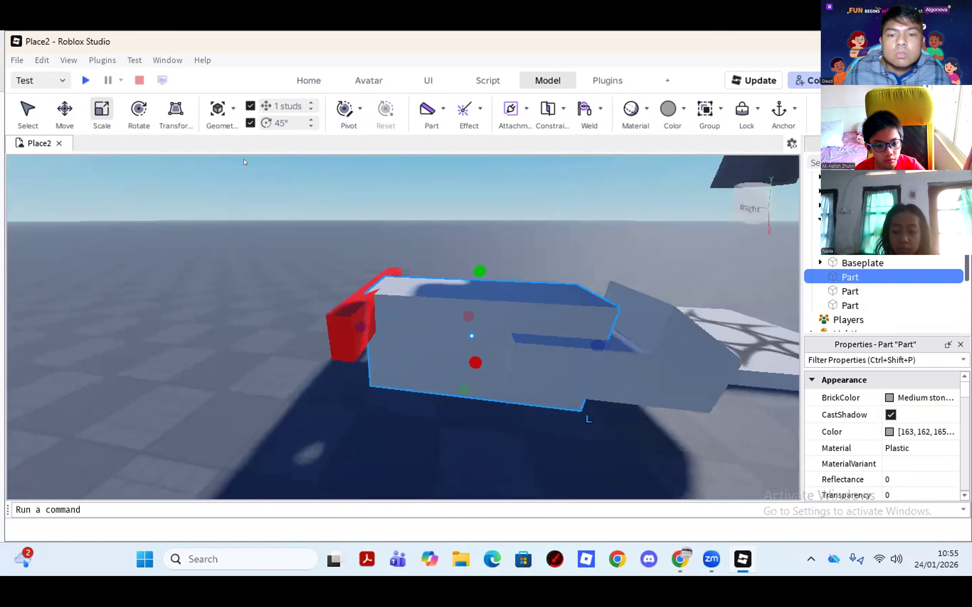
Move the long body block about 1.5 studs towards the wedge at the front
{"action": "left_click", "coordinate": [63, 112]}
{"action": "left_click_drag", "start_coordinate": [536, 340], "coordinate": [571, 340]}
{"action": "mouse_move", "coordinate": [638, 287]}
{"action": "right_mouse_down"}
{"action": "mouse_move", "coordinate": [651, 265]}
{"action": "mouse_move", "coordinate": [651, 274]}
{"action": "right_mouse_up"}
{"action": "scroll", "coordinate": [651, 271], "scroll_direction": "up", "scroll_amount": 2}
{"action": "scroll", "coordinate": [651, 273], "scroll_direction": "down", "scroll_amount": 4}
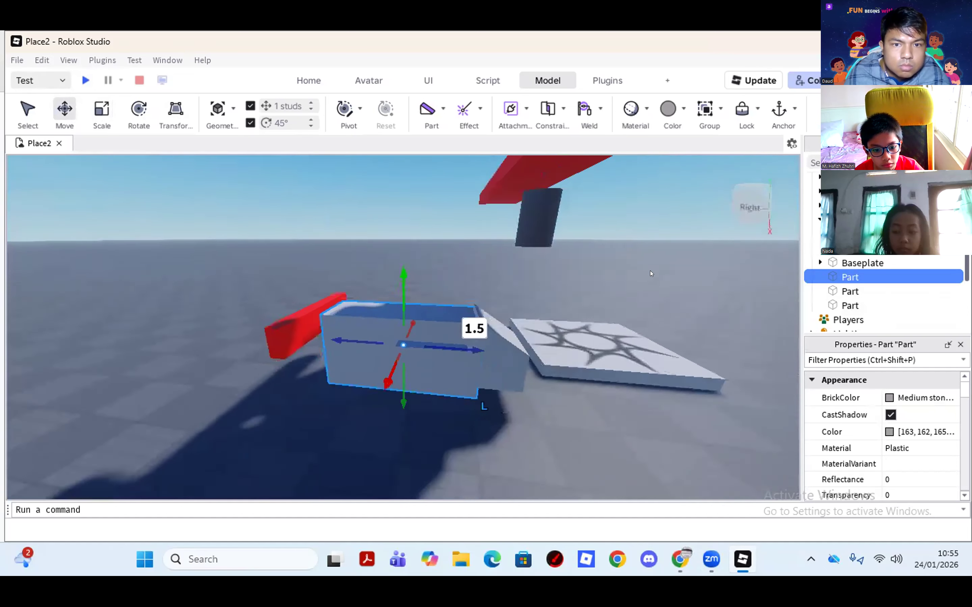
Move the long body block up about 0.75 studs behind the wedge and adjust its sideways alignment with the front block
{"action": "left_click_drag", "start_coordinate": [401, 274], "coordinate": [399, 260]}
{"action": "right_click_drag", "start_coordinate": [596, 273], "coordinate": [568, 284]}
{"action": "right_click_drag", "start_coordinate": [516, 331], "coordinate": [503, 315]}
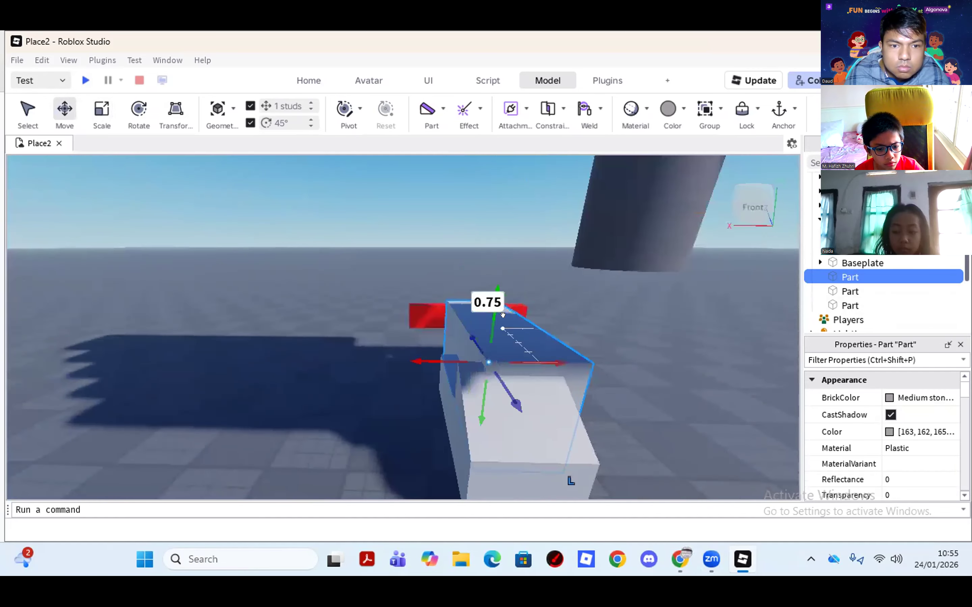
{"action": "left_click_drag", "start_coordinate": [414, 353], "coordinate": [405, 355]}
{"action": "right_click_drag", "start_coordinate": [582, 283], "coordinate": [583, 284]}
{"action": "right_click_drag", "start_coordinate": [573, 333], "coordinate": [580, 341]}
Raise the long body block about 0.5 studs to level its upper face with the top edge of the wedge
{"action": "key", "text": "ctrl+3"}
{"action": "mouse_move", "coordinate": [436, 254]}
{"action": "left_mouse_down"}
{"action": "mouse_move", "coordinate": [434, 267]}
{"action": "mouse_move", "coordinate": [438, 234]}
{"action": "left_mouse_up"}
{"action": "right_click_drag", "start_coordinate": [489, 234], "coordinate": [387, 271]}
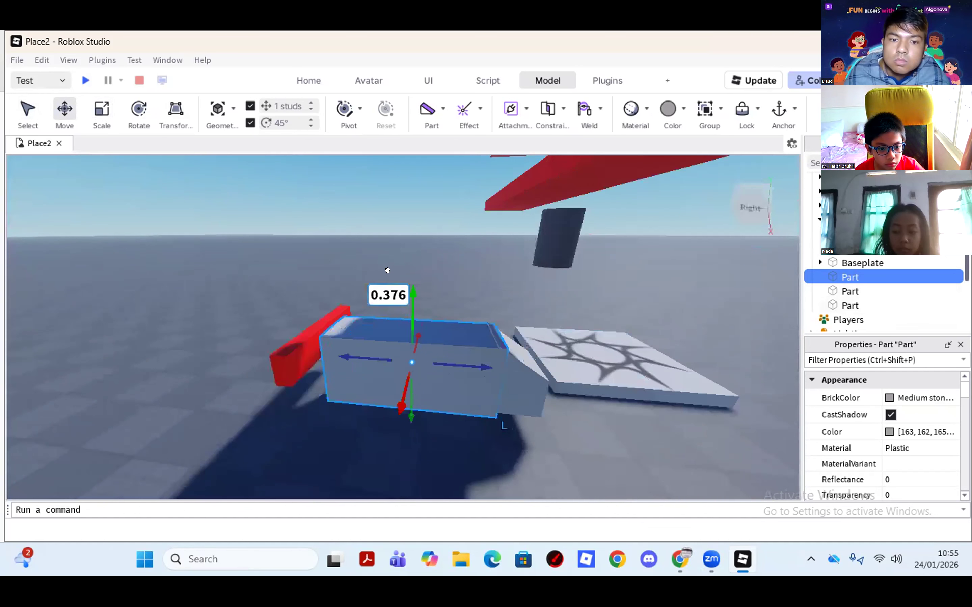
{"action": "left_click_drag", "start_coordinate": [404, 295], "coordinate": [369, 230]}
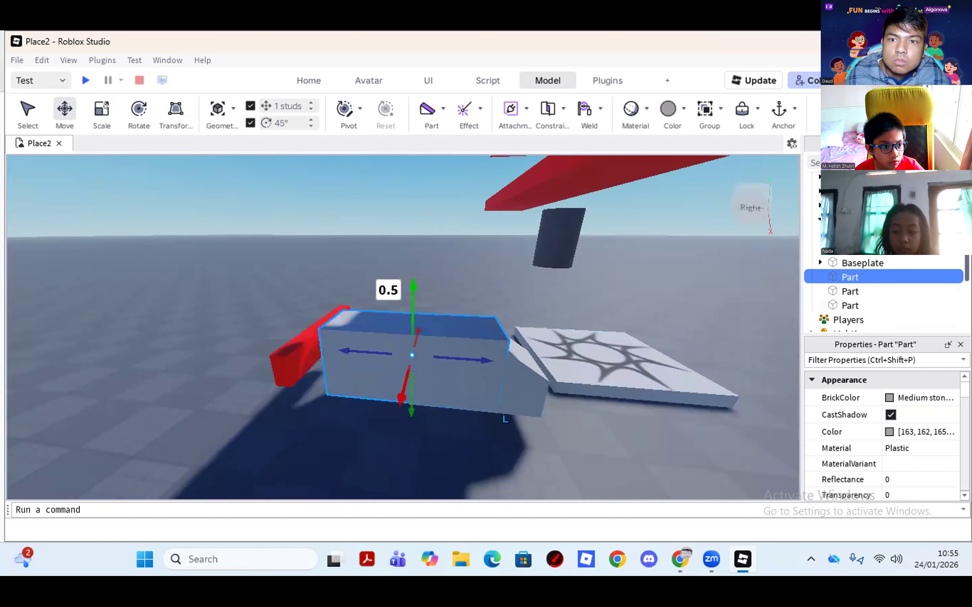
{"action": "left_click_drag", "start_coordinate": [503, 352], "coordinate": [503, 355]}
{"action": "right_click_drag", "start_coordinate": [513, 308], "coordinate": [514, 308]}
{"action": "key", "text": "w"}
{"action": "mouse_move", "coordinate": [369, 321]}
{"action": "left_mouse_down"}
{"action": "mouse_move", "coordinate": [368, 331]}
{"action": "mouse_move", "coordinate": [369, 320]}
{"action": "left_mouse_up"}
{"action": "right_click_drag", "start_coordinate": [541, 295], "coordinate": [540, 296]}
Scale the wedge's length down to line its sloping end up with the end of the front block
{"action": "left_click", "coordinate": [538, 377]}
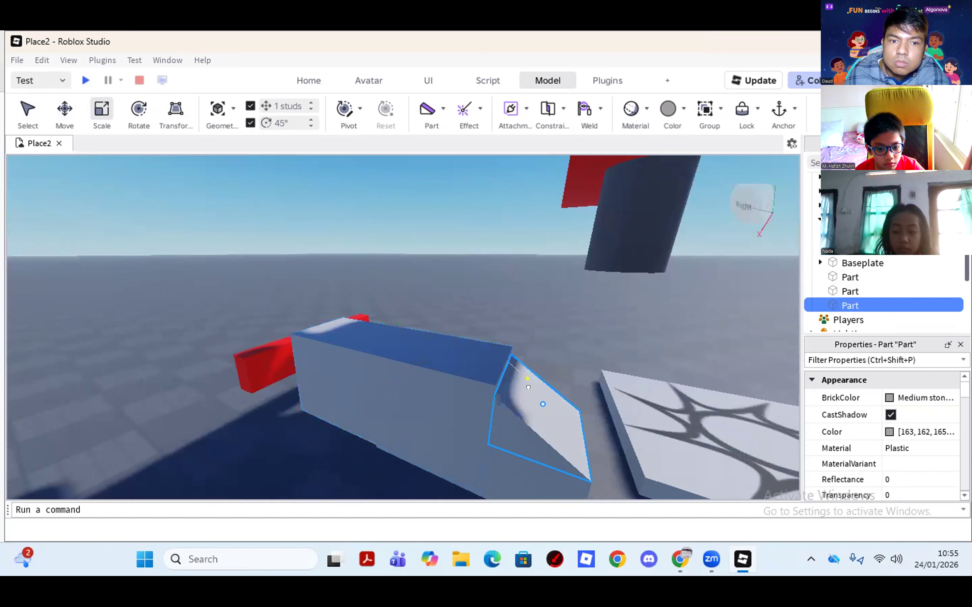
{"action": "right_click_drag", "start_coordinate": [537, 377], "coordinate": [520, 375]}
{"action": "left_click_drag", "start_coordinate": [519, 378], "coordinate": [530, 377]}
{"action": "left_click_drag", "start_coordinate": [492, 342], "coordinate": [491, 332]}
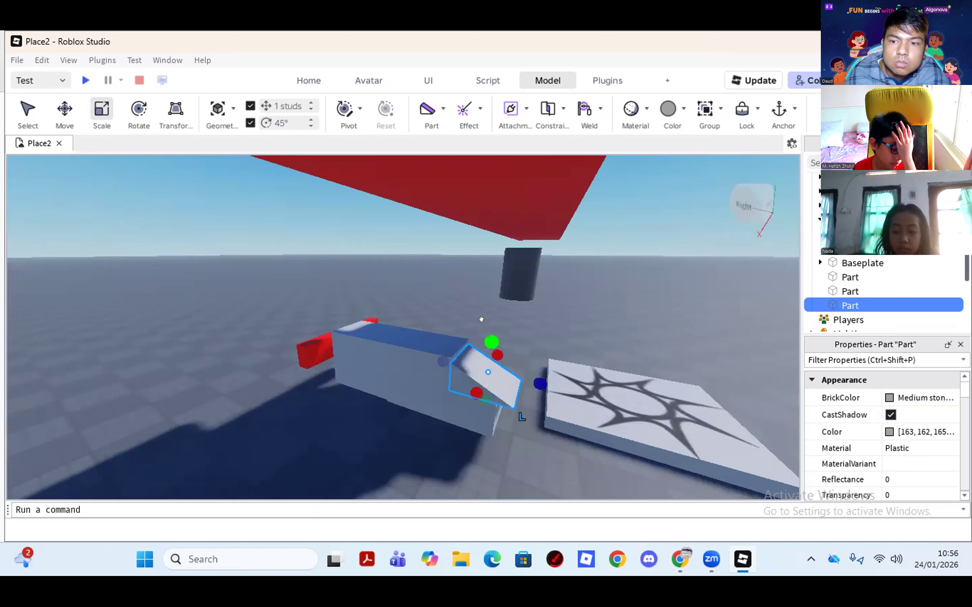
{"action": "left_click_drag", "start_coordinate": [538, 383], "coordinate": [523, 377]}
{"action": "right_click_drag", "start_coordinate": [515, 352], "coordinate": [434, 330]}
{"action": "key", "text": "a"}
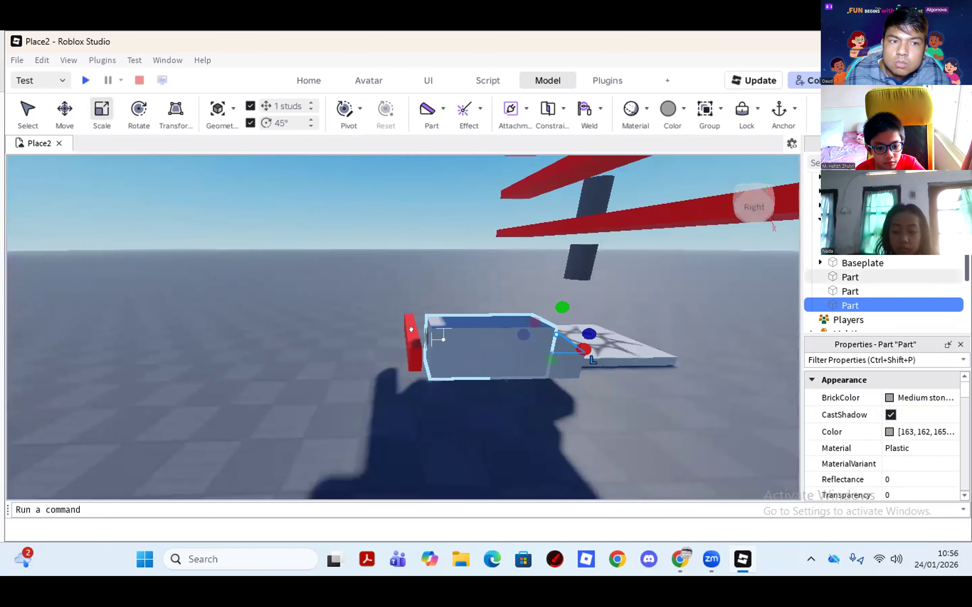
Move the spinningthing2 rotor 3 studs backwards, away from the rear face of the body block
{"action": "left_click", "coordinate": [405, 328]}
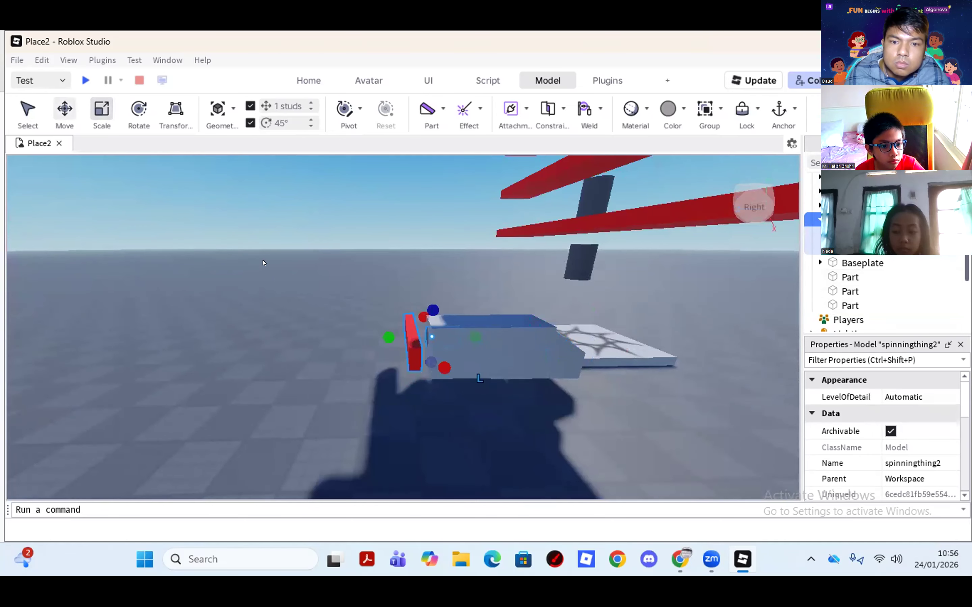
{"action": "key", "text": "ctrl+2"}
{"action": "left_click_drag", "start_coordinate": [399, 332], "coordinate": [369, 330]}
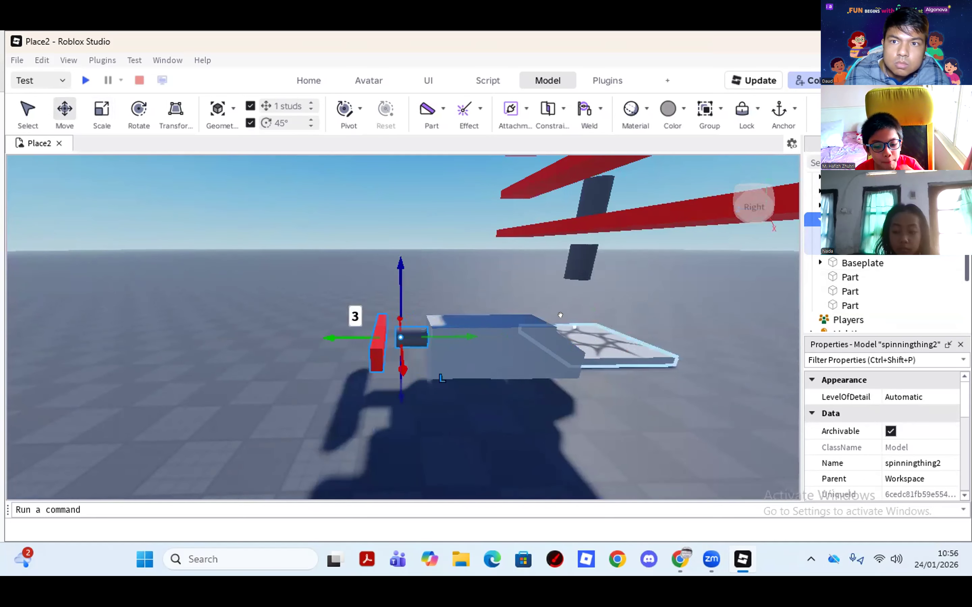
Shorten the long body block from its front end so it stops where the front block starts
{"action": "right_click_drag", "start_coordinate": [561, 316], "coordinate": [560, 353]}
{"action": "left_click", "coordinate": [559, 353]}
{"action": "left_click", "coordinate": [101, 110]}
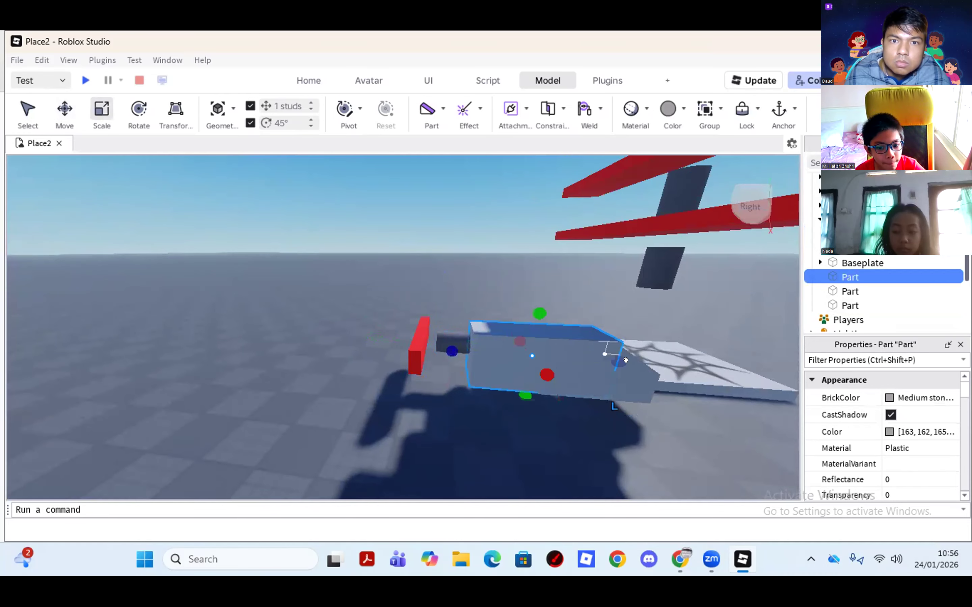
{"action": "left_click_drag", "start_coordinate": [617, 361], "coordinate": [541, 355]}
{"action": "key", "text": "d"}
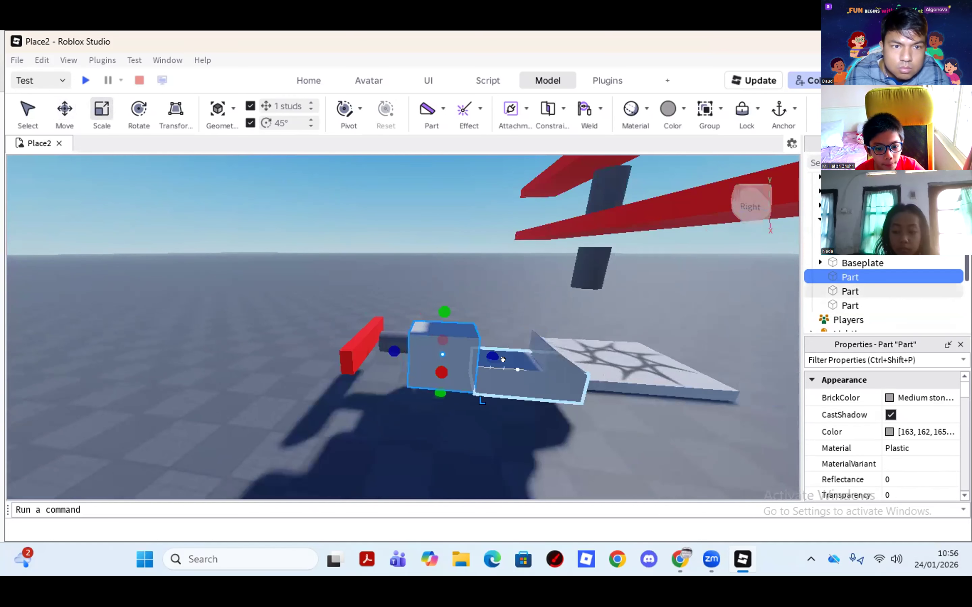
Shorten the low front block from its front end
{"action": "left_click", "coordinate": [514, 366]}
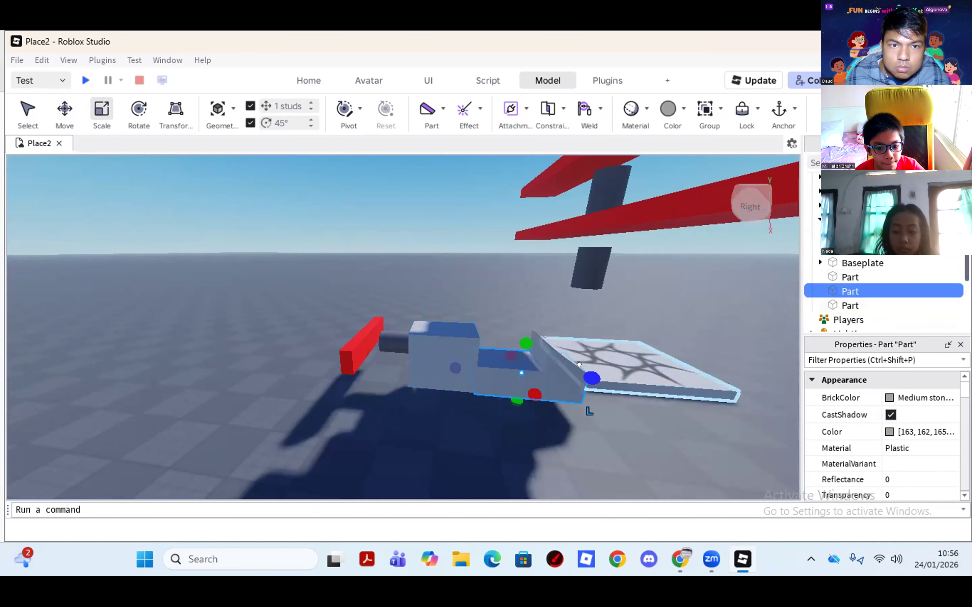
{"action": "left_click_drag", "start_coordinate": [585, 375], "coordinate": [539, 377]}
{"action": "key", "text": "d"}
Move the wedge back onto the shortened front block, against the body block's front face
{"action": "left_click", "coordinate": [496, 354]}
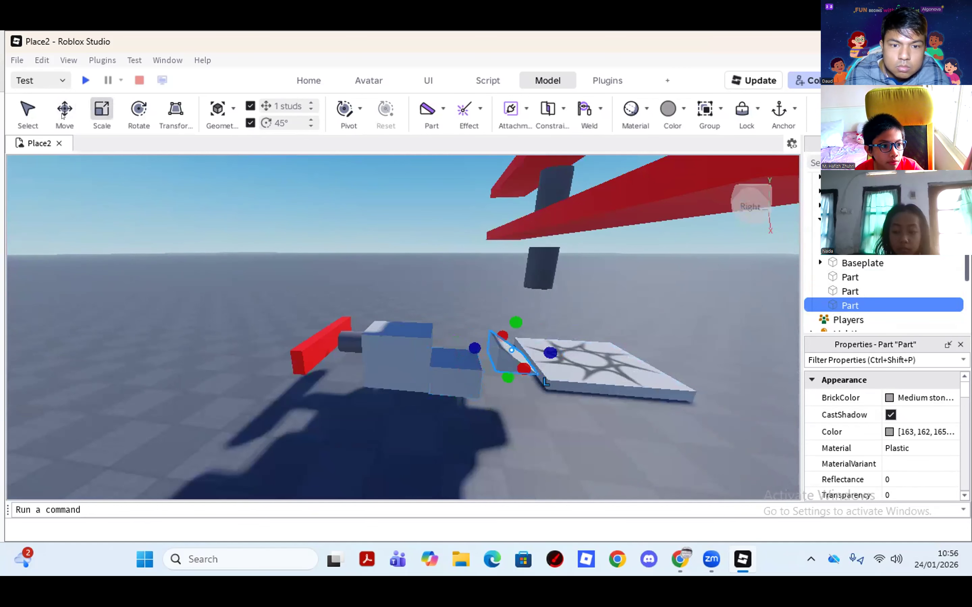
{"action": "left_click", "coordinate": [64, 112]}
{"action": "left_click_drag", "start_coordinate": [462, 345], "coordinate": [411, 284]}
Scale the wedge lengthwise to match the length of the front block beneath it
{"action": "left_click", "coordinate": [473, 377]}
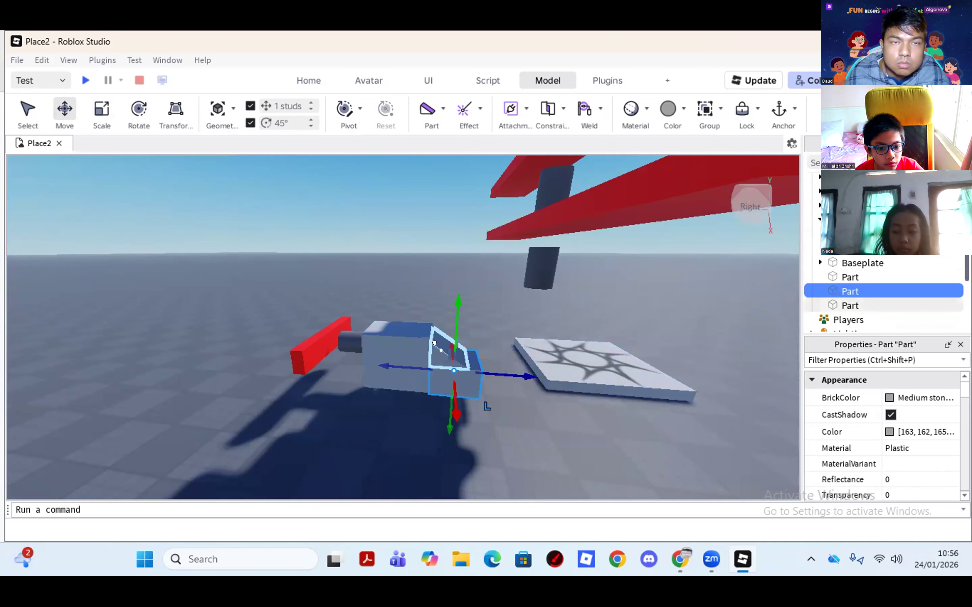
{"action": "left_click", "coordinate": [438, 348]}
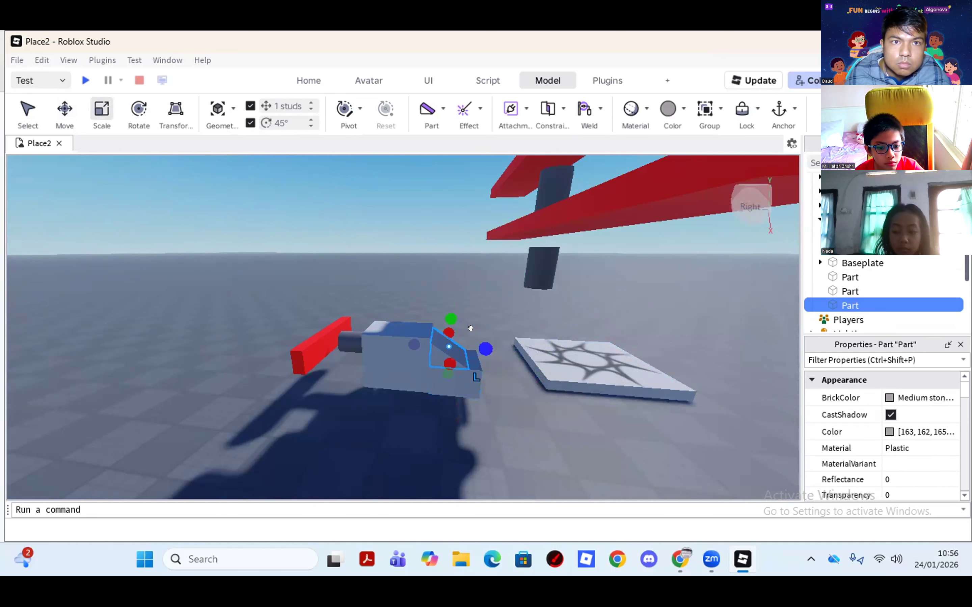
{"action": "left_click", "coordinate": [455, 364]}
{"action": "left_click", "coordinate": [491, 297]}
{"action": "key", "text": "s"}
{"action": "right_click_drag", "start_coordinate": [491, 296], "coordinate": [490, 296]}
{"action": "key", "text": "a"}
{"action": "key", "text": "w"}
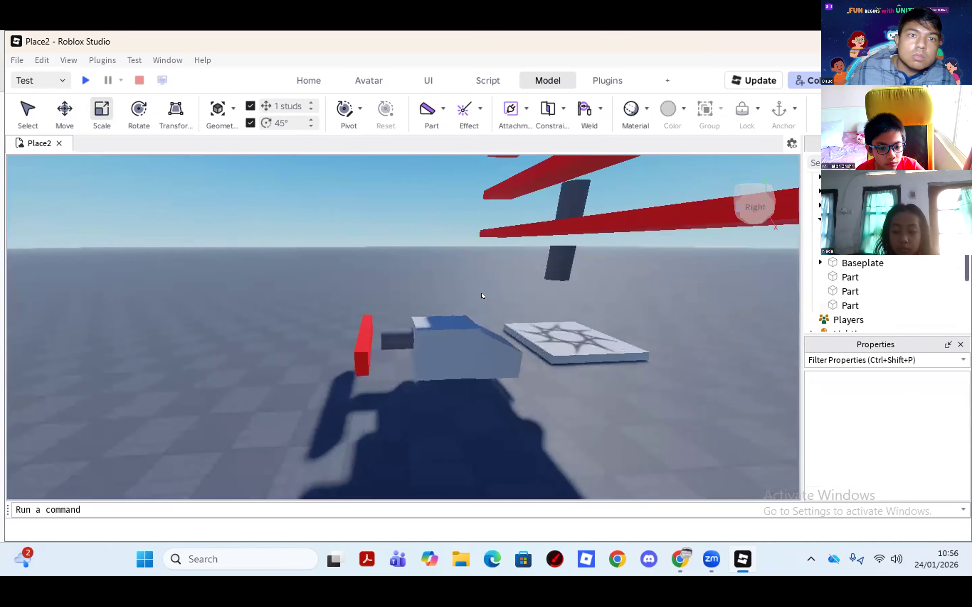
Place a spinningthing1 rotor upright on top of the body block
{"action": "right_click_drag", "start_coordinate": [414, 304], "coordinate": [435, 292]}
{"action": "left_click_drag", "start_coordinate": [444, 293], "coordinate": [389, 319]}
{"action": "right_click_drag", "start_coordinate": [389, 318], "coordinate": [448, 318]}
{"action": "scroll", "coordinate": [868, 420], "scroll_direction": "down", "scroll_amount": 3}
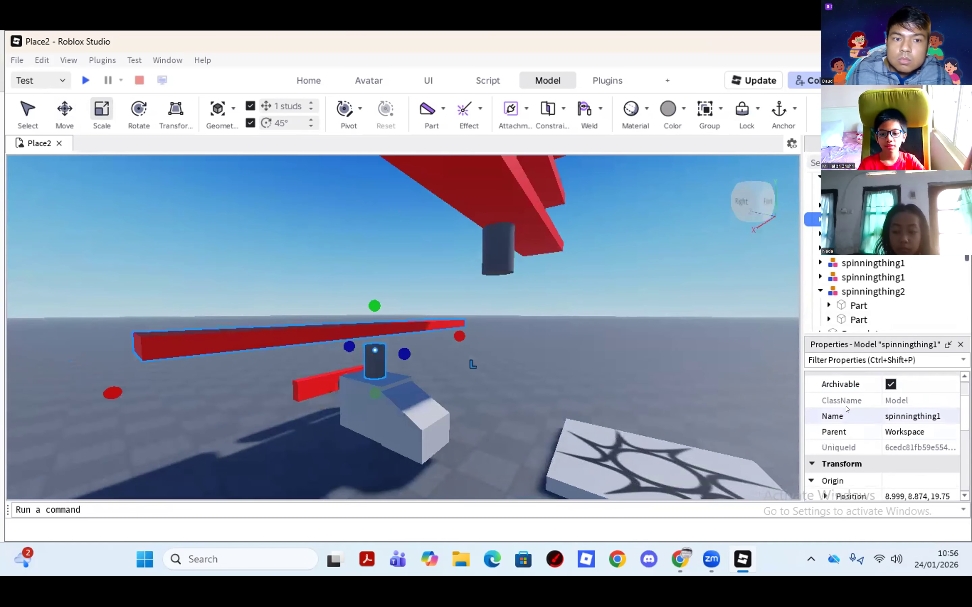
Select the red blade of the rotor above the body and adjust its length with the Scale tool
{"action": "right_click_drag", "start_coordinate": [422, 272], "coordinate": [435, 257]}
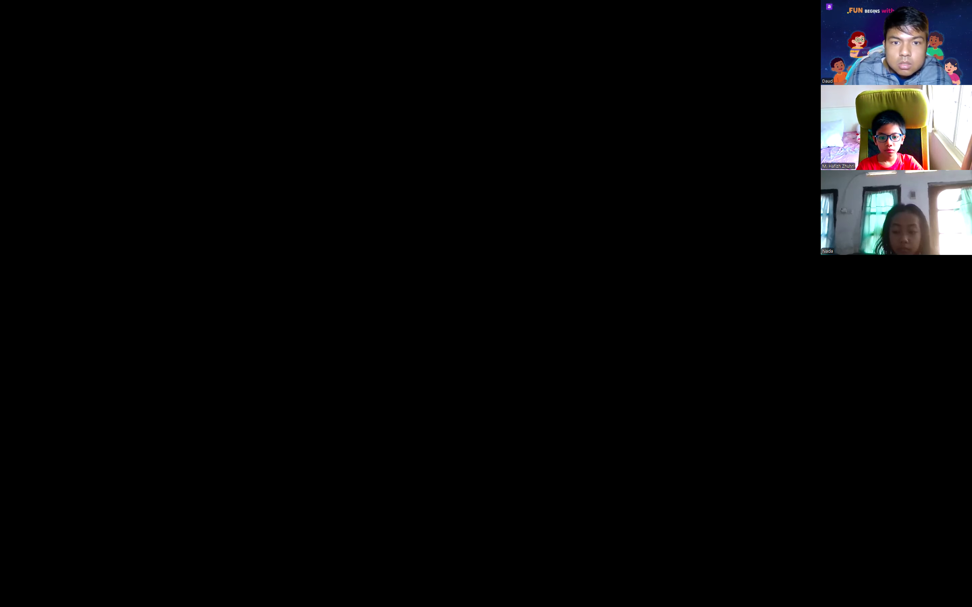
{"action": "key", "text": "a"}
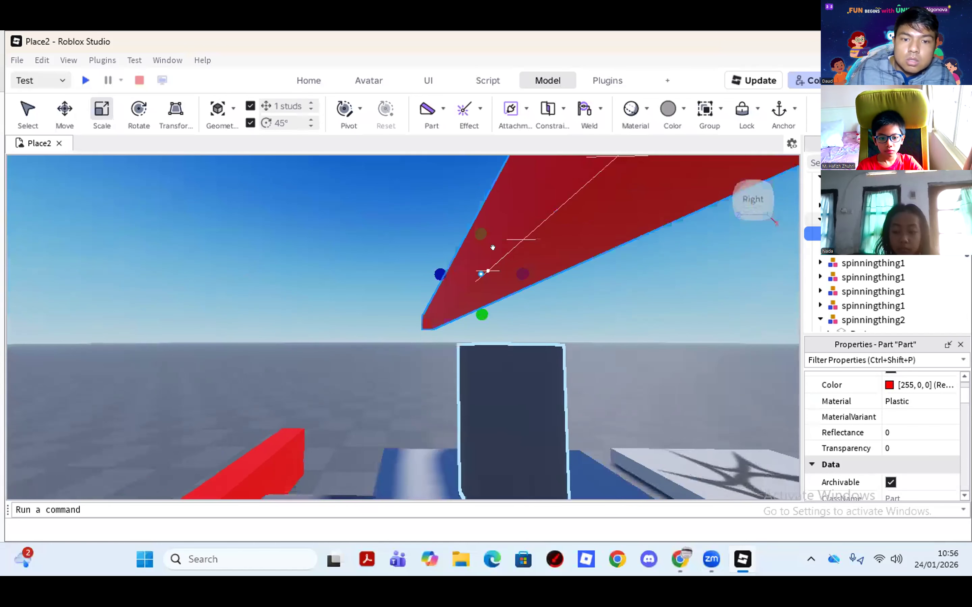
{"action": "key", "text": "s"}
{"action": "left_click_drag", "start_coordinate": [474, 300], "coordinate": [493, 300]}
{"action": "key", "text": "w"}
{"action": "right_click_drag", "start_coordinate": [562, 308], "coordinate": [562, 308]}
{"action": "key", "text": "e"}
{"action": "key", "text": "s"}
{"action": "key", "text": "a"}
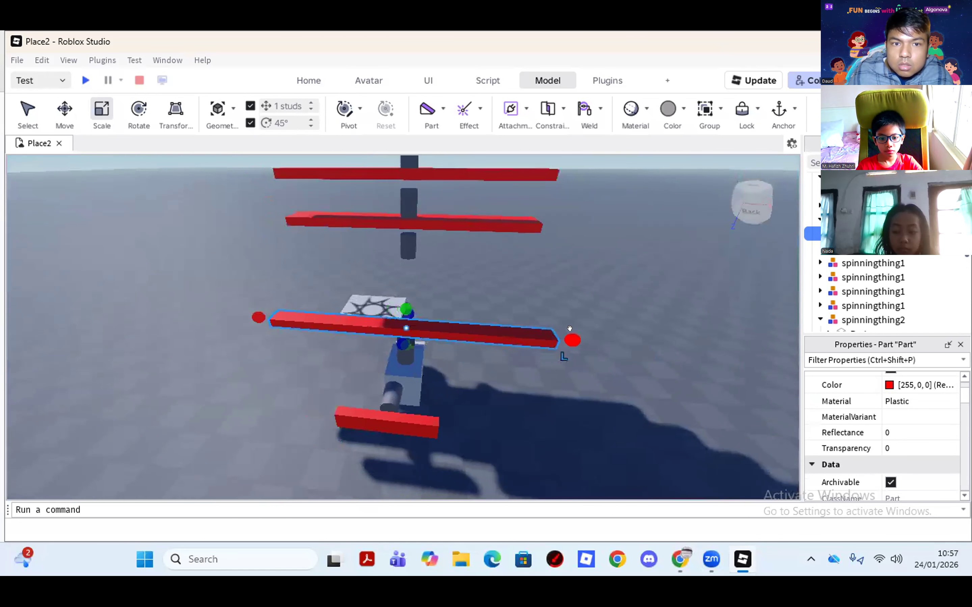
{"action": "left_click_drag", "start_coordinate": [564, 331], "coordinate": [571, 332]}
{"action": "right_click_drag", "start_coordinate": [569, 273], "coordinate": [568, 273]}
Anchor the main body block and select the front block to check its Anchored property
{"action": "key", "text": "d"}
{"action": "key", "text": "w"}
{"action": "key", "text": "a"}
{"action": "key", "text": "d"}
{"action": "key", "text": "s"}
{"action": "key", "text": "w"}
{"action": "key", "text": "s"}
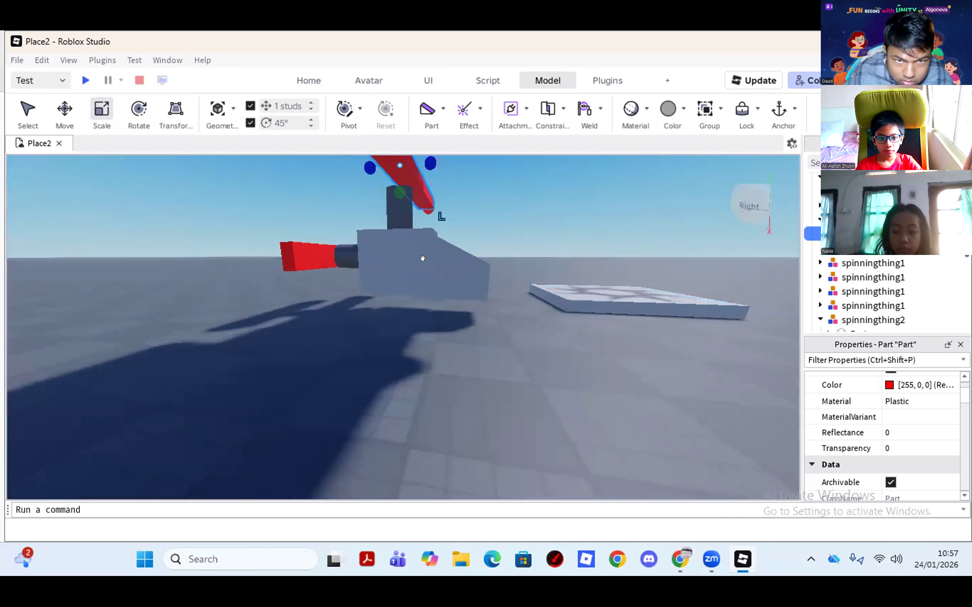
{"action": "left_click", "coordinate": [400, 249]}
{"action": "scroll", "coordinate": [911, 425], "scroll_direction": "down", "scroll_amount": 5}
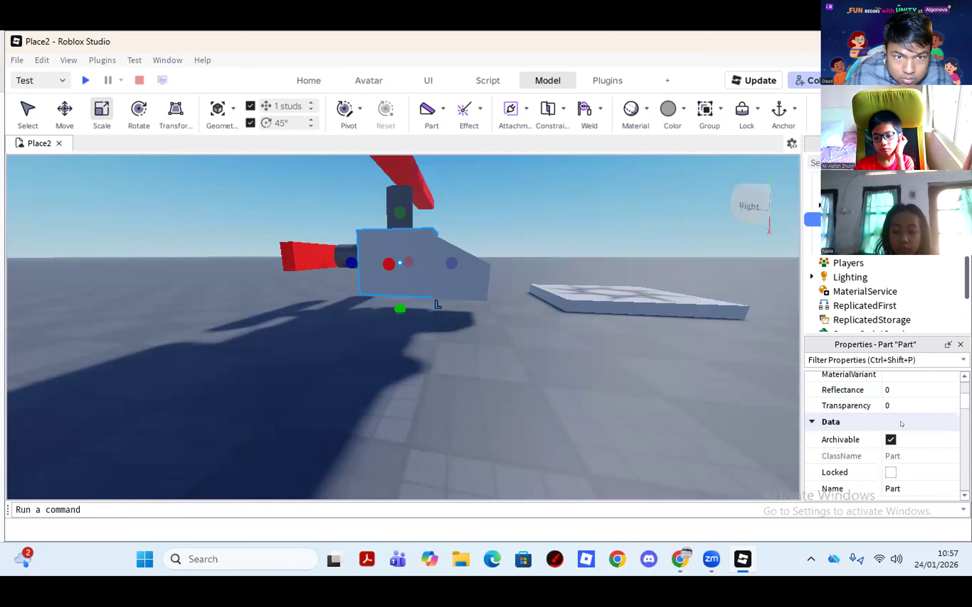
{"action": "scroll", "coordinate": [902, 431], "scroll_direction": "down", "scroll_amount": 6}
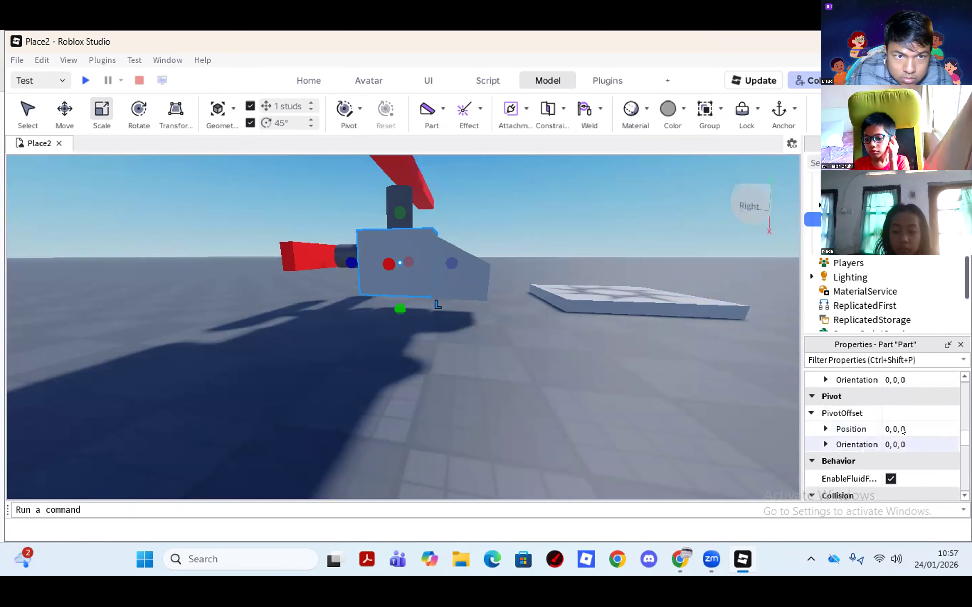
{"action": "left_click", "coordinate": [890, 411]}
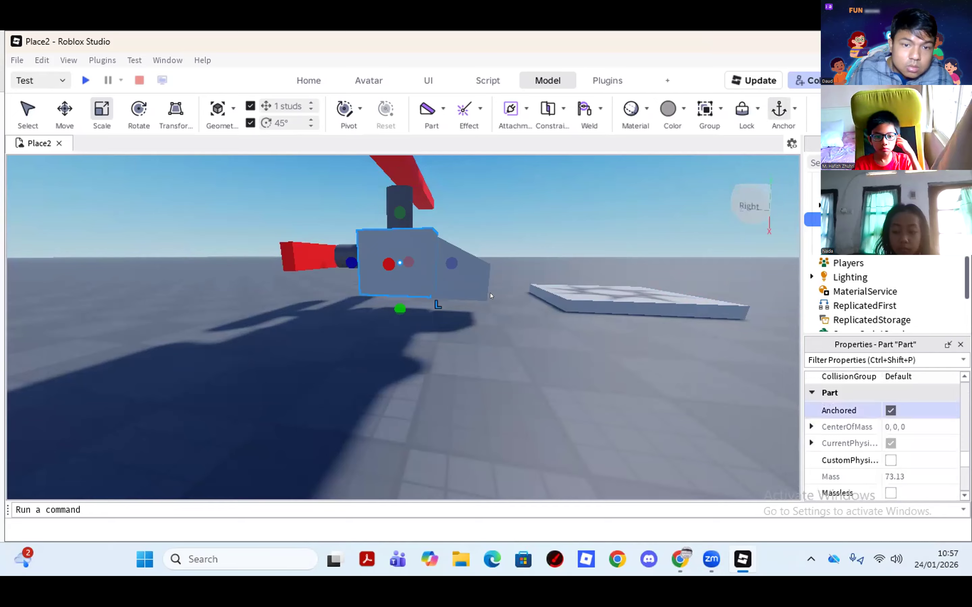
{"action": "left_click", "coordinate": [483, 293]}
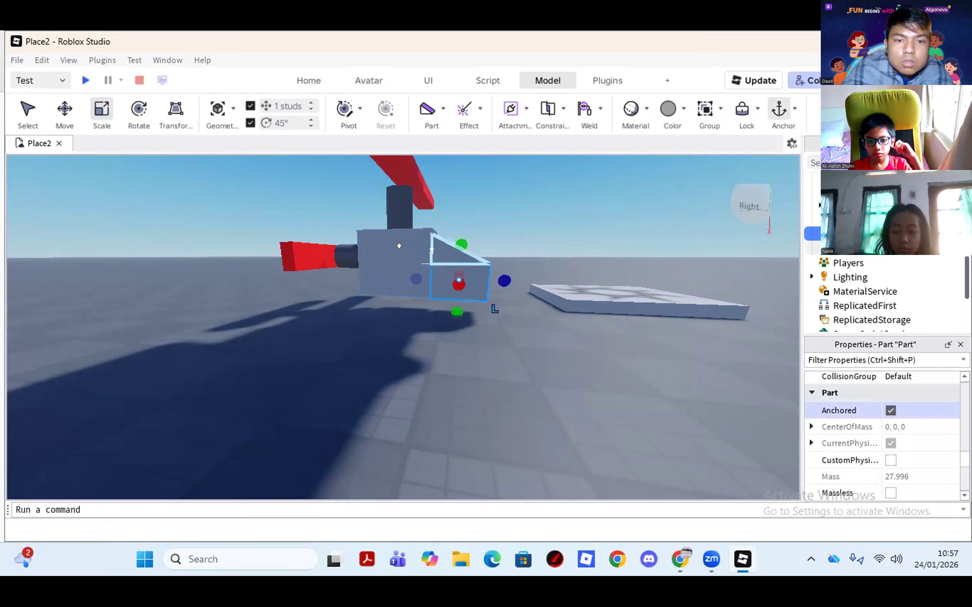
Set the wedge's BrickColor to Pastel light blue for the windscreen
{"action": "left_click", "coordinate": [436, 249]}
{"action": "scroll", "coordinate": [891, 423], "scroll_direction": "up", "scroll_amount": 8}
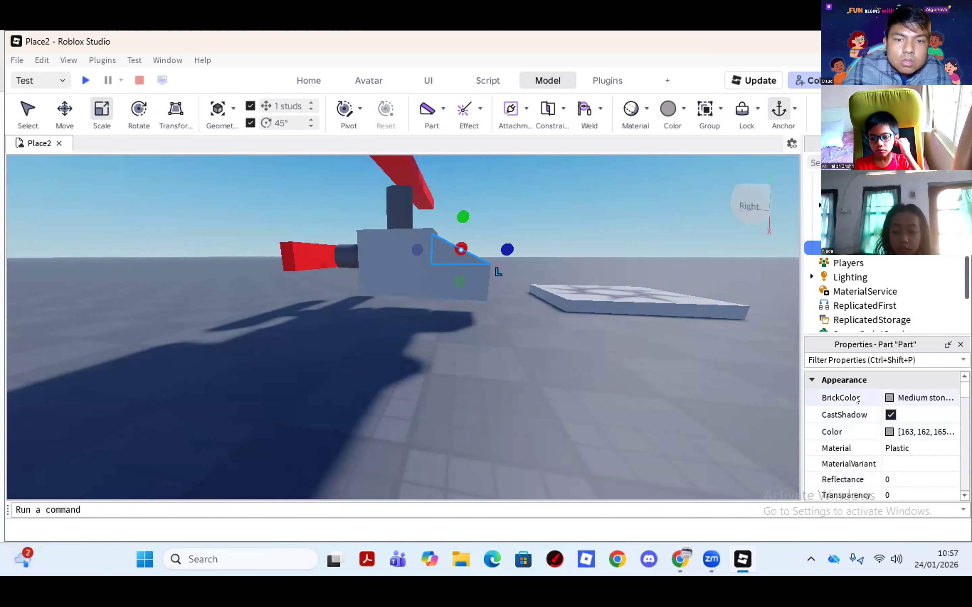
{"action": "left_click", "coordinate": [857, 399]}
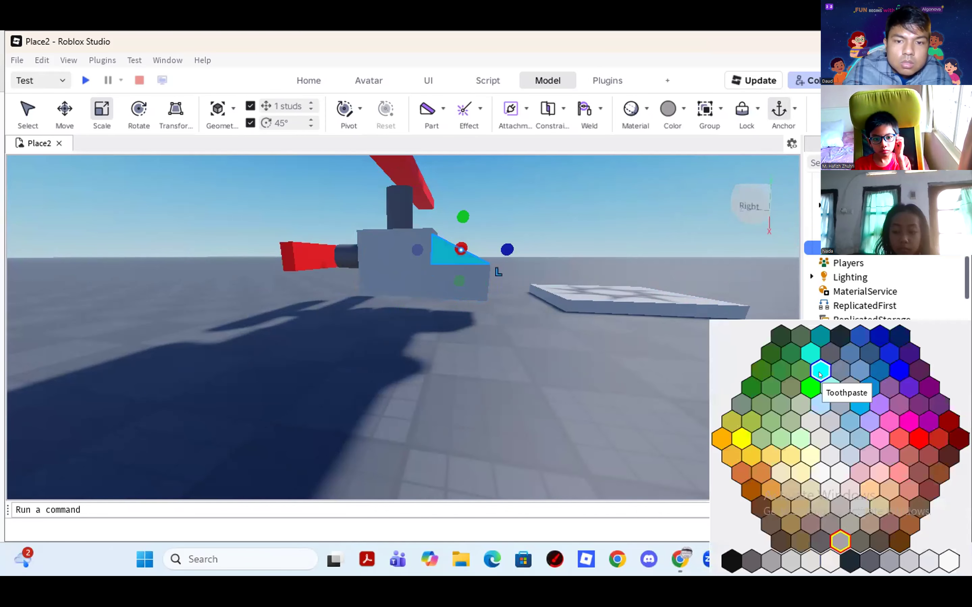
{"action": "left_click", "coordinate": [820, 402]}
{"action": "left_click", "coordinate": [638, 299]}
Shorten the red blade of the spinningthing1 rotor on the body from both ends
{"action": "mouse_move", "coordinate": [638, 299]}
{"action": "right_mouse_down"}
{"action": "mouse_move", "coordinate": [614, 271]}
{"action": "mouse_move", "coordinate": [627, 284]}
{"action": "right_mouse_up"}
{"action": "key", "text": "s"}
{"action": "key", "text": "a"}
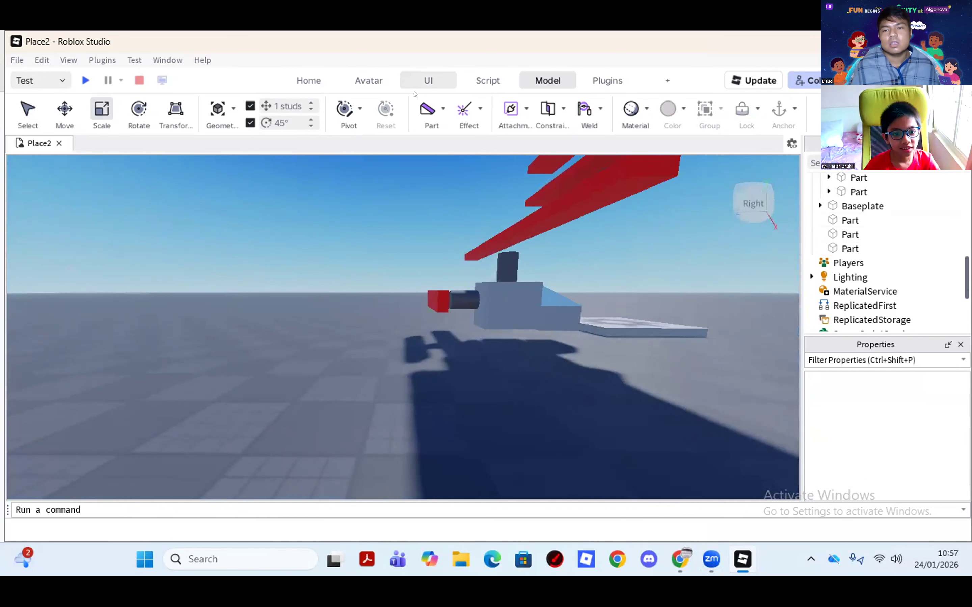
{"action": "key", "text": "d"}
{"action": "key", "text": "s"}
{"action": "right_click_drag", "start_coordinate": [444, 242], "coordinate": [445, 242]}
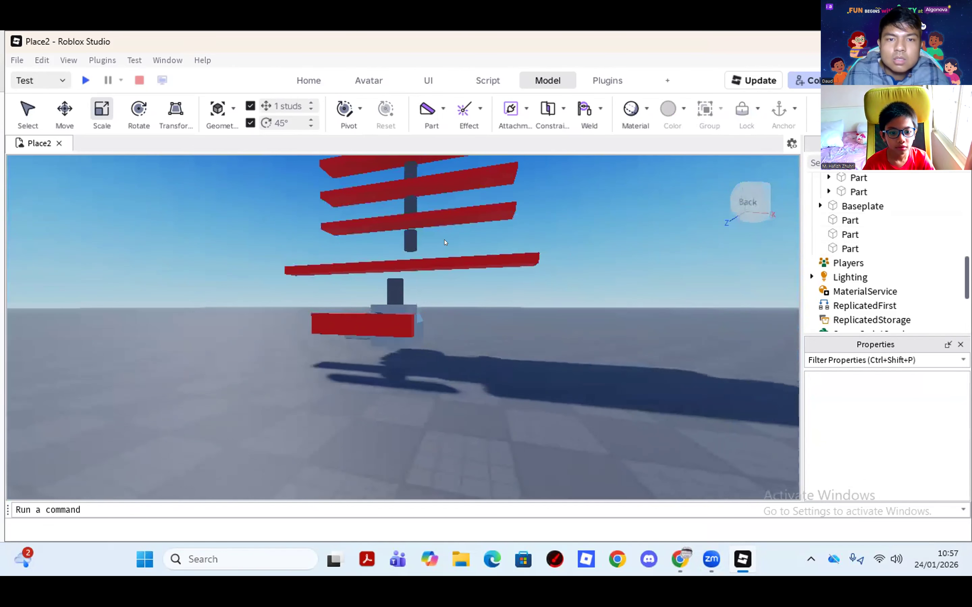
{"action": "left_click", "coordinate": [444, 247]}
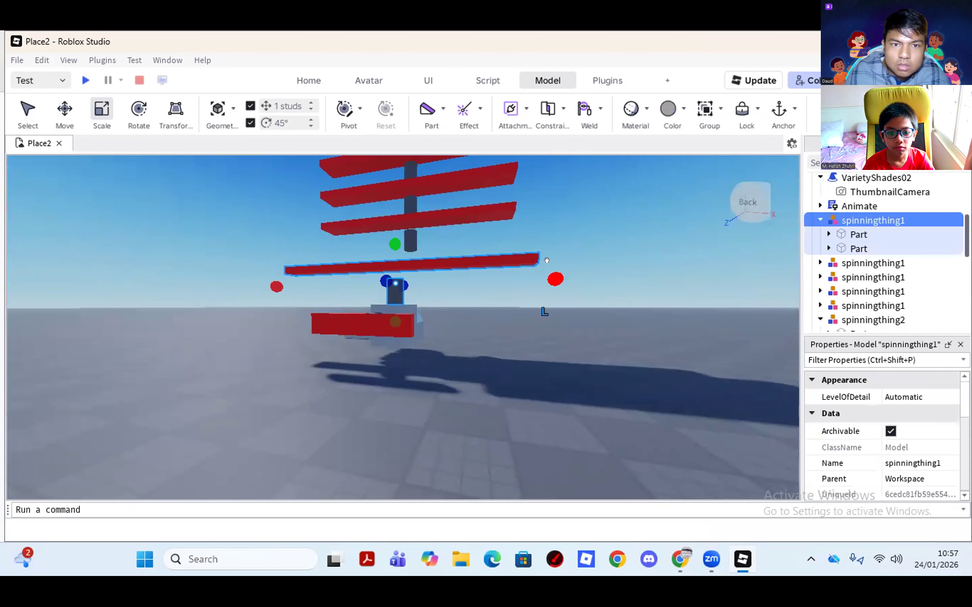
{"action": "left_click", "coordinate": [859, 235]}
{"action": "left_click_drag", "start_coordinate": [554, 254], "coordinate": [482, 254]}
{"action": "left_click_drag", "start_coordinate": [276, 272], "coordinate": [315, 268]}
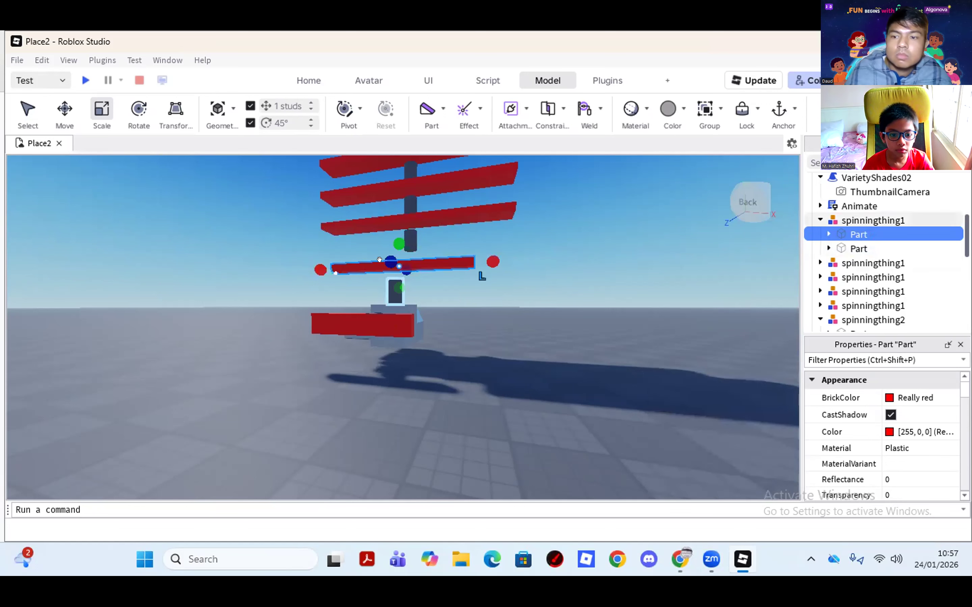
Fine-tune the shortened red blade's two ends so it sits evenly over the rotor shaft
{"action": "right_click_drag", "start_coordinate": [443, 261], "coordinate": [466, 259]}
{"action": "key", "text": "w"}
{"action": "key", "text": "d"}
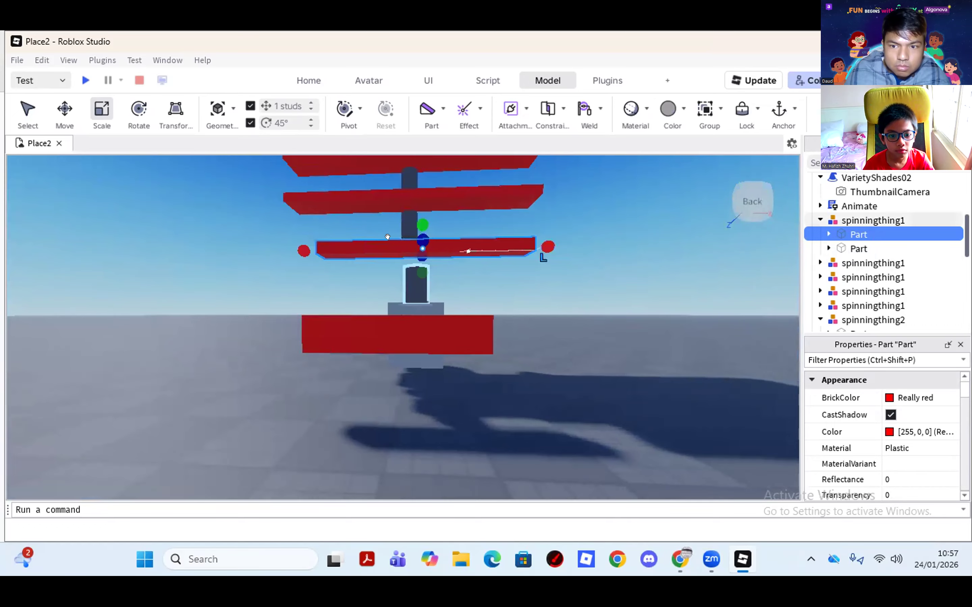
{"action": "mouse_move", "coordinate": [303, 251]}
{"action": "left_mouse_down"}
{"action": "mouse_move", "coordinate": [291, 249]}
{"action": "mouse_move", "coordinate": [302, 262]}
{"action": "left_mouse_up"}
{"action": "left_click_drag", "start_coordinate": [544, 242], "coordinate": [560, 238]}
{"action": "key", "text": "d"}
Group the body parts and both rotors into one model and name it HELIKUPTAR
{"action": "right_click_drag", "start_coordinate": [559, 226], "coordinate": [478, 241]}
{"action": "key", "text": "d"}
{"action": "left_click_drag", "start_coordinate": [416, 256], "coordinate": [551, 354]}
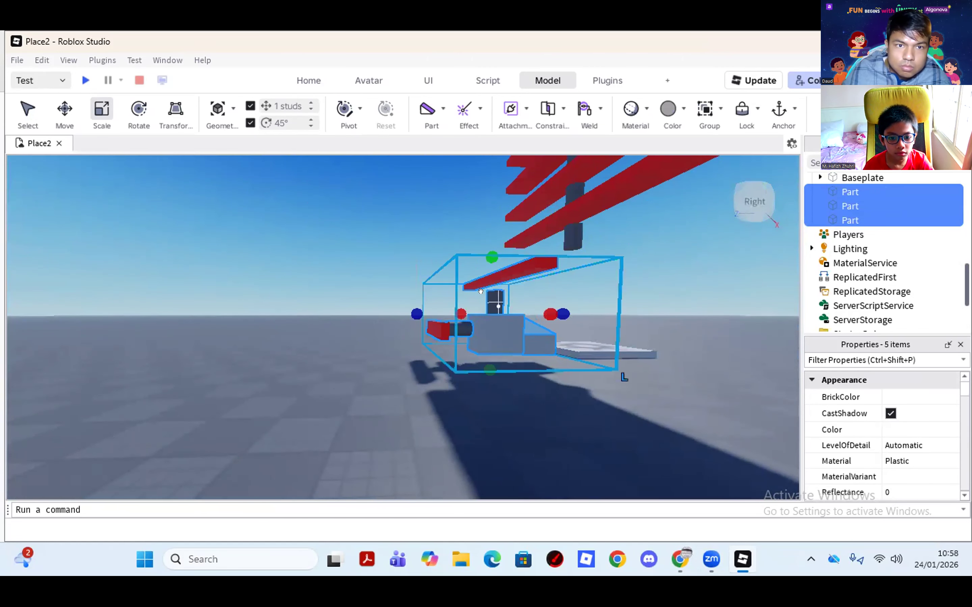
{"action": "right_click", "coordinate": [500, 241]}
{"action": "left_click", "coordinate": [522, 167]}
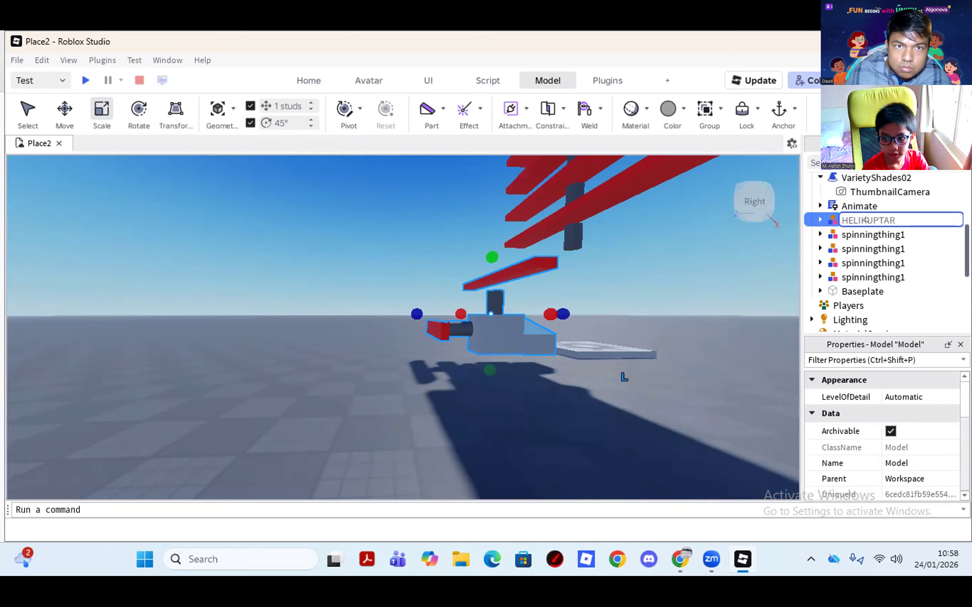
{"action": "key", "text": "Return"}
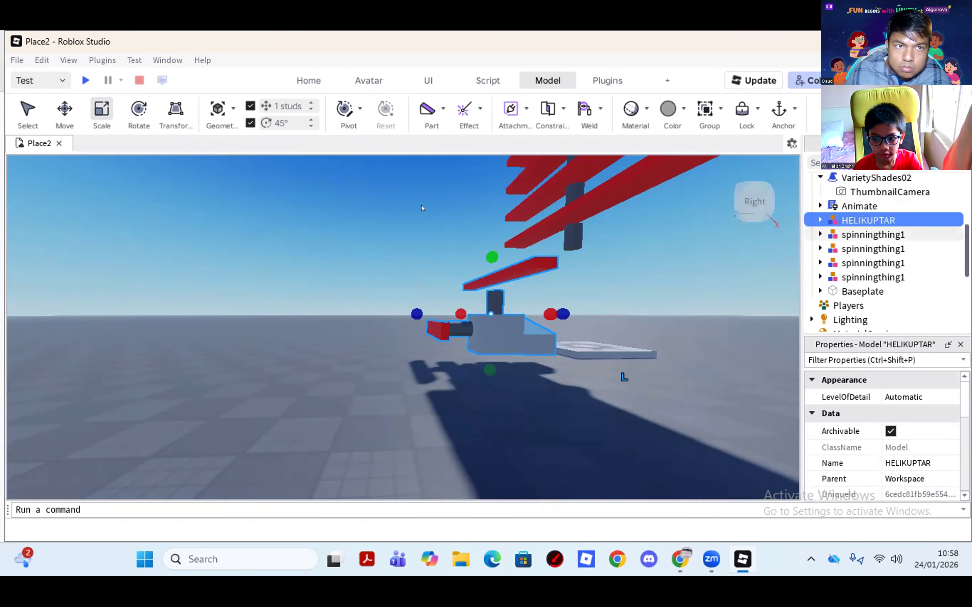
Playtest the place to check that the helicopter's top and tail rotors spin, and end the simulation
{"action": "left_click", "coordinate": [85, 80]}
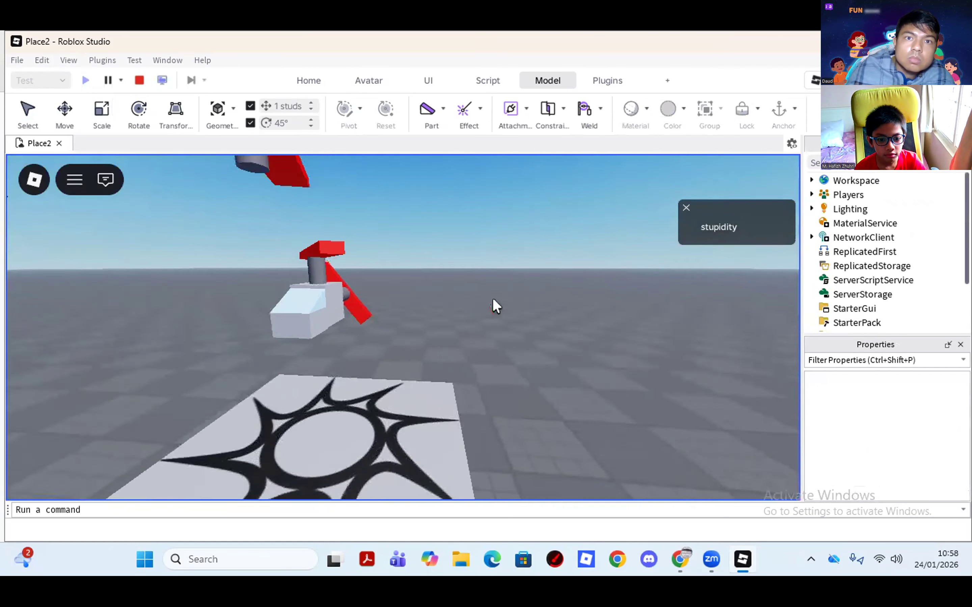
{"action": "key", "text": "d"}
{"action": "key", "text": "shift"}
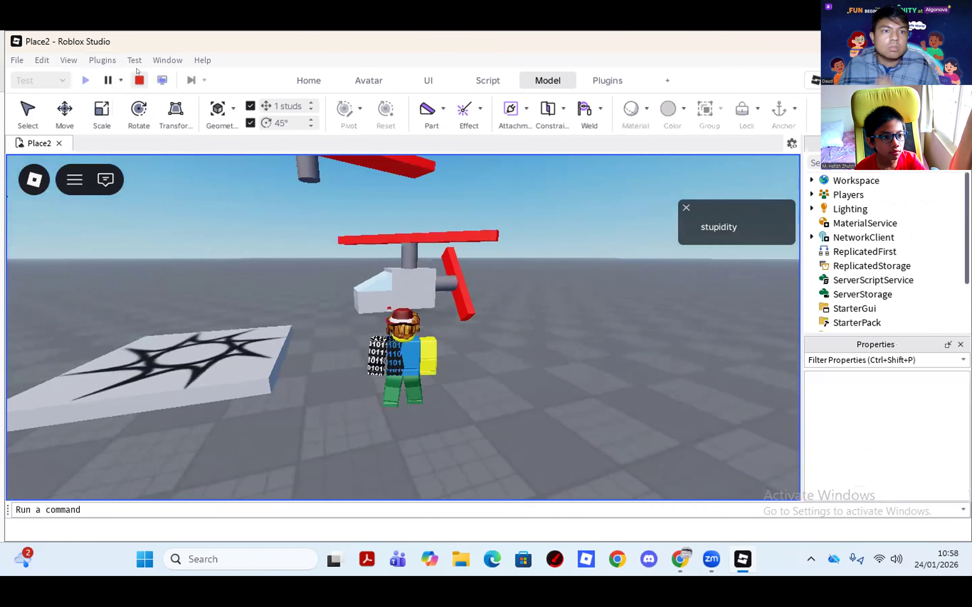
{"action": "left_click", "coordinate": [139, 80]}
Move the HELIKUPTAR model rearward, clear of the stacked rotors, and raise it 4 studs
{"action": "key", "text": "d"}
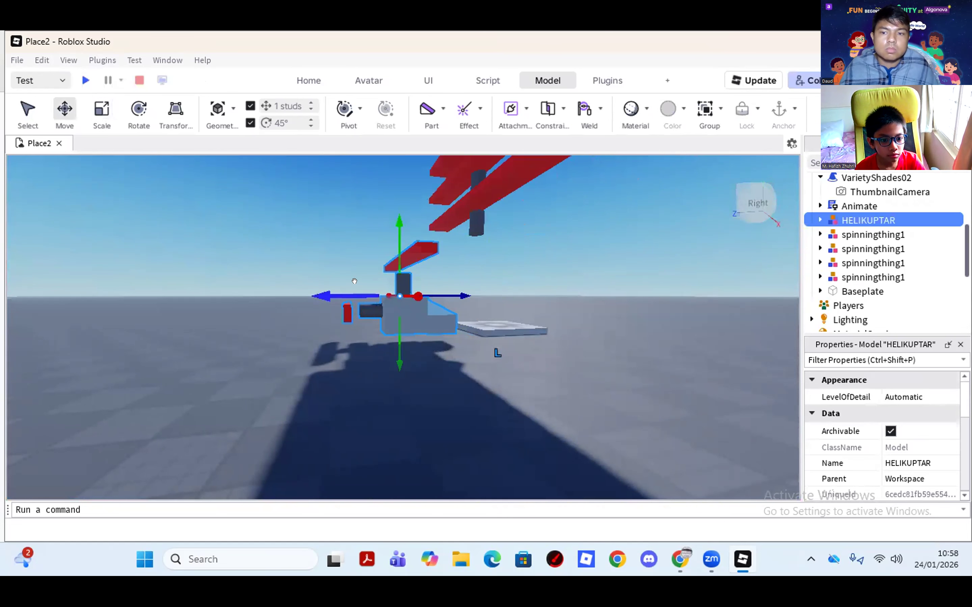
{"action": "left_click_drag", "start_coordinate": [355, 282], "coordinate": [312, 272]}
{"action": "left_click_drag", "start_coordinate": [318, 217], "coordinate": [324, 183]}
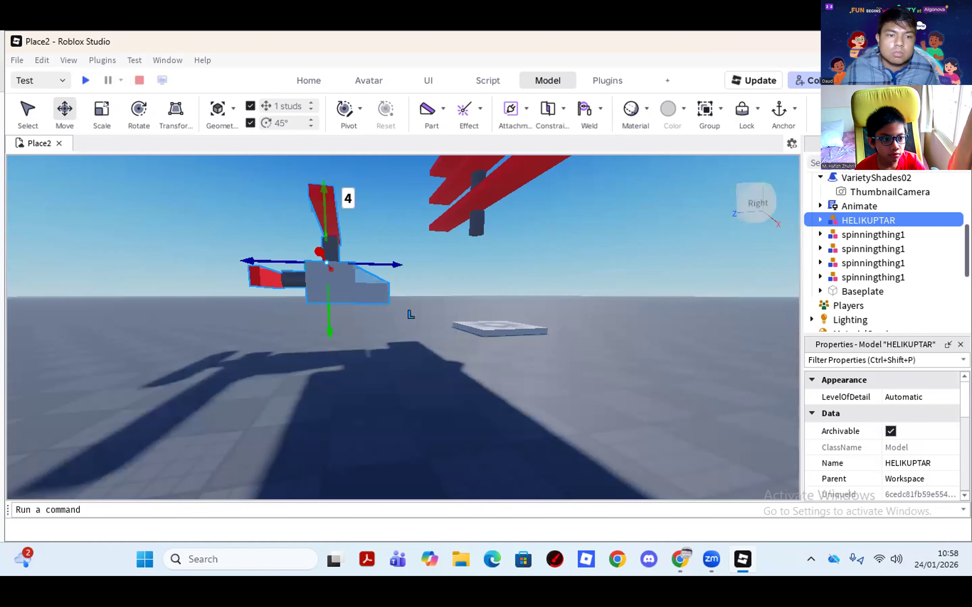
Start a playtest, walk the avatar around the raised helicopter and jump up onto its nose
{"action": "left_click", "coordinate": [85, 79]}
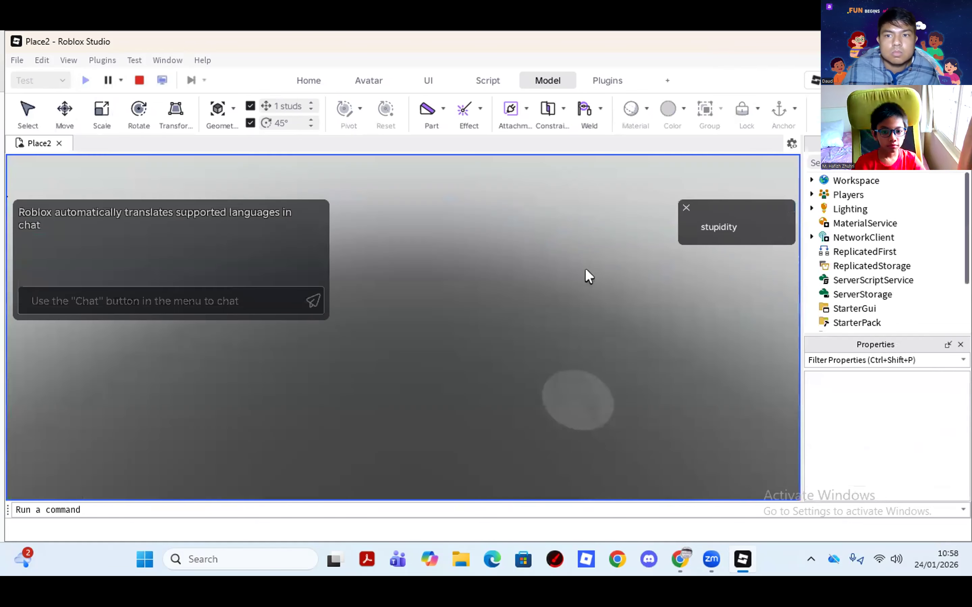
{"action": "key", "text": "w"}
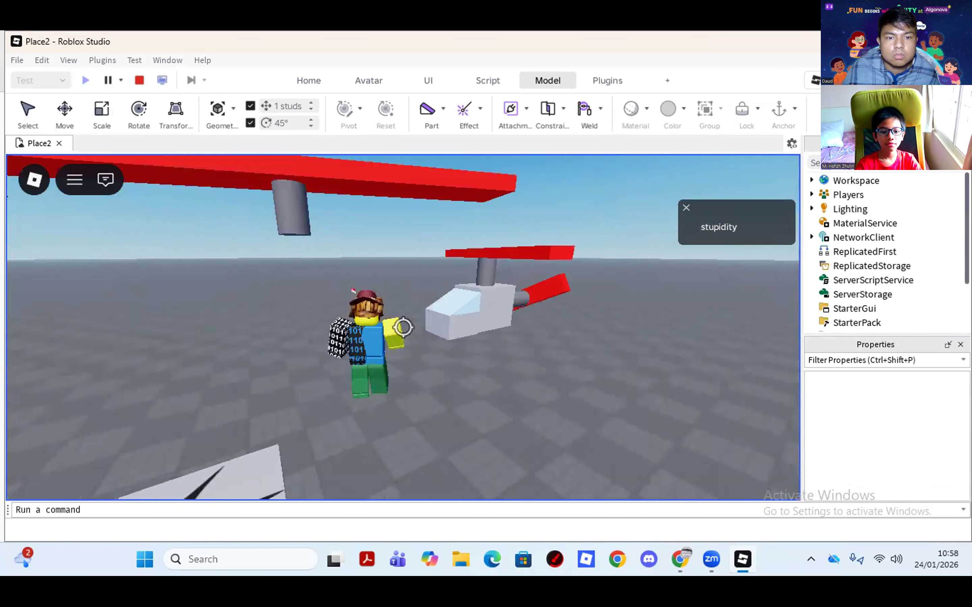
{"action": "key", "text": "space"}
{"action": "key", "text": "space"}
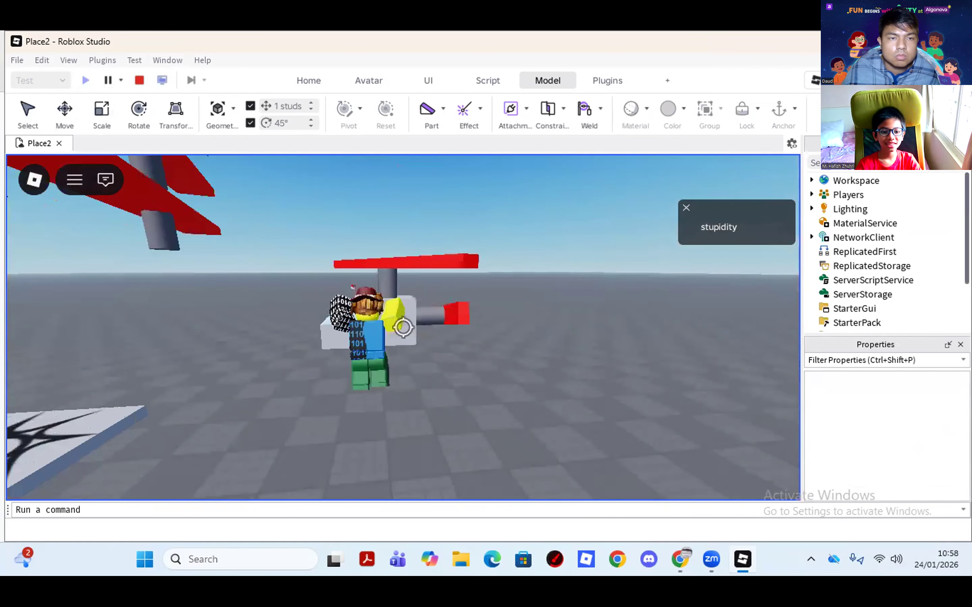
{"action": "key", "text": "w"}
{"action": "key", "text": "shift"}
{"action": "key", "text": "s"}
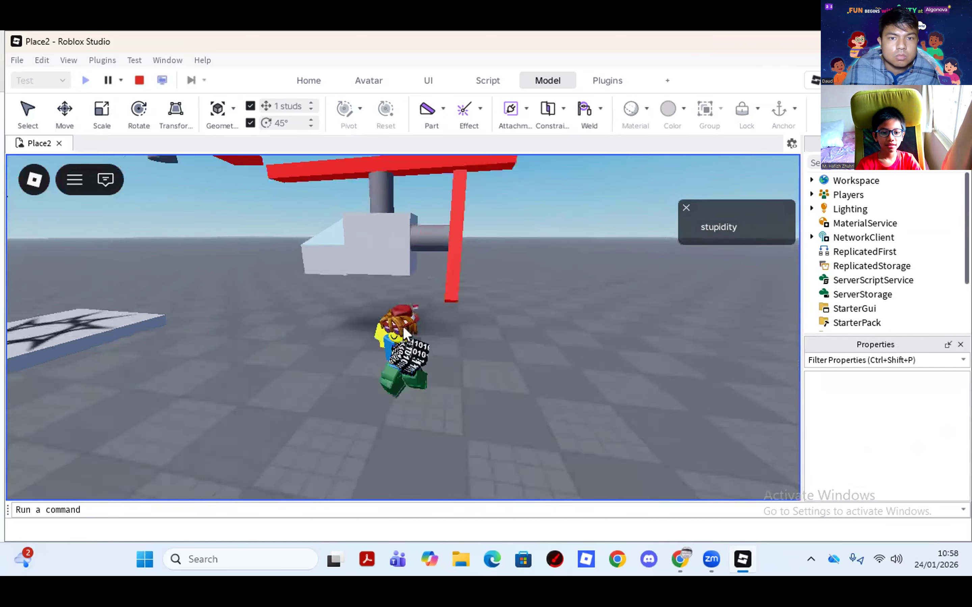
{"action": "key", "text": "shift"}
{"action": "key", "text": "a"}
{"action": "key", "text": "w"}
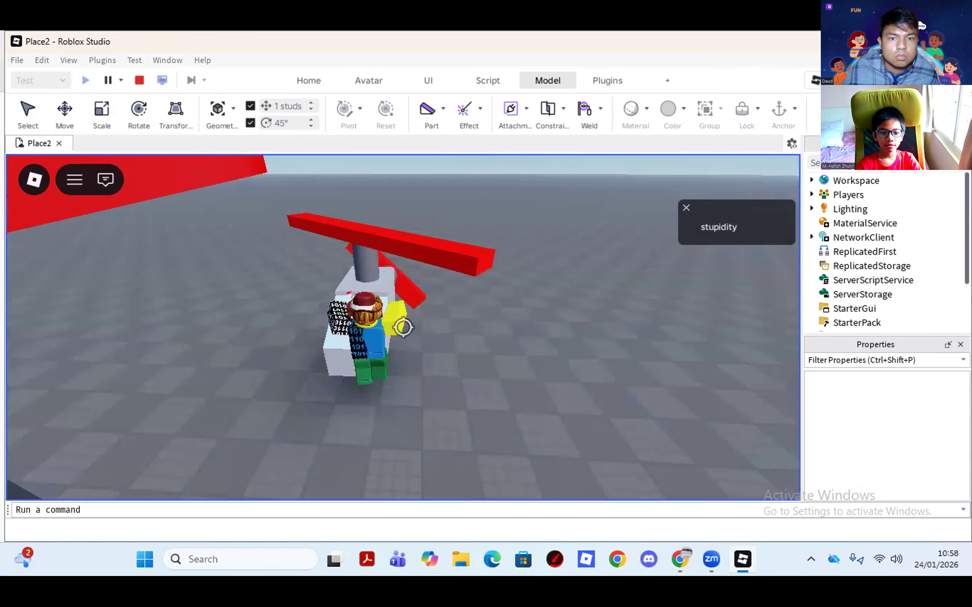
{"action": "key", "text": "space"}
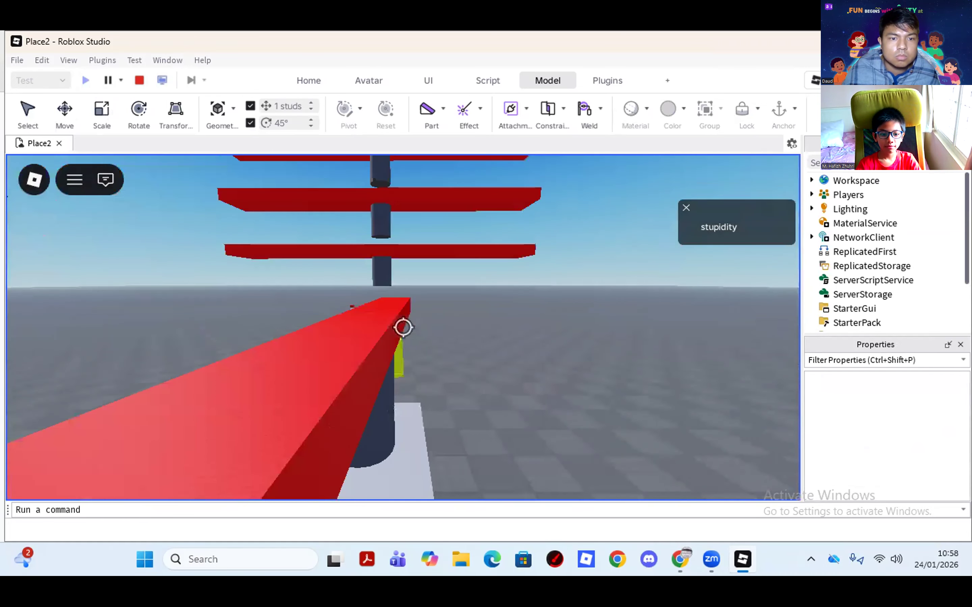
Examine the avatar standing on the helicopter and the spinning rotors from the side, and end the simulation
{"action": "key", "text": "shift"}
{"action": "scroll", "coordinate": [403, 327], "scroll_direction": "down", "scroll_amount": 5}
{"action": "right_click_drag", "start_coordinate": [403, 328], "coordinate": [399, 324]}
{"action": "scroll", "coordinate": [399, 324], "scroll_direction": "down", "scroll_amount": 2}
{"action": "key", "text": "shift"}
{"action": "scroll", "coordinate": [403, 327], "scroll_direction": "up", "scroll_amount": 3}
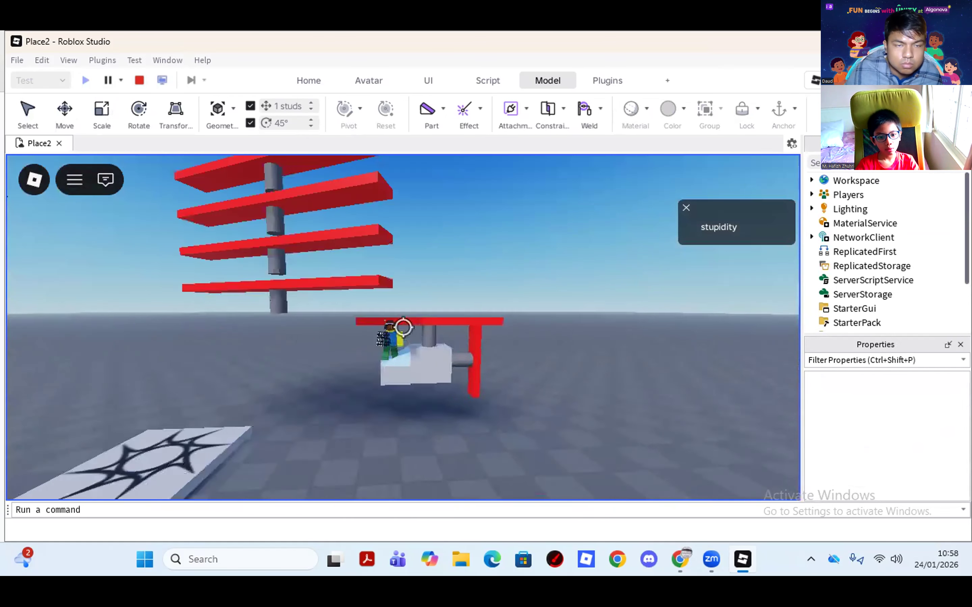
{"action": "key", "text": "shift"}
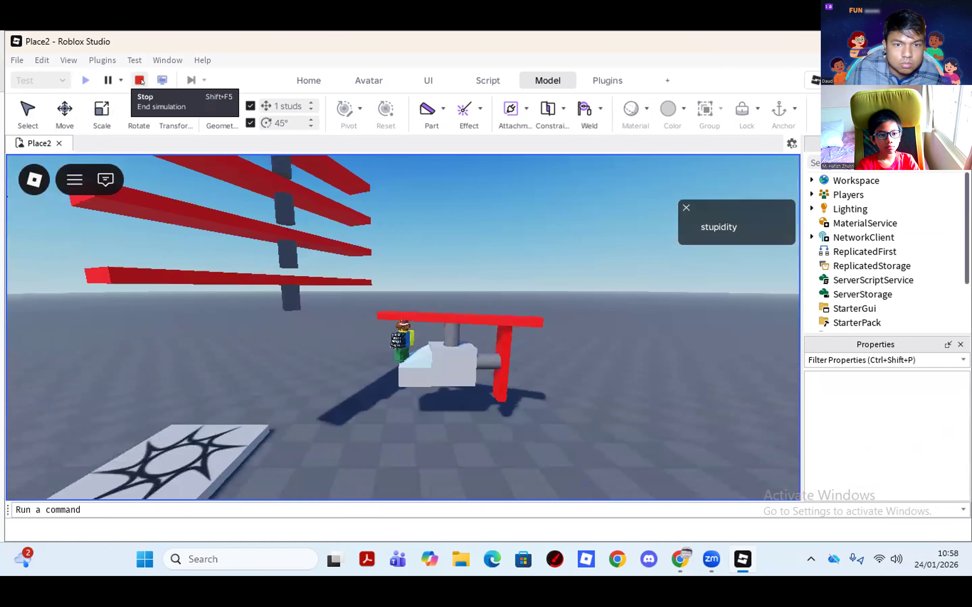
{"action": "left_click", "coordinate": [139, 80]}
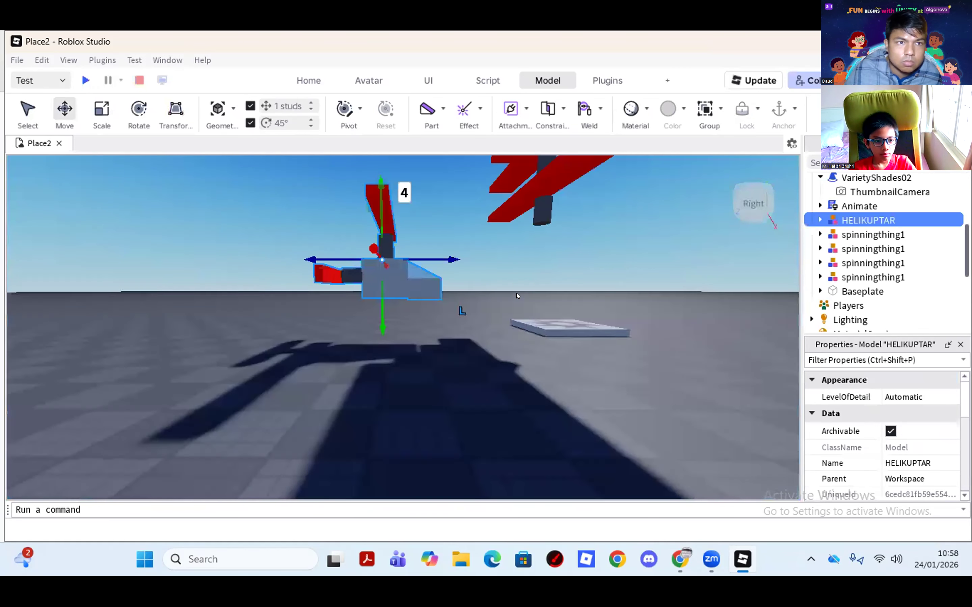
Shorten the red blade of the HELIKUPTAR's spinningthing2 tail rotor from both ends
{"action": "right_click_drag", "start_coordinate": [517, 294], "coordinate": [537, 300]}
{"action": "key", "text": "d"}
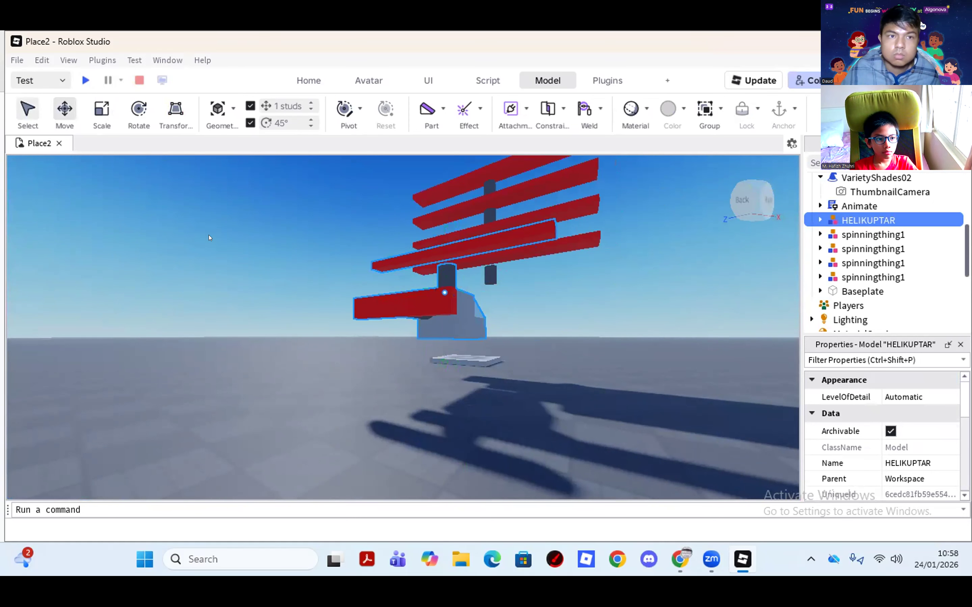
{"action": "right_click_drag", "start_coordinate": [353, 291], "coordinate": [562, 308]}
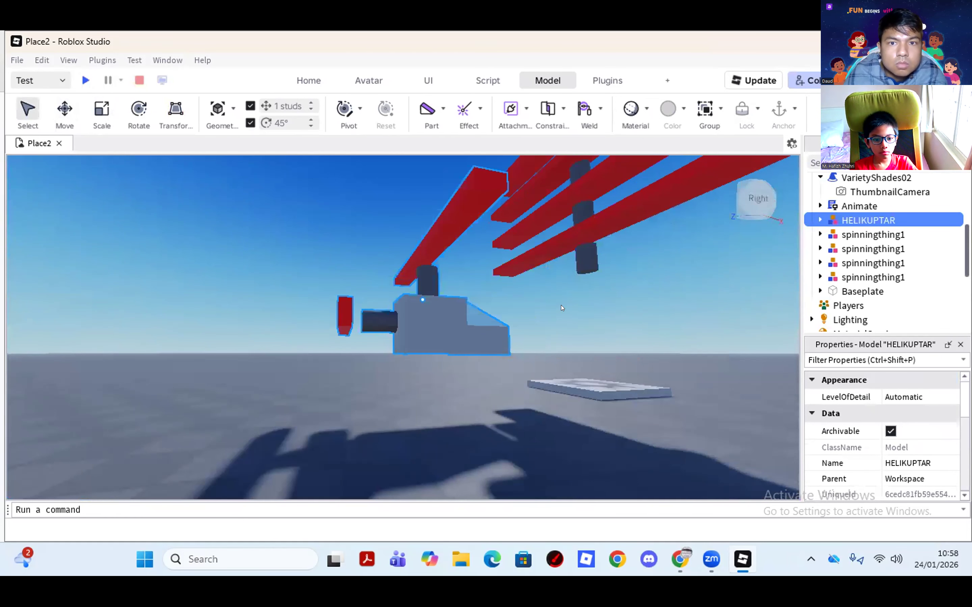
{"action": "left_click", "coordinate": [820, 220]}
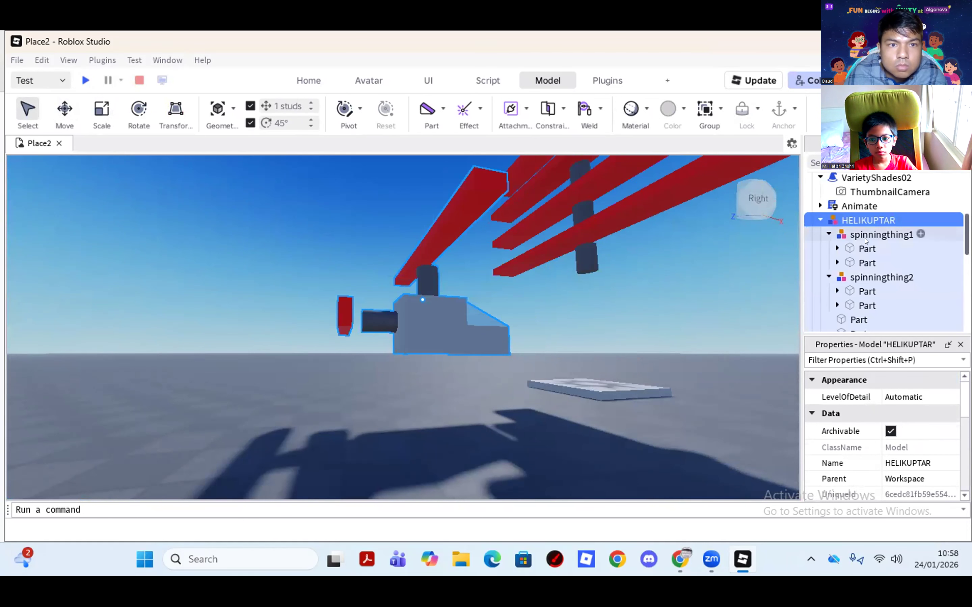
{"action": "left_click", "coordinate": [858, 236]}
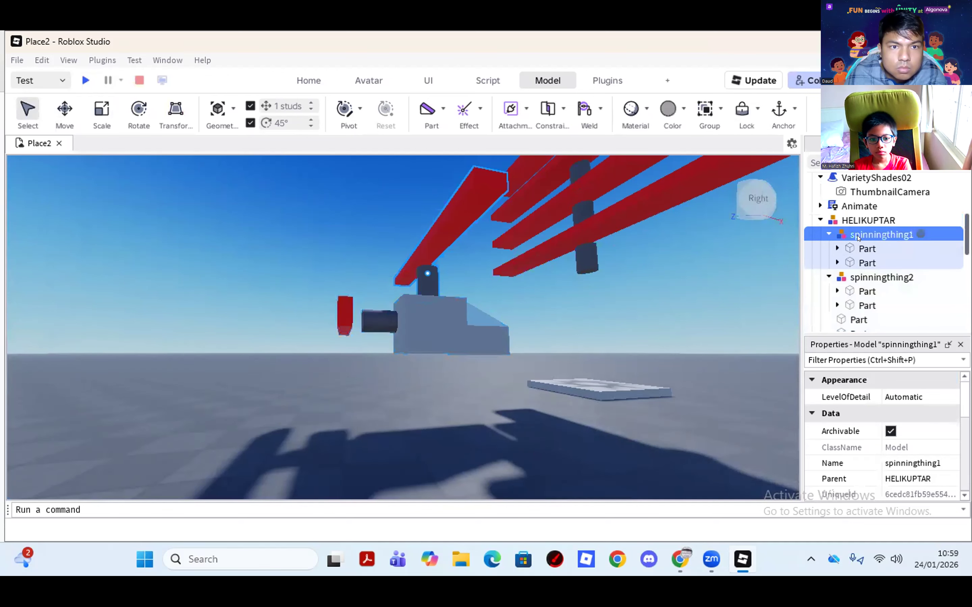
{"action": "left_click", "coordinate": [857, 276]}
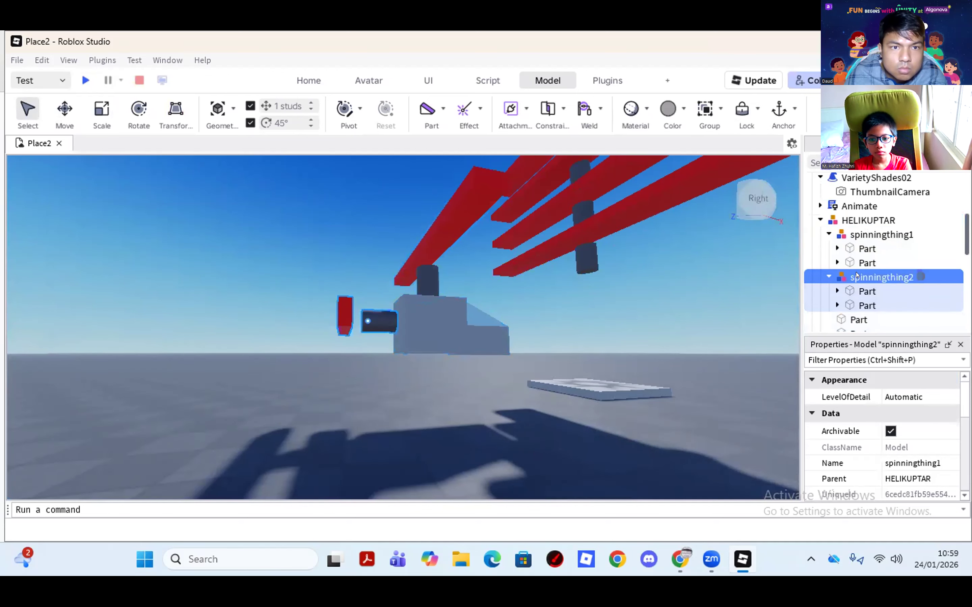
{"action": "left_click", "coordinate": [858, 296]}
{"action": "right_click_drag", "start_coordinate": [673, 332], "coordinate": [641, 311]}
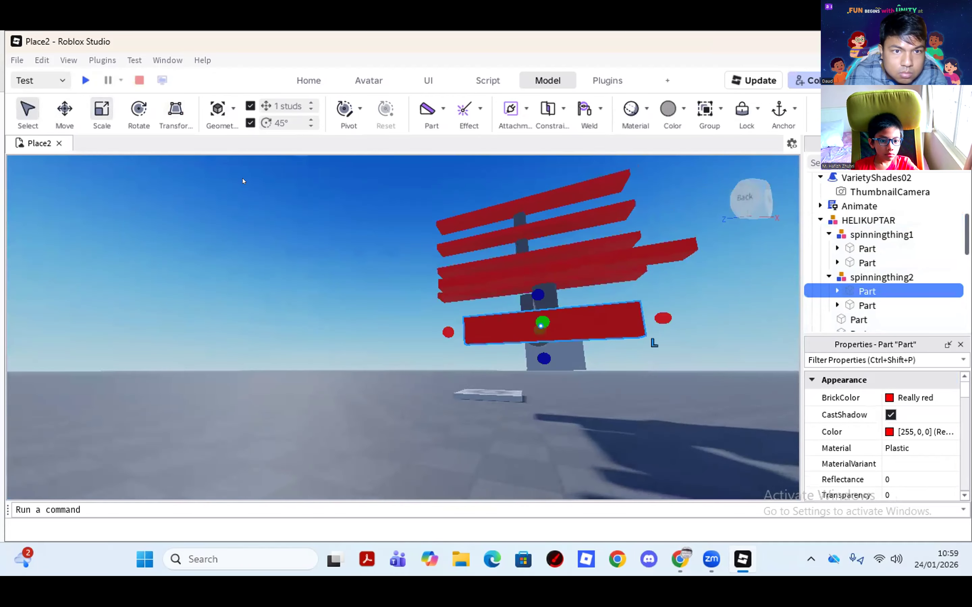
{"action": "left_click_drag", "start_coordinate": [653, 319], "coordinate": [634, 320]}
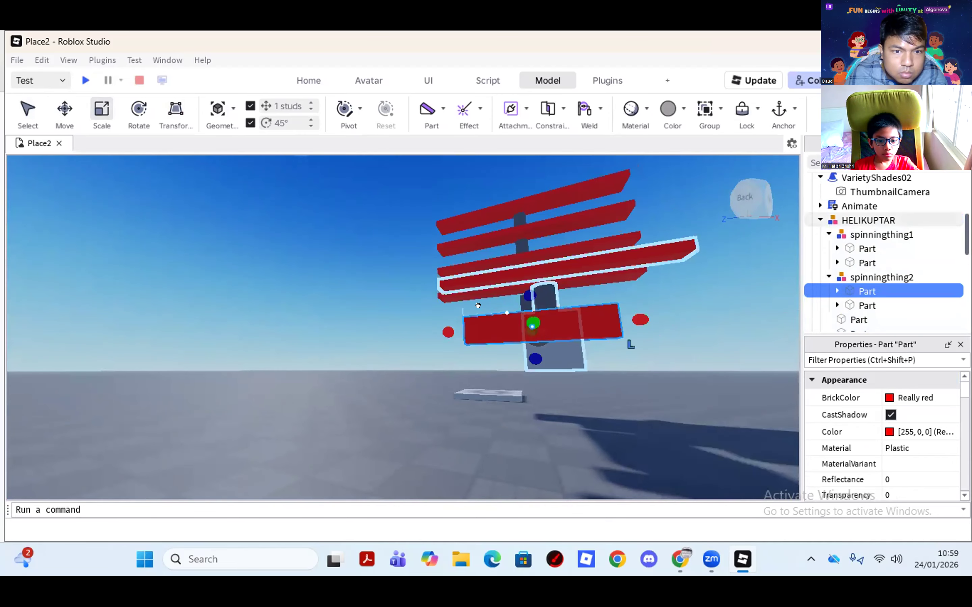
{"action": "left_click_drag", "start_coordinate": [447, 330], "coordinate": [461, 331]}
{"action": "key", "text": "d"}
{"action": "right_click_drag", "start_coordinate": [639, 273], "coordinate": [640, 273]}
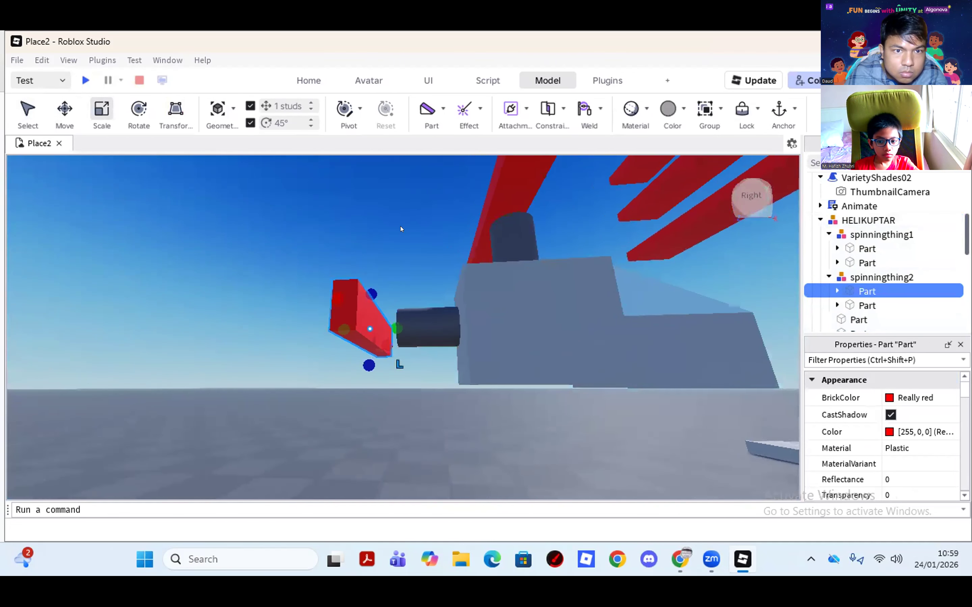
{"action": "left_click", "coordinate": [400, 226]}
{"action": "key", "text": "a"}
Playtest again, walking and jumping the avatar near the helicopter to inspect the shortened tail rotor and nose, and end the simulation
{"action": "left_click", "coordinate": [85, 80]}
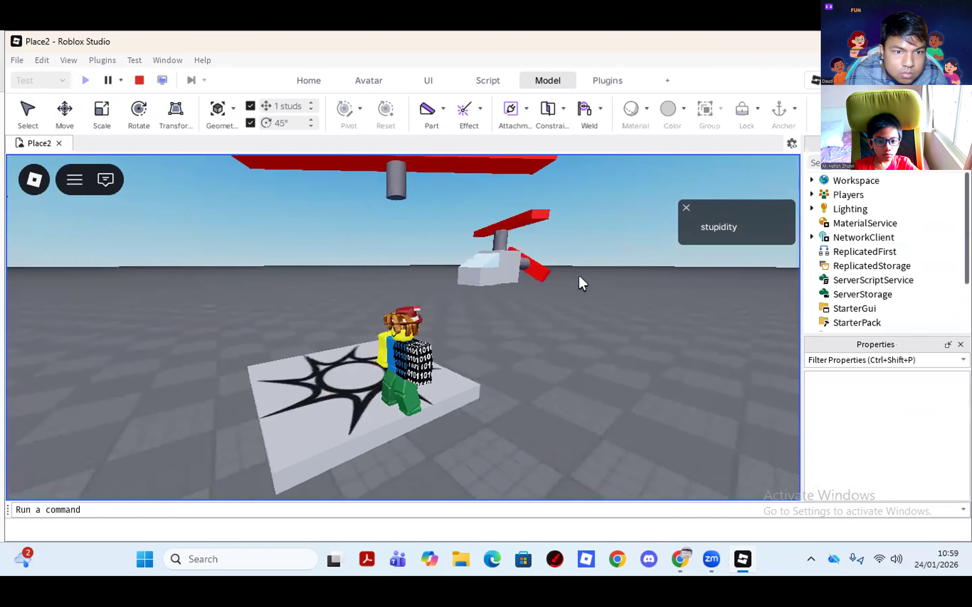
{"action": "key", "text": "d"}
{"action": "right_click_drag", "start_coordinate": [579, 277], "coordinate": [579, 277]}
{"action": "scroll", "coordinate": [578, 277], "scroll_direction": "down", "scroll_amount": 3}
{"action": "key", "text": "space"}
{"action": "key", "text": "space"}
{"action": "key", "text": "space"}
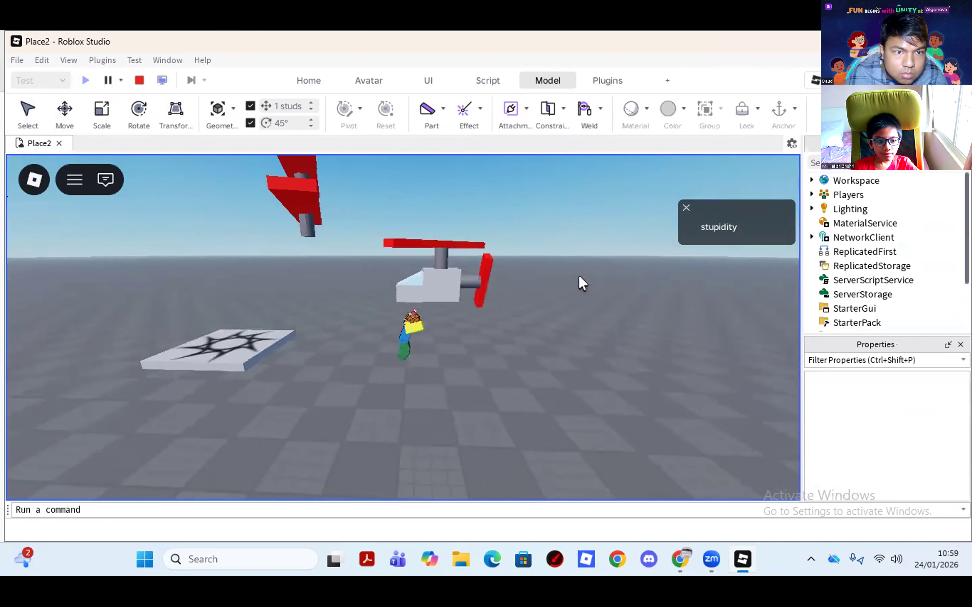
{"action": "key", "text": "space"}
{"action": "key", "text": "space"}
{"action": "key", "text": "w"}
{"action": "key", "text": "w"}
{"action": "right_click_drag", "start_coordinate": [505, 246], "coordinate": [504, 245]}
{"action": "key", "text": "space"}
{"action": "right_click_drag", "start_coordinate": [425, 285], "coordinate": [425, 285]}
{"action": "key", "text": "w"}
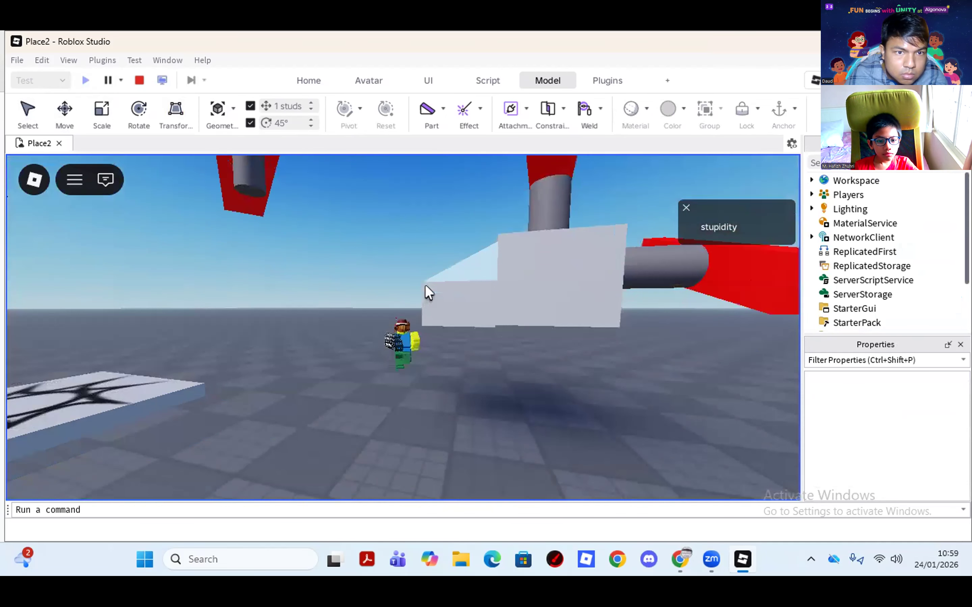
{"action": "scroll", "coordinate": [425, 285], "scroll_direction": "up", "scroll_amount": 2}
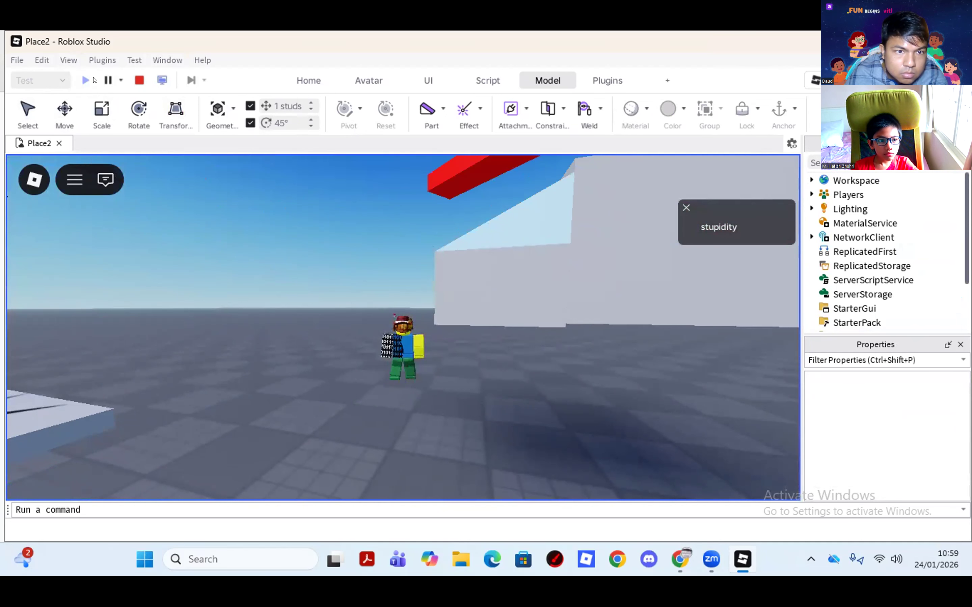
{"action": "left_click", "coordinate": [139, 80]}
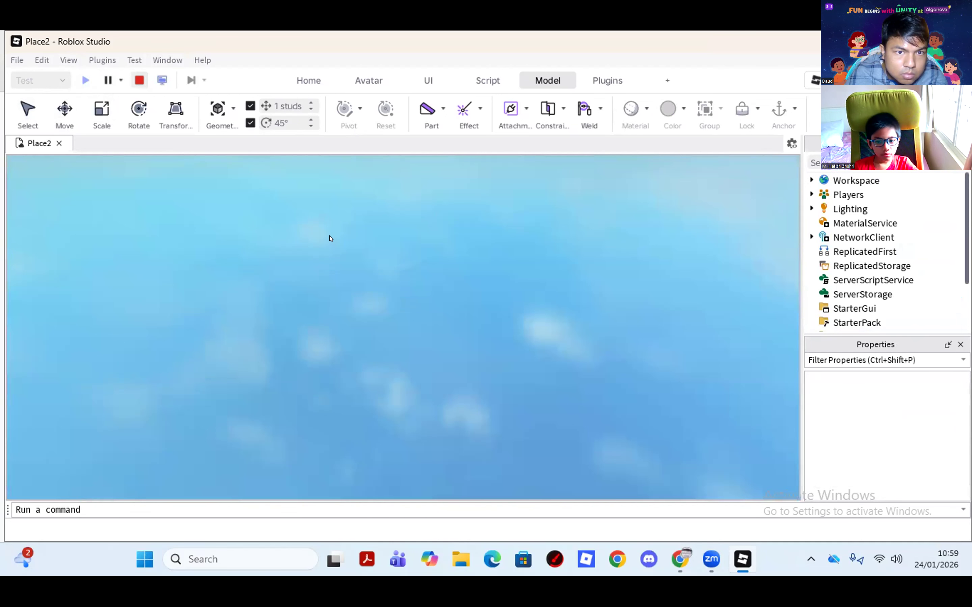
Raise the Pastel light blue windscreen wedge inside HELIKUPTAR by 1 stud
{"action": "key", "text": "s"}
{"action": "right_click_drag", "start_coordinate": [481, 298], "coordinate": [433, 297]}
{"action": "left_click", "coordinate": [433, 297]}
{"action": "key", "text": "a"}
{"action": "scroll", "coordinate": [888, 262], "scroll_direction": "down", "scroll_amount": 1}
{"action": "scroll", "coordinate": [889, 262], "scroll_direction": "down", "scroll_amount": 1}
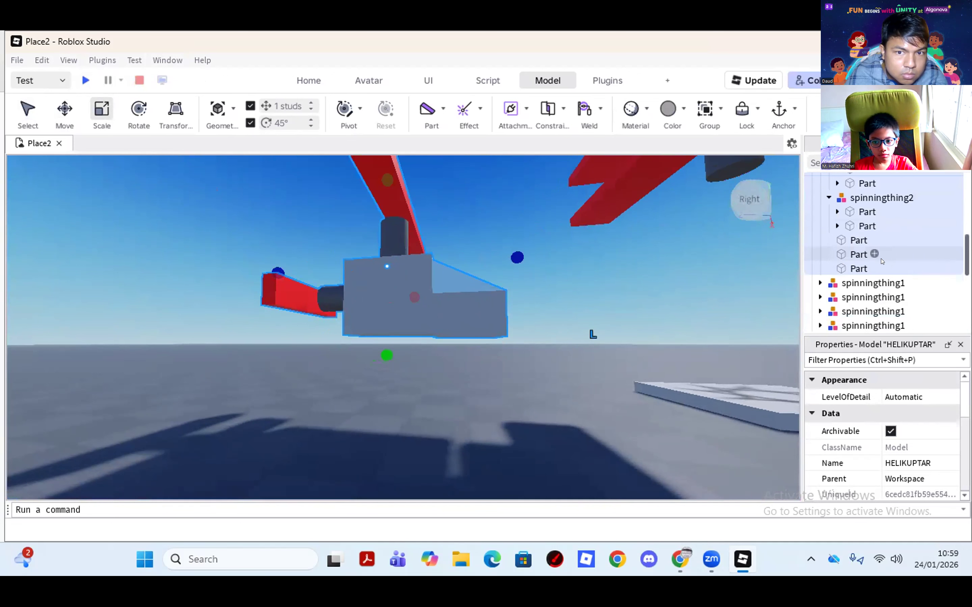
{"action": "left_click", "coordinate": [847, 241]}
{"action": "left_click", "coordinate": [847, 257]}
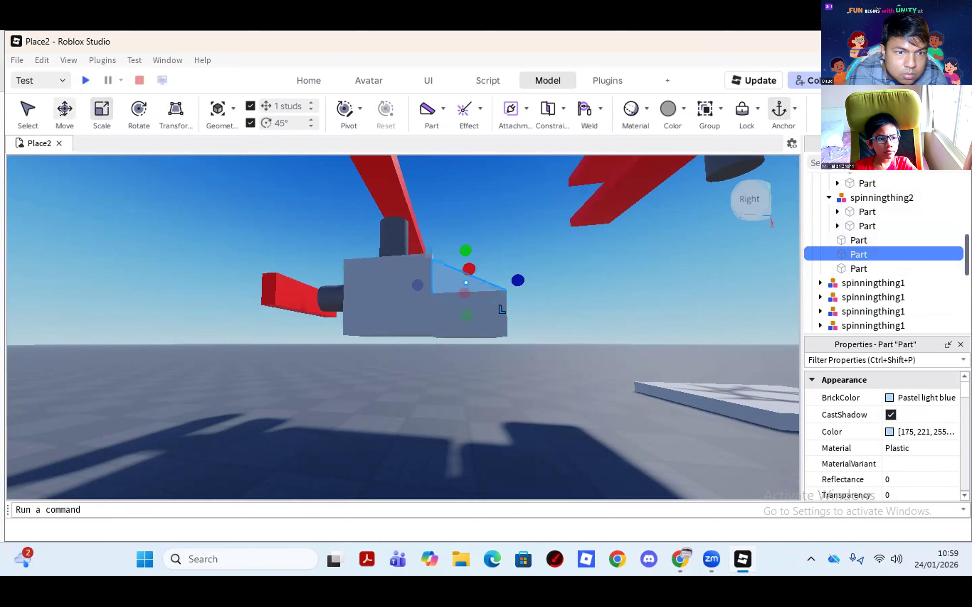
{"action": "left_click_drag", "start_coordinate": [460, 208], "coordinate": [460, 197]}
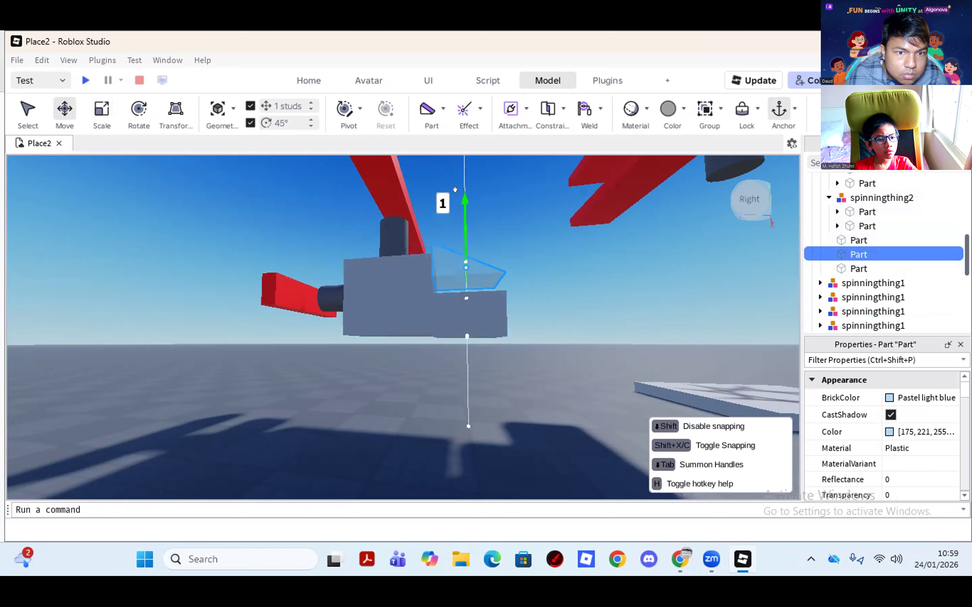
{"action": "left_click", "coordinate": [445, 253]}
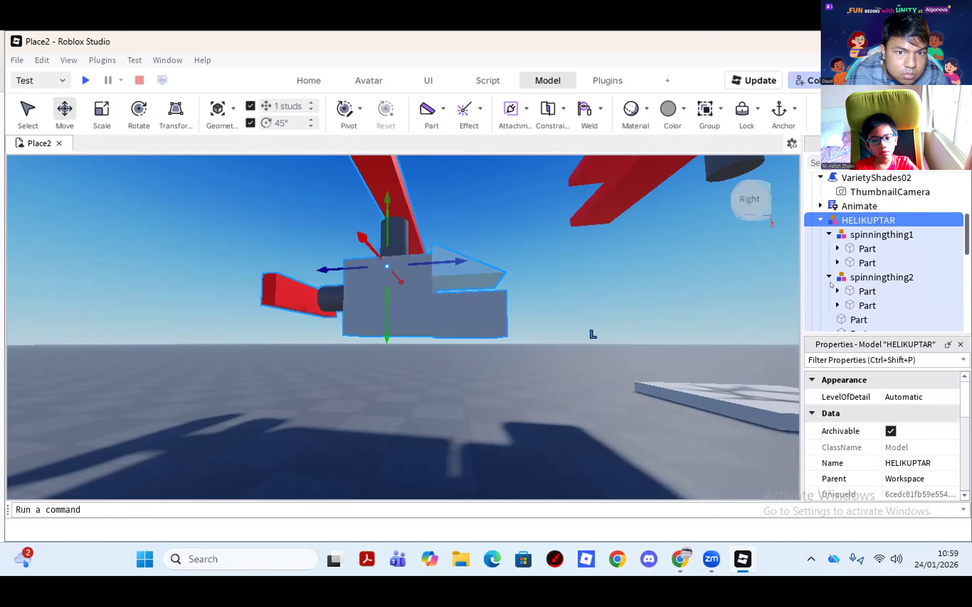
Nudge the helicopter's front body block slightly up toward the raised windscreen wedge
{"action": "scroll", "coordinate": [880, 276], "scroll_direction": "down", "scroll_amount": 2}
{"action": "left_click", "coordinate": [854, 253]}
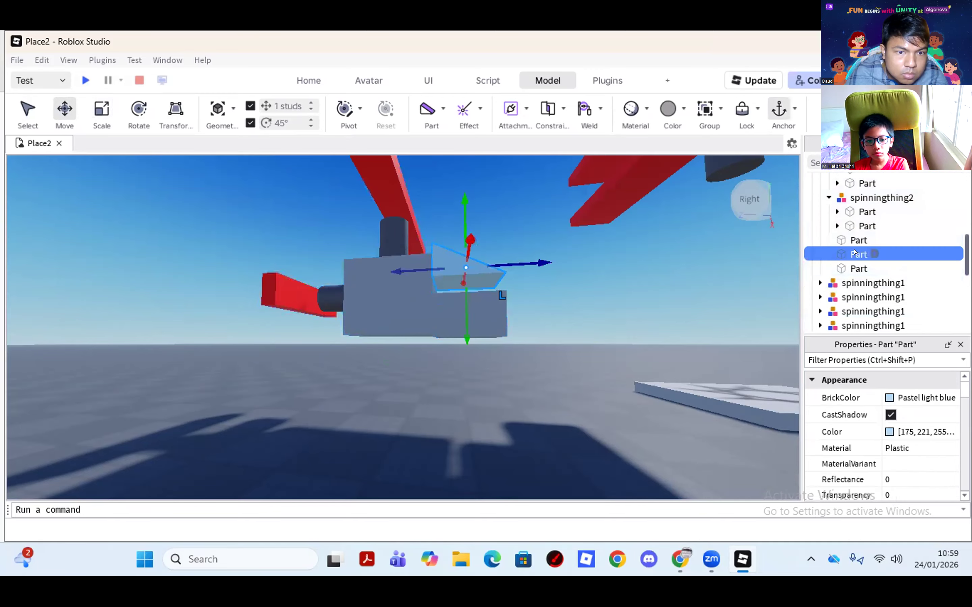
{"action": "left_click", "coordinate": [847, 265]}
{"action": "left_click_drag", "start_coordinate": [455, 249], "coordinate": [435, 249]}
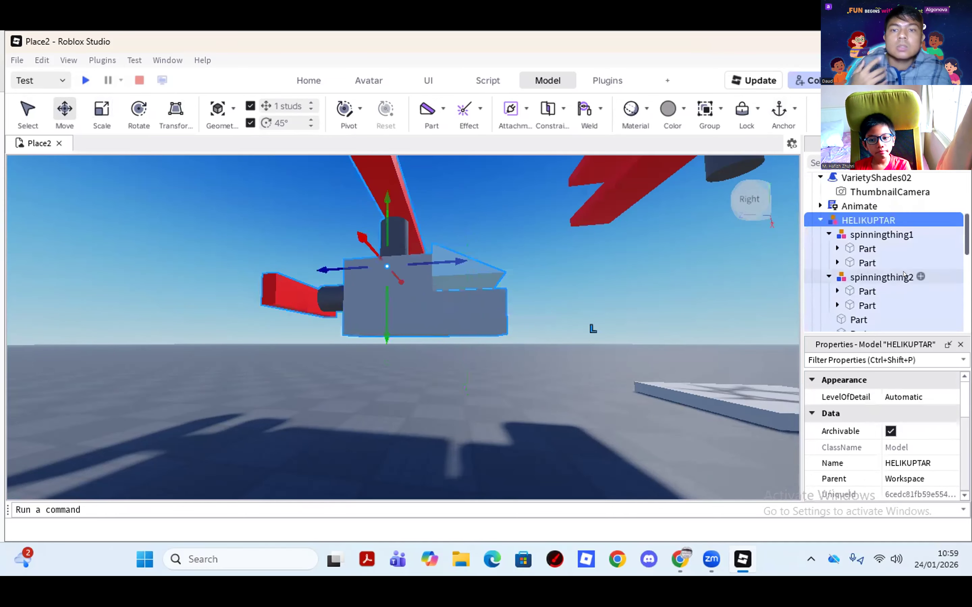
Try offsetting the Pastel light blue windscreen wedge of HELIKUPTAR vertically by -125 studs
{"action": "scroll", "coordinate": [868, 241], "scroll_direction": "down", "scroll_amount": 5}
{"action": "scroll", "coordinate": [868, 241], "scroll_direction": "up", "scroll_amount": 1}
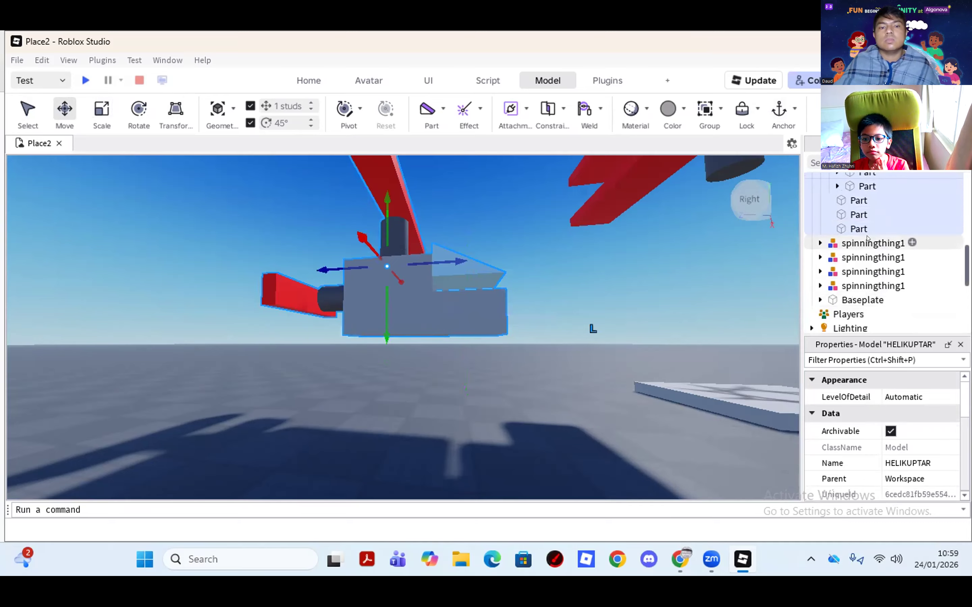
{"action": "left_click", "coordinate": [874, 215]}
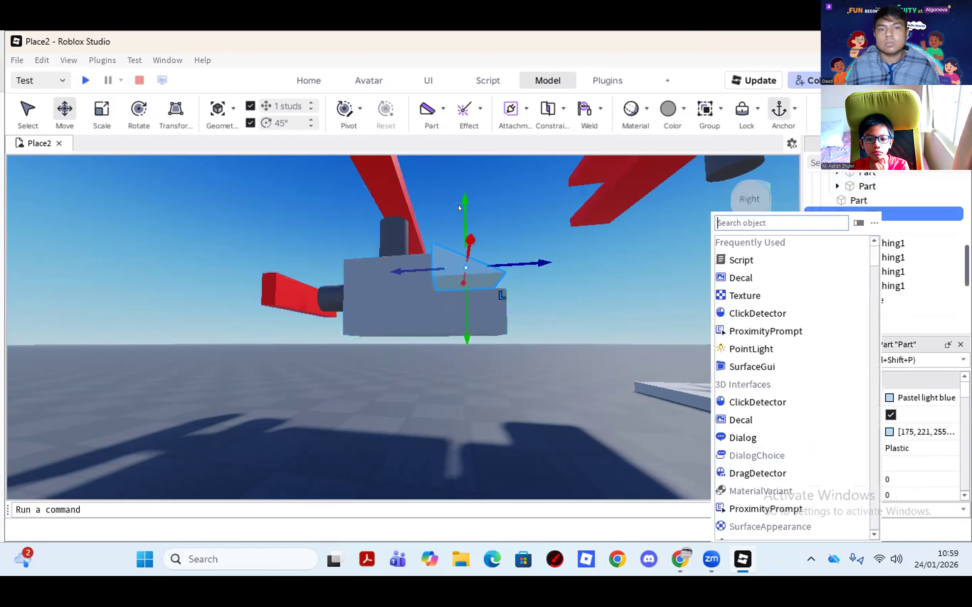
{"action": "left_click", "coordinate": [459, 208]}
{"action": "left_click", "coordinate": [871, 215]}
{"action": "mouse_move", "coordinate": [460, 206]}
{"action": "left_mouse_down"}
{"action": "mouse_move", "coordinate": [459, 217]}
{"action": "mouse_move", "coordinate": [462, 205]}
{"action": "left_mouse_up"}
{"action": "double_click", "coordinate": [447, 214]}
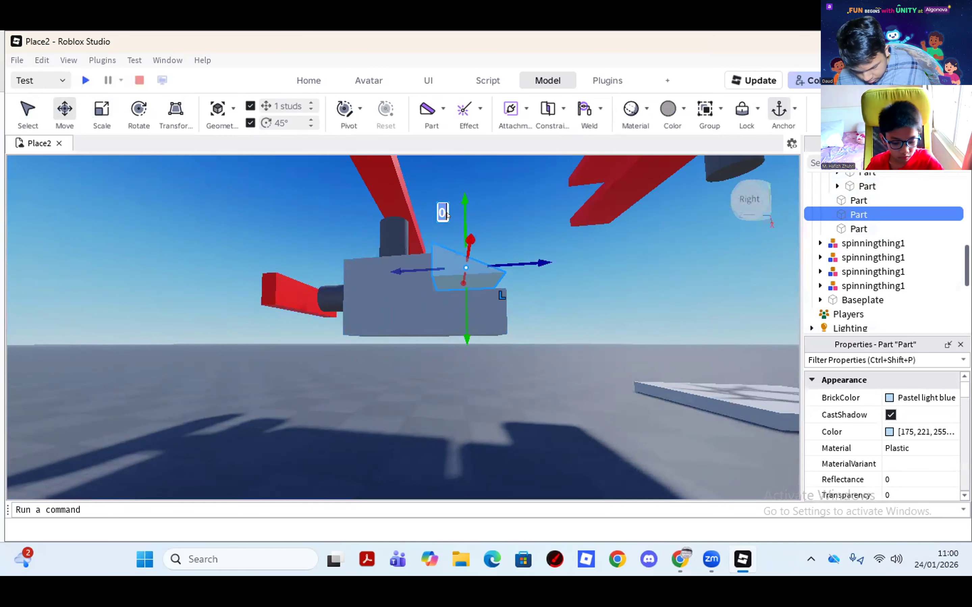
{"action": "type", "text": "-125"}
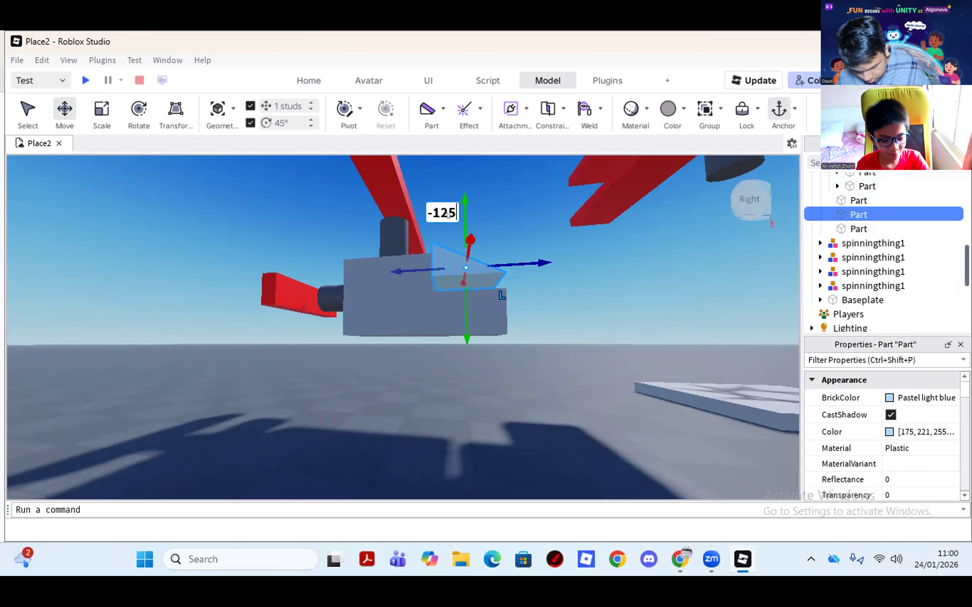
{"action": "key", "text": "Return"}
Locate the displaced windscreen wedge beneath the scene and change its vertical offset to 125 studs
{"action": "mouse_move", "coordinate": [483, 216]}
{"action": "right_mouse_down"}
{"action": "mouse_move", "coordinate": [425, 148]}
{"action": "mouse_move", "coordinate": [490, 204]}
{"action": "right_mouse_up"}
{"action": "key", "text": "s"}
{"action": "key", "text": "s"}
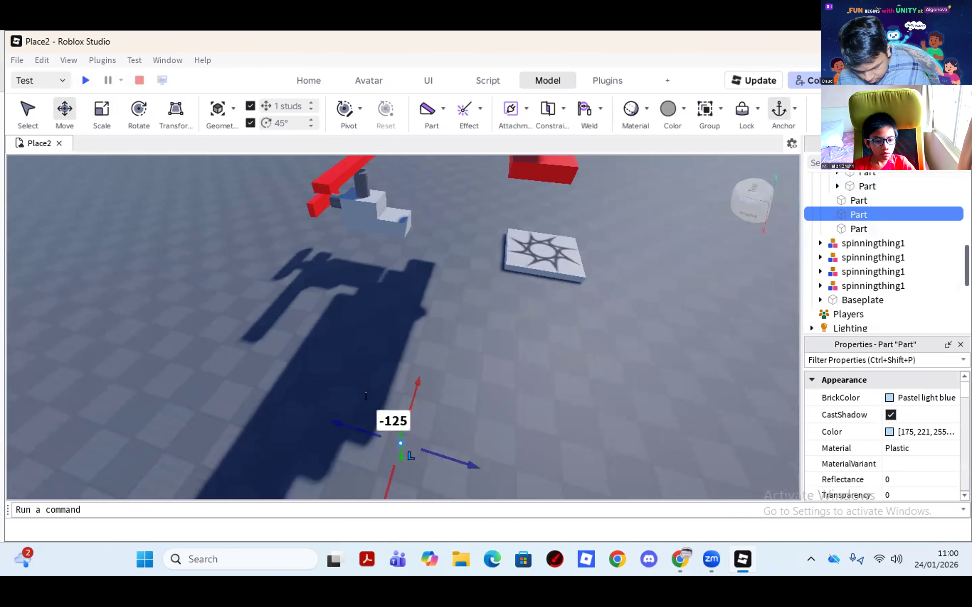
{"action": "key", "text": "w"}
{"action": "right_click_drag", "start_coordinate": [432, 377], "coordinate": [411, 308]}
{"action": "right_click_drag", "start_coordinate": [491, 349], "coordinate": [492, 349]}
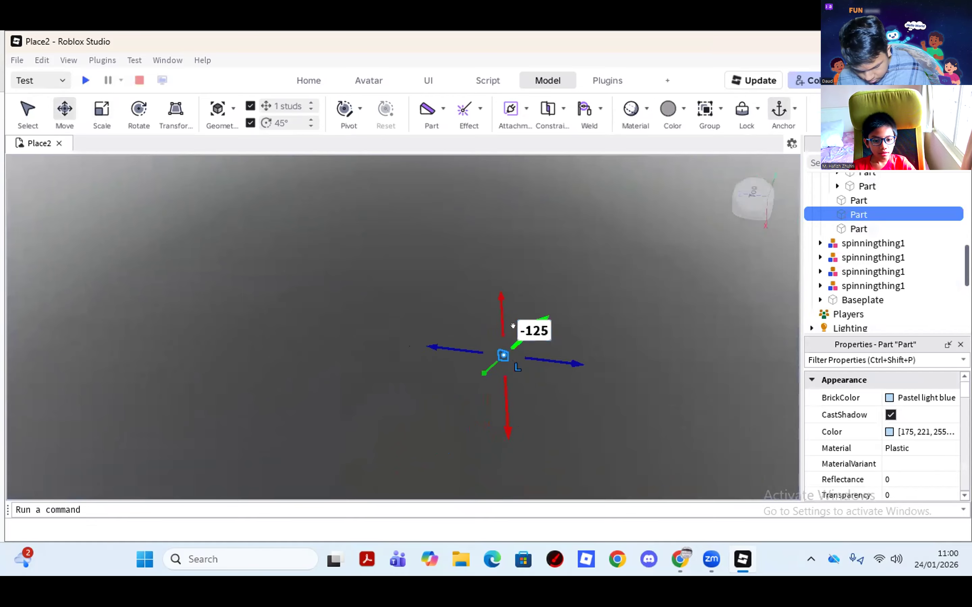
{"action": "left_click", "coordinate": [526, 316]}
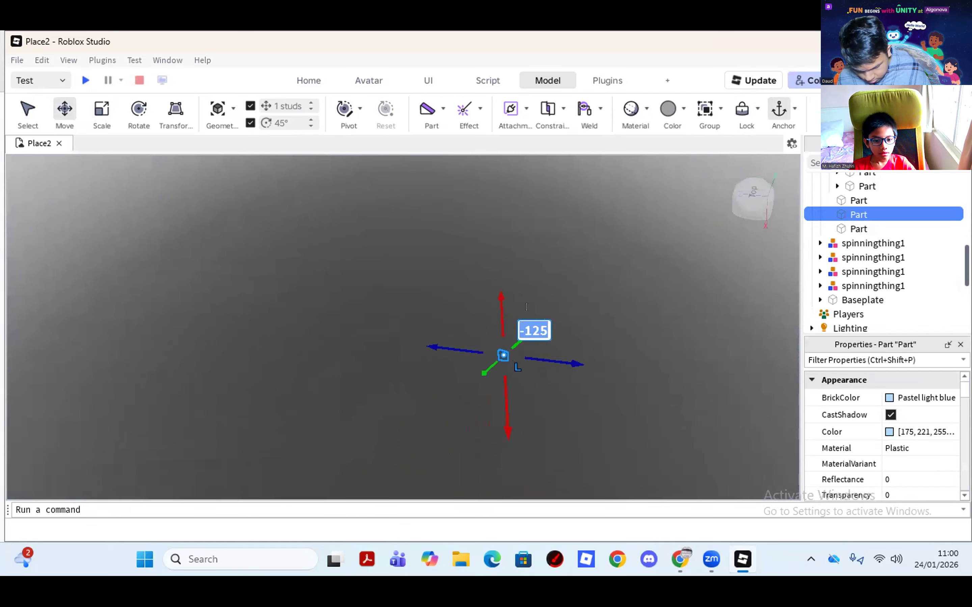
{"action": "key", "text": "BackSpace"}
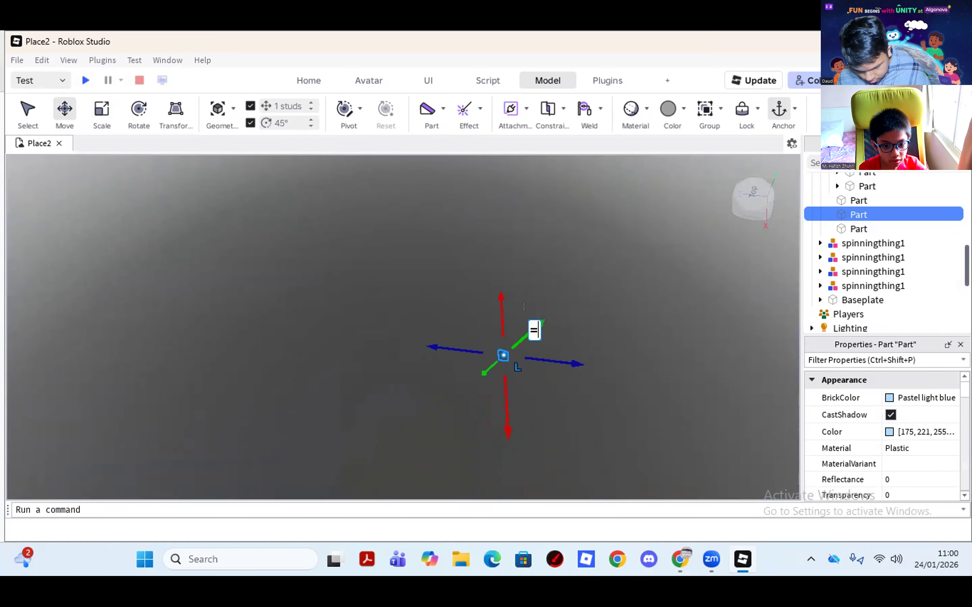
{"action": "type", "text": "125"}
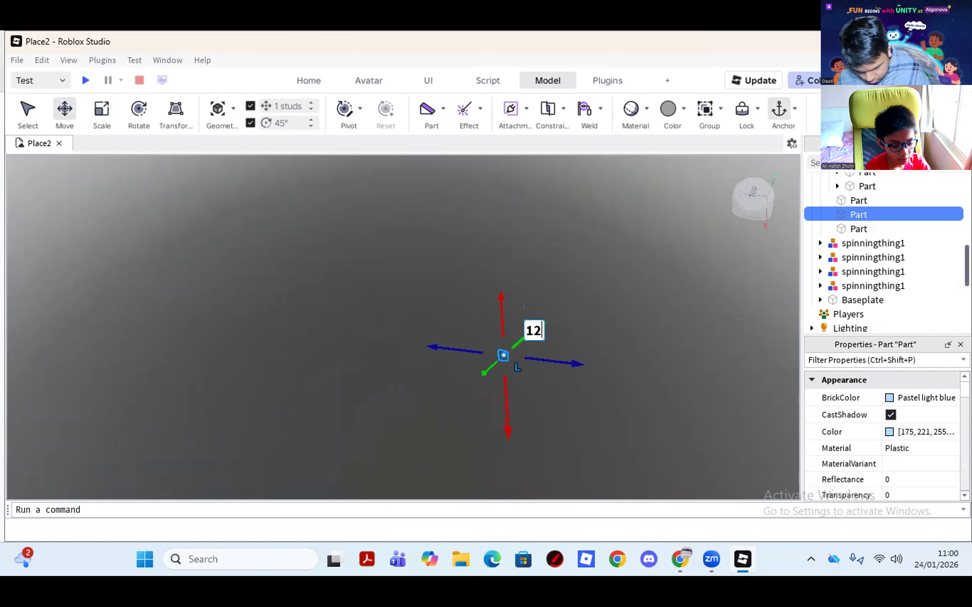
{"action": "key", "text": "Return"}
Correct the windscreen wedge's vertical offset to 0.125 studs and bring the helicopter back into sight
{"action": "right_click_drag", "start_coordinate": [537, 321], "coordinate": [537, 322]}
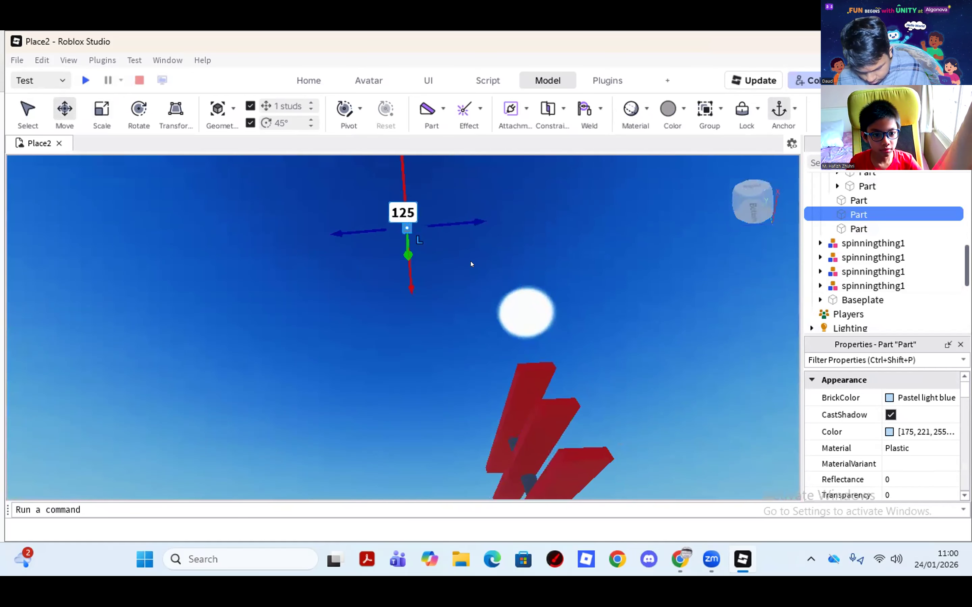
{"action": "right_click_drag", "start_coordinate": [471, 262], "coordinate": [466, 270]}
{"action": "left_click", "coordinate": [410, 167]}
{"action": "type", "text": "0.125"}
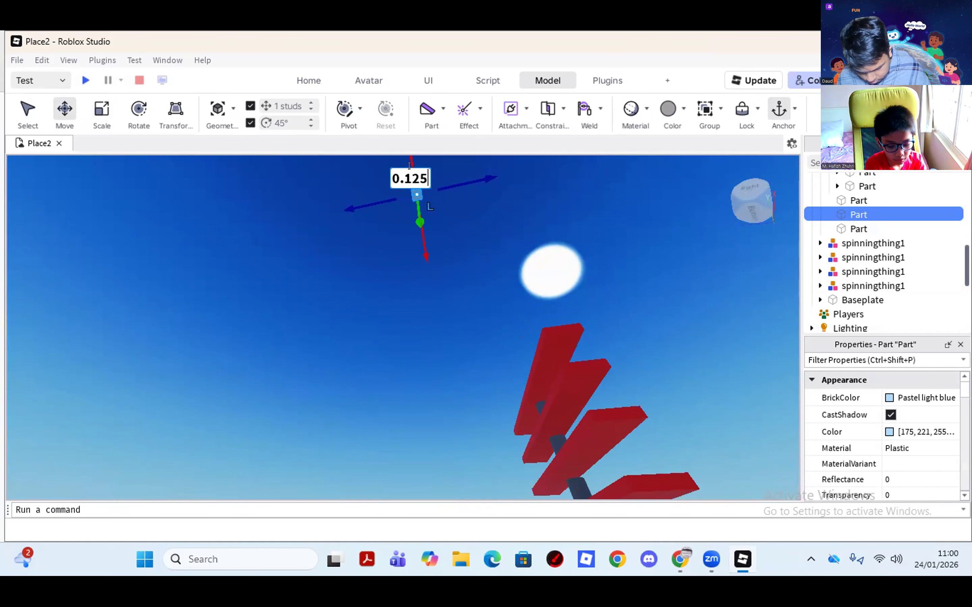
{"action": "key", "text": "Return"}
{"action": "right_click_drag", "start_coordinate": [420, 179], "coordinate": [434, 320]}
{"action": "key", "text": "d"}
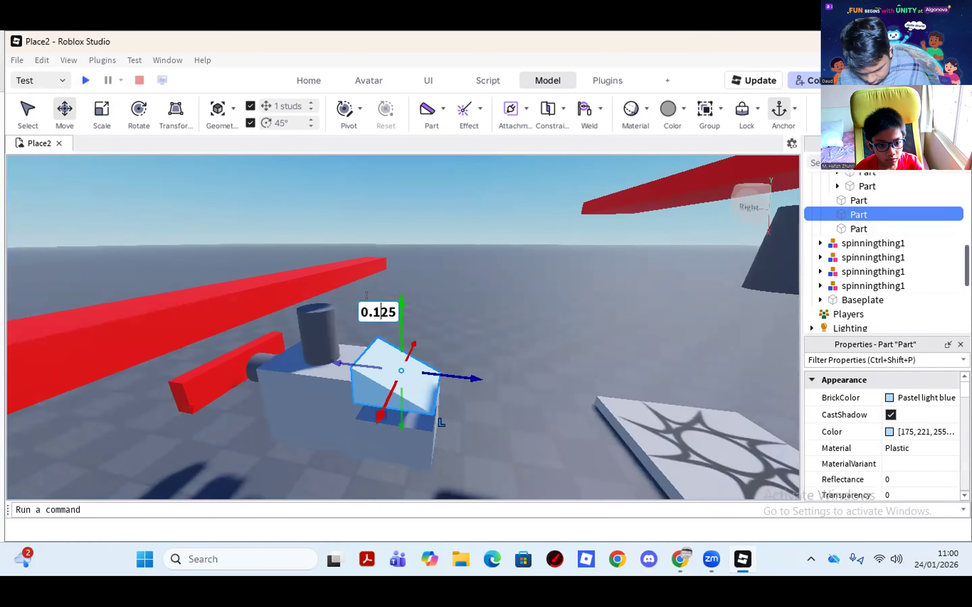
Try a vertical offset of 0.1 studs for the windscreen wedge, and reset the offset to 0
{"action": "double_click", "coordinate": [378, 309]}
{"action": "type", "text": "0.1"}
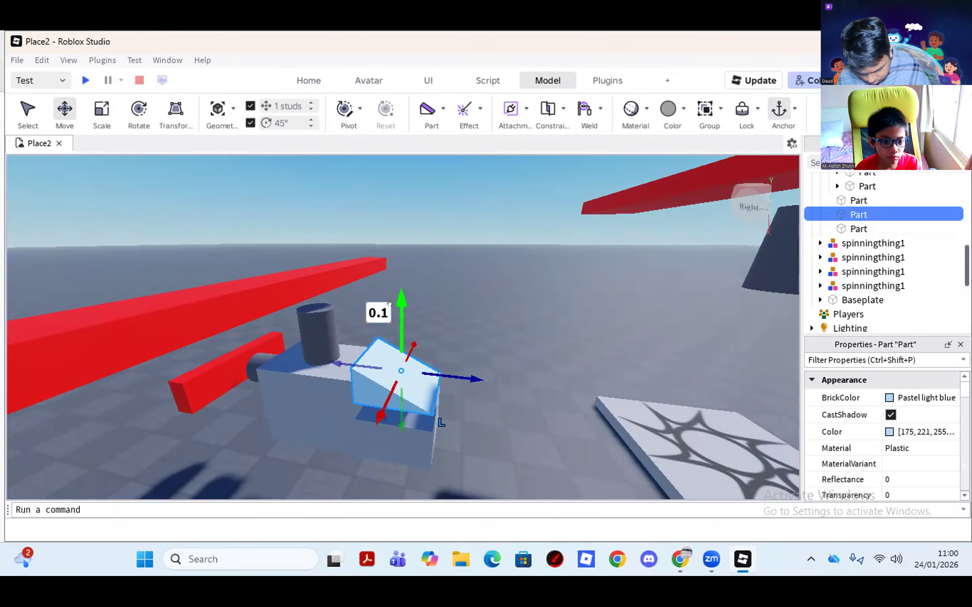
{"action": "double_click", "coordinate": [375, 306]}
{"action": "type", "text": "0"}
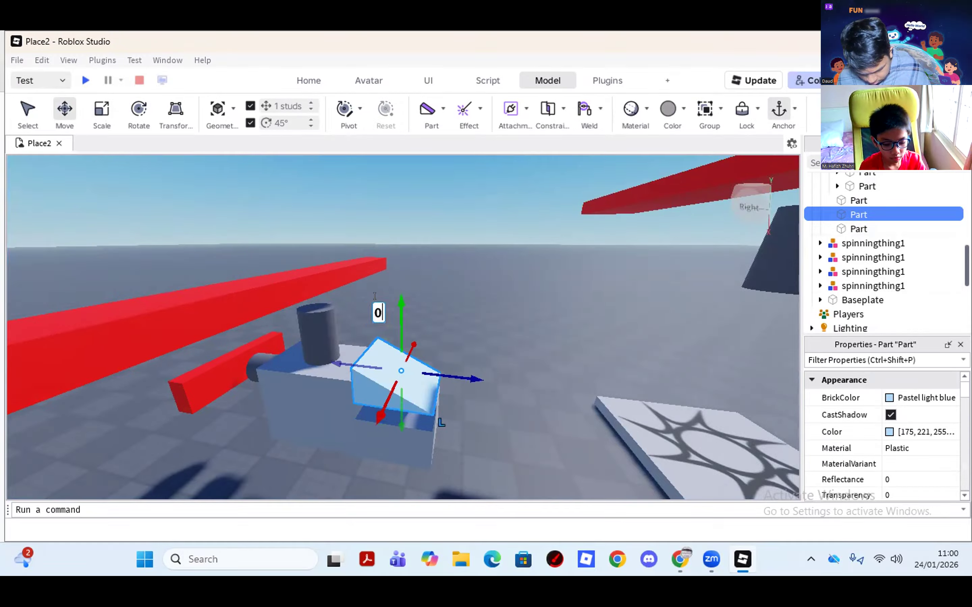
{"action": "key", "text": "Return"}
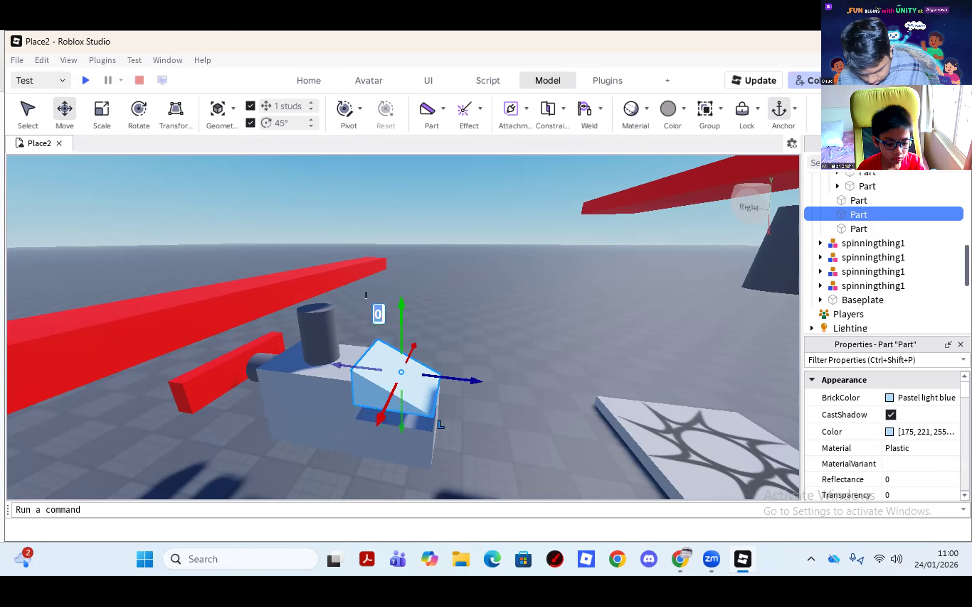
Try lowering the windscreen wedge with vertical offsets of -0.125 and -0.5 studs
{"action": "type", "text": "-0."}
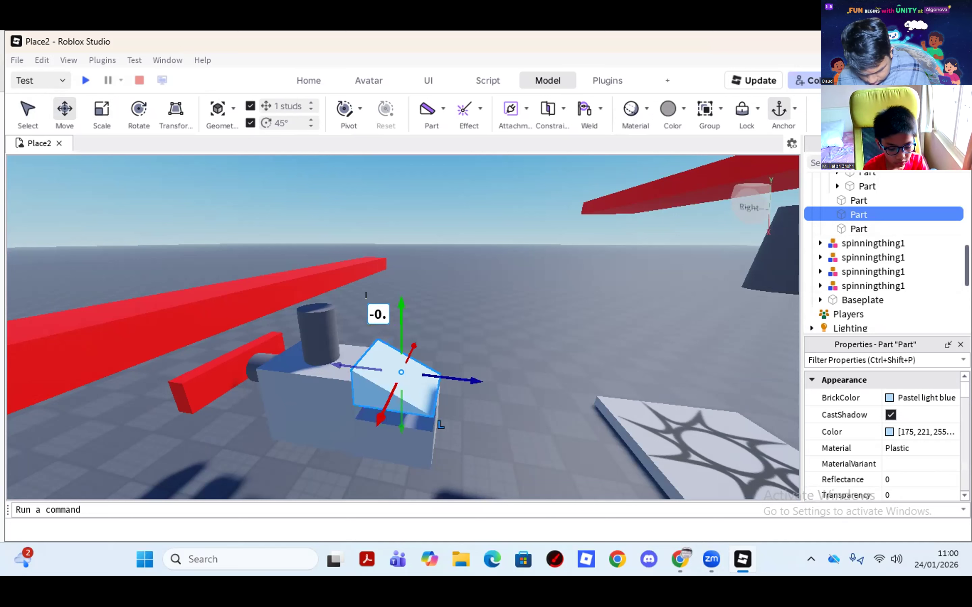
{"action": "type", "text": "125"}
{"action": "key", "text": "Return"}
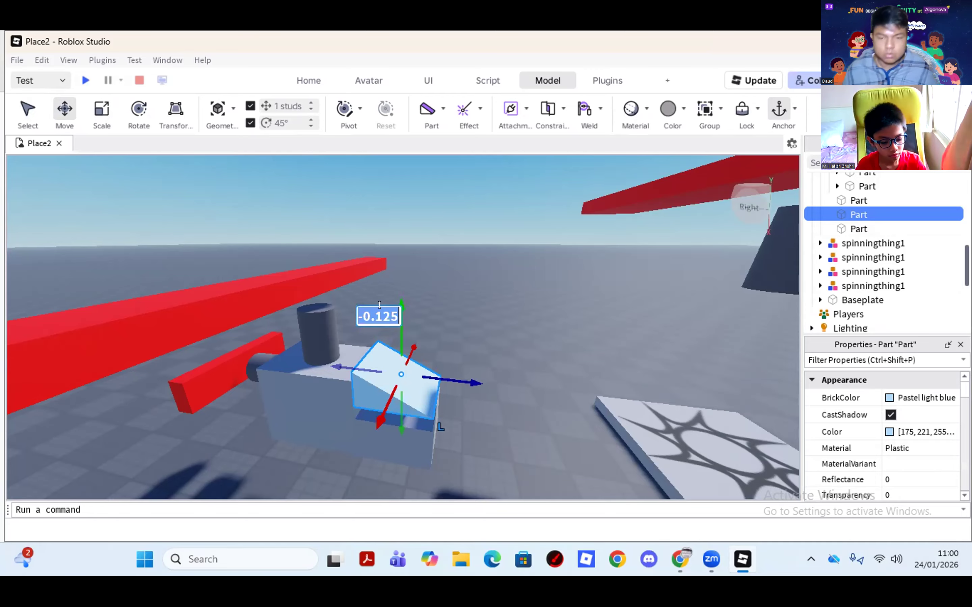
{"action": "type", "text": "0."}
{"action": "key", "text": "BackSpace"}
{"action": "key", "text": "BackSpace"}
{"action": "type", "text": "-0.5"}
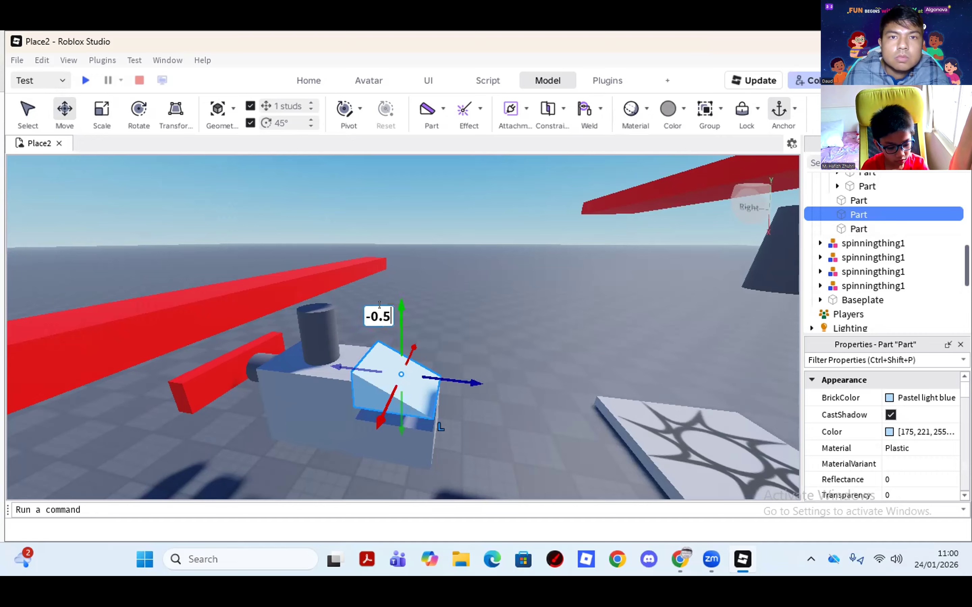
{"action": "key", "text": "Return"}
Set the windscreen wedge's vertical offset to -0.875 studs so it sits on the helicopter's nose block
{"action": "left_click", "coordinate": [367, 305]}
{"action": "type", "text": "-0"}
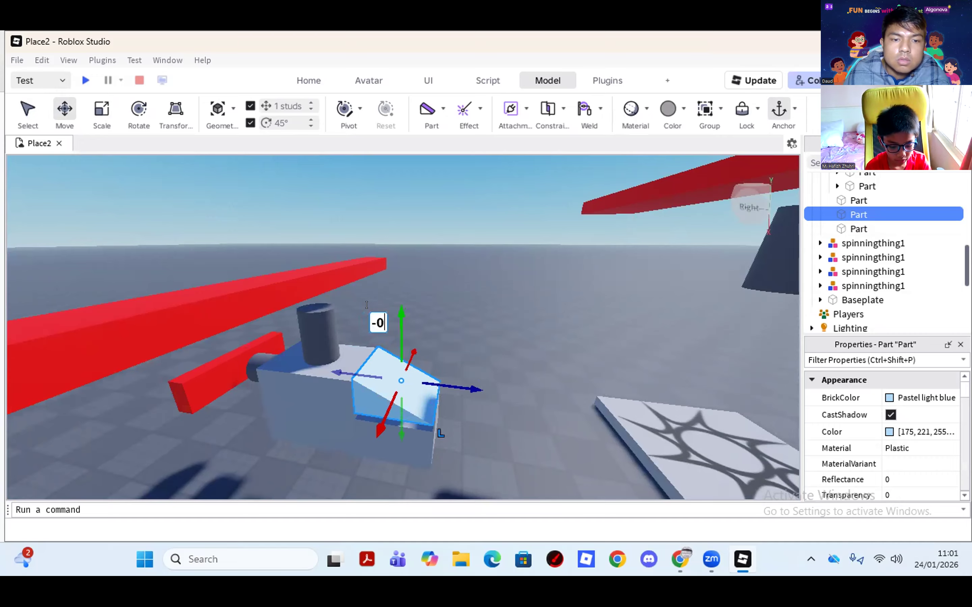
{"action": "type", "text": ".875"}
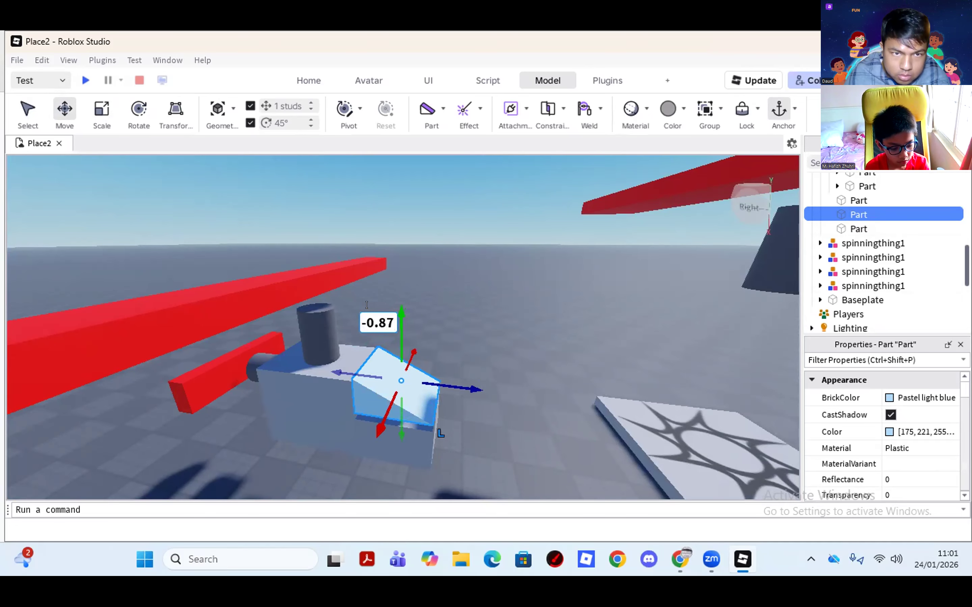
{"action": "key", "text": "Return"}
{"action": "right_click_drag", "start_coordinate": [458, 260], "coordinate": [448, 259]}
{"action": "left_click", "coordinate": [390, 236]}
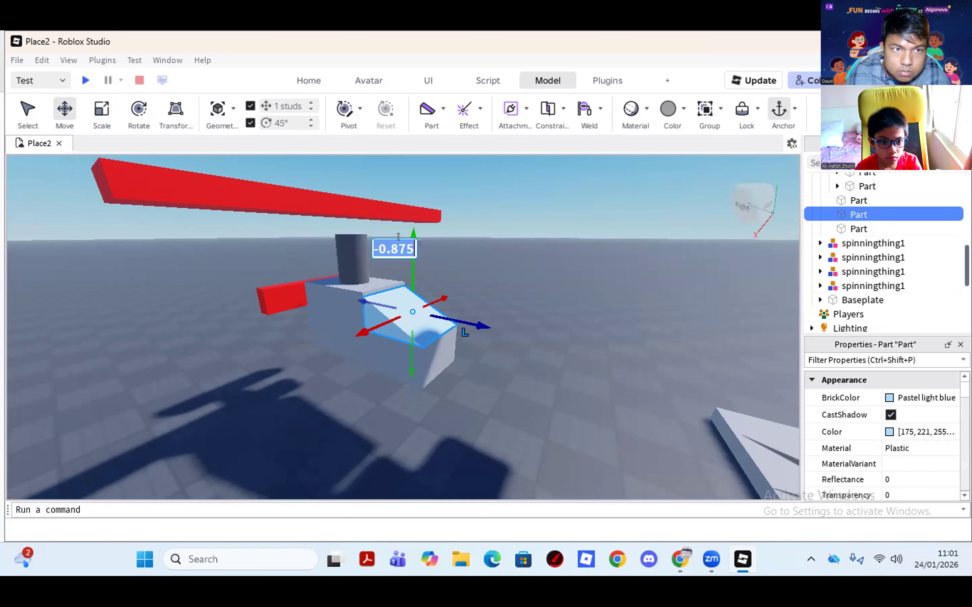
{"action": "left_click", "coordinate": [400, 236]}
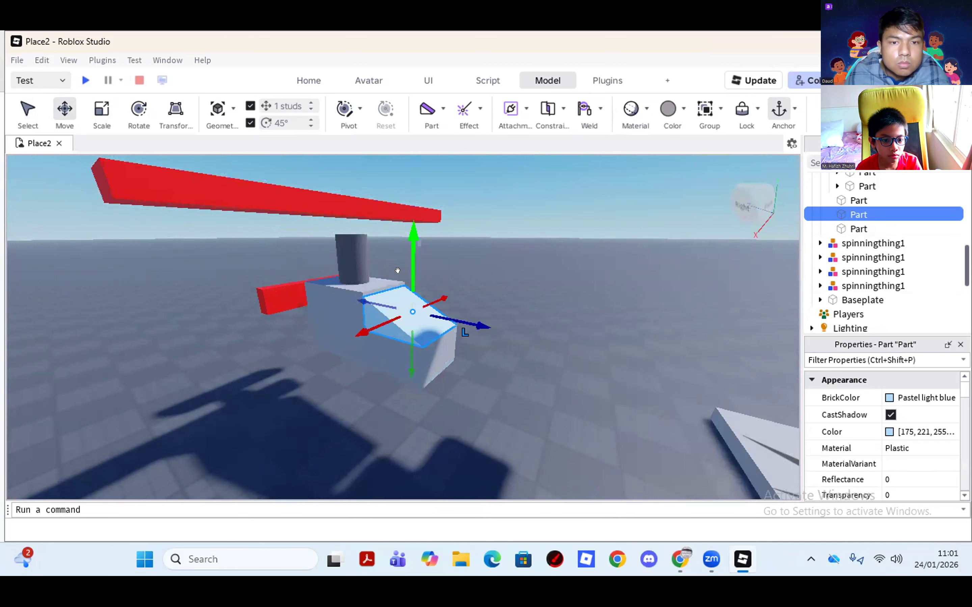
{"action": "left_click", "coordinate": [389, 295]}
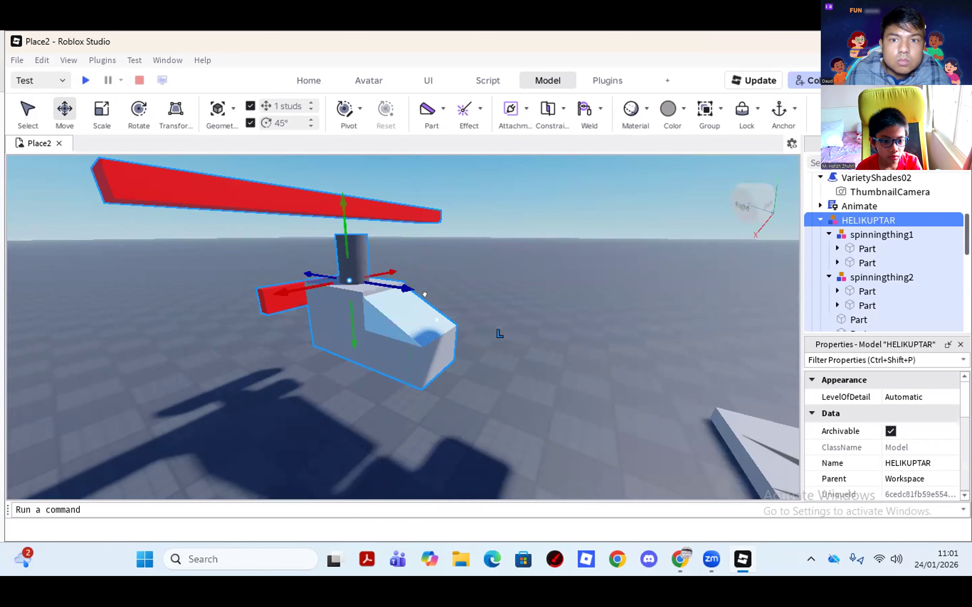
Examine the helicopter from several sides to check the windscreen's fit and the rotor's alignment
{"action": "scroll", "coordinate": [883, 284], "scroll_direction": "down", "scroll_amount": 3}
{"action": "right_click_drag", "start_coordinate": [641, 263], "coordinate": [642, 263]}
{"action": "right_click_drag", "start_coordinate": [528, 286], "coordinate": [528, 286]}
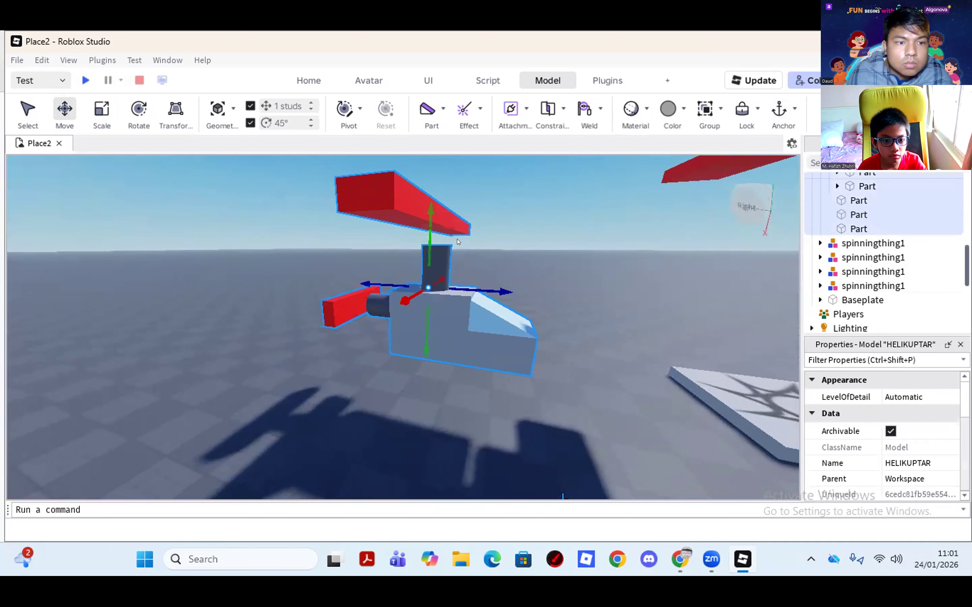
{"action": "left_click", "coordinate": [547, 250]}
{"action": "key", "text": "s"}
{"action": "key", "text": "a"}
{"action": "right_click_drag", "start_coordinate": [547, 251], "coordinate": [547, 251]}
{"action": "key", "text": "d"}
{"action": "key", "text": "w"}
{"action": "key", "text": "s"}
{"action": "key", "text": "a"}
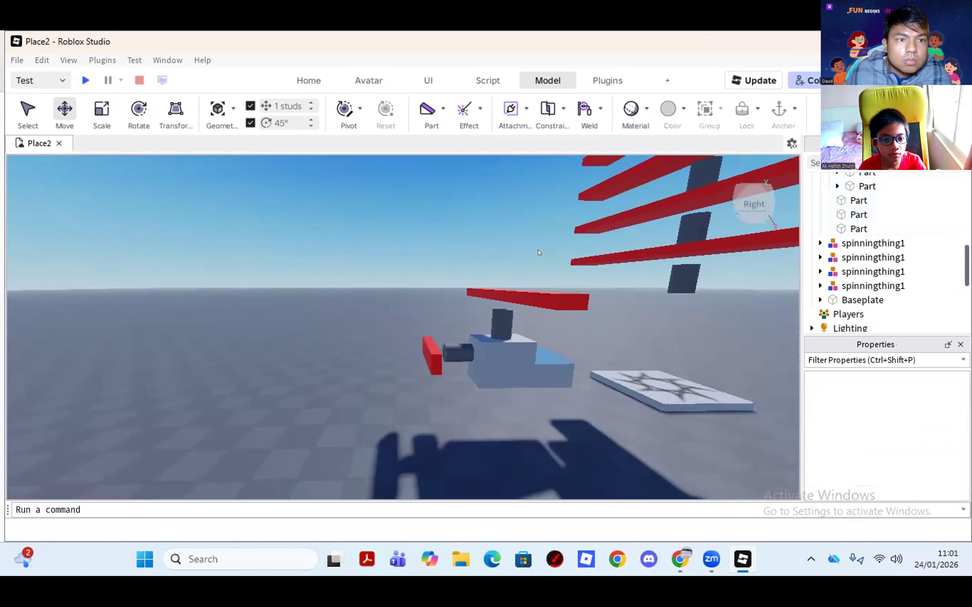
{"action": "key", "text": "d"}
Move the red blade of HELIKUPTAR's spinningthing1 main rotor 0.5 studs toward the nose
{"action": "scroll", "coordinate": [854, 272], "scroll_direction": "up", "scroll_amount": 2}
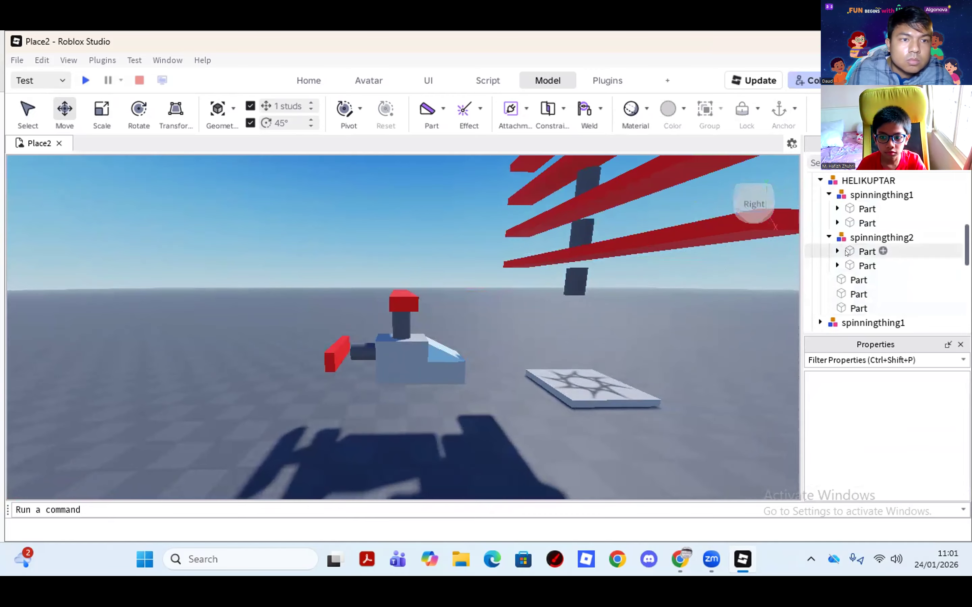
{"action": "left_click", "coordinate": [893, 208]}
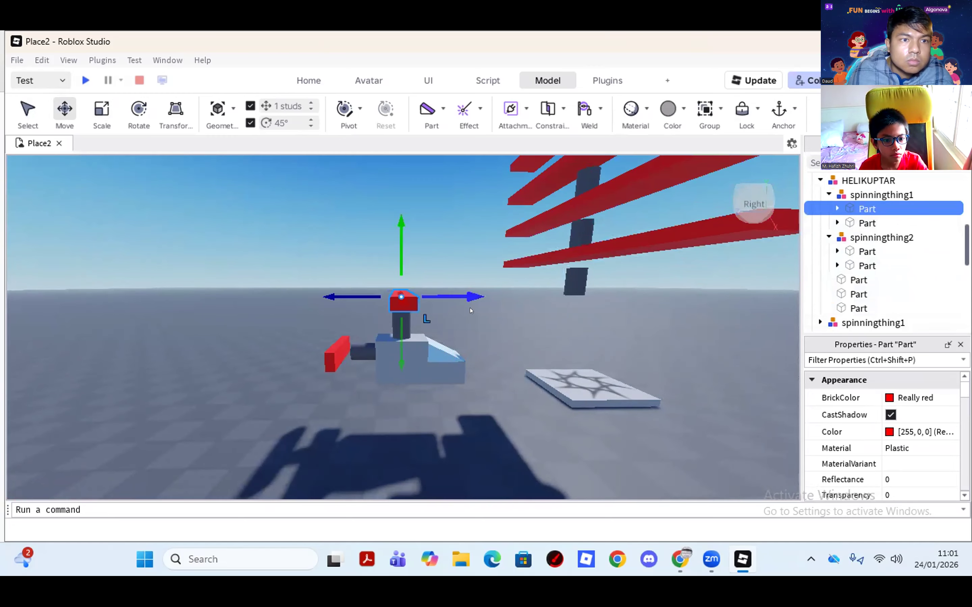
{"action": "mouse_move", "coordinate": [457, 282]}
{"action": "left_mouse_down"}
{"action": "mouse_move", "coordinate": [471, 288]}
{"action": "mouse_move", "coordinate": [457, 282]}
{"action": "left_mouse_up"}
{"action": "left_click", "coordinate": [471, 319]}
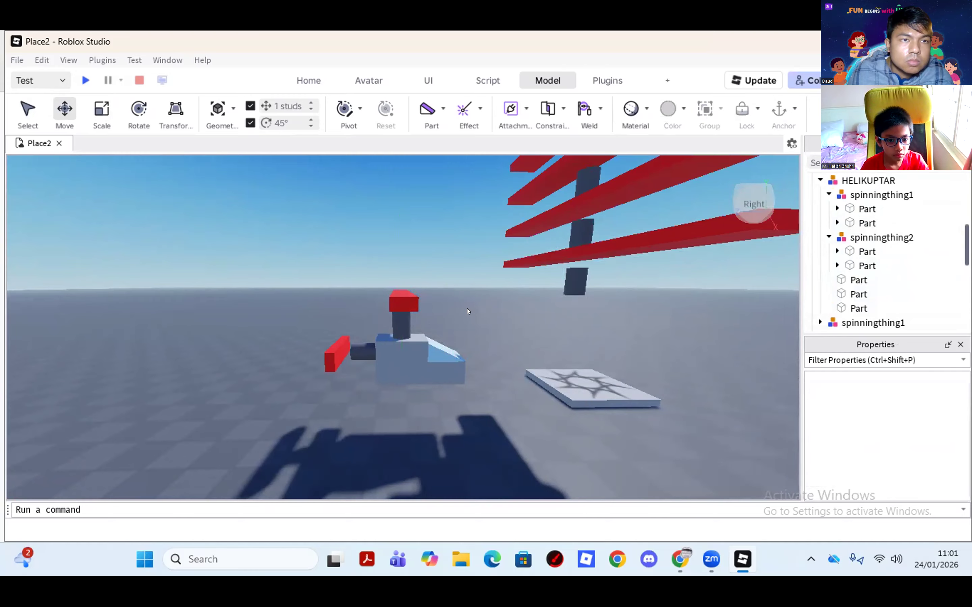
{"action": "left_click", "coordinate": [446, 354]}
{"action": "left_click", "coordinate": [913, 208]}
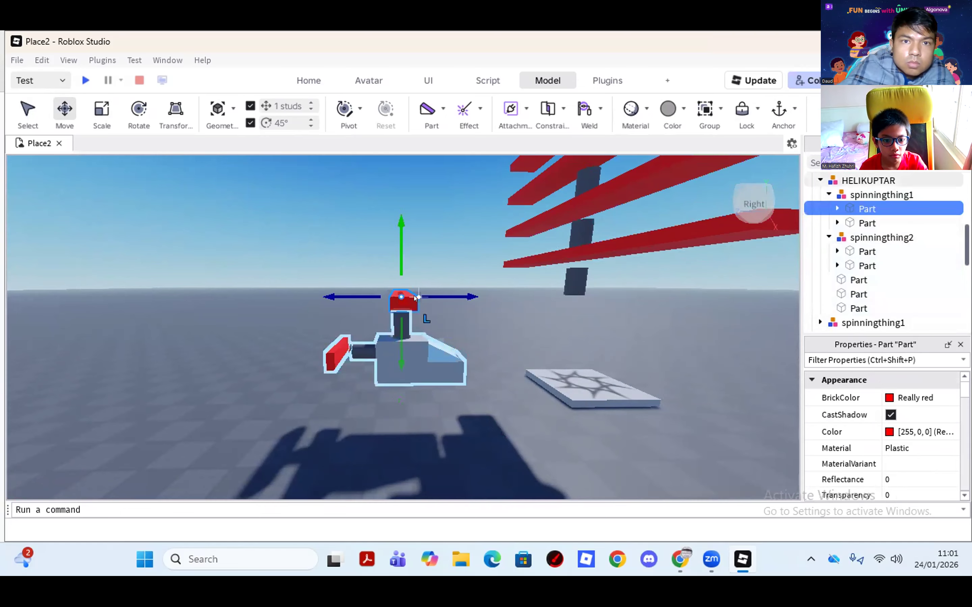
{"action": "left_click", "coordinate": [432, 298]}
{"action": "left_click", "coordinate": [431, 306]}
{"action": "type", "text": "0.5"}
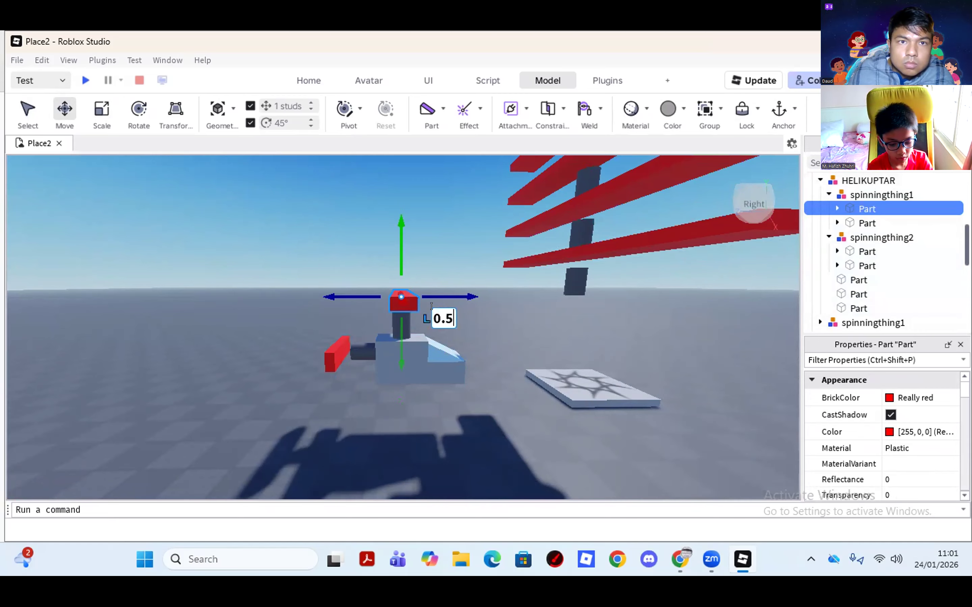
{"action": "key", "text": "Return"}
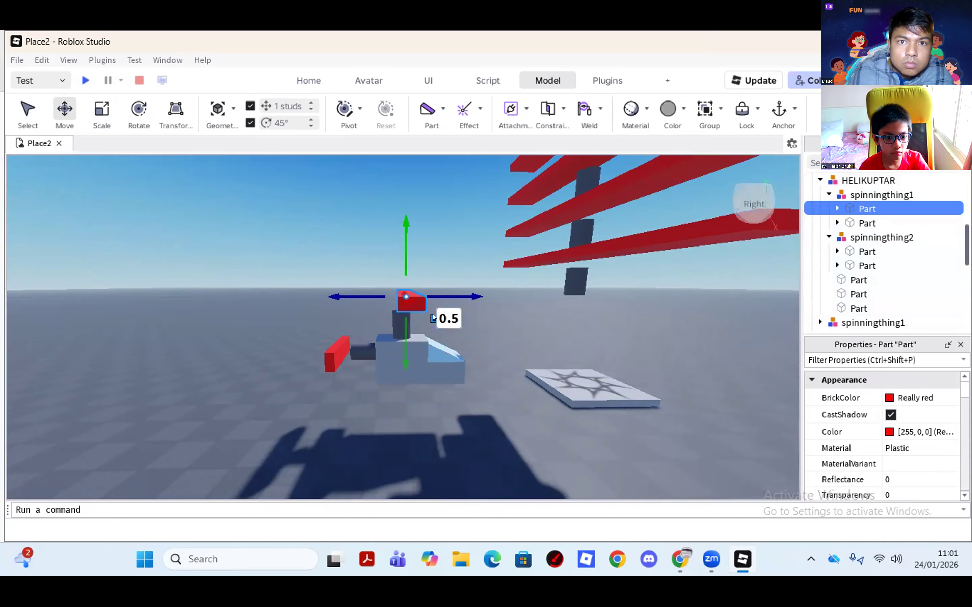
Narrow the main rotor's red blade by scaling it inward from its nose-facing side
{"action": "left_click", "coordinate": [106, 106]}
{"action": "left_click_drag", "start_coordinate": [433, 296], "coordinate": [420, 281]}
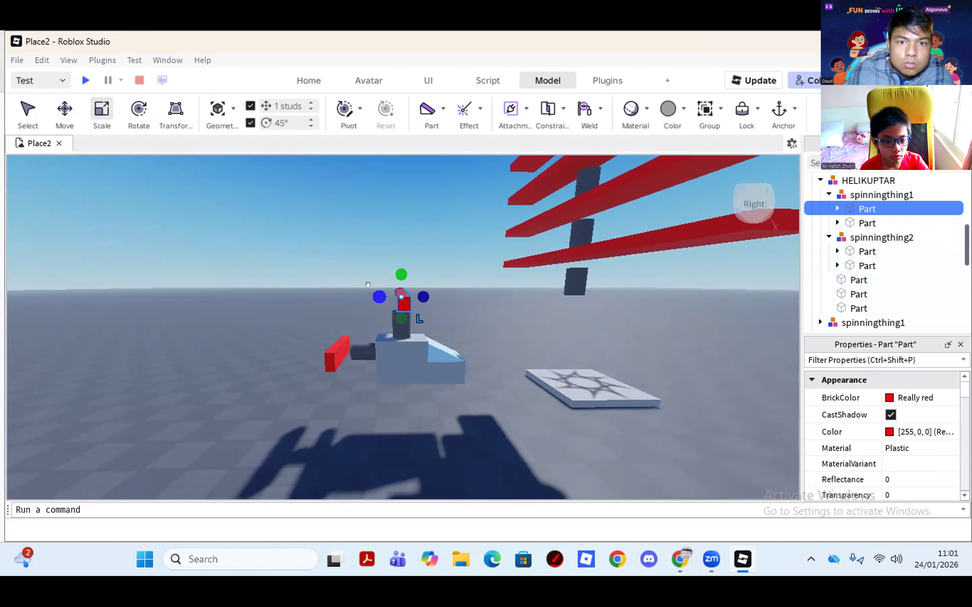
Try to move the main rotor's red blade 0.25 studs toward the helicopter's nose
{"action": "left_click", "coordinate": [68, 107]}
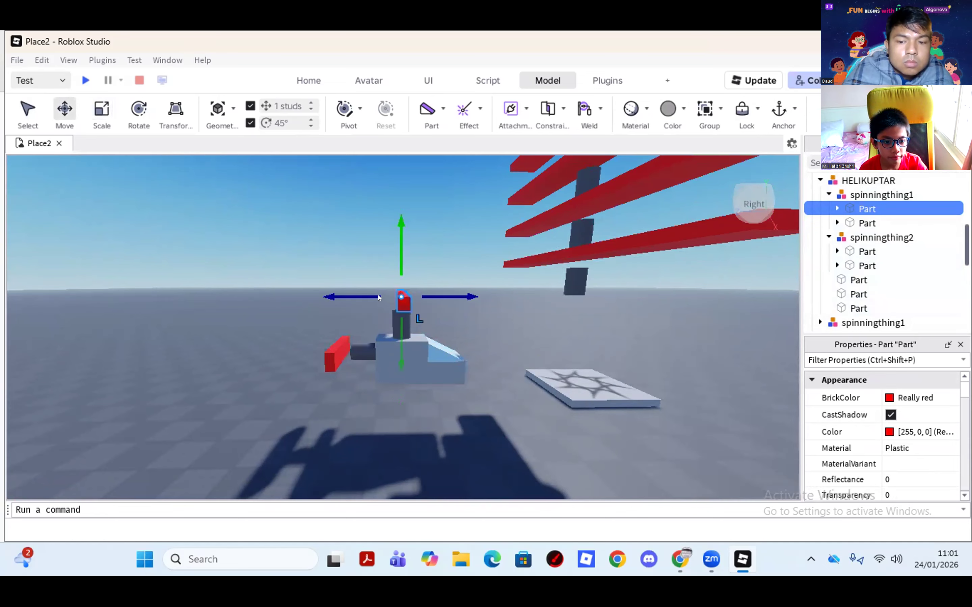
{"action": "left_click_drag", "start_coordinate": [379, 298], "coordinate": [386, 293]}
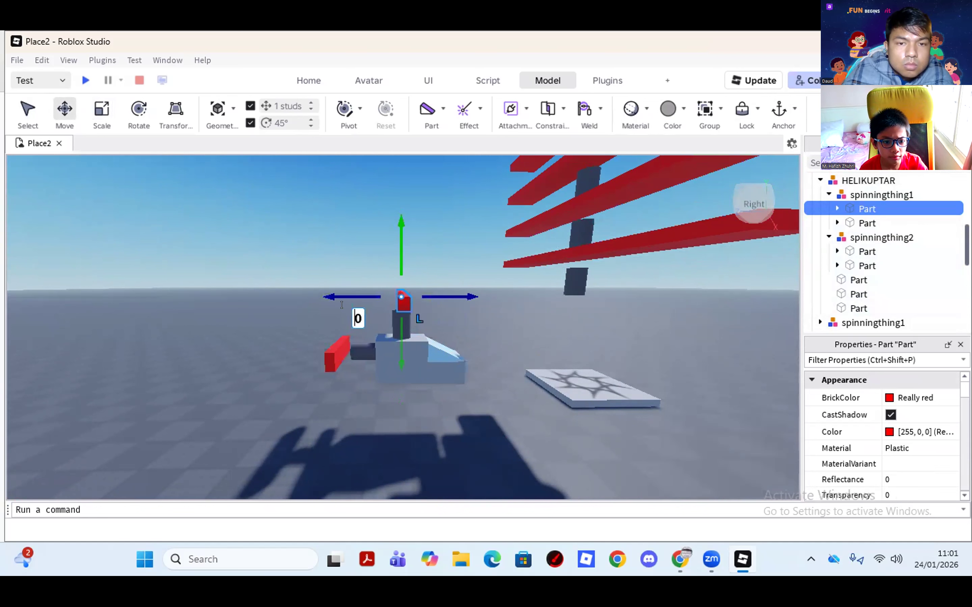
{"action": "type", "text": "0."}
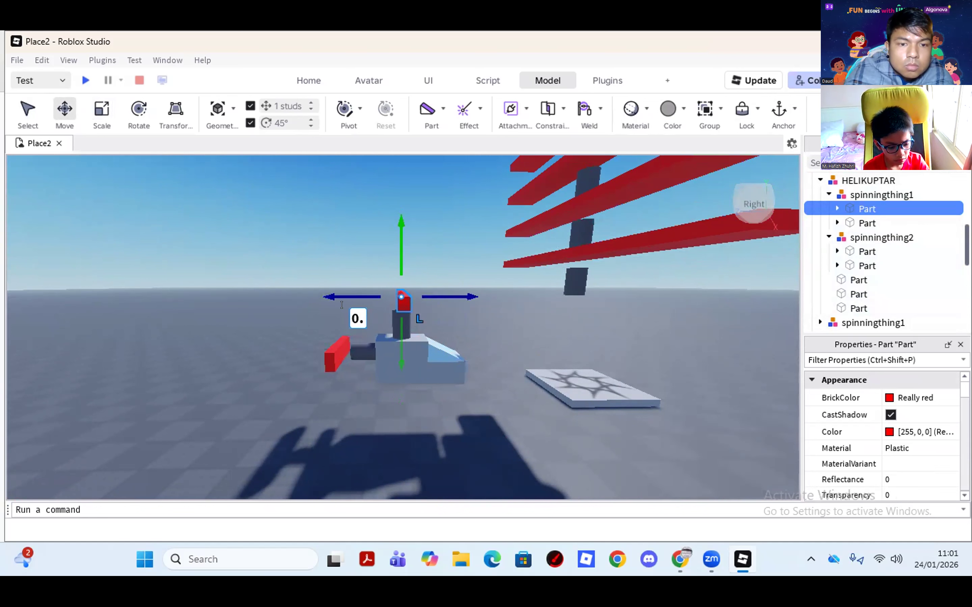
{"action": "key", "text": "BackSpace"}
{"action": "key", "text": "BackSpace"}
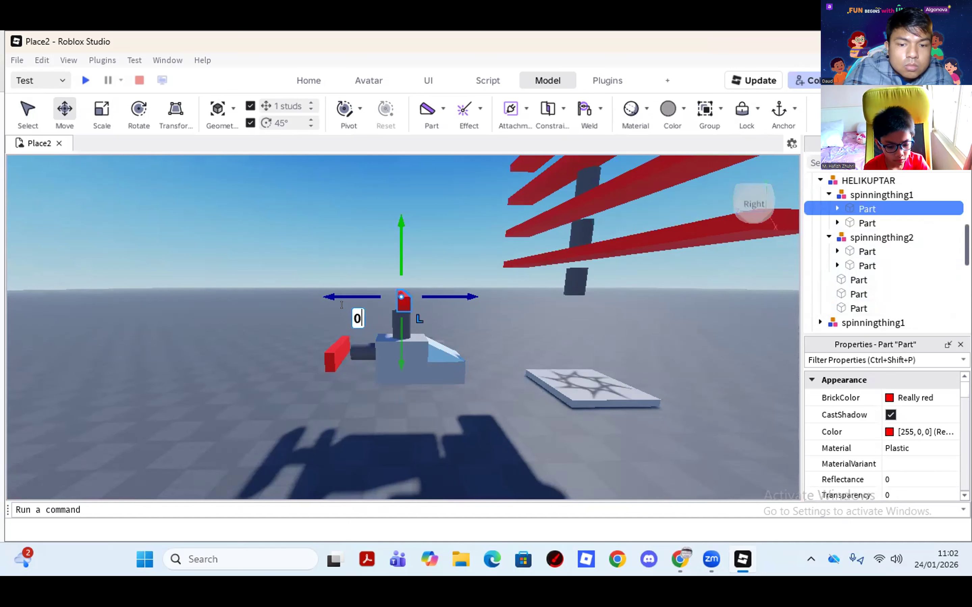
{"action": "key", "text": "BackSpace"}
{"action": "type", "text": "0"}
{"action": "key", "text": "BackSpace"}
{"action": "type", "text": "-.0"}
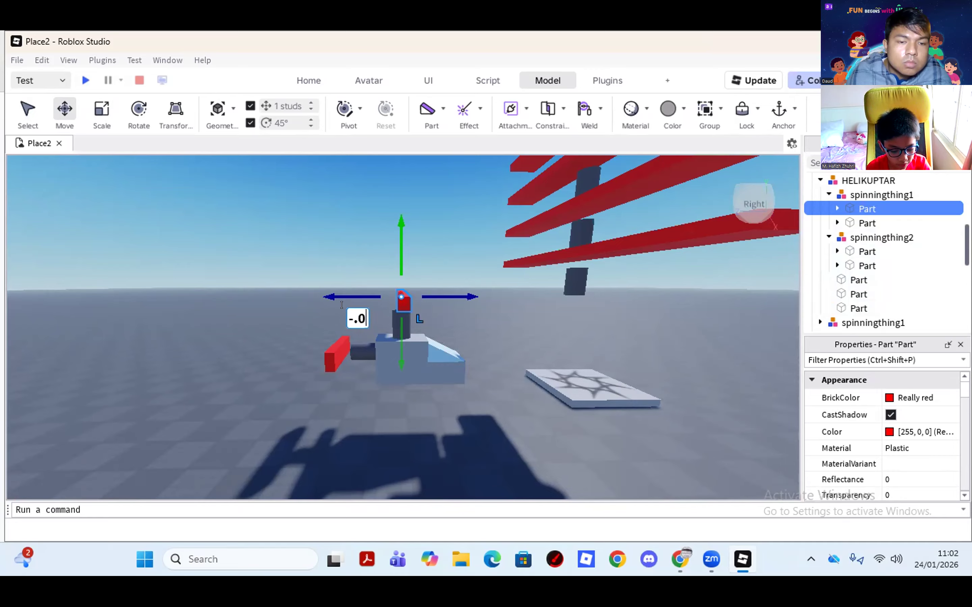
{"action": "key", "text": "BackSpace"}
{"action": "key", "text": "BackSpace"}
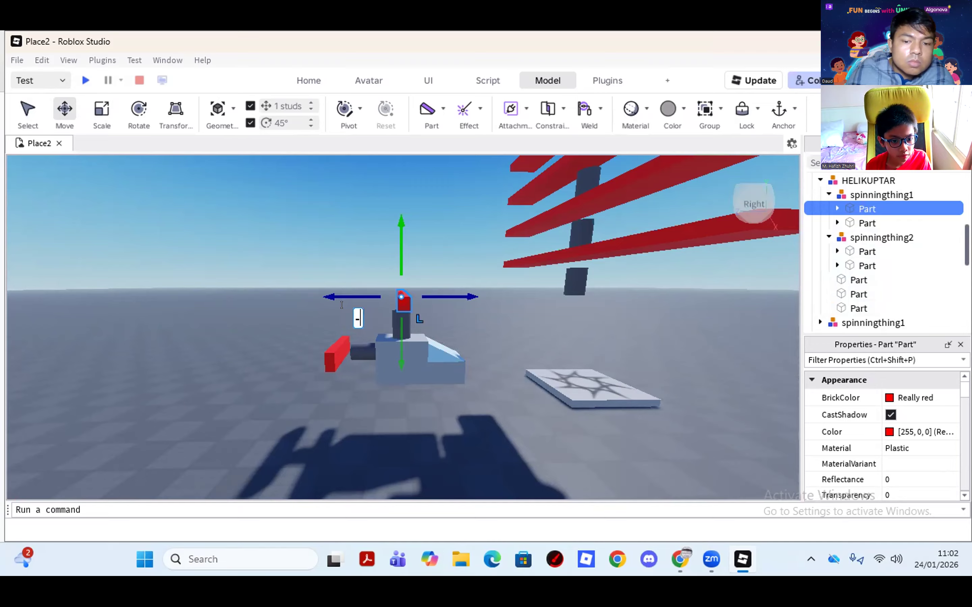
{"action": "type", "text": "0.25"}
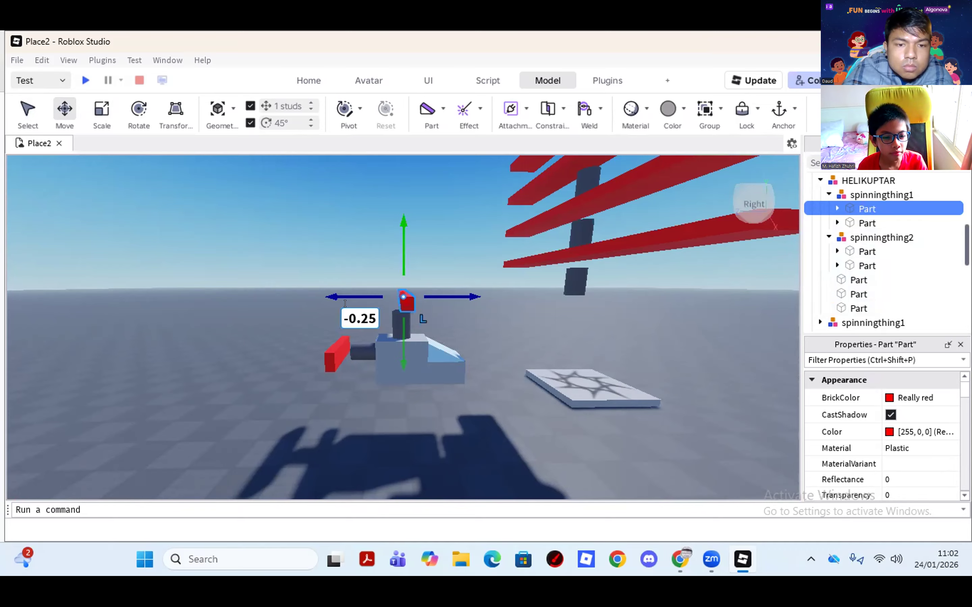
Set the main rotor blade's move offset to 0.25 studs toward the tail so it centres over its shaft
{"action": "key", "text": "ctrl+a"}
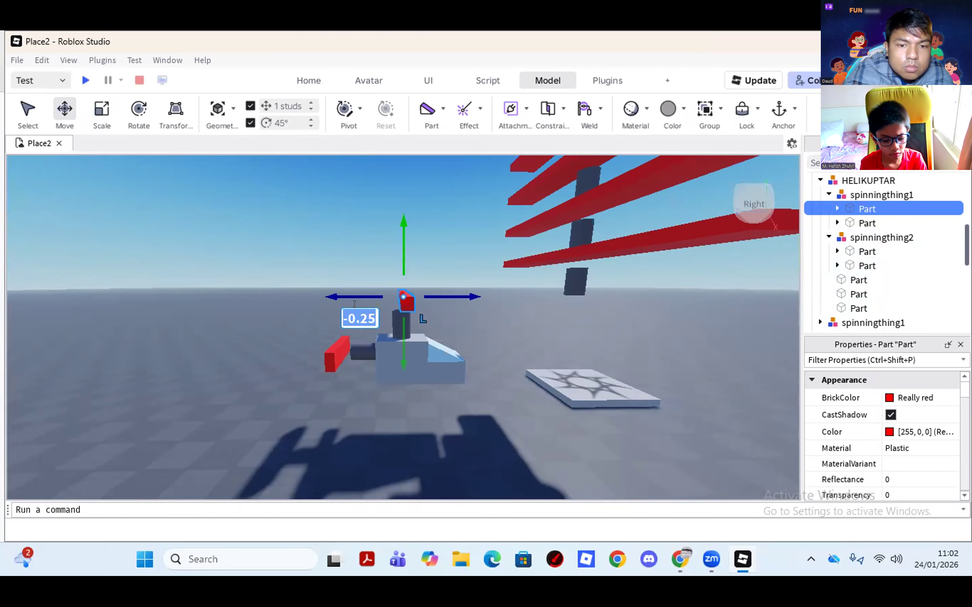
{"action": "type", "text": "0"}
{"action": "double_click", "coordinate": [358, 319]}
{"action": "key", "text": "BackSpace"}
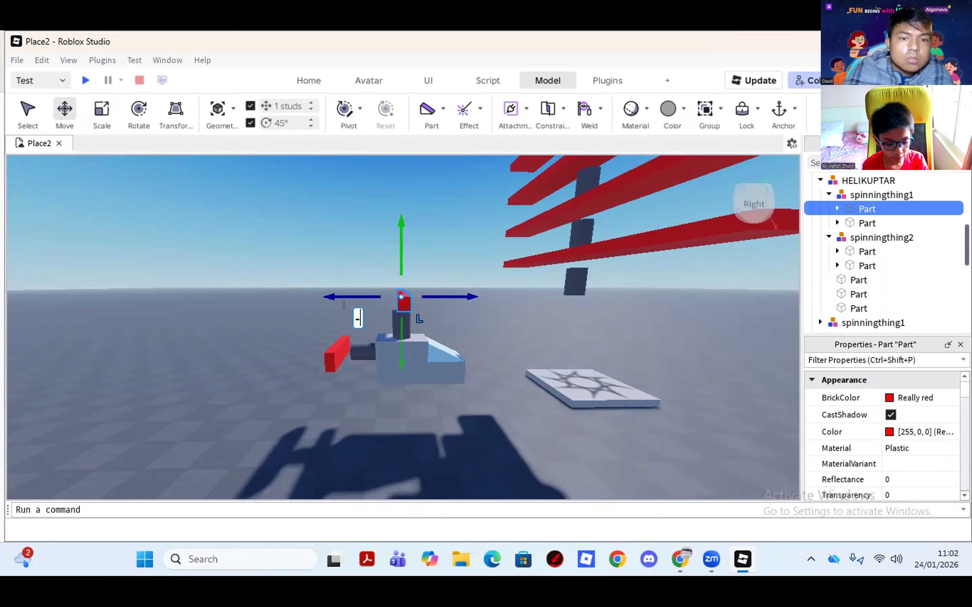
{"action": "type", "text": "0.25"}
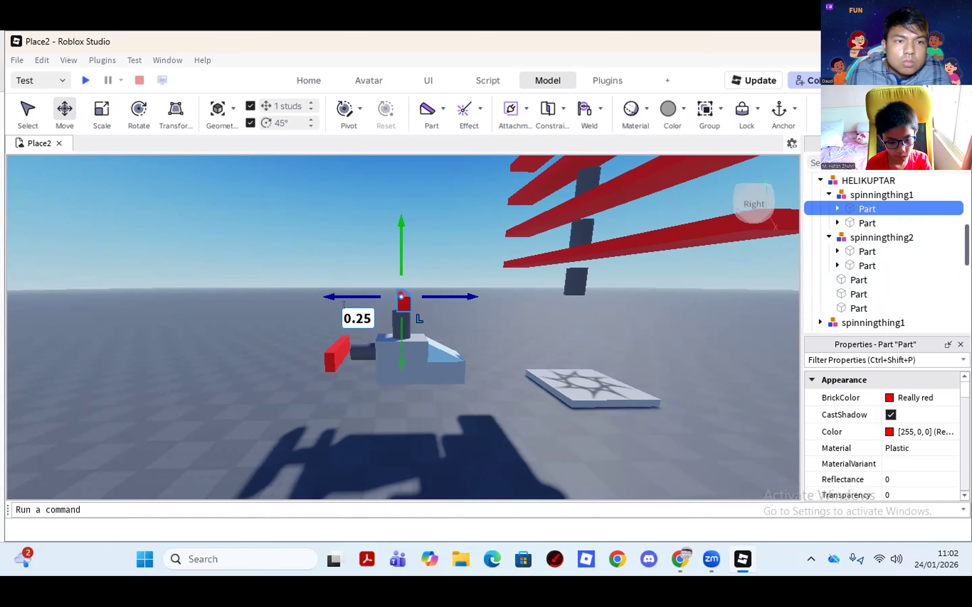
{"action": "key", "text": "Return"}
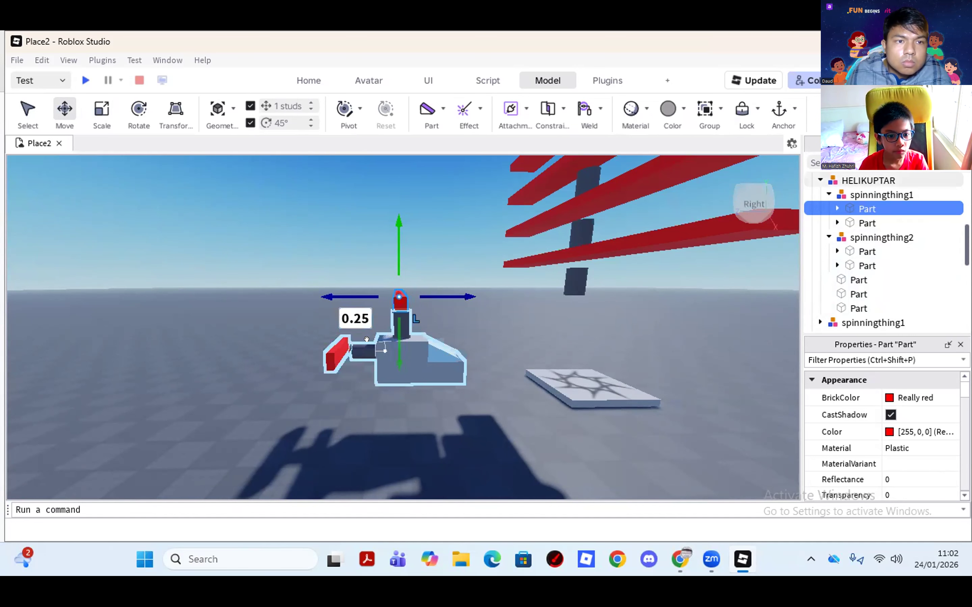
Reduce the height of the red tail-rotor blade in HELIKUPTAR's spinningthing2 by scaling it inward from its lower side
{"action": "left_click", "coordinate": [355, 256]}
{"action": "mouse_move", "coordinate": [425, 308]}
{"action": "right_mouse_down"}
{"action": "mouse_move", "coordinate": [420, 293]}
{"action": "mouse_move", "coordinate": [427, 309]}
{"action": "mouse_move", "coordinate": [391, 329]}
{"action": "mouse_move", "coordinate": [423, 325]}
{"action": "right_mouse_up"}
{"action": "key", "text": "a"}
{"action": "key", "text": "d"}
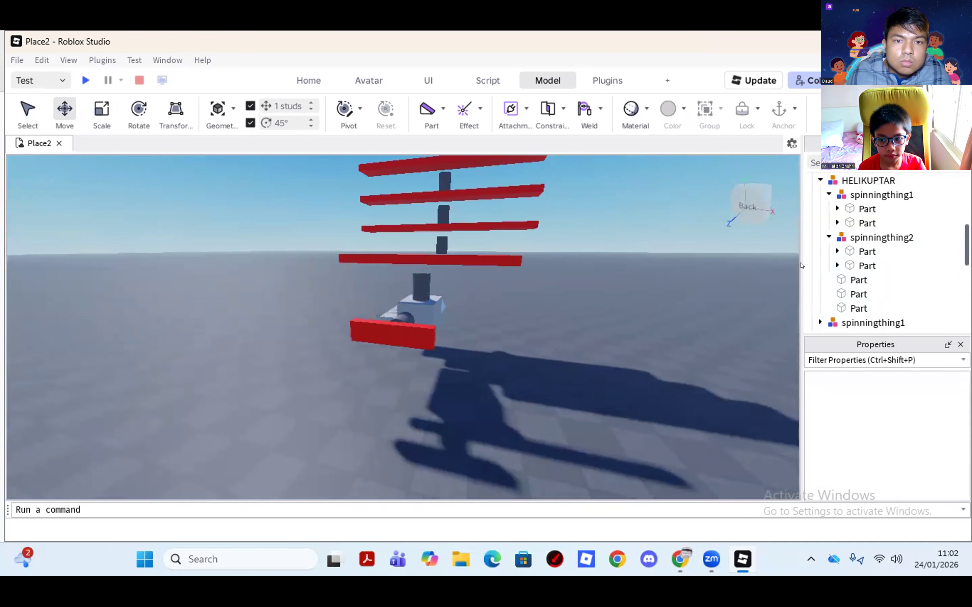
{"action": "key", "text": "w"}
{"action": "left_click", "coordinate": [883, 251]}
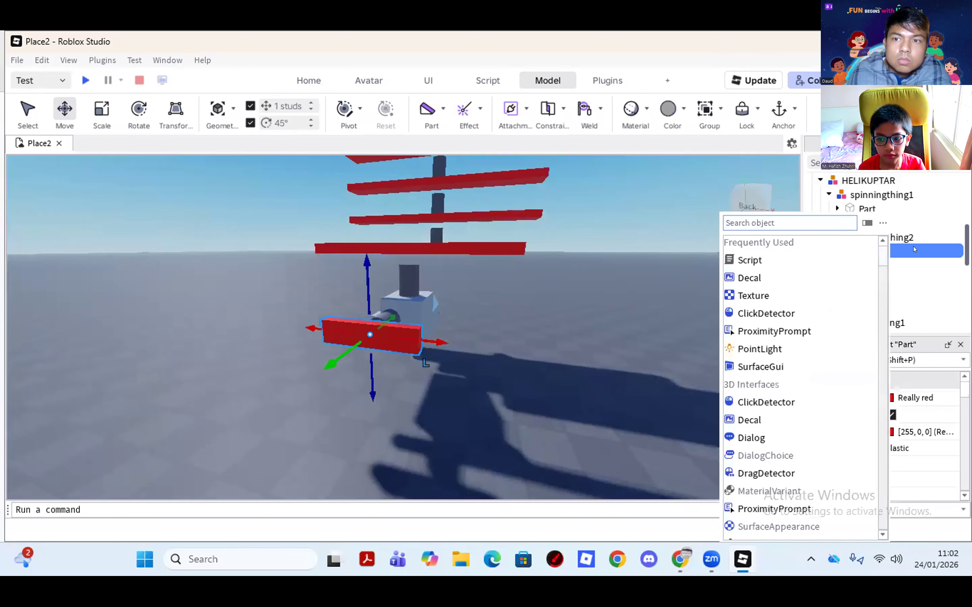
{"action": "left_click", "coordinate": [914, 249]}
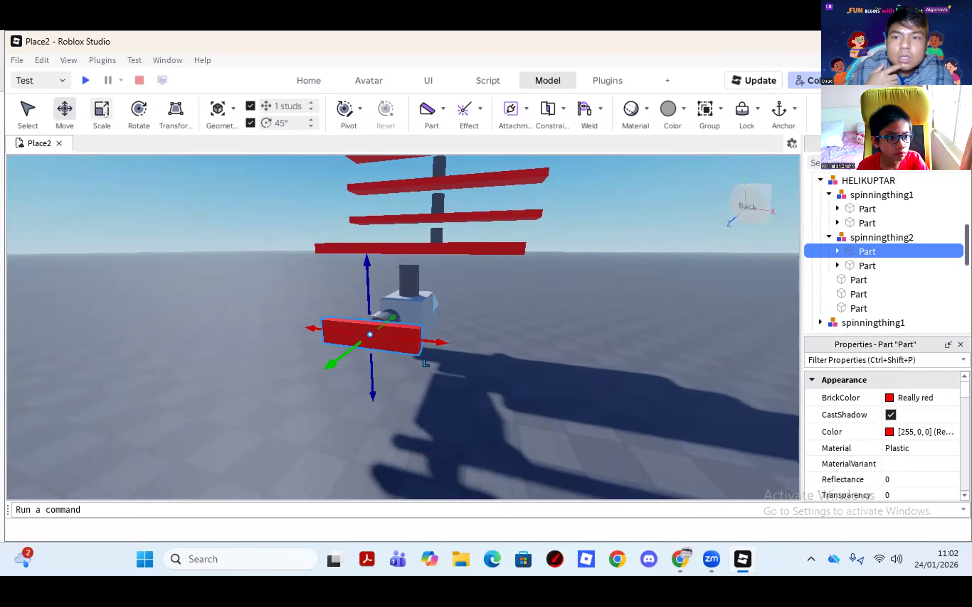
{"action": "key", "text": "d"}
{"action": "right_click_drag", "start_coordinate": [442, 204], "coordinate": [391, 205]}
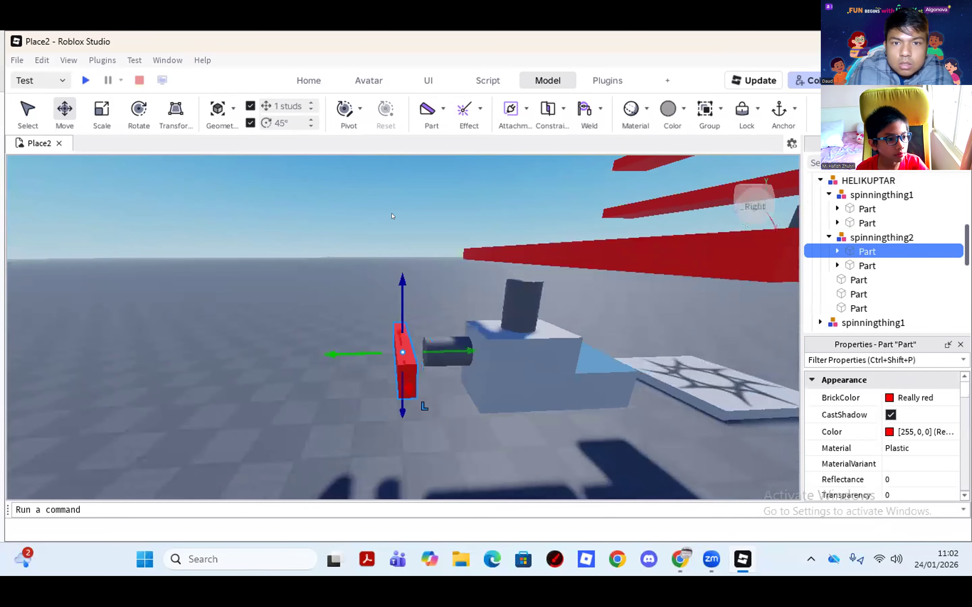
{"action": "right_click", "coordinate": [467, 274]}
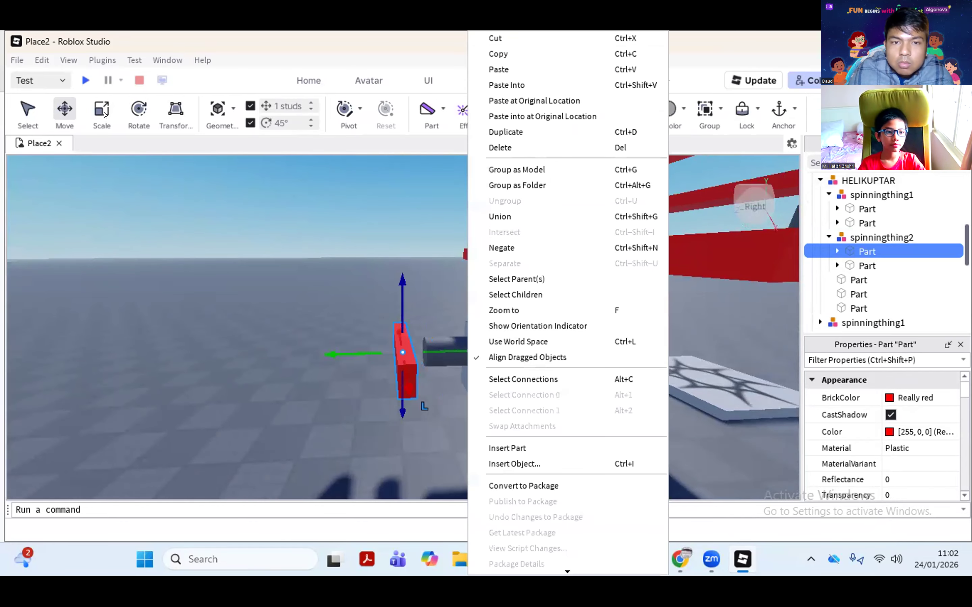
{"action": "left_click", "coordinate": [332, 226]}
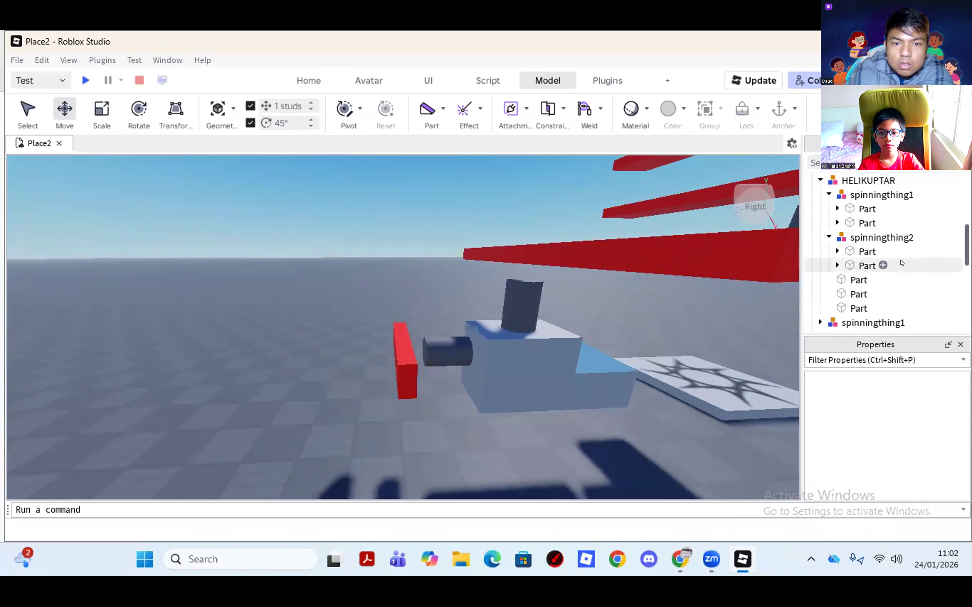
{"action": "left_click", "coordinate": [102, 110]}
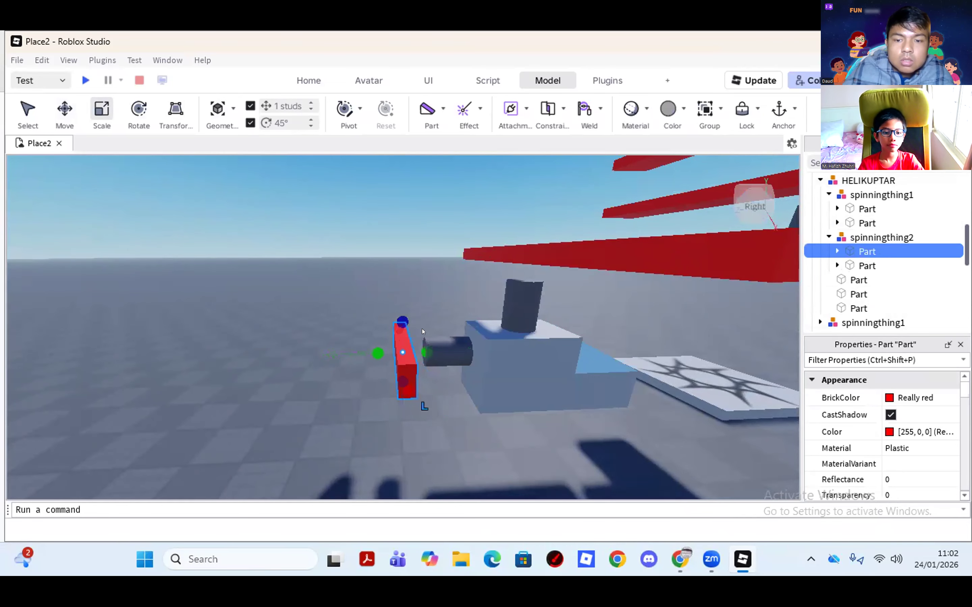
{"action": "right_click_drag", "start_coordinate": [391, 373], "coordinate": [420, 350]}
{"action": "left_click_drag", "start_coordinate": [416, 346], "coordinate": [416, 344]}
{"action": "mouse_move", "coordinate": [413, 330]}
{"action": "right_mouse_down"}
{"action": "mouse_move", "coordinate": [403, 238]}
{"action": "mouse_move", "coordinate": [410, 333]}
{"action": "right_mouse_up"}
Try to move the tail rotor's red blade vertically with an offset of -0.25 studs
{"action": "key", "text": "ctrl+2"}
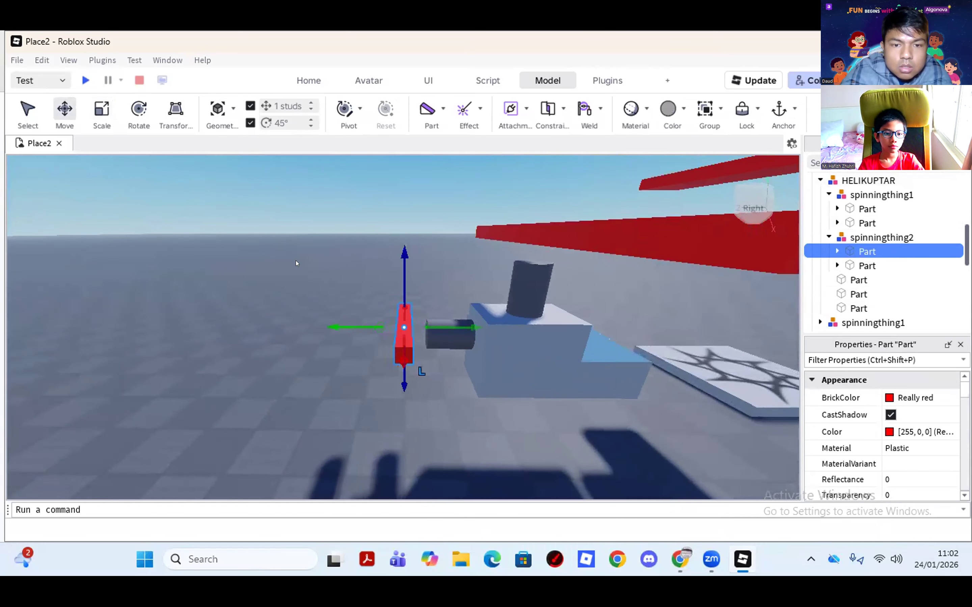
{"action": "left_click", "coordinate": [404, 378]}
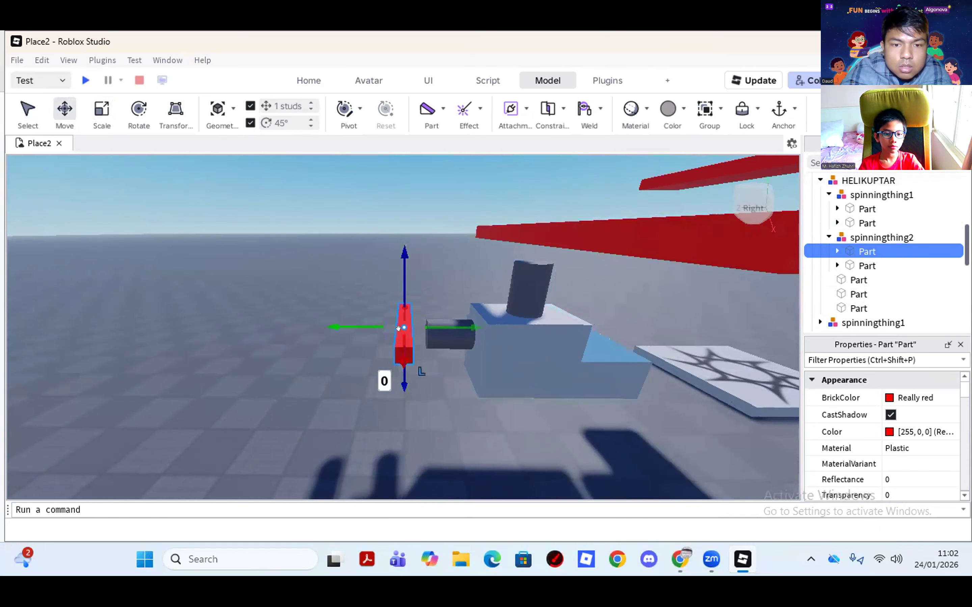
{"action": "type", "text": "-0.25"}
{"action": "scroll", "coordinate": [434, 307], "scroll_direction": "up", "scroll_amount": 2}
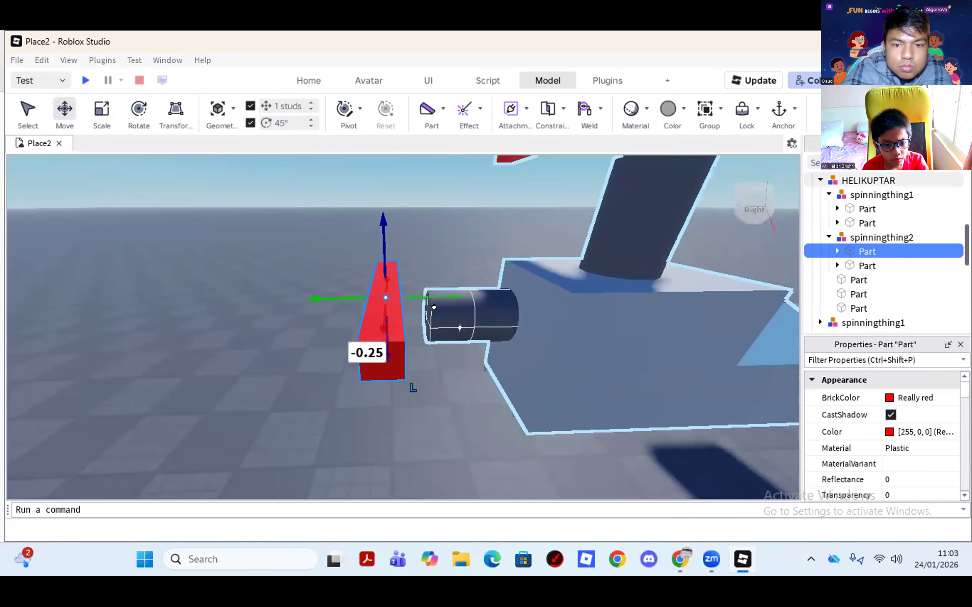
{"action": "right_click_drag", "start_coordinate": [446, 320], "coordinate": [446, 320]}
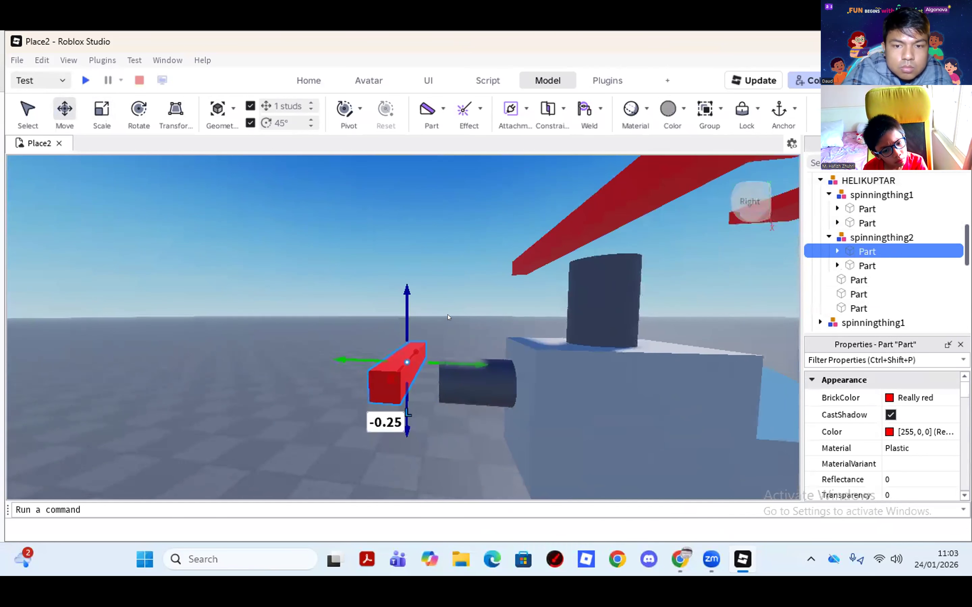
Reset the tail rotor blade's vertical move offset to 0
{"action": "left_click", "coordinate": [376, 407]}
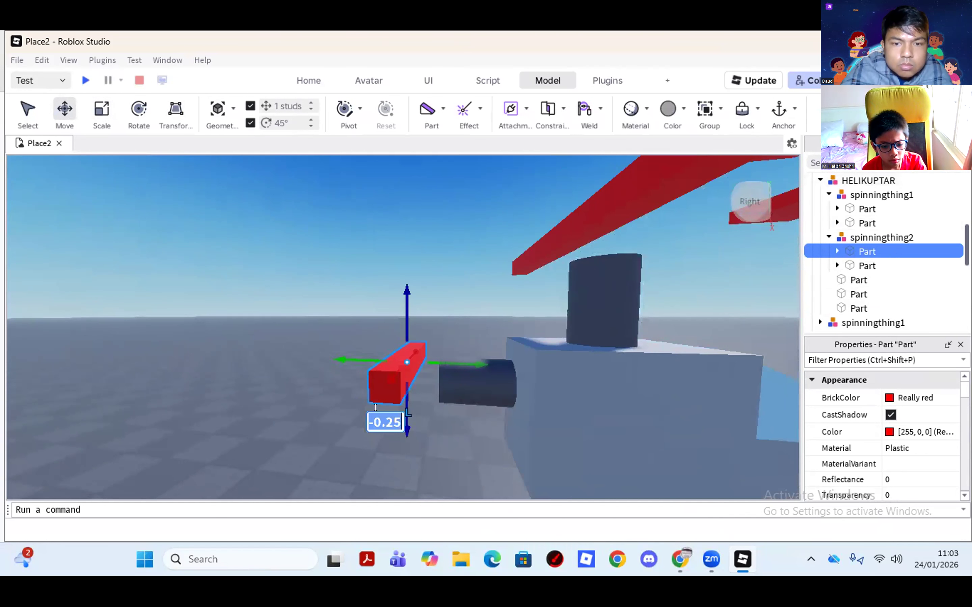
{"action": "type", "text": "0"}
{"action": "key", "text": "Return"}
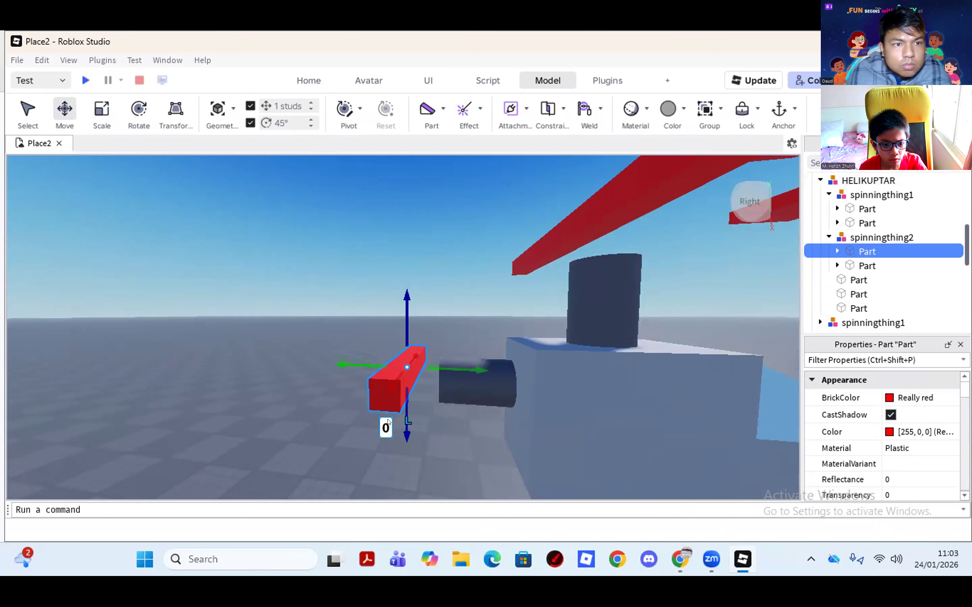
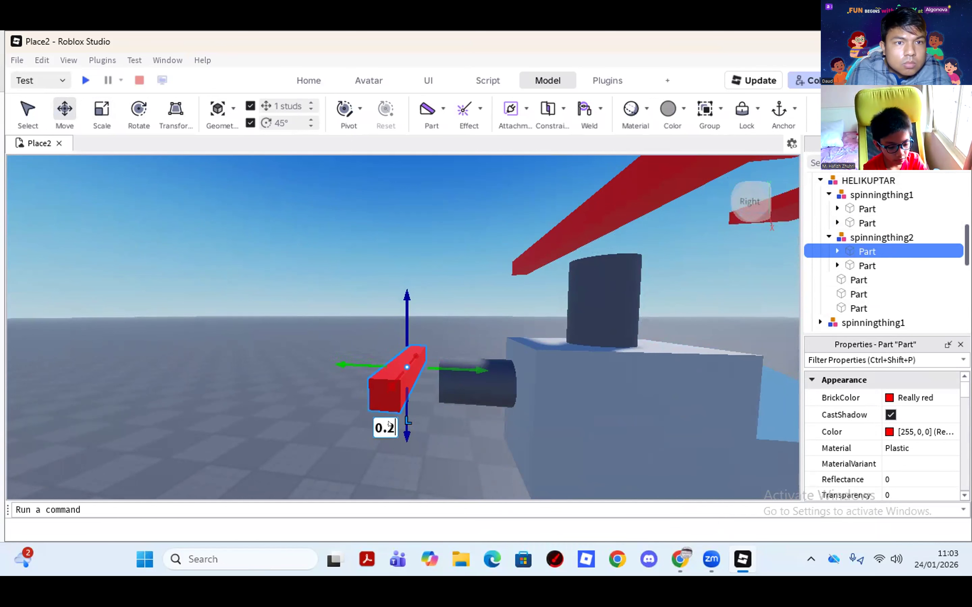
Move the tail rotor's red blade slightly downward so it lines up with its shaft, and deselect it
{"action": "key", "text": "Return"}
{"action": "scroll", "coordinate": [412, 310], "scroll_direction": "down", "scroll_amount": 5}
{"action": "right_click_drag", "start_coordinate": [412, 360], "coordinate": [445, 299]}
{"action": "left_click", "coordinate": [444, 299]}
{"action": "scroll", "coordinate": [432, 284], "scroll_direction": "up", "scroll_amount": 5}
{"action": "scroll", "coordinate": [432, 285], "scroll_direction": "up", "scroll_amount": 3}
{"action": "scroll", "coordinate": [431, 280], "scroll_direction": "down", "scroll_amount": 4}
{"action": "scroll", "coordinate": [477, 226], "scroll_direction": "up", "scroll_amount": 3}
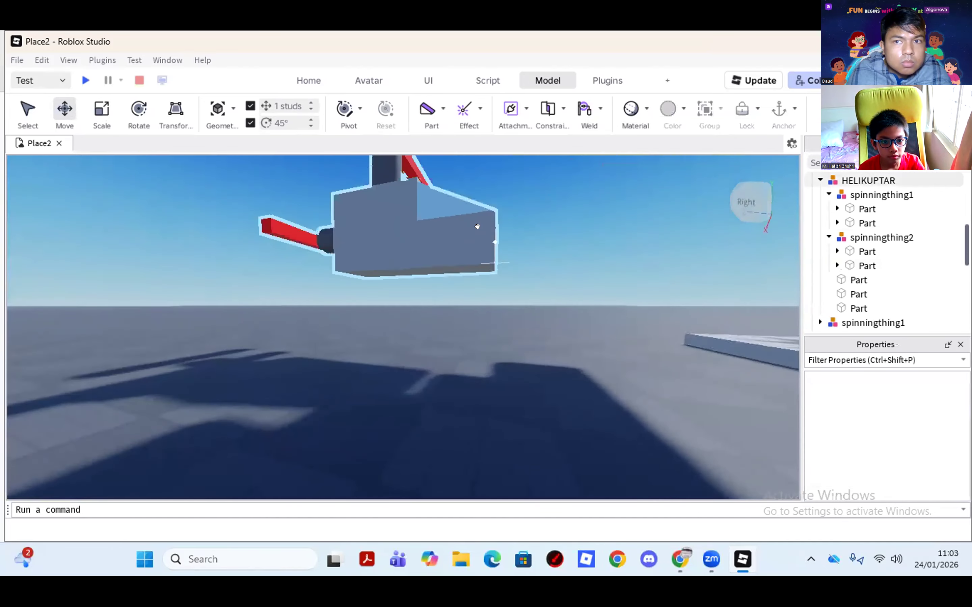
{"action": "scroll", "coordinate": [477, 225], "scroll_direction": "down", "scroll_amount": 3}
{"action": "right_click_drag", "start_coordinate": [477, 225], "coordinate": [482, 238]}
{"action": "left_click", "coordinate": [307, 79]}
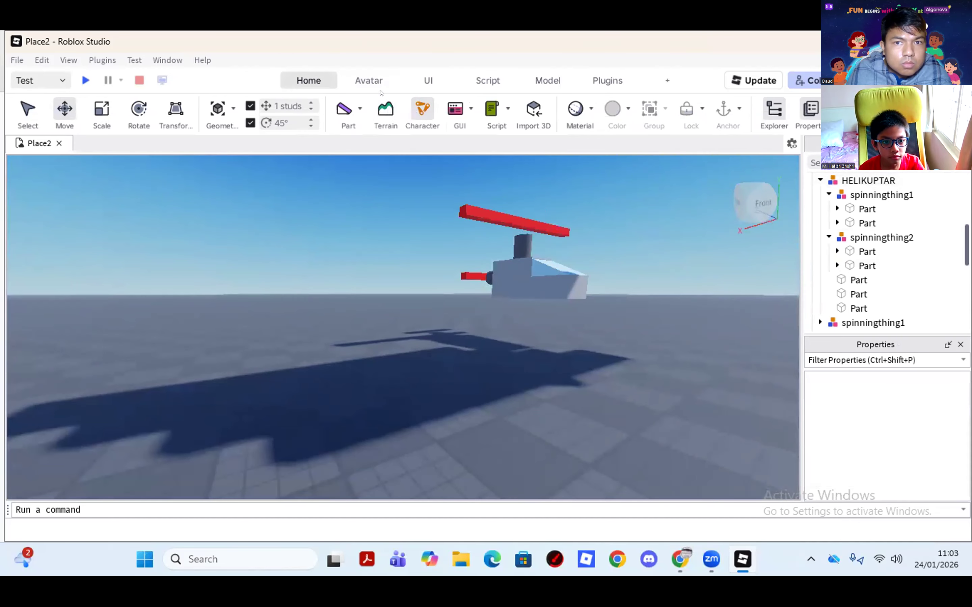
{"action": "left_click", "coordinate": [347, 111]}
{"action": "scroll", "coordinate": [491, 250], "scroll_direction": "up", "scroll_amount": 4}
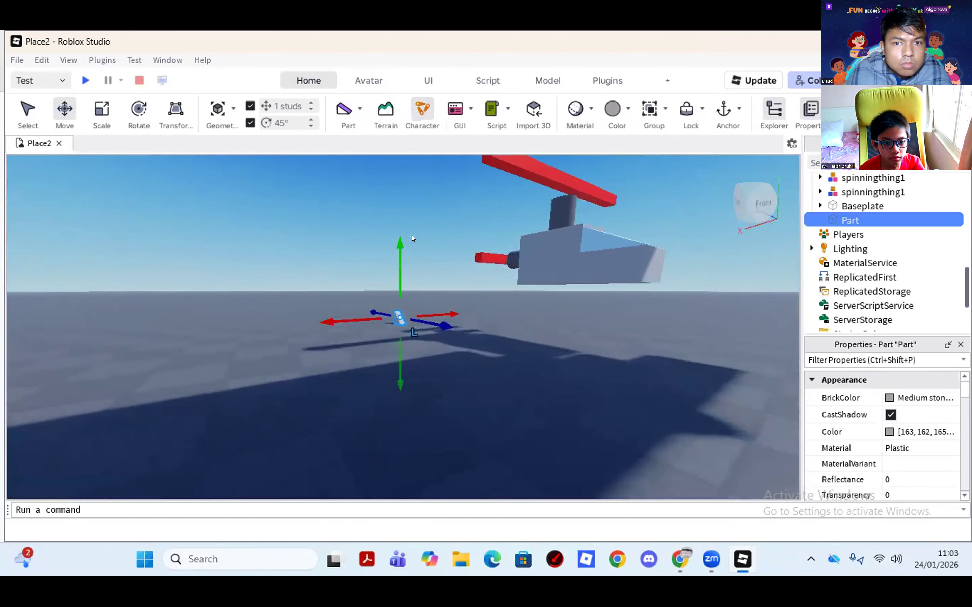
{"action": "right_click", "coordinate": [492, 249]}
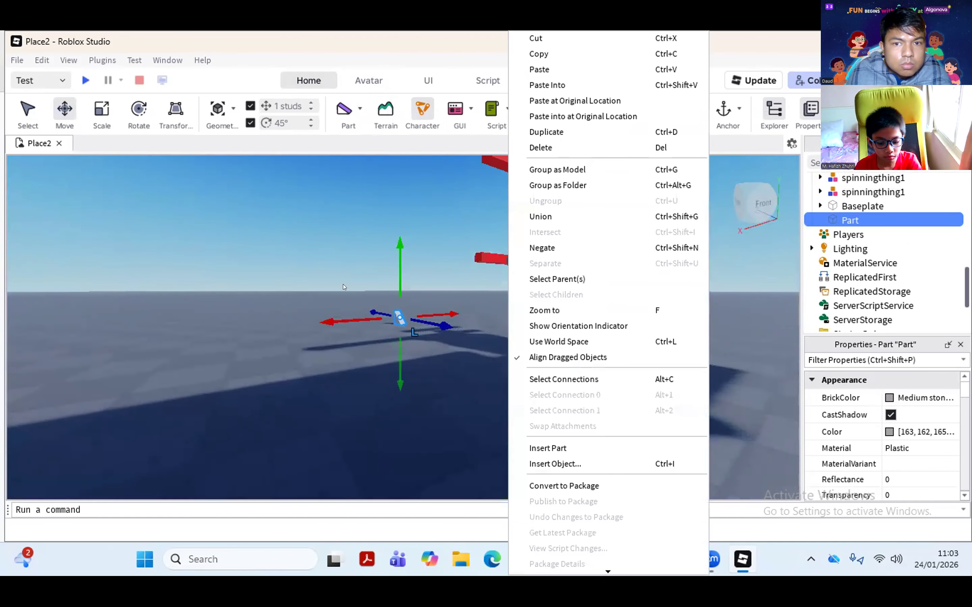
{"action": "left_click", "coordinate": [345, 262]}
{"action": "left_click", "coordinate": [398, 317]}
{"action": "key", "text": "Delete"}
Playtest the place, walk to the helicopter and jump onto it to examine both spinning rotors, and stop the test
{"action": "right_click_drag", "start_coordinate": [414, 266], "coordinate": [444, 254]}
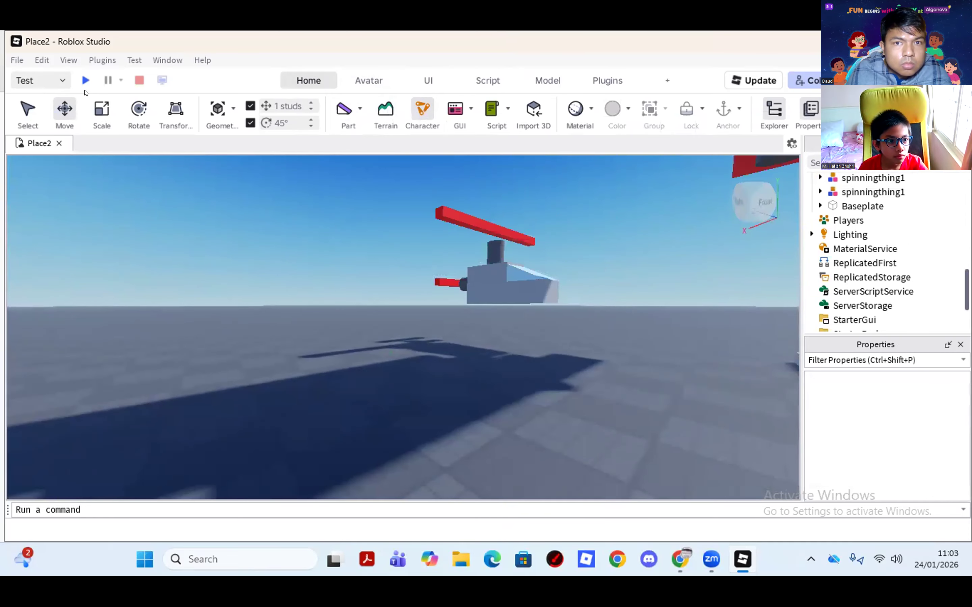
{"action": "key", "text": "F5"}
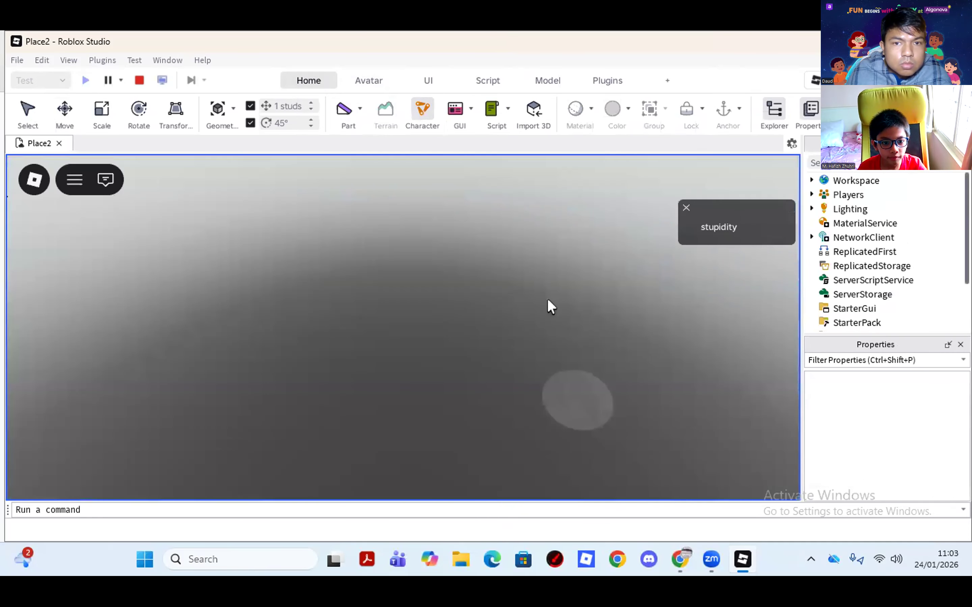
{"action": "key", "text": "w"}
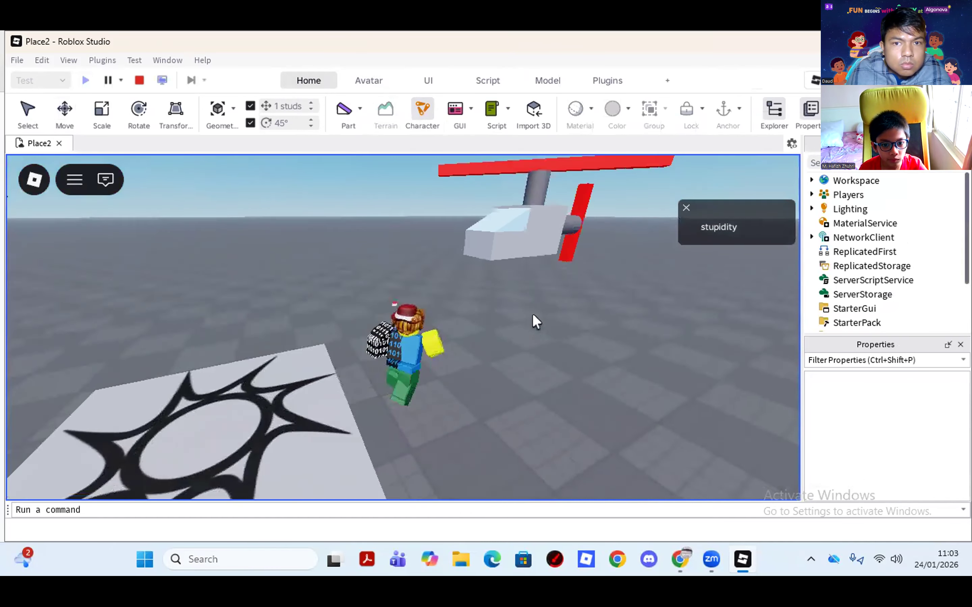
{"action": "key", "text": "shift"}
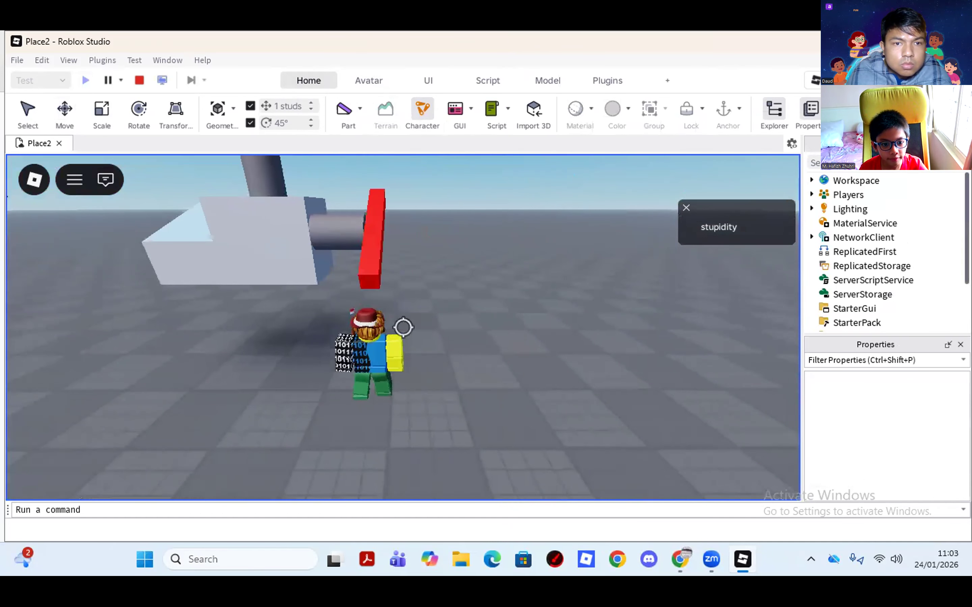
{"action": "key", "text": "w"}
{"action": "key", "text": "space"}
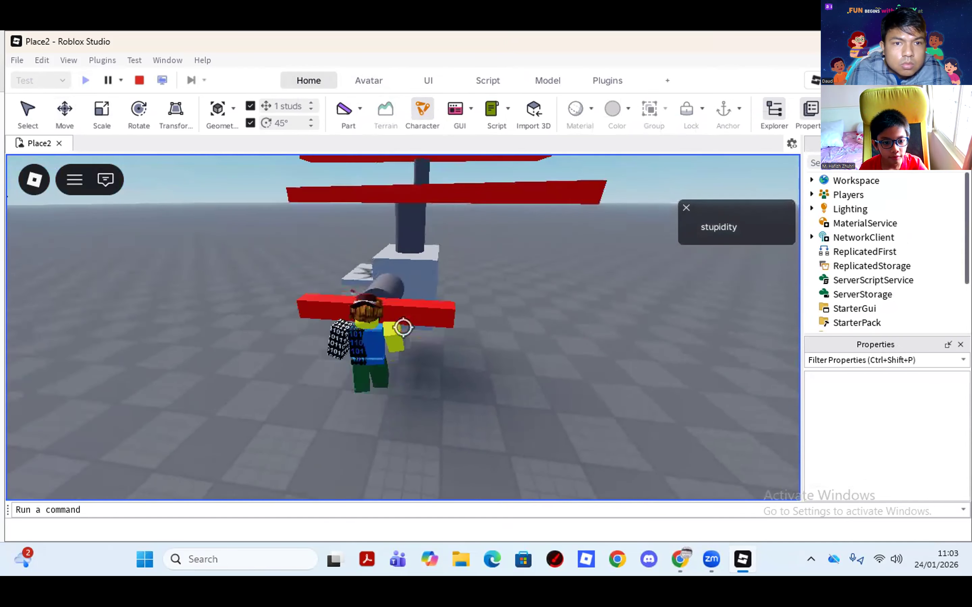
{"action": "key", "text": "w"}
{"action": "key", "text": "space"}
{"action": "key", "text": "shift"}
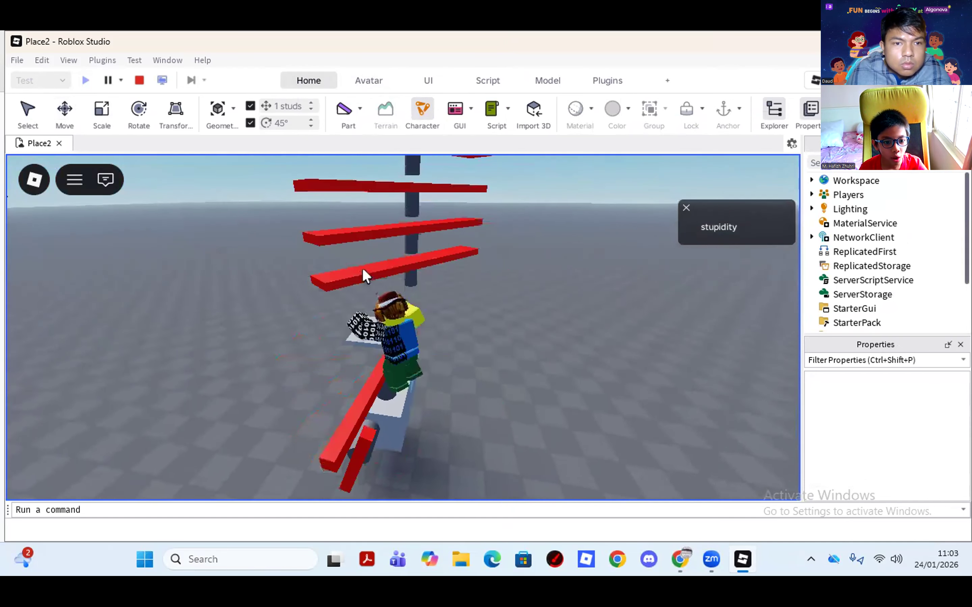
{"action": "key", "text": "s"}
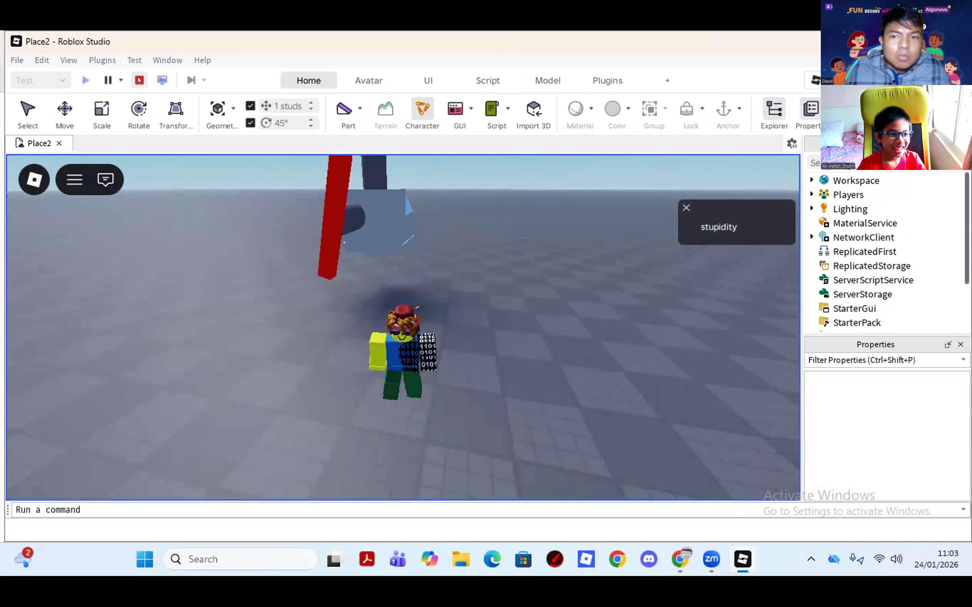
{"action": "left_click", "coordinate": [139, 80]}
Insert a block part on the ground near the helicopter
{"action": "key", "text": "w"}
{"action": "right_click_drag", "start_coordinate": [412, 262], "coordinate": [413, 262]}
{"action": "right_click_drag", "start_coordinate": [494, 263], "coordinate": [493, 263]}
{"action": "key", "text": "w"}
{"action": "key", "text": "s"}
{"action": "scroll", "coordinate": [494, 263], "scroll_direction": "up", "scroll_amount": 1}
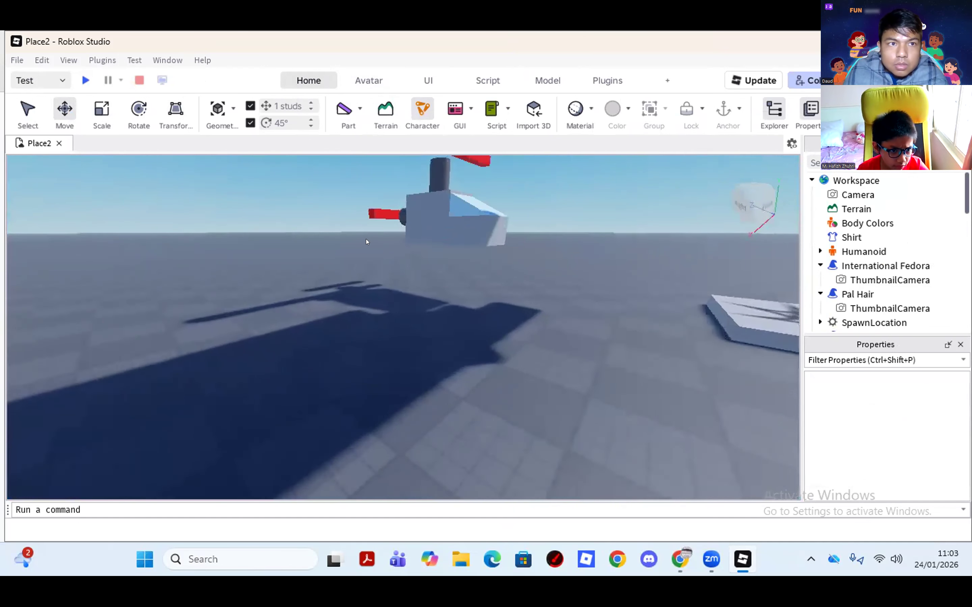
{"action": "scroll", "coordinate": [366, 240], "scroll_direction": "down", "scroll_amount": 1}
{"action": "left_click", "coordinate": [360, 109]}
{"action": "left_click", "coordinate": [378, 148]}
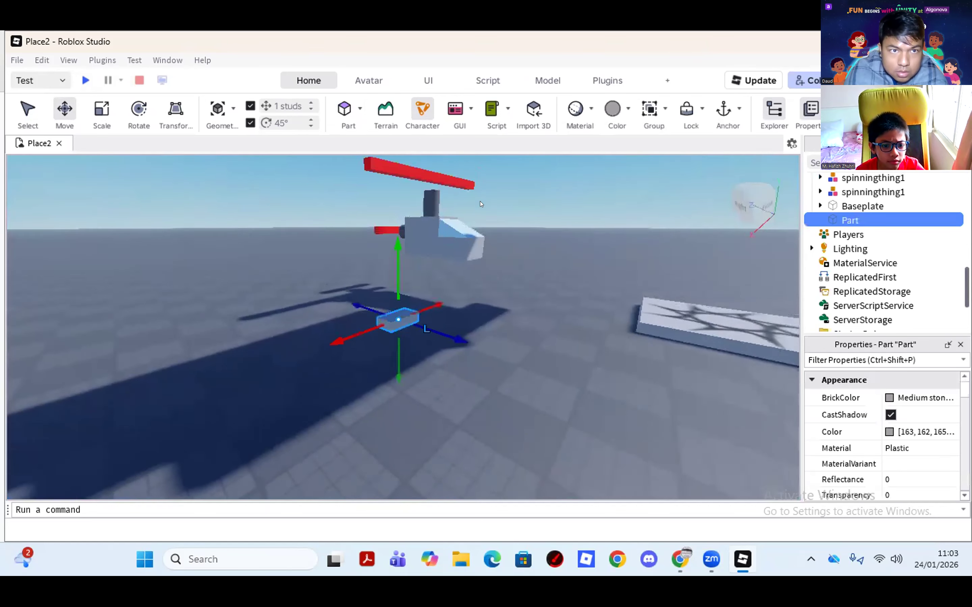
{"action": "scroll", "coordinate": [501, 272], "scroll_direction": "up", "scroll_amount": 2}
Move the new block horizontally beneath the helicopter's body, finishing with a 1-stud offset
{"action": "left_click_drag", "start_coordinate": [435, 297], "coordinate": [539, 292]}
{"action": "key", "text": "d"}
{"action": "right_click_drag", "start_coordinate": [579, 259], "coordinate": [581, 259]}
{"action": "key", "text": "d"}
{"action": "key", "text": "w"}
{"action": "left_click_drag", "start_coordinate": [500, 297], "coordinate": [520, 298]}
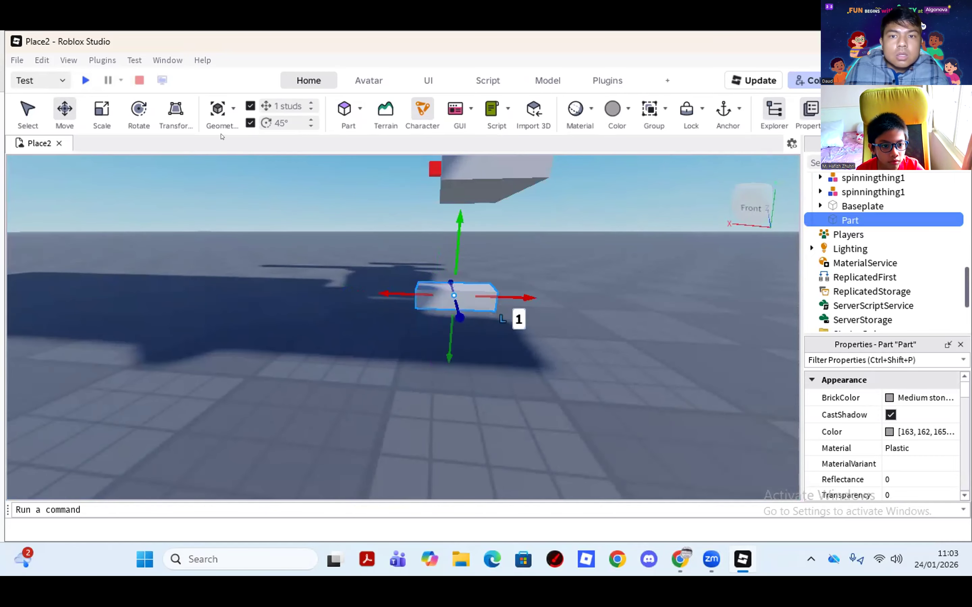
Rotate the block 90° so it stands upright beneath the helicopter
{"action": "left_click", "coordinate": [139, 108]}
{"action": "left_click_drag", "start_coordinate": [478, 294], "coordinate": [581, 252]}
{"action": "right_click_drag", "start_coordinate": [581, 251], "coordinate": [586, 251]}
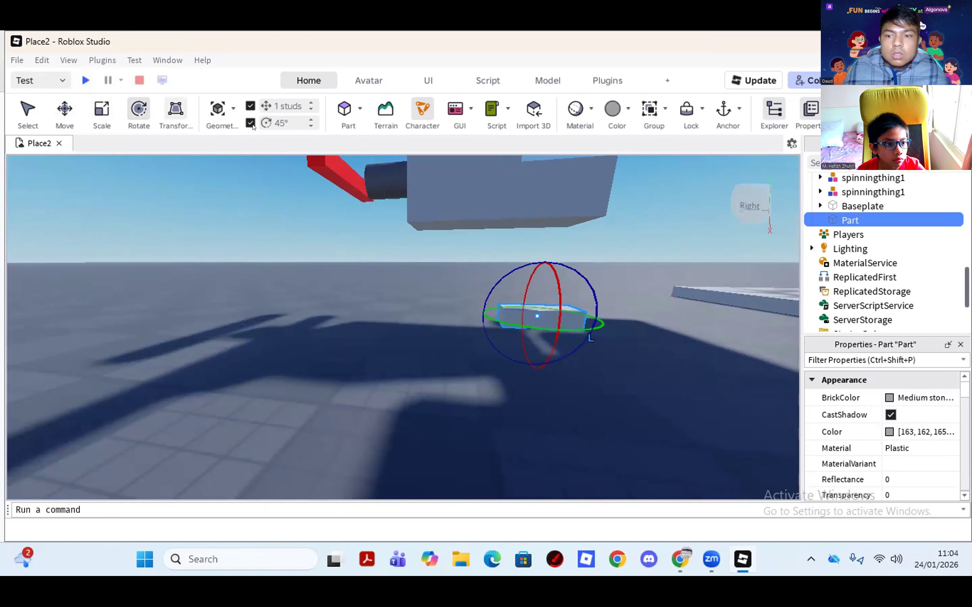
{"action": "left_click_drag", "start_coordinate": [573, 272], "coordinate": [513, 248]}
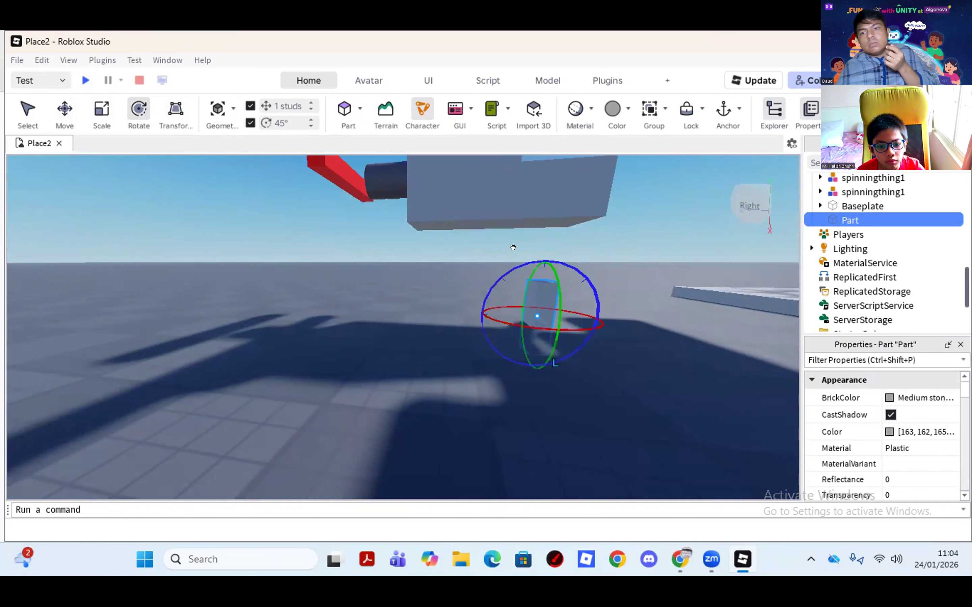
Raise the block 3.126 studs against the helicopter's underside and shorten it from its lower end
{"action": "left_click", "coordinate": [68, 102]}
{"action": "left_click_drag", "start_coordinate": [547, 255], "coordinate": [536, 219]}
{"action": "right_click_drag", "start_coordinate": [536, 219], "coordinate": [502, 285]}
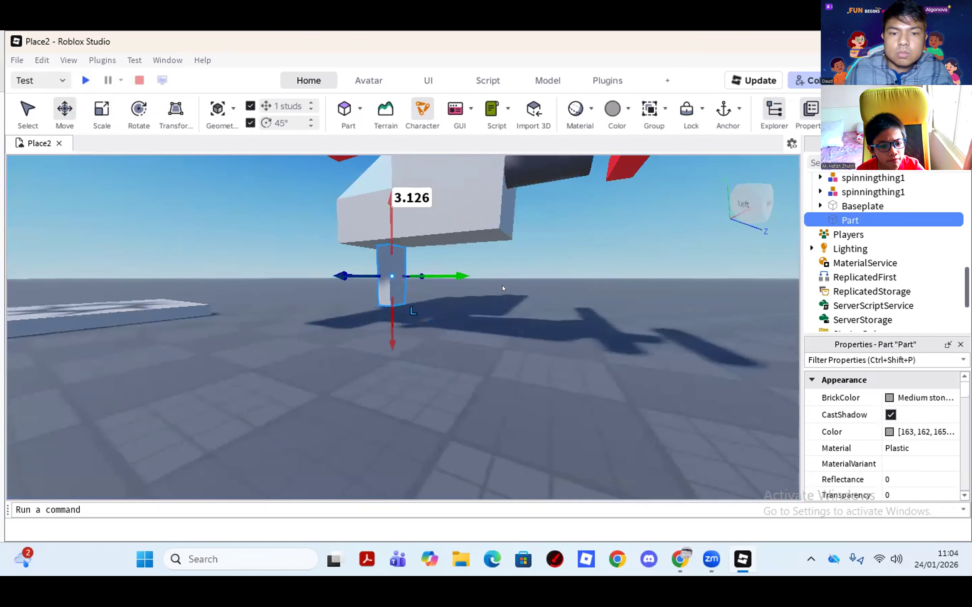
{"action": "left_click", "coordinate": [103, 112]}
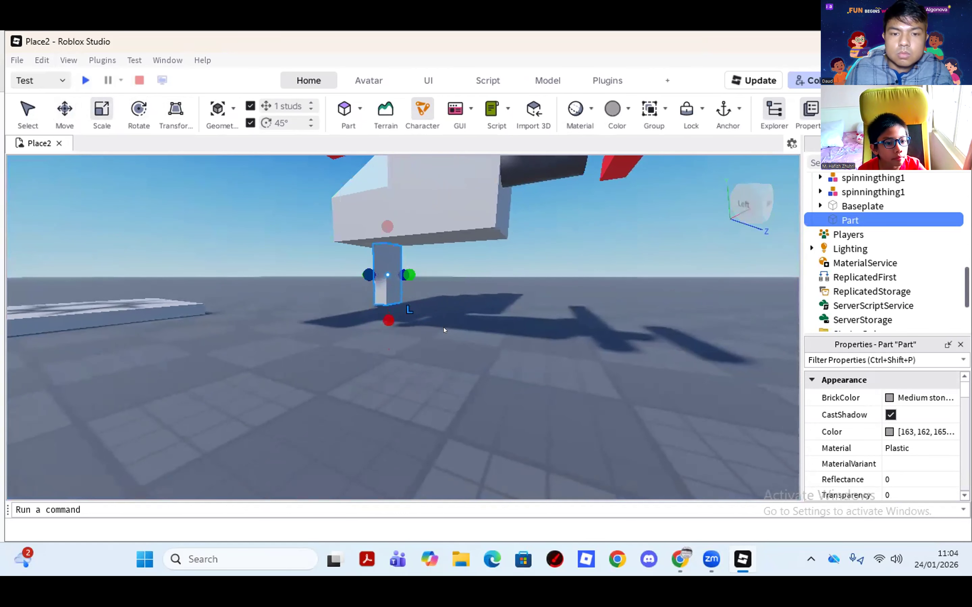
{"action": "left_click_drag", "start_coordinate": [381, 312], "coordinate": [381, 283]}
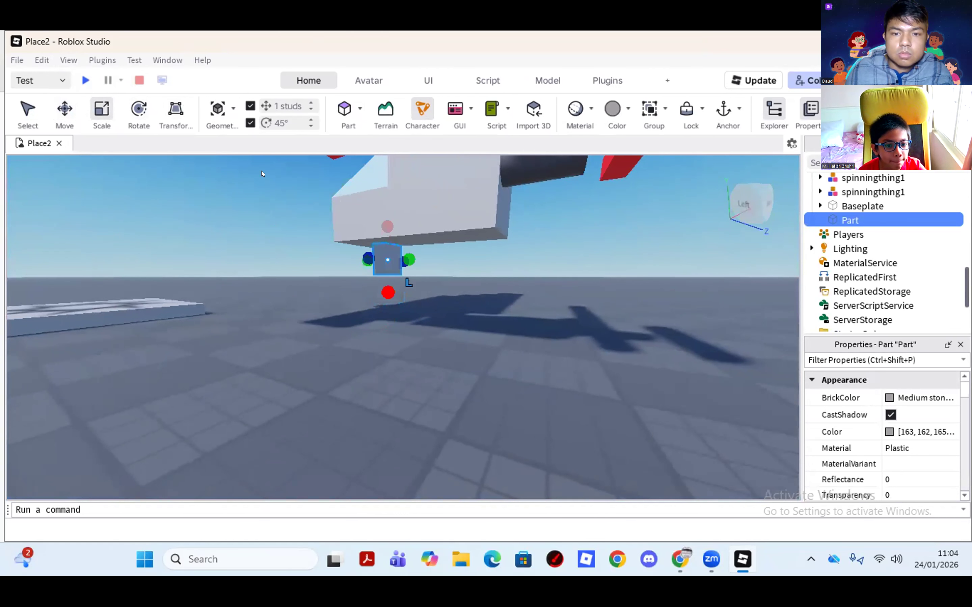
Position the block under the helicopter's nose and set its sideways move offset to -0.5 studs
{"action": "left_click", "coordinate": [453, 257]}
{"action": "right_click_drag", "start_coordinate": [482, 232], "coordinate": [492, 229]}
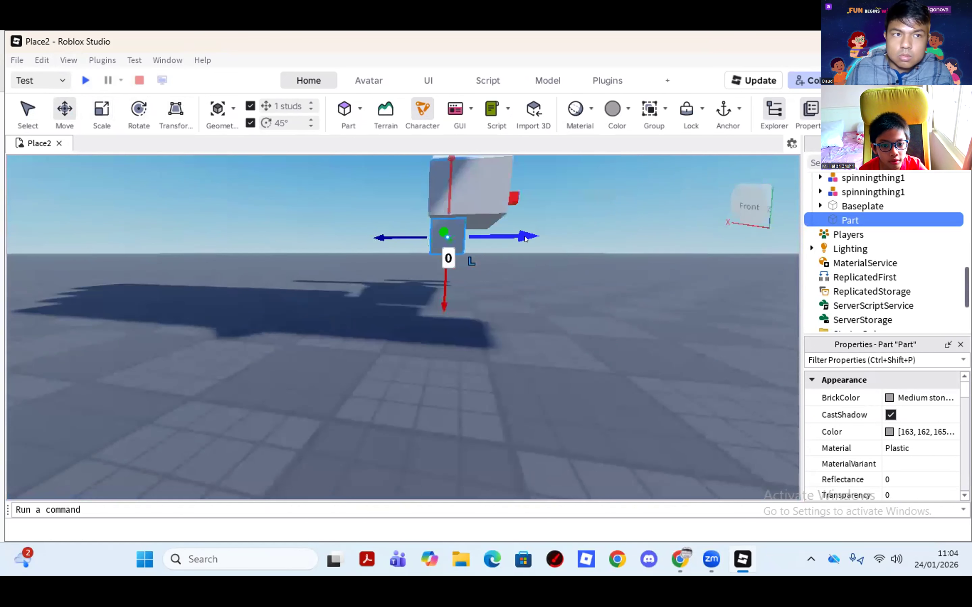
{"action": "left_click_drag", "start_coordinate": [496, 232], "coordinate": [504, 230]}
{"action": "right_click_drag", "start_coordinate": [537, 220], "coordinate": [537, 218]}
{"action": "key", "text": "a"}
{"action": "key", "text": "a"}
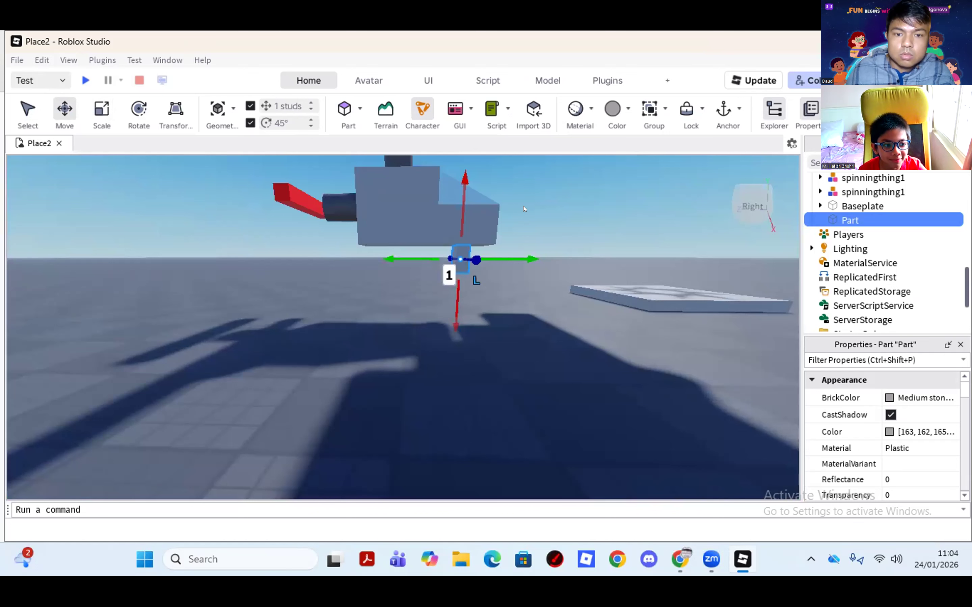
{"action": "right_click_drag", "start_coordinate": [524, 208], "coordinate": [524, 208]}
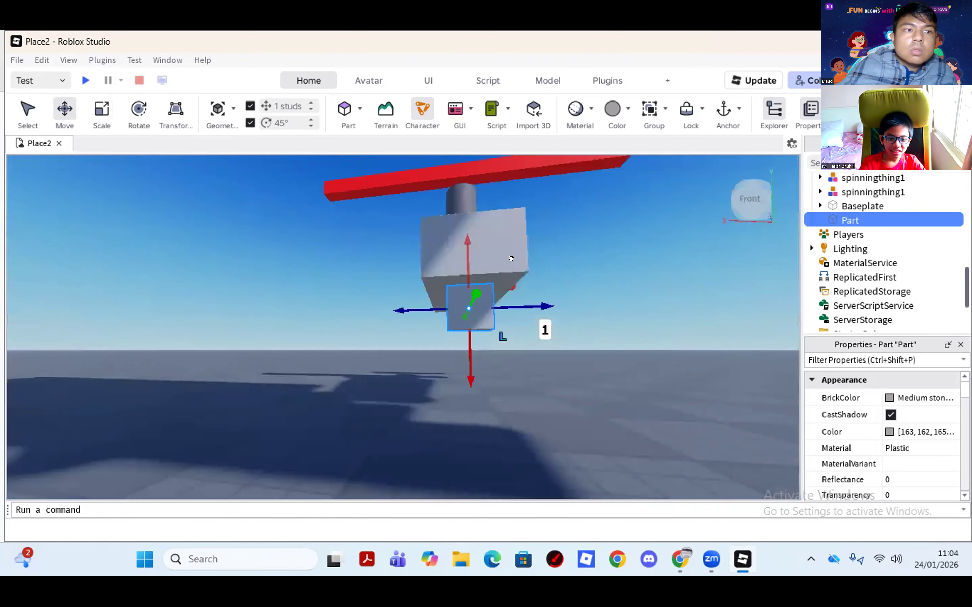
{"action": "left_click_drag", "start_coordinate": [538, 299], "coordinate": [525, 296]}
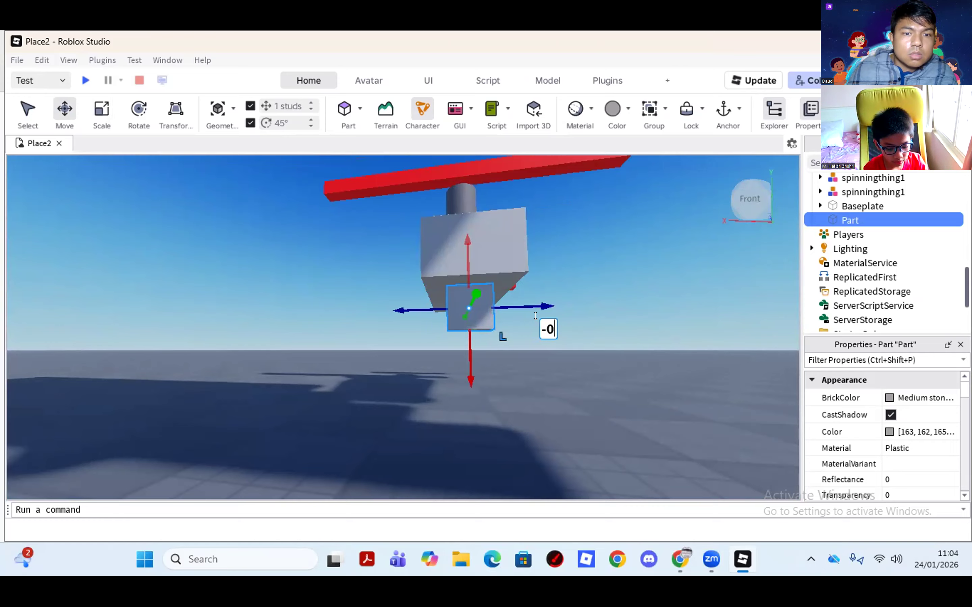
{"action": "left_click_drag", "start_coordinate": [535, 316], "coordinate": [549, 331]}
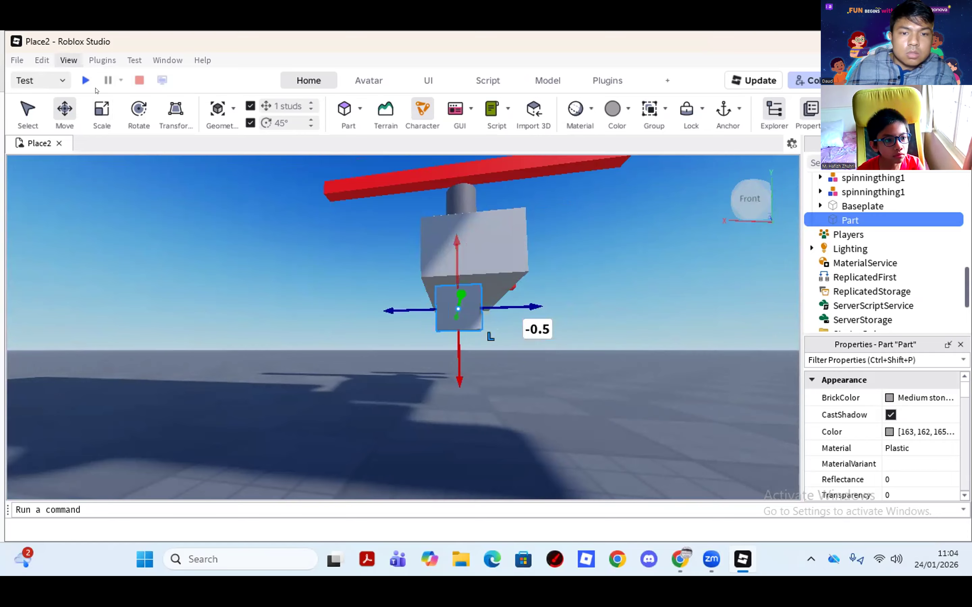
Narrow the block into a small landing foot at one corner of the nose's underside
{"action": "left_click", "coordinate": [102, 110]}
{"action": "left_click_drag", "start_coordinate": [492, 307], "coordinate": [439, 330]}
{"action": "right_click_drag", "start_coordinate": [550, 331], "coordinate": [549, 331]}
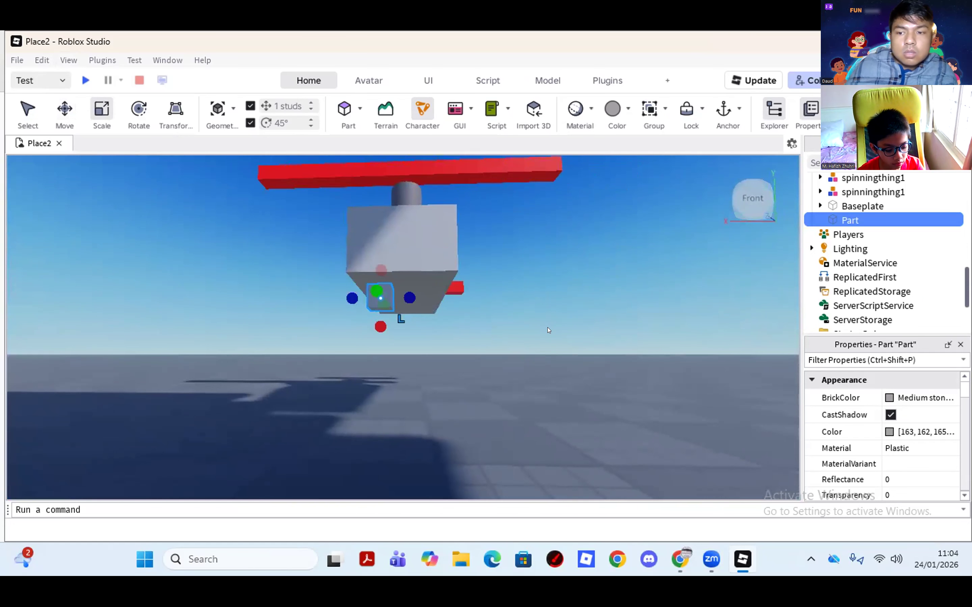
Duplicate the landing foot and place the copy under the nose's opposite corner, finishing with a 2-stud forward move
{"action": "key", "text": "ctrl+d"}
{"action": "key", "text": "ctrl+2"}
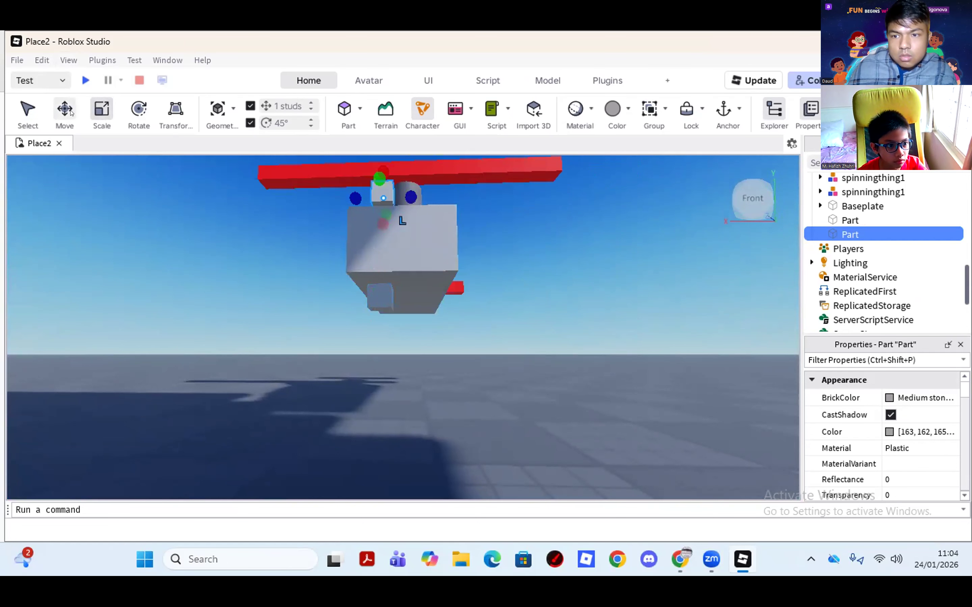
{"action": "left_click_drag", "start_coordinate": [382, 257], "coordinate": [390, 364]}
{"action": "right_click_drag", "start_coordinate": [477, 333], "coordinate": [467, 329]}
{"action": "left_click_drag", "start_coordinate": [435, 317], "coordinate": [423, 318]}
{"action": "right_click_drag", "start_coordinate": [419, 316], "coordinate": [584, 308]}
{"action": "left_click_drag", "start_coordinate": [564, 288], "coordinate": [622, 283]}
{"action": "right_click_drag", "start_coordinate": [647, 263], "coordinate": [651, 261]}
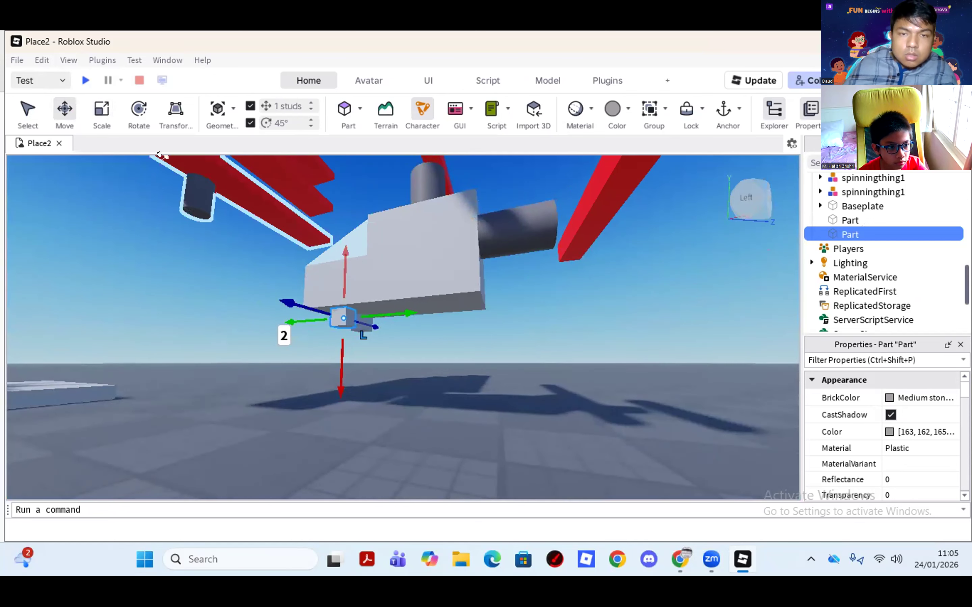
Duplicate the landing foot again and place the copy under one rear corner of the helicopter's body
{"action": "key", "text": "ctrl+d"}
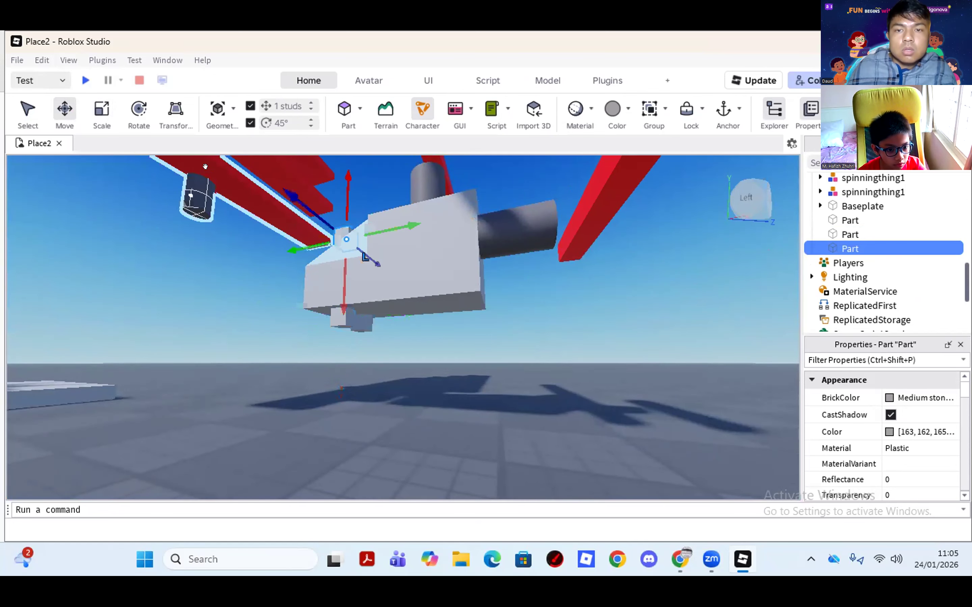
{"action": "left_click_drag", "start_coordinate": [330, 282], "coordinate": [357, 377]}
{"action": "right_click_drag", "start_coordinate": [388, 362], "coordinate": [390, 361]}
{"action": "key", "text": "a"}
{"action": "left_click_drag", "start_coordinate": [457, 366], "coordinate": [458, 357]}
{"action": "right_click_drag", "start_coordinate": [447, 343], "coordinate": [446, 342]}
{"action": "key", "text": "d"}
{"action": "left_click_drag", "start_coordinate": [311, 329], "coordinate": [412, 341]}
{"action": "key", "text": "a"}
{"action": "right_click_drag", "start_coordinate": [424, 338], "coordinate": [427, 337]}
Duplicate the rear landing foot and lower the copy beneath the other side of the helicopter's tail end
{"action": "key", "text": "ctrl+d"}
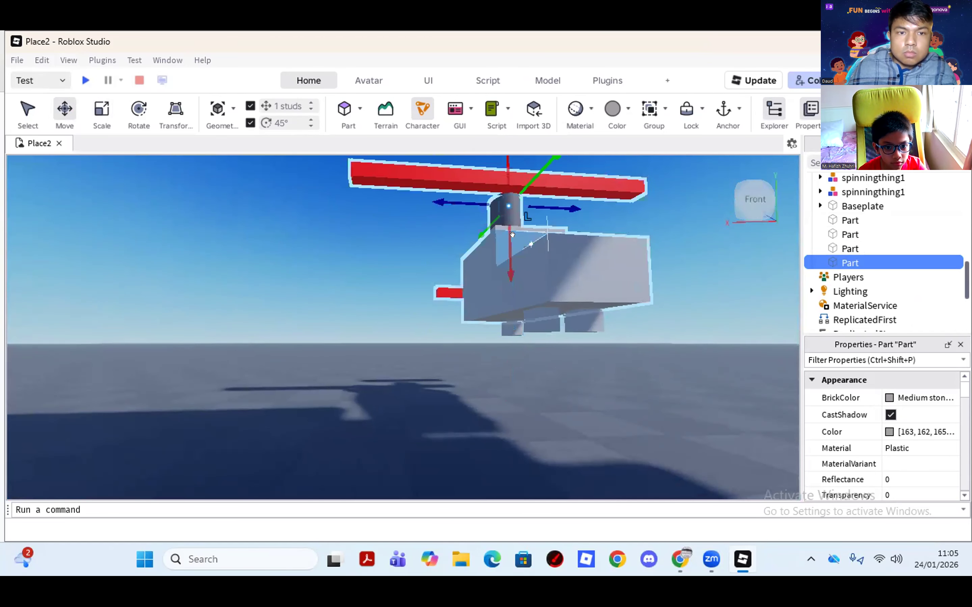
{"action": "left_click_drag", "start_coordinate": [505, 262], "coordinate": [507, 387]}
{"action": "left_click_drag", "start_coordinate": [457, 316], "coordinate": [425, 316]}
{"action": "mouse_move", "coordinate": [522, 305]}
{"action": "right_mouse_down"}
{"action": "mouse_move", "coordinate": [537, 310]}
{"action": "mouse_move", "coordinate": [522, 296]}
{"action": "right_mouse_up"}
{"action": "key", "text": "d"}
{"action": "key", "text": "w"}
{"action": "key", "text": "s"}
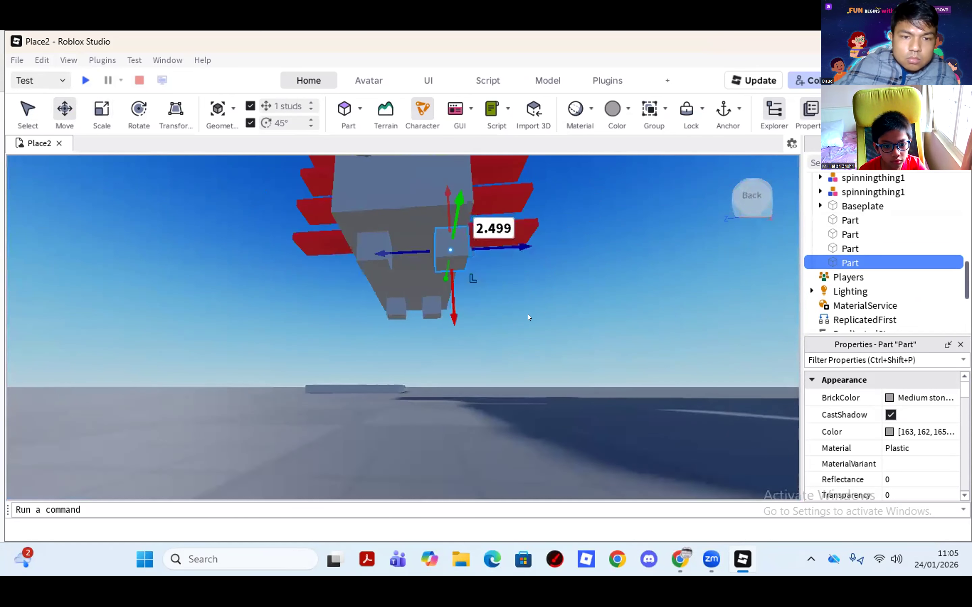
Set the fourth landing foot's sideways move offset to 1.5 studs so it lines up with the front foot, and deselect it
{"action": "key", "text": "d"}
{"action": "left_click_drag", "start_coordinate": [460, 242], "coordinate": [472, 264]}
{"action": "key", "text": "a"}
{"action": "key", "text": "d"}
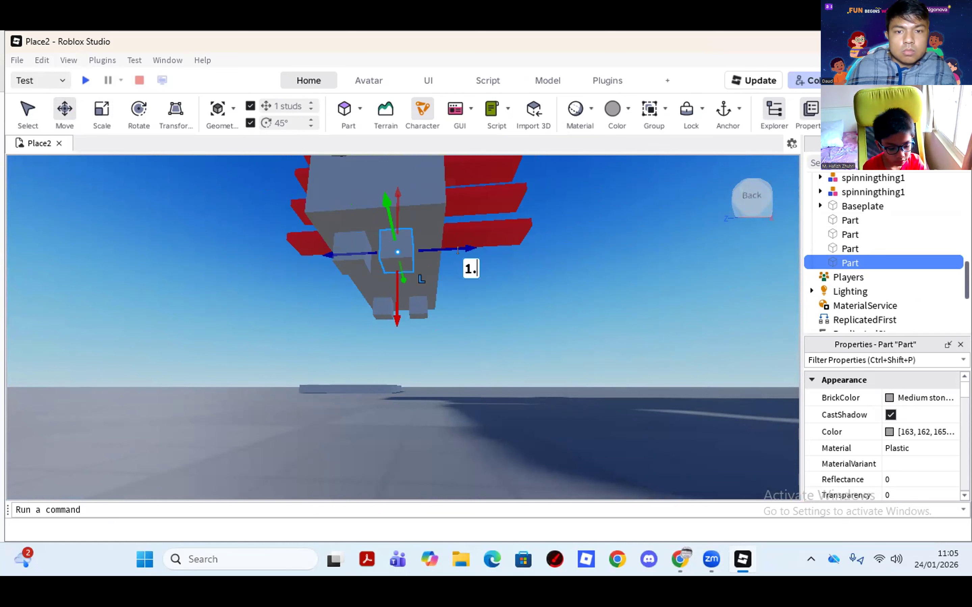
{"action": "key", "text": "Return"}
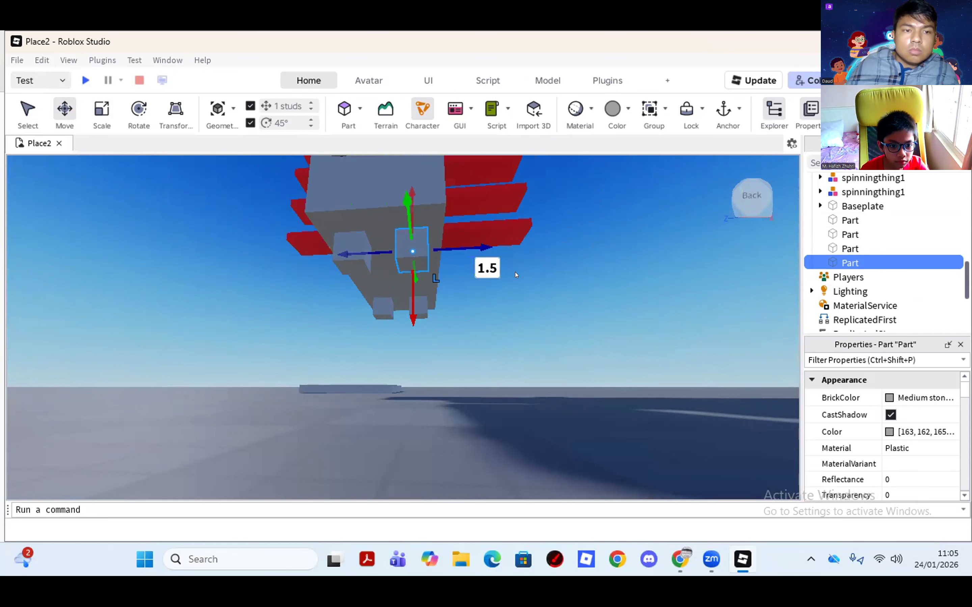
{"action": "left_click", "coordinate": [516, 298]}
{"action": "key", "text": "d"}
{"action": "right_click_drag", "start_coordinate": [515, 297], "coordinate": [489, 298]}
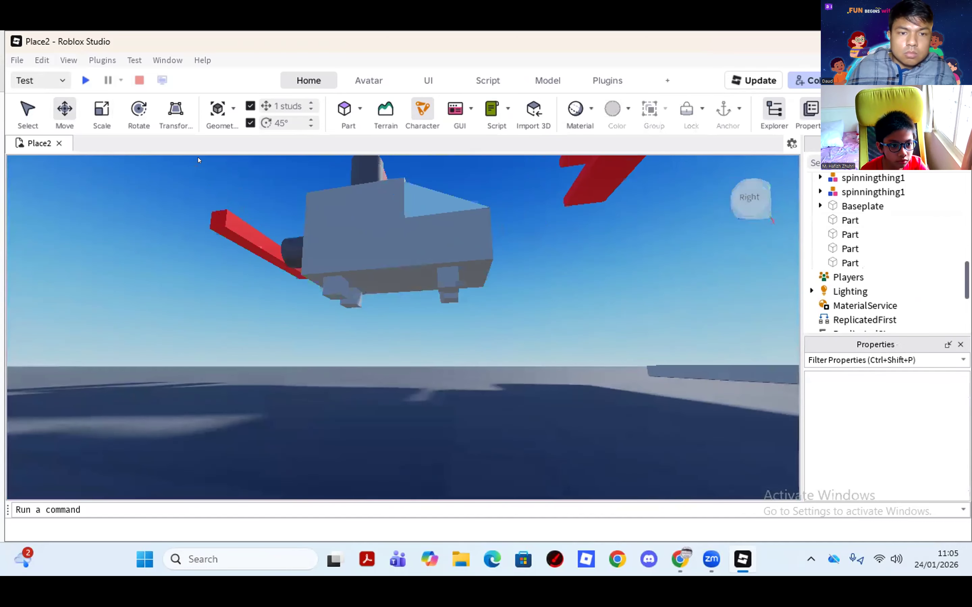
Insert another block part on the ground beneath the helicopter's landing feet
{"action": "key", "text": "s"}
{"action": "right_click_drag", "start_coordinate": [335, 185], "coordinate": [338, 213]}
{"action": "key", "text": "w"}
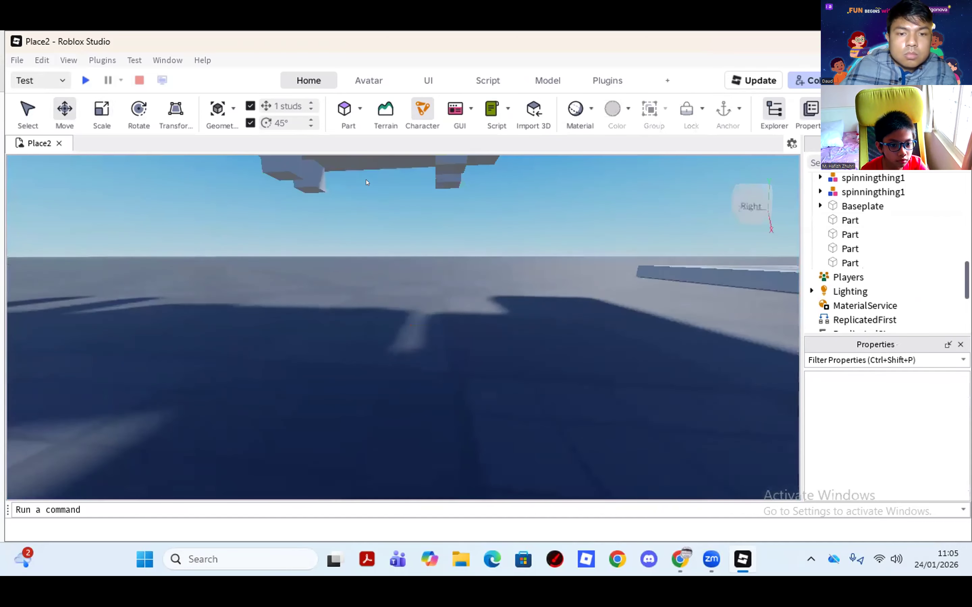
{"action": "key", "text": "s"}
{"action": "left_click", "coordinate": [344, 109]}
{"action": "right_click_drag", "start_coordinate": [471, 249], "coordinate": [437, 253]}
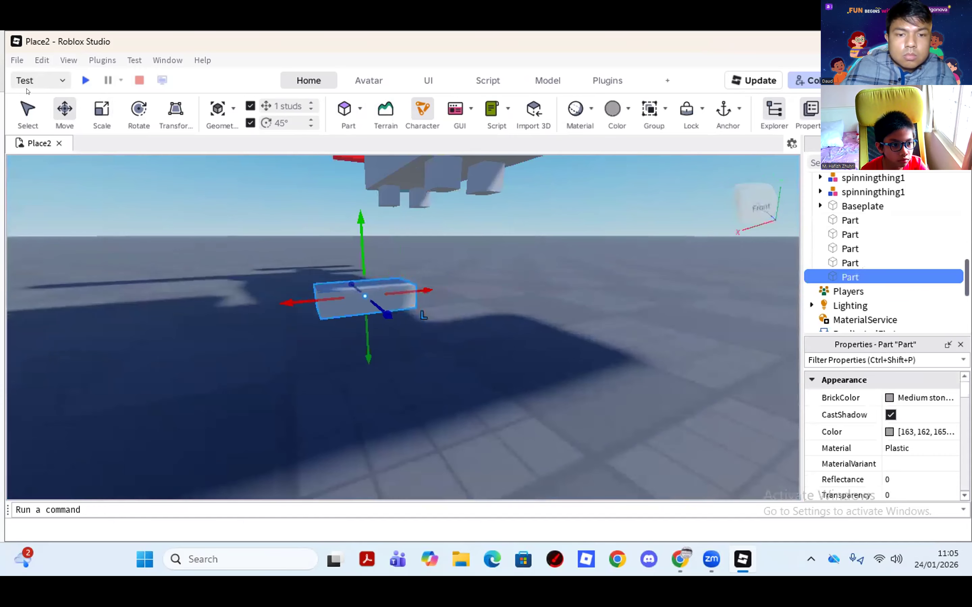
Narrow the new block and rotate it about its vertical axis to run along the helicopter's length
{"action": "left_click", "coordinate": [102, 111]}
{"action": "left_click_drag", "start_coordinate": [376, 305], "coordinate": [368, 295]}
{"action": "right_click_drag", "start_coordinate": [475, 250], "coordinate": [478, 252]}
{"action": "key", "text": "a"}
{"action": "left_click", "coordinate": [139, 112]}
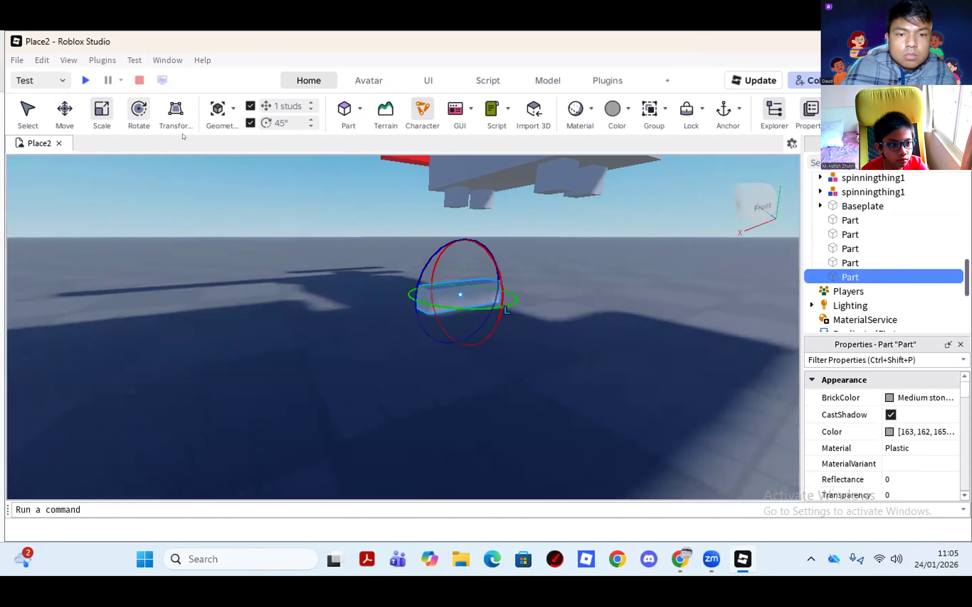
{"action": "left_click_drag", "start_coordinate": [491, 306], "coordinate": [367, 297]}
{"action": "key", "text": "d"}
{"action": "right_click_drag", "start_coordinate": [424, 275], "coordinate": [410, 266]}
Raise the block about 3.6 studs against the landing feet on one side and stretch it into a skid joining the front and rear feet
{"action": "left_click", "coordinate": [64, 111]}
{"action": "left_click_drag", "start_coordinate": [423, 329], "coordinate": [491, 303]}
{"action": "left_click_drag", "start_coordinate": [450, 259], "coordinate": [457, 194]}
{"action": "right_click_drag", "start_coordinate": [651, 265], "coordinate": [654, 264]}
{"action": "key", "text": "s"}
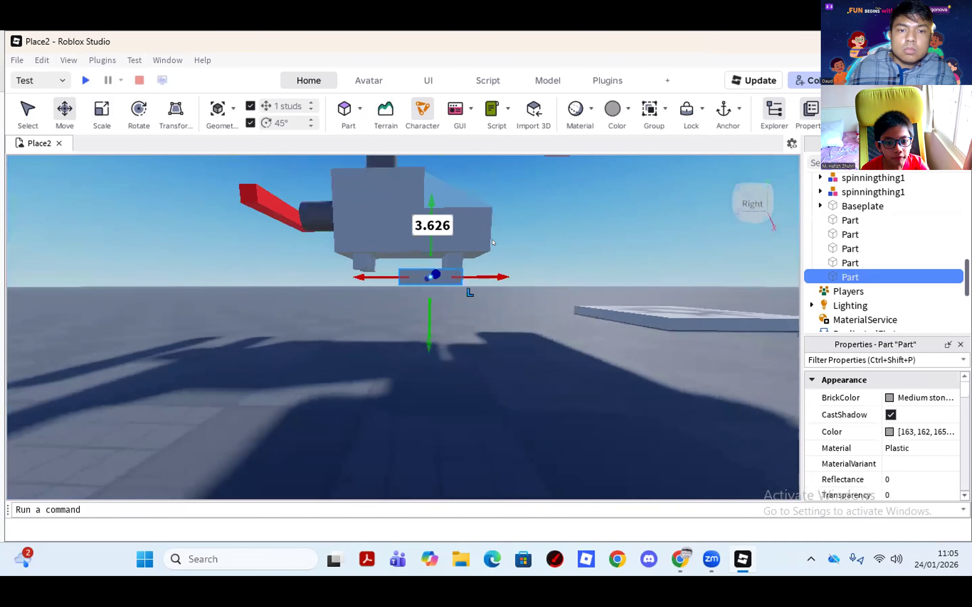
{"action": "key", "text": "w"}
{"action": "left_click", "coordinate": [103, 114]}
{"action": "left_click_drag", "start_coordinate": [382, 262], "coordinate": [325, 261]}
{"action": "right_click_drag", "start_coordinate": [516, 297], "coordinate": [517, 298]}
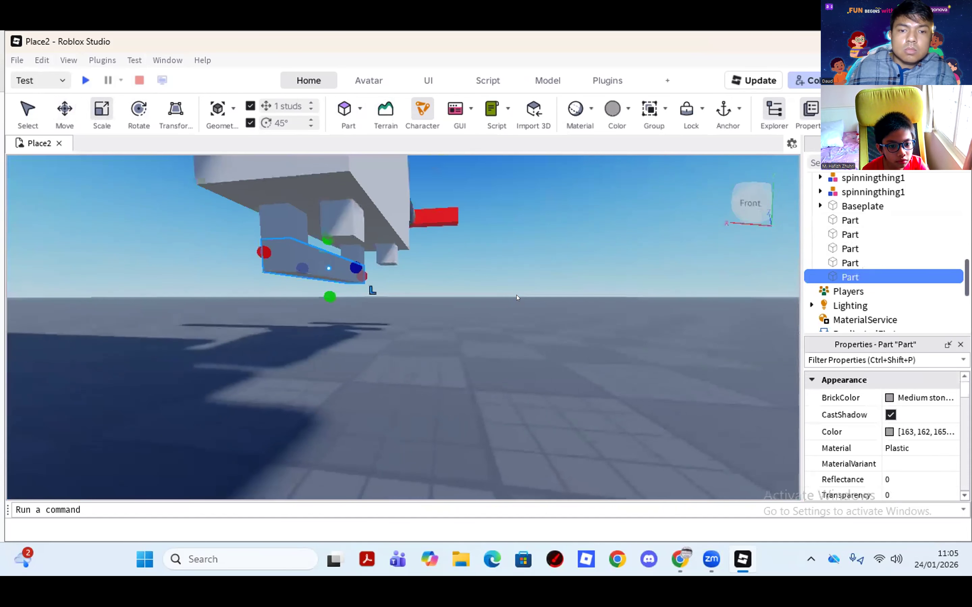
Duplicate the skid, lower the copy about 11.7 studs, and shift it 2 studs sideways under the opposite pair of landing feet
{"action": "key", "text": "ctrl+v"}
{"action": "right_click_drag", "start_coordinate": [457, 238], "coordinate": [457, 238]}
{"action": "key", "text": "s"}
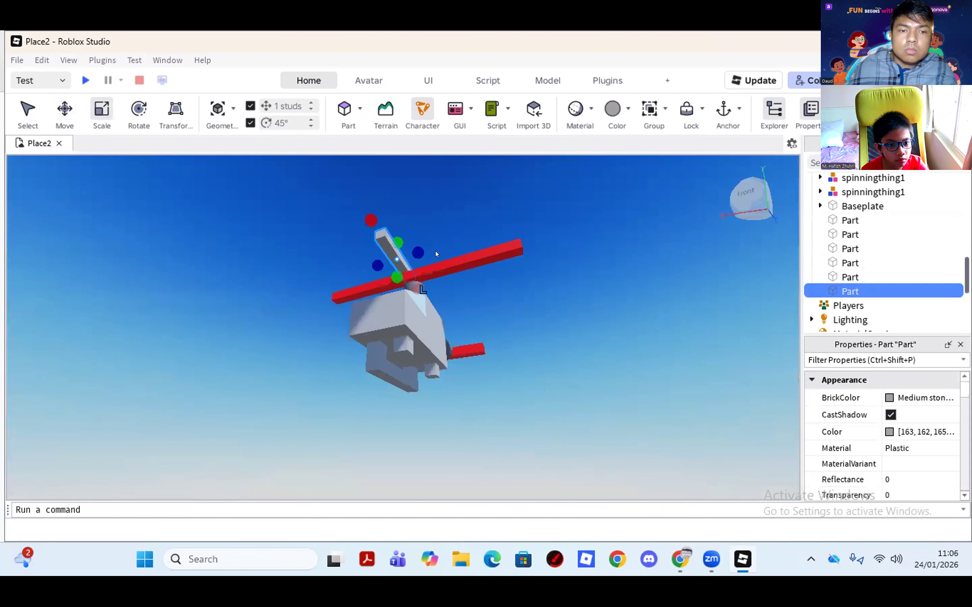
{"action": "left_click", "coordinate": [71, 114]}
{"action": "left_click_drag", "start_coordinate": [378, 303], "coordinate": [411, 412]}
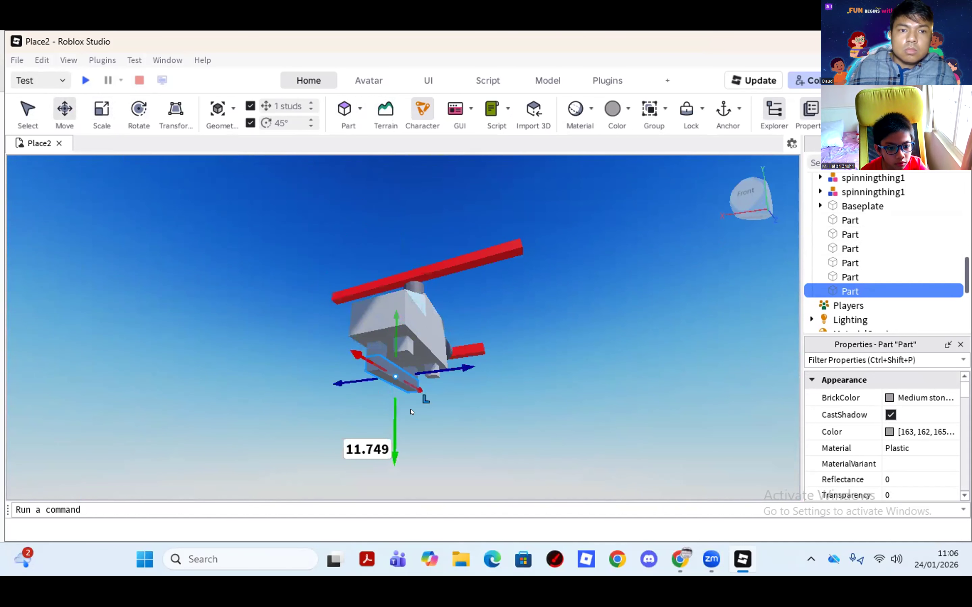
{"action": "left_click_drag", "start_coordinate": [458, 369], "coordinate": [526, 353]}
{"action": "right_click_drag", "start_coordinate": [526, 354], "coordinate": [514, 340]}
Turn on Anchored for the duplicated skid
{"action": "scroll", "coordinate": [513, 340], "scroll_direction": "up", "scroll_amount": 3}
{"action": "scroll", "coordinate": [513, 339], "scroll_direction": "down", "scroll_amount": 4}
{"action": "scroll", "coordinate": [569, 228], "scroll_direction": "up", "scroll_amount": 2}
{"action": "right_click_drag", "start_coordinate": [568, 227], "coordinate": [466, 318]}
{"action": "scroll", "coordinate": [869, 409], "scroll_direction": "down", "scroll_amount": 5}
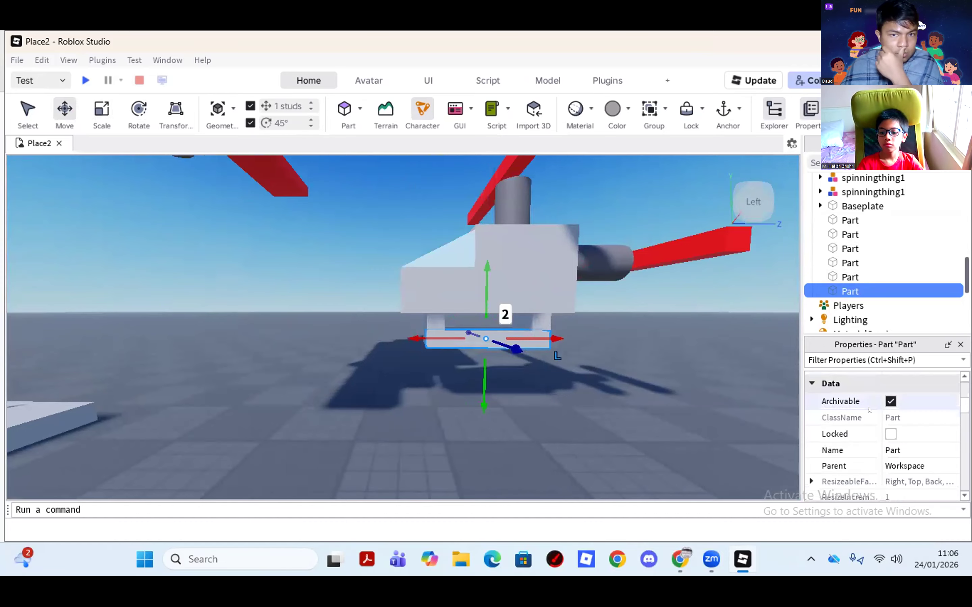
{"action": "scroll", "coordinate": [868, 410], "scroll_direction": "down", "scroll_amount": 10}
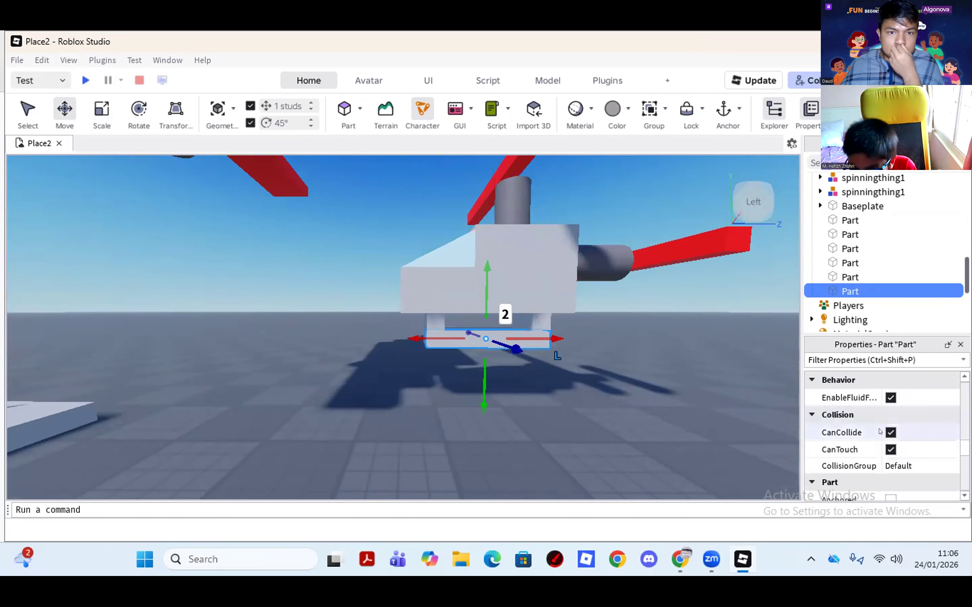
{"action": "scroll", "coordinate": [878, 431], "scroll_direction": "down", "scroll_amount": 4}
{"action": "scroll", "coordinate": [871, 418], "scroll_direction": "up", "scroll_amount": 2}
{"action": "left_click", "coordinate": [891, 415]}
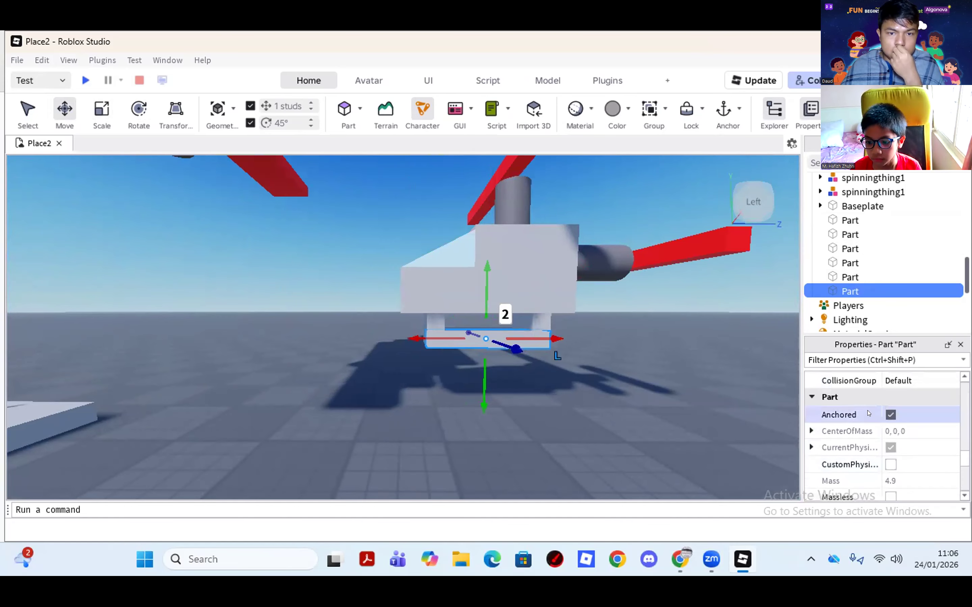
Turn on Anchored for the helicopter's four landing feet and the first skid
{"action": "left_click", "coordinate": [537, 322]}
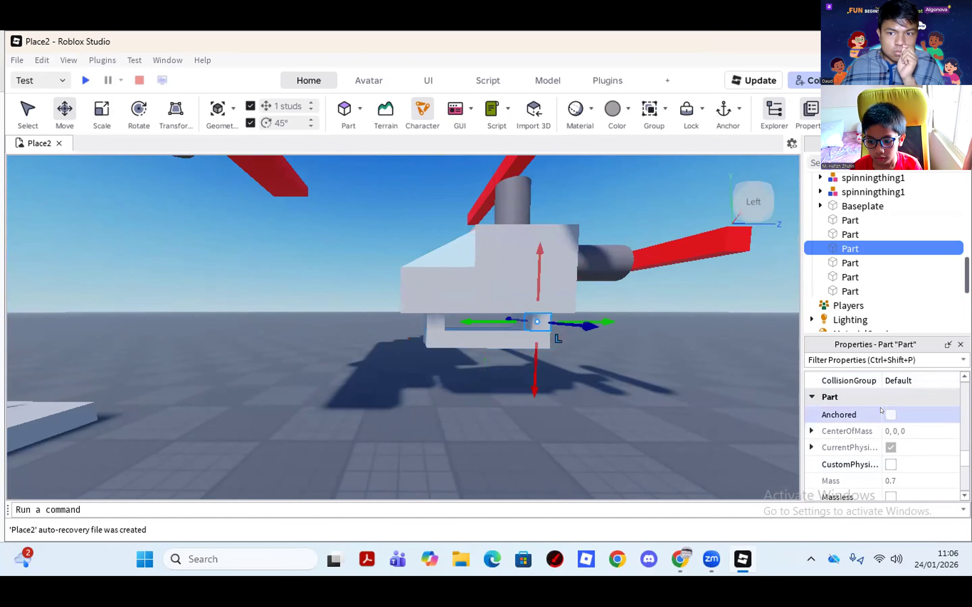
{"action": "left_click", "coordinate": [849, 234]}
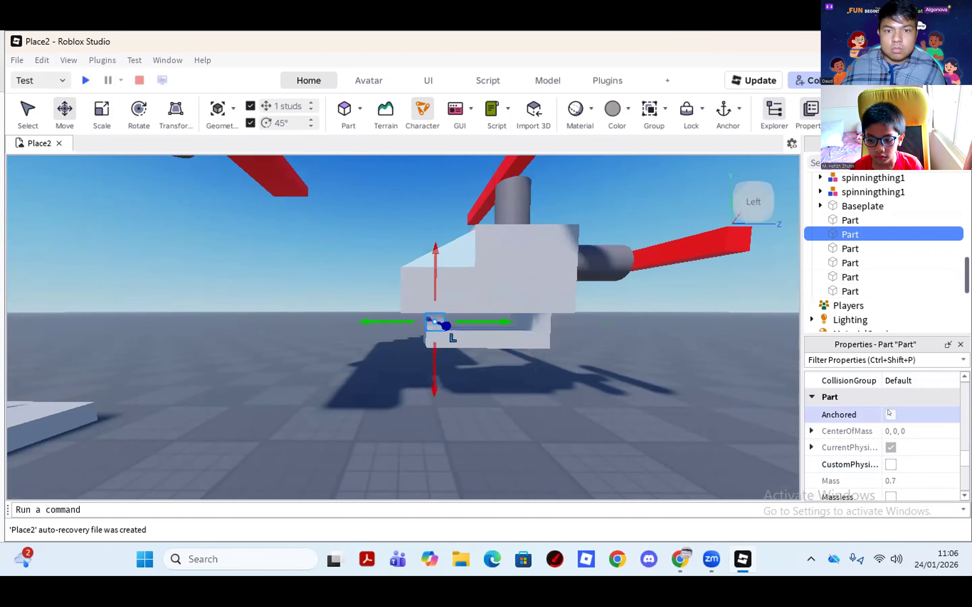
{"action": "right_click_drag", "start_coordinate": [719, 409], "coordinate": [412, 362]}
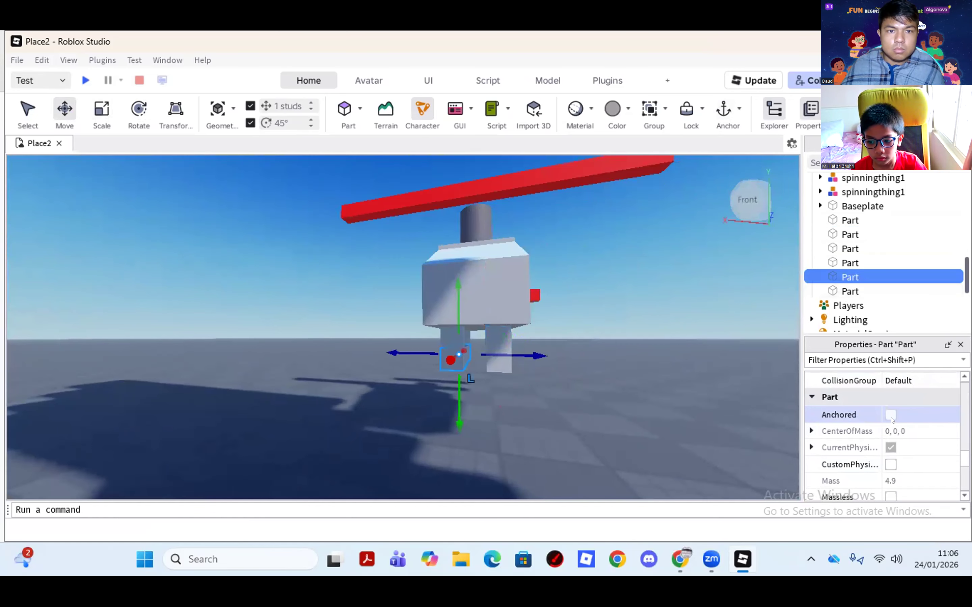
{"action": "left_click", "coordinate": [458, 343]}
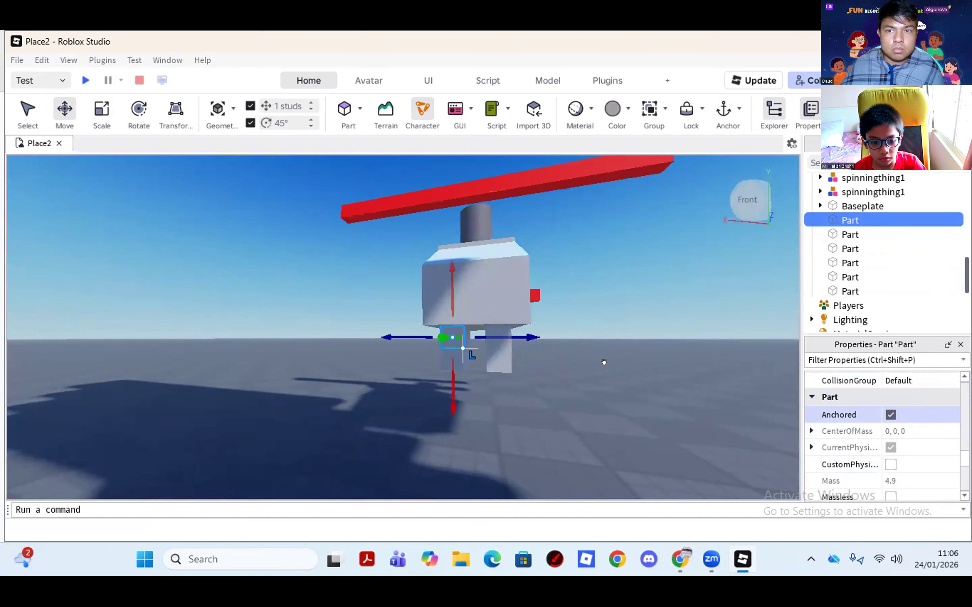
{"action": "left_click", "coordinate": [891, 414]}
{"action": "key", "text": "a"}
{"action": "right_click_drag", "start_coordinate": [778, 388], "coordinate": [722, 366]}
{"action": "left_click", "coordinate": [547, 342]}
{"action": "left_click", "coordinate": [891, 414]}
{"action": "left_click", "coordinate": [889, 414]}
{"action": "right_click_drag", "start_coordinate": [605, 419], "coordinate": [594, 386]}
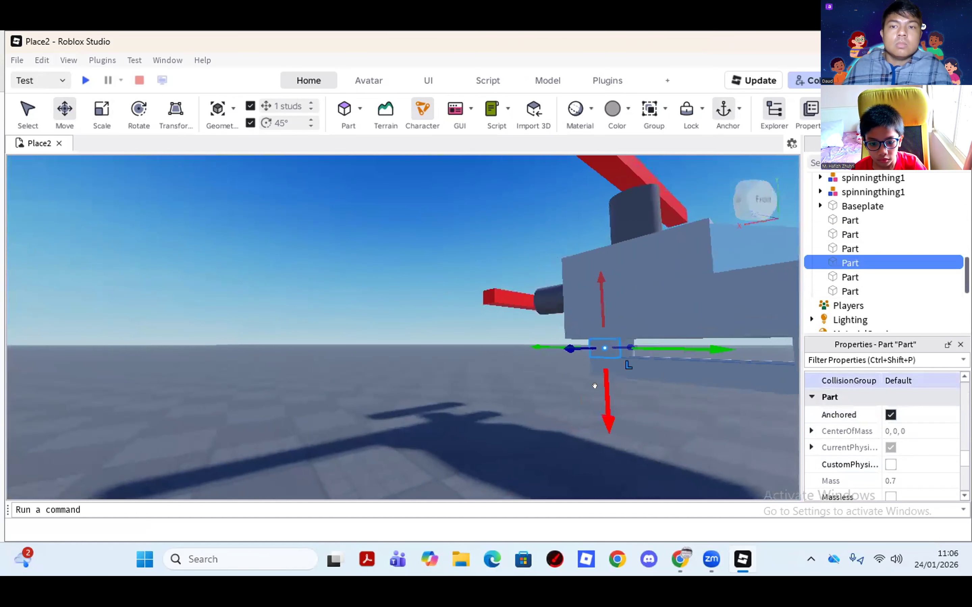
Select the helicopter together with its landing feet and skids and group them all as one model
{"action": "key", "text": "d"}
{"action": "right_click_drag", "start_coordinate": [753, 410], "coordinate": [694, 410]}
{"action": "key", "text": "s"}
{"action": "left_click_drag", "start_coordinate": [417, 244], "coordinate": [585, 364]}
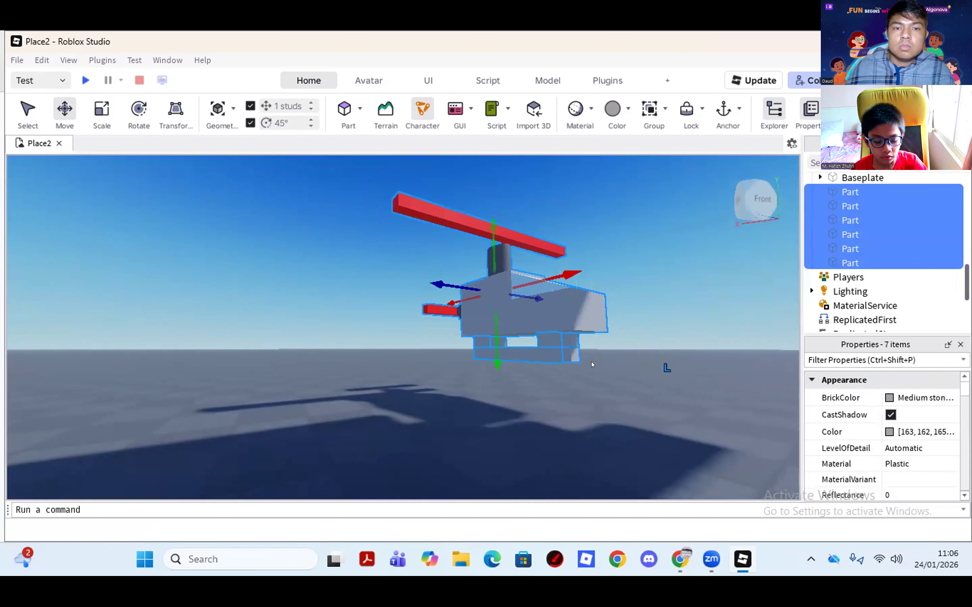
{"action": "right_click", "coordinate": [573, 322]}
{"action": "left_click", "coordinate": [560, 190]}
{"action": "left_click_drag", "start_coordinate": [362, 186], "coordinate": [621, 378]}
{"action": "key", "text": "a"}
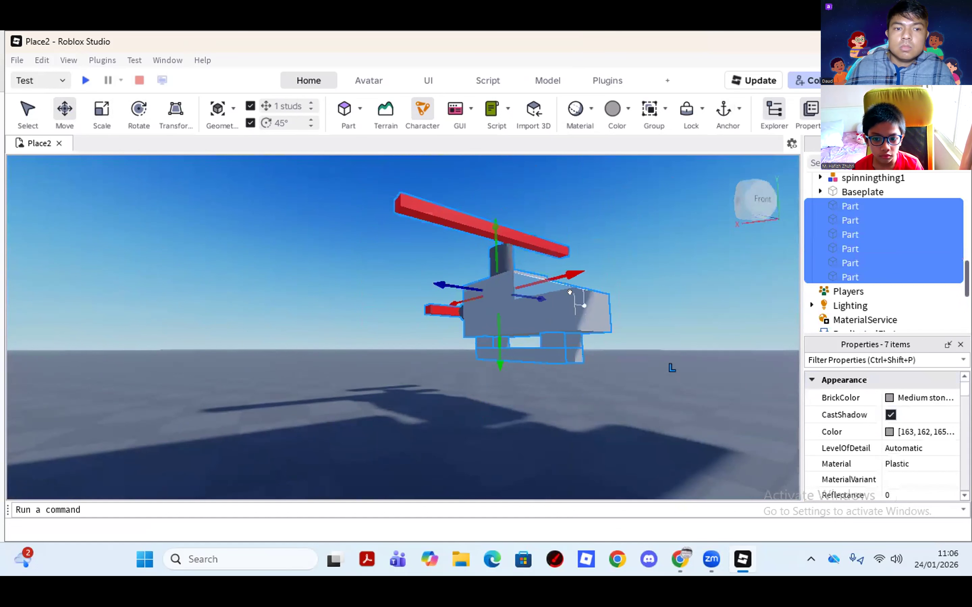
{"action": "right_click", "coordinate": [583, 306]}
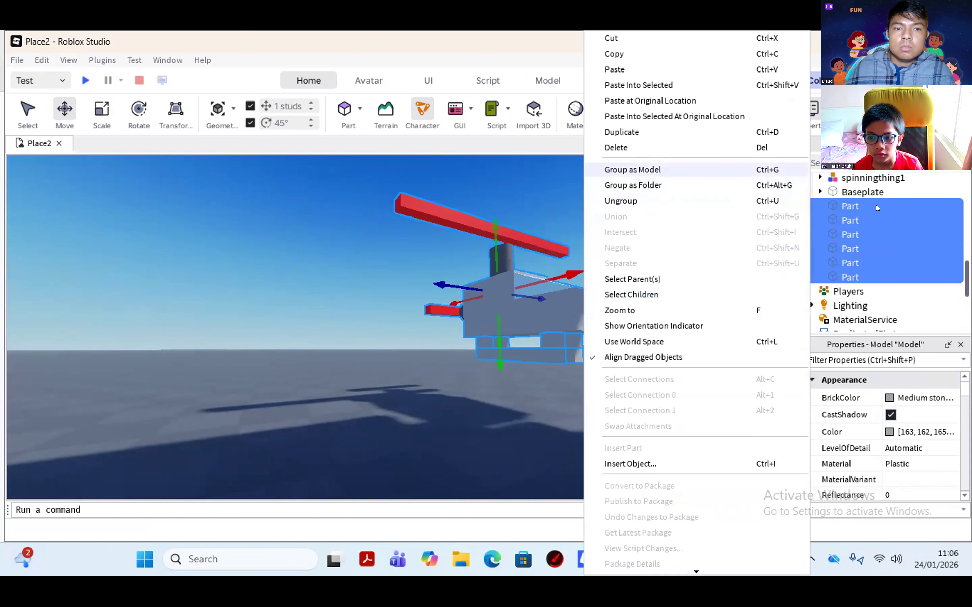
Expand the new model in the object hierarchy and review the nested HELIKUPTAR group and its parts
{"action": "scroll", "coordinate": [886, 240], "scroll_direction": "up", "scroll_amount": 1}
{"action": "scroll", "coordinate": [887, 244], "scroll_direction": "down", "scroll_amount": 1}
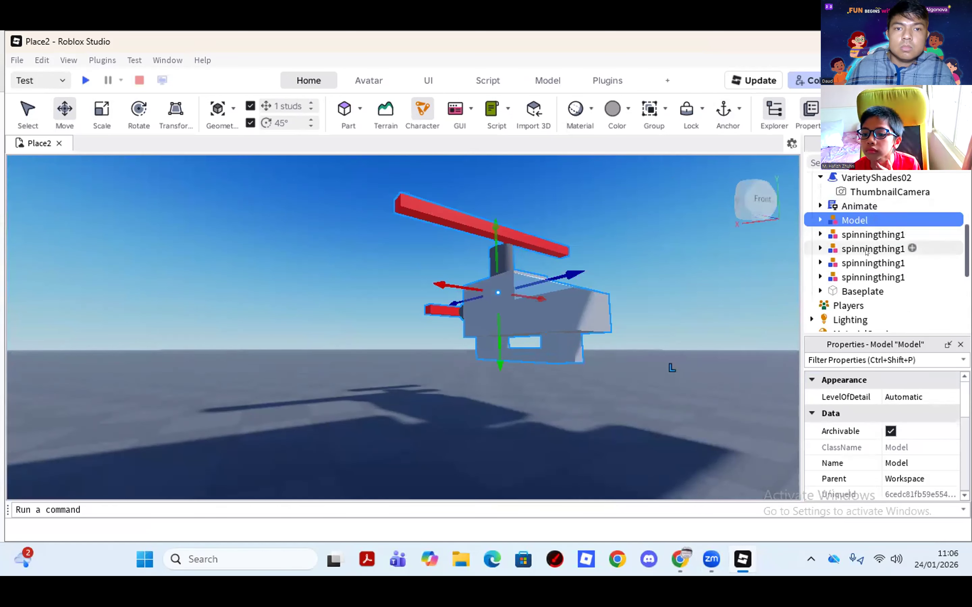
{"action": "scroll", "coordinate": [867, 252], "scroll_direction": "up", "scroll_amount": 1}
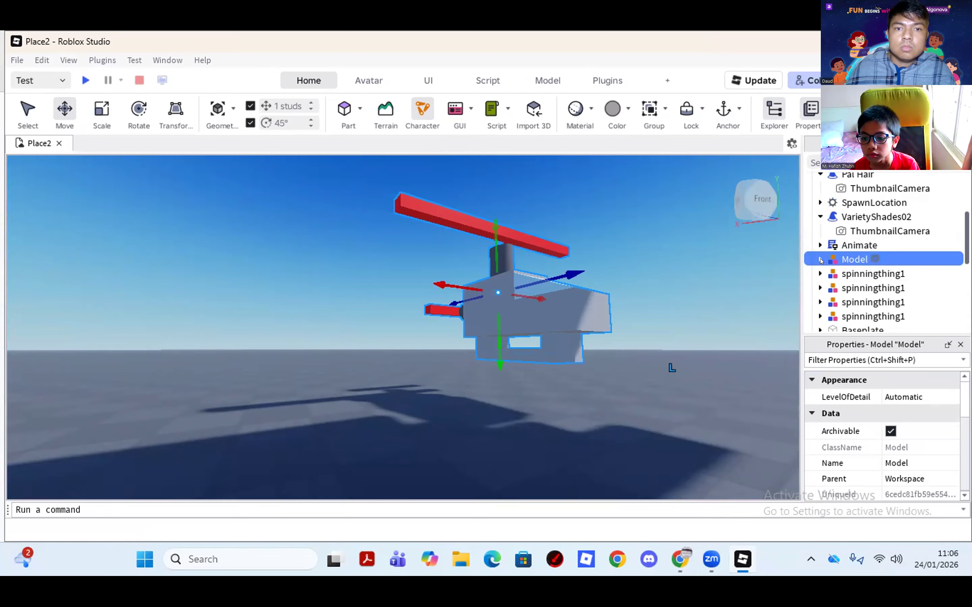
{"action": "left_click", "coordinate": [820, 260]}
{"action": "scroll", "coordinate": [858, 282], "scroll_direction": "down", "scroll_amount": 1}
{"action": "scroll", "coordinate": [858, 281], "scroll_direction": "up", "scroll_amount": 1}
{"action": "scroll", "coordinate": [858, 283], "scroll_direction": "down", "scroll_amount": 1}
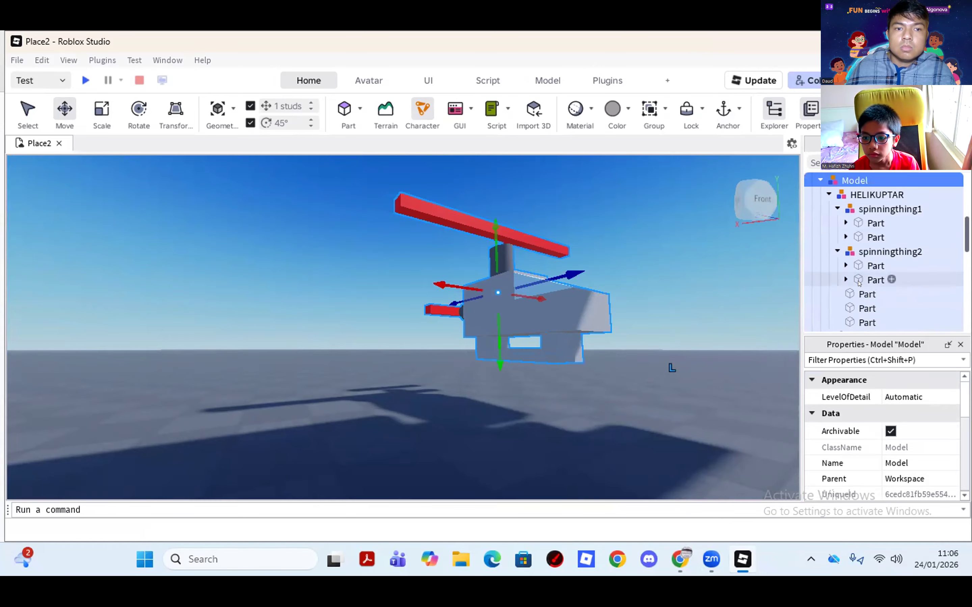
{"action": "scroll", "coordinate": [879, 241], "scroll_direction": "up", "scroll_amount": 1}
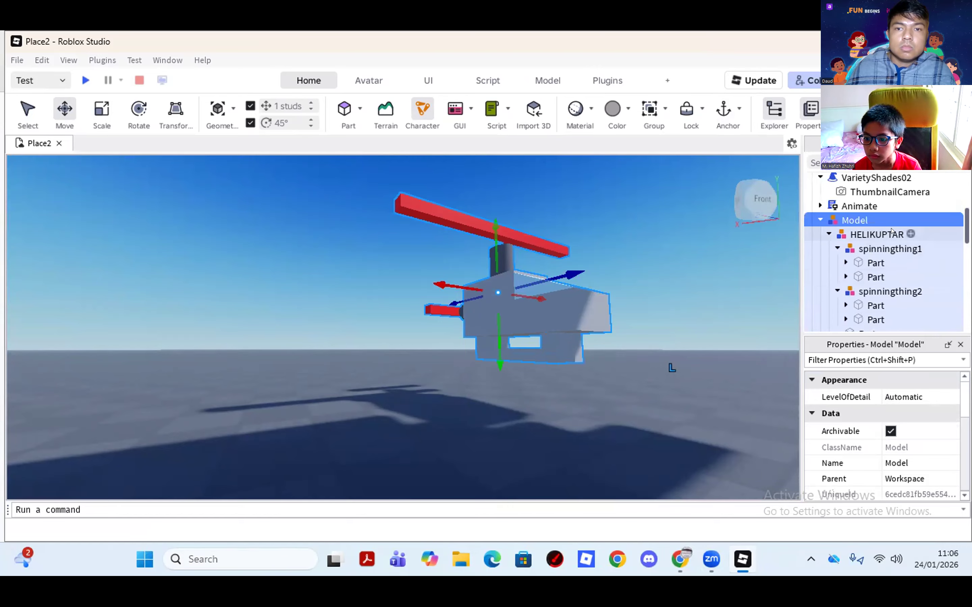
{"action": "left_click", "coordinate": [891, 233]}
{"action": "right_click", "coordinate": [891, 232]}
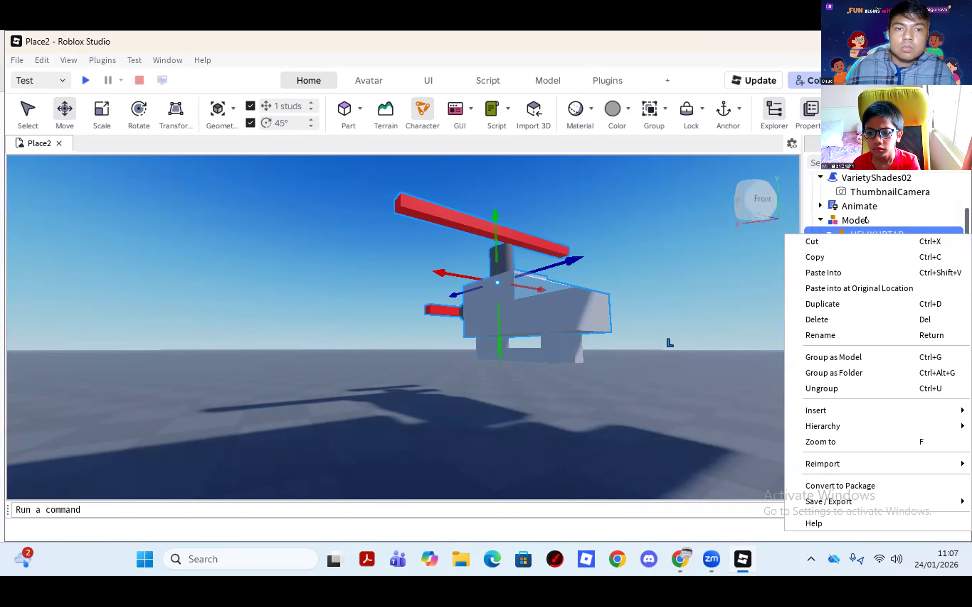
{"action": "left_click", "coordinate": [877, 219]}
{"action": "left_click", "coordinate": [877, 231]}
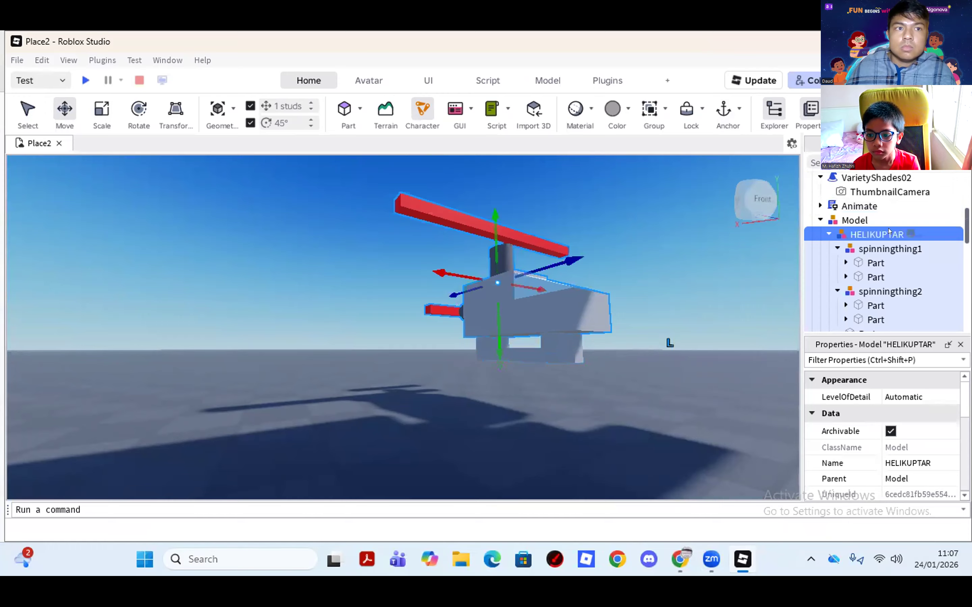
{"action": "double_click", "coordinate": [888, 232]}
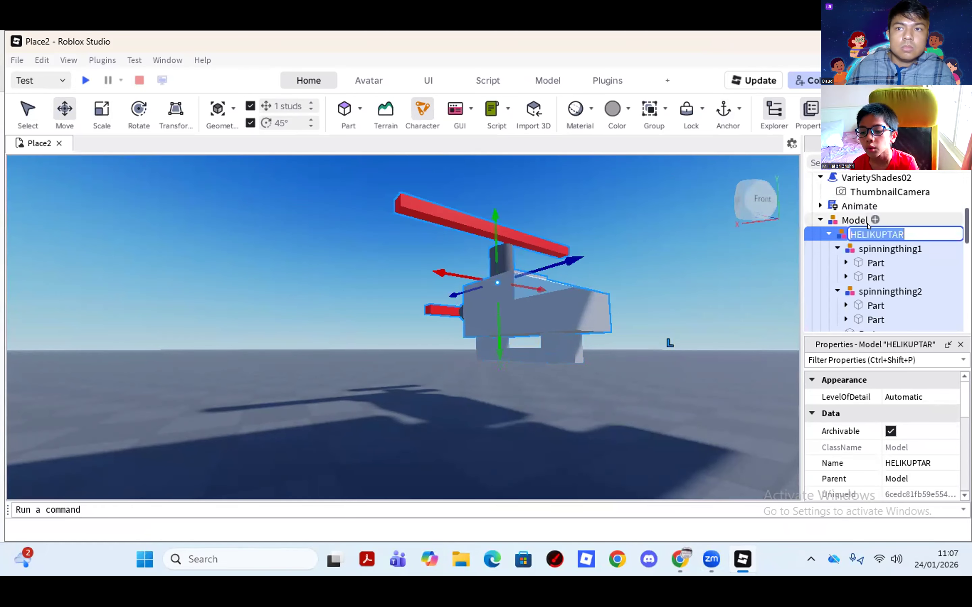
{"action": "left_click", "coordinate": [651, 252]}
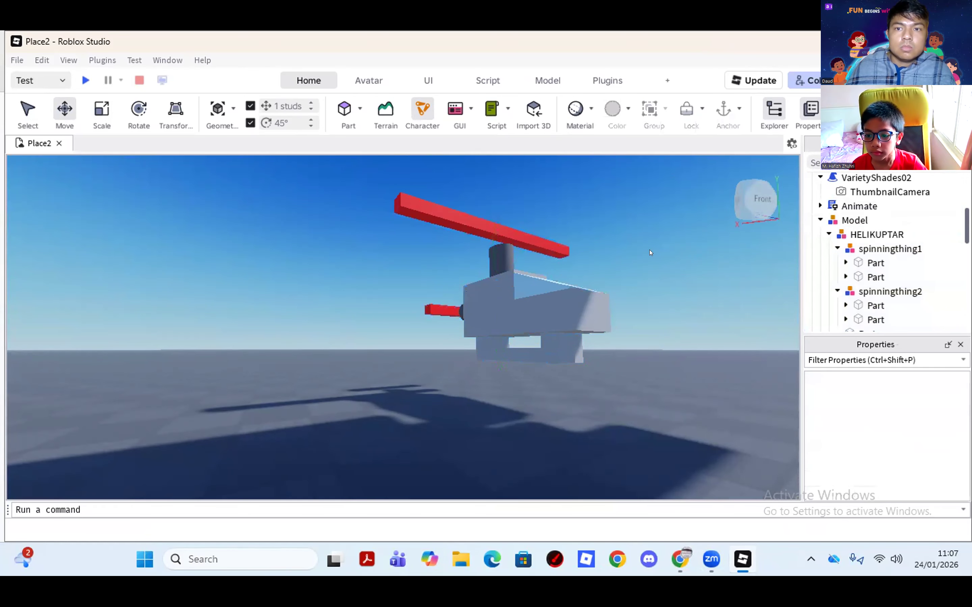
Playtest the place, walk the character to the helicopter and jump around it to check the rotors and landing gear, and stop the test
{"action": "left_click", "coordinate": [85, 80]}
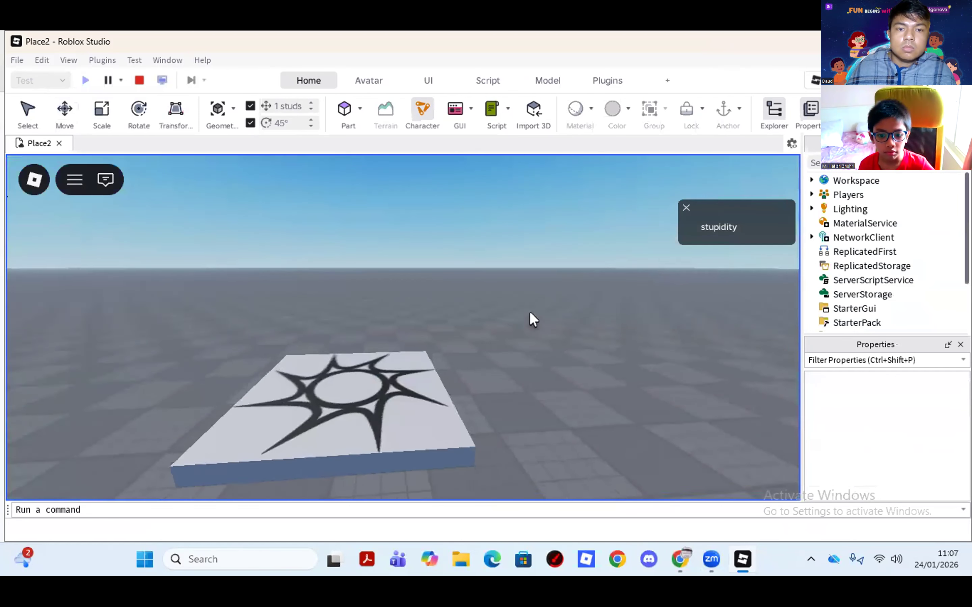
{"action": "key", "text": "d"}
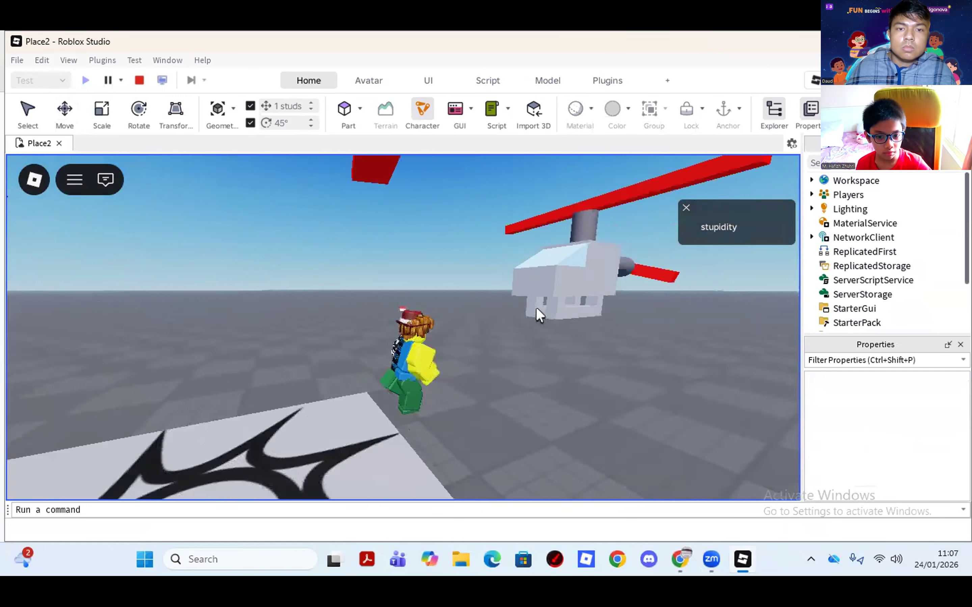
{"action": "key", "text": "shift"}
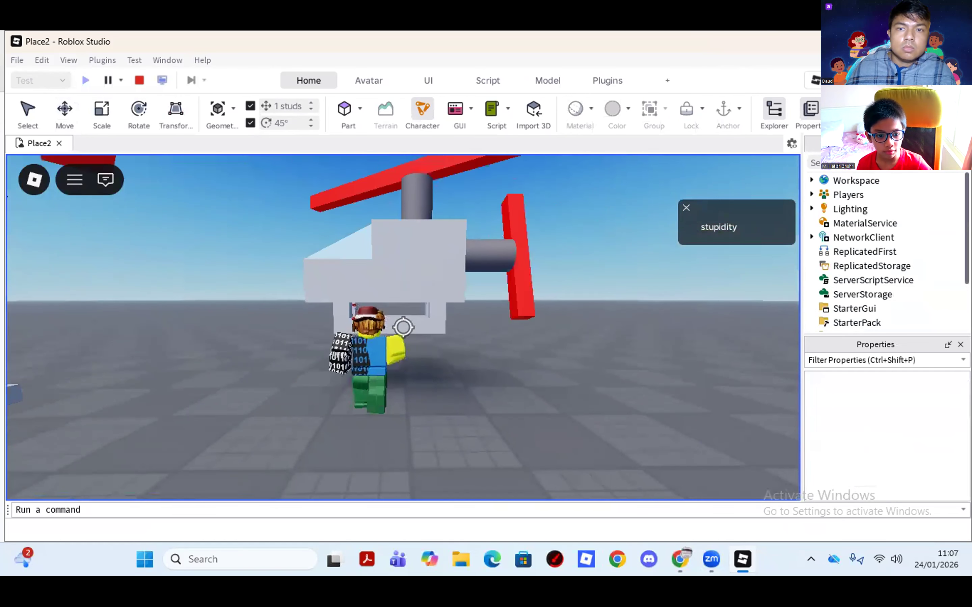
{"action": "key", "text": "space"}
{"action": "key", "text": "space"}
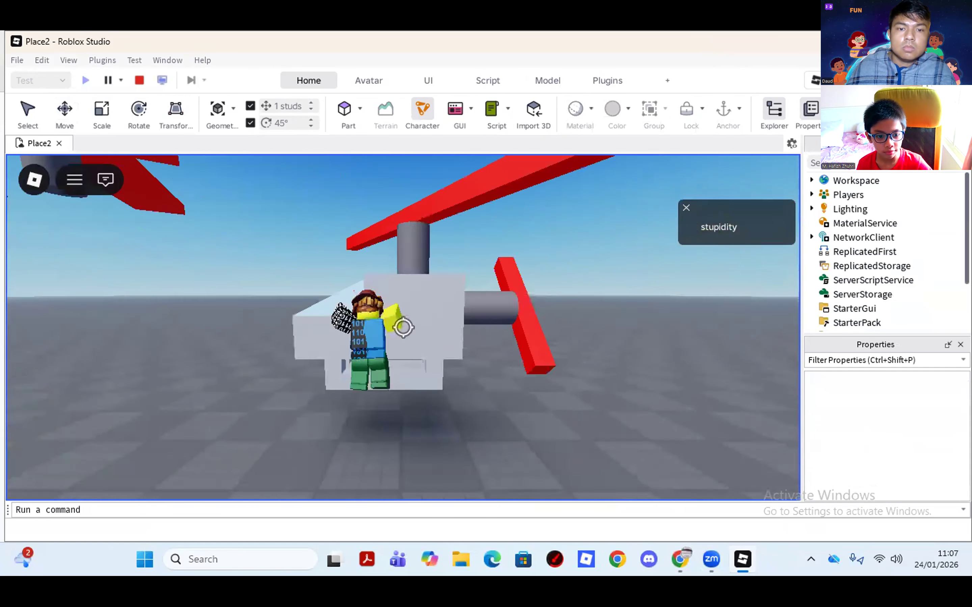
{"action": "key", "text": "d"}
{"action": "key", "text": "a"}
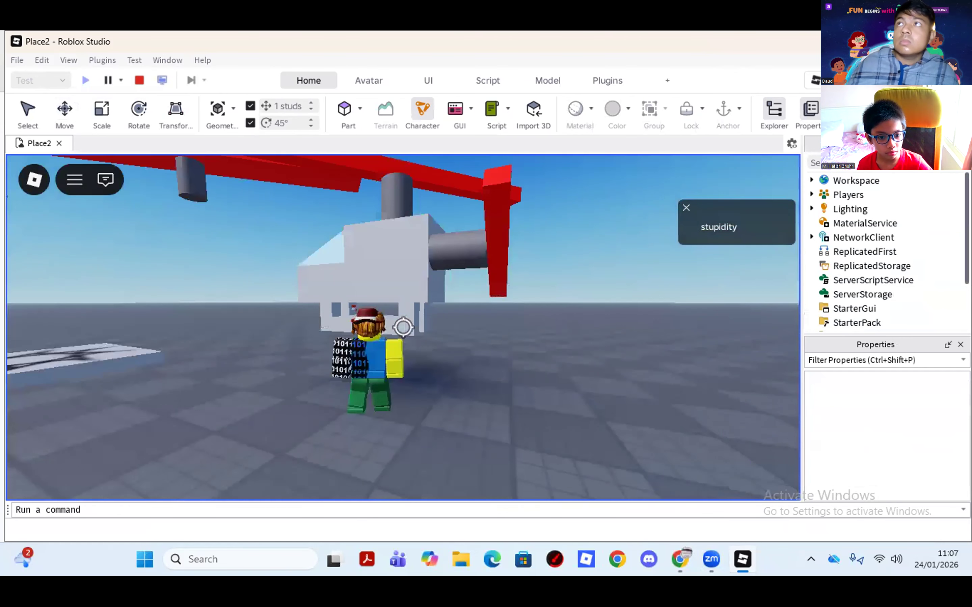
{"action": "key", "text": "w"}
{"action": "key", "text": "space"}
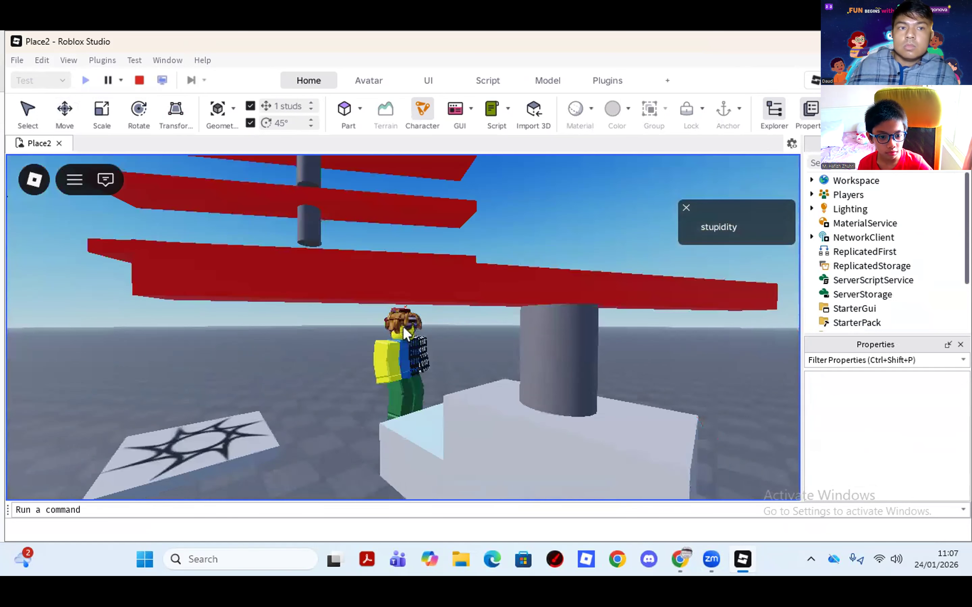
{"action": "key", "text": "s"}
{"action": "key", "text": "shift"}
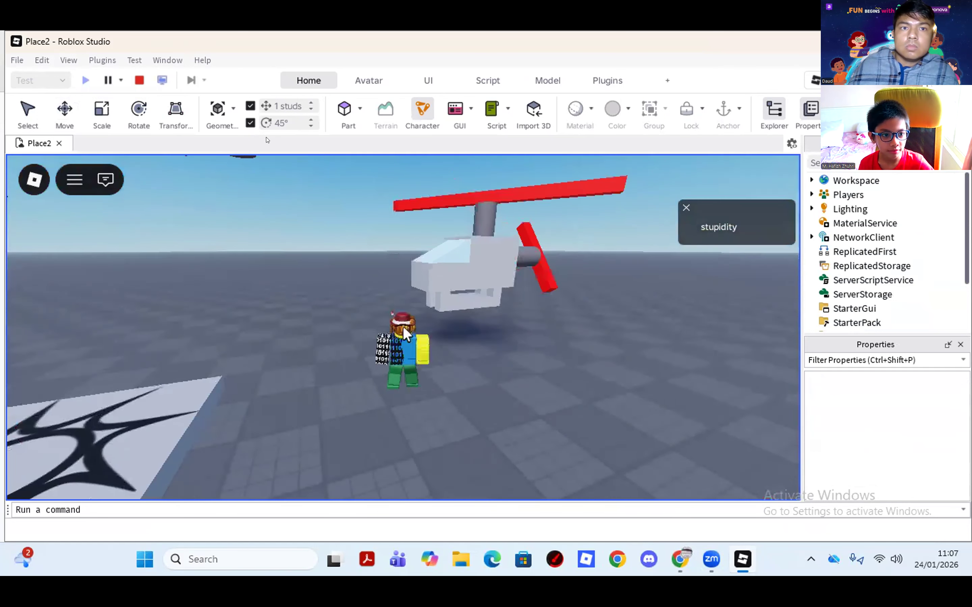
{"action": "left_click", "coordinate": [140, 80]}
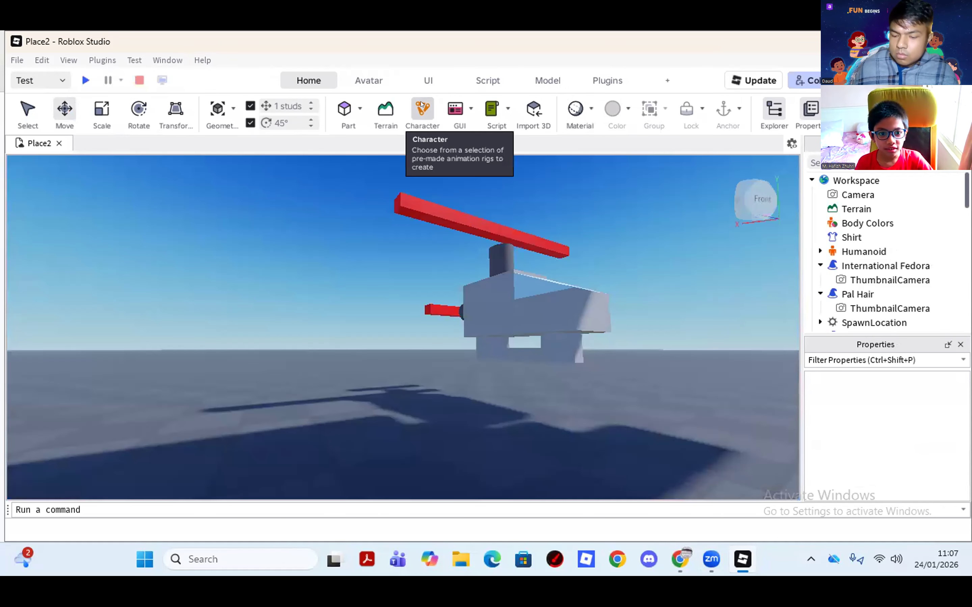
Generate an R6 masculine Block Avatar rig and move it 6 studs sideways so it stands beside the helicopter
{"action": "left_click", "coordinate": [421, 105]}
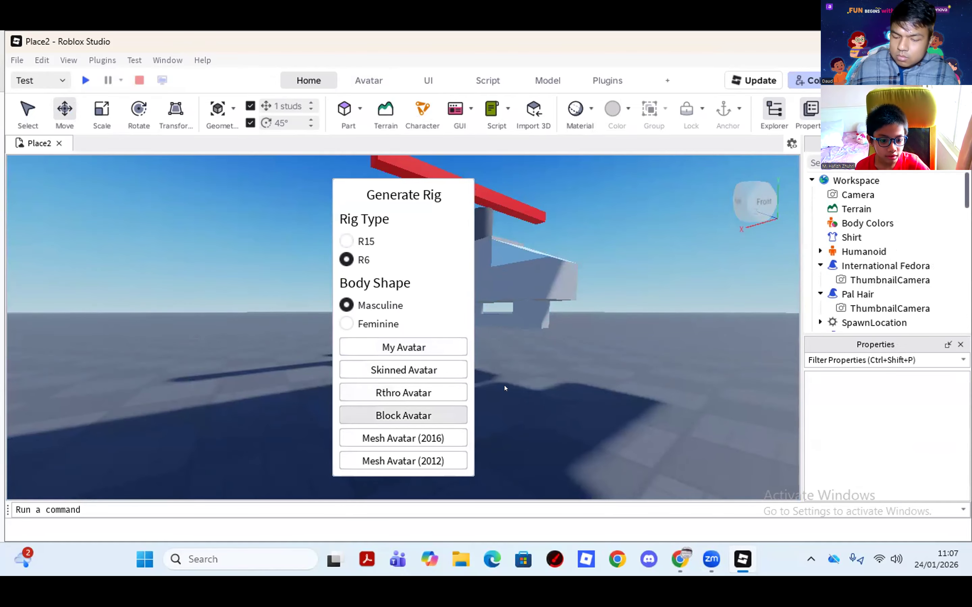
{"action": "left_click_drag", "start_coordinate": [450, 329], "coordinate": [547, 334]}
{"action": "right_click_drag", "start_coordinate": [547, 334], "coordinate": [488, 326]}
{"action": "left_click_drag", "start_coordinate": [509, 338], "coordinate": [427, 340]}
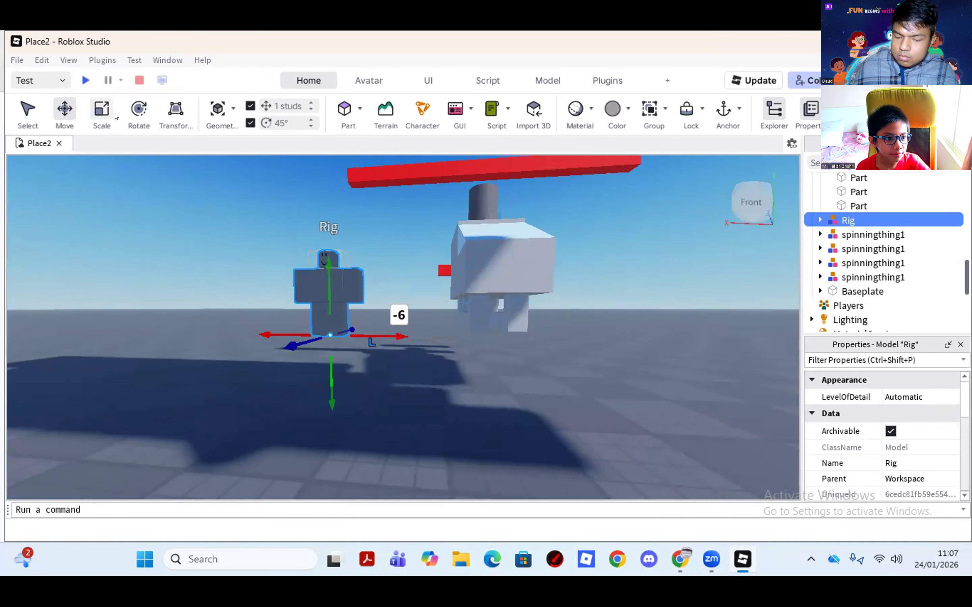
Scale the rig down to fit the helicopter and move it about 9.5 studs sideways beneath the helicopter's body
{"action": "left_click", "coordinate": [114, 114]}
{"action": "left_click_drag", "start_coordinate": [321, 228], "coordinate": [326, 266]}
{"action": "left_click", "coordinate": [77, 120]}
{"action": "left_click_drag", "start_coordinate": [364, 335], "coordinate": [538, 344]}
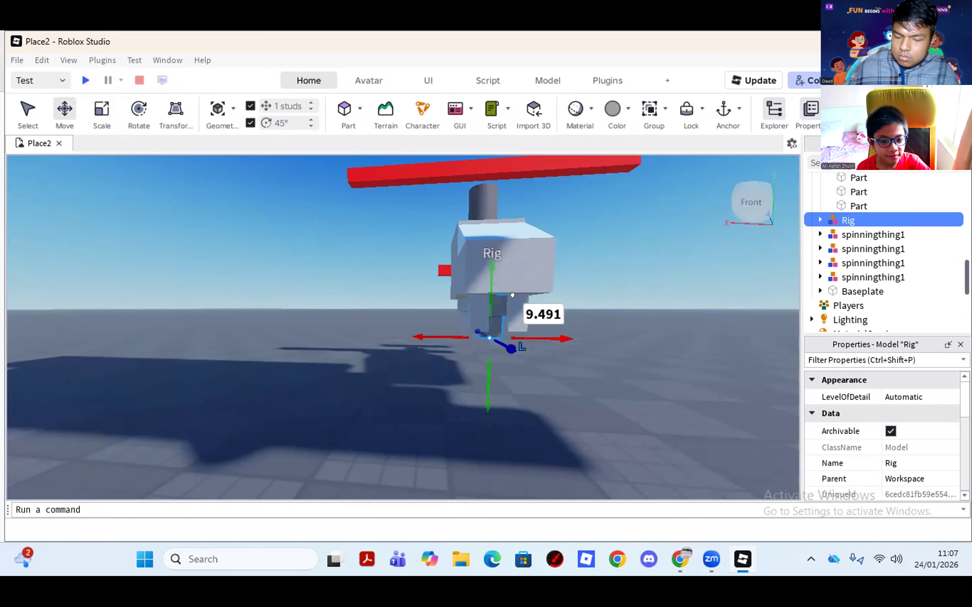
Raise the rig into the helicopter's body and shift it sideways by 0.4 studs to centre it
{"action": "left_click_drag", "start_coordinate": [488, 392], "coordinate": [494, 194]}
{"action": "right_click_drag", "start_coordinate": [522, 257], "coordinate": [502, 261]}
{"action": "mouse_move", "coordinate": [530, 265]}
{"action": "left_mouse_down"}
{"action": "mouse_move", "coordinate": [539, 264]}
{"action": "mouse_move", "coordinate": [522, 280]}
{"action": "left_mouse_up"}
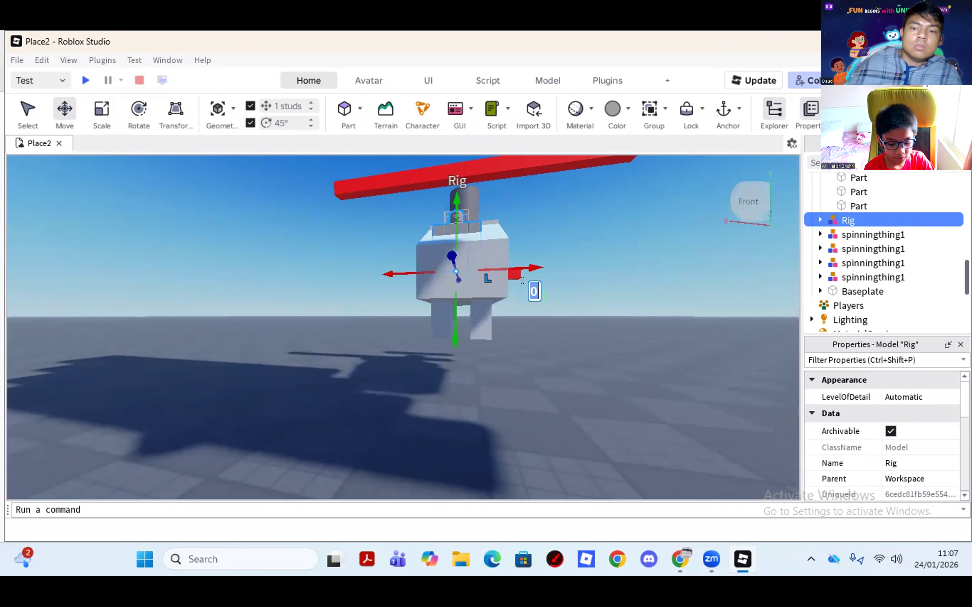
{"action": "key", "text": "Return"}
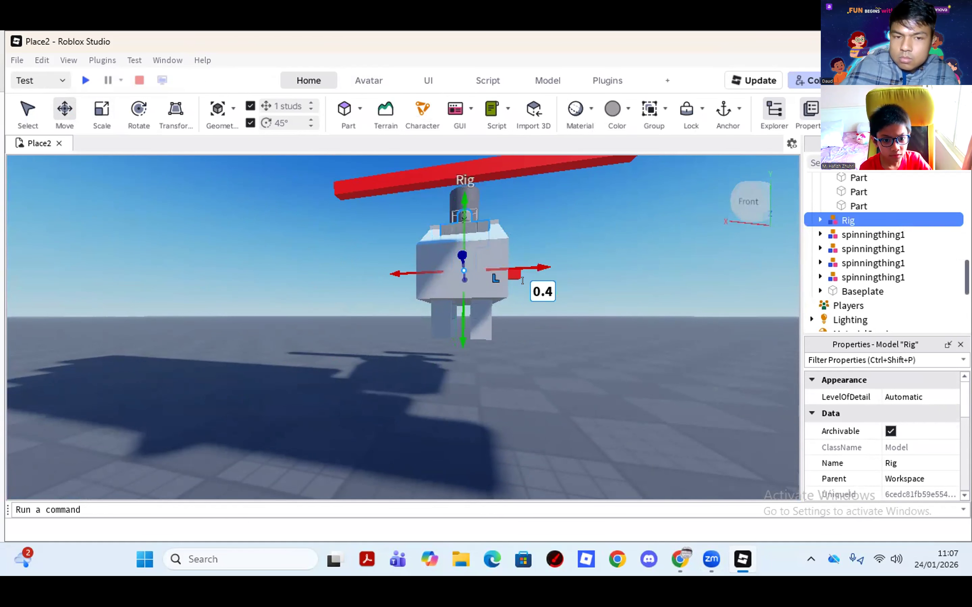
Raise the rig further so that it stands on top of the helicopter's light-blue cockpit windshield
{"action": "key", "text": "a"}
{"action": "right_click_drag", "start_coordinate": [534, 260], "coordinate": [432, 281]}
{"action": "scroll", "coordinate": [578, 226], "scroll_direction": "down", "scroll_amount": 2}
{"action": "key", "text": "d"}
{"action": "key", "text": "w"}
{"action": "key", "text": "s"}
{"action": "key", "text": "w"}
{"action": "left_click", "coordinate": [607, 277]}
{"action": "key", "text": "d"}
{"action": "scroll", "coordinate": [574, 280], "scroll_direction": "up", "scroll_amount": 3}
{"action": "scroll", "coordinate": [575, 280], "scroll_direction": "down", "scroll_amount": 3}
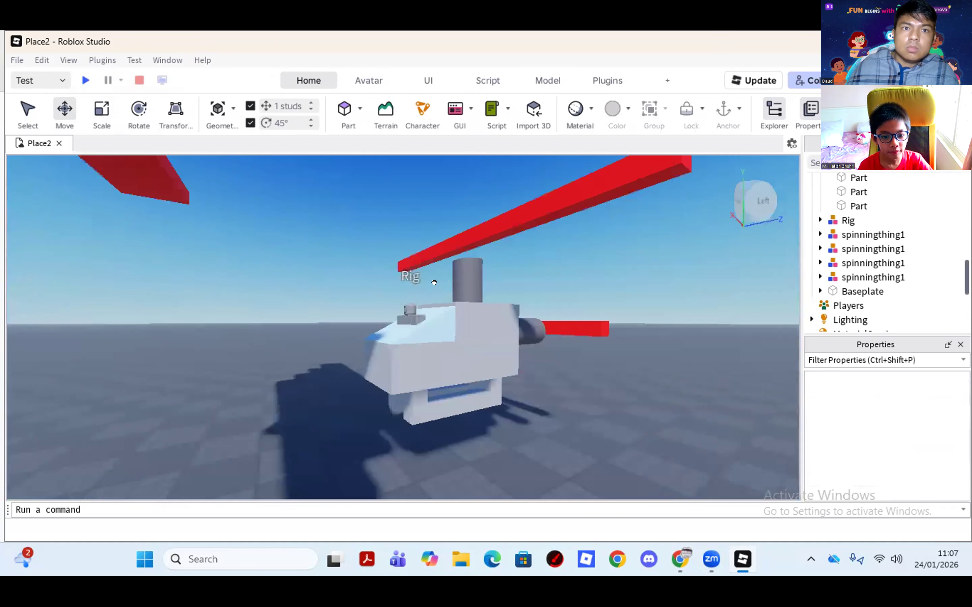
{"action": "scroll", "coordinate": [403, 293], "scroll_direction": "up", "scroll_amount": 2}
{"action": "left_click", "coordinate": [402, 294]}
{"action": "left_click_drag", "start_coordinate": [401, 302], "coordinate": [414, 239]}
Expand the rig in the object hierarchy and rotate its Left Arm to a horizontal, forward-pointing position
{"action": "left_click", "coordinate": [139, 111]}
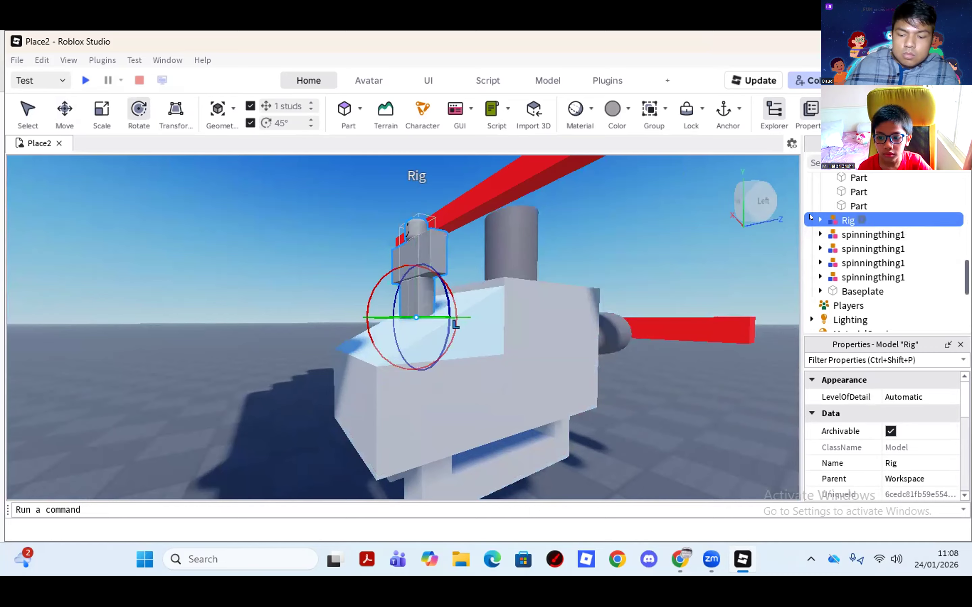
{"action": "left_click", "coordinate": [820, 220]}
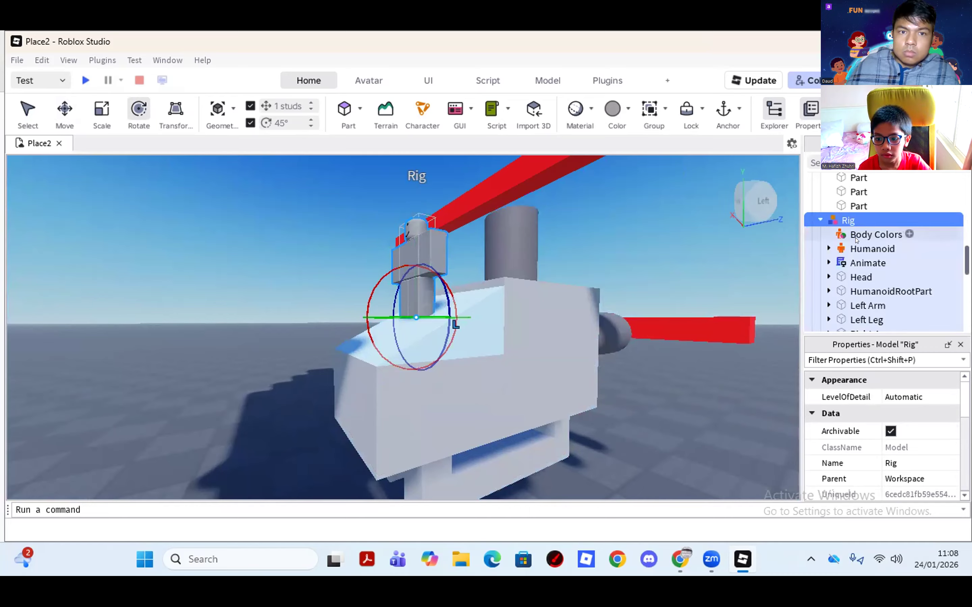
{"action": "left_click", "coordinate": [866, 277]}
{"action": "left_click", "coordinate": [866, 289]}
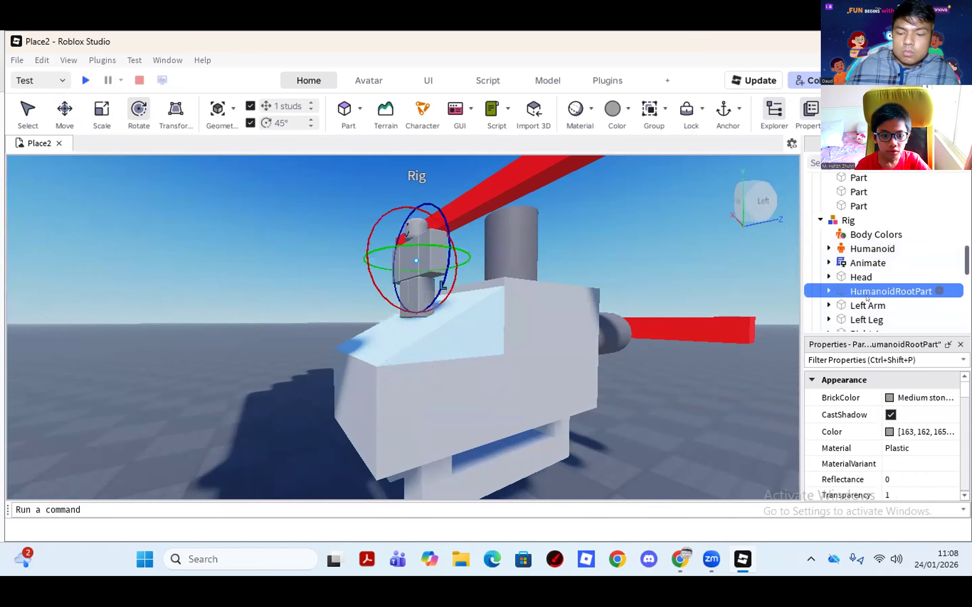
{"action": "left_click", "coordinate": [864, 306]}
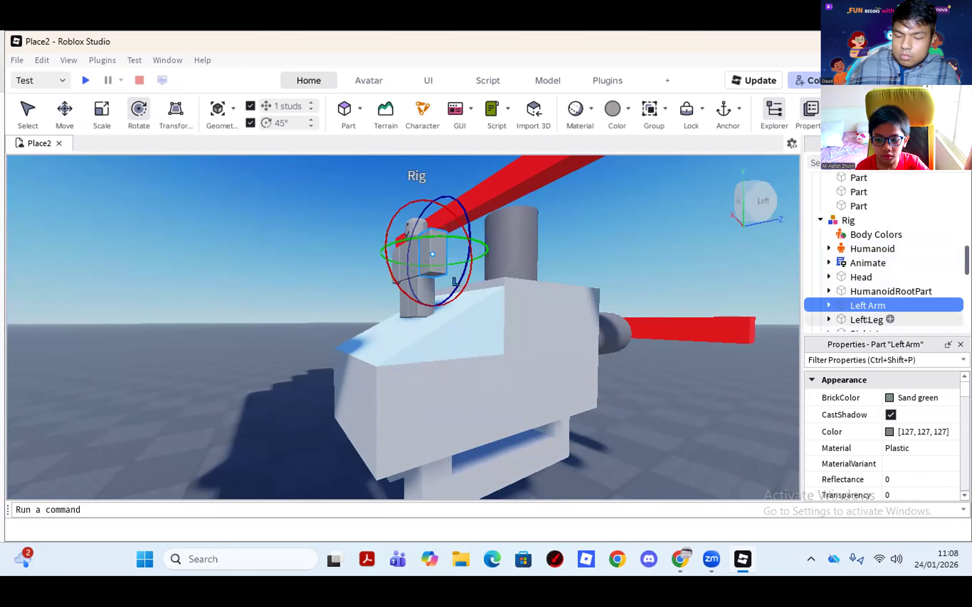
{"action": "right_click_drag", "start_coordinate": [480, 225], "coordinate": [481, 225]}
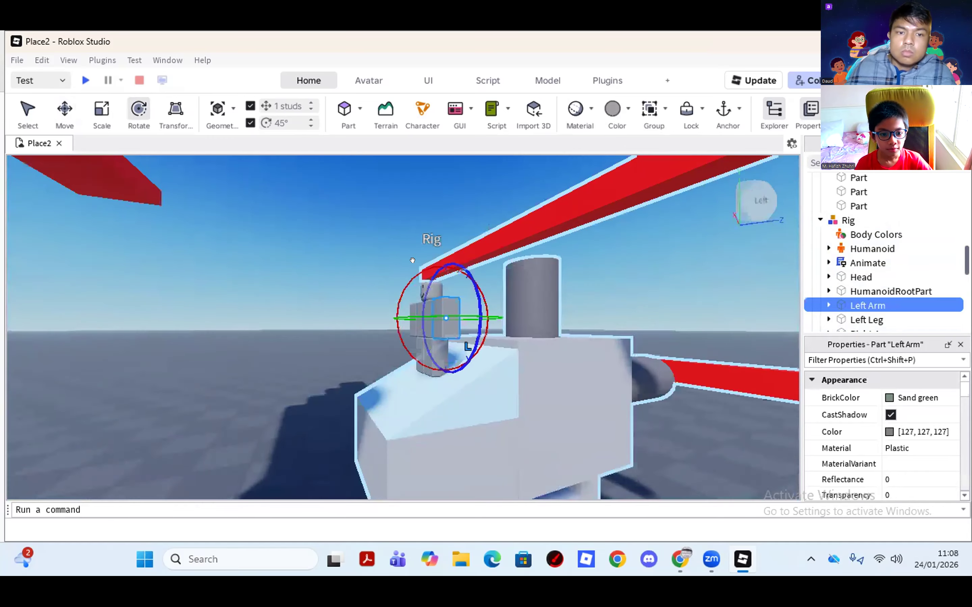
{"action": "left_click_drag", "start_coordinate": [414, 266], "coordinate": [486, 276]}
{"action": "key", "text": "a"}
{"action": "right_click_drag", "start_coordinate": [557, 261], "coordinate": [602, 257]}
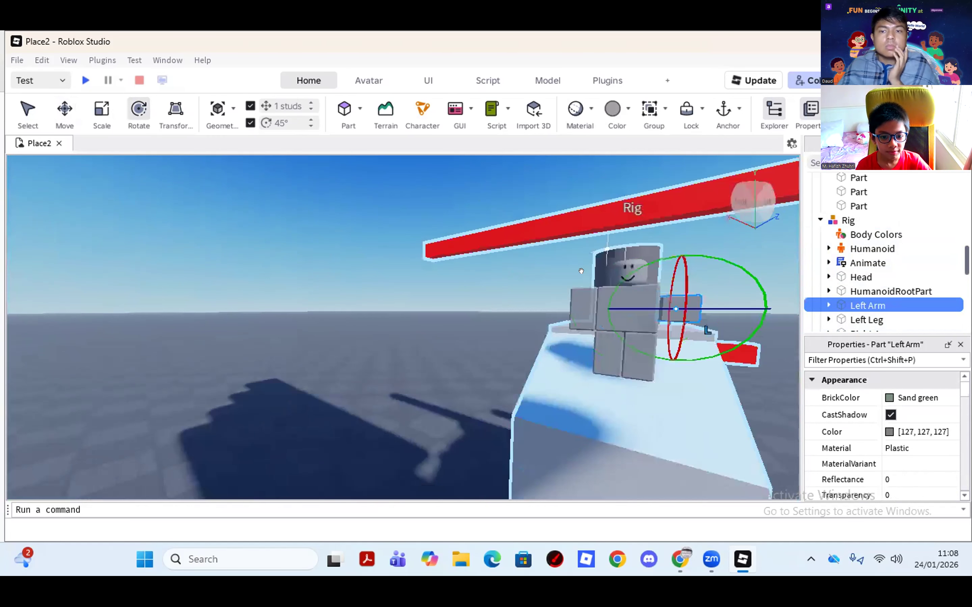
Rotate the rig's Right Arm to a horizontal, forward-pointing position
{"action": "left_click", "coordinate": [629, 270]}
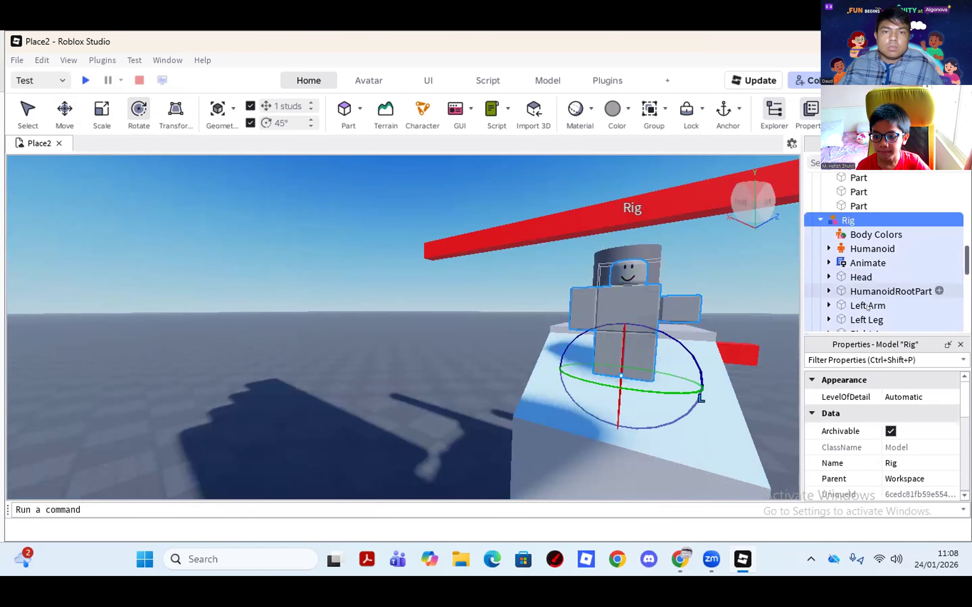
{"action": "scroll", "coordinate": [868, 287], "scroll_direction": "down", "scroll_amount": 1}
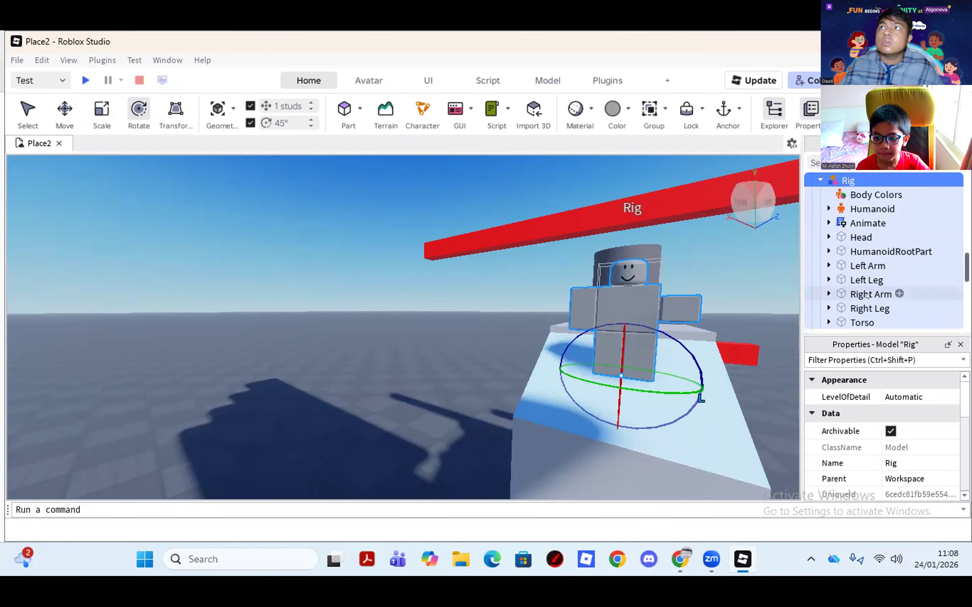
{"action": "left_click", "coordinate": [866, 296]}
{"action": "left_click_drag", "start_coordinate": [583, 281], "coordinate": [585, 243]}
{"action": "key", "text": "d"}
{"action": "right_click_drag", "start_coordinate": [643, 249], "coordinate": [645, 233]}
Move the Right Arm up to shoulder height and forward from the torso
{"action": "left_click", "coordinate": [68, 105]}
{"action": "scroll", "coordinate": [412, 274], "scroll_direction": "up", "scroll_amount": 2}
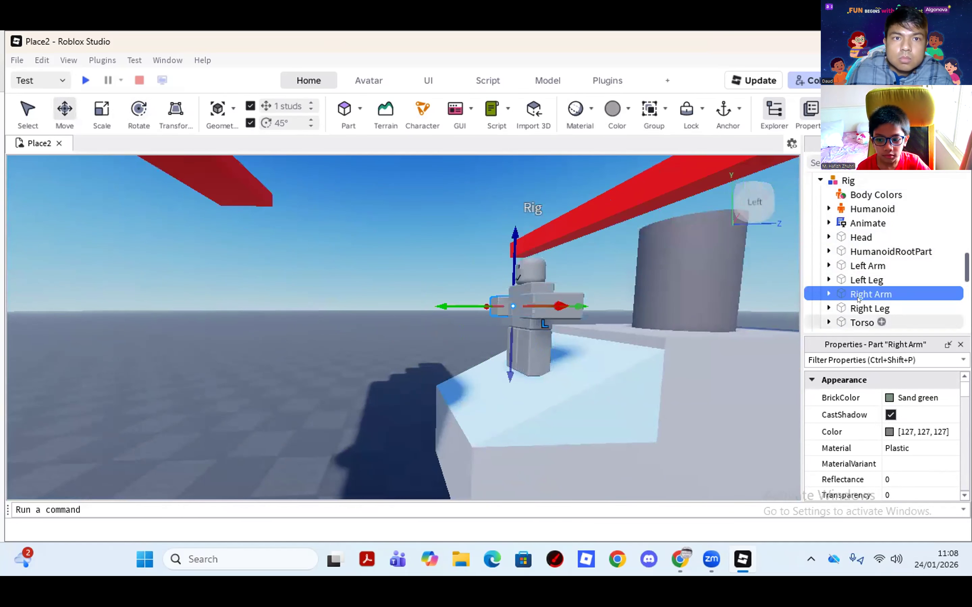
{"action": "left_click_drag", "start_coordinate": [507, 252], "coordinate": [500, 239]}
{"action": "left_click_drag", "start_coordinate": [449, 295], "coordinate": [444, 284]}
{"action": "left_click", "coordinate": [550, 296]}
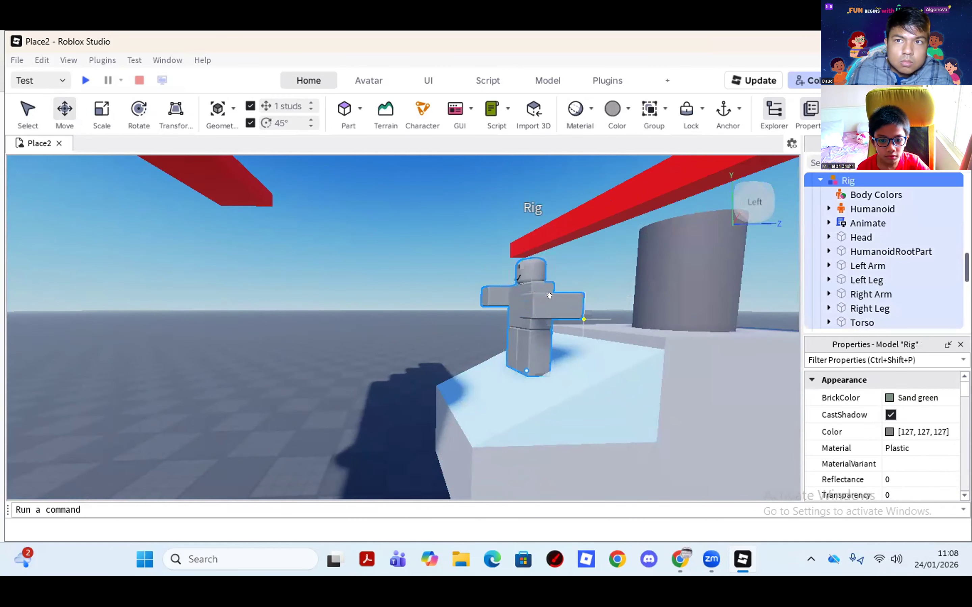
Move the Left Arm up 0.304 studs and then forward to line up with the Right Arm
{"action": "left_click", "coordinate": [867, 265]}
{"action": "left_click_drag", "start_coordinate": [550, 261], "coordinate": [551, 248]}
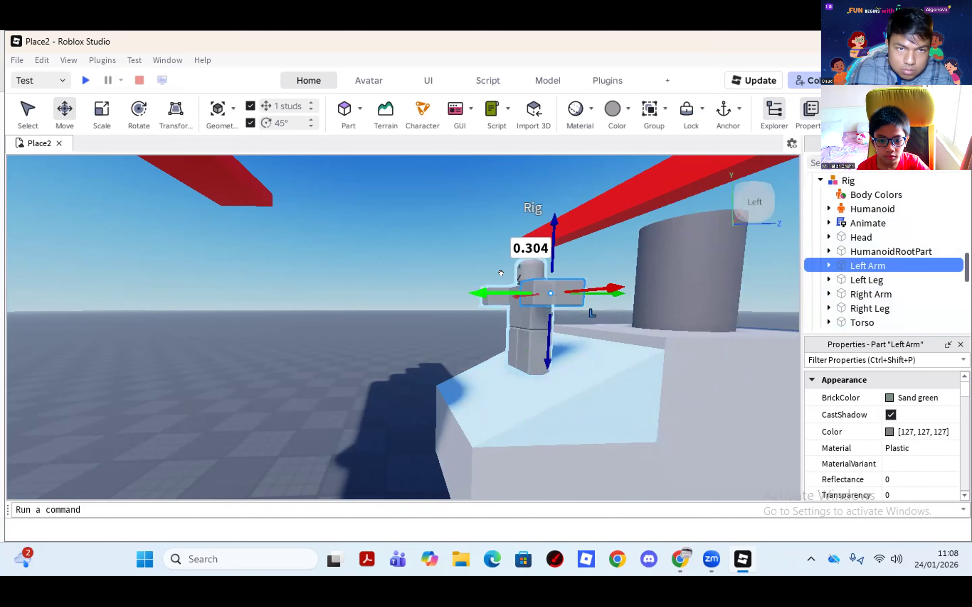
{"action": "left_click_drag", "start_coordinate": [492, 289], "coordinate": [481, 289]}
Rotate the rig's Left Leg and Right Leg to horizontal to form a sitting pose
{"action": "right_click_drag", "start_coordinate": [620, 266], "coordinate": [616, 268]}
{"action": "key", "text": "d"}
{"action": "key", "text": "s"}
{"action": "key", "text": "w"}
{"action": "key", "text": "a"}
{"action": "left_click", "coordinate": [853, 181]}
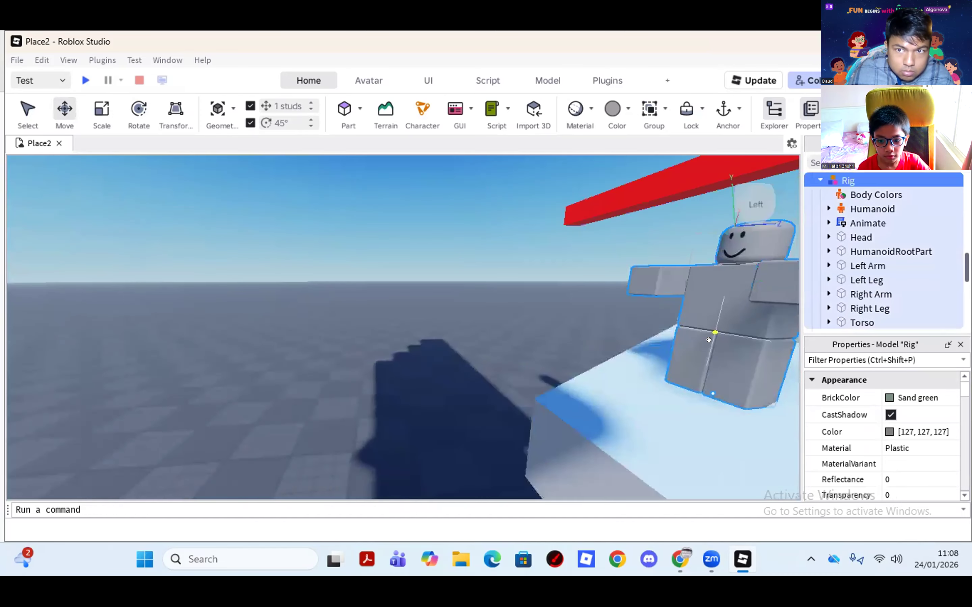
{"action": "key", "text": "s"}
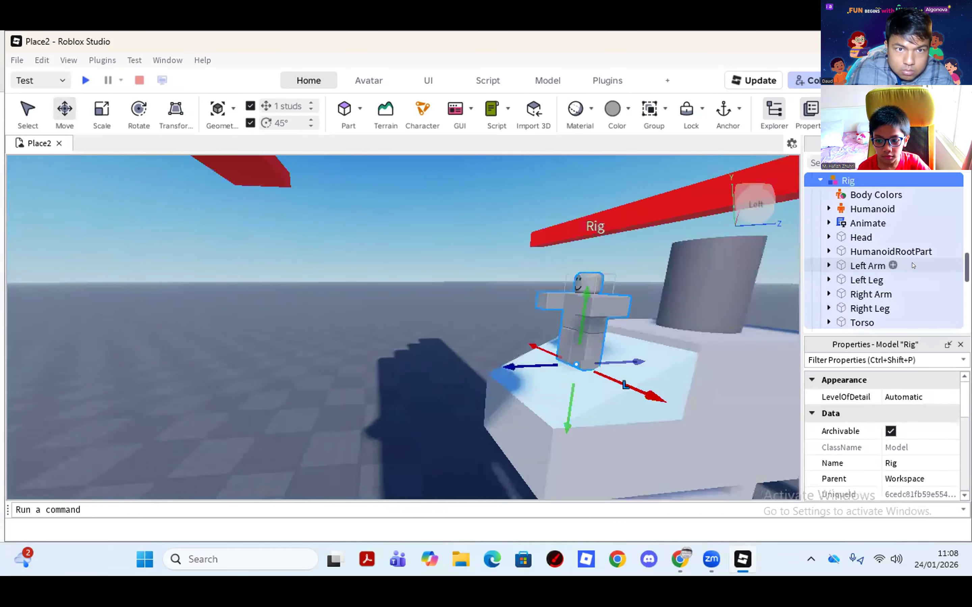
{"action": "left_click", "coordinate": [856, 278]}
{"action": "left_click", "coordinate": [138, 112]}
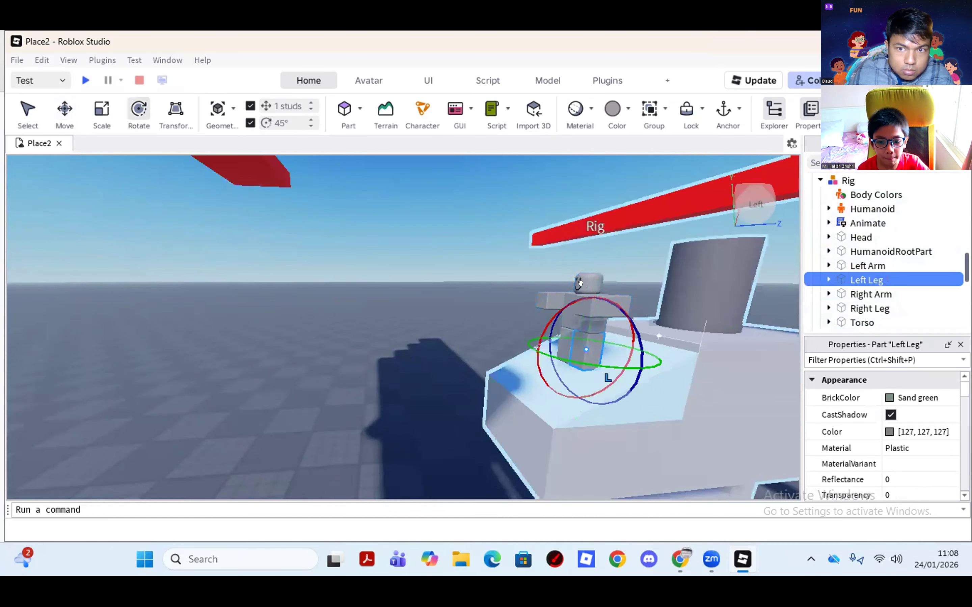
{"action": "left_click_drag", "start_coordinate": [551, 315], "coordinate": [641, 317]}
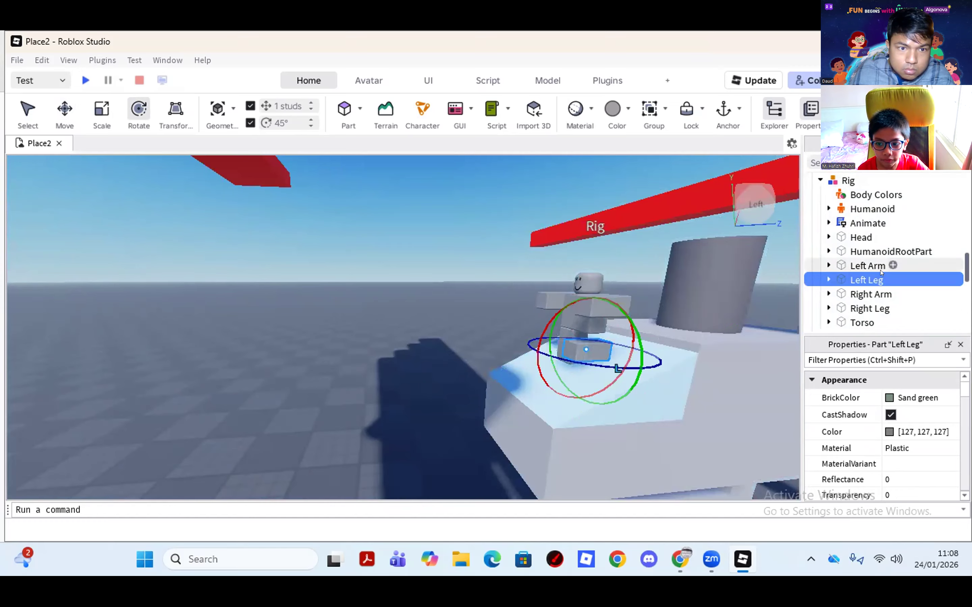
{"action": "left_click", "coordinate": [867, 308]}
{"action": "left_click_drag", "start_coordinate": [530, 308], "coordinate": [607, 264]}
Move the Right Leg up and forward so it meets the bottom of the torso
{"action": "key", "text": "ctrl+2"}
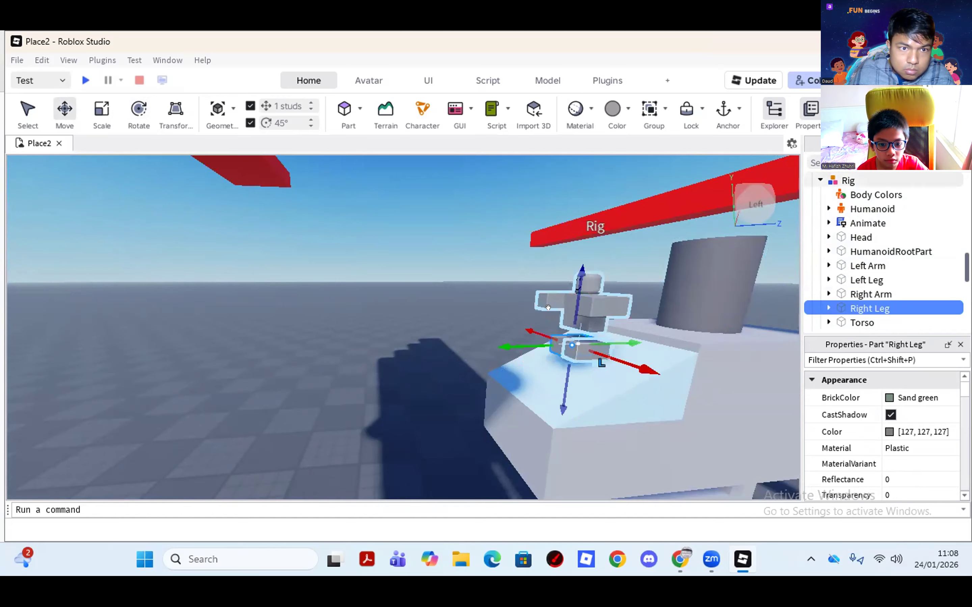
{"action": "left_click_drag", "start_coordinate": [572, 296], "coordinate": [574, 285]}
{"action": "key", "text": "d"}
{"action": "right_click_drag", "start_coordinate": [722, 302], "coordinate": [434, 353]}
{"action": "left_click_drag", "start_coordinate": [459, 342], "coordinate": [449, 343]}
Move the Left Leg up 0.304 studs and forward 0.304 studs to align with the Right Leg
{"action": "left_click", "coordinate": [868, 280]}
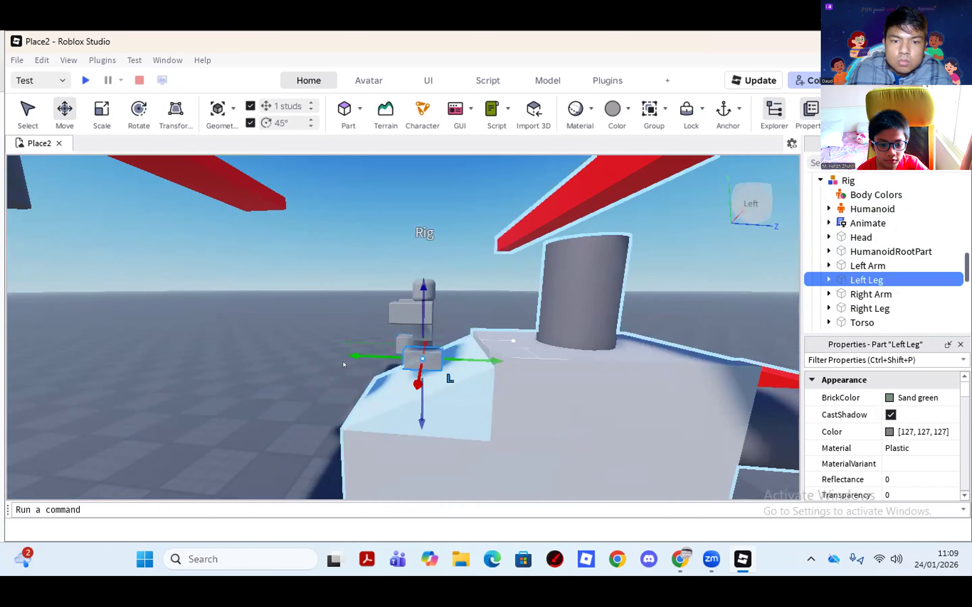
{"action": "left_click_drag", "start_coordinate": [423, 291], "coordinate": [422, 286]}
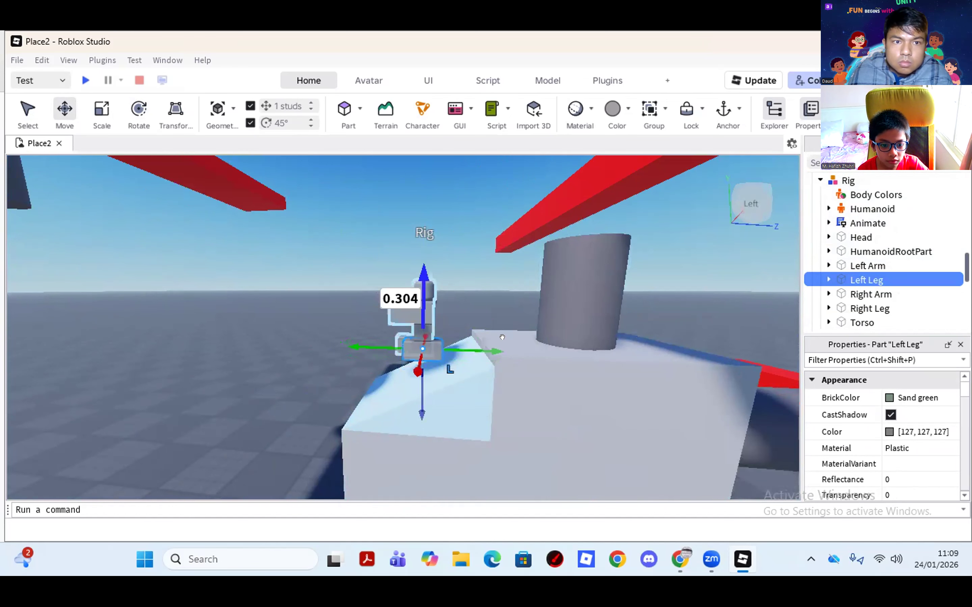
{"action": "left_click_drag", "start_coordinate": [497, 351], "coordinate": [486, 349]}
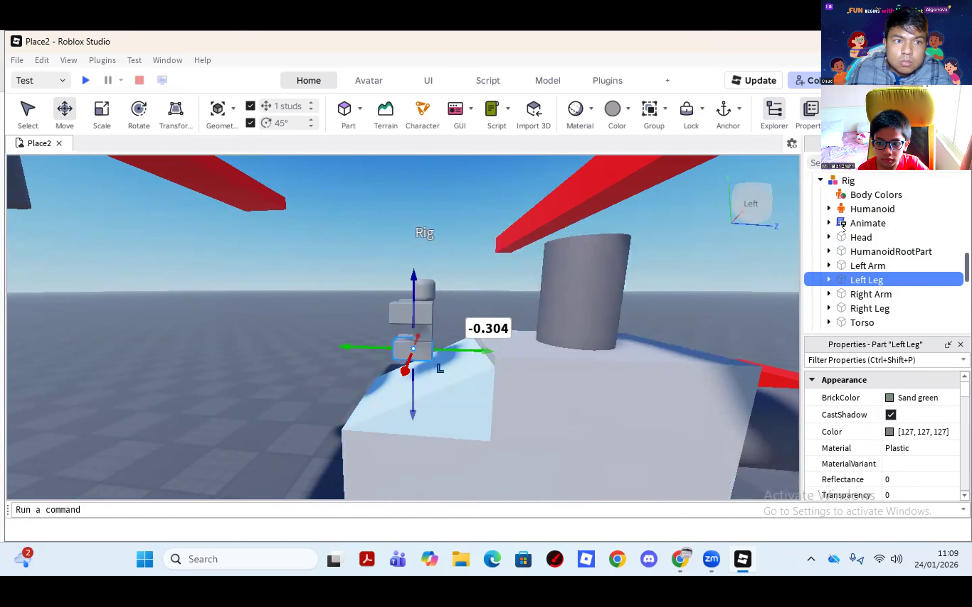
Collapse the rig's hierarchy, lower the whole rig into the cockpit and move it 1.537 studs towards the rear
{"action": "scroll", "coordinate": [854, 207], "scroll_direction": "up", "scroll_amount": 1}
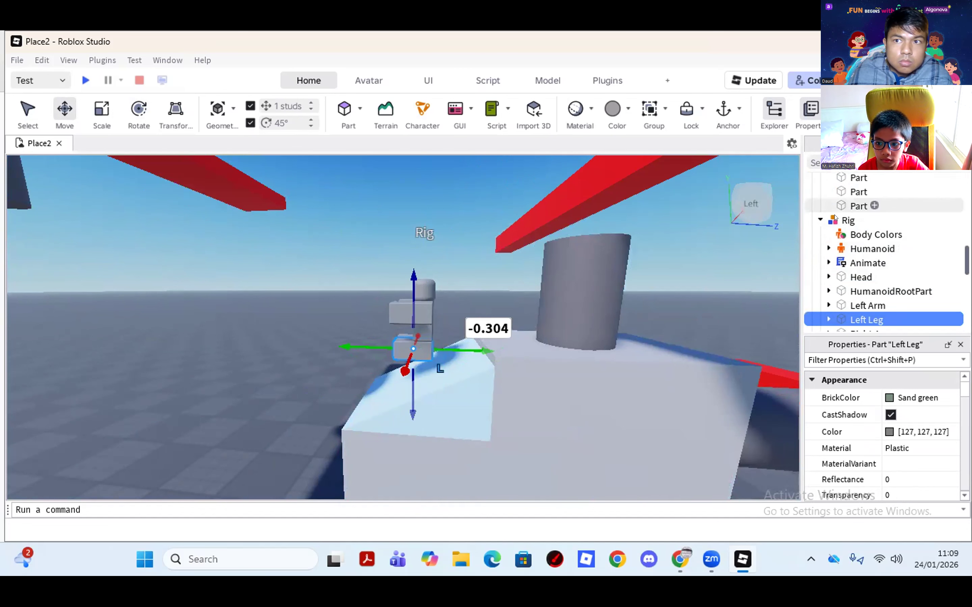
{"action": "left_click", "coordinate": [820, 220]}
{"action": "left_click", "coordinate": [848, 220]}
{"action": "left_click_drag", "start_coordinate": [410, 292], "coordinate": [424, 344]}
{"action": "left_click_drag", "start_coordinate": [497, 425], "coordinate": [541, 428]}
{"action": "right_click_drag", "start_coordinate": [524, 361], "coordinate": [525, 361]}
{"action": "scroll", "coordinate": [525, 361], "scroll_direction": "up", "scroll_amount": 3}
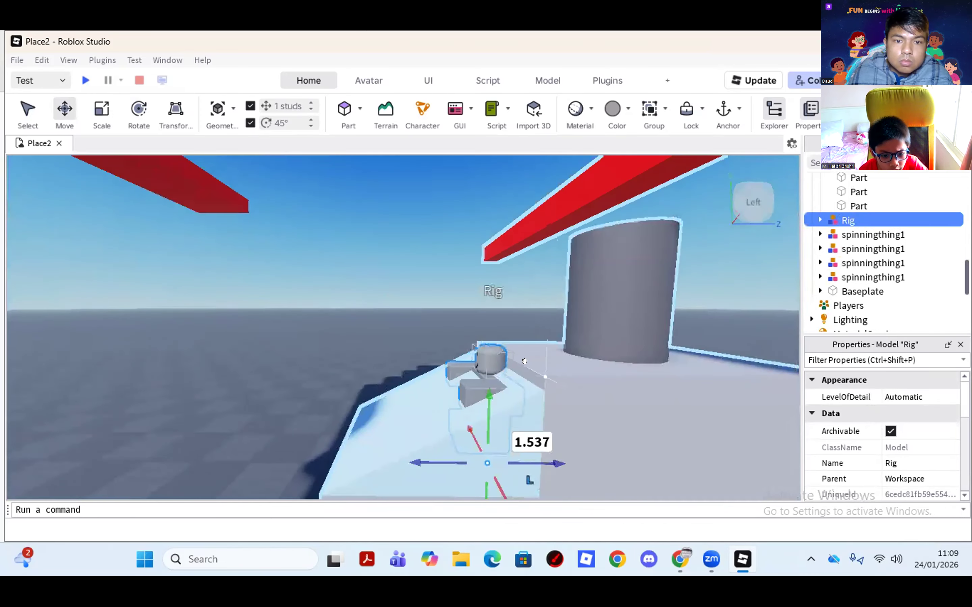
Adjust the seated rig's position and scale it down so it fits completely inside the cockpit
{"action": "scroll", "coordinate": [524, 362], "scroll_direction": "down", "scroll_amount": 5}
{"action": "scroll", "coordinate": [490, 388], "scroll_direction": "up", "scroll_amount": 2}
{"action": "left_click_drag", "start_coordinate": [491, 388], "coordinate": [472, 388]}
{"action": "left_click", "coordinate": [102, 115]}
{"action": "left_click_drag", "start_coordinate": [429, 313], "coordinate": [428, 338]}
{"action": "left_click", "coordinate": [433, 266]}
Examine the helicopter's nose and windshield from several sides to check that the rig fits inside
{"action": "right_click_drag", "start_coordinate": [433, 265], "coordinate": [433, 265]}
{"action": "scroll", "coordinate": [433, 265], "scroll_direction": "down", "scroll_amount": 3}
{"action": "scroll", "coordinate": [419, 249], "scroll_direction": "up", "scroll_amount": 2}
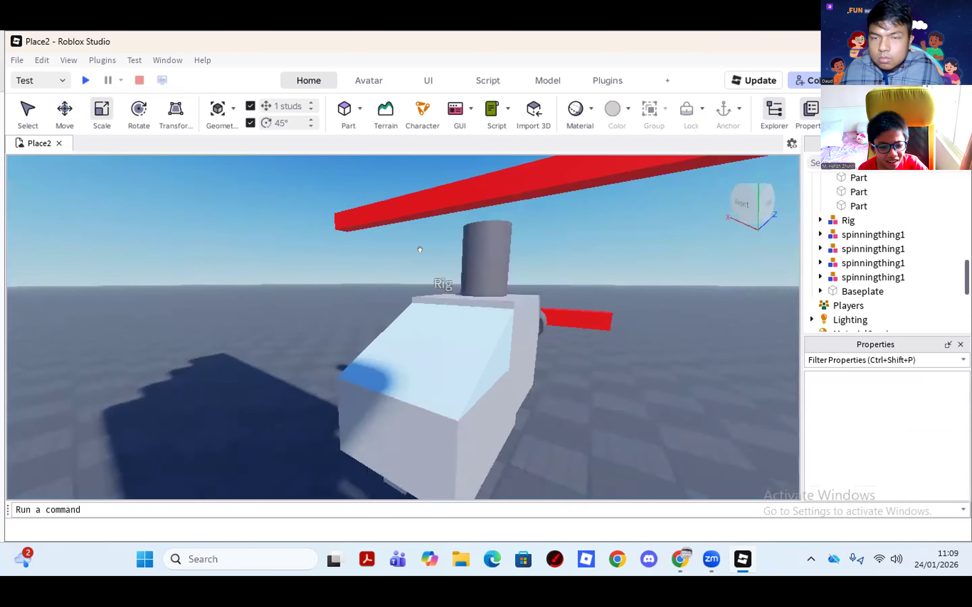
{"action": "scroll", "coordinate": [368, 341], "scroll_direction": "up", "scroll_amount": 2}
{"action": "scroll", "coordinate": [369, 341], "scroll_direction": "down", "scroll_amount": 2}
{"action": "right_click_drag", "start_coordinate": [368, 341], "coordinate": [457, 258]}
{"action": "left_click", "coordinate": [456, 258]}
{"action": "scroll", "coordinate": [456, 257], "scroll_direction": "down", "scroll_amount": 4}
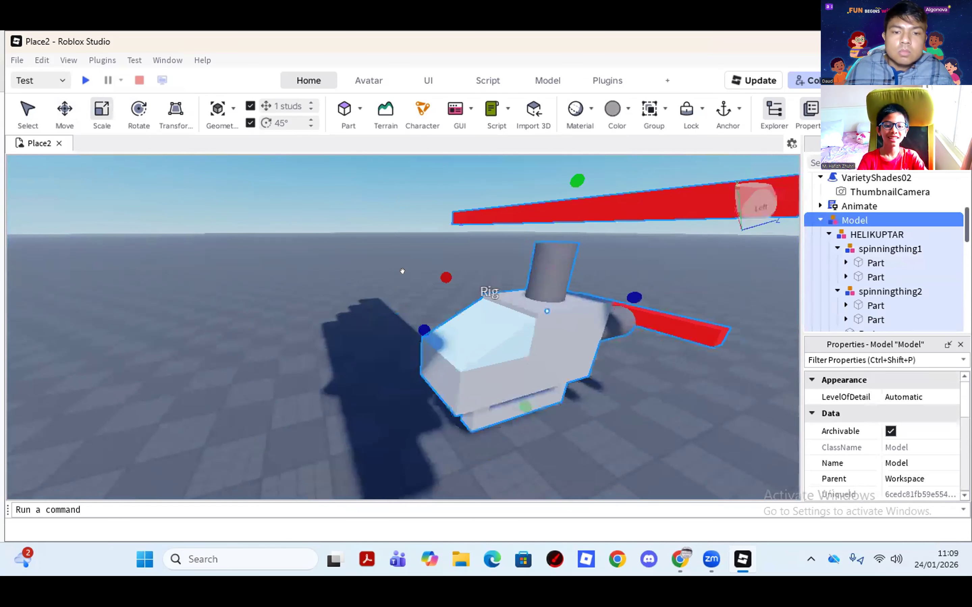
{"action": "left_click", "coordinate": [401, 271]}
{"action": "scroll", "coordinate": [875, 245], "scroll_direction": "down", "scroll_amount": 3}
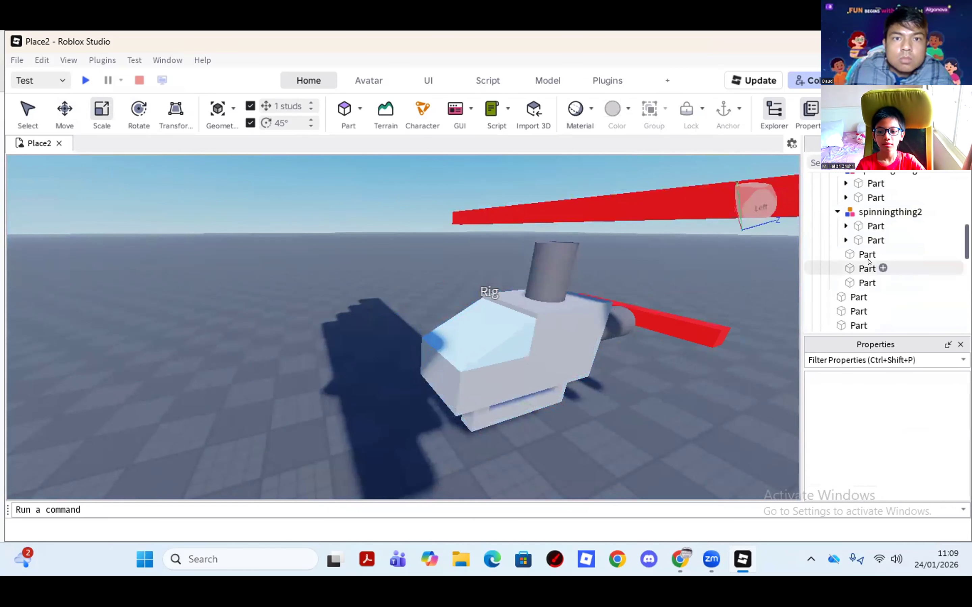
Set the light-blue windshield part's material to ForceField
{"action": "left_click", "coordinate": [867, 255]}
{"action": "left_click", "coordinate": [866, 268]}
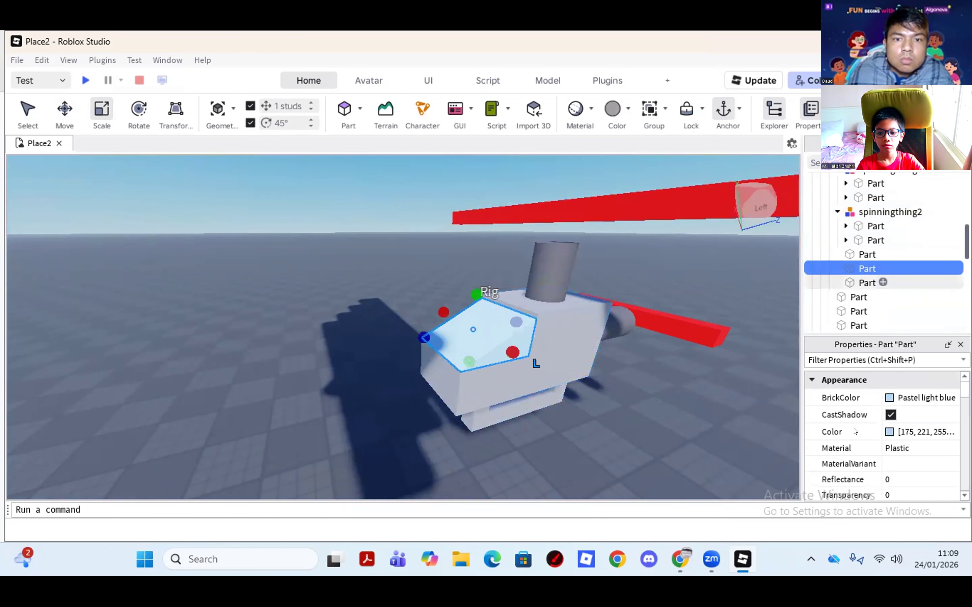
{"action": "scroll", "coordinate": [857, 433], "scroll_direction": "down", "scroll_amount": 1}
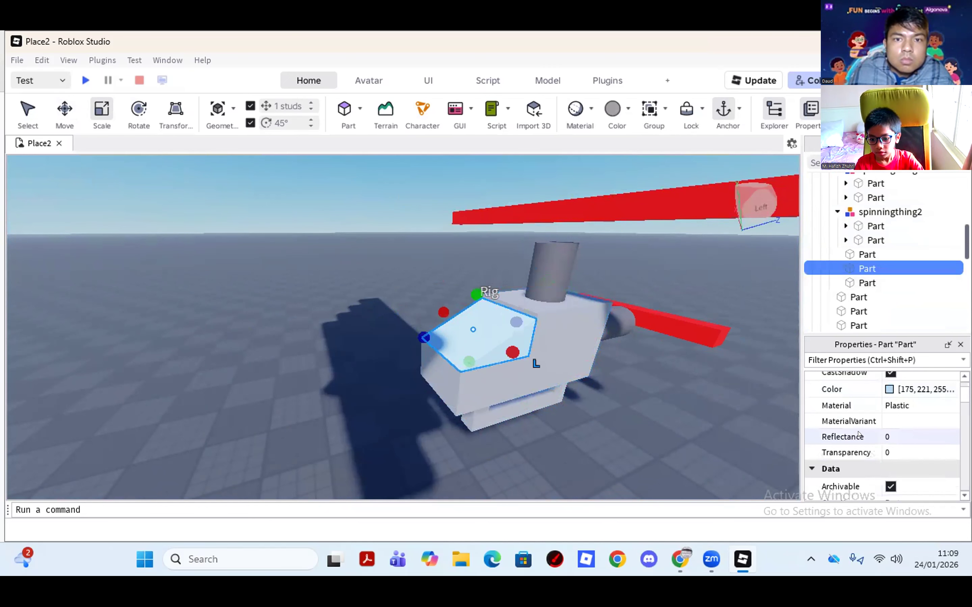
{"action": "left_click", "coordinate": [900, 405]}
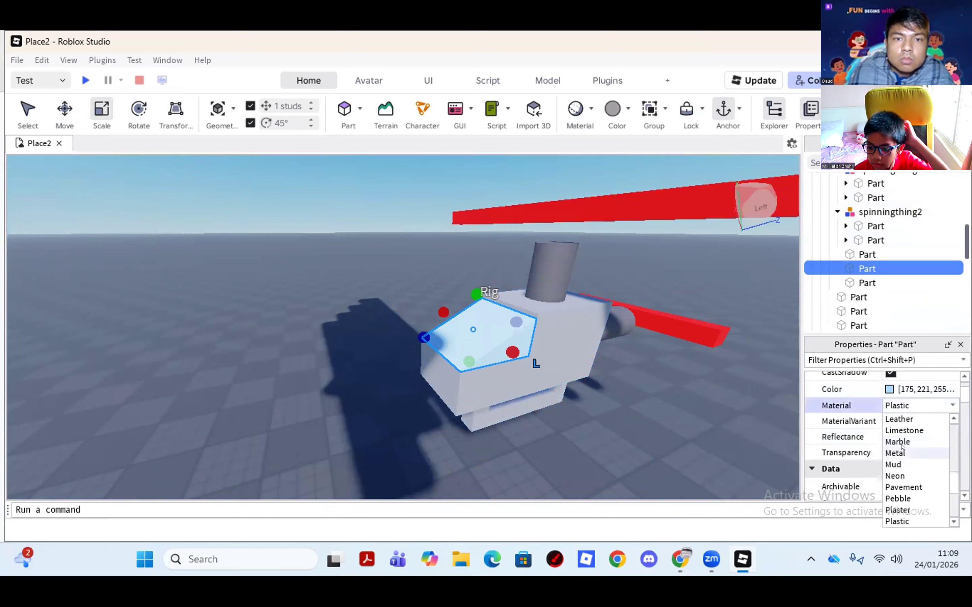
{"action": "scroll", "coordinate": [901, 446], "scroll_direction": "down", "scroll_amount": 1}
{"action": "scroll", "coordinate": [902, 476], "scroll_direction": "down", "scroll_amount": 2}
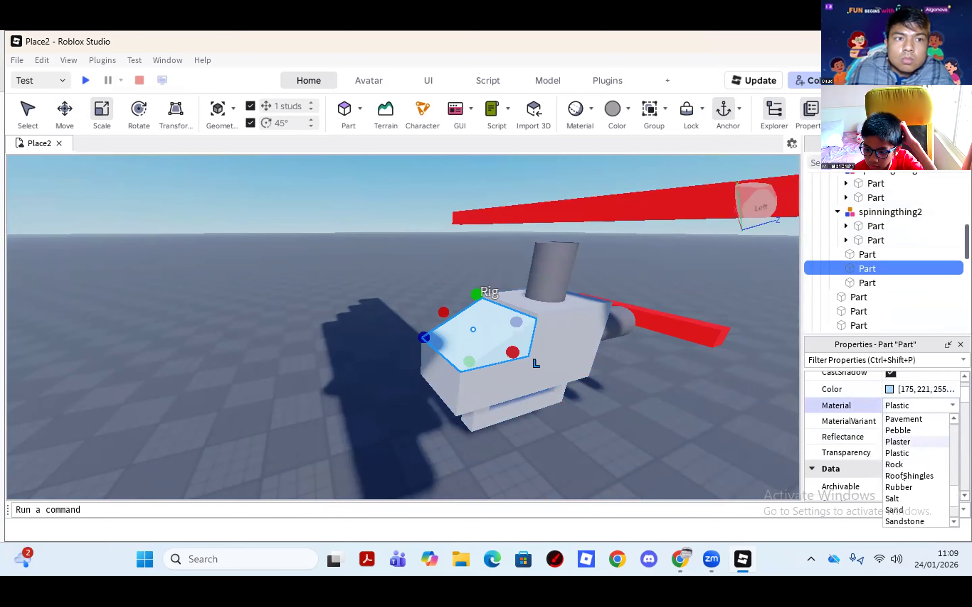
{"action": "scroll", "coordinate": [902, 477], "scroll_direction": "down", "scroll_amount": 1}
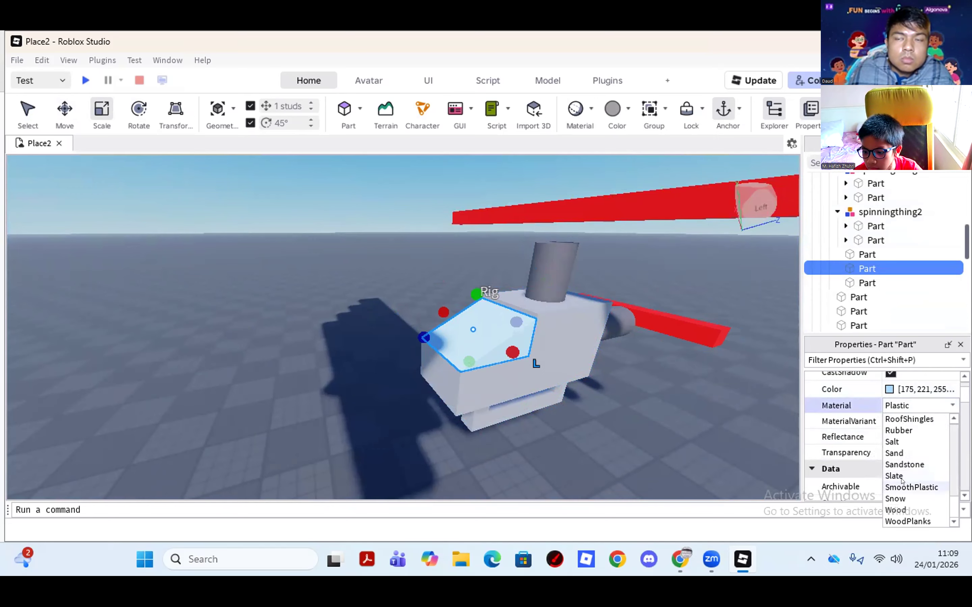
{"action": "scroll", "coordinate": [902, 478], "scroll_direction": "up", "scroll_amount": 1}
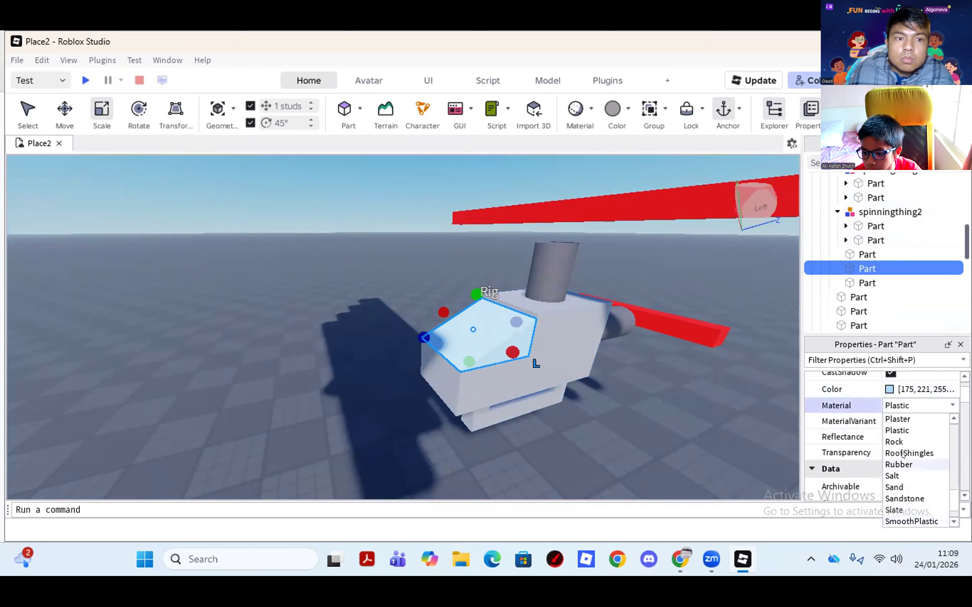
{"action": "left_click", "coordinate": [902, 432]}
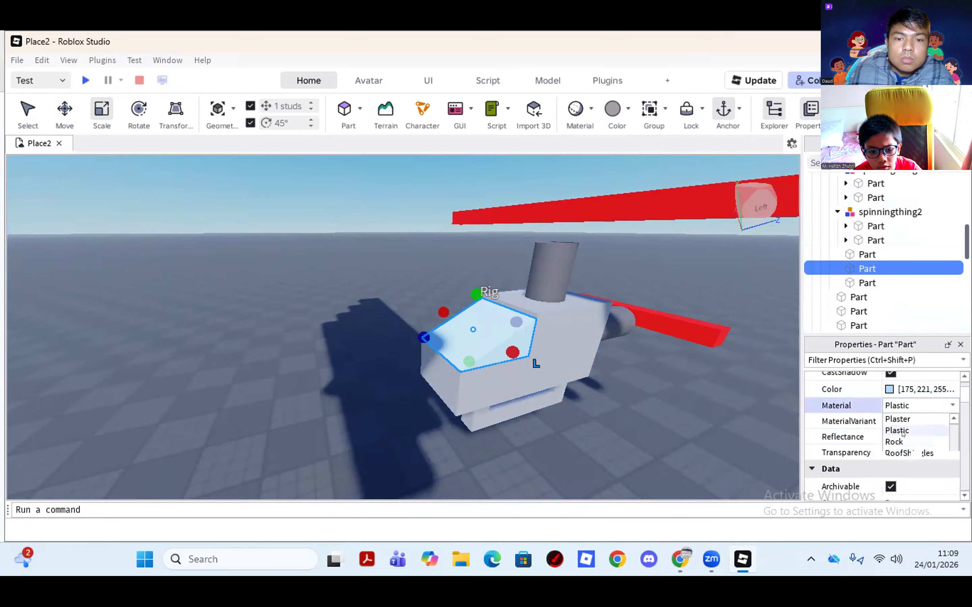
{"action": "left_click", "coordinate": [904, 405]}
{"action": "scroll", "coordinate": [902, 443], "scroll_direction": "up", "scroll_amount": 2}
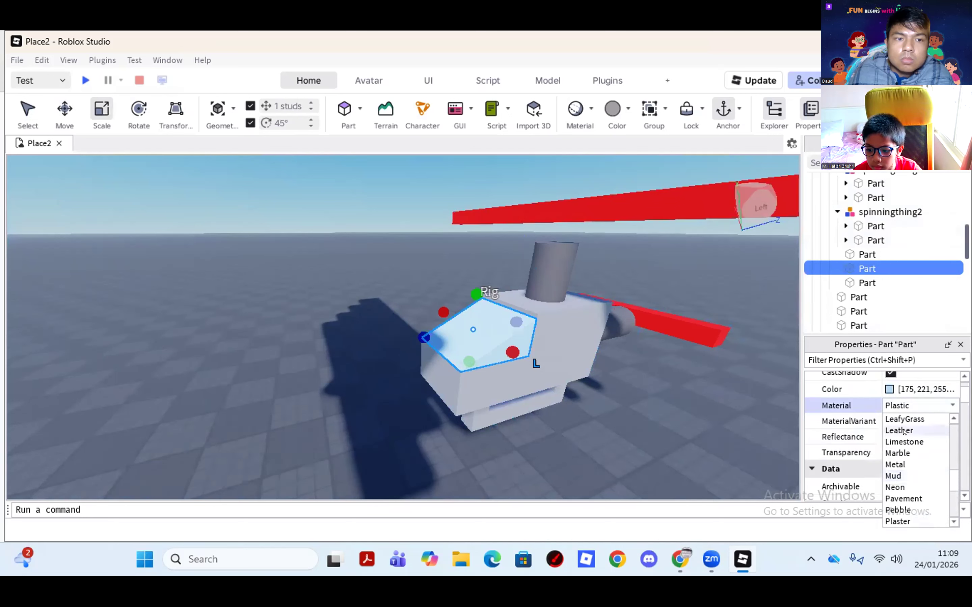
{"action": "scroll", "coordinate": [911, 468], "scroll_direction": "up", "scroll_amount": 7}
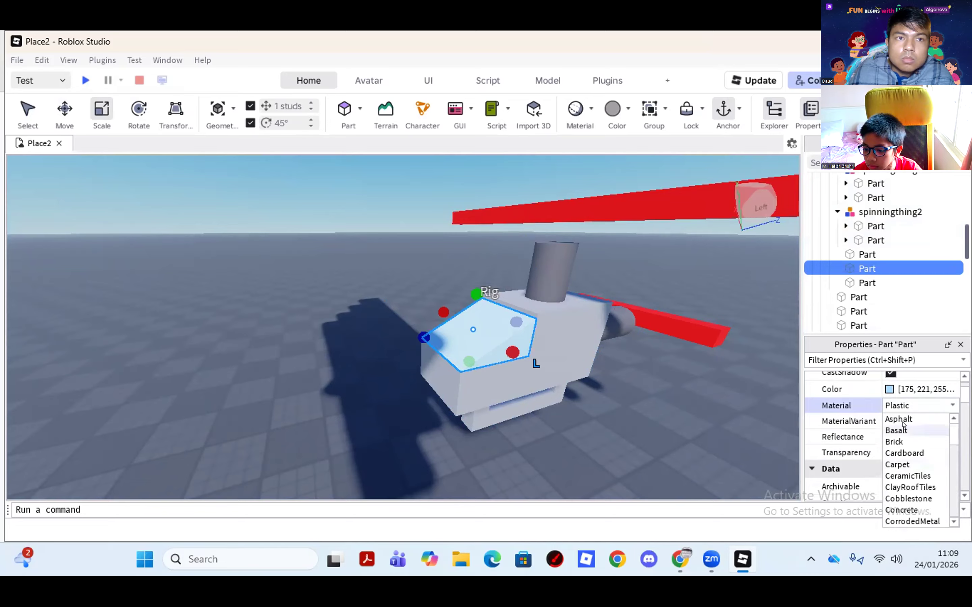
{"action": "scroll", "coordinate": [915, 474], "scroll_direction": "down", "scroll_amount": 1}
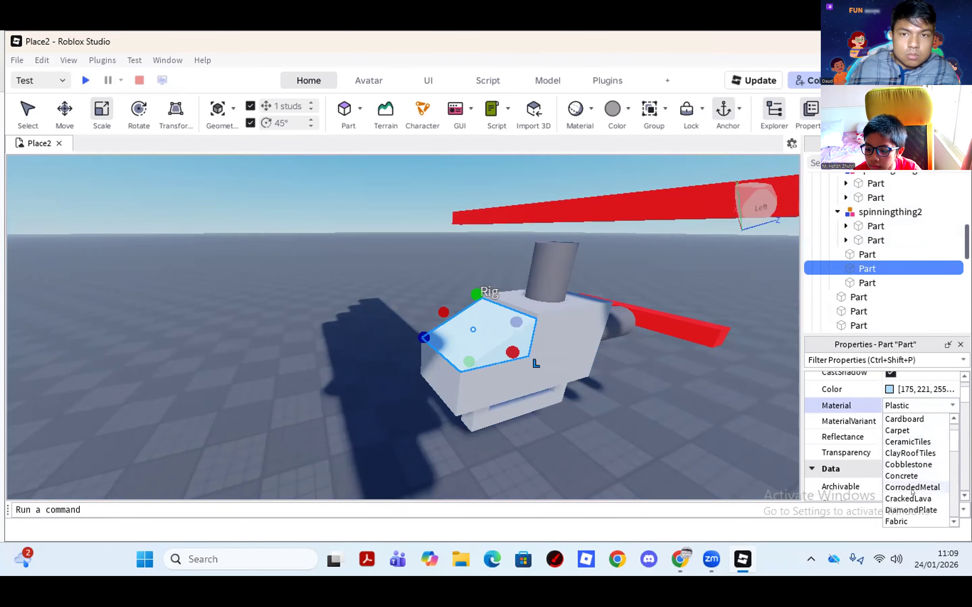
{"action": "scroll", "coordinate": [912, 491], "scroll_direction": "down", "scroll_amount": 1}
{"action": "scroll", "coordinate": [913, 479], "scroll_direction": "down", "scroll_amount": 1}
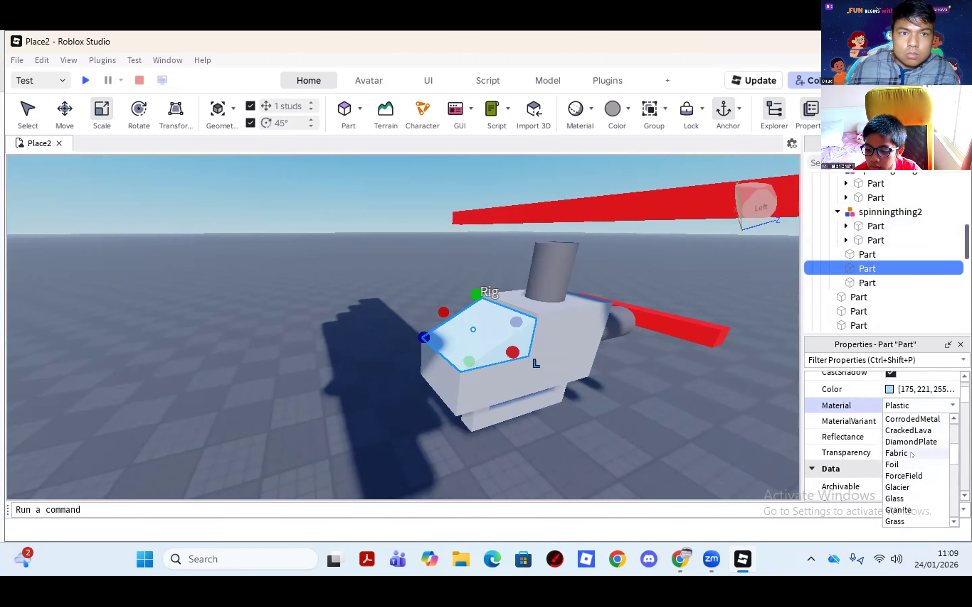
{"action": "left_click", "coordinate": [912, 478]}
Examine the seated rig through the windshield from the front and sides of the helicopter
{"action": "mouse_move", "coordinate": [706, 430]}
{"action": "right_mouse_down"}
{"action": "mouse_move", "coordinate": [694, 418]}
{"action": "mouse_move", "coordinate": [706, 431]}
{"action": "right_mouse_up"}
{"action": "key", "text": "s"}
{"action": "left_click", "coordinate": [706, 431]}
{"action": "key", "text": "w"}
{"action": "key", "text": "s"}
{"action": "key", "text": "w"}
{"action": "key", "text": "a"}
{"action": "key", "text": "s"}
{"action": "key", "text": "a"}
{"action": "key", "text": "w"}
{"action": "key", "text": "d"}
{"action": "key", "text": "s"}
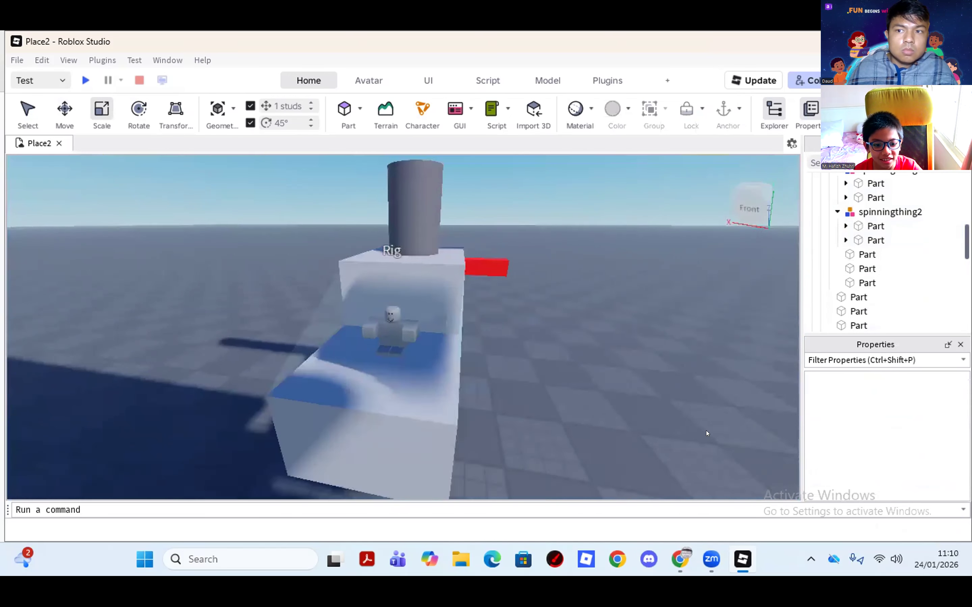
Move the Rig into the helicopter's Model in the hierarchy and check its place among the parts
{"action": "key", "text": "w"}
{"action": "left_click_drag", "start_coordinate": [314, 260], "coordinate": [489, 367]}
{"action": "key", "text": "s"}
{"action": "right_click_drag", "start_coordinate": [583, 341], "coordinate": [516, 342]}
{"action": "key", "text": "d"}
{"action": "key", "text": "s"}
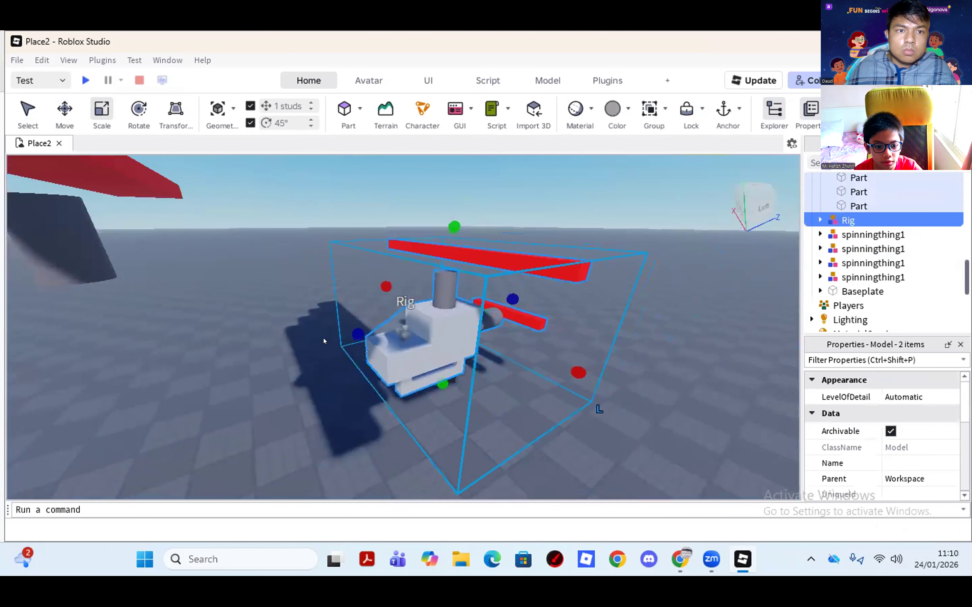
{"action": "left_click", "coordinate": [323, 340]}
{"action": "key", "text": "w"}
{"action": "key", "text": "s"}
{"action": "left_click_drag", "start_coordinate": [833, 220], "coordinate": [824, 260]}
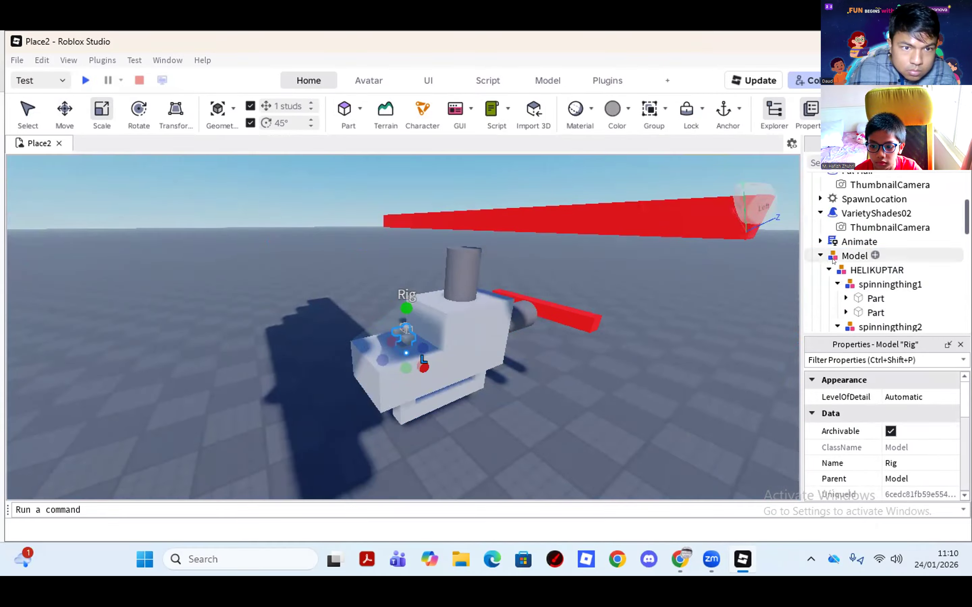
{"action": "scroll", "coordinate": [835, 284], "scroll_direction": "down", "scroll_amount": 3}
{"action": "scroll", "coordinate": [834, 284], "scroll_direction": "down", "scroll_amount": 3}
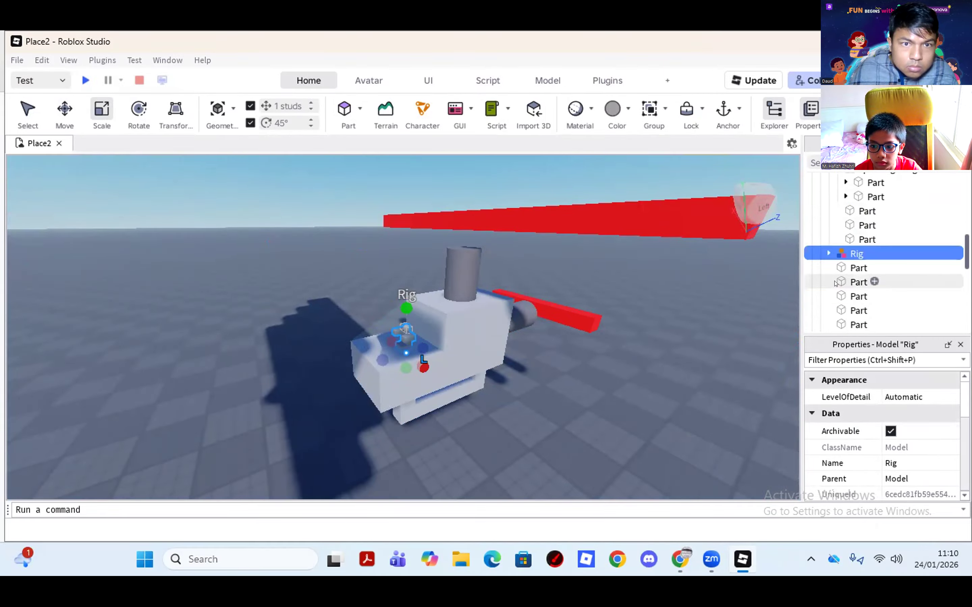
{"action": "left_click", "coordinate": [833, 261]}
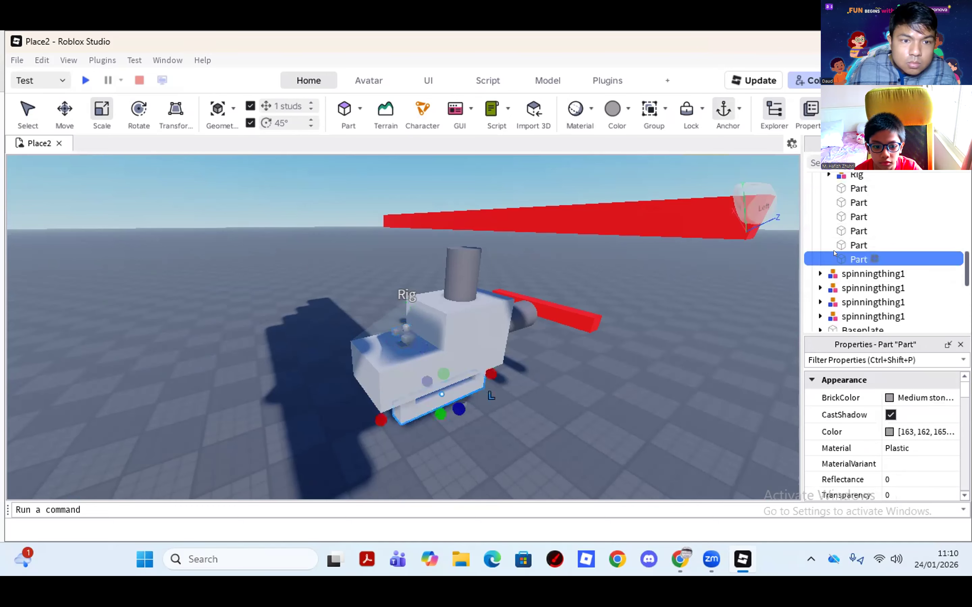
Playtest the place, view the helicopter and its rig up close, and stop the test
{"action": "left_click", "coordinate": [85, 81]}
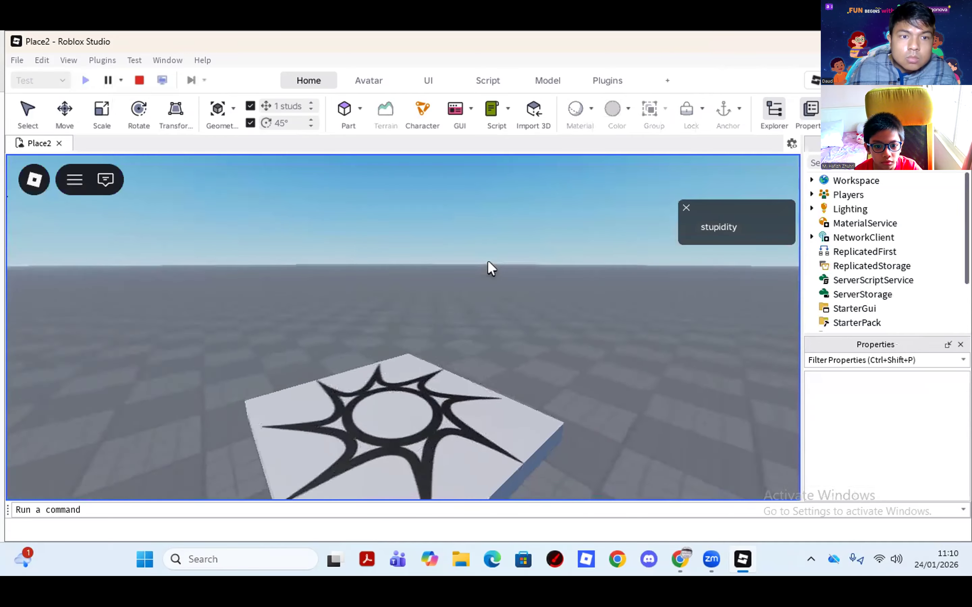
{"action": "key", "text": "w"}
{"action": "right_click_drag", "start_coordinate": [488, 260], "coordinate": [488, 261]}
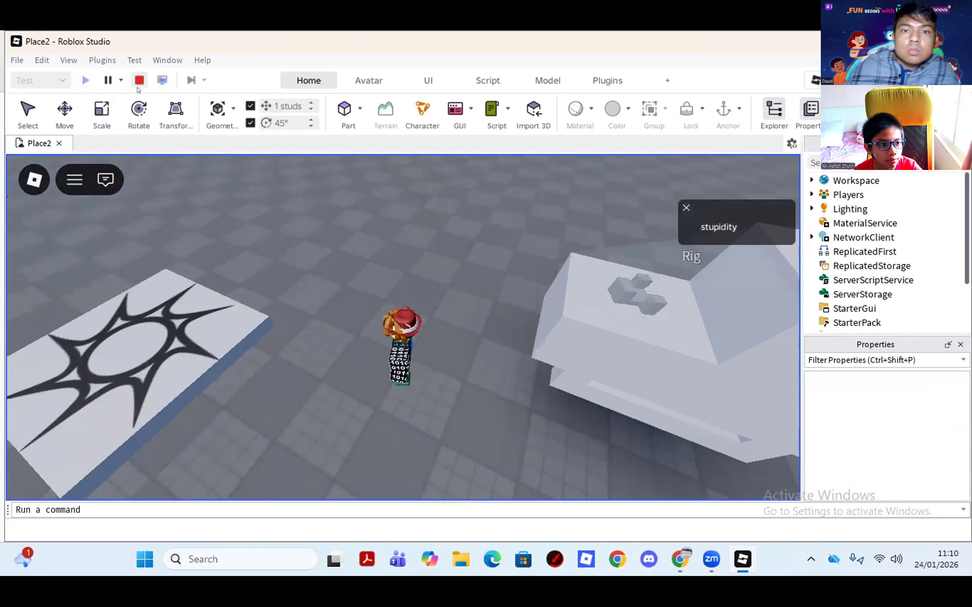
{"action": "left_click", "coordinate": [139, 81]}
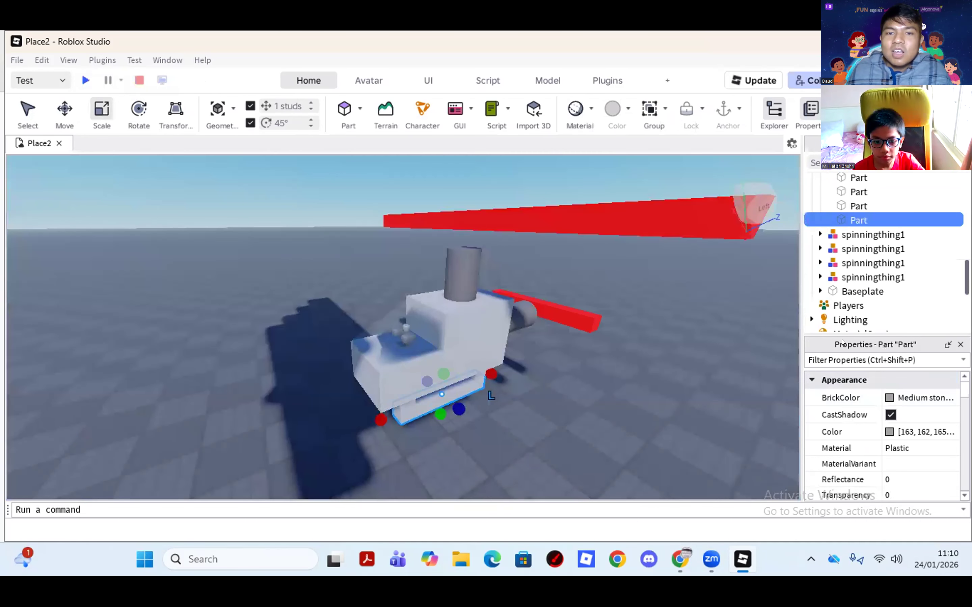
Look through the Rig's properties, from its appearance and data to its pivot, scale, behavior and attributes
{"action": "scroll", "coordinate": [868, 272], "scroll_direction": "up", "scroll_amount": 3}
{"action": "scroll", "coordinate": [868, 277], "scroll_direction": "up", "scroll_amount": 3}
{"action": "scroll", "coordinate": [868, 285], "scroll_direction": "down", "scroll_amount": 2}
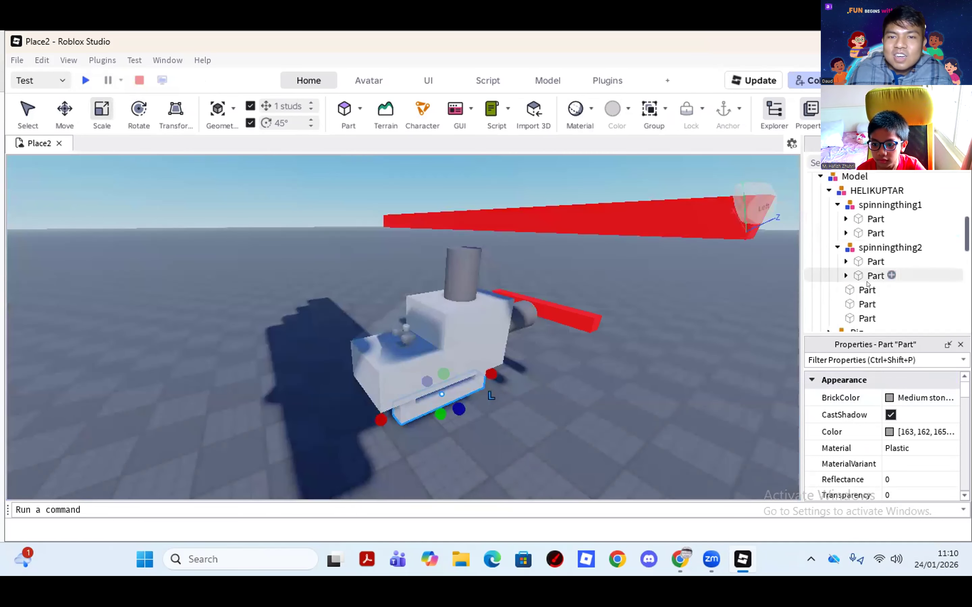
{"action": "left_click", "coordinate": [864, 290]}
{"action": "scroll", "coordinate": [879, 434], "scroll_direction": "down", "scroll_amount": 10}
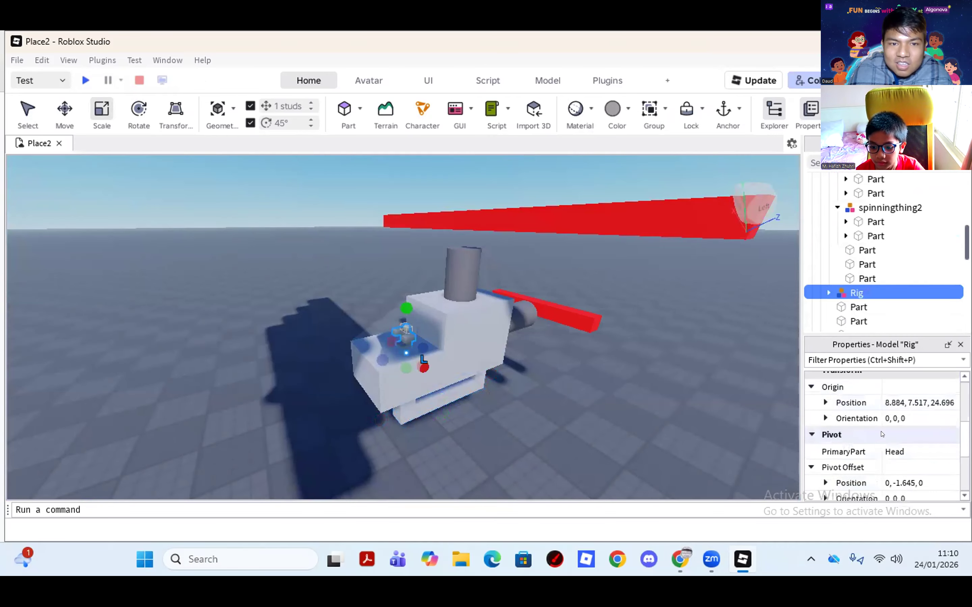
{"action": "scroll", "coordinate": [882, 436], "scroll_direction": "up", "scroll_amount": 2}
{"action": "scroll", "coordinate": [881, 436], "scroll_direction": "down", "scroll_amount": 2}
{"action": "scroll", "coordinate": [878, 420], "scroll_direction": "up", "scroll_amount": 6}
{"action": "scroll", "coordinate": [878, 420], "scroll_direction": "up", "scroll_amount": 3}
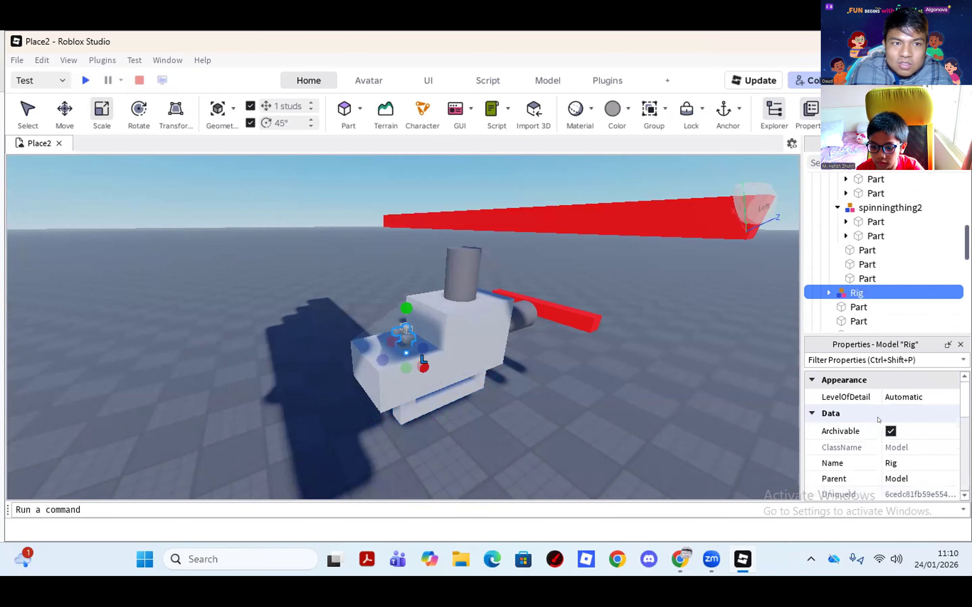
{"action": "scroll", "coordinate": [900, 434], "scroll_direction": "down", "scroll_amount": 8}
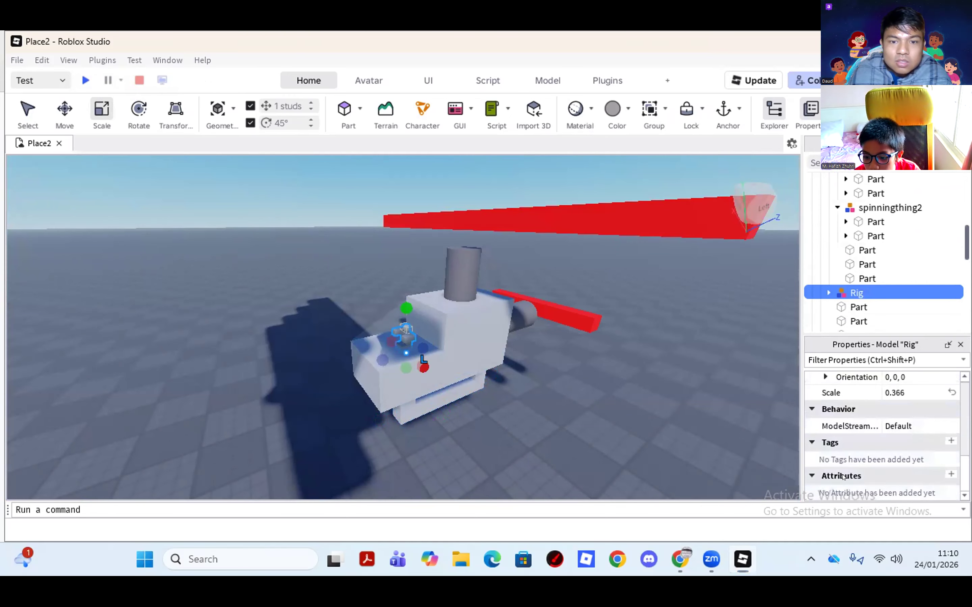
{"action": "scroll", "coordinate": [963, 458], "scroll_direction": "up", "scroll_amount": 8}
{"action": "scroll", "coordinate": [963, 457], "scroll_direction": "down", "scroll_amount": 2}
{"action": "scroll", "coordinate": [963, 457], "scroll_direction": "up", "scroll_amount": 2}
{"action": "scroll", "coordinate": [958, 477], "scroll_direction": "down", "scroll_amount": 8}
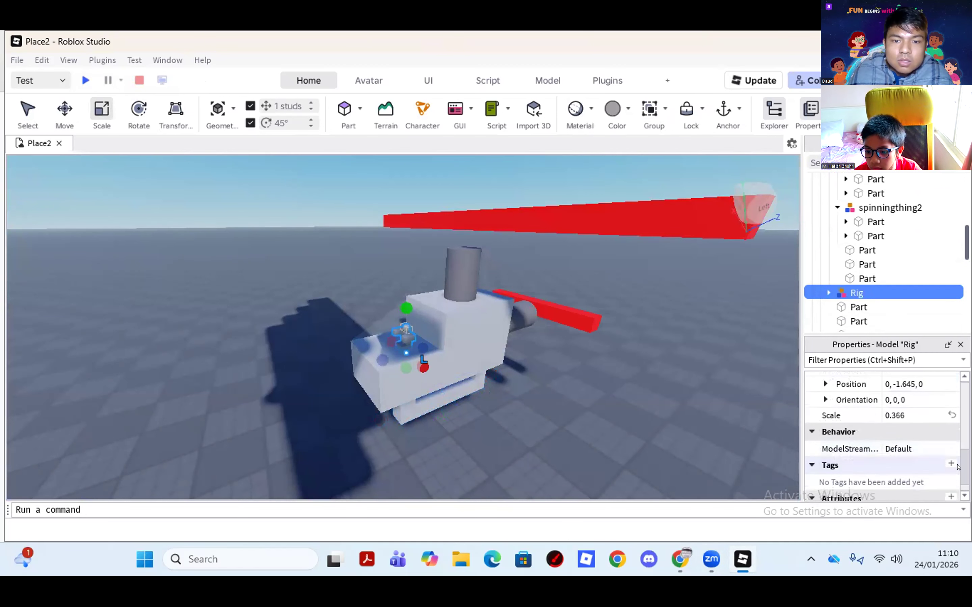
{"action": "scroll", "coordinate": [958, 482], "scroll_direction": "up", "scroll_amount": 2}
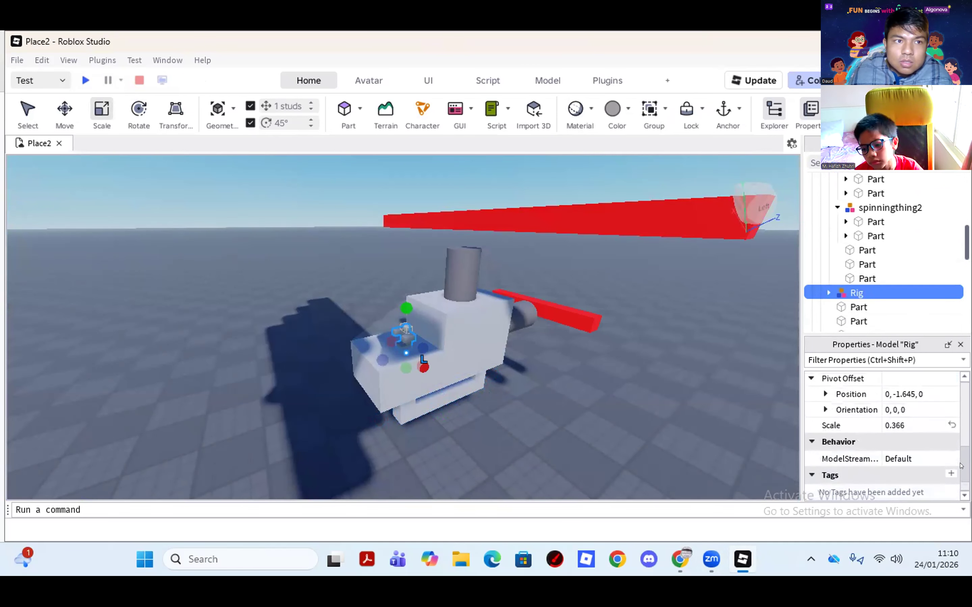
{"action": "scroll", "coordinate": [960, 466], "scroll_direction": "up", "scroll_amount": 6}
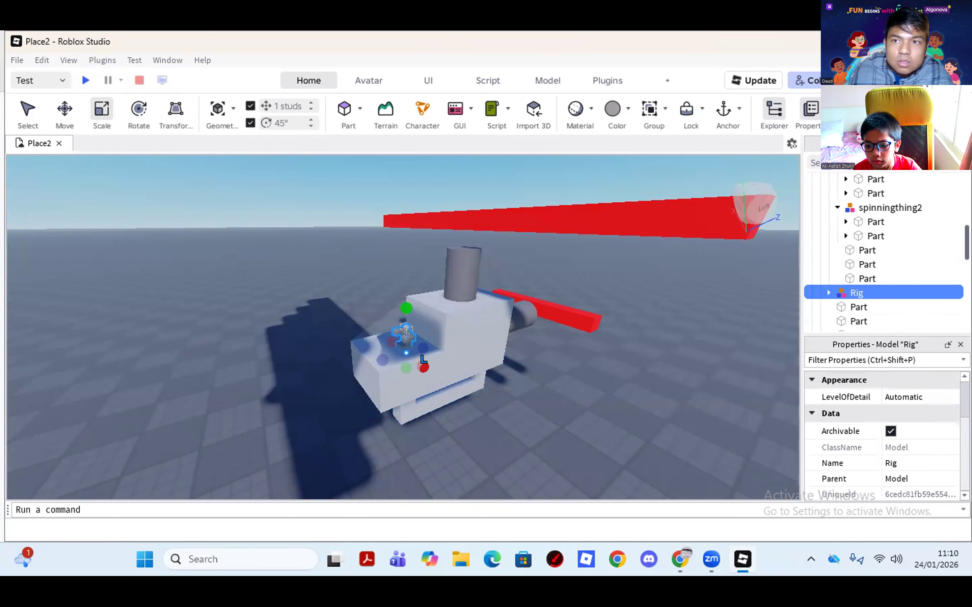
{"action": "scroll", "coordinate": [962, 479], "scroll_direction": "down", "scroll_amount": 8}
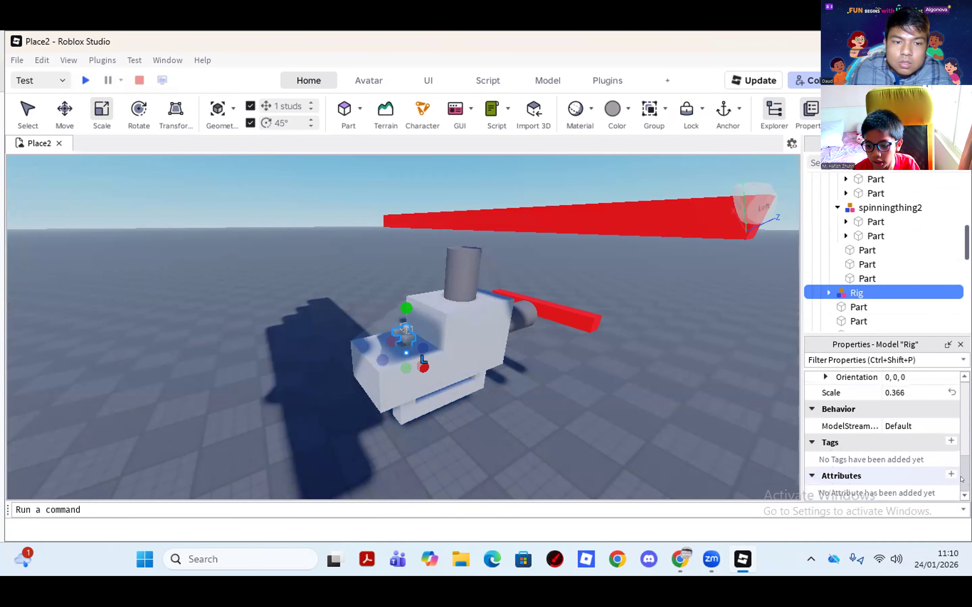
{"action": "left_click_drag", "start_coordinate": [963, 459], "coordinate": [960, 379]}
{"action": "scroll", "coordinate": [960, 401], "scroll_direction": "down", "scroll_amount": 5}
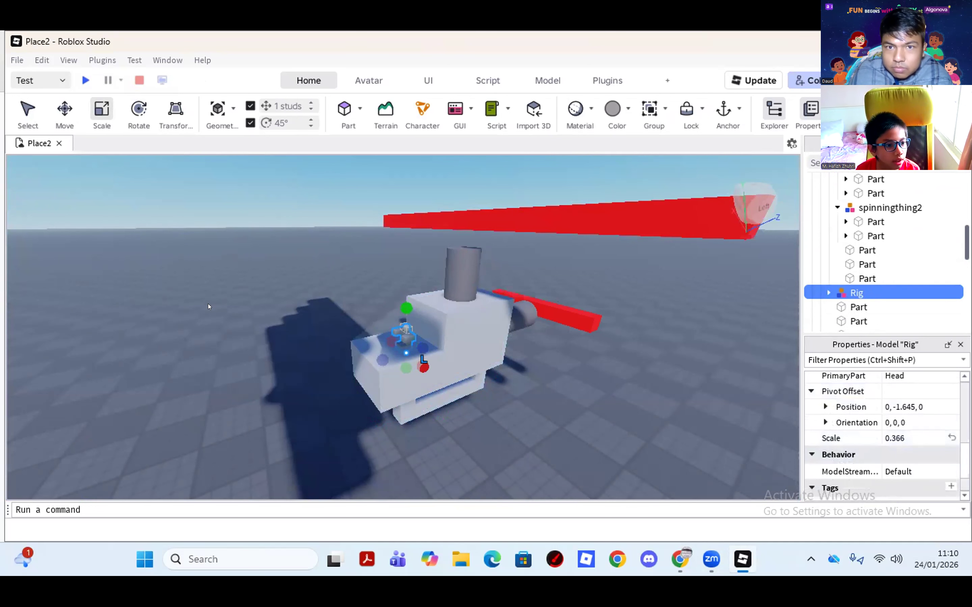
{"action": "scroll", "coordinate": [959, 456], "scroll_direction": "up", "scroll_amount": 2}
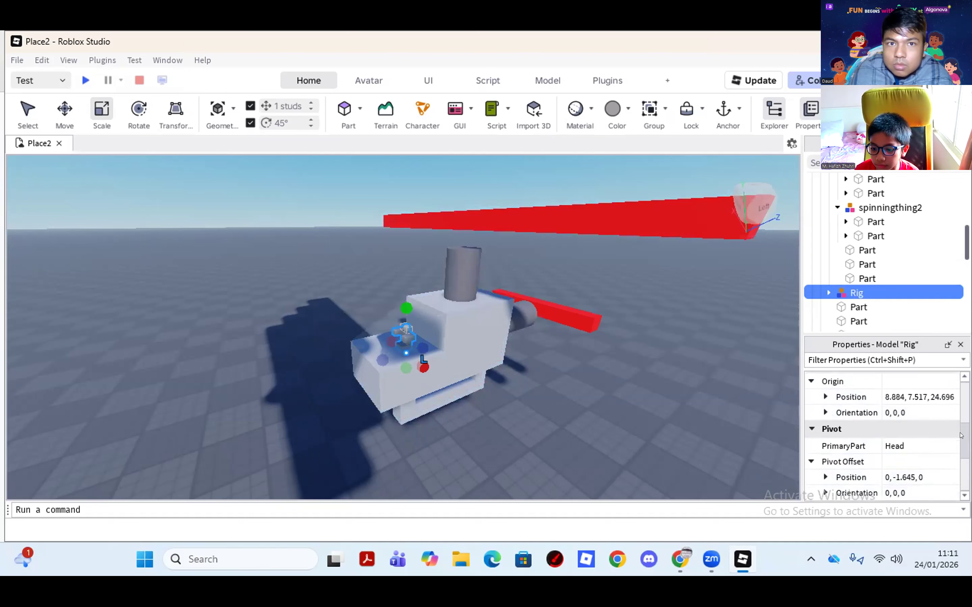
{"action": "scroll", "coordinate": [959, 480], "scroll_direction": "down", "scroll_amount": 4}
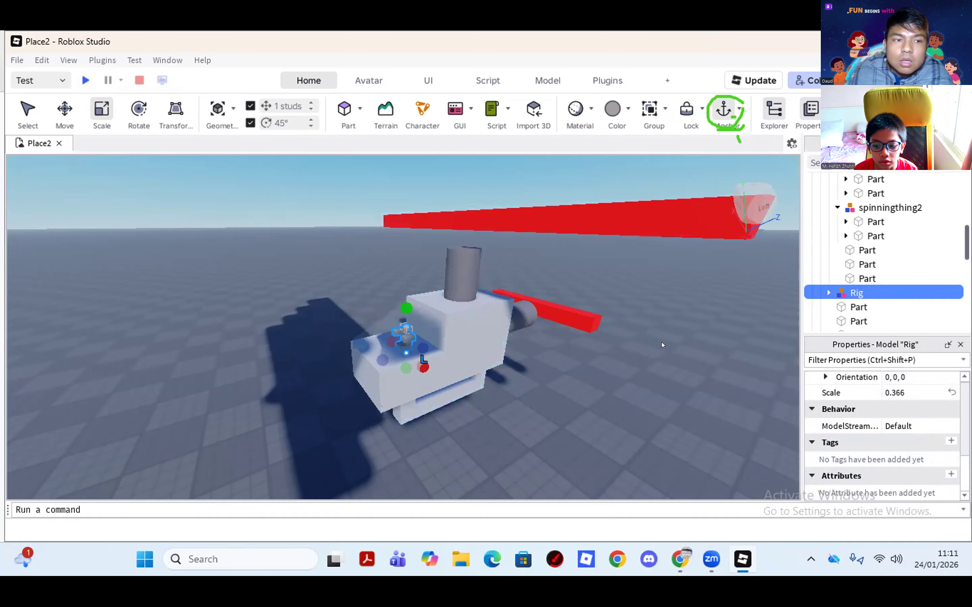
Run another playtest, walking and jumping around with the character to observe the helicopter, and end it
{"action": "left_click", "coordinate": [85, 80]}
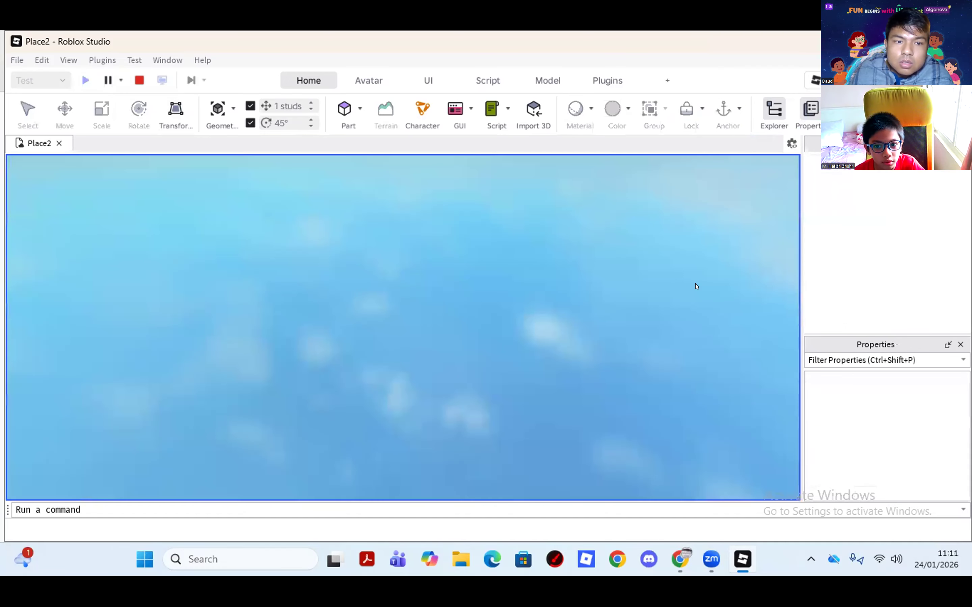
{"action": "key", "text": "w"}
{"action": "right_click_drag", "start_coordinate": [604, 275], "coordinate": [604, 275]}
{"action": "key", "text": "space"}
{"action": "key", "text": "w"}
{"action": "scroll", "coordinate": [604, 275], "scroll_direction": "down", "scroll_amount": 3}
{"action": "key", "text": "space"}
{"action": "key", "text": "s"}
{"action": "left_click", "coordinate": [139, 80]}
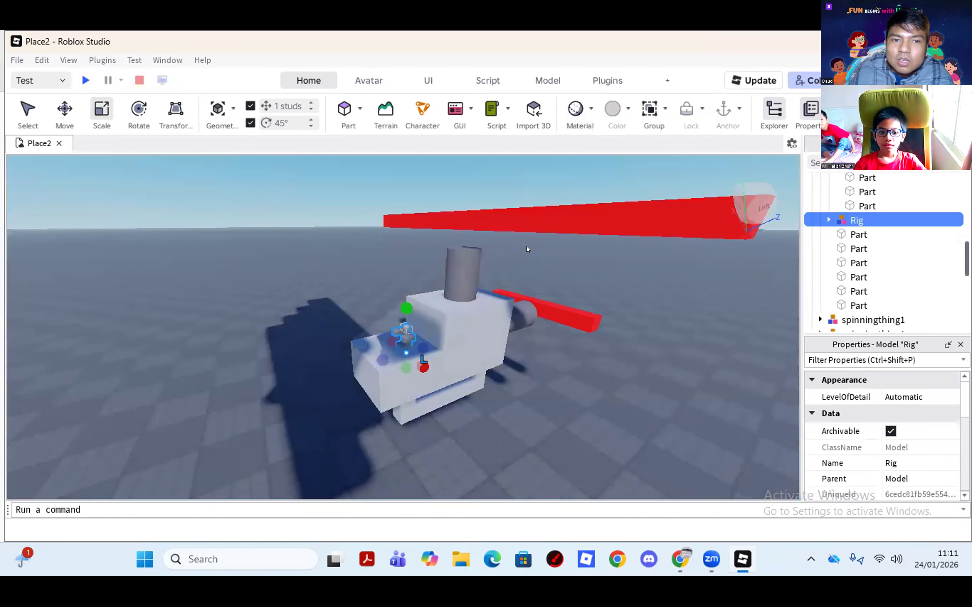
Select the whole helicopter model and examine it from several angles and distances
{"action": "left_click", "coordinate": [529, 227]}
{"action": "right_click_drag", "start_coordinate": [595, 274], "coordinate": [638, 274]}
{"action": "scroll", "coordinate": [594, 282], "scroll_direction": "down", "scroll_amount": 5}
{"action": "scroll", "coordinate": [594, 282], "scroll_direction": "up", "scroll_amount": 4}
{"action": "scroll", "coordinate": [638, 273], "scroll_direction": "down", "scroll_amount": 1}
{"action": "scroll", "coordinate": [638, 273], "scroll_direction": "up", "scroll_amount": 3}
{"action": "scroll", "coordinate": [638, 273], "scroll_direction": "down", "scroll_amount": 3}
{"action": "scroll", "coordinate": [638, 273], "scroll_direction": "down", "scroll_amount": 3}
{"action": "scroll", "coordinate": [638, 273], "scroll_direction": "up", "scroll_amount": 1}
{"action": "scroll", "coordinate": [555, 405], "scroll_direction": "down", "scroll_amount": 2}
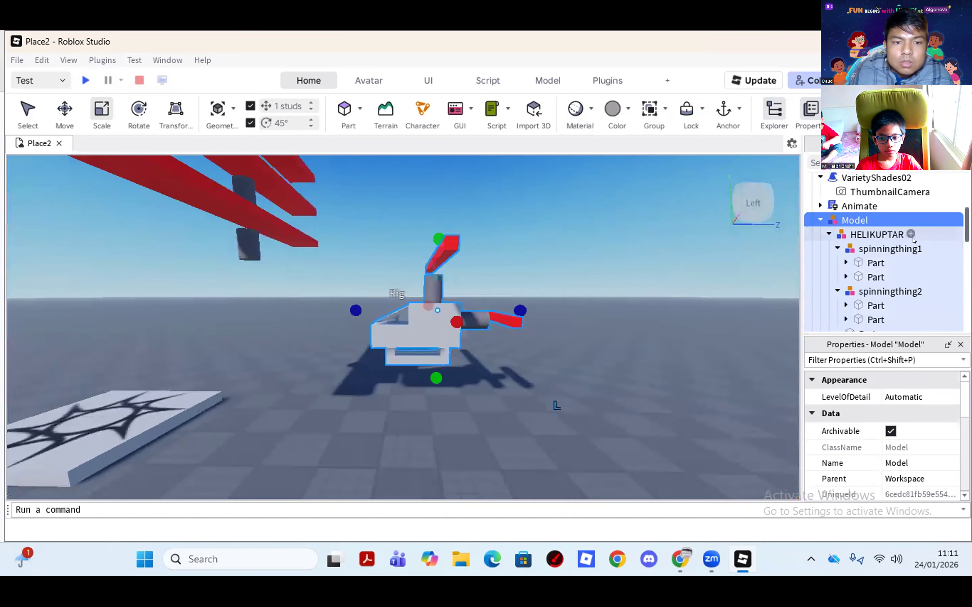
{"action": "scroll", "coordinate": [556, 405], "scroll_direction": "up", "scroll_amount": 4}
{"action": "scroll", "coordinate": [555, 405], "scroll_direction": "down", "scroll_amount": 4}
{"action": "right_click_drag", "start_coordinate": [585, 250], "coordinate": [585, 250]}
{"action": "scroll", "coordinate": [585, 249], "scroll_direction": "up", "scroll_amount": 2}
{"action": "scroll", "coordinate": [584, 251], "scroll_direction": "down", "scroll_amount": 3}
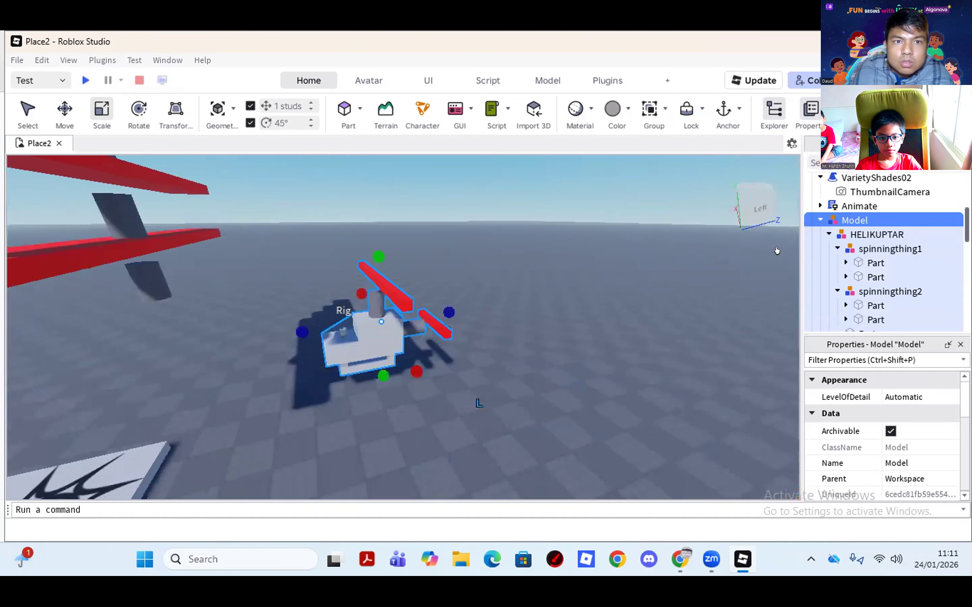
Select the first red blade part of spinningthing1 and review its transform, collision and physics properties
{"action": "left_click", "coordinate": [856, 249]}
{"action": "left_click", "coordinate": [864, 263]}
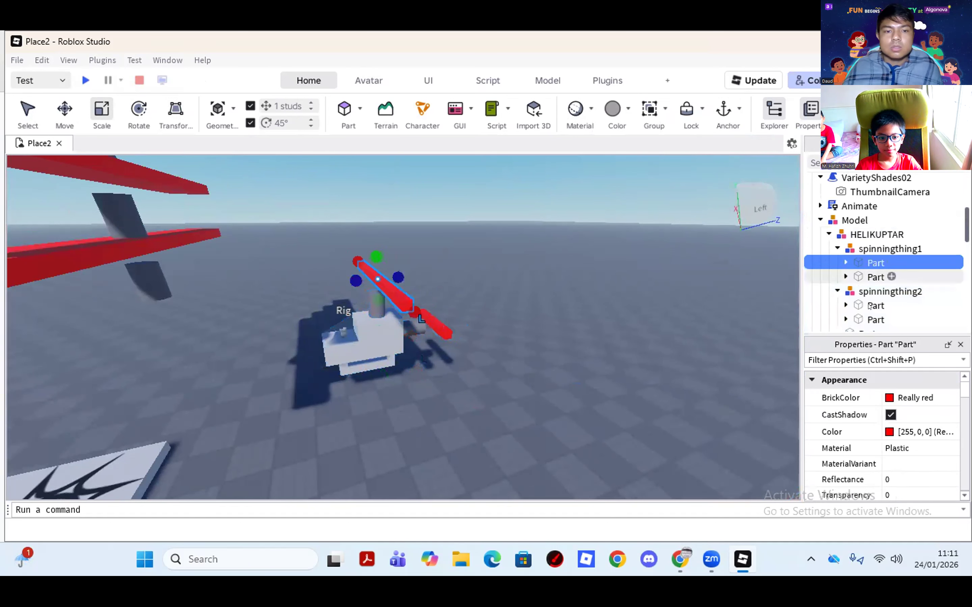
{"action": "scroll", "coordinate": [877, 421], "scroll_direction": "down", "scroll_amount": 1}
{"action": "scroll", "coordinate": [877, 421], "scroll_direction": "down", "scroll_amount": 6}
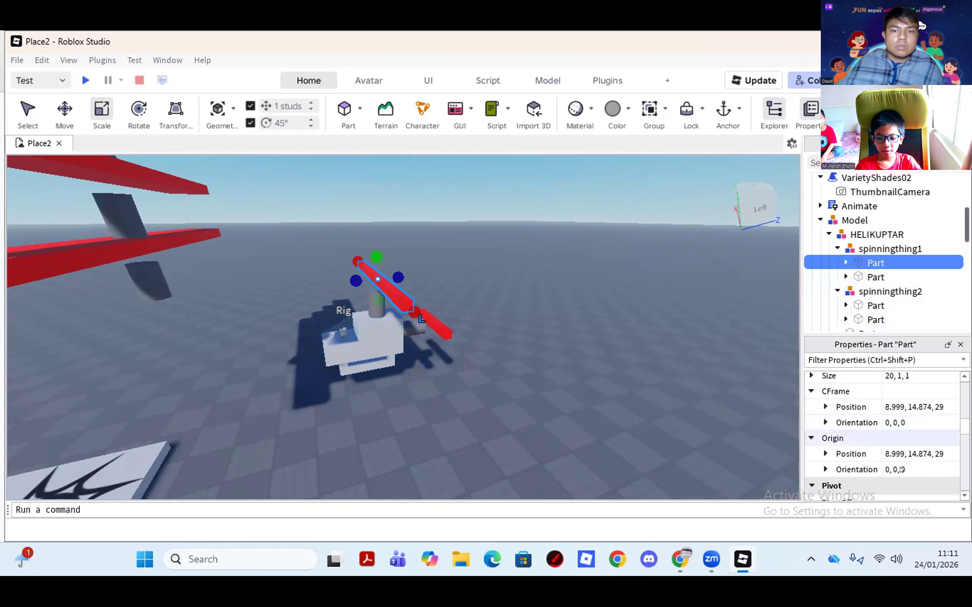
{"action": "scroll", "coordinate": [879, 422], "scroll_direction": "down", "scroll_amount": 8}
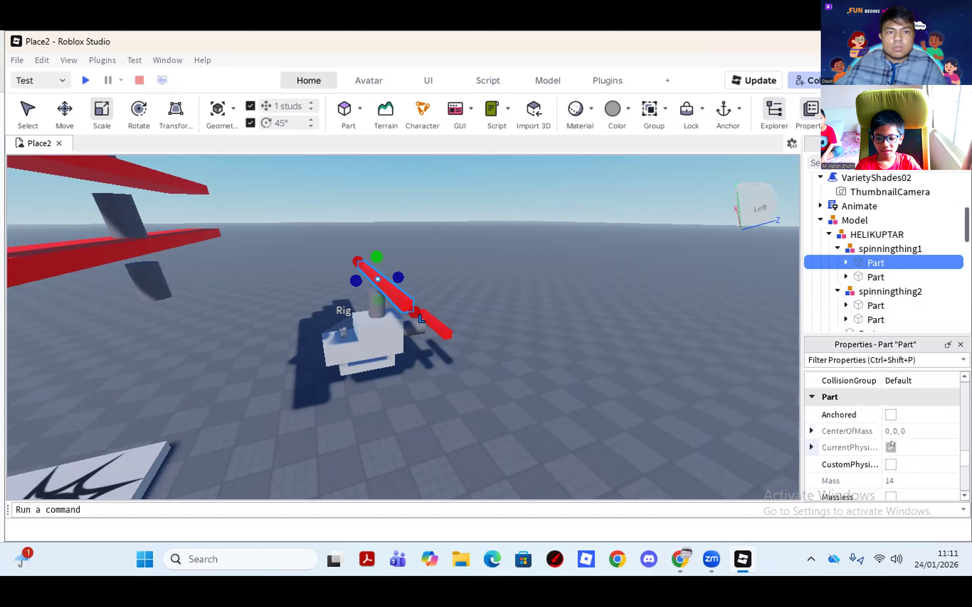
{"action": "scroll", "coordinate": [882, 447], "scroll_direction": "down", "scroll_amount": 2}
{"action": "scroll", "coordinate": [881, 448], "scroll_direction": "up", "scroll_amount": 15}
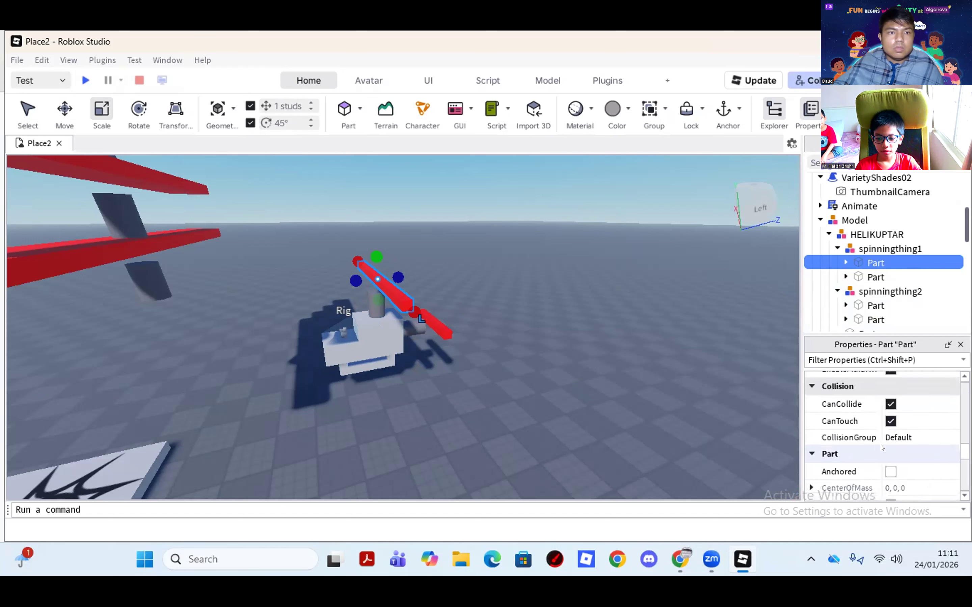
{"action": "scroll", "coordinate": [881, 447], "scroll_direction": "up", "scroll_amount": 2}
{"action": "scroll", "coordinate": [881, 445], "scroll_direction": "down", "scroll_amount": 4}
{"action": "scroll", "coordinate": [881, 446], "scroll_direction": "down", "scroll_amount": 3}
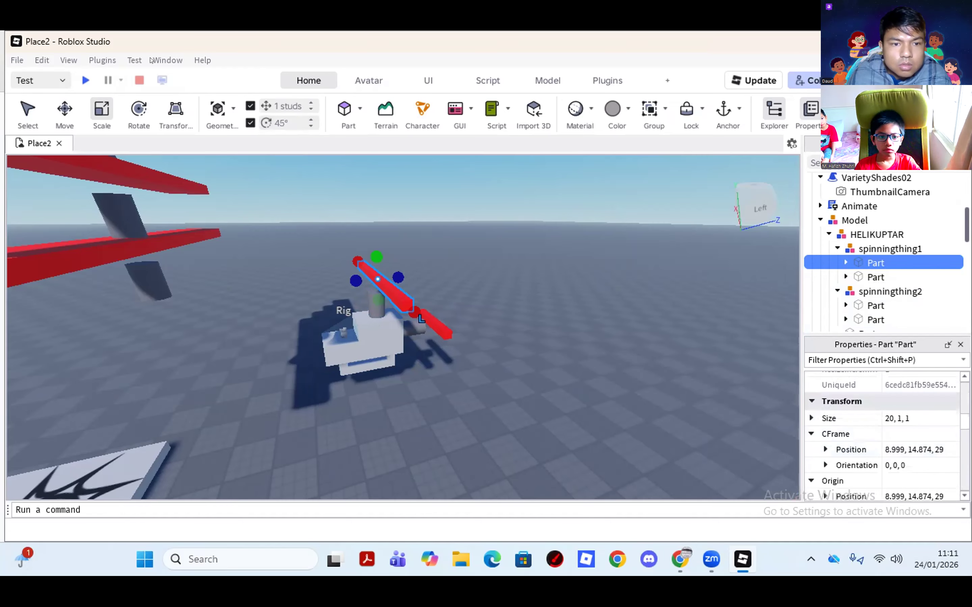
Go through the blade part's pivot, assembly, data and appearance properties, looking for the settings that control its spin
{"action": "left_click", "coordinate": [529, 80]}
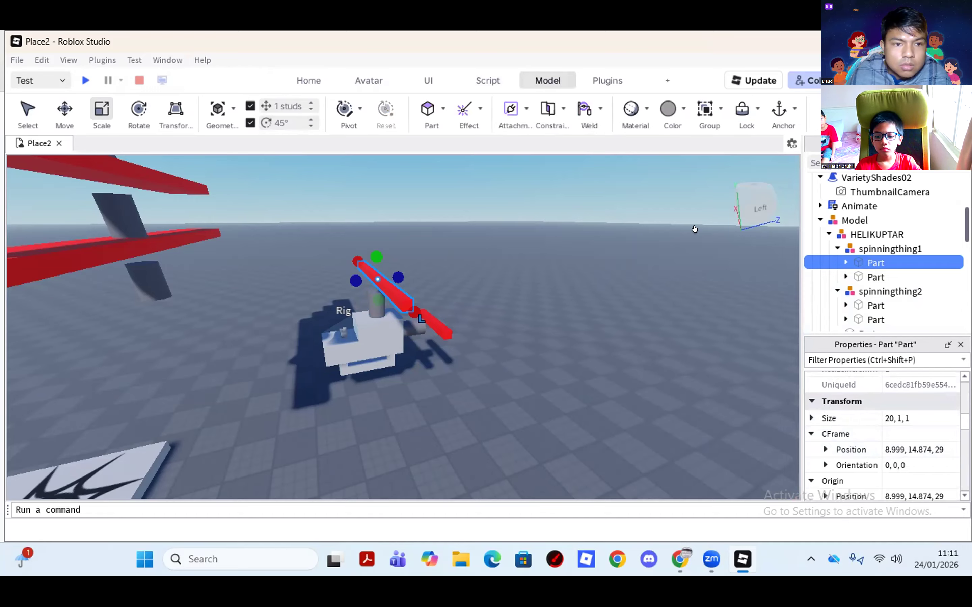
{"action": "left_click", "coordinate": [308, 80]}
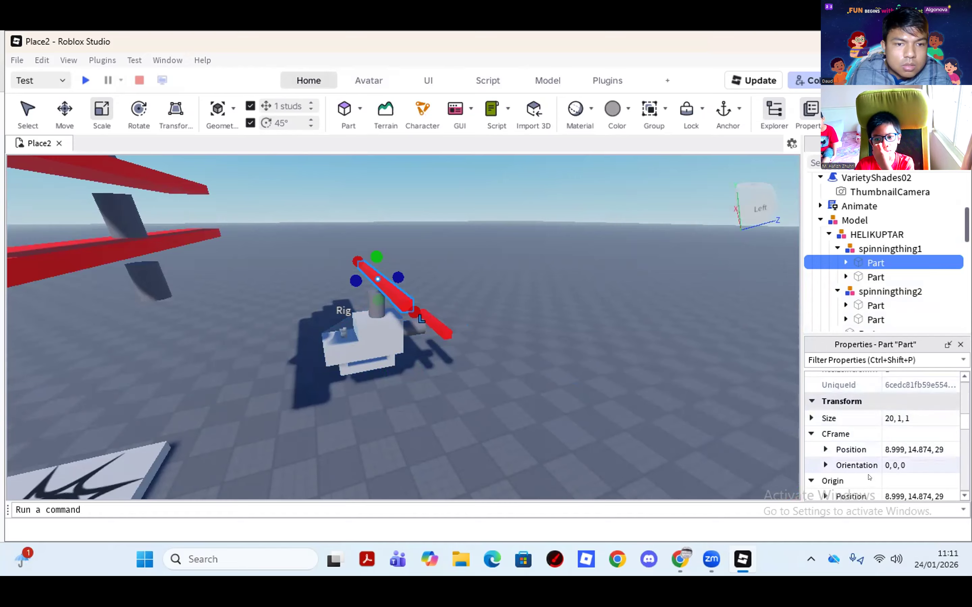
{"action": "scroll", "coordinate": [868, 465], "scroll_direction": "down", "scroll_amount": 5}
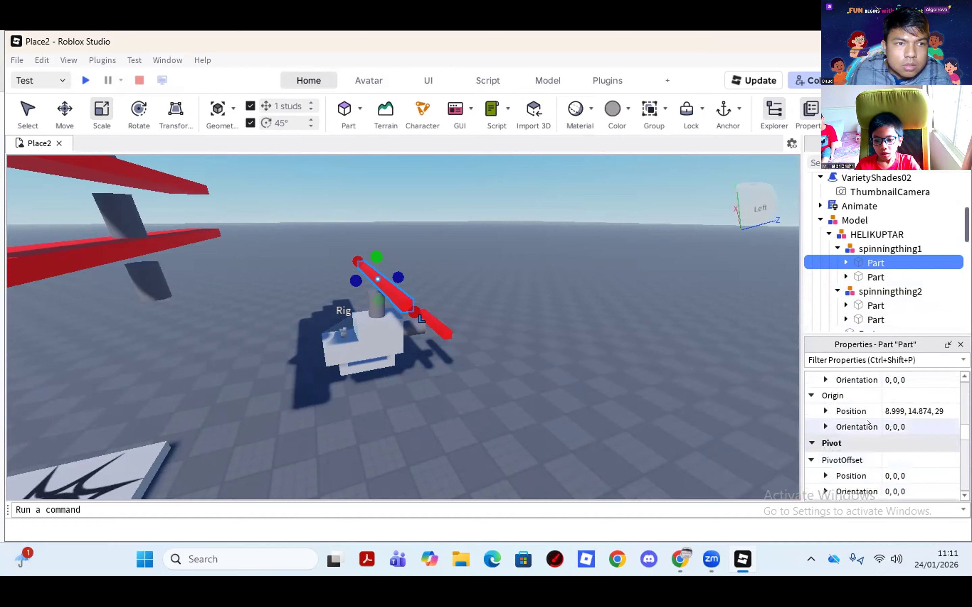
{"action": "scroll", "coordinate": [870, 424], "scroll_direction": "down", "scroll_amount": 10}
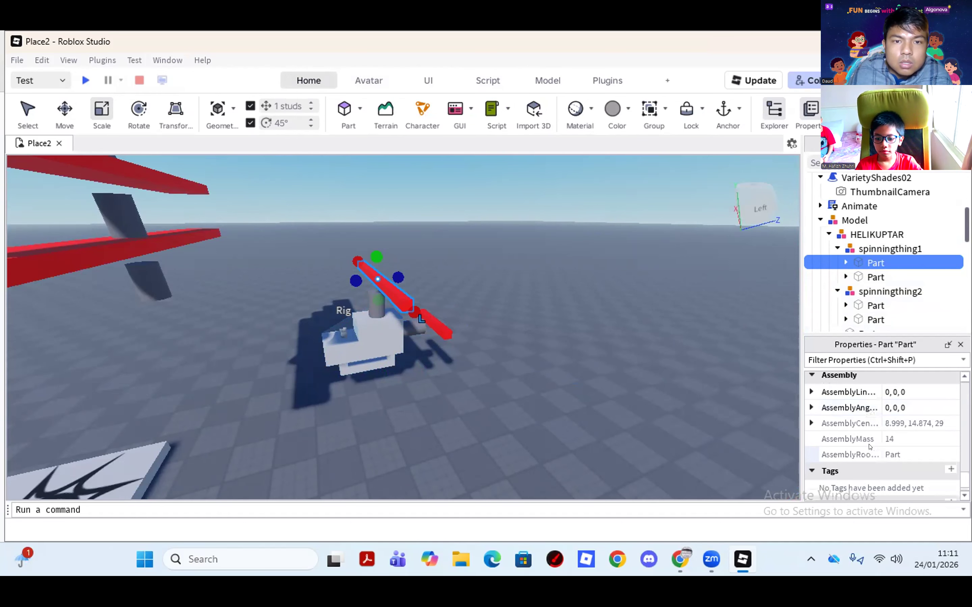
{"action": "scroll", "coordinate": [869, 447], "scroll_direction": "up", "scroll_amount": 10}
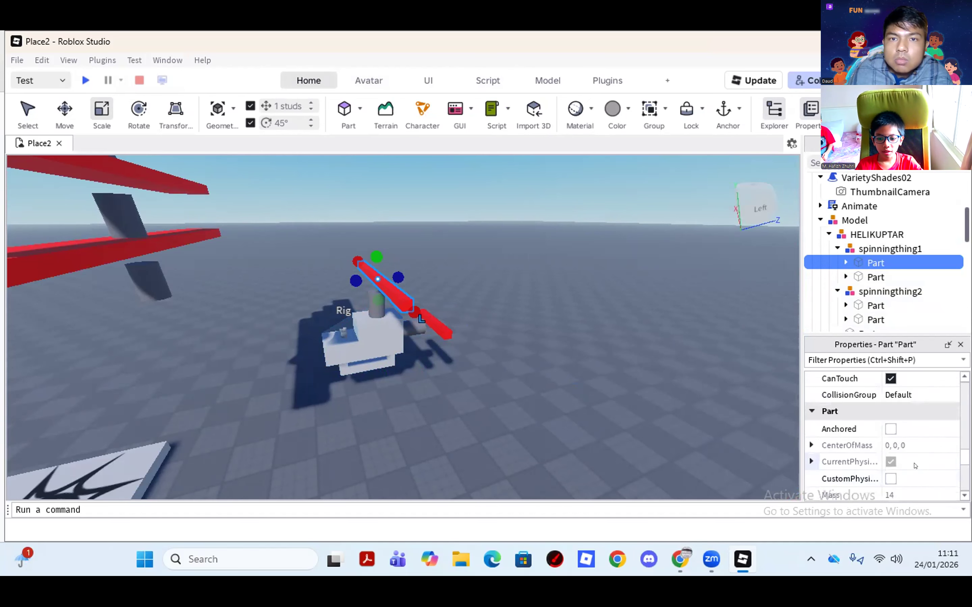
{"action": "scroll", "coordinate": [901, 436], "scroll_direction": "up", "scroll_amount": 3}
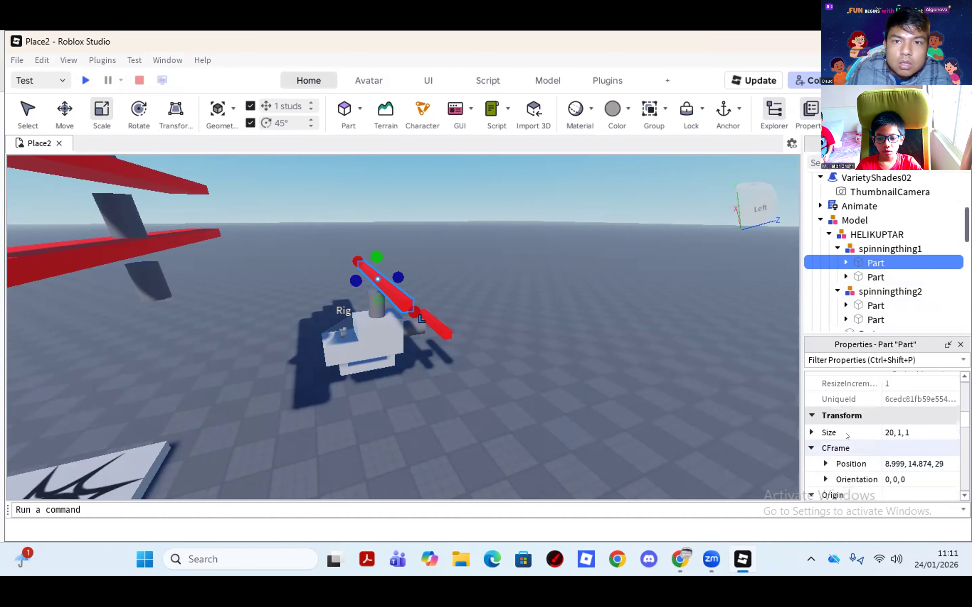
{"action": "scroll", "coordinate": [847, 437], "scroll_direction": "up", "scroll_amount": 3}
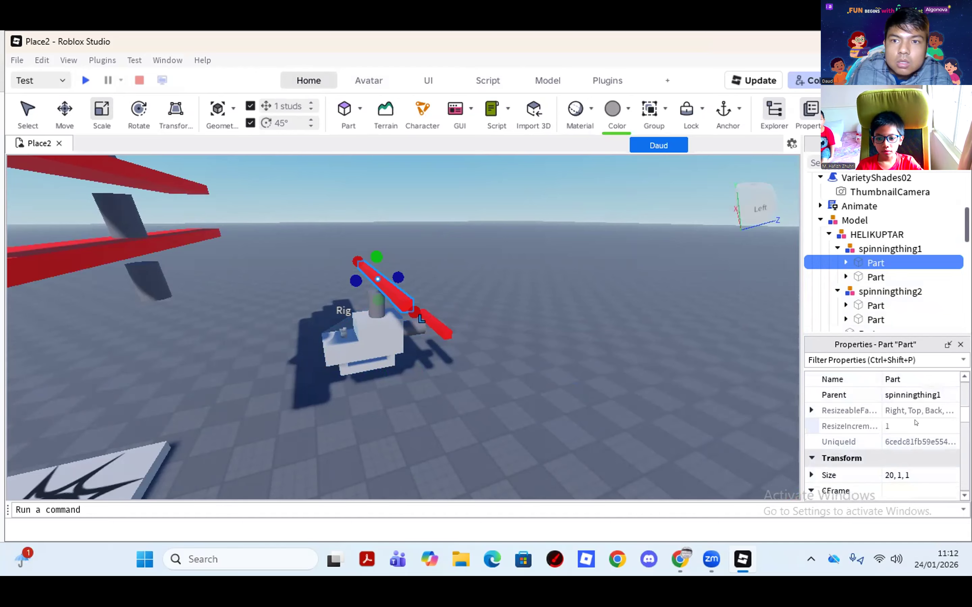
{"action": "scroll", "coordinate": [910, 440], "scroll_direction": "up", "scroll_amount": 3}
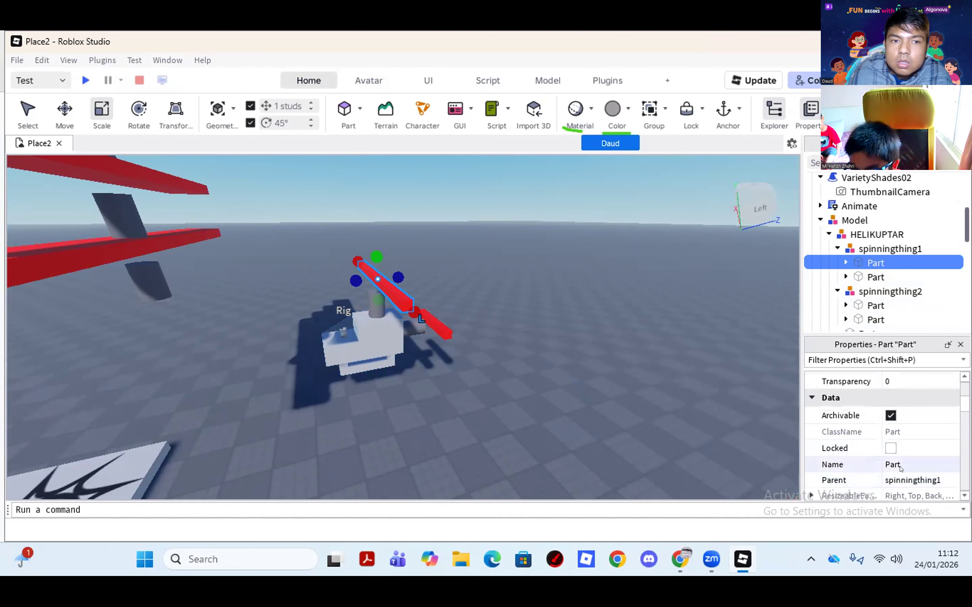
{"action": "scroll", "coordinate": [911, 455], "scroll_direction": "up", "scroll_amount": 2}
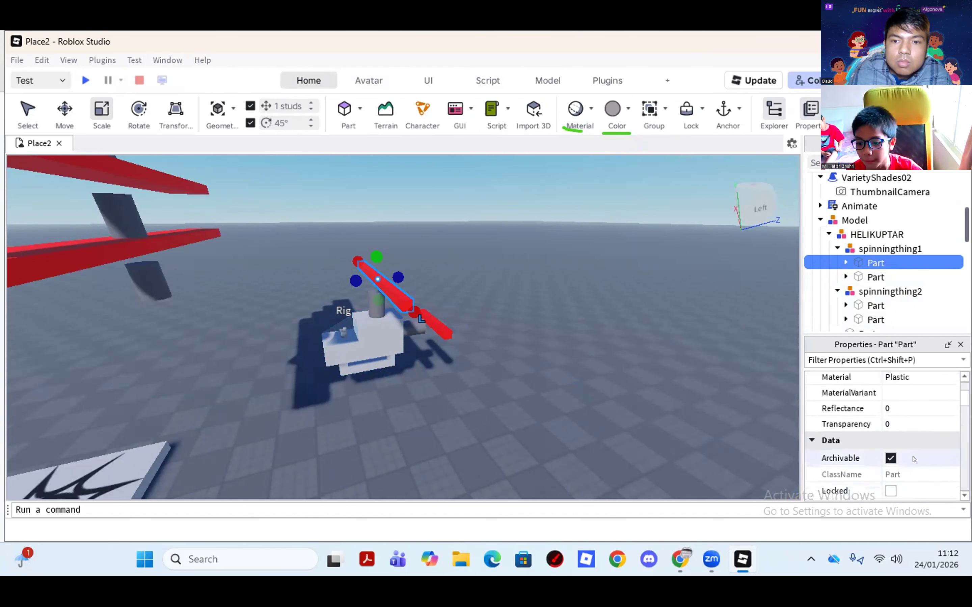
{"action": "scroll", "coordinate": [914, 466], "scroll_direction": "up", "scroll_amount": 2}
{"action": "scroll", "coordinate": [914, 466], "scroll_direction": "up", "scroll_amount": 1}
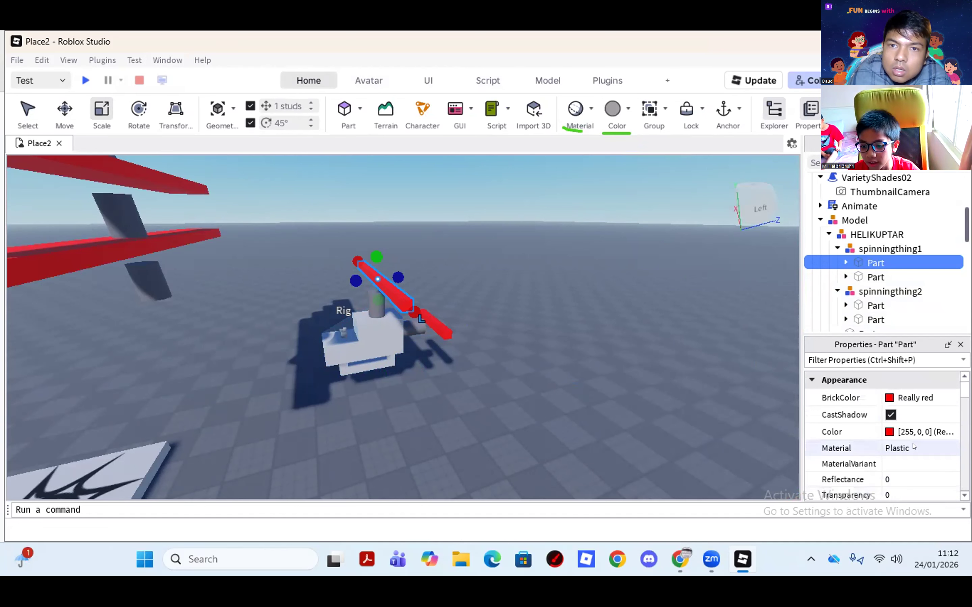
{"action": "scroll", "coordinate": [914, 466], "scroll_direction": "down", "scroll_amount": 4}
{"action": "right_click_drag", "start_coordinate": [547, 263], "coordinate": [548, 263]}
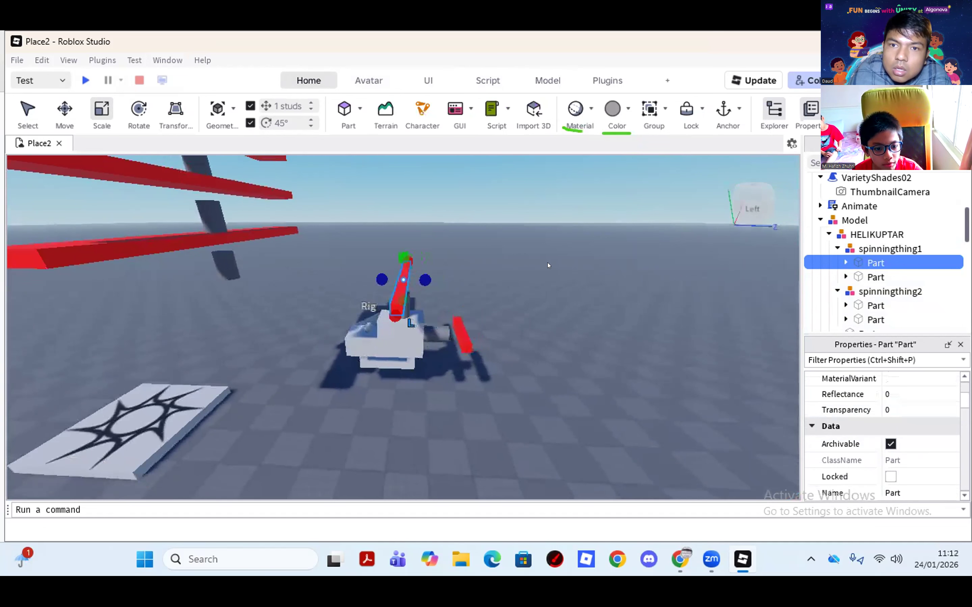
{"action": "scroll", "coordinate": [914, 457], "scroll_direction": "up", "scroll_amount": 2}
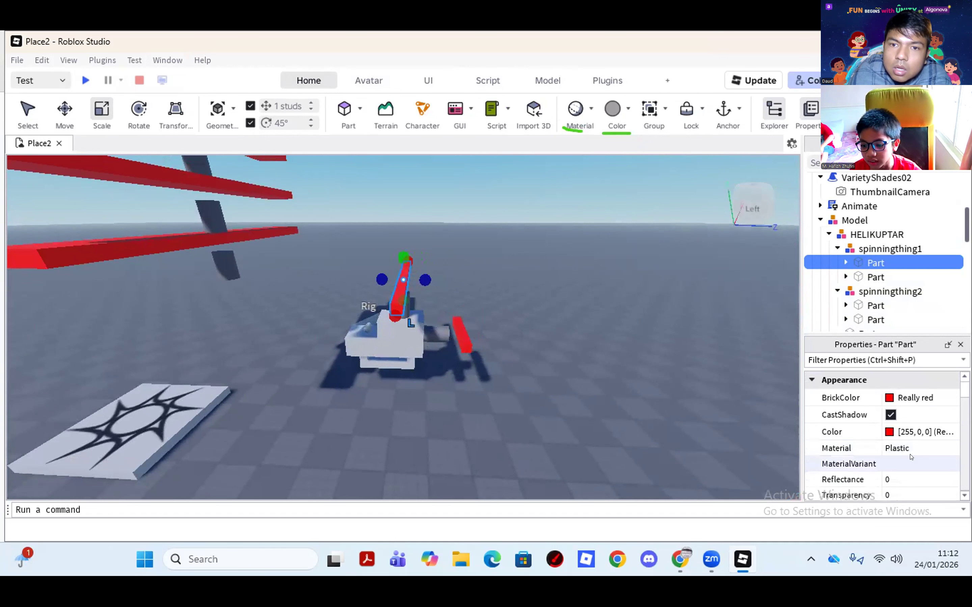
{"action": "scroll", "coordinate": [911, 457], "scroll_direction": "down", "scroll_amount": 5}
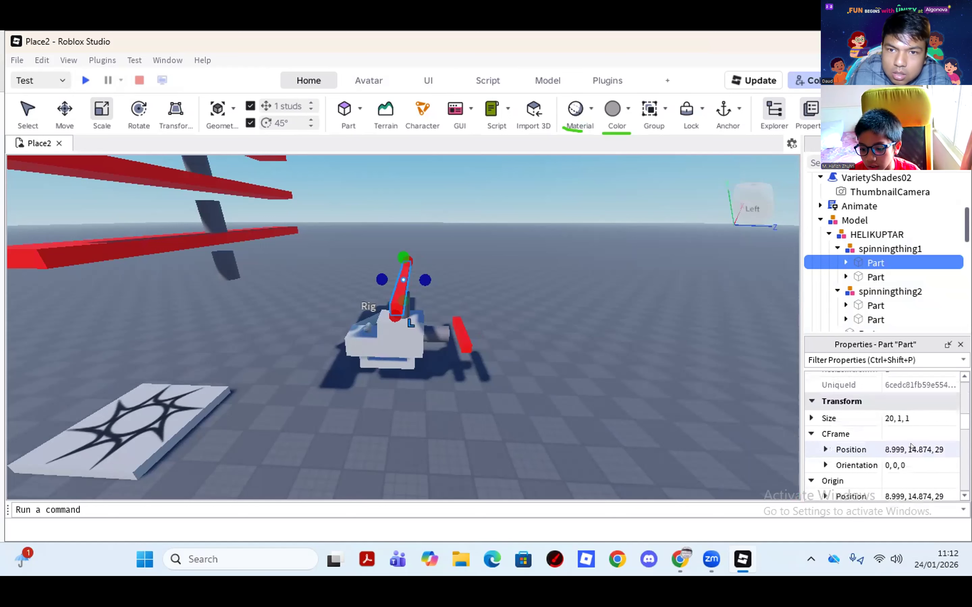
{"action": "scroll", "coordinate": [892, 435], "scroll_direction": "down", "scroll_amount": 2}
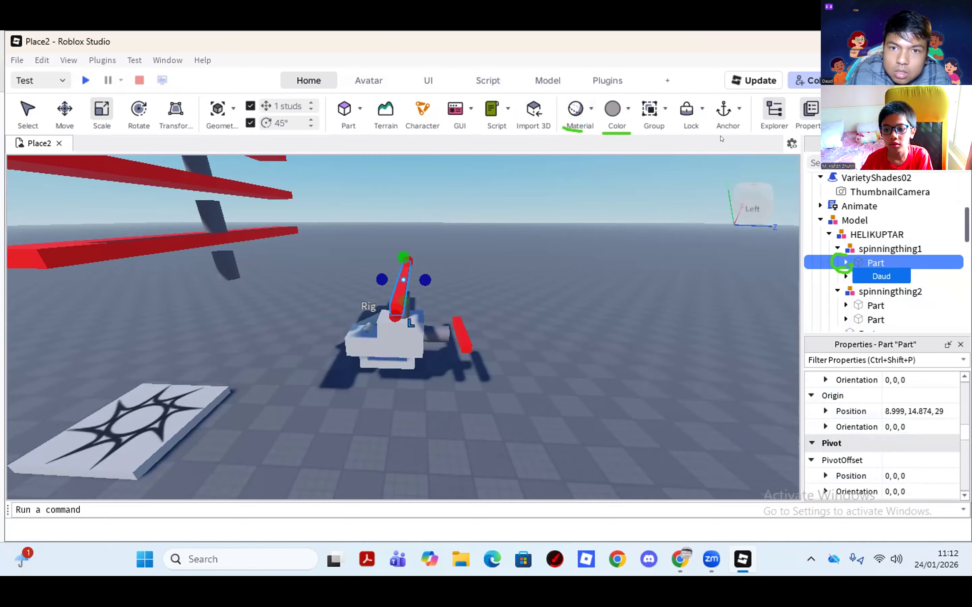
Find the hinge constraint inside the second part of spinningthing1 and set its AngularVelocity to 500
{"action": "left_click", "coordinate": [845, 263]}
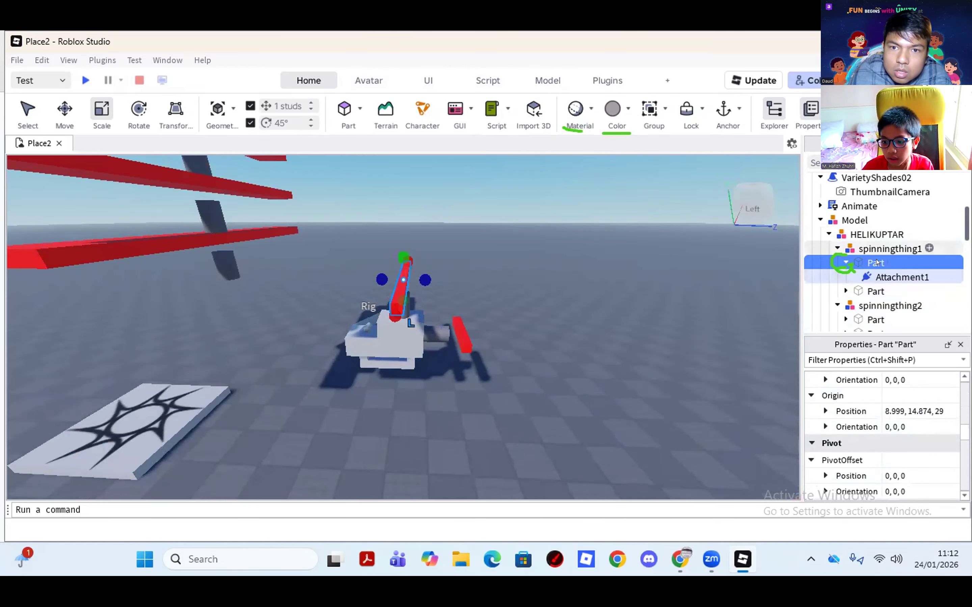
{"action": "left_click", "coordinate": [845, 262]}
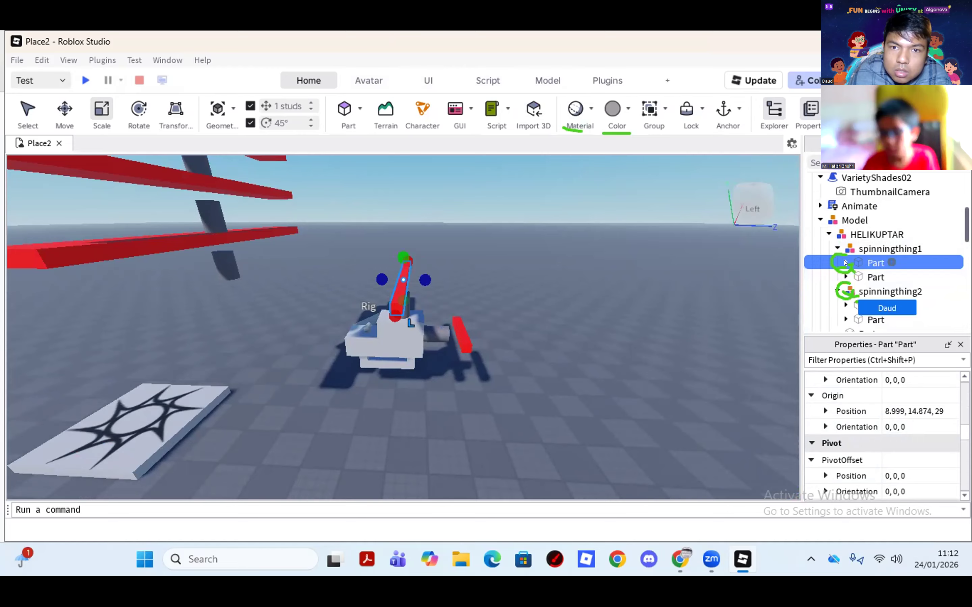
{"action": "left_click", "coordinate": [845, 277]}
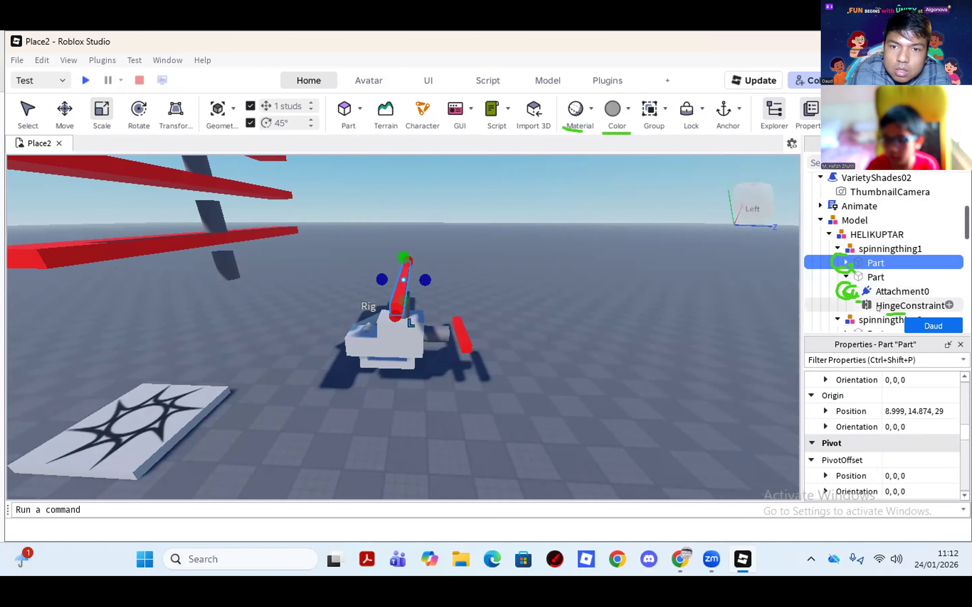
{"action": "left_click", "coordinate": [900, 306]}
{"action": "left_click", "coordinate": [888, 405]}
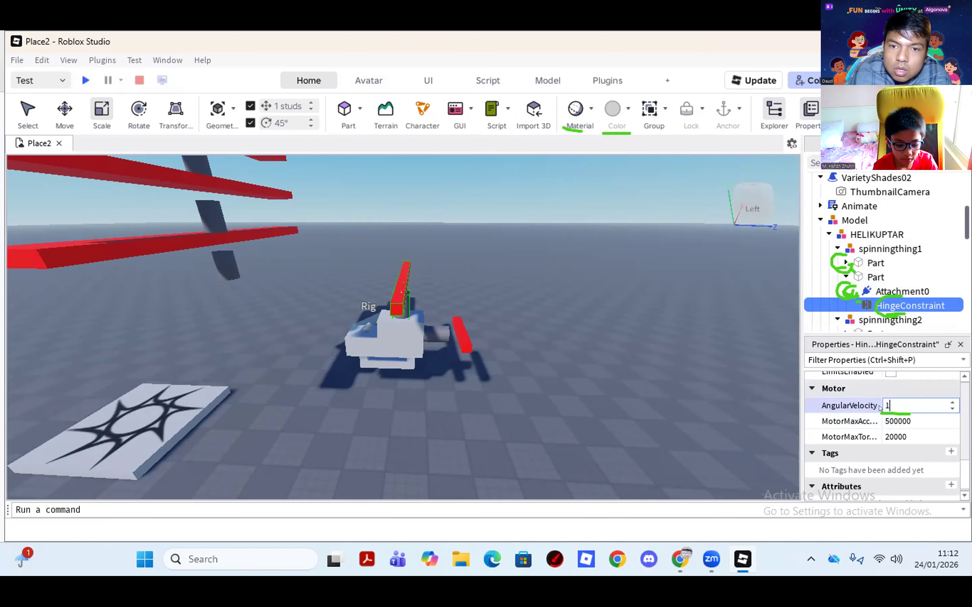
{"action": "key", "text": "BackSpace"}
{"action": "key", "text": "Return"}
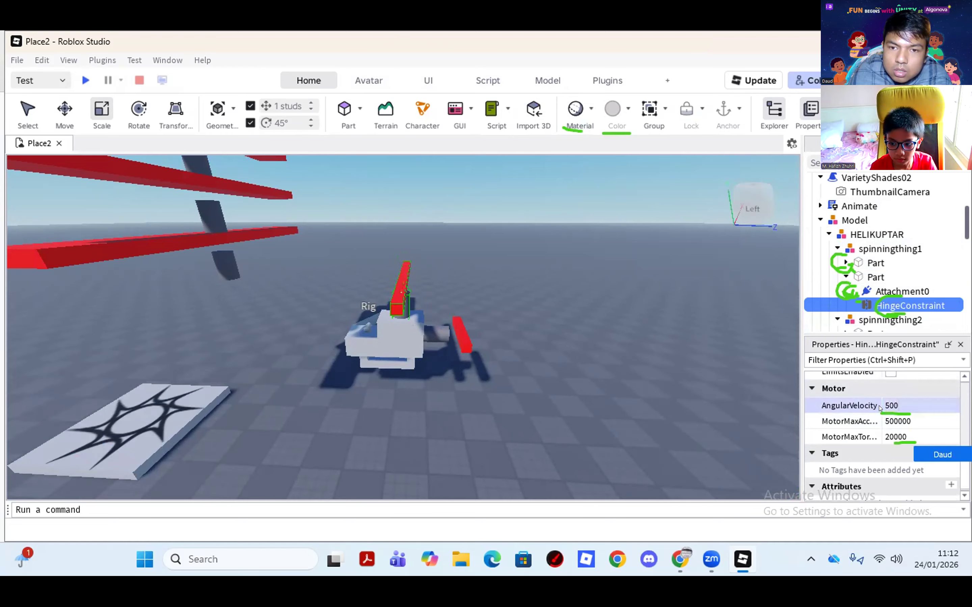
Set the motor's maximum torque on the spinningthing1 hinge constraint to 999999
{"action": "left_click", "coordinate": [895, 432]}
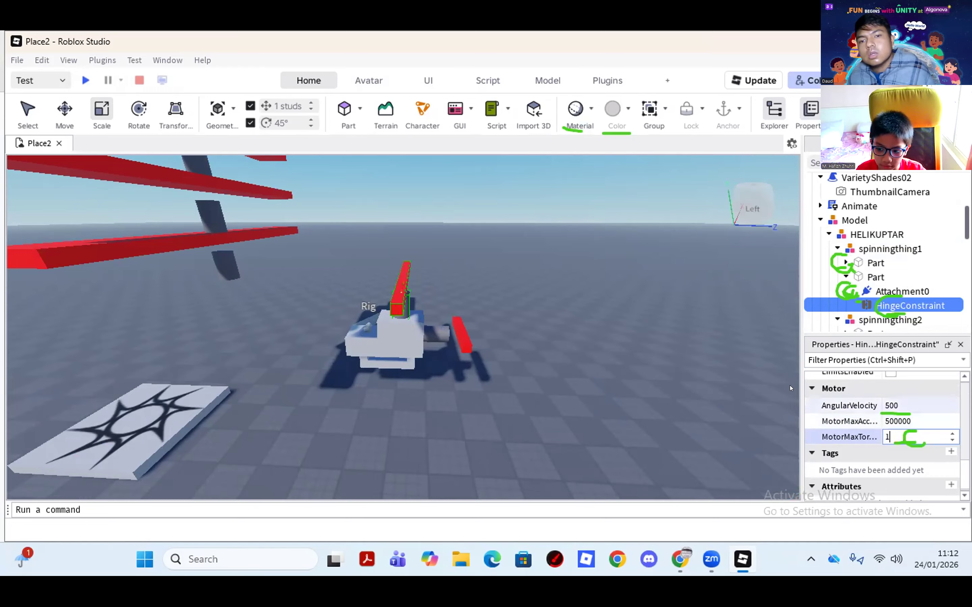
{"action": "left_click", "coordinate": [776, 356]}
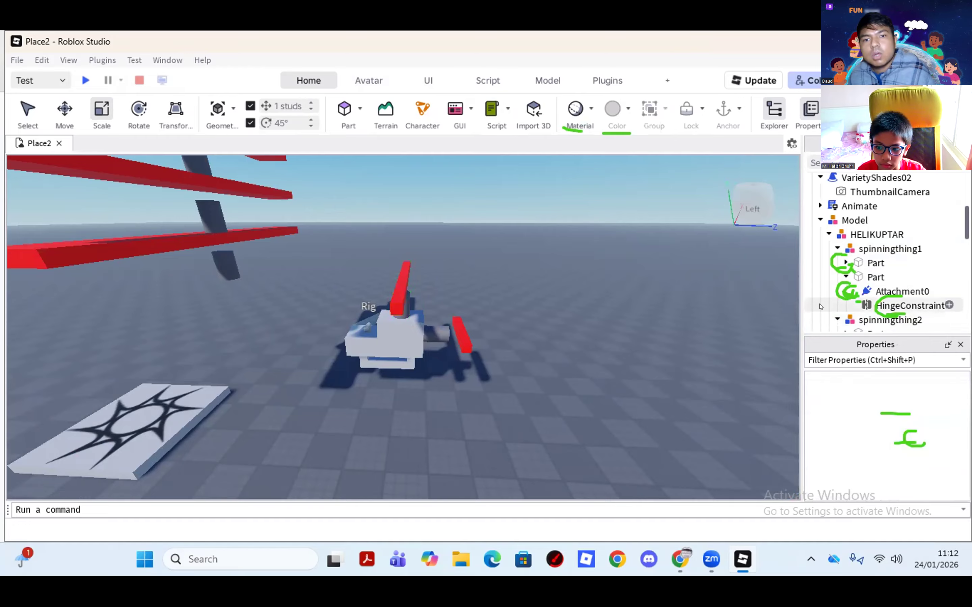
{"action": "left_click", "coordinate": [870, 307]}
{"action": "scroll", "coordinate": [883, 434], "scroll_direction": "down", "scroll_amount": 3}
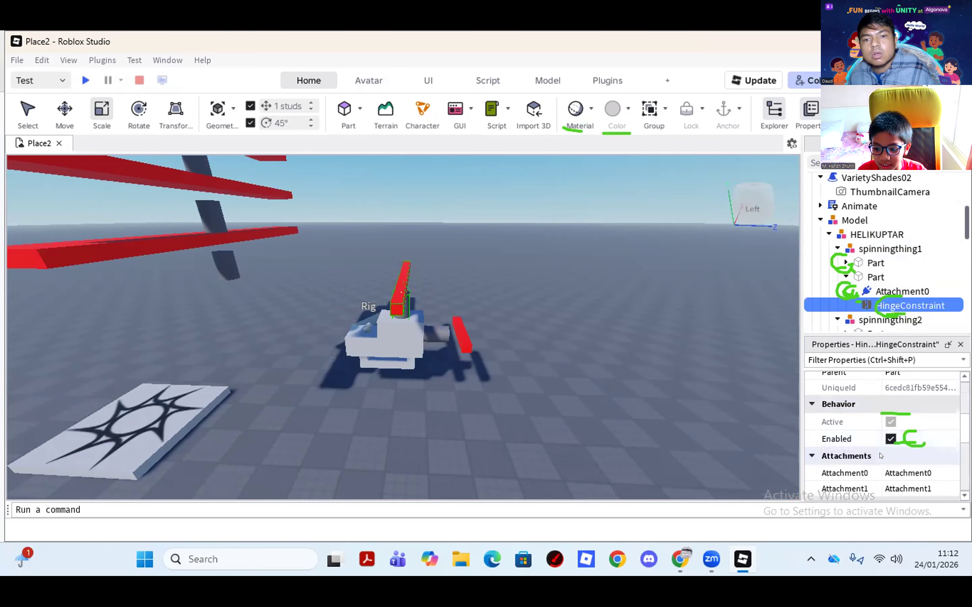
{"action": "scroll", "coordinate": [882, 434], "scroll_direction": "up", "scroll_amount": 3}
{"action": "scroll", "coordinate": [882, 433], "scroll_direction": "down", "scroll_amount": 5}
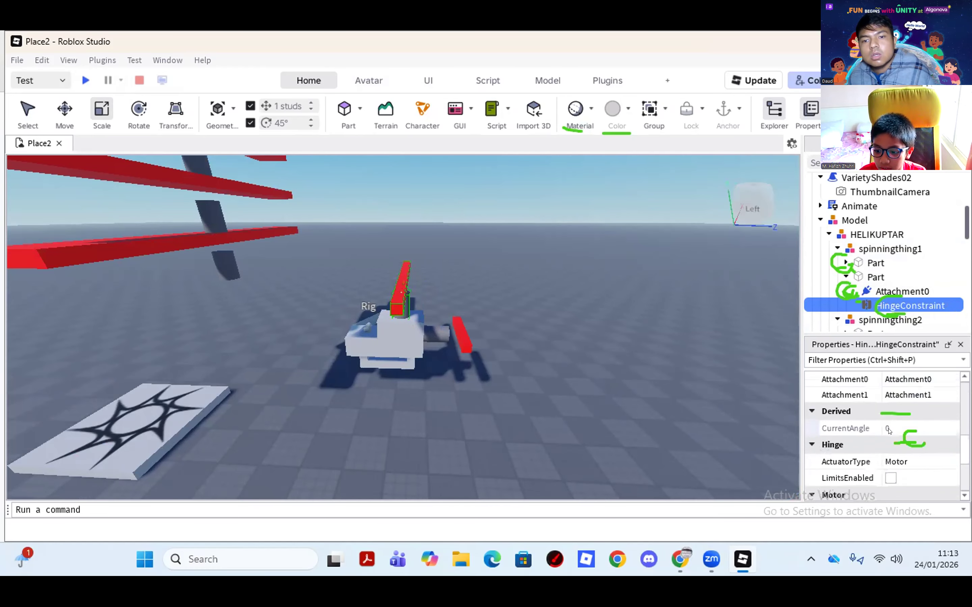
{"action": "scroll", "coordinate": [890, 434], "scroll_direction": "down", "scroll_amount": 3}
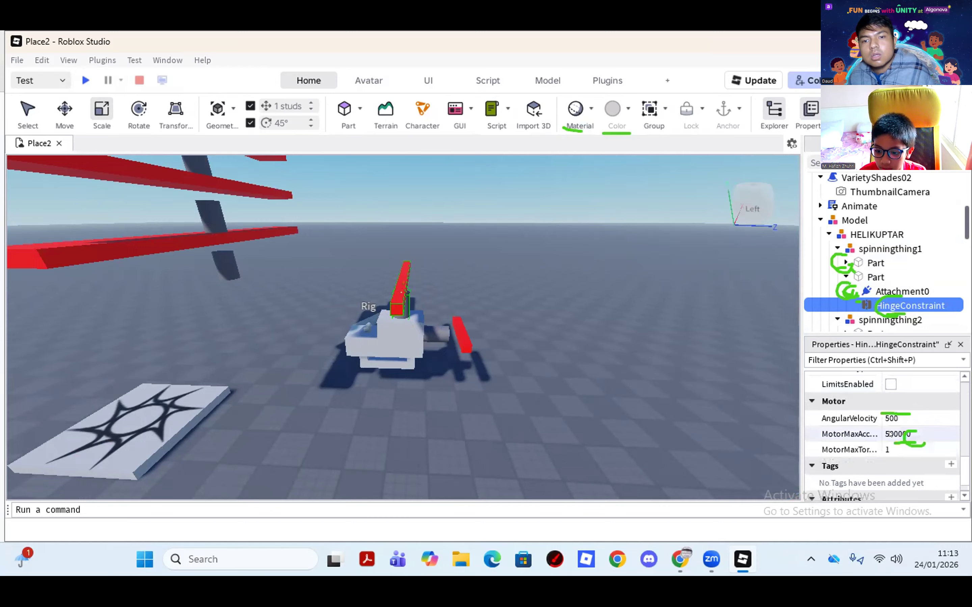
{"action": "left_click", "coordinate": [884, 449]}
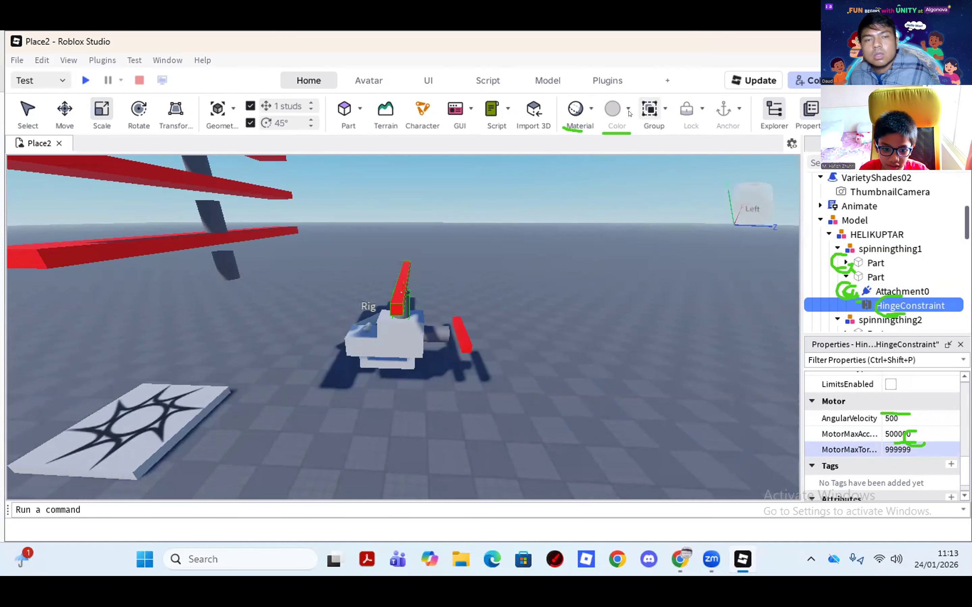
Start a playtest and view the helicopter to check how its main rotor spins
{"action": "scroll", "coordinate": [660, 261], "scroll_direction": "down", "scroll_amount": 3}
{"action": "scroll", "coordinate": [694, 284], "scroll_direction": "up", "scroll_amount": 3}
{"action": "right_click_drag", "start_coordinate": [694, 286], "coordinate": [694, 285]}
{"action": "scroll", "coordinate": [693, 285], "scroll_direction": "up", "scroll_amount": 2}
{"action": "scroll", "coordinate": [563, 329], "scroll_direction": "down", "scroll_amount": 2}
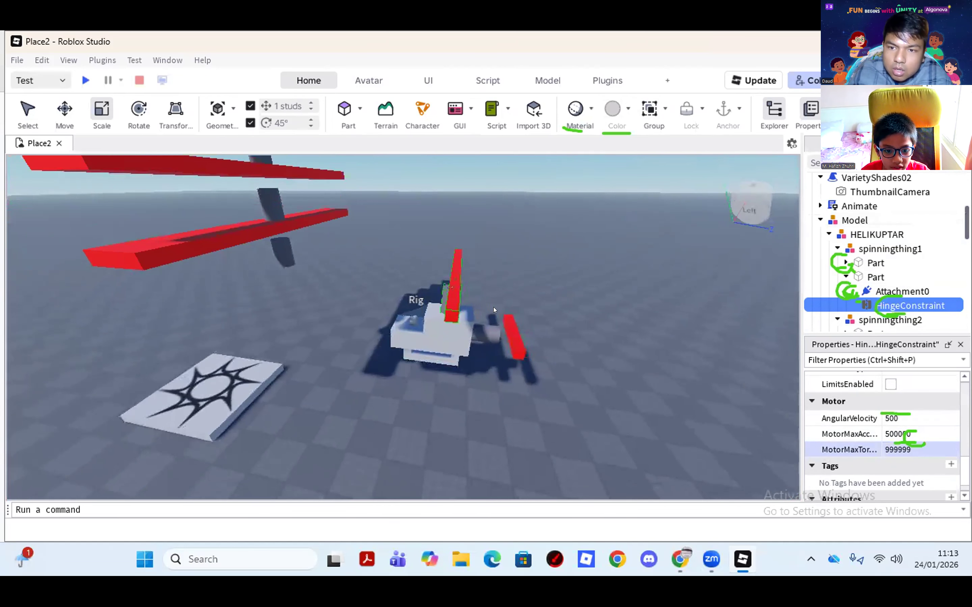
{"action": "left_click", "coordinate": [85, 80]}
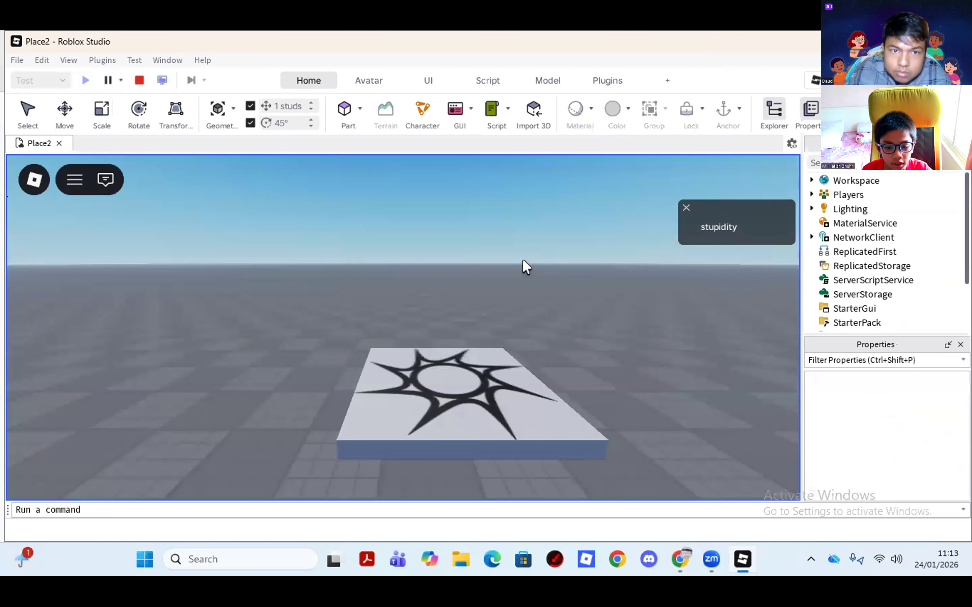
{"action": "right_click_drag", "start_coordinate": [555, 255], "coordinate": [555, 255]}
{"action": "key", "text": "w"}
{"action": "scroll", "coordinate": [555, 254], "scroll_direction": "down", "scroll_amount": 3}
{"action": "scroll", "coordinate": [555, 254], "scroll_direction": "down", "scroll_amount": 2}
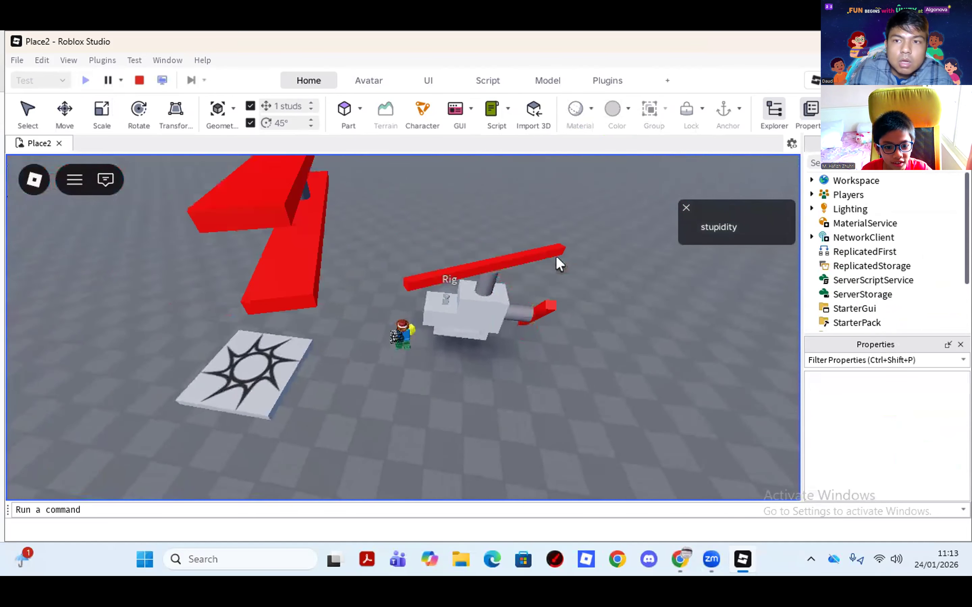
Move the character around the helicopter to test contact with its rotor, view the scene from afar, and end the playtest
{"action": "key", "text": "s"}
{"action": "key", "text": "d"}
{"action": "key", "text": "w"}
{"action": "right_click_drag", "start_coordinate": [573, 263], "coordinate": [553, 260]}
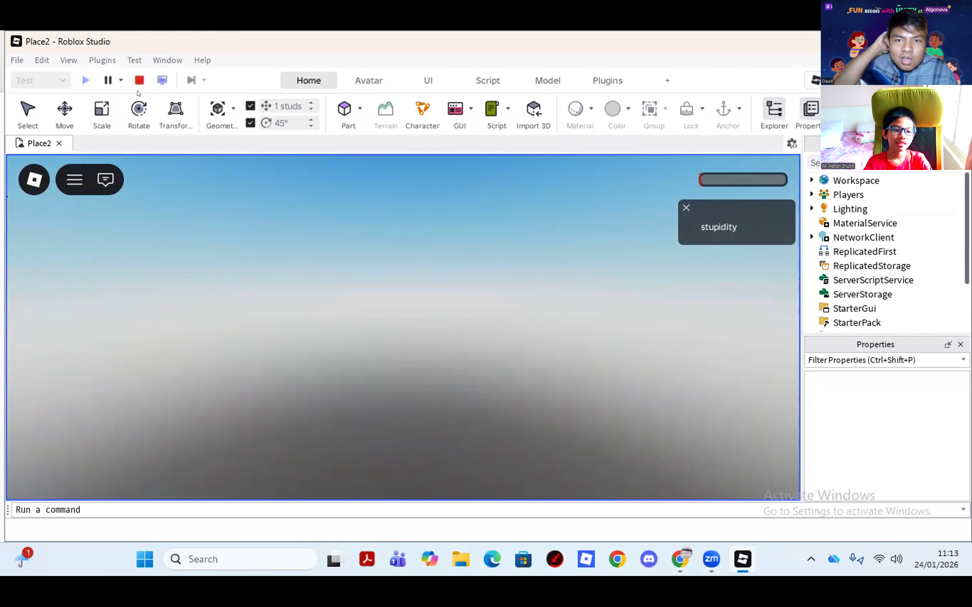
{"action": "scroll", "coordinate": [881, 259], "scroll_direction": "down", "scroll_amount": 3}
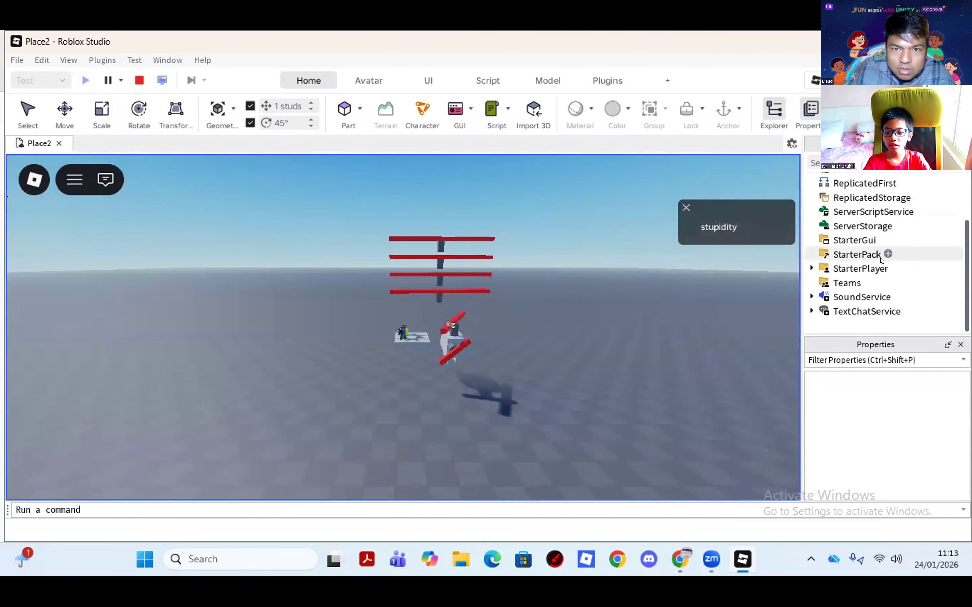
{"action": "scroll", "coordinate": [881, 259], "scroll_direction": "up", "scroll_amount": 3}
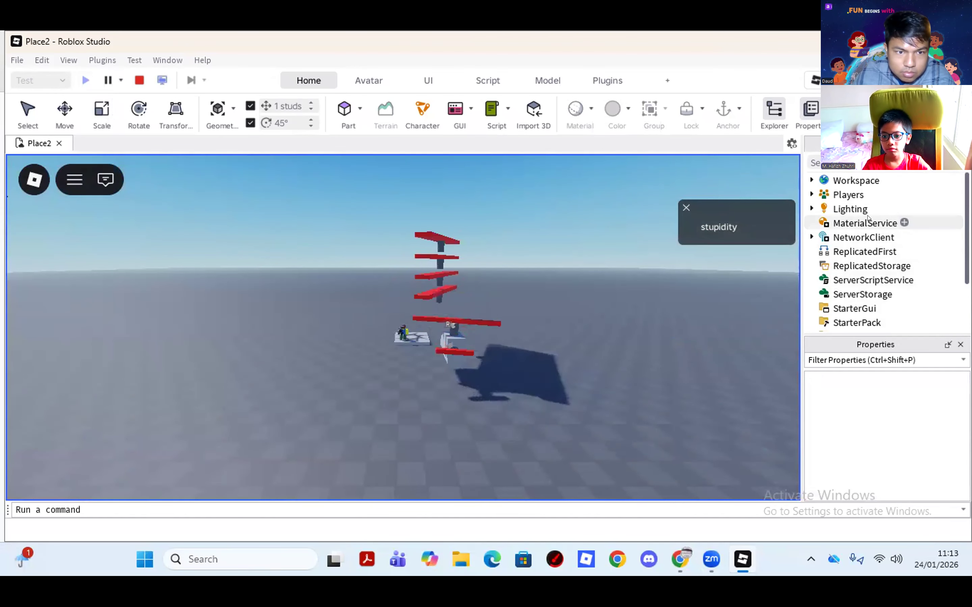
{"action": "scroll", "coordinate": [867, 221], "scroll_direction": "down", "scroll_amount": 3}
{"action": "left_click", "coordinate": [139, 80]}
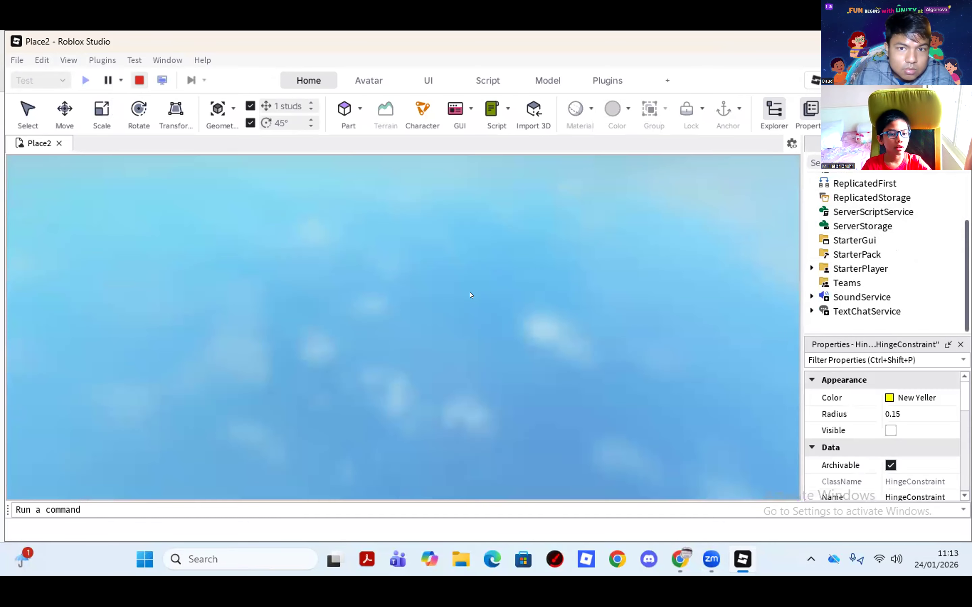
Try a maximum motor torque of 1 on the spinningthing1 hinge constraint and playtest the helicopter with it
{"action": "scroll", "coordinate": [858, 400], "scroll_direction": "down", "scroll_amount": 6}
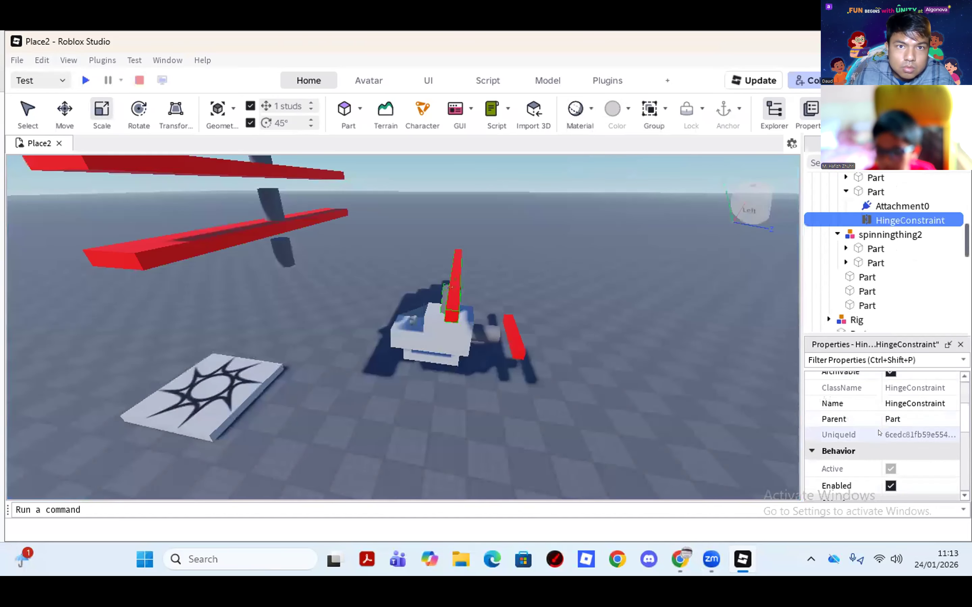
{"action": "scroll", "coordinate": [889, 446], "scroll_direction": "down", "scroll_amount": 3}
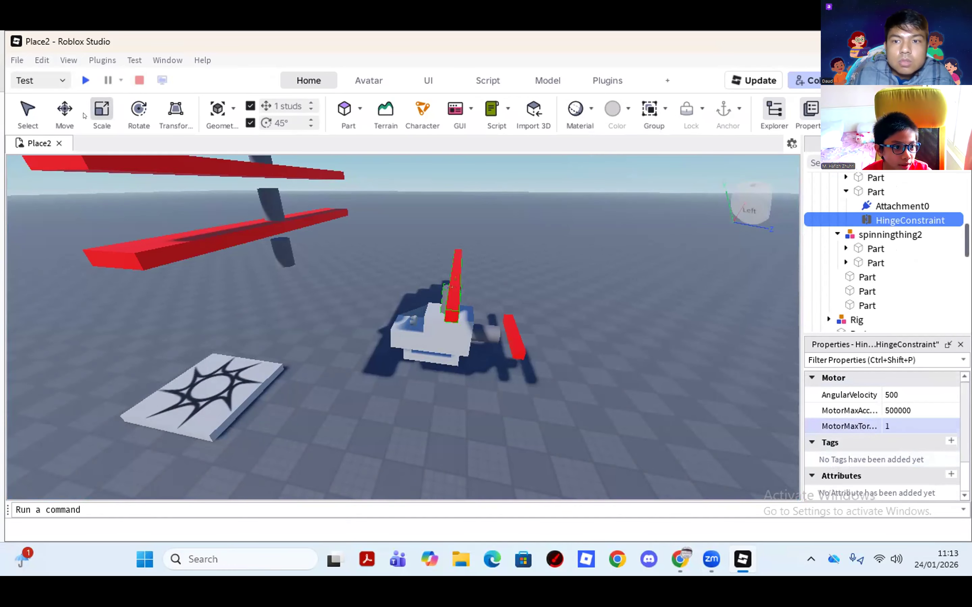
{"action": "left_click", "coordinate": [85, 80]}
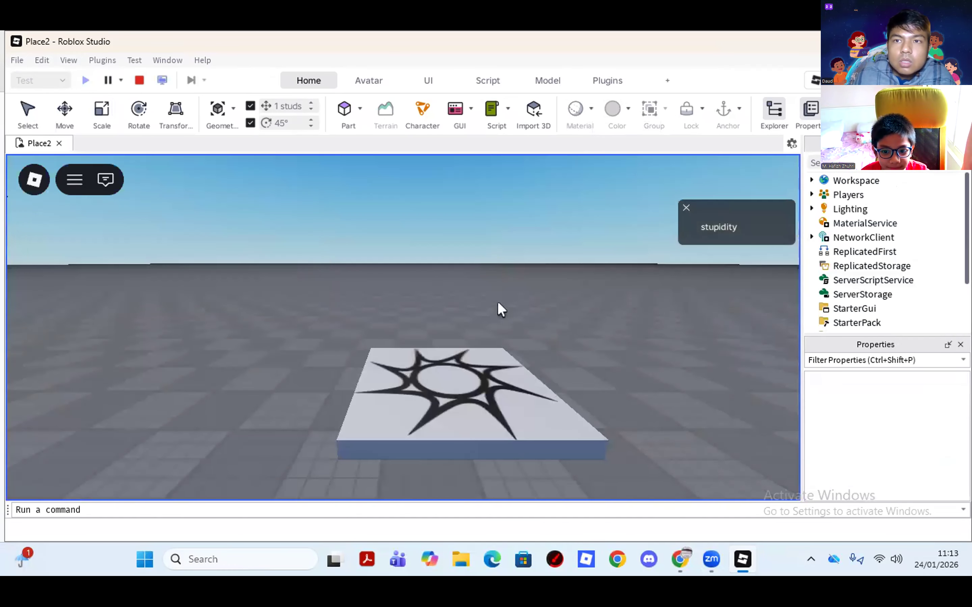
{"action": "key", "text": "w"}
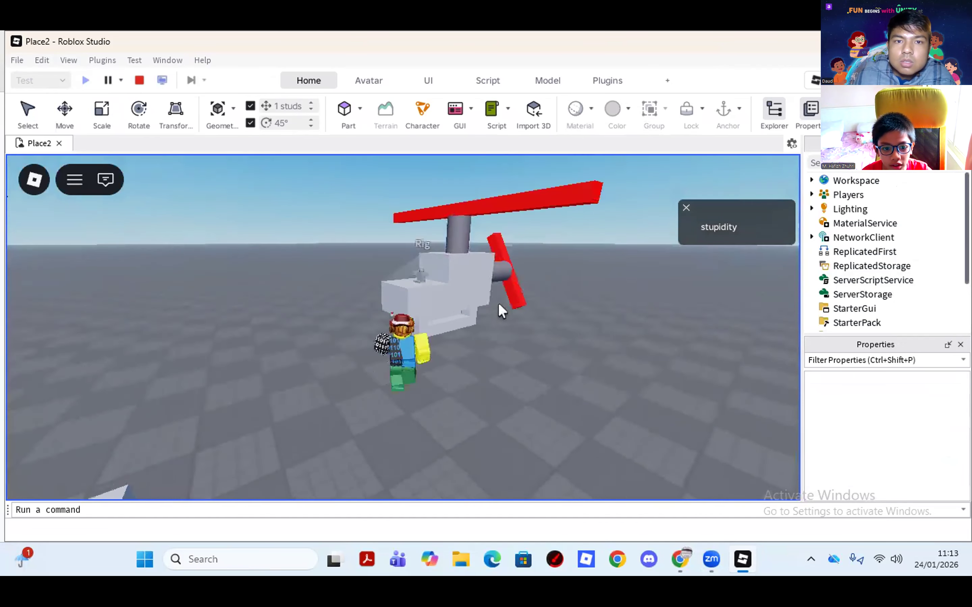
{"action": "key", "text": "space"}
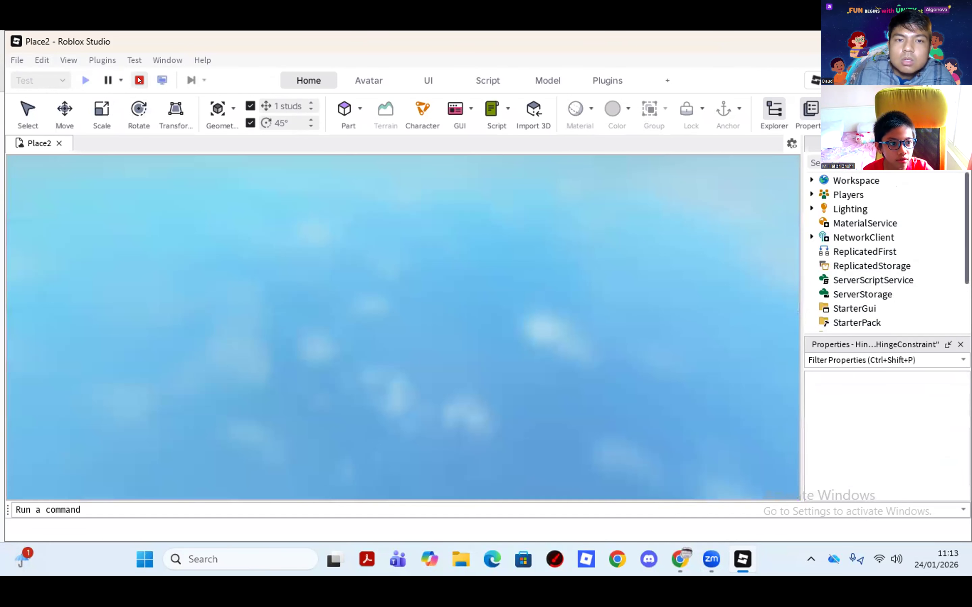
{"action": "key", "text": "shift+F5"}
Set the maximum motor torque to 999999 on the hinge constraints of both spinningthing1 and spinningthing2
{"action": "scroll", "coordinate": [890, 447], "scroll_direction": "down", "scroll_amount": 10}
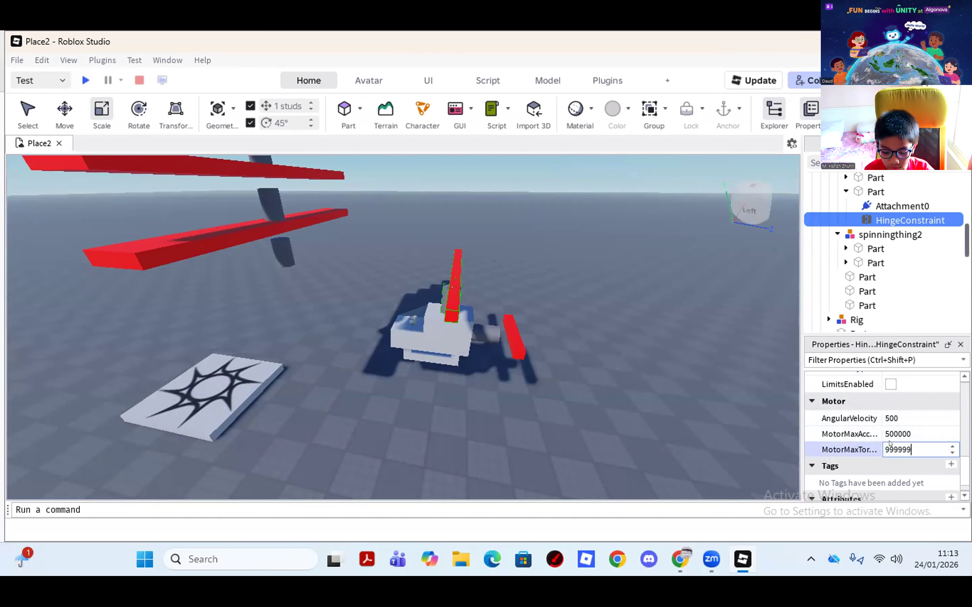
{"action": "right_click_drag", "start_coordinate": [676, 326], "coordinate": [569, 297]}
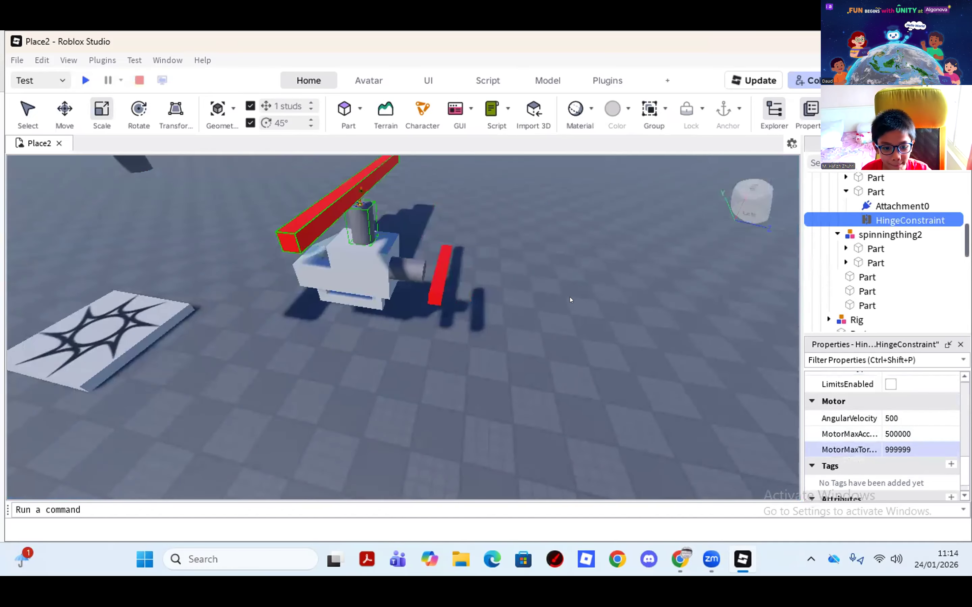
{"action": "left_click", "coordinate": [423, 268]}
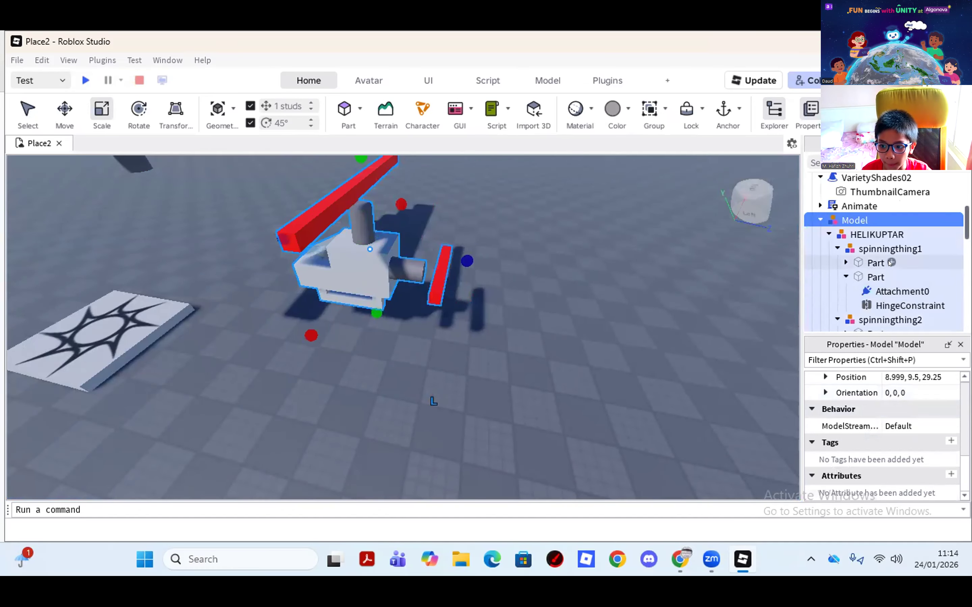
{"action": "scroll", "coordinate": [884, 281], "scroll_direction": "down", "scroll_amount": 1}
{"action": "left_click", "coordinate": [878, 308]}
{"action": "scroll", "coordinate": [887, 401], "scroll_direction": "down", "scroll_amount": 3}
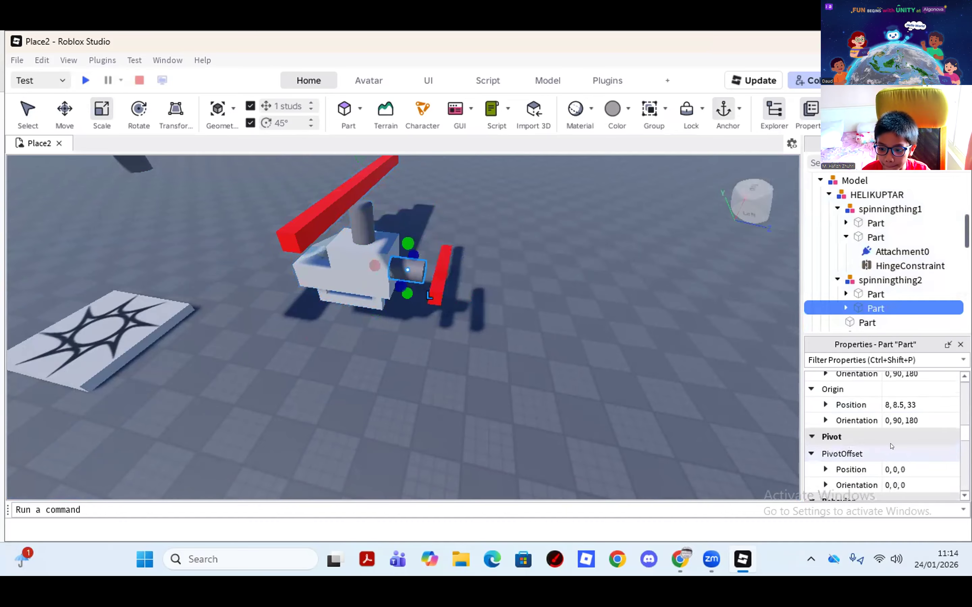
{"action": "scroll", "coordinate": [858, 311], "scroll_direction": "down", "scroll_amount": 1}
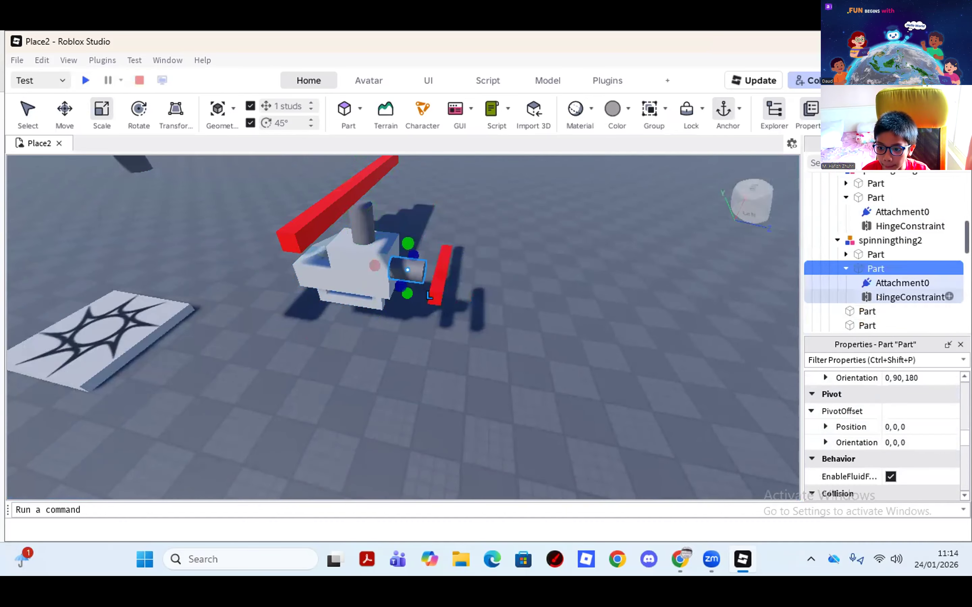
{"action": "left_click", "coordinate": [910, 297]}
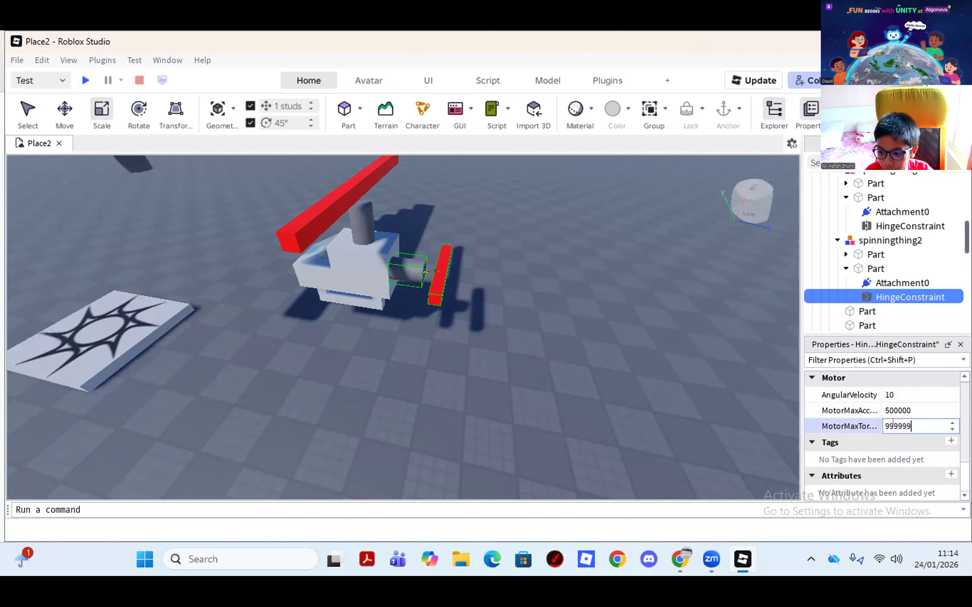
{"action": "left_click", "coordinate": [885, 395]}
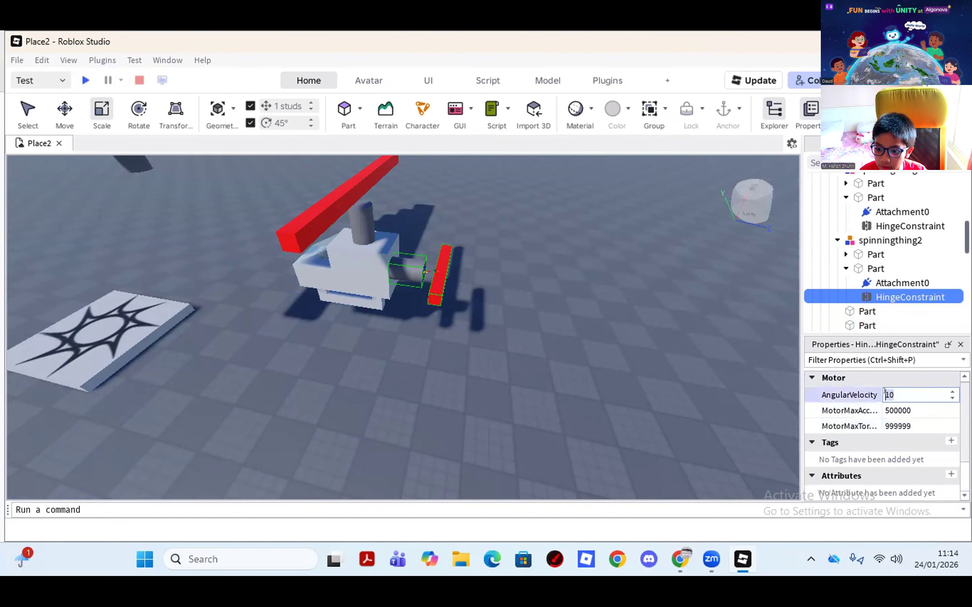
Playtest the place, walk behind the helicopter to check the tail rotor's spin, and end the playtest
{"action": "left_click", "coordinate": [86, 77]}
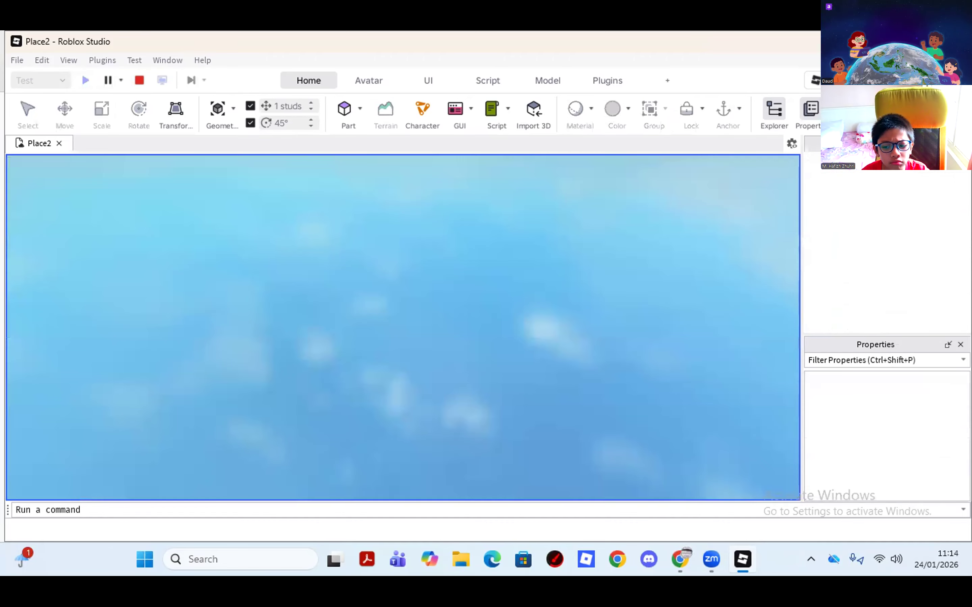
{"action": "key", "text": "a"}
{"action": "key", "text": "d"}
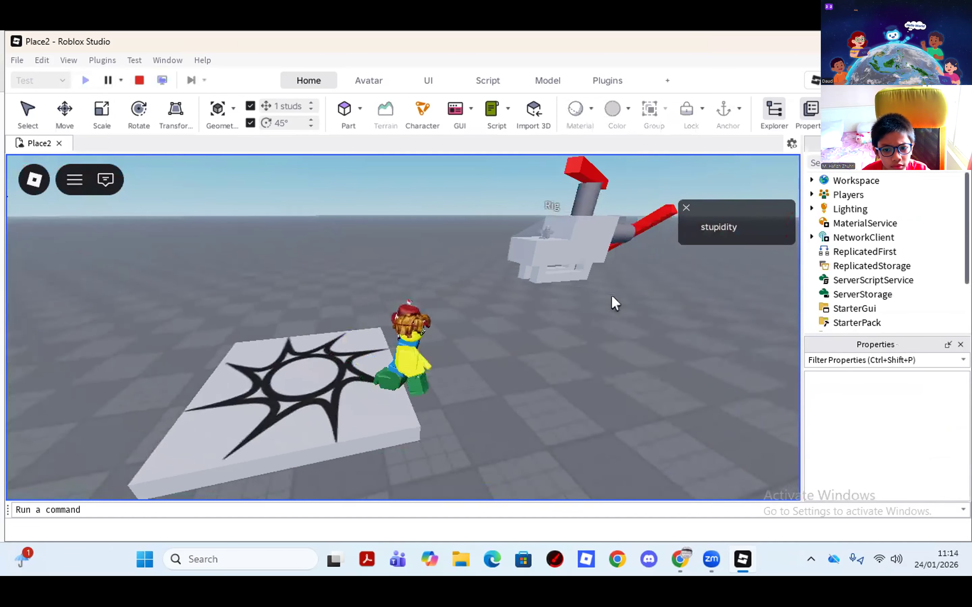
{"action": "key", "text": "d"}
{"action": "right_click_drag", "start_coordinate": [610, 294], "coordinate": [610, 294]}
{"action": "key", "text": "w"}
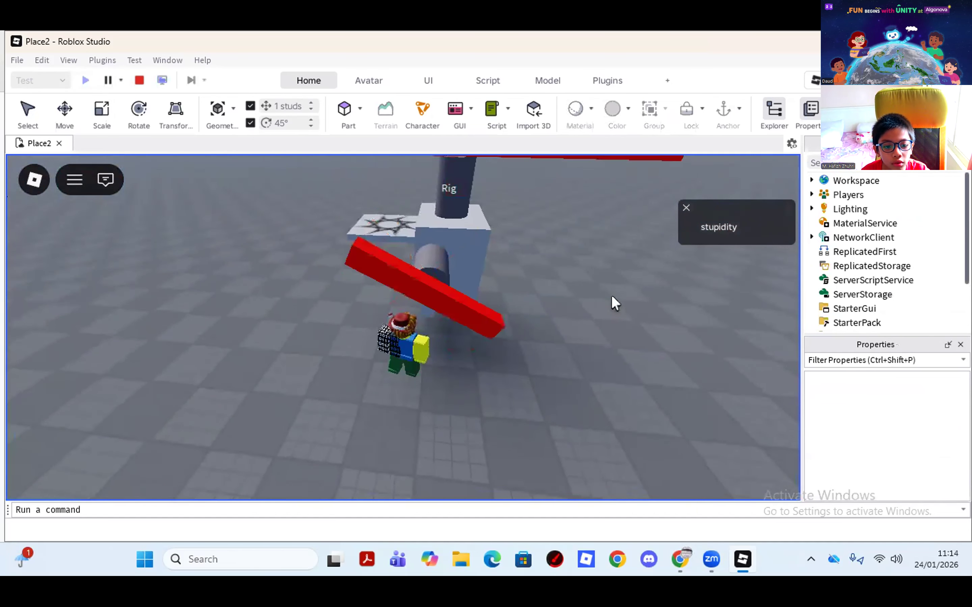
{"action": "key", "text": "s"}
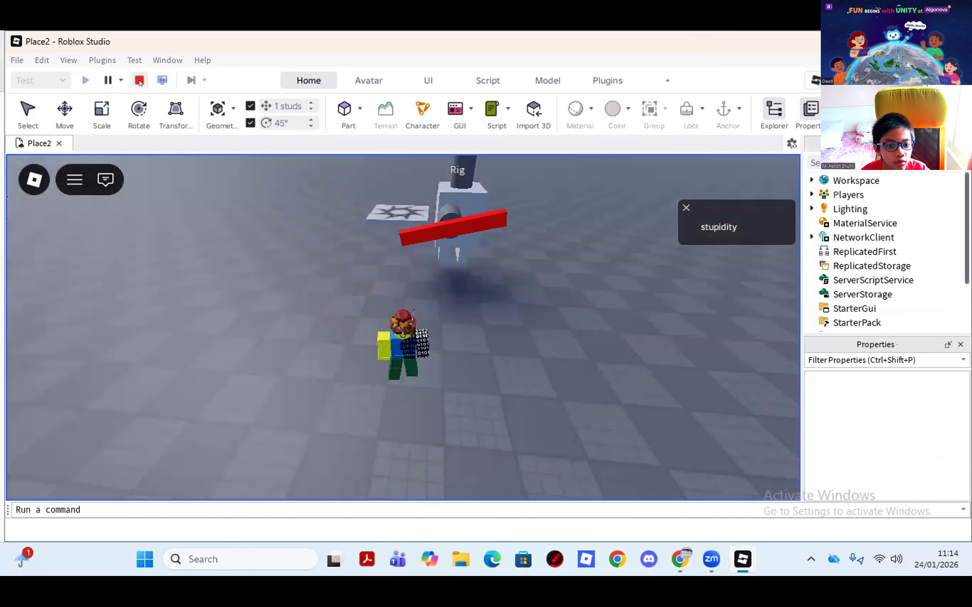
{"action": "left_click", "coordinate": [139, 80]}
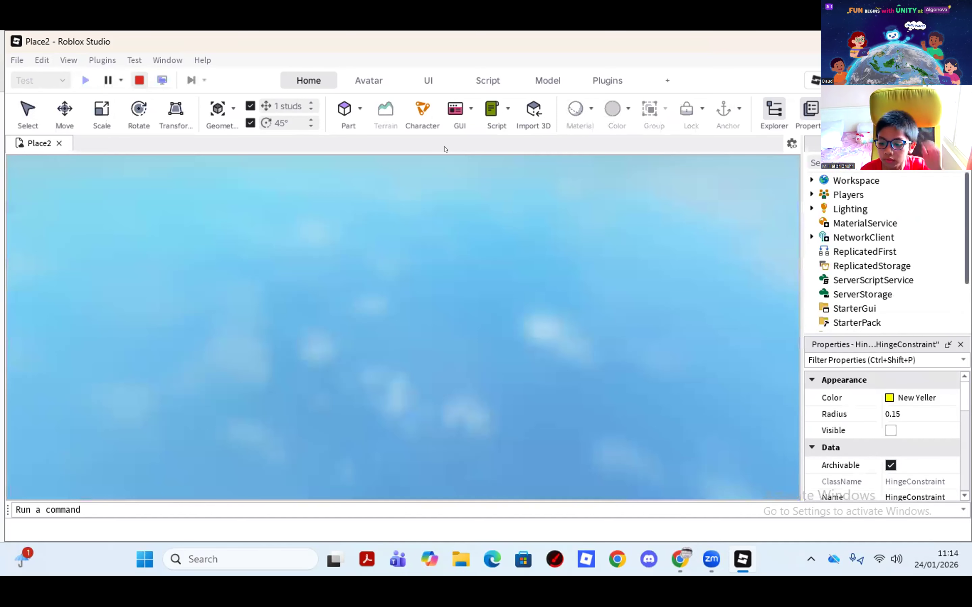
Set the AngularVelocity of the spinningthing2 hinge constraint to 100
{"action": "scroll", "coordinate": [844, 433], "scroll_direction": "down", "scroll_amount": 5}
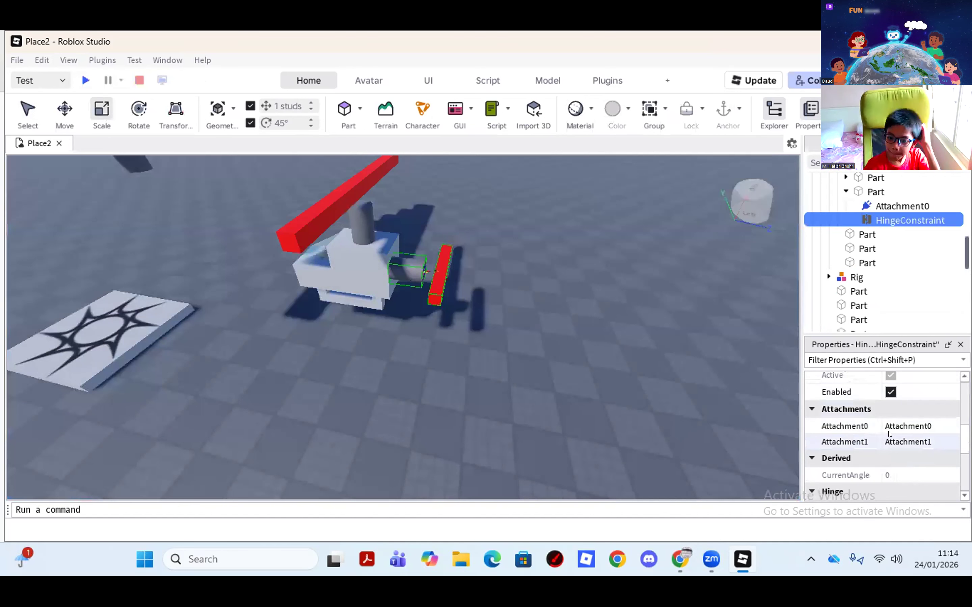
{"action": "scroll", "coordinate": [891, 446], "scroll_direction": "down", "scroll_amount": 3}
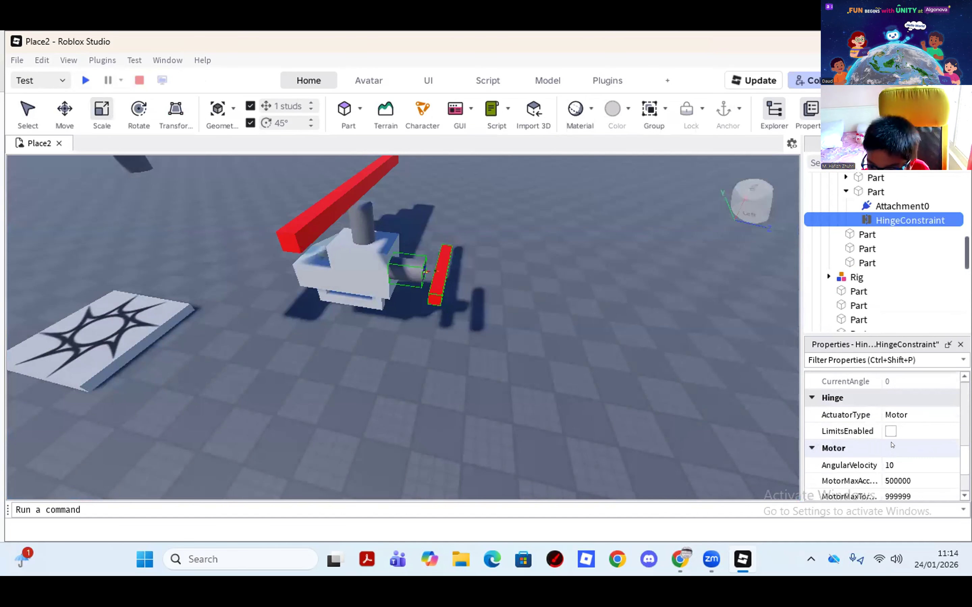
{"action": "scroll", "coordinate": [896, 438], "scroll_direction": "down", "scroll_amount": 2}
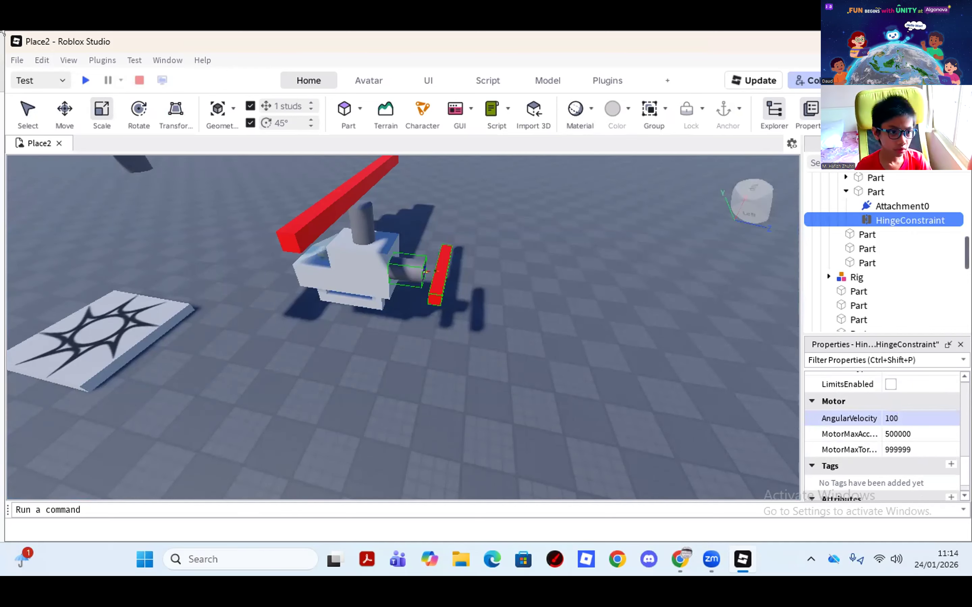
Playtest the helicopter to check the tail rotor at its new speed, then stop the test
{"action": "left_click", "coordinate": [84, 80]}
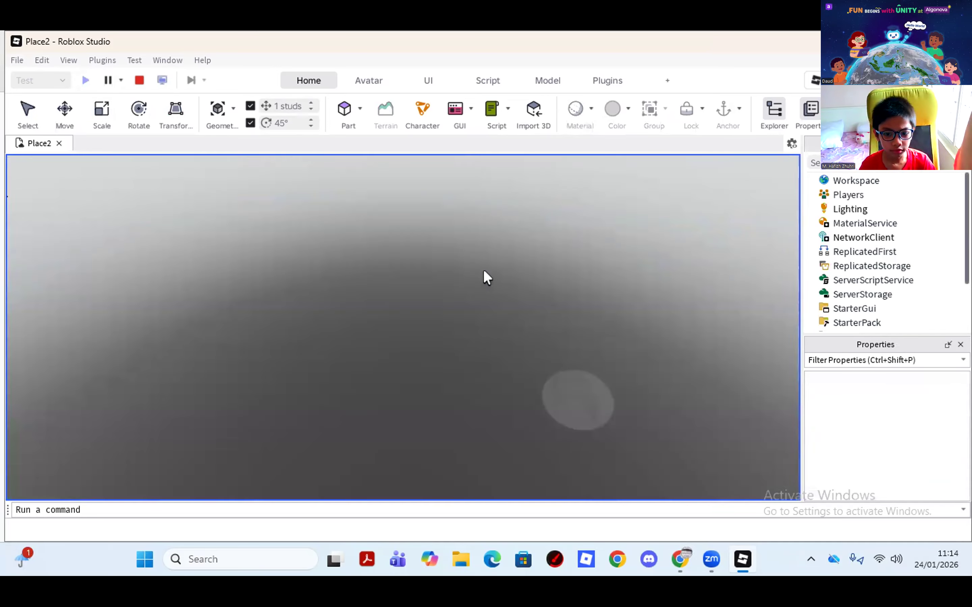
{"action": "scroll", "coordinate": [507, 282], "scroll_direction": "down", "scroll_amount": 5}
{"action": "key", "text": "d"}
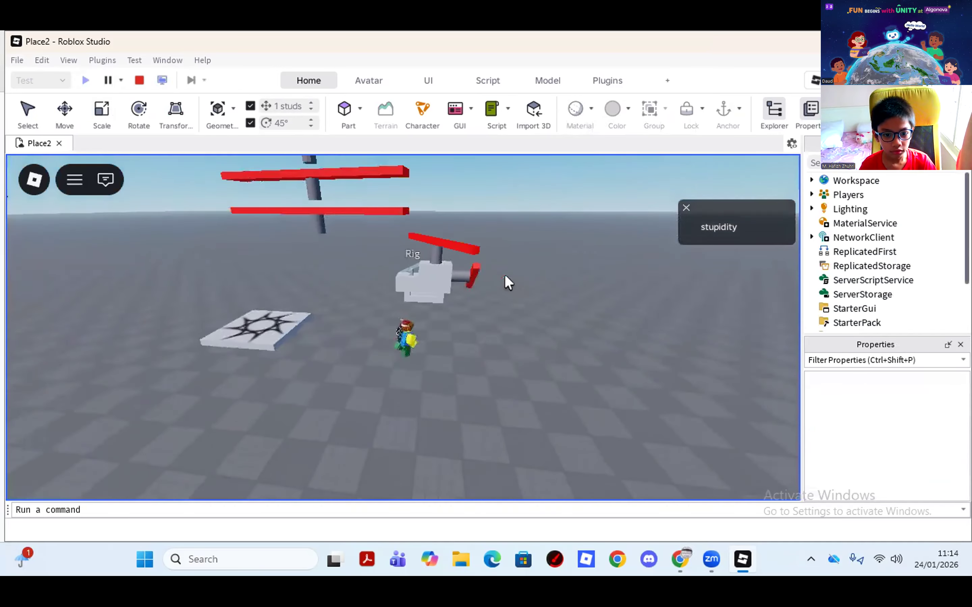
{"action": "right_click_drag", "start_coordinate": [508, 282], "coordinate": [495, 258]}
{"action": "left_click", "coordinate": [140, 80]}
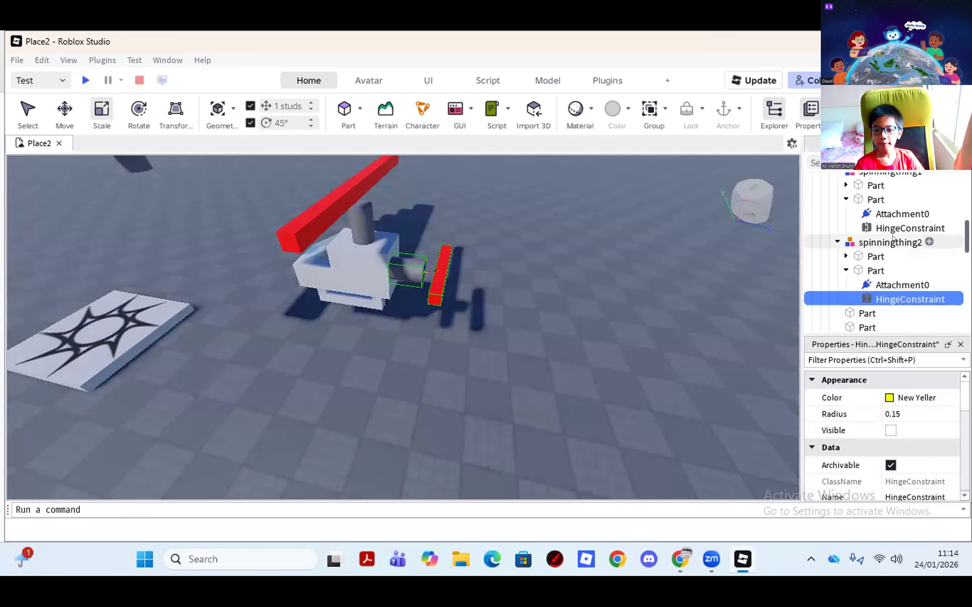
Set the AngularVelocity of the spinningthing1 hinge constraint to 100
{"action": "left_click", "coordinate": [900, 228]}
{"action": "scroll", "coordinate": [900, 445], "scroll_direction": "down", "scroll_amount": 8}
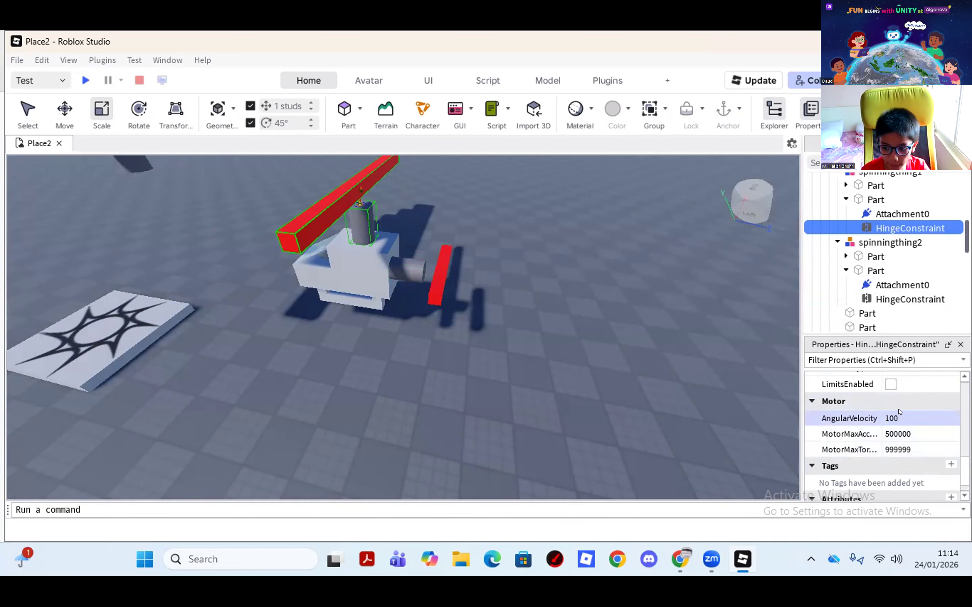
Playtest the place, get onto the helicopter to check the main rotor at its new speed, and stop the test
{"action": "left_click", "coordinate": [85, 80]}
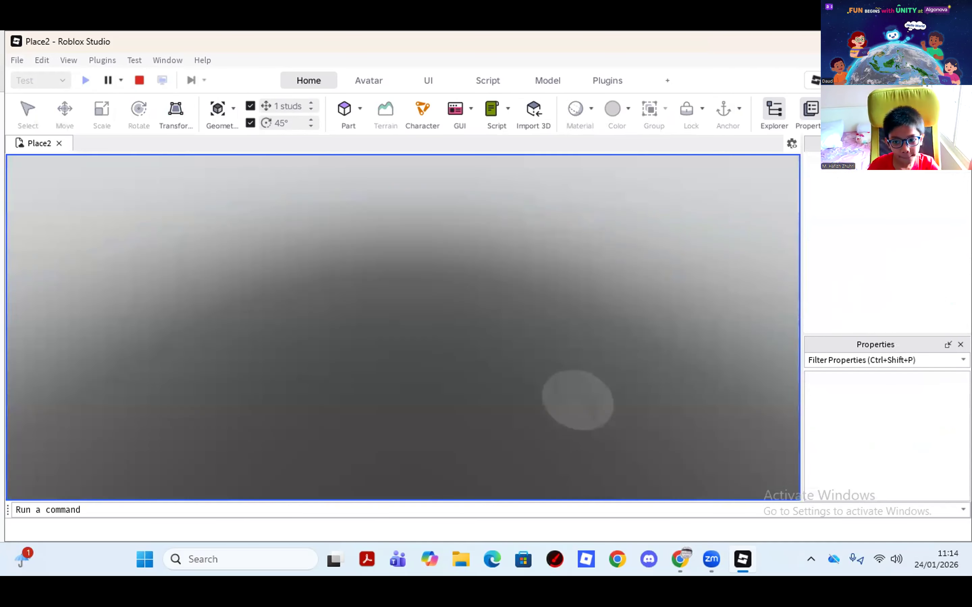
{"action": "key", "text": "w"}
{"action": "scroll", "coordinate": [472, 250], "scroll_direction": "down", "scroll_amount": 5}
{"action": "right_click_drag", "start_coordinate": [472, 250], "coordinate": [472, 256]}
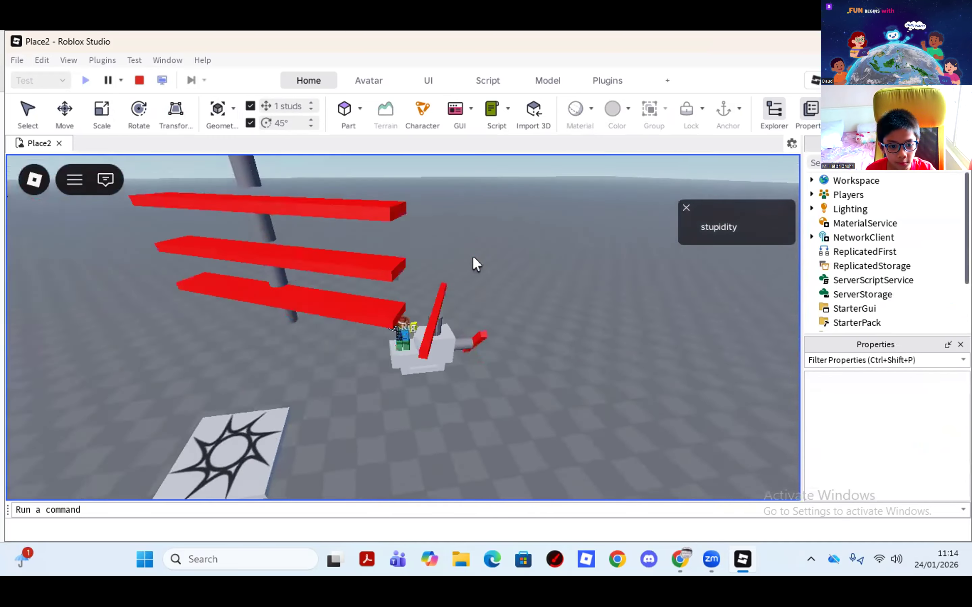
{"action": "key", "text": "shift"}
{"action": "scroll", "coordinate": [403, 328], "scroll_direction": "up", "scroll_amount": 5}
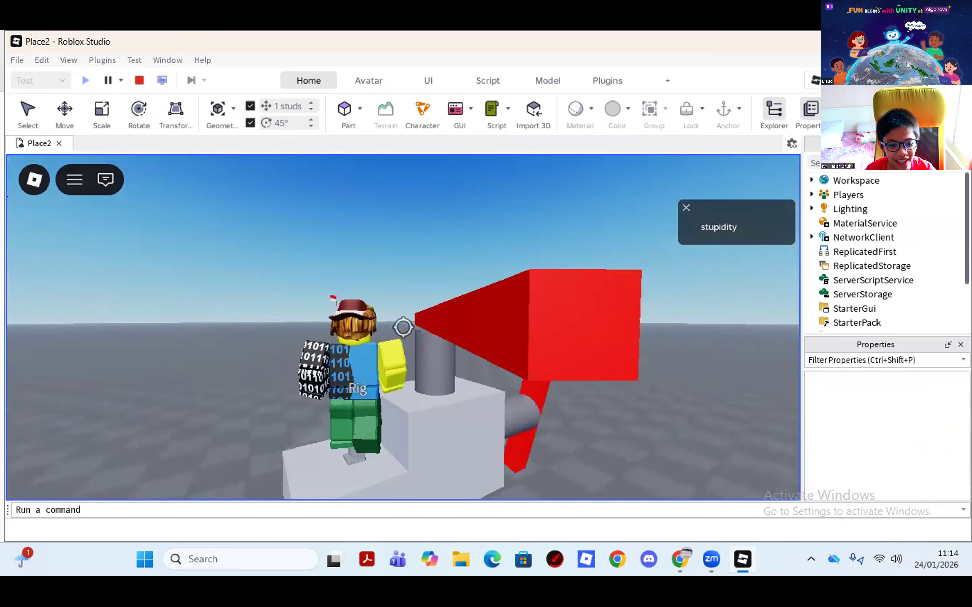
{"action": "scroll", "coordinate": [403, 327], "scroll_direction": "down", "scroll_amount": 10}
{"action": "key", "text": "shift"}
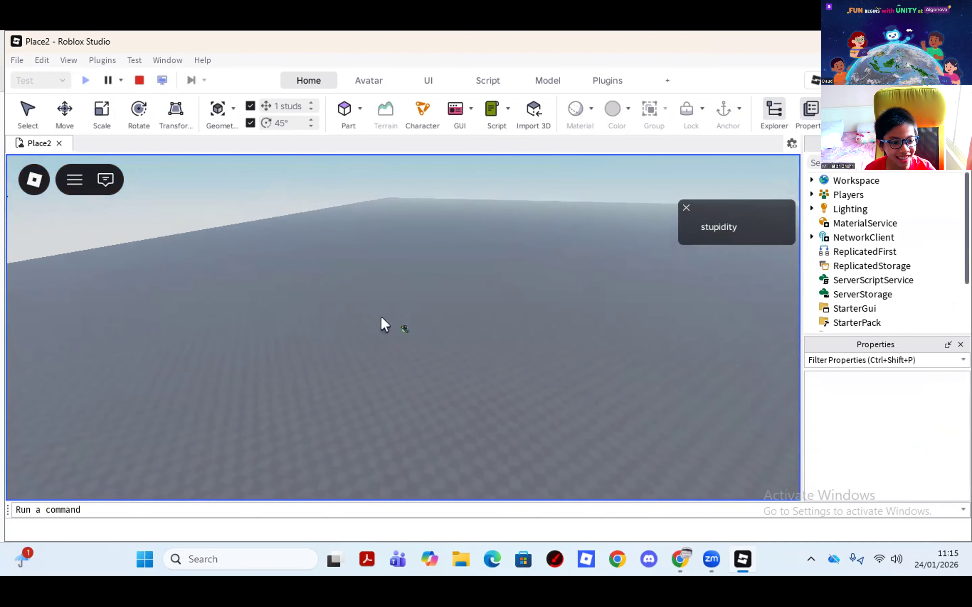
{"action": "mouse_move", "coordinate": [381, 317]}
{"action": "right_mouse_down"}
{"action": "mouse_move", "coordinate": [371, 314]}
{"action": "mouse_move", "coordinate": [397, 311]}
{"action": "right_mouse_up"}
{"action": "scroll", "coordinate": [370, 314], "scroll_direction": "up", "scroll_amount": 4}
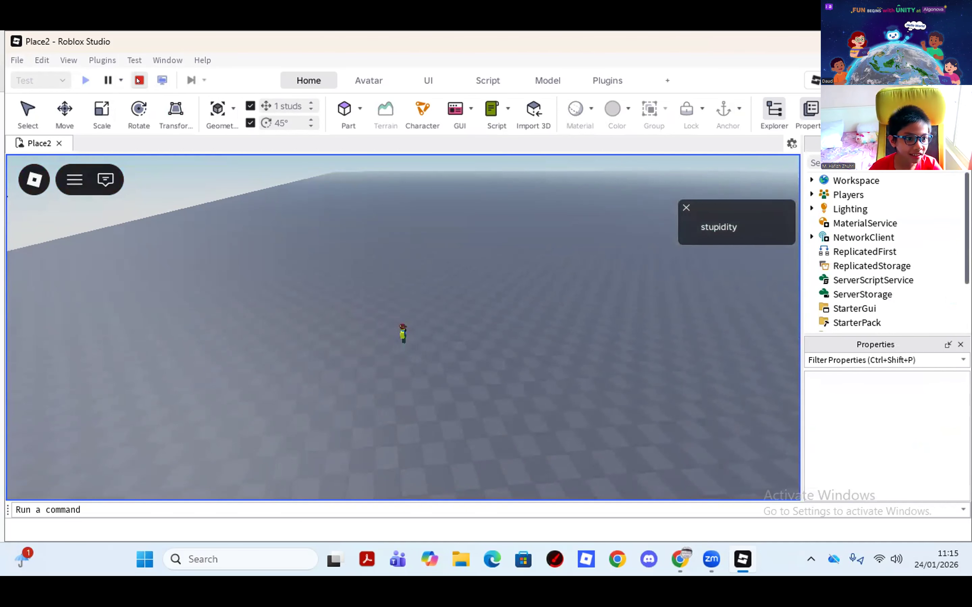
{"action": "left_click", "coordinate": [137, 81]}
Duplicate the lowest spinningthing1 in the red stack and move the copy down 31 studs, below the stack
{"action": "scroll", "coordinate": [684, 308], "scroll_direction": "up", "scroll_amount": 5}
{"action": "right_click_drag", "start_coordinate": [684, 250], "coordinate": [444, 242]}
{"action": "key", "text": "s"}
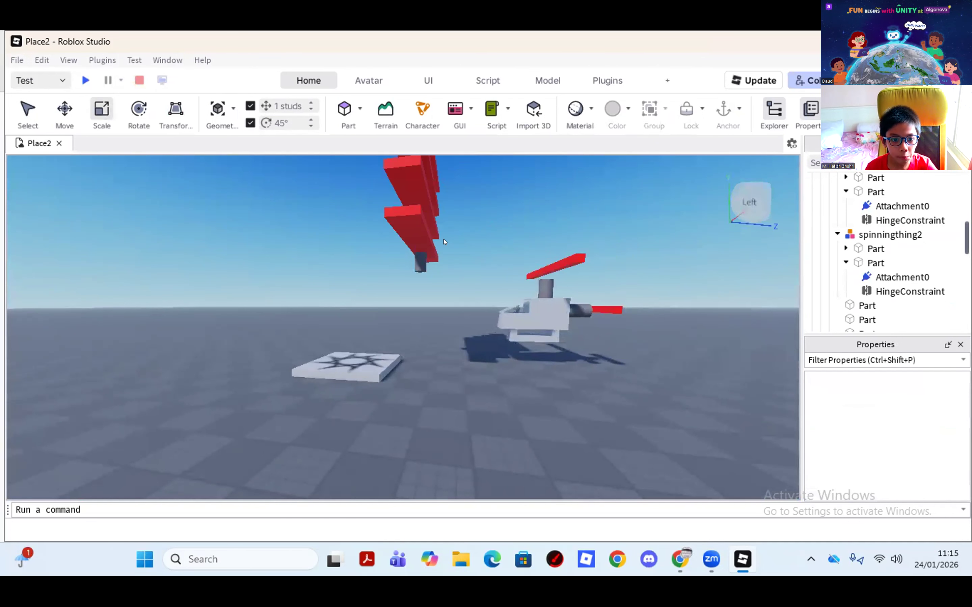
{"action": "left_click", "coordinate": [410, 238]}
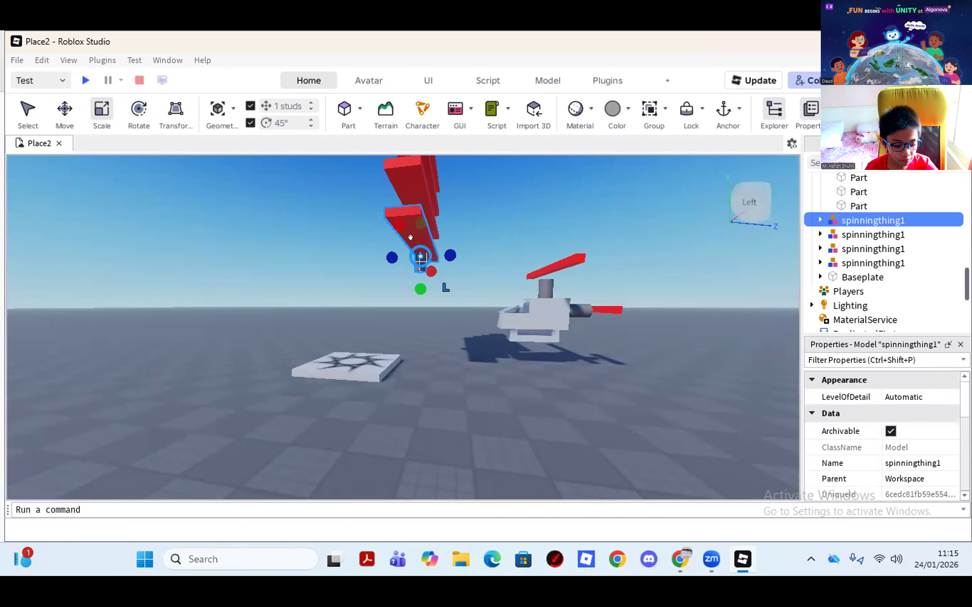
{"action": "key", "text": "ctrl+d"}
{"action": "right_click_drag", "start_coordinate": [459, 236], "coordinate": [459, 236]}
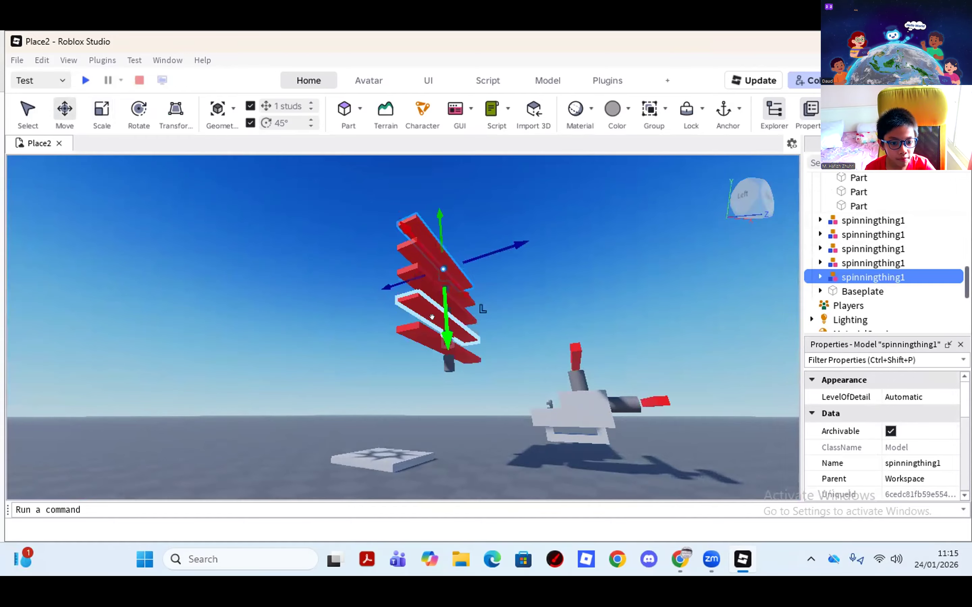
{"action": "left_click_drag", "start_coordinate": [413, 327], "coordinate": [458, 457]}
{"action": "key", "text": "f"}
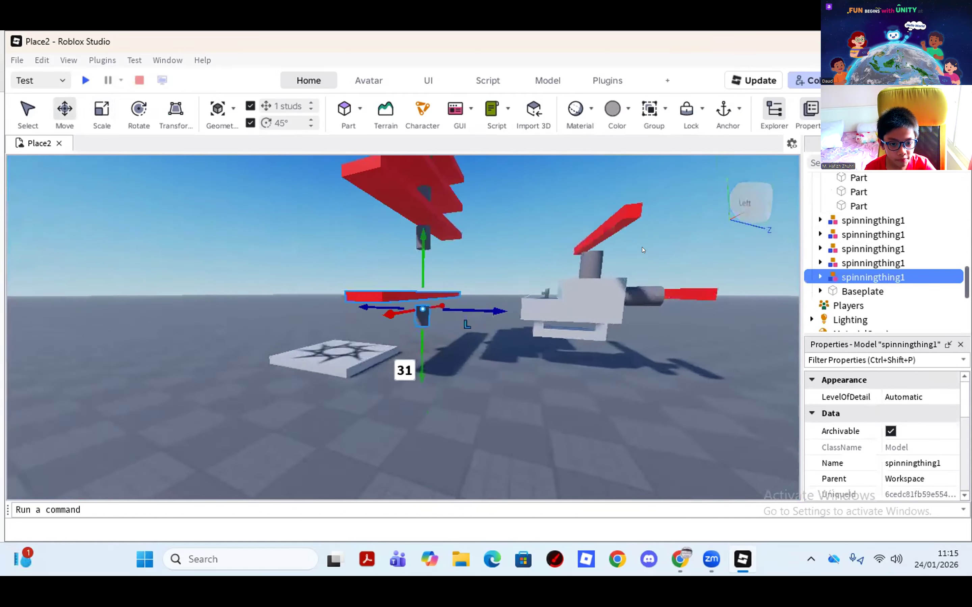
Move the spinningthing1 copy clear of the stack to the far side of the spawn pad and lower it 4 studs
{"action": "left_click_drag", "start_coordinate": [447, 298], "coordinate": [310, 290]}
{"action": "right_click_drag", "start_coordinate": [444, 260], "coordinate": [445, 261]}
{"action": "left_click_drag", "start_coordinate": [393, 308], "coordinate": [394, 331]}
{"action": "key", "text": "w"}
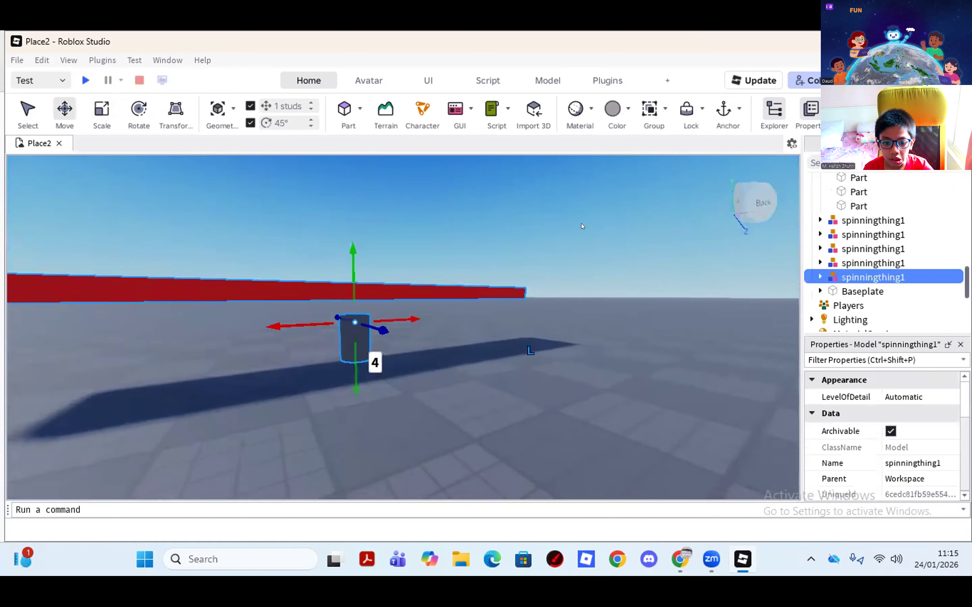
Narrow the red bar of the spinningthing1 copy and shift it 1.5 studs so it sits over its cylinder
{"action": "key", "text": "d"}
{"action": "right_click_drag", "start_coordinate": [583, 226], "coordinate": [583, 227]}
{"action": "key", "text": "a"}
{"action": "key", "text": "a"}
{"action": "key", "text": "d"}
{"action": "key", "text": "w"}
{"action": "key", "text": "s"}
{"action": "key", "text": "a"}
{"action": "key", "text": "s"}
{"action": "left_click", "coordinate": [820, 276]}
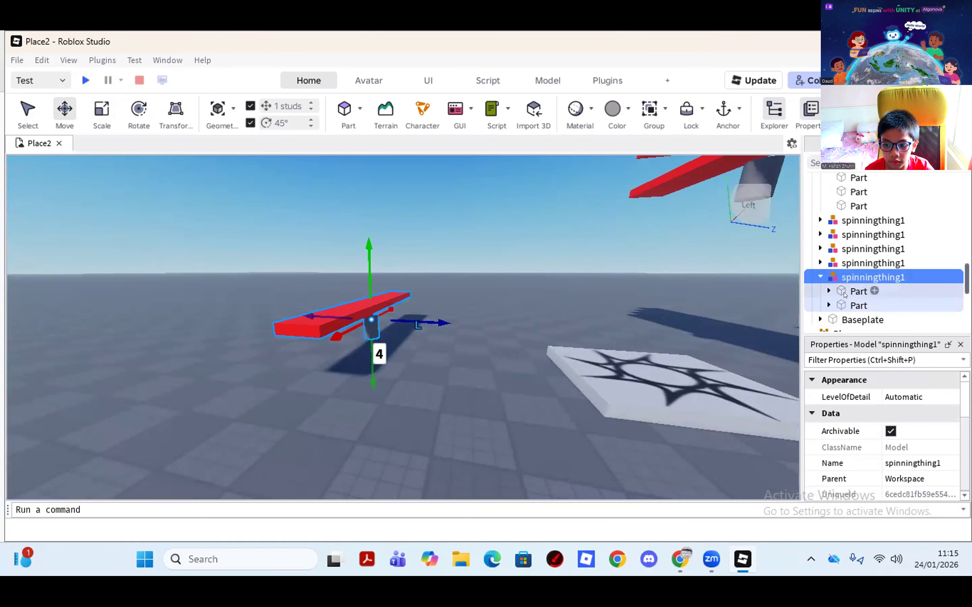
{"action": "left_click", "coordinate": [845, 296]}
{"action": "right_click_drag", "start_coordinate": [643, 274], "coordinate": [642, 274]}
{"action": "key", "text": "a"}
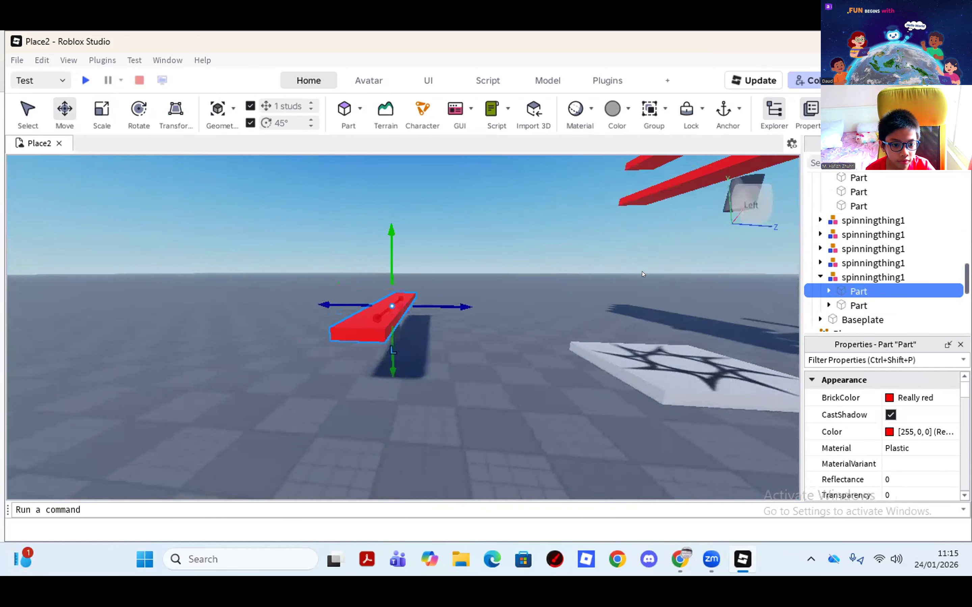
{"action": "key", "text": "a"}
{"action": "left_click_drag", "start_coordinate": [472, 306], "coordinate": [448, 293]}
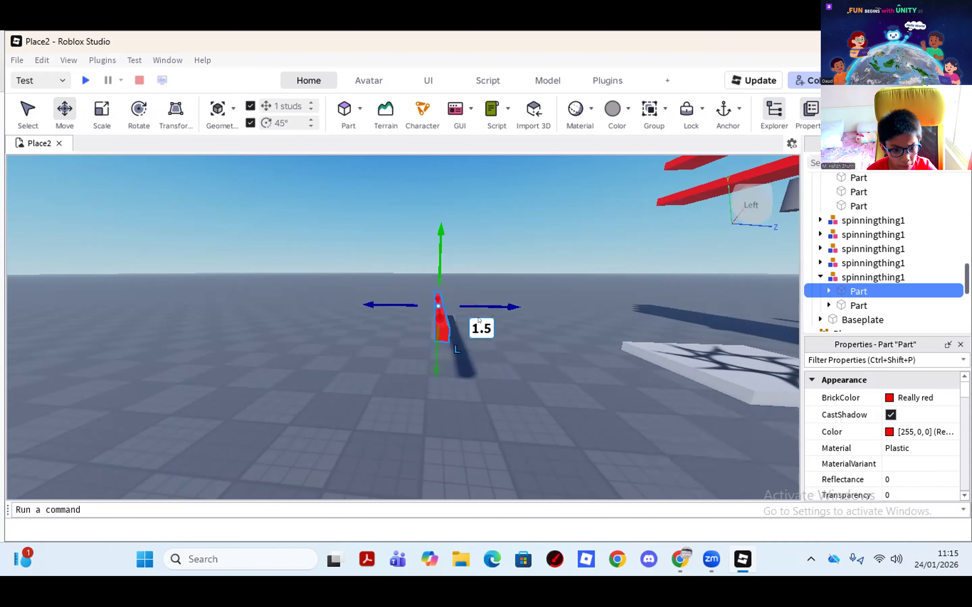
Examine the narrowed bar from several sides to check its alignment with the cylinder
{"action": "right_click_drag", "start_coordinate": [513, 194], "coordinate": [489, 214]}
{"action": "key", "text": "d"}
{"action": "key", "text": "a"}
{"action": "key", "text": "a"}
{"action": "key", "text": "s"}
{"action": "key", "text": "w"}
{"action": "left_click", "coordinate": [489, 213]}
{"action": "key", "text": "w"}
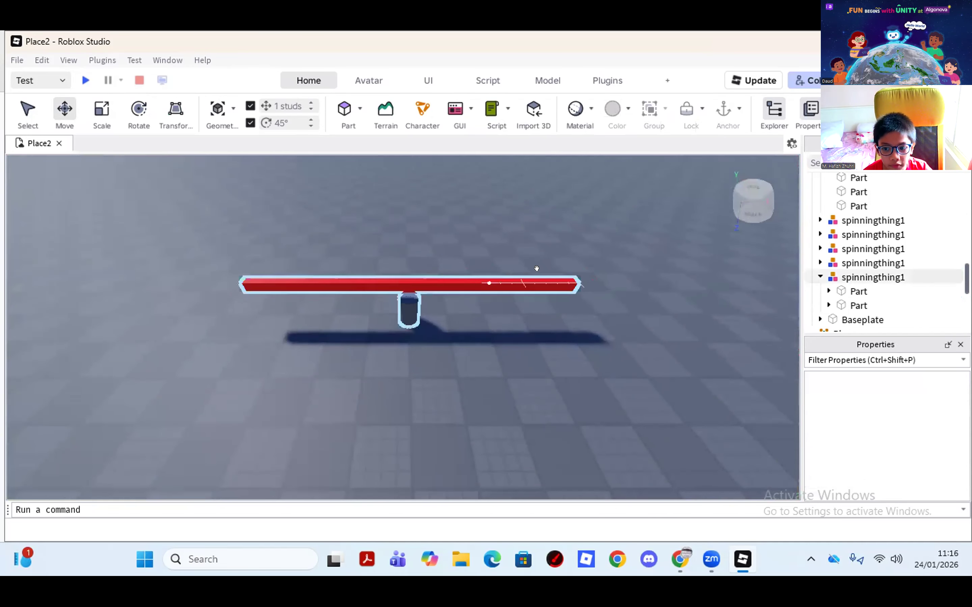
{"action": "key", "text": "a"}
{"action": "right_click_drag", "start_coordinate": [663, 236], "coordinate": [660, 236]}
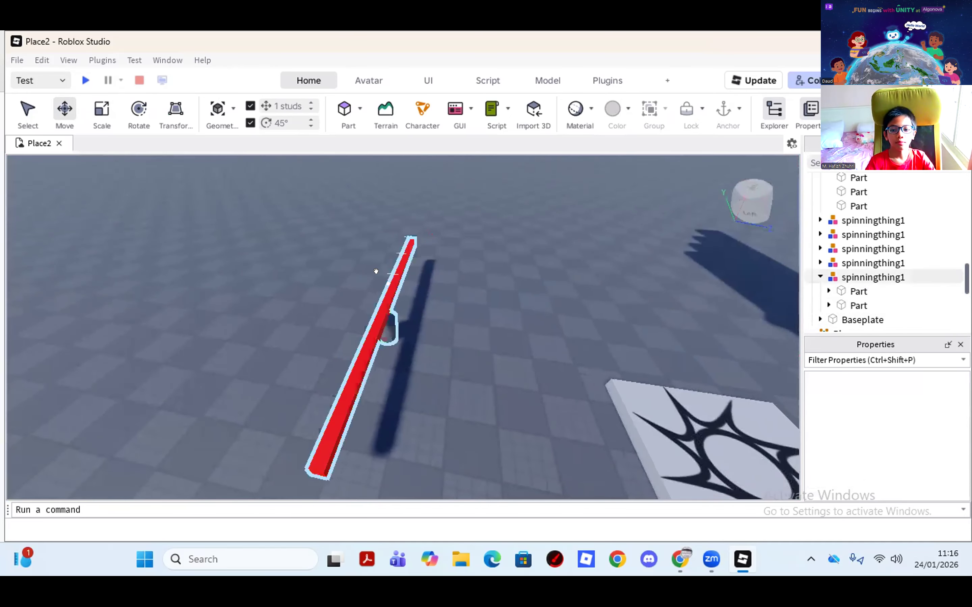
{"action": "left_click", "coordinate": [384, 323]}
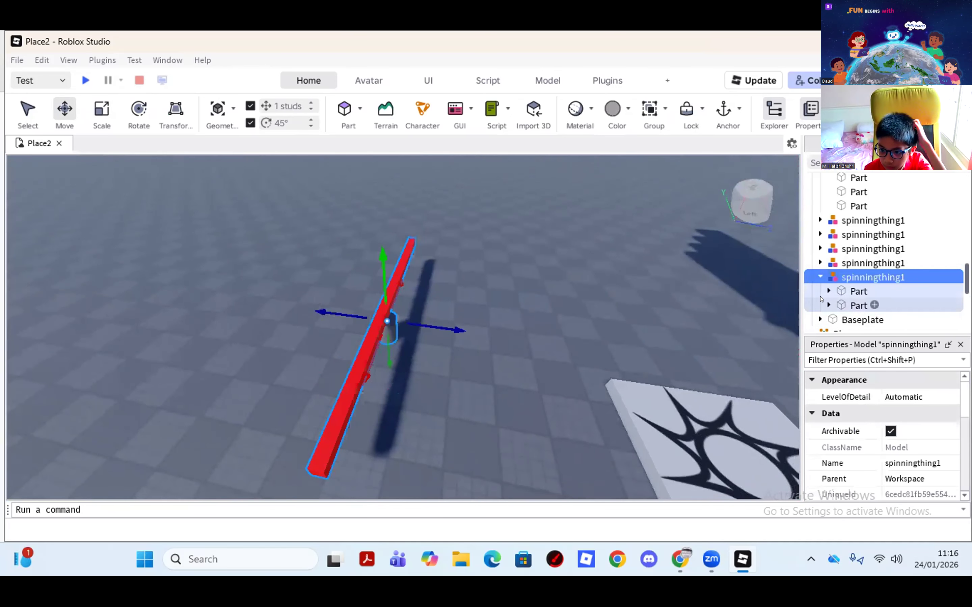
{"action": "scroll", "coordinate": [879, 320], "scroll_direction": "down", "scroll_amount": 1}
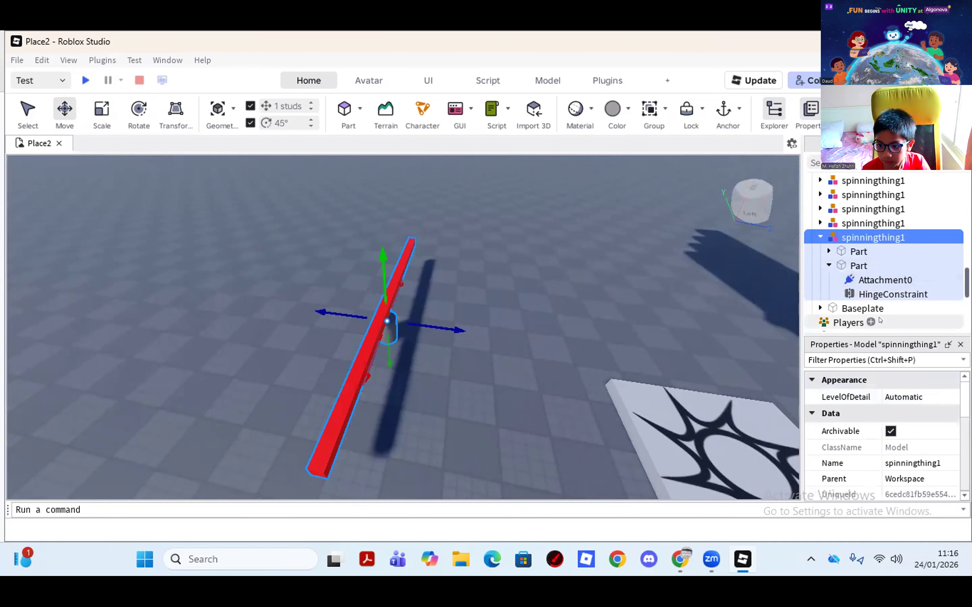
{"action": "left_click", "coordinate": [889, 295]}
{"action": "scroll", "coordinate": [900, 433], "scroll_direction": "down", "scroll_amount": 6}
{"action": "scroll", "coordinate": [901, 422], "scroll_direction": "down", "scroll_amount": 2}
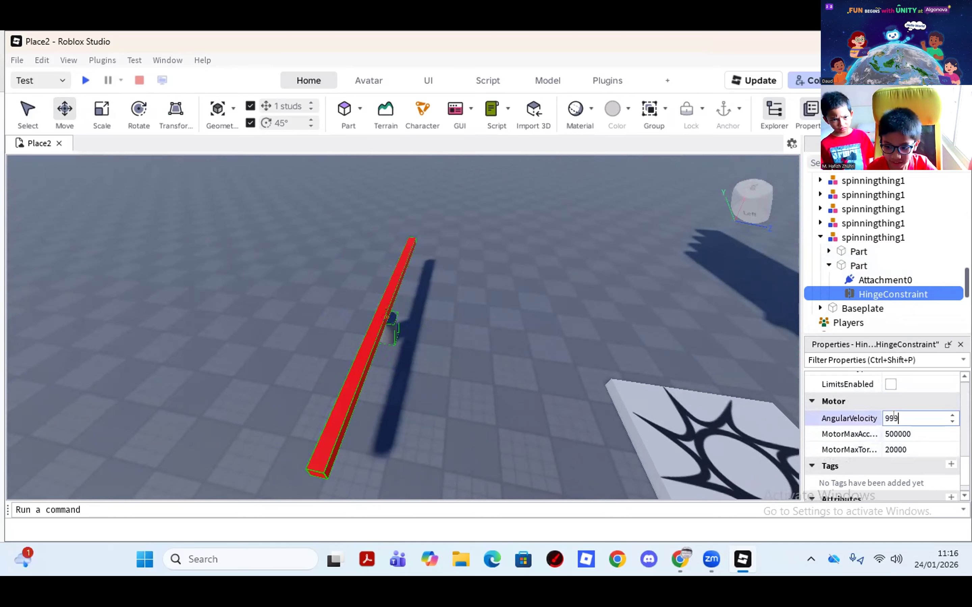
{"action": "left_click", "coordinate": [904, 447]}
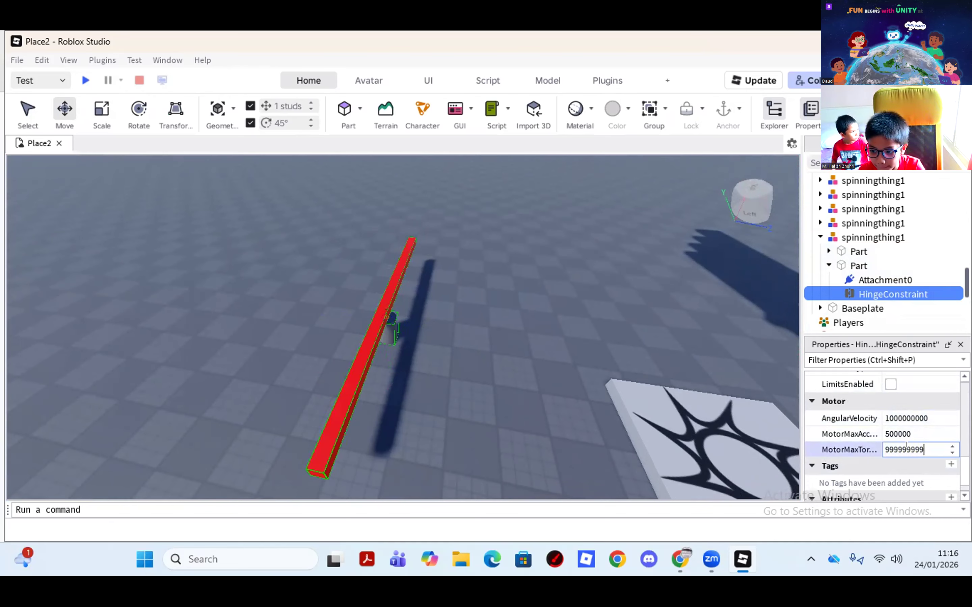
{"action": "key", "text": "Return"}
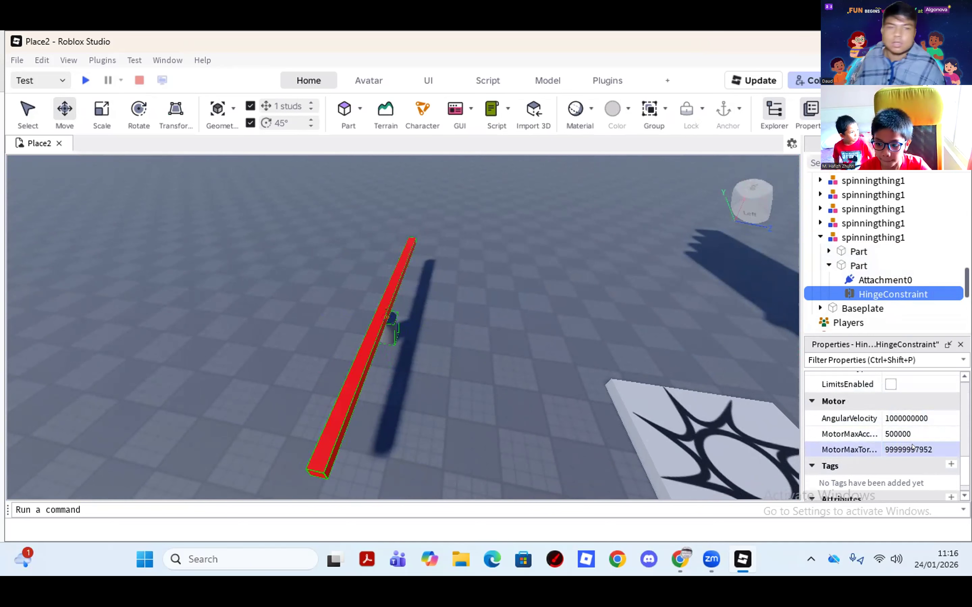
Change the BrickColor of the cylinder in the copied spinningthing1 to Crimson
{"action": "scroll", "coordinate": [673, 296], "scroll_direction": "down", "scroll_amount": 2}
{"action": "scroll", "coordinate": [674, 297], "scroll_direction": "up", "scroll_amount": 3}
{"action": "right_click_drag", "start_coordinate": [674, 296], "coordinate": [672, 296]}
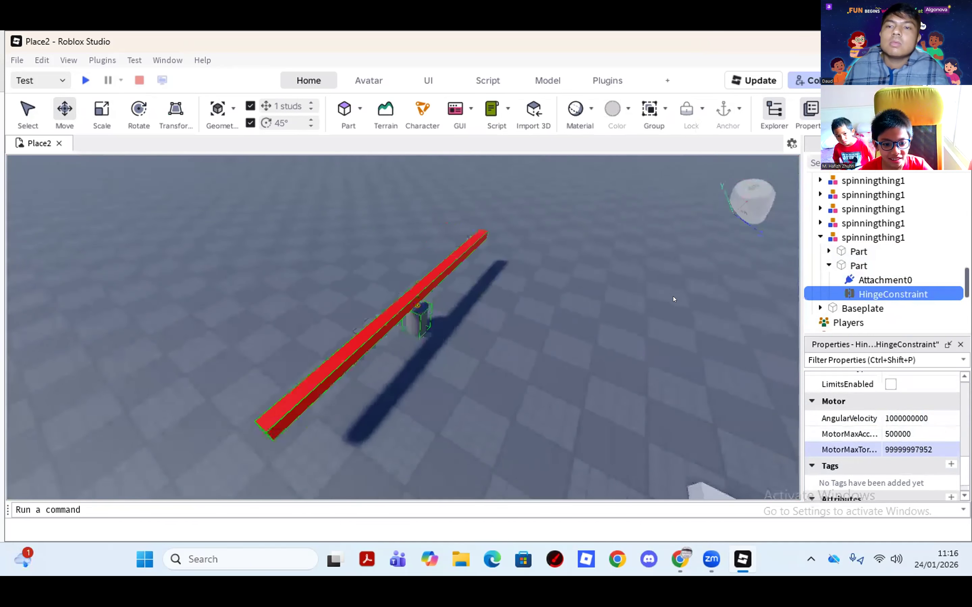
{"action": "scroll", "coordinate": [672, 296], "scroll_direction": "down", "scroll_amount": 1}
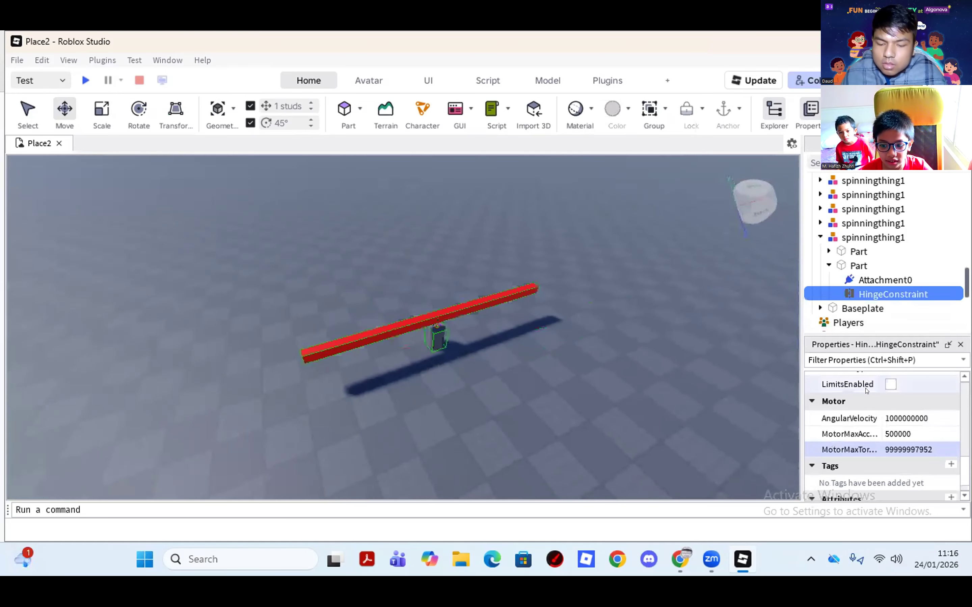
{"action": "scroll", "coordinate": [867, 410], "scroll_direction": "up", "scroll_amount": 3}
{"action": "scroll", "coordinate": [868, 411], "scroll_direction": "up", "scroll_amount": 3}
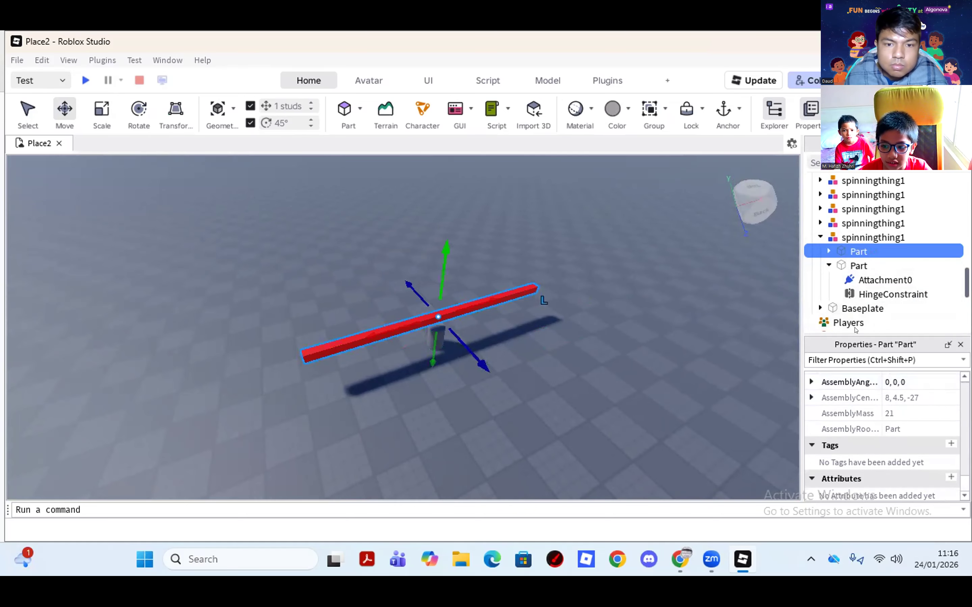
{"action": "left_click", "coordinate": [860, 265]}
{"action": "scroll", "coordinate": [867, 421], "scroll_direction": "up", "scroll_amount": 15}
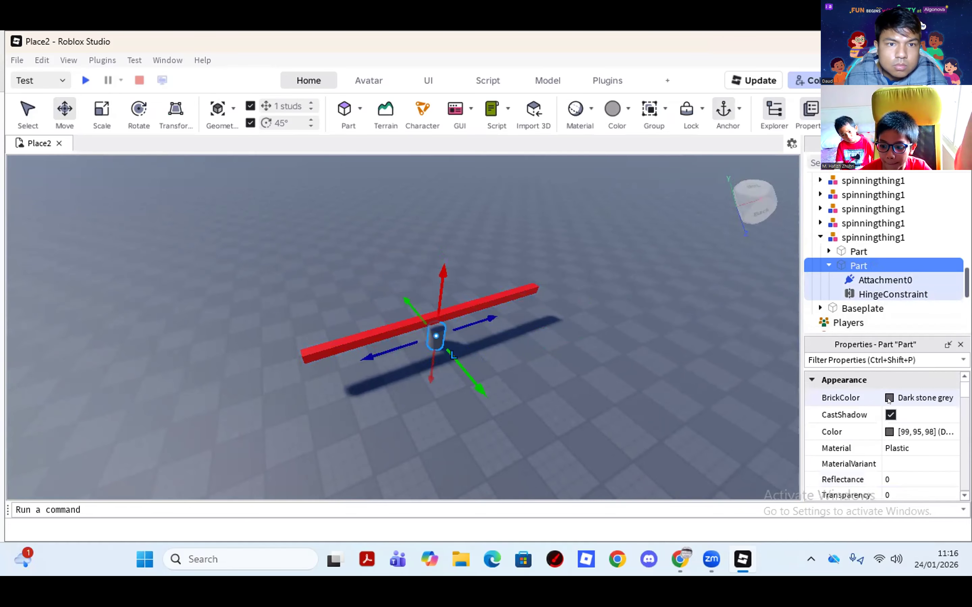
{"action": "left_click", "coordinate": [890, 399]}
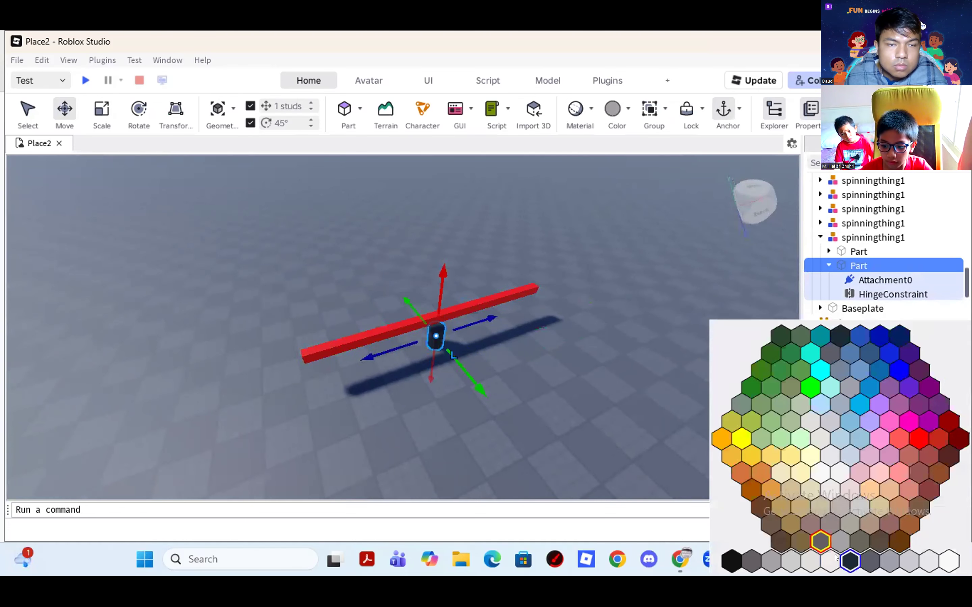
{"action": "left_click", "coordinate": [949, 422]}
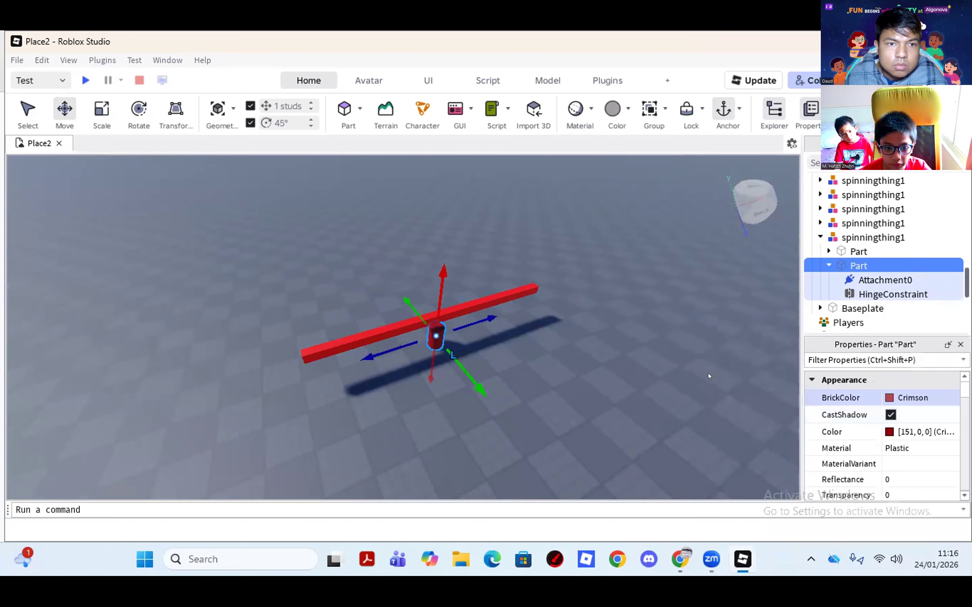
{"action": "right_click_drag", "start_coordinate": [699, 350], "coordinate": [698, 350]}
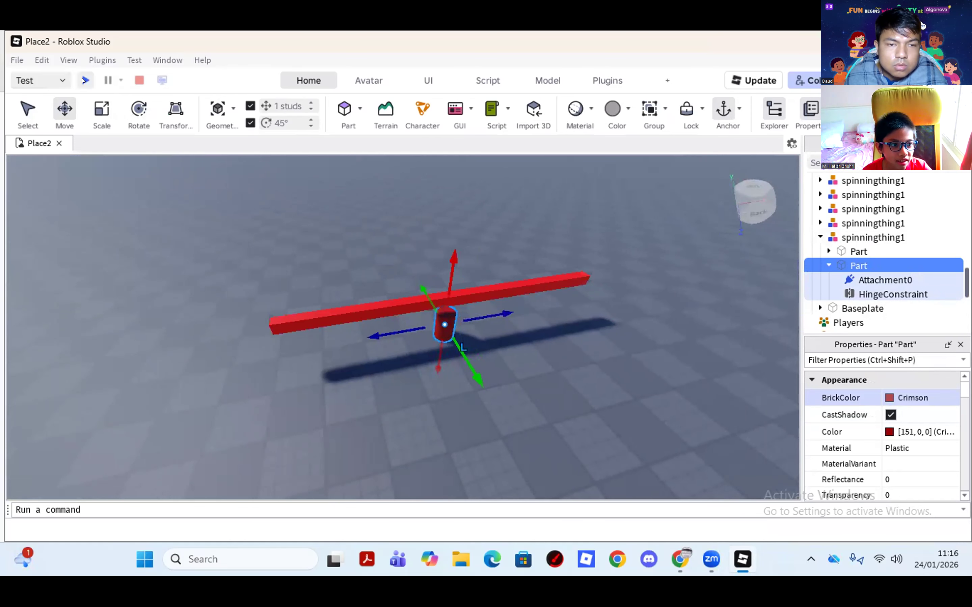
{"action": "right_click_drag", "start_coordinate": [548, 285], "coordinate": [548, 285]}
{"action": "key", "text": "a"}
{"action": "key", "text": "s"}
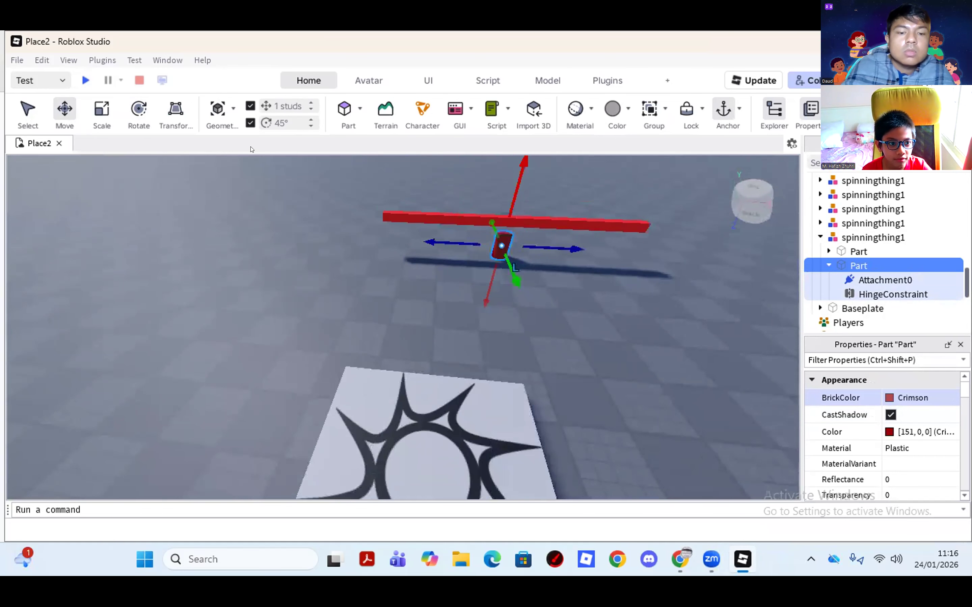
{"action": "key", "text": "a"}
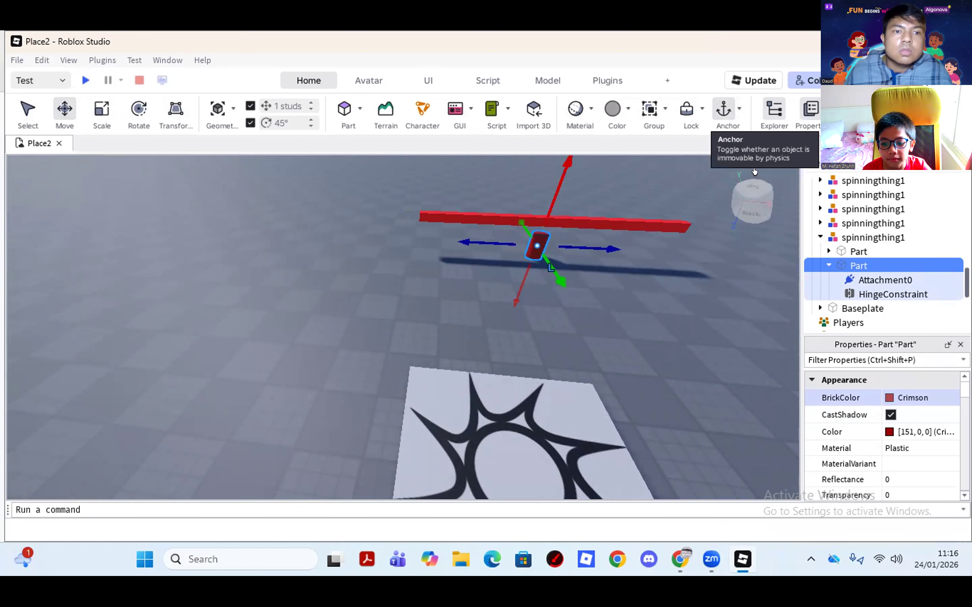
{"action": "left_click", "coordinate": [641, 169]}
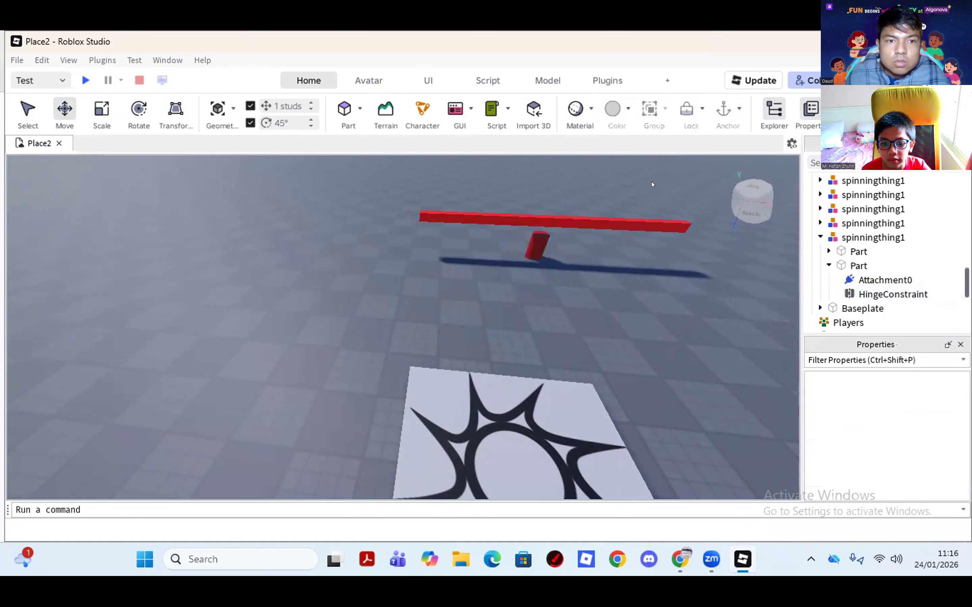
{"action": "left_click", "coordinate": [767, 115]}
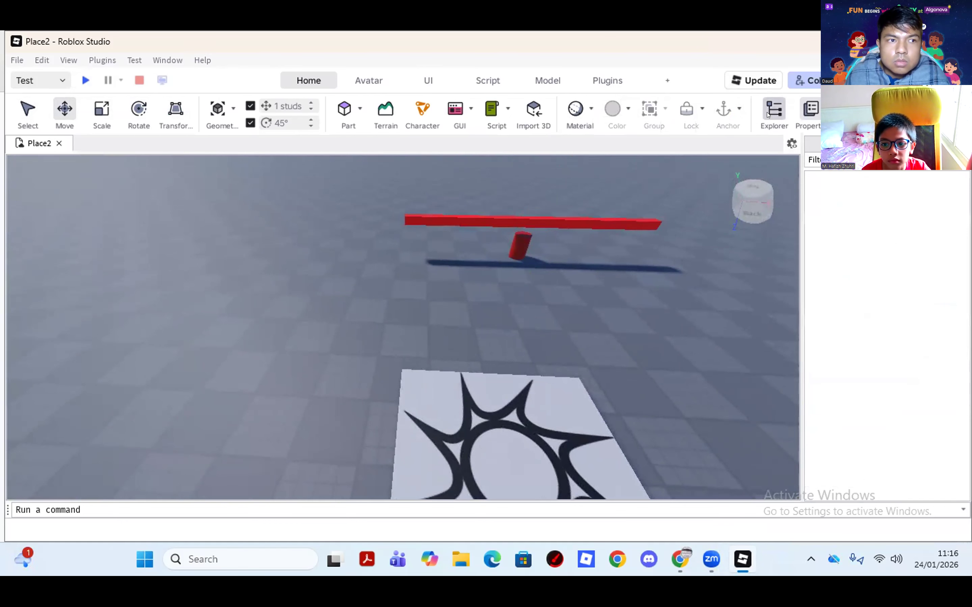
{"action": "left_click", "coordinate": [767, 115]}
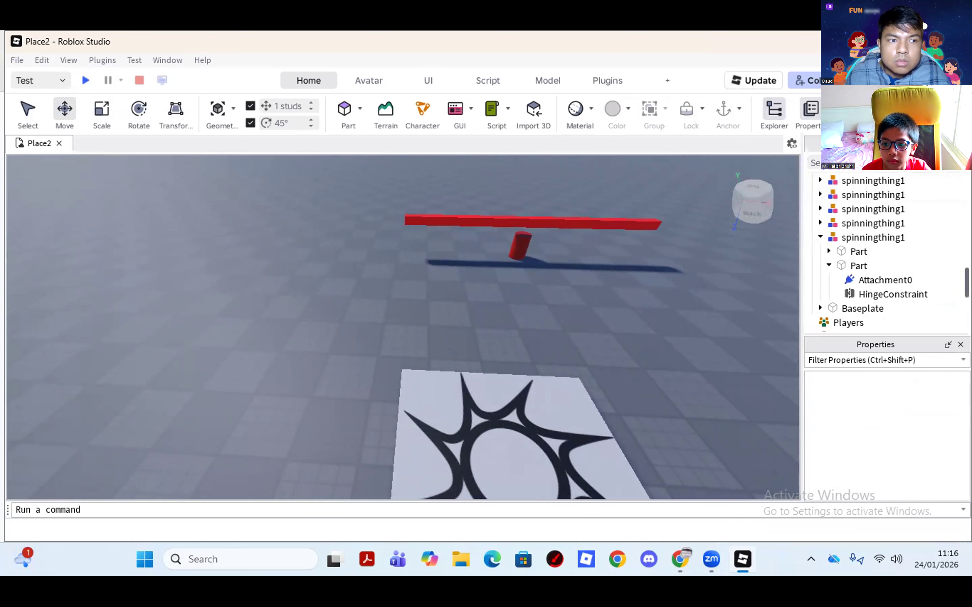
Open the Toolbox and search its models for "SIGN"
{"action": "left_click", "coordinate": [847, 115]}
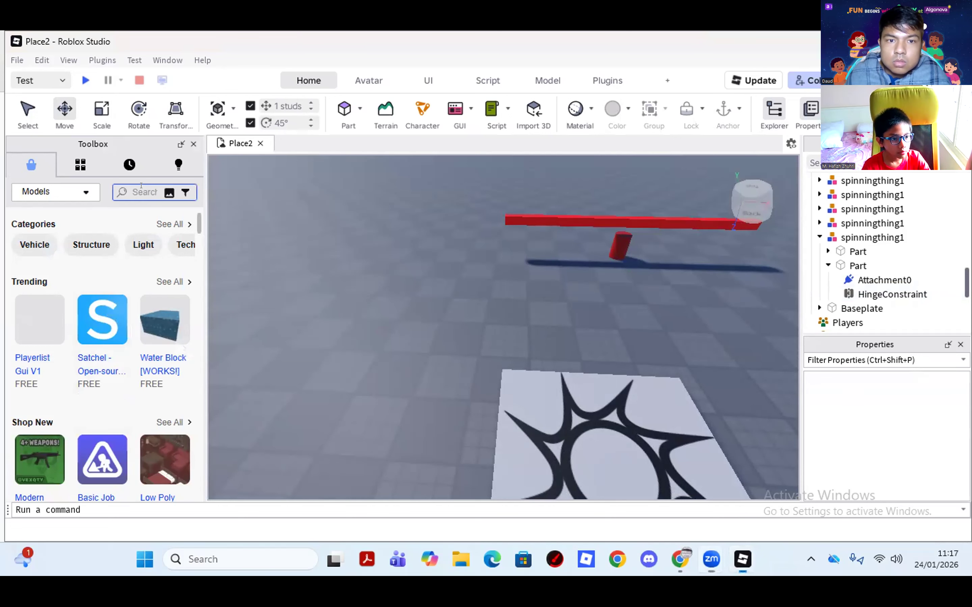
{"action": "key", "text": "w"}
{"action": "key", "text": "a"}
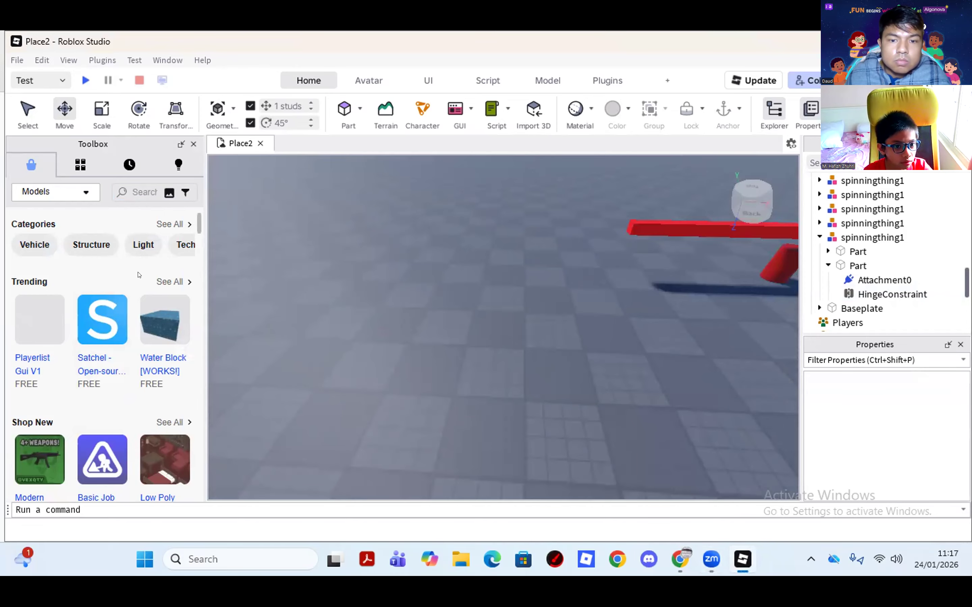
{"action": "left_click", "coordinate": [133, 192]}
{"action": "type", "text": "SIGN"}
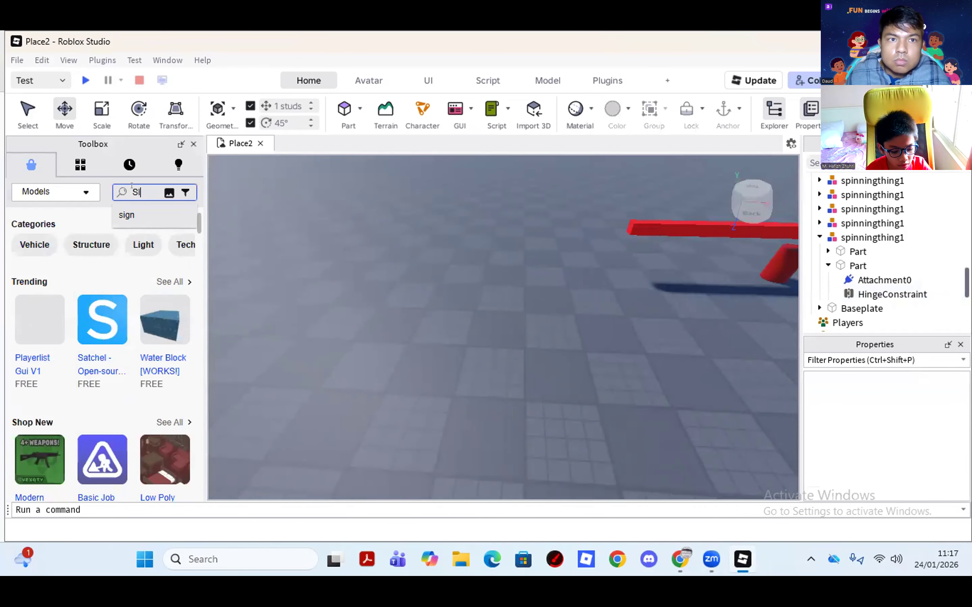
{"action": "key", "text": "Return"}
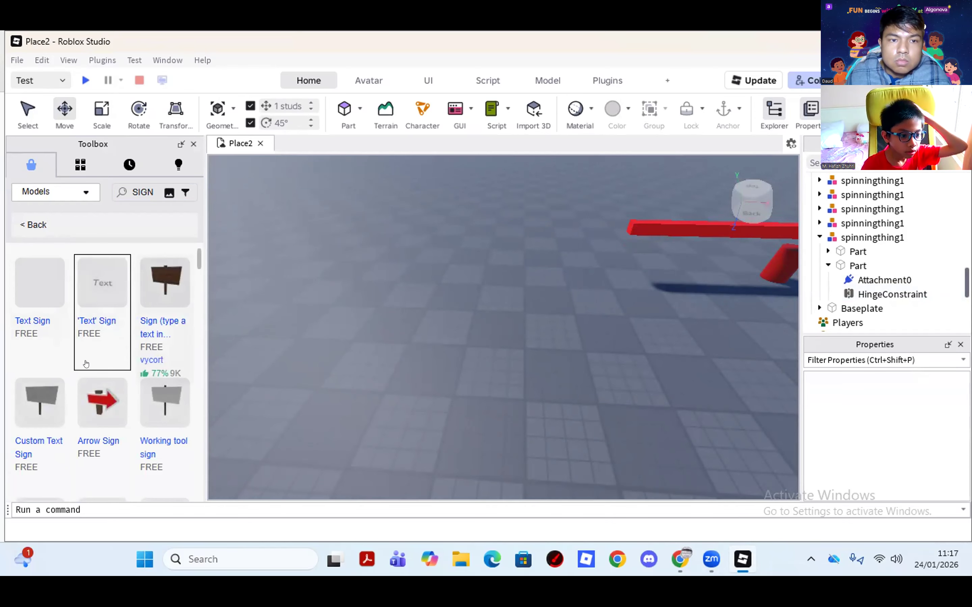
Insert the "Easy to edit sign" model from the results and rotate it so its text faces the viewer
{"action": "scroll", "coordinate": [85, 364], "scroll_direction": "down", "scroll_amount": 3}
{"action": "left_click", "coordinate": [153, 403]}
{"action": "right_click_drag", "start_coordinate": [406, 349], "coordinate": [422, 306]}
{"action": "left_click", "coordinate": [139, 112]}
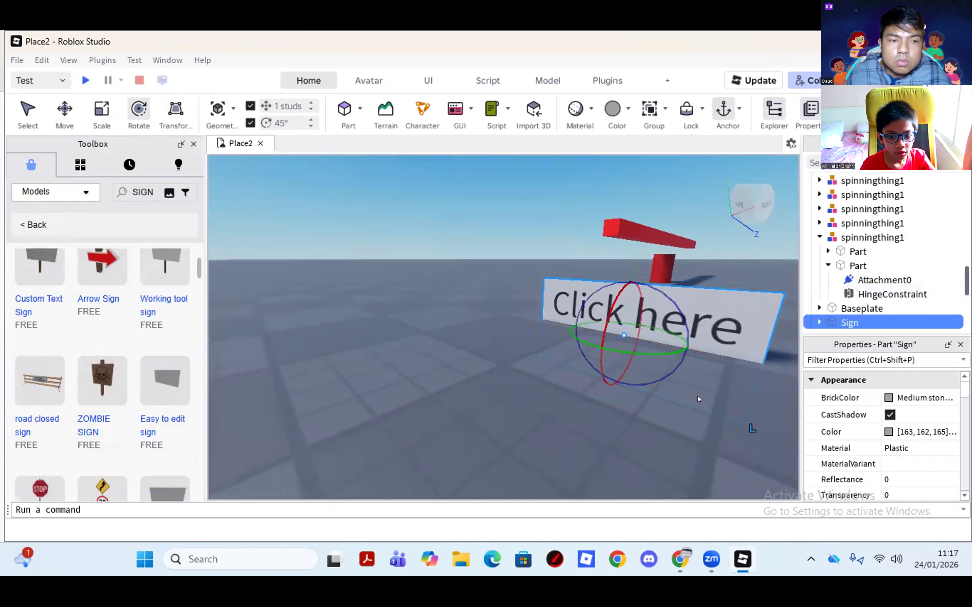
{"action": "left_click_drag", "start_coordinate": [642, 350], "coordinate": [738, 338]}
{"action": "right_click_drag", "start_coordinate": [737, 338], "coordinate": [738, 334]}
Move the sign across the baseplate so that it stands in front of the crimson spinner
{"action": "left_click", "coordinate": [62, 107]}
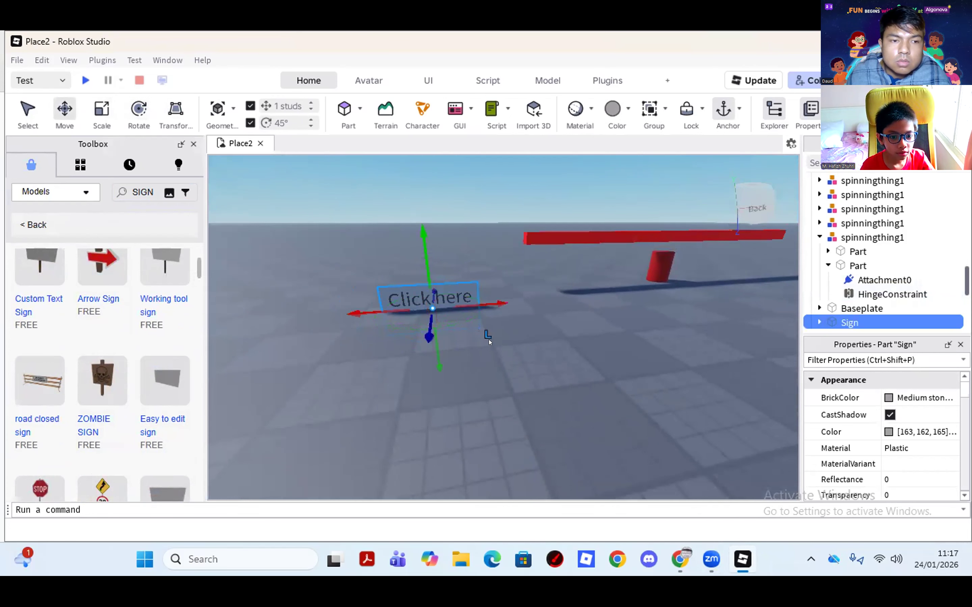
{"action": "left_click_drag", "start_coordinate": [481, 283], "coordinate": [551, 306]}
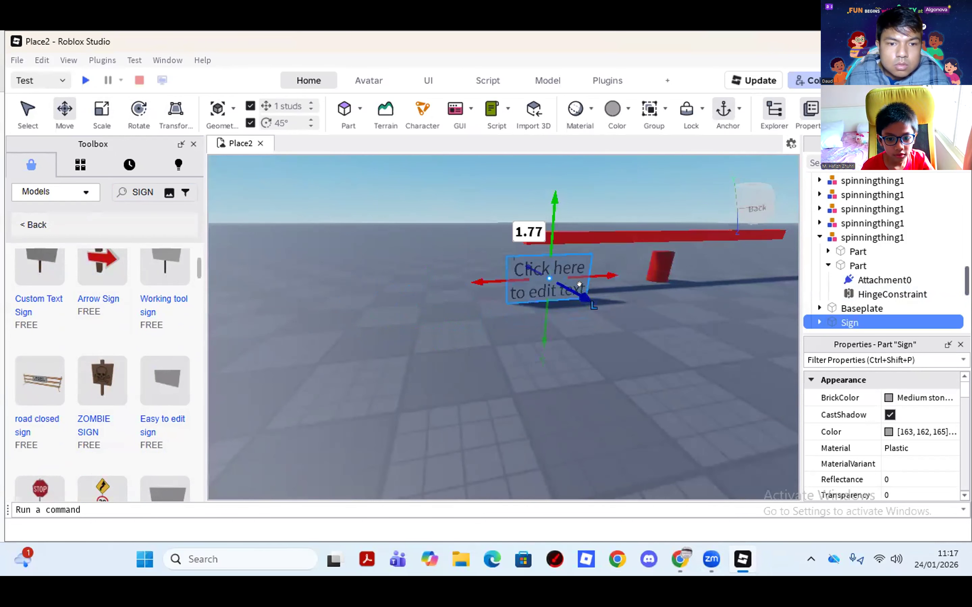
{"action": "left_click_drag", "start_coordinate": [569, 283], "coordinate": [639, 342]}
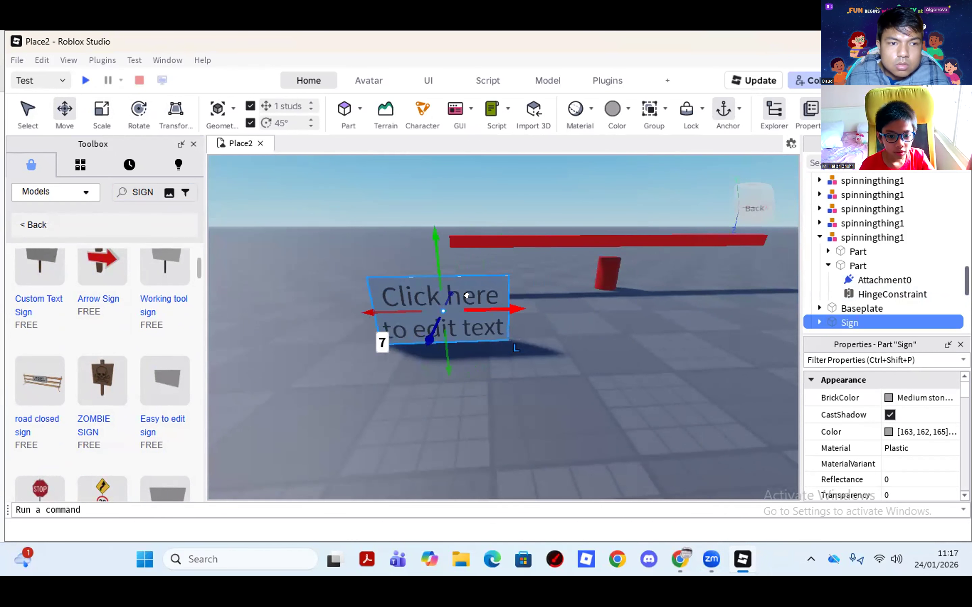
{"action": "left_click_drag", "start_coordinate": [501, 302], "coordinate": [539, 306]}
{"action": "left_click_drag", "start_coordinate": [490, 364], "coordinate": [485, 382]}
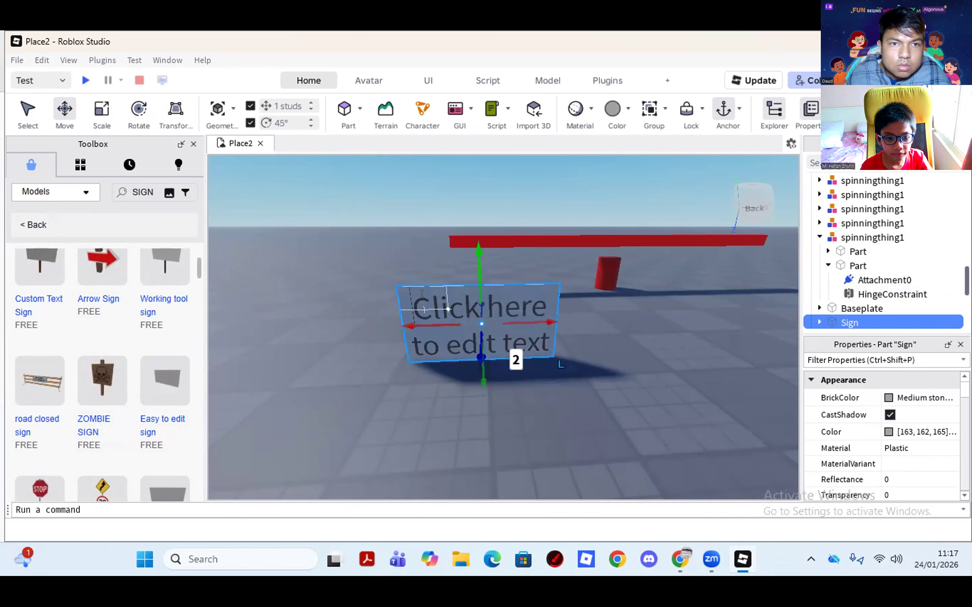
Replace the sign's placeholder text with "very dangerous spinning thing" and deselect the sign
{"action": "left_click", "coordinate": [515, 330]}
{"action": "type", "text": "VE"}
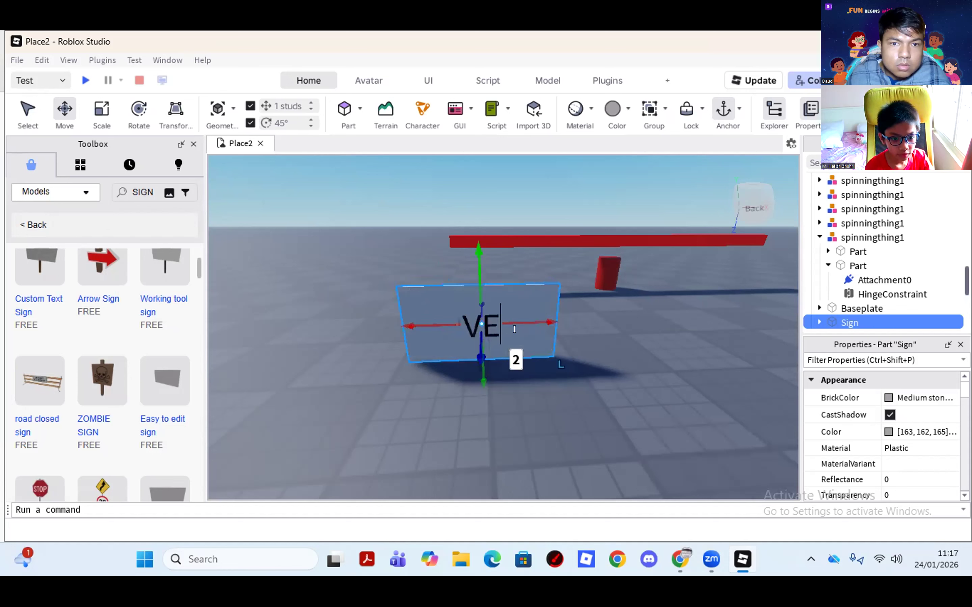
{"action": "key", "text": "BackSpace"}
{"action": "type", "text": "v"}
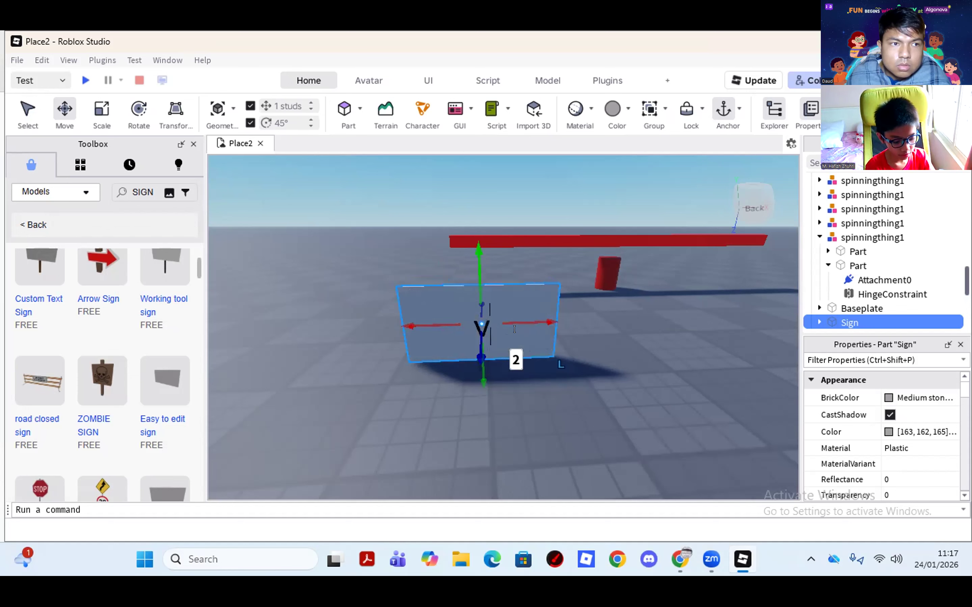
{"action": "type", "text": "ery dangerous"}
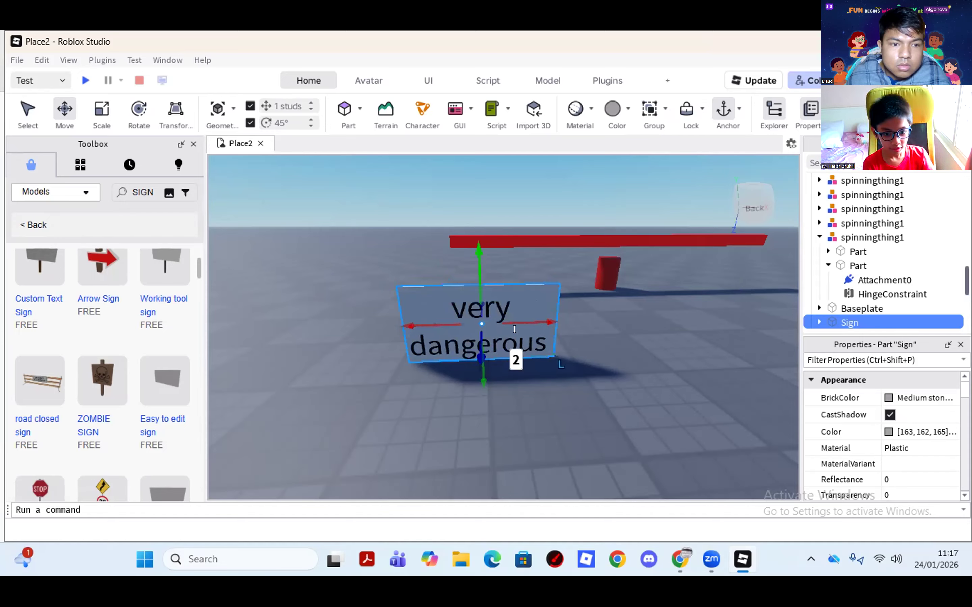
{"action": "type", "text": " spinning thing"}
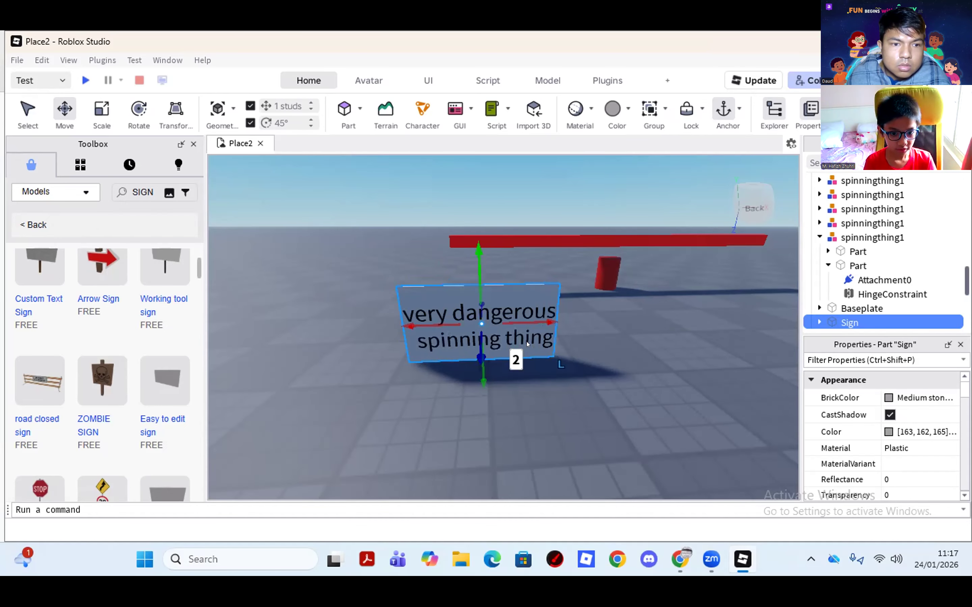
{"action": "scroll", "coordinate": [503, 329], "scroll_direction": "down", "scroll_amount": 3}
{"action": "left_click", "coordinate": [584, 205]}
{"action": "key", "text": "d"}
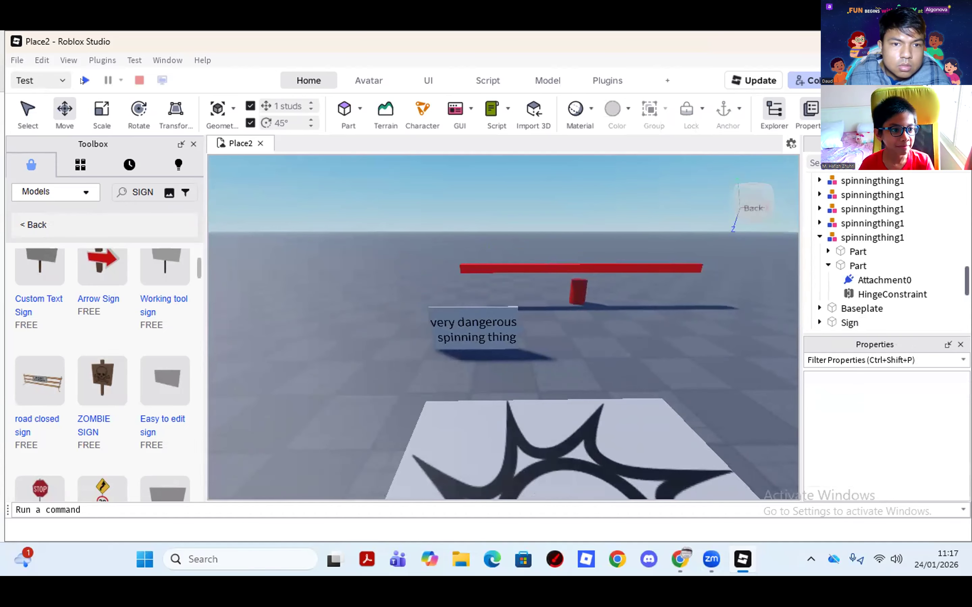
Playtest the place, running and jumping around the sign and the crimson spinner, and end the simulation
{"action": "left_click", "coordinate": [84, 80]}
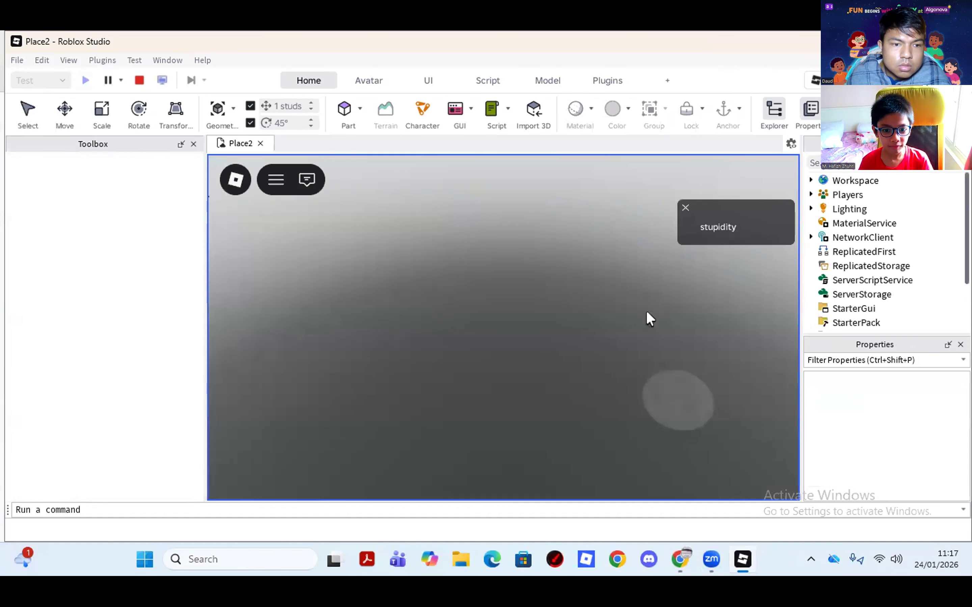
{"action": "key", "text": "w"}
{"action": "key", "text": "shift"}
{"action": "scroll", "coordinate": [503, 327], "scroll_direction": "down", "scroll_amount": 3}
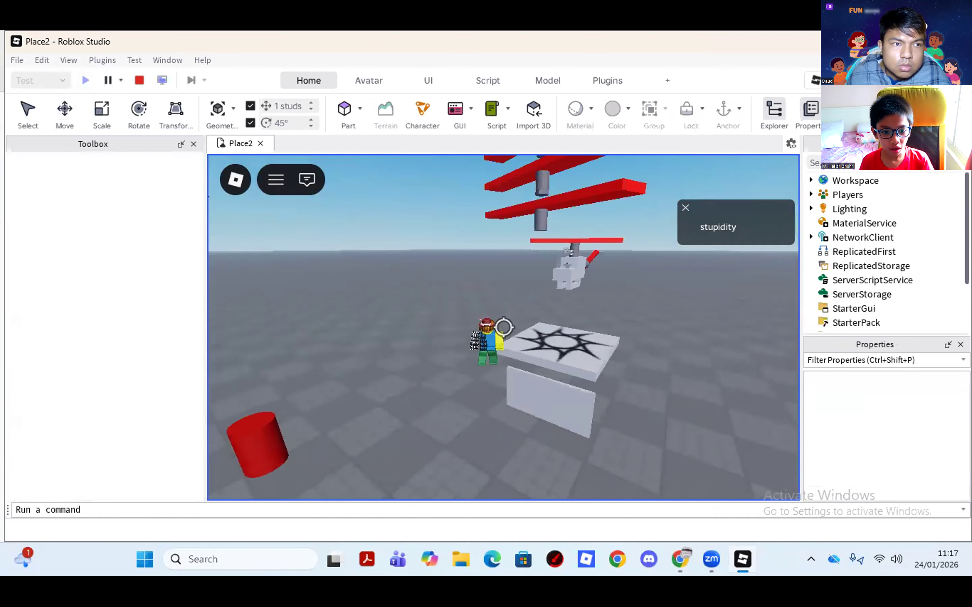
{"action": "key", "text": "shift"}
{"action": "key", "text": "w"}
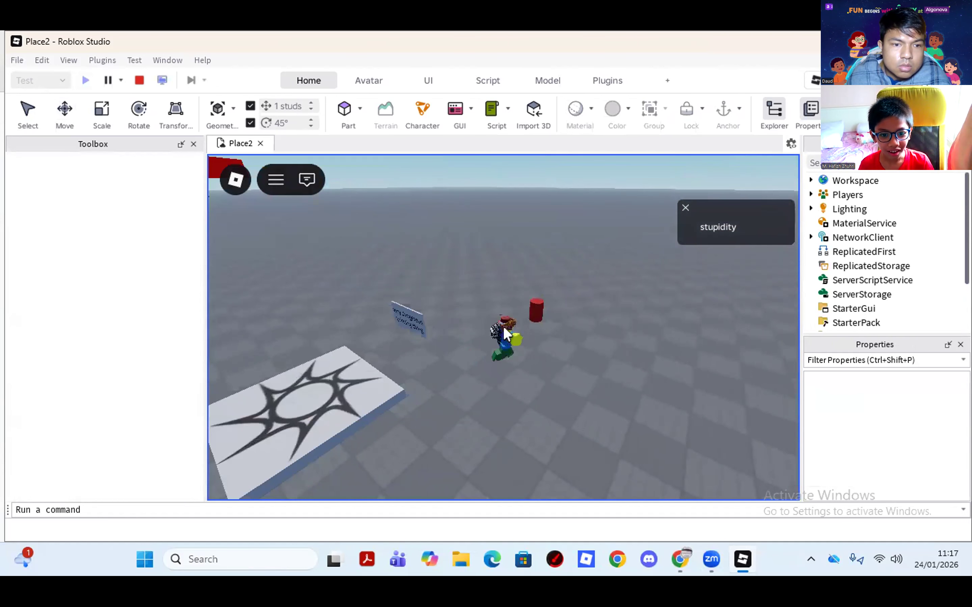
{"action": "scroll", "coordinate": [504, 327], "scroll_direction": "up", "scroll_amount": 3}
{"action": "key", "text": "space"}
{"action": "right_click_drag", "start_coordinate": [547, 296], "coordinate": [455, 282]}
{"action": "key", "text": "s"}
{"action": "key", "text": "w"}
{"action": "key", "text": "d"}
{"action": "key", "text": "s"}
{"action": "key", "text": "a"}
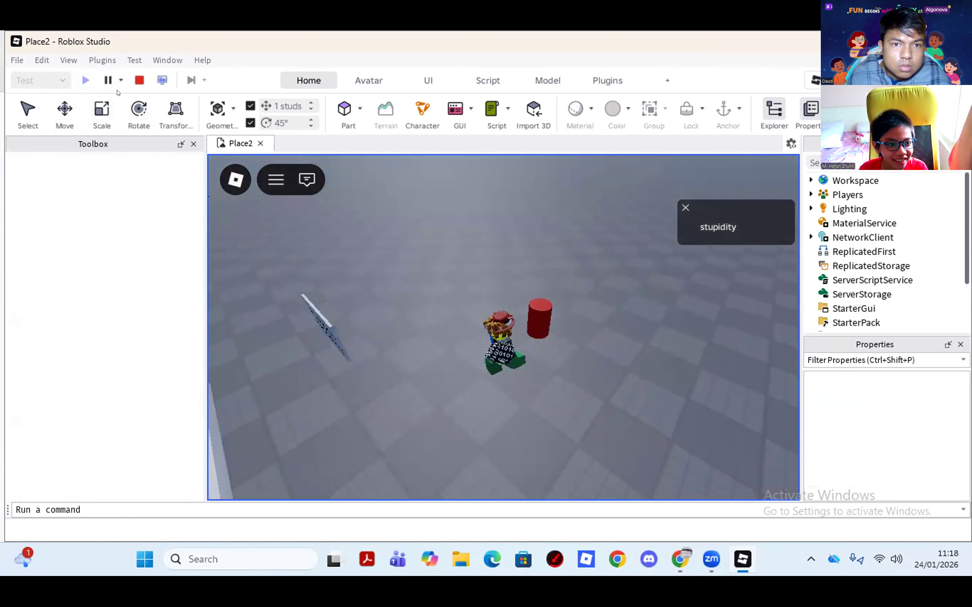
{"action": "key", "text": "w"}
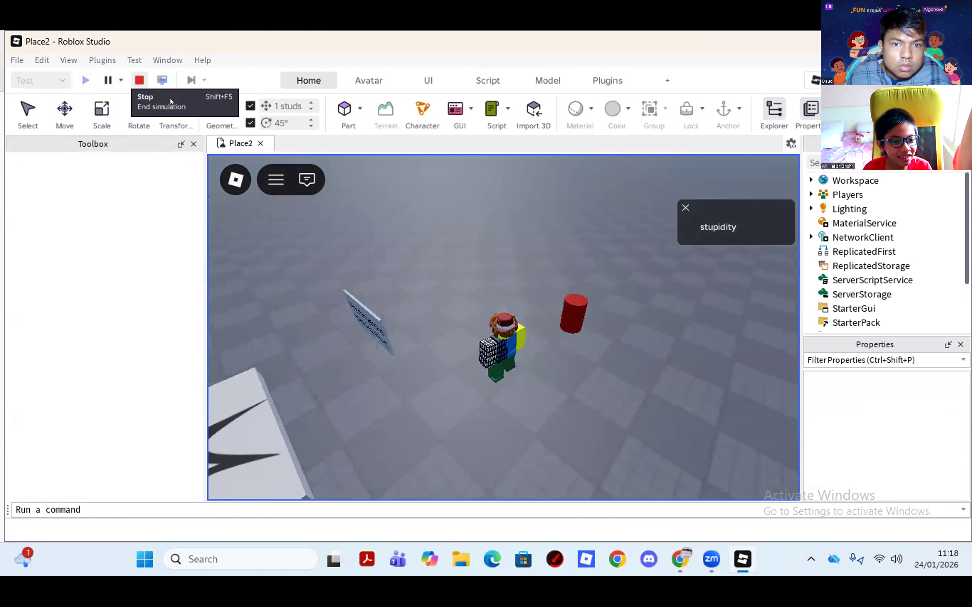
{"action": "key", "text": "s"}
{"action": "key", "text": "d"}
{"action": "key", "text": "w"}
{"action": "key", "text": "a"}
{"action": "key", "text": "s"}
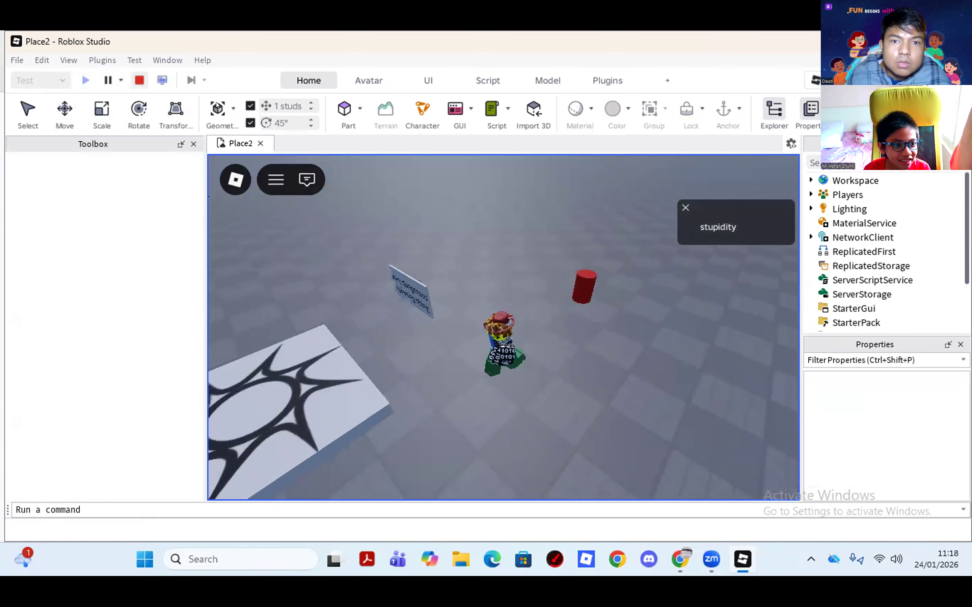
{"action": "key", "text": "space"}
{"action": "key", "text": "w"}
{"action": "key", "text": "d"}
{"action": "key", "text": "d"}
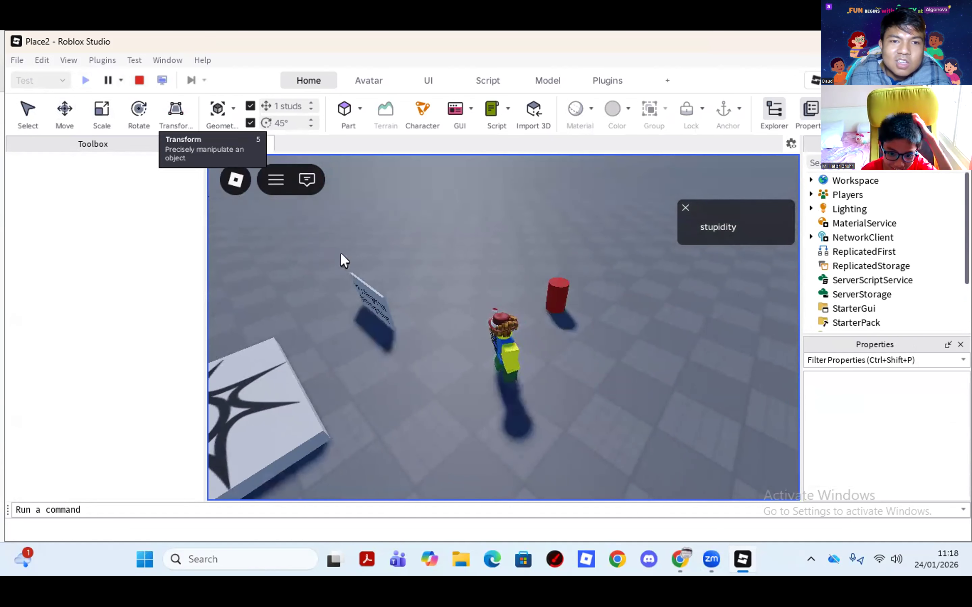
{"action": "left_click", "coordinate": [141, 82]}
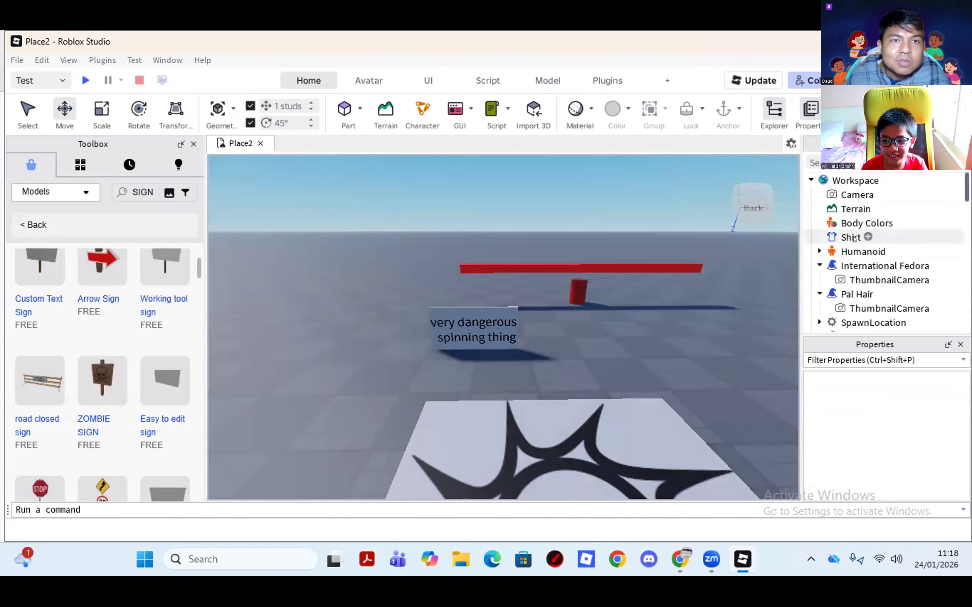
Collapse the helicopter's Model in the hierarchy and set the AngularVelocity of the crimson spinner's hinge constraint to 9999999
{"action": "scroll", "coordinate": [857, 251], "scroll_direction": "down", "scroll_amount": 4}
{"action": "scroll", "coordinate": [857, 251], "scroll_direction": "down", "scroll_amount": 3}
{"action": "scroll", "coordinate": [856, 251], "scroll_direction": "up", "scroll_amount": 6}
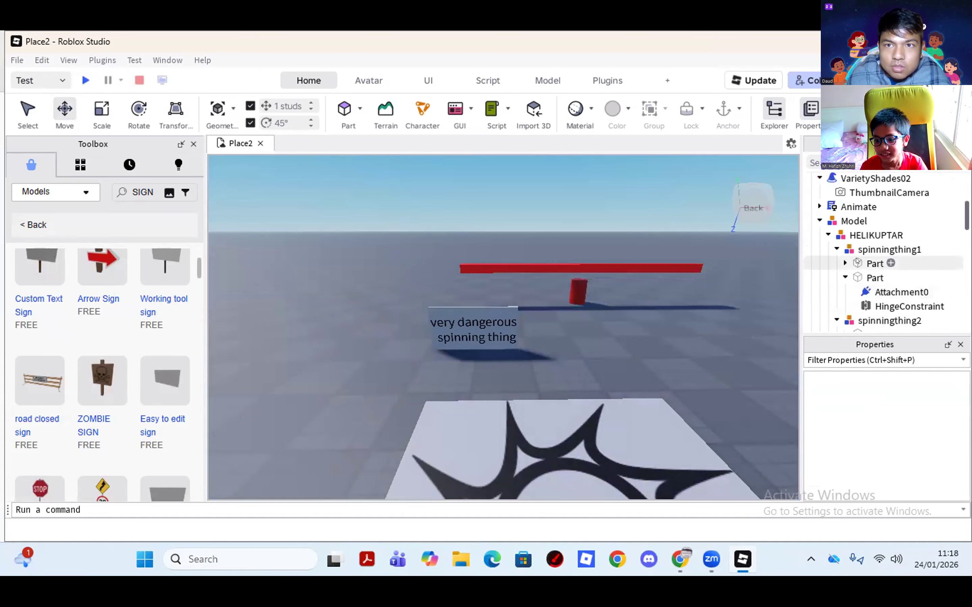
{"action": "scroll", "coordinate": [854, 253], "scroll_direction": "down", "scroll_amount": 2}
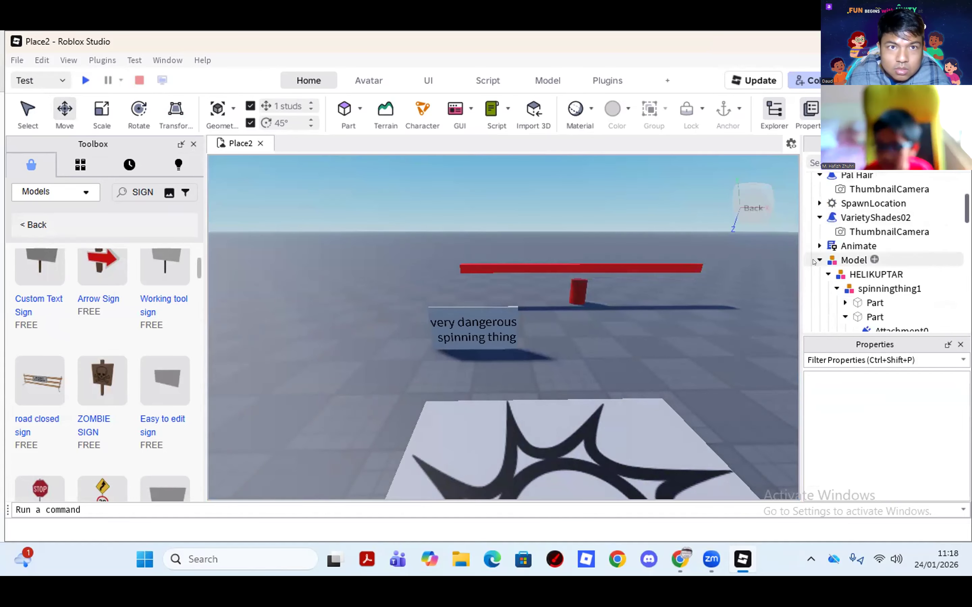
{"action": "left_click", "coordinate": [819, 260]}
{"action": "scroll", "coordinate": [828, 257], "scroll_direction": "down", "scroll_amount": 3}
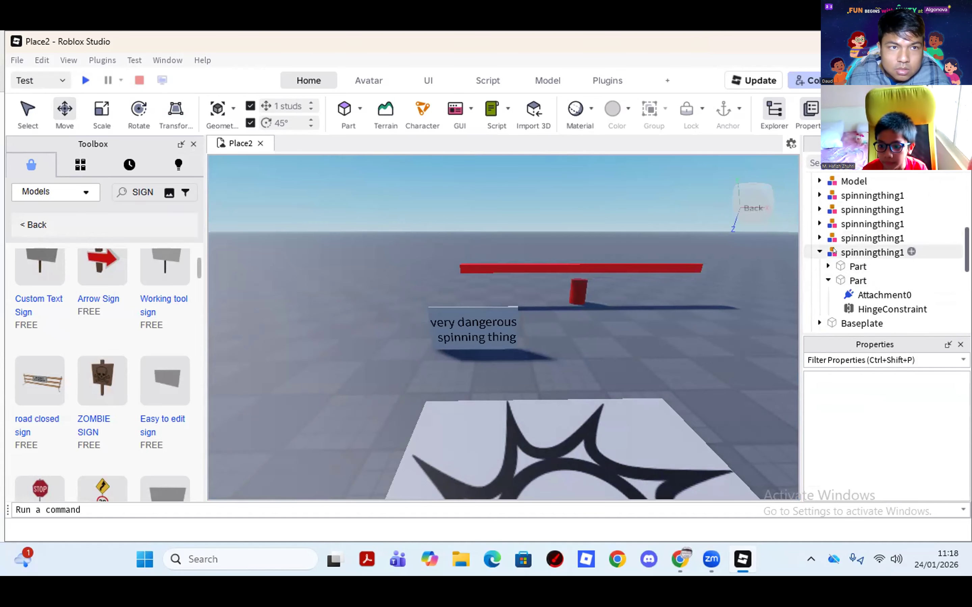
{"action": "left_click", "coordinate": [833, 251]}
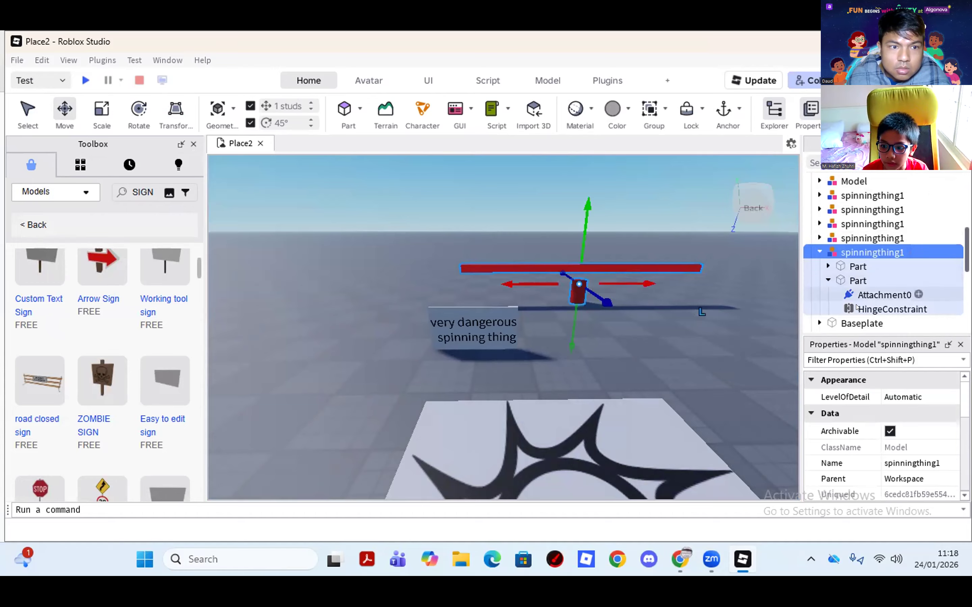
{"action": "left_click", "coordinate": [888, 310]}
{"action": "scroll", "coordinate": [866, 430], "scroll_direction": "down", "scroll_amount": 5}
{"action": "scroll", "coordinate": [866, 431], "scroll_direction": "down", "scroll_amount": 3}
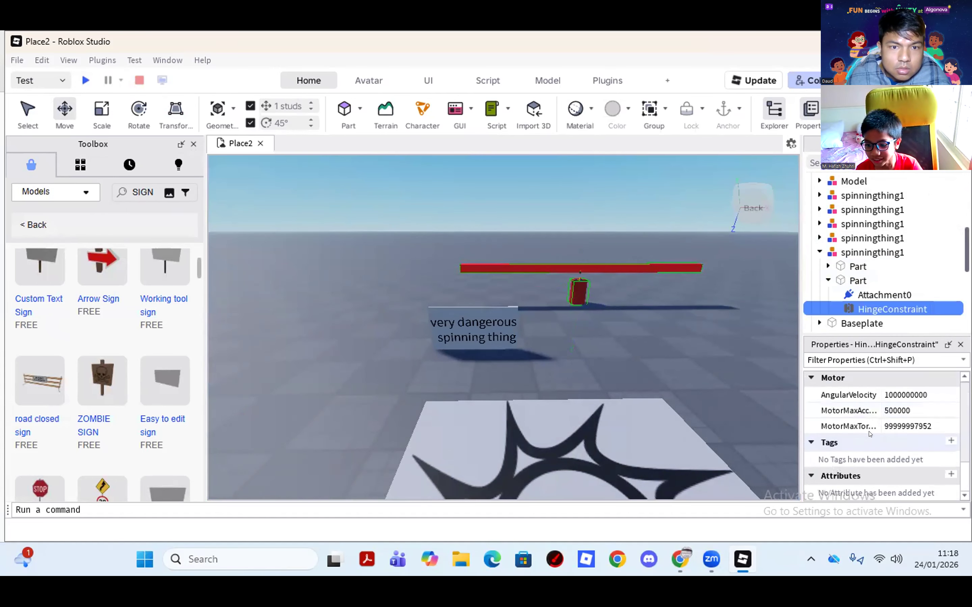
{"action": "left_click", "coordinate": [921, 395]}
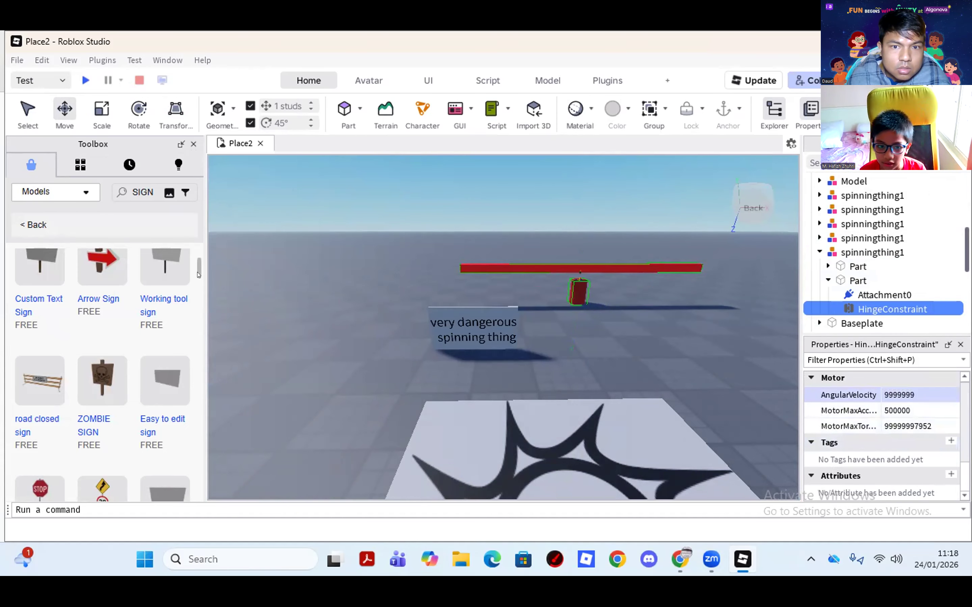
Playtest the crimson spinner briefly, stop, and set its hinge constraint's MotorMaxTorque to 9999999
{"action": "left_click", "coordinate": [86, 80]}
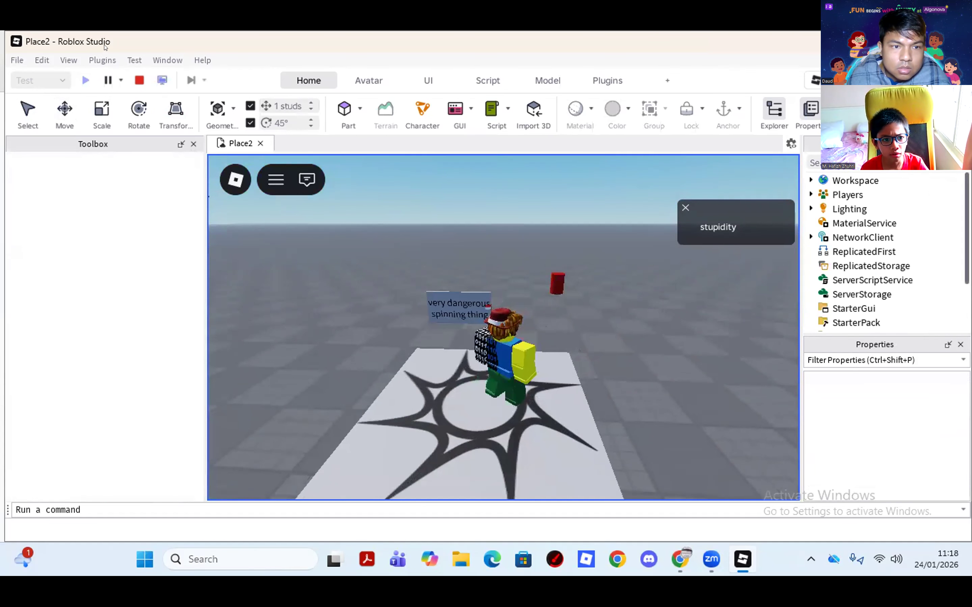
{"action": "left_click", "coordinate": [139, 80]}
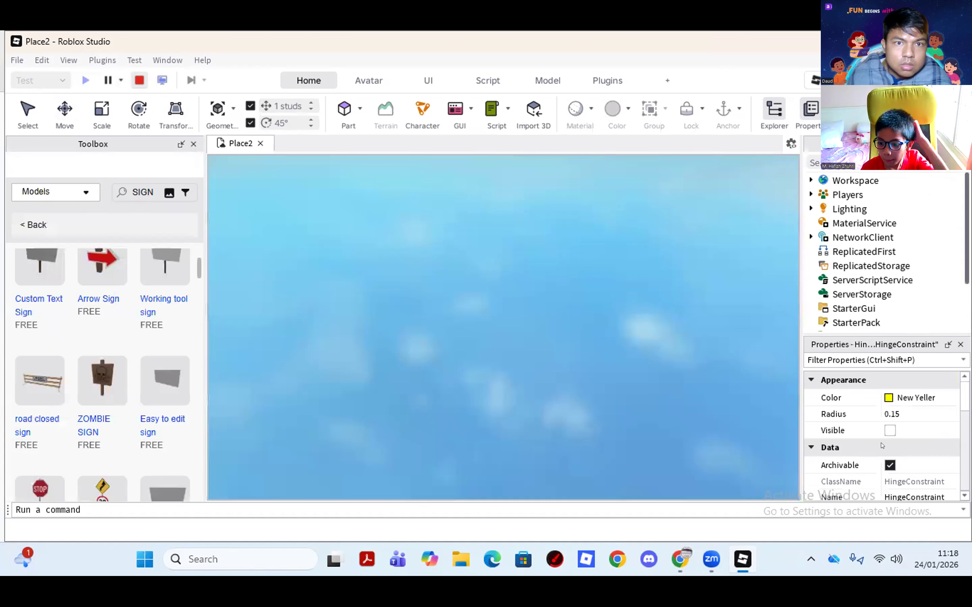
{"action": "scroll", "coordinate": [891, 445], "scroll_direction": "down", "scroll_amount": 10}
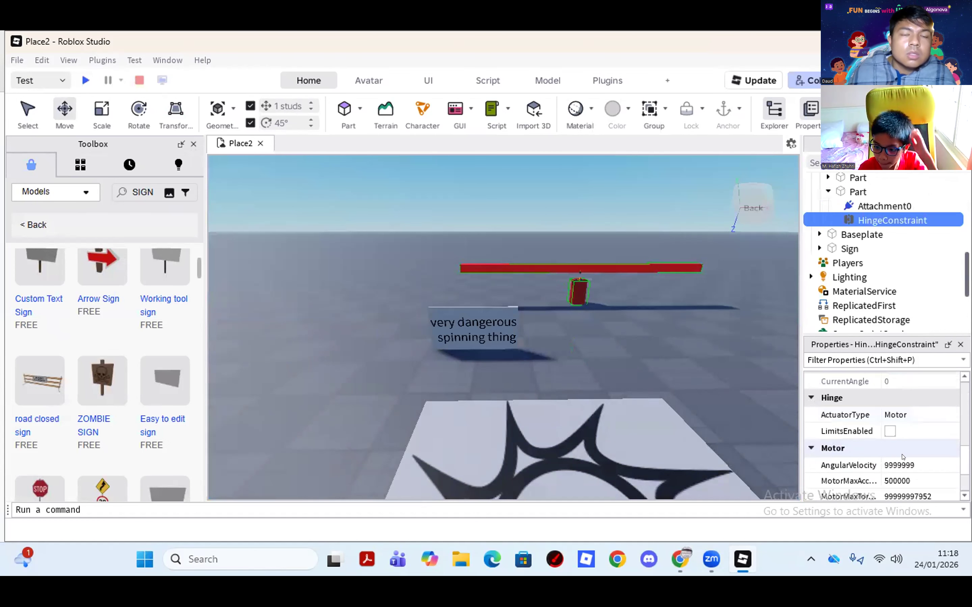
{"action": "left_click", "coordinate": [916, 425]}
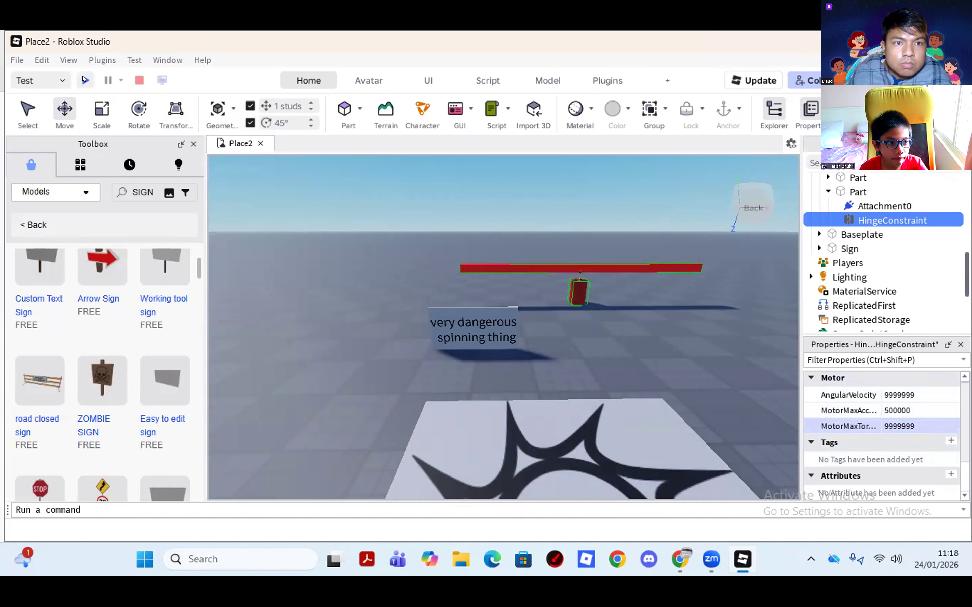
Playtest the retuned spinner, viewing it from several sides and moving the character into it, and end the simulation
{"action": "left_click", "coordinate": [85, 80]}
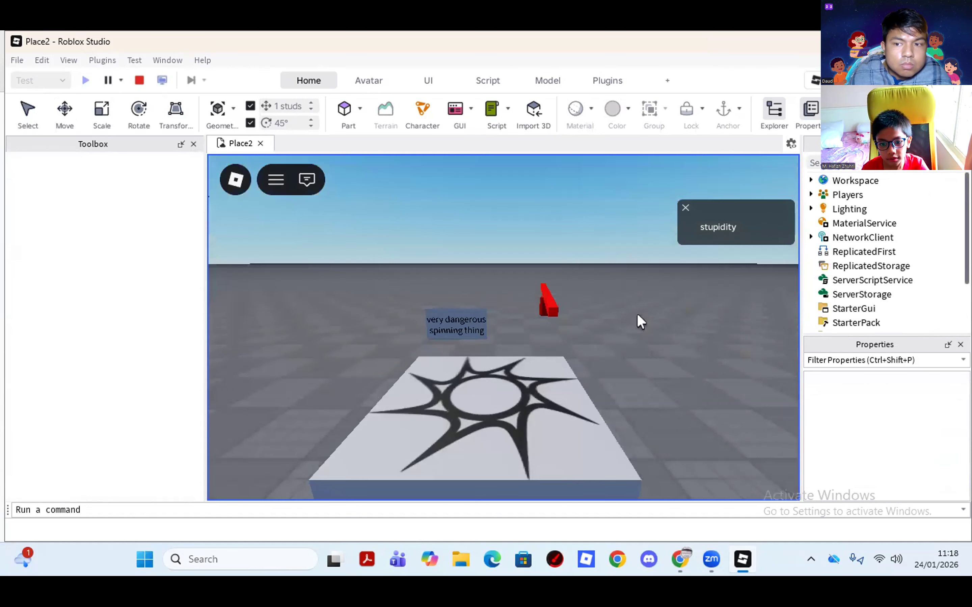
{"action": "scroll", "coordinate": [598, 302], "scroll_direction": "down", "scroll_amount": 6}
{"action": "right_click_drag", "start_coordinate": [598, 302], "coordinate": [598, 302]}
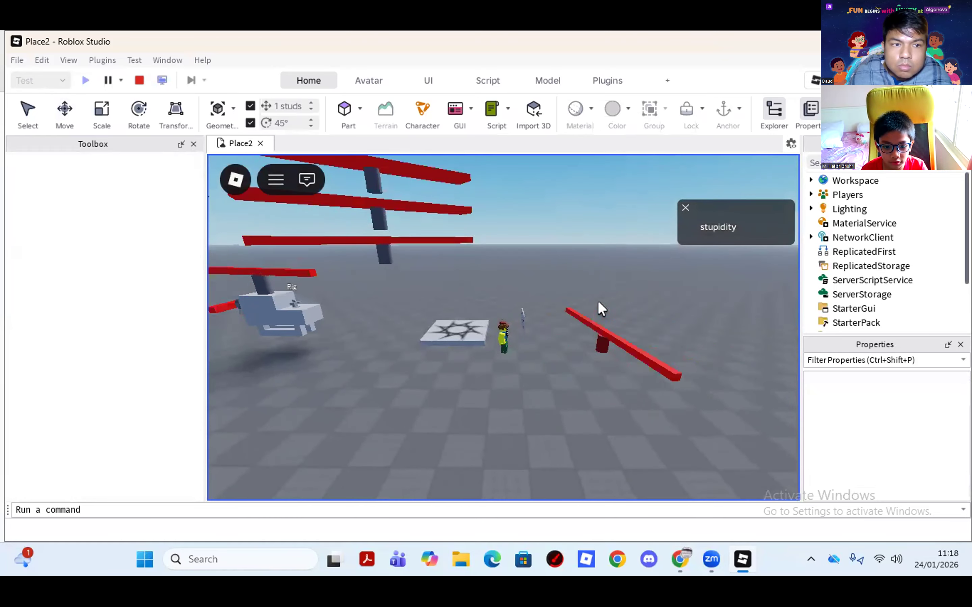
{"action": "key", "text": "shift"}
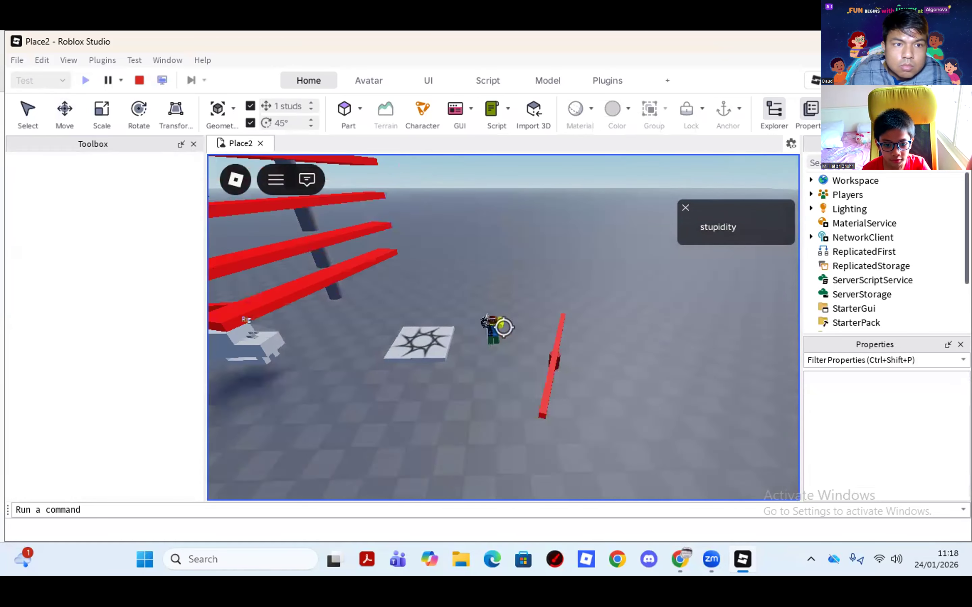
{"action": "key", "text": "shift"}
{"action": "right_click_drag", "start_coordinate": [505, 328], "coordinate": [502, 325]}
{"action": "key", "text": "w"}
{"action": "key", "text": "space"}
{"action": "key", "text": "w"}
{"action": "key", "text": "s"}
{"action": "key", "text": "d"}
{"action": "key", "text": "w"}
{"action": "left_click", "coordinate": [150, 95]}
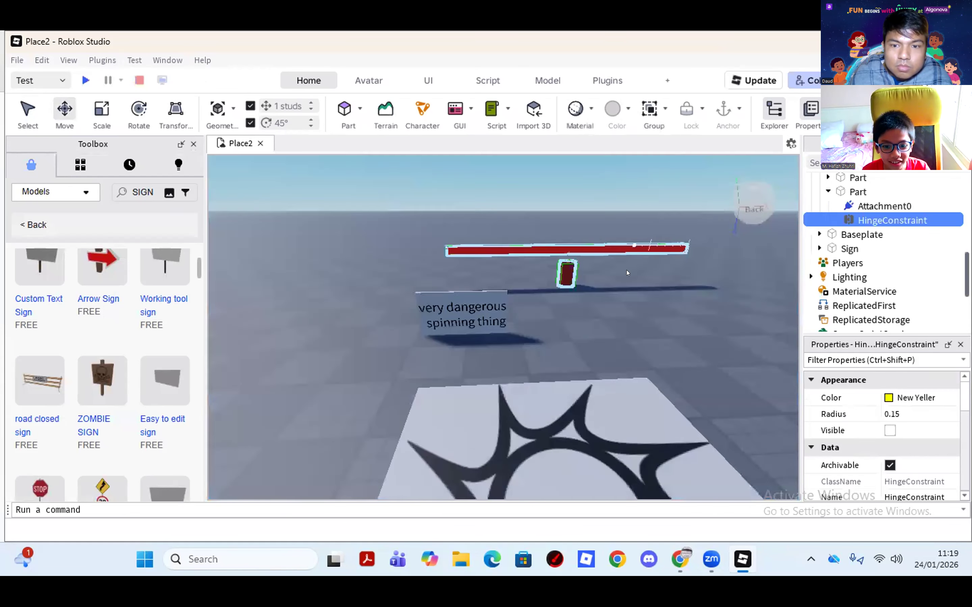
Duplicate the crimson spinner model and lower the copy 5 studs so it overlaps the original
{"action": "right_click_drag", "start_coordinate": [619, 272], "coordinate": [618, 272]}
{"action": "key", "text": "w"}
{"action": "key", "text": "s"}
{"action": "key", "text": "d"}
{"action": "key", "text": "w"}
{"action": "left_click", "coordinate": [511, 338]}
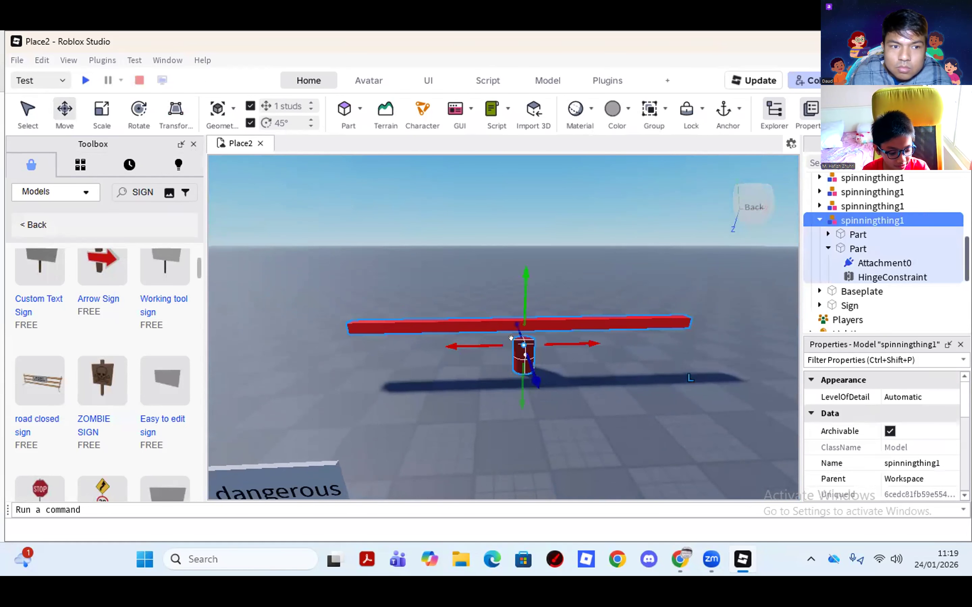
{"action": "key", "text": "ctrl+d"}
{"action": "left_click_drag", "start_coordinate": [526, 281], "coordinate": [513, 326]}
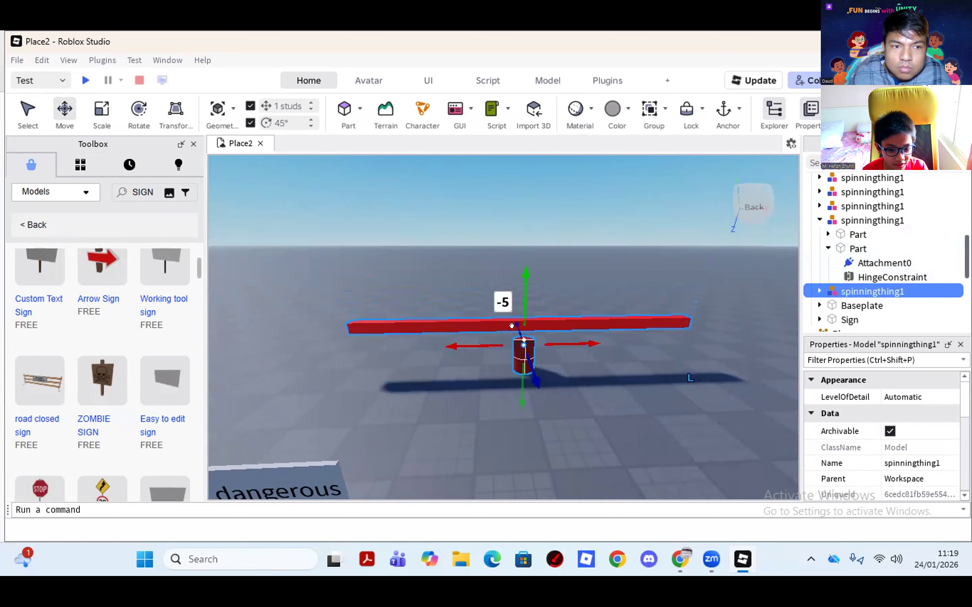
Duplicate the crimson spinner twice more and bring the raised copy down 5 studs onto the original
{"action": "key", "text": "ctrl+d"}
{"action": "key", "text": "ctrl+d"}
{"action": "left_click_drag", "start_coordinate": [513, 156], "coordinate": [551, 299]}
{"action": "left_click", "coordinate": [539, 260]}
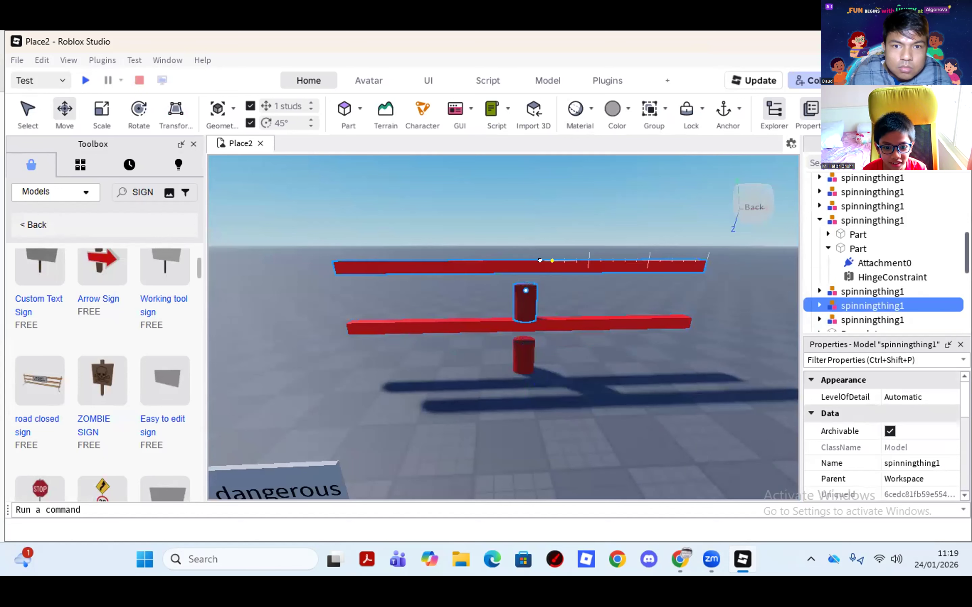
{"action": "left_click_drag", "start_coordinate": [526, 250], "coordinate": [526, 296]}
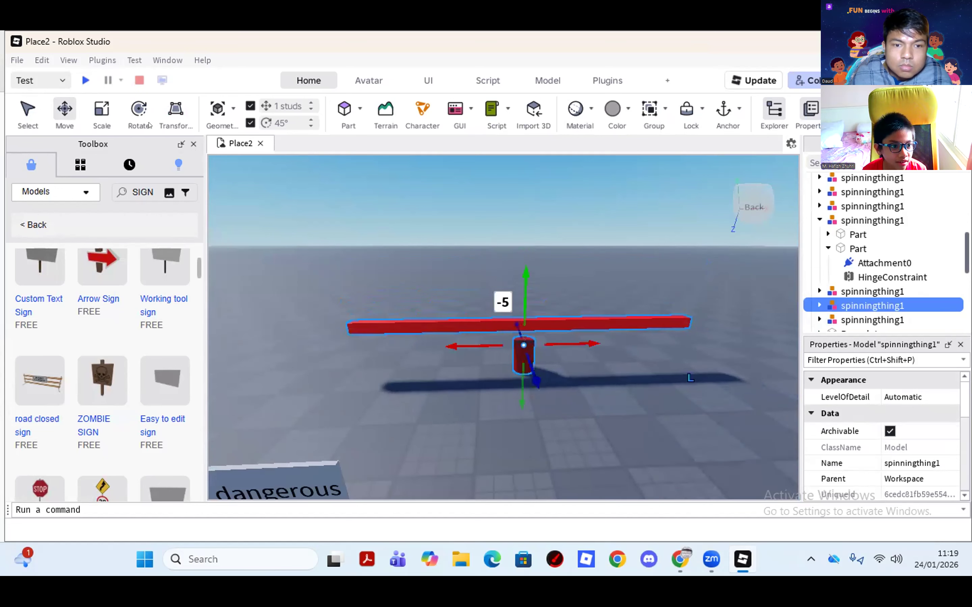
Playtest the overlapping crimson spinners, moving the character toward them and viewing them from several angles, and end the simulation
{"action": "left_click", "coordinate": [85, 80]}
{"action": "key", "text": "d"}
{"action": "right_click_drag", "start_coordinate": [562, 221], "coordinate": [563, 221]}
{"action": "scroll", "coordinate": [563, 221], "scroll_direction": "down", "scroll_amount": 5}
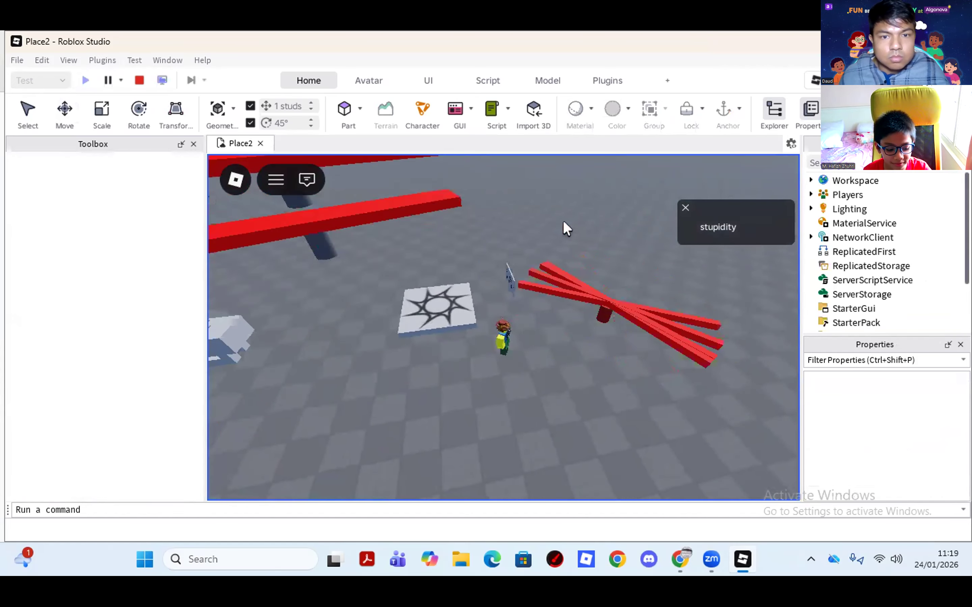
{"action": "right_click_drag", "start_coordinate": [617, 242], "coordinate": [579, 232]}
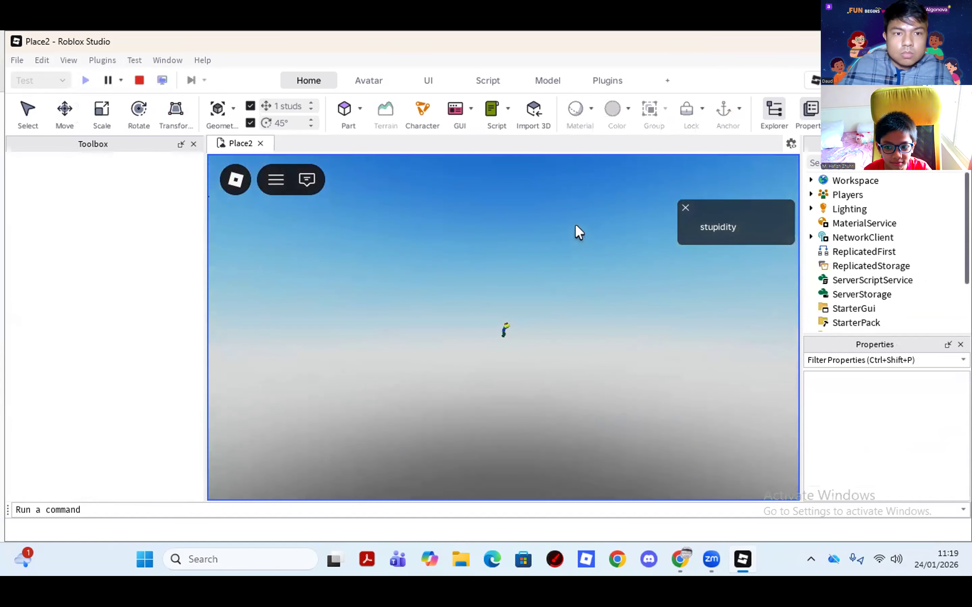
{"action": "right_click_drag", "start_coordinate": [579, 232], "coordinate": [578, 233]}
{"action": "scroll", "coordinate": [579, 233], "scroll_direction": "up", "scroll_amount": 5}
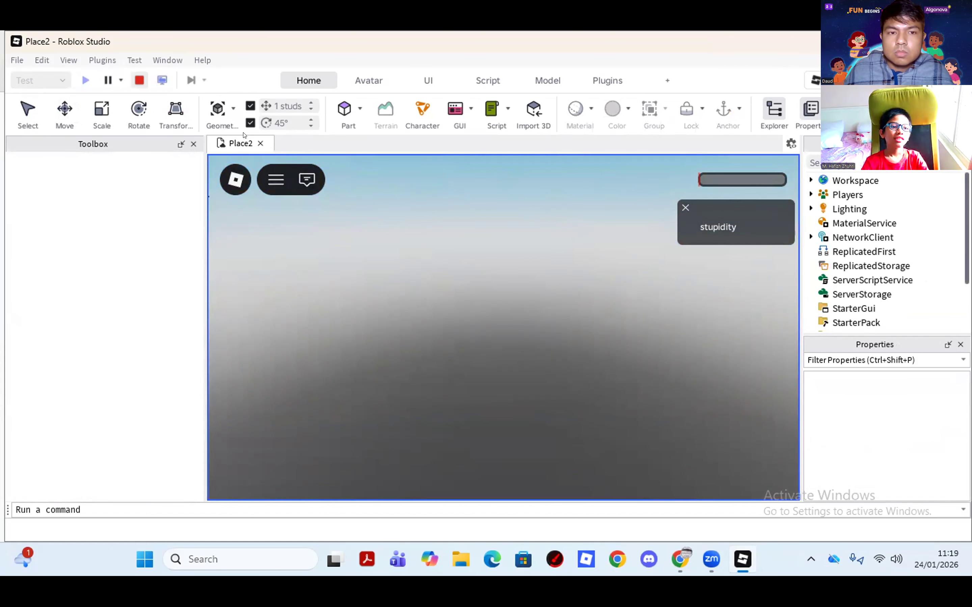
{"action": "left_click", "coordinate": [140, 80]}
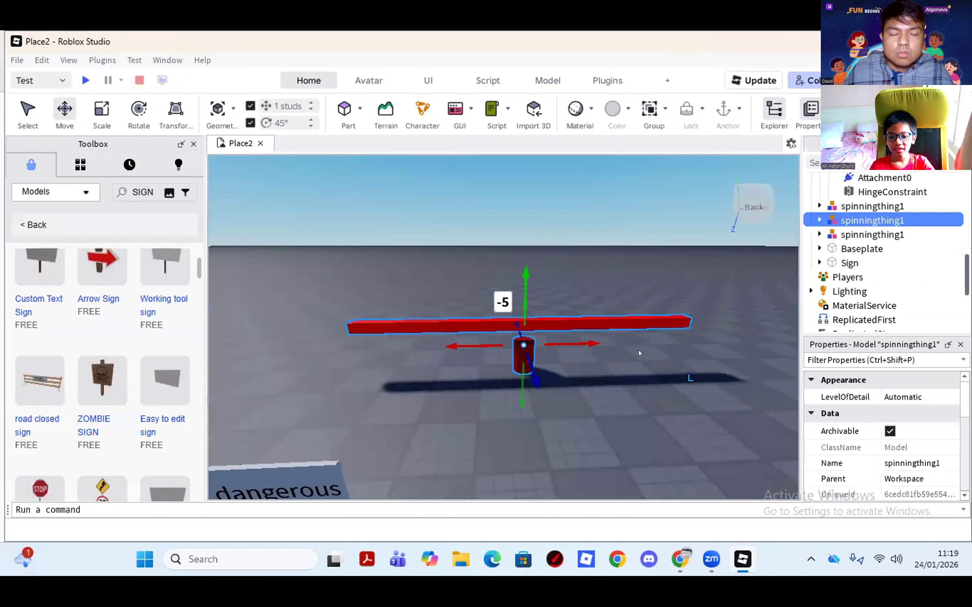
Examine the overlapping crimson spinners from several sides, deselect them, and look over the area around the sign and spawn
{"action": "key", "text": "f"}
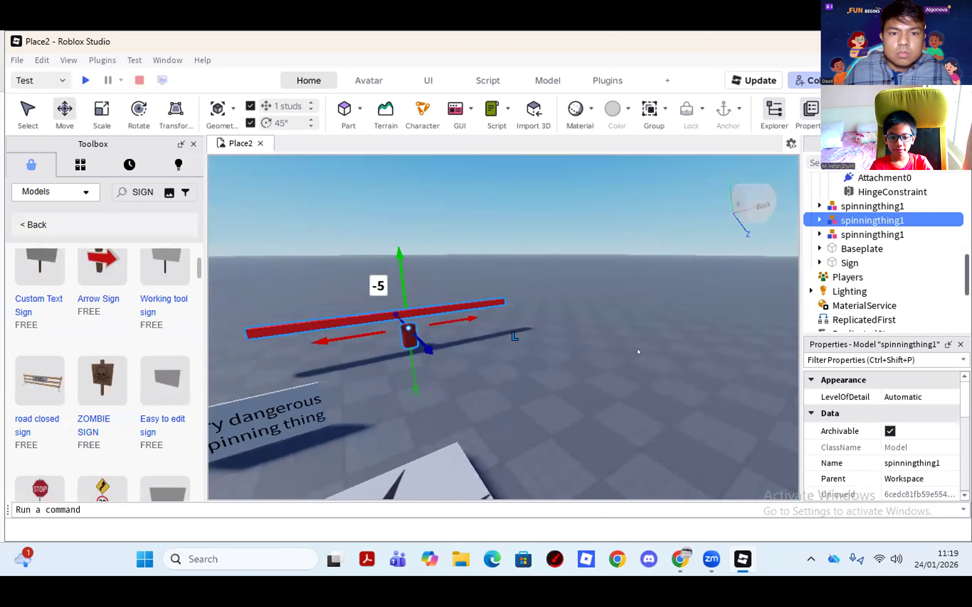
{"action": "right_click_drag", "start_coordinate": [641, 354], "coordinate": [638, 351]}
{"action": "scroll", "coordinate": [639, 351], "scroll_direction": "up", "scroll_amount": 2}
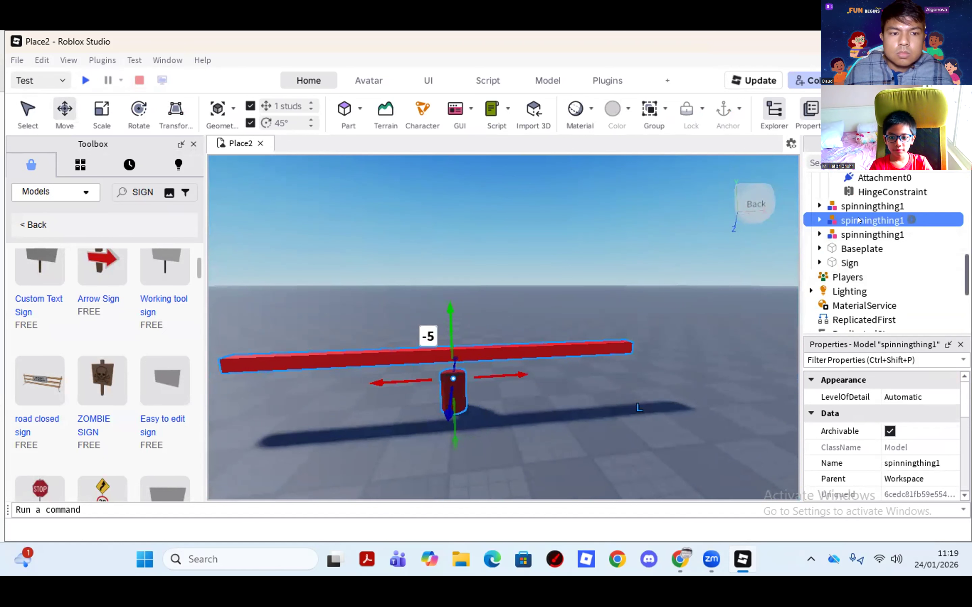
{"action": "left_click", "coordinate": [619, 263]}
{"action": "mouse_move", "coordinate": [619, 264]}
{"action": "right_mouse_down"}
{"action": "mouse_move", "coordinate": [617, 254]}
{"action": "mouse_move", "coordinate": [629, 253]}
{"action": "right_mouse_up"}
{"action": "scroll", "coordinate": [618, 254], "scroll_direction": "down", "scroll_amount": 2}
{"action": "key", "text": "w"}
{"action": "key", "text": "w"}
{"action": "key", "text": "w"}
{"action": "mouse_move", "coordinate": [638, 194]}
{"action": "right_mouse_down"}
{"action": "mouse_move", "coordinate": [641, 204]}
{"action": "mouse_move", "coordinate": [641, 194]}
{"action": "right_mouse_up"}
{"action": "key", "text": "w"}
{"action": "key", "text": "w"}
{"action": "key", "text": "w"}
{"action": "right_click_drag", "start_coordinate": [558, 246], "coordinate": [558, 247]}
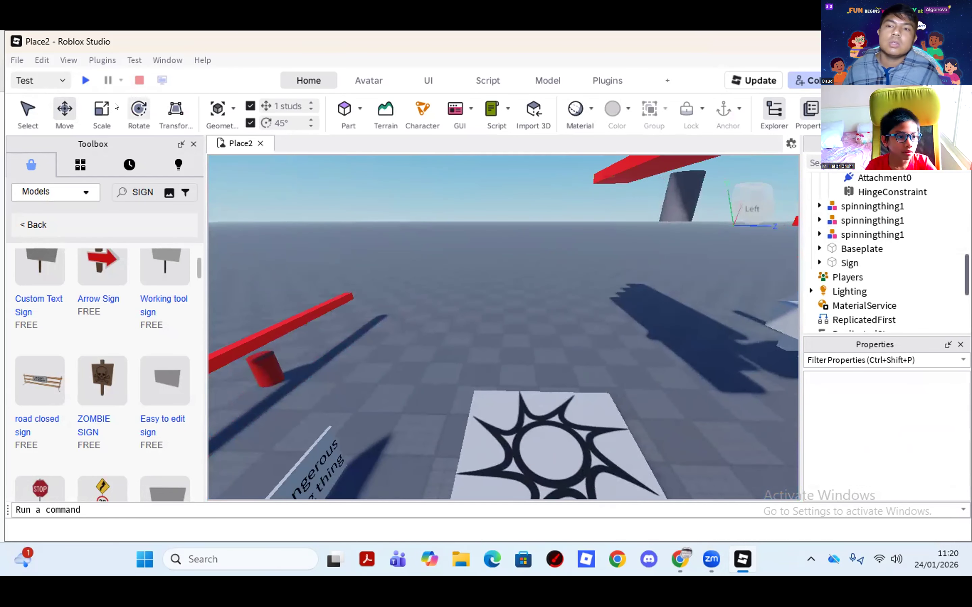
Save the place to Roblox as a new game named with the creator's username followed by "'s testing place maybe"
{"action": "left_click", "coordinate": [15, 60]}
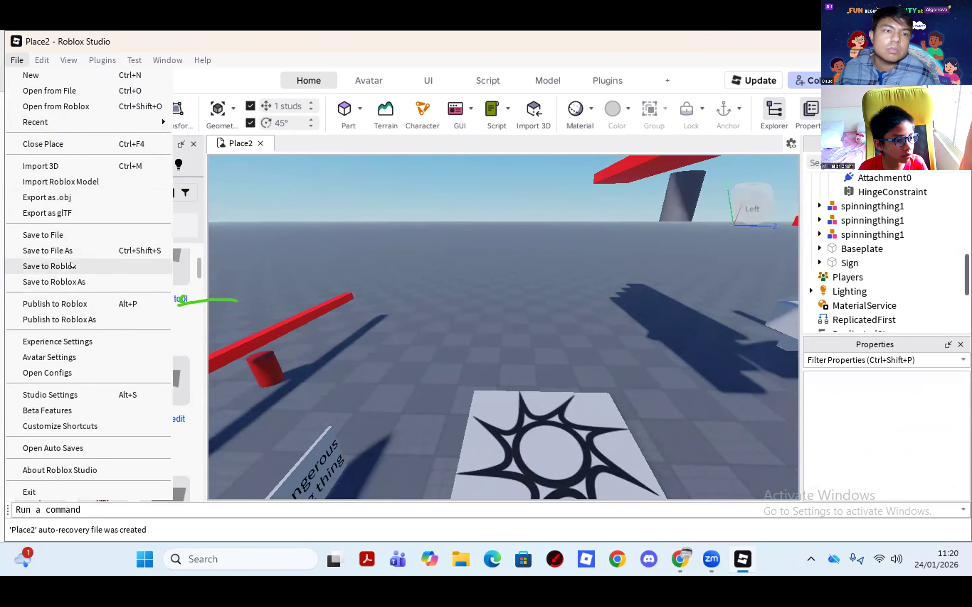
{"action": "left_click", "coordinate": [71, 266]}
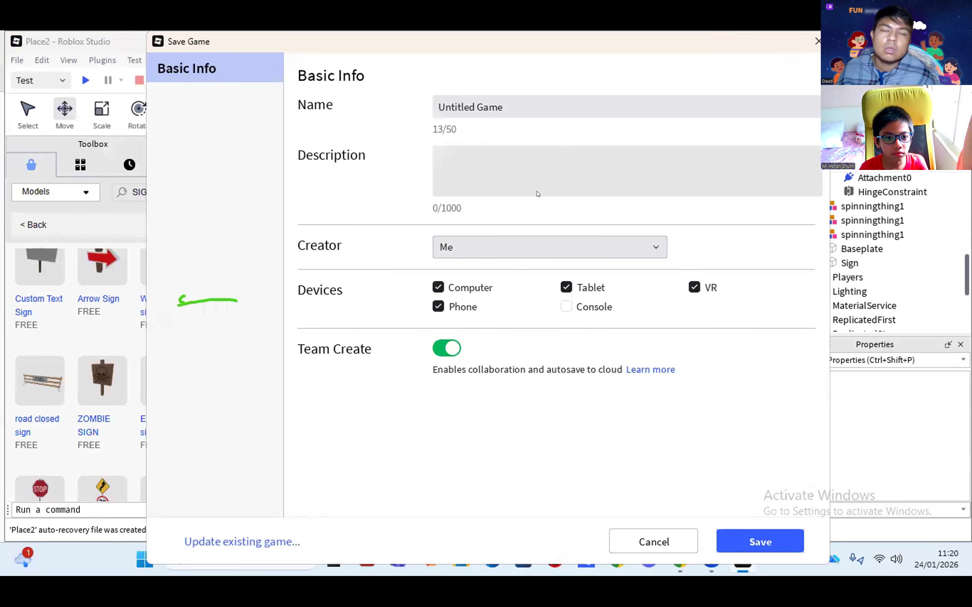
{"action": "left_click", "coordinate": [504, 106]}
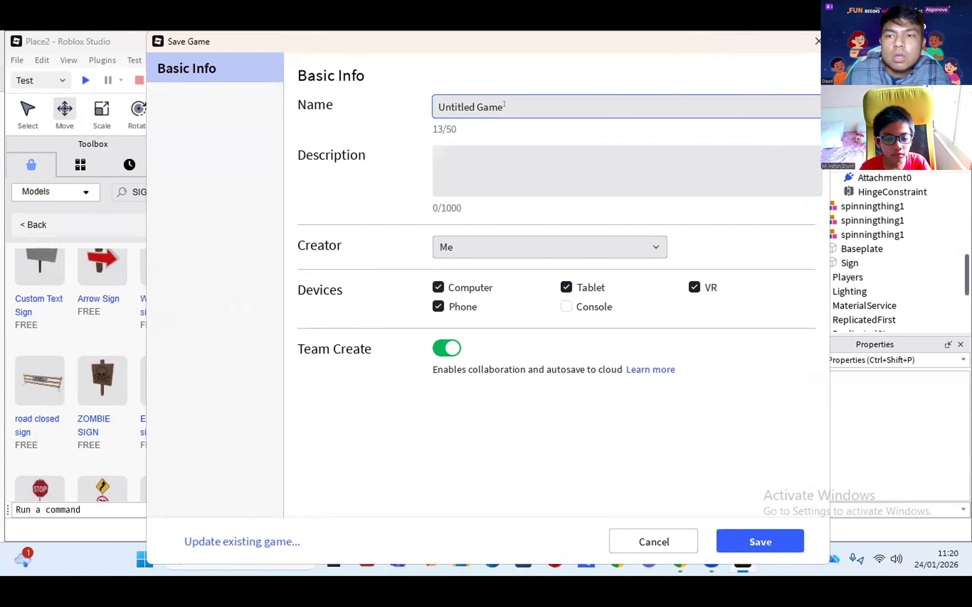
{"action": "key", "text": "BackSpace"}
{"action": "key", "text": "BackSpace"}
{"action": "key", "text": "BackSpace"}
{"action": "key", "text": "BackSpace"}
{"action": "key", "text": "BackSpace"}
{"action": "key", "text": "BackSpace"}
{"action": "key", "text": "BackSpace"}
{"action": "key", "text": "BackSpace"}
{"action": "key", "text": "BackSpace"}
{"action": "key", "text": "BackSpace"}
{"action": "key", "text": "BackSpace"}
{"action": "key", "text": "BackSpace"}
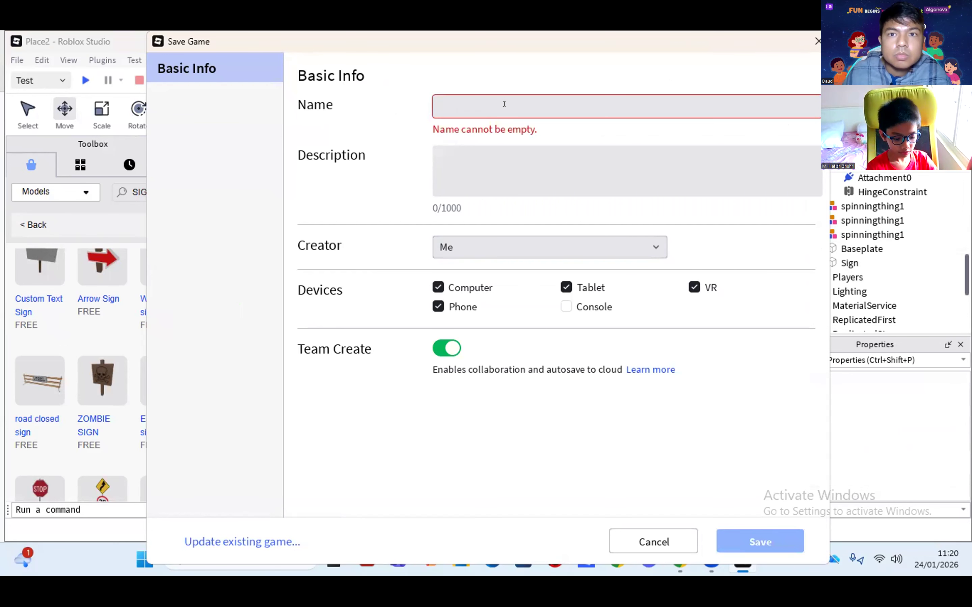
{"action": "type", "text": "hatwisb2"}
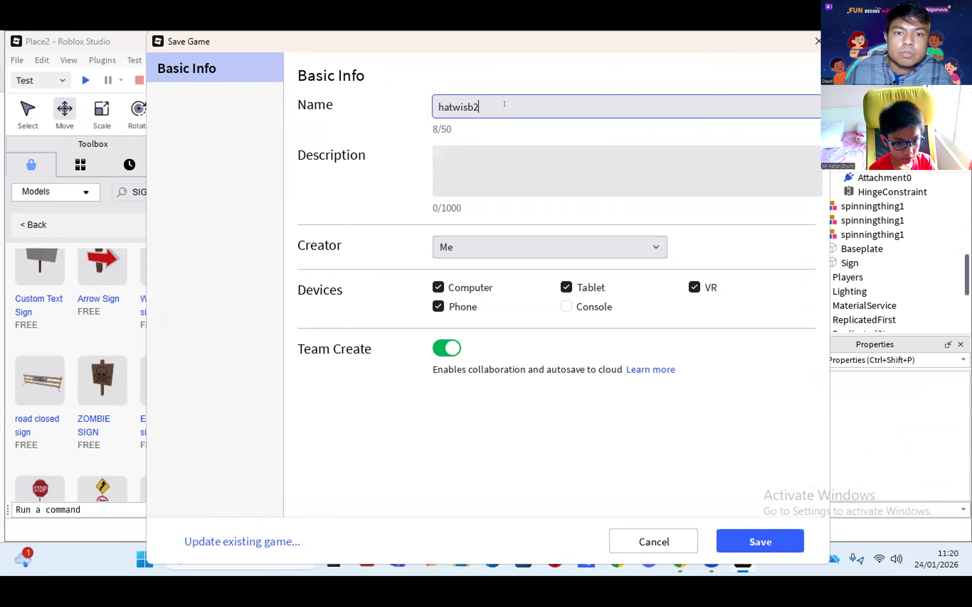
{"action": "type", "text": "'s"}
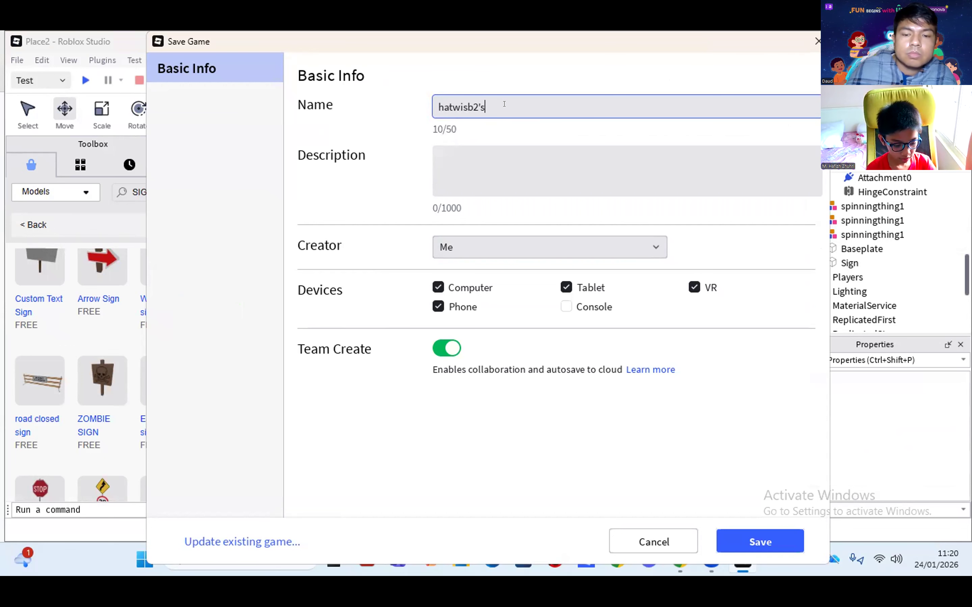
{"action": "type", "text": " testing plav"}
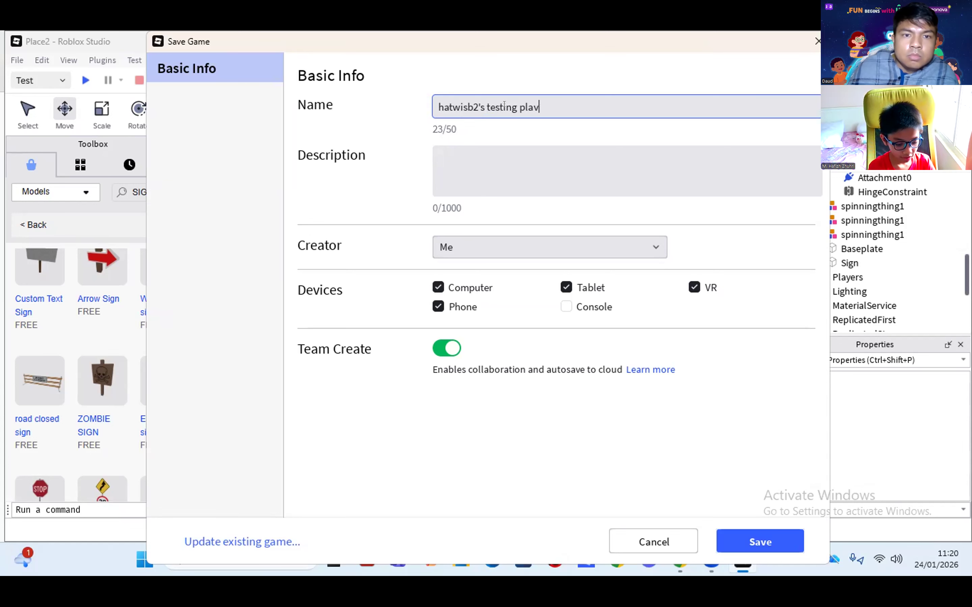
{"action": "key", "text": "BackSpace"}
{"action": "type", "text": "ce maybe"}
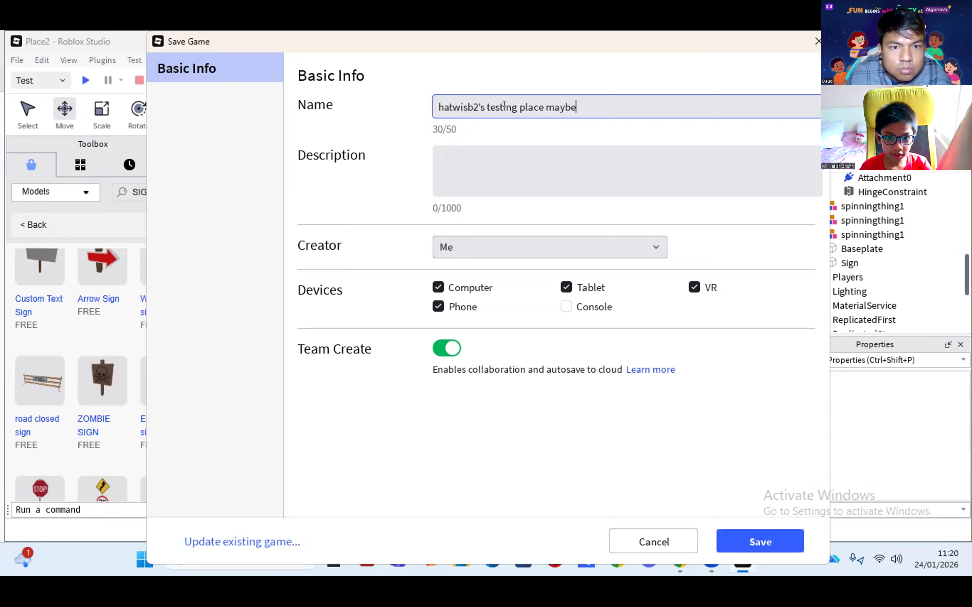
{"action": "left_click", "coordinate": [734, 535]}
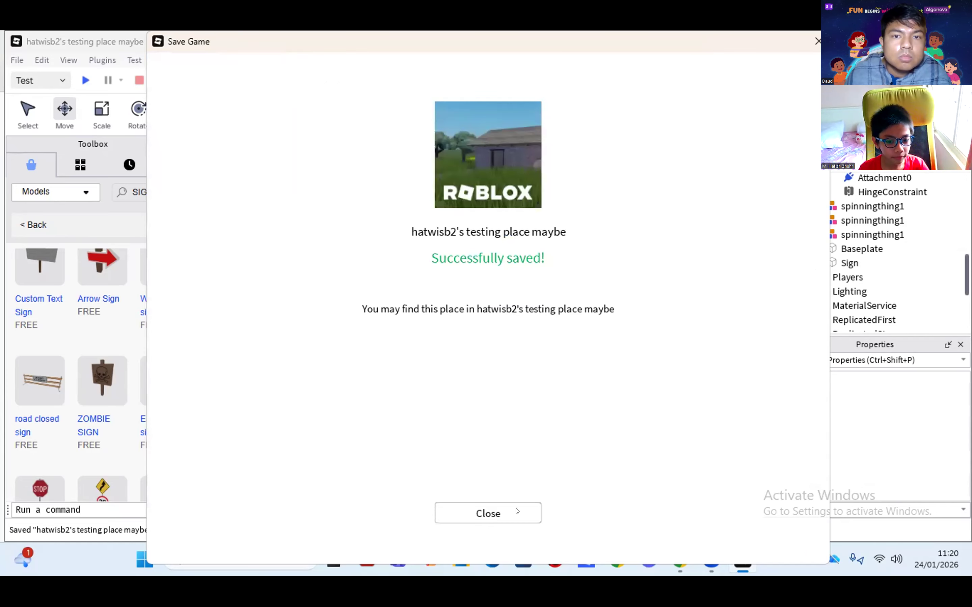
{"action": "left_click", "coordinate": [482, 514]}
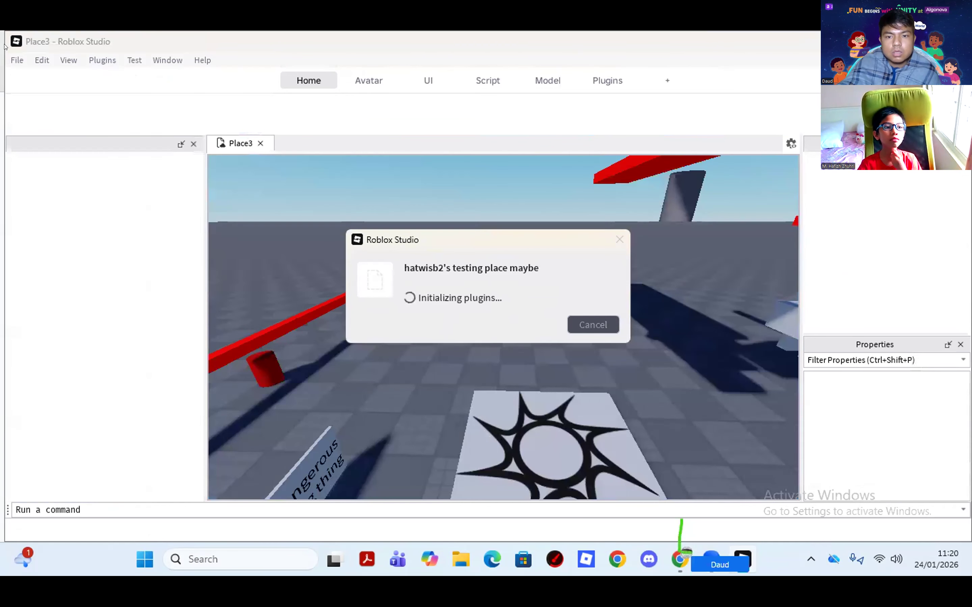
Publish the saved place to Roblox and open its Maturity & Compliance Questionnaire to read the introduction
{"action": "left_click", "coordinate": [16, 61]}
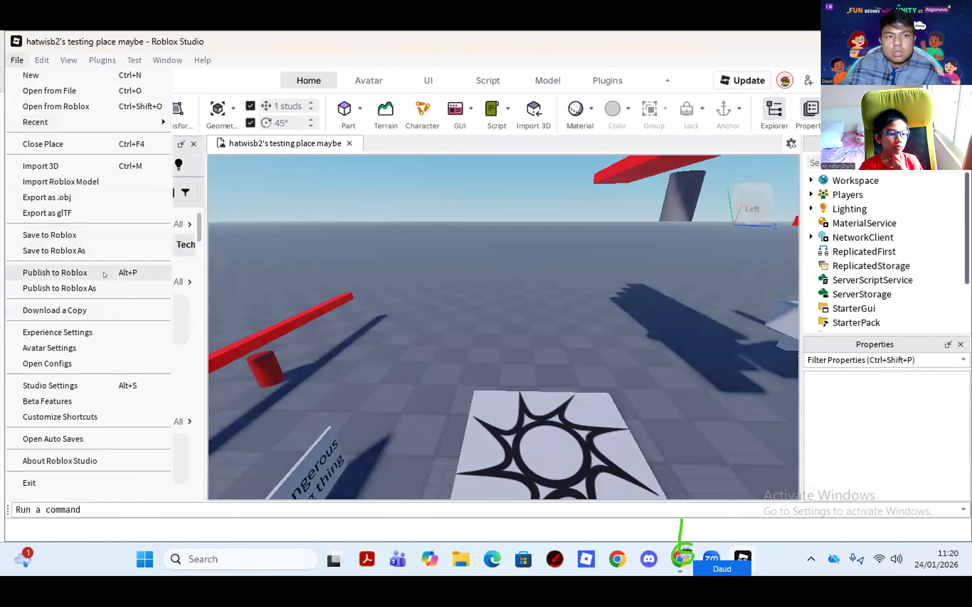
{"action": "left_click", "coordinate": [95, 275]}
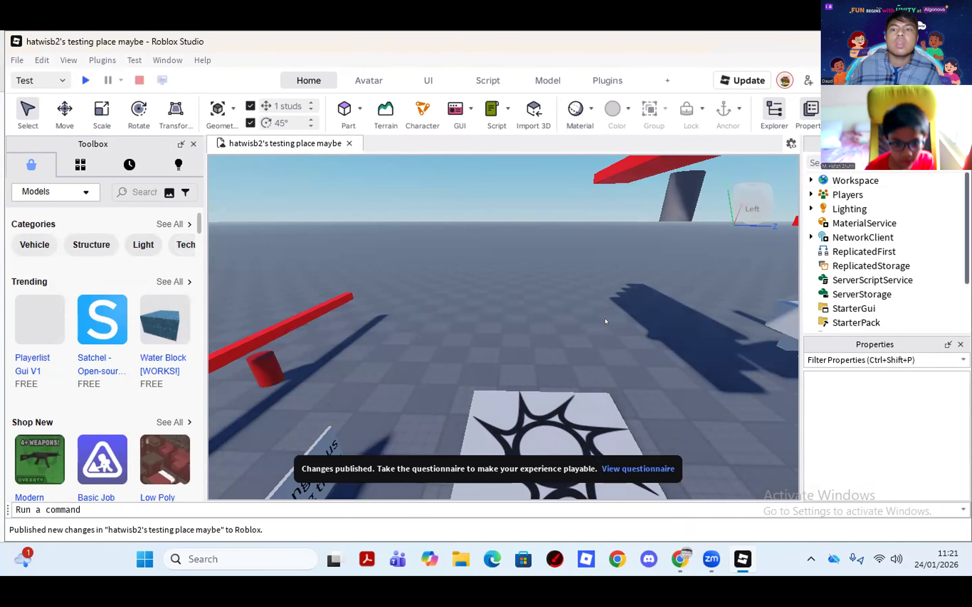
{"action": "left_click", "coordinate": [644, 469]}
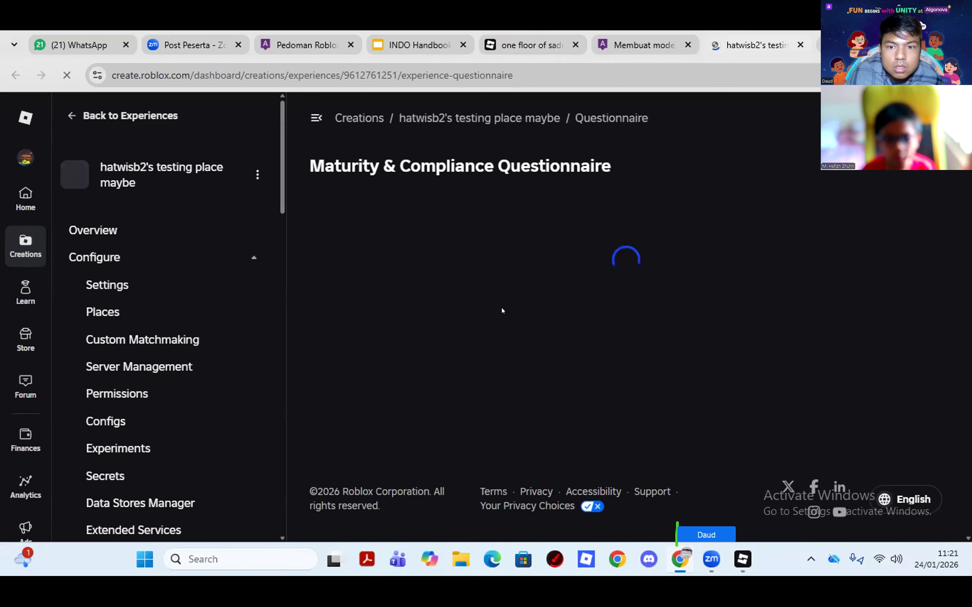
{"action": "scroll", "coordinate": [439, 354], "scroll_direction": "down", "scroll_amount": 4}
{"action": "scroll", "coordinate": [439, 354], "scroll_direction": "down", "scroll_amount": 3}
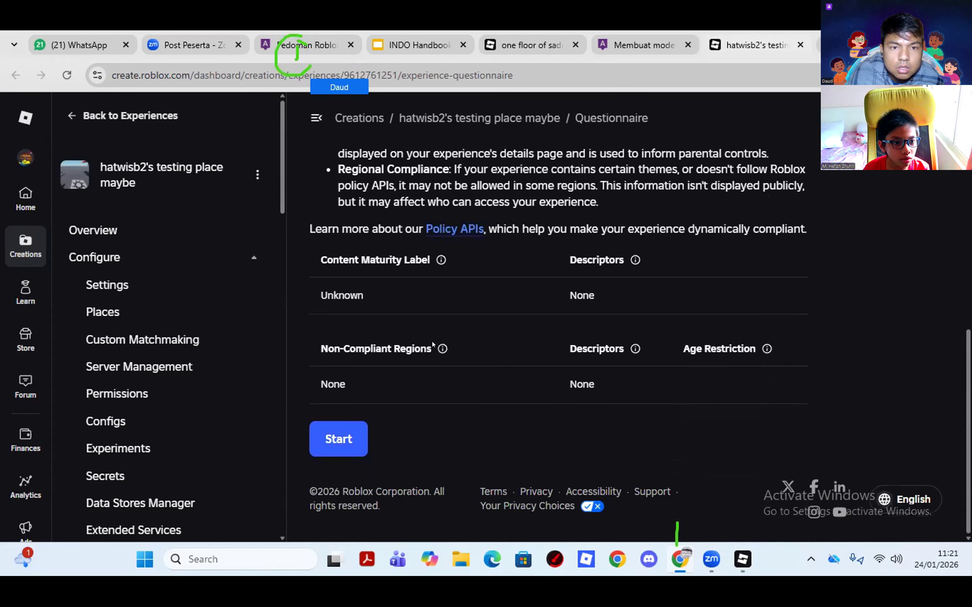
{"action": "scroll", "coordinate": [432, 342], "scroll_direction": "up", "scroll_amount": 5}
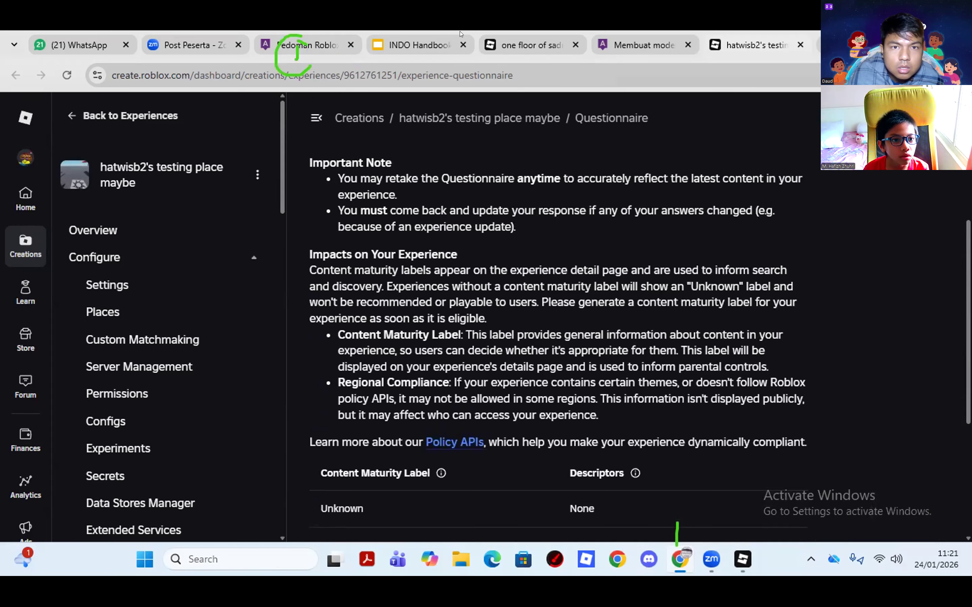
Switch to the Algonova lesson, finish the task past its Handbook page, and open the profile menu
{"action": "left_click", "coordinate": [330, 44]}
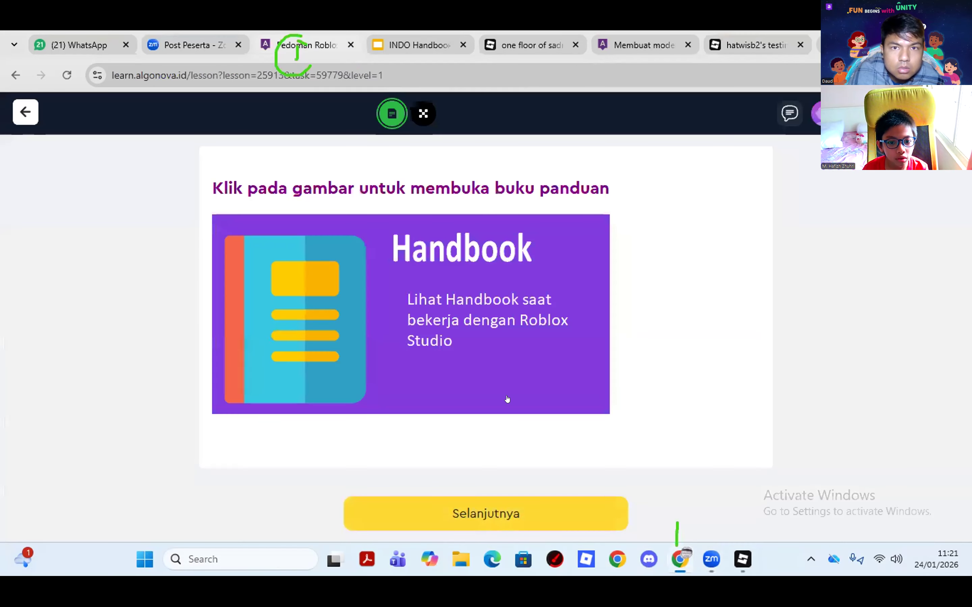
{"action": "left_click", "coordinate": [491, 514]}
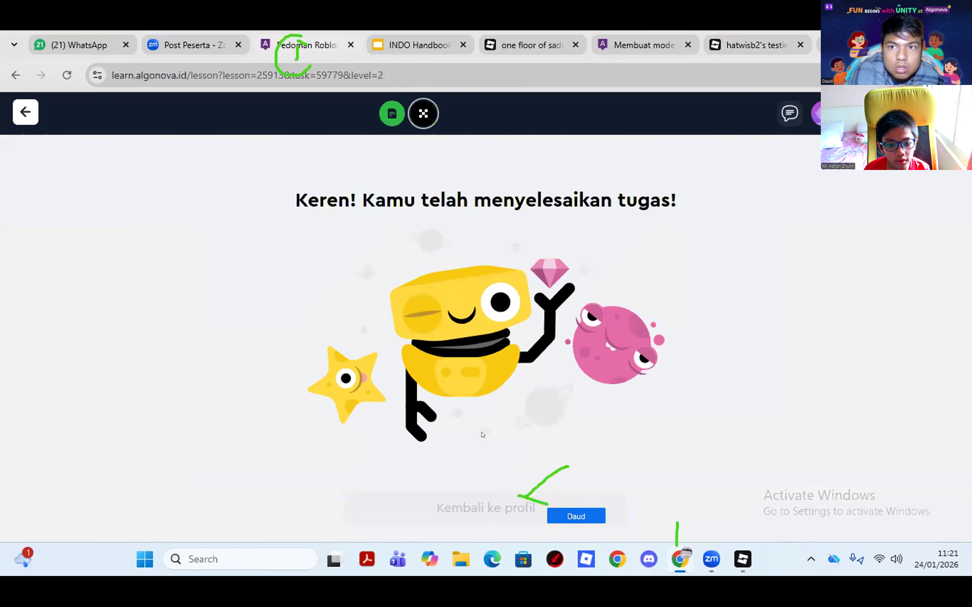
{"action": "left_click", "coordinate": [357, 276]}
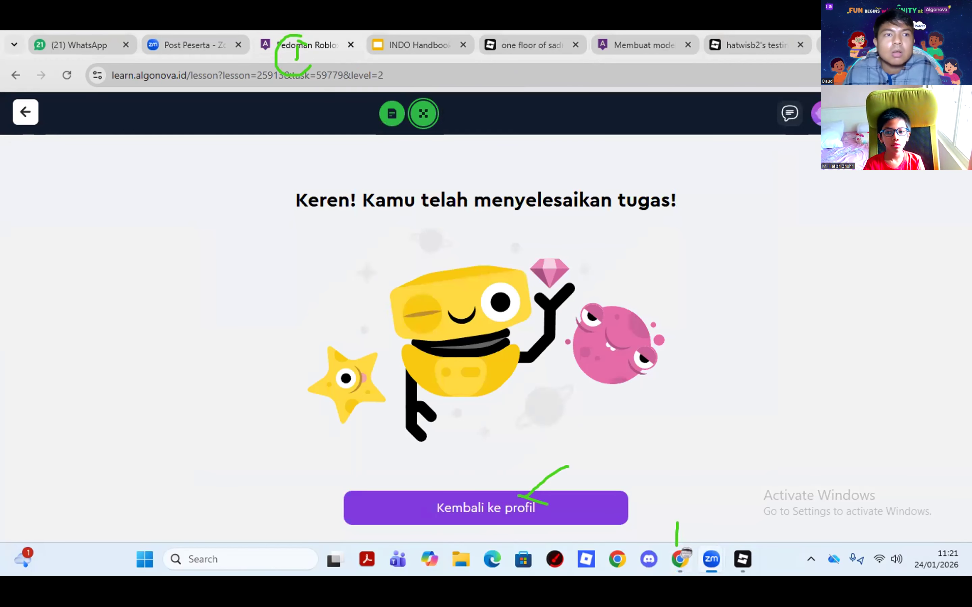
{"action": "left_click", "coordinate": [826, 114]}
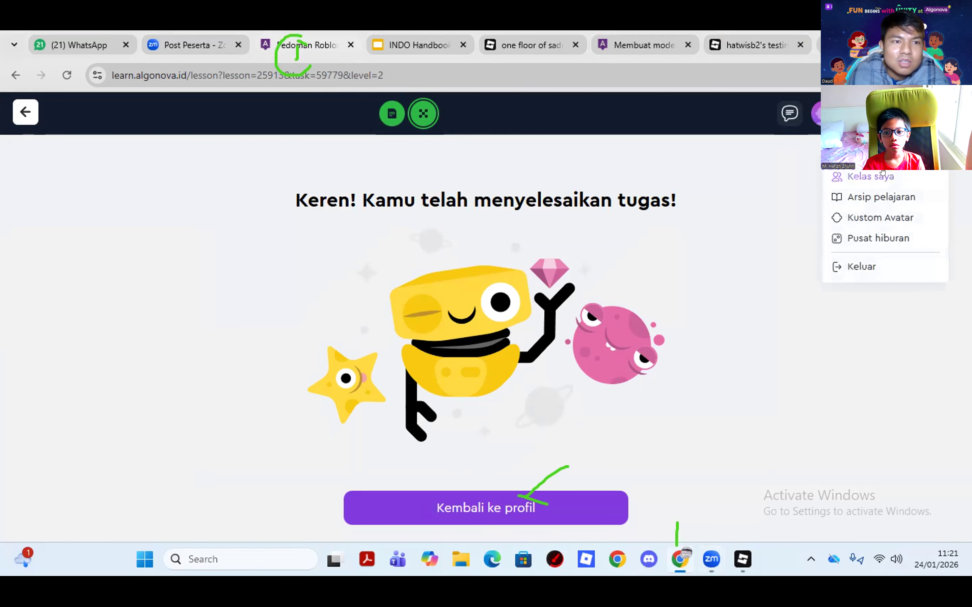
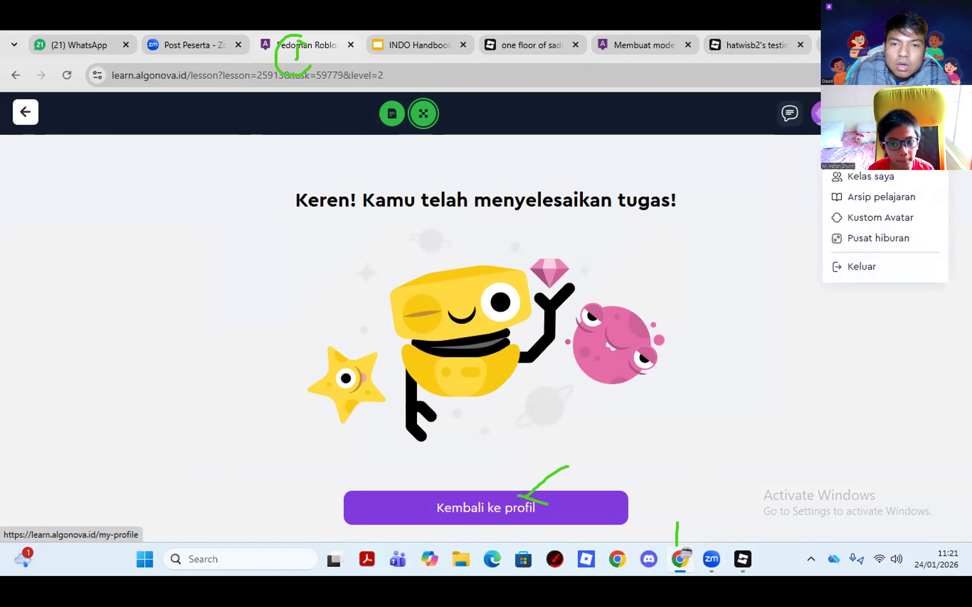
Log out of the current account and sign in to the student portal with the student's login and password
{"action": "left_click", "coordinate": [861, 266]}
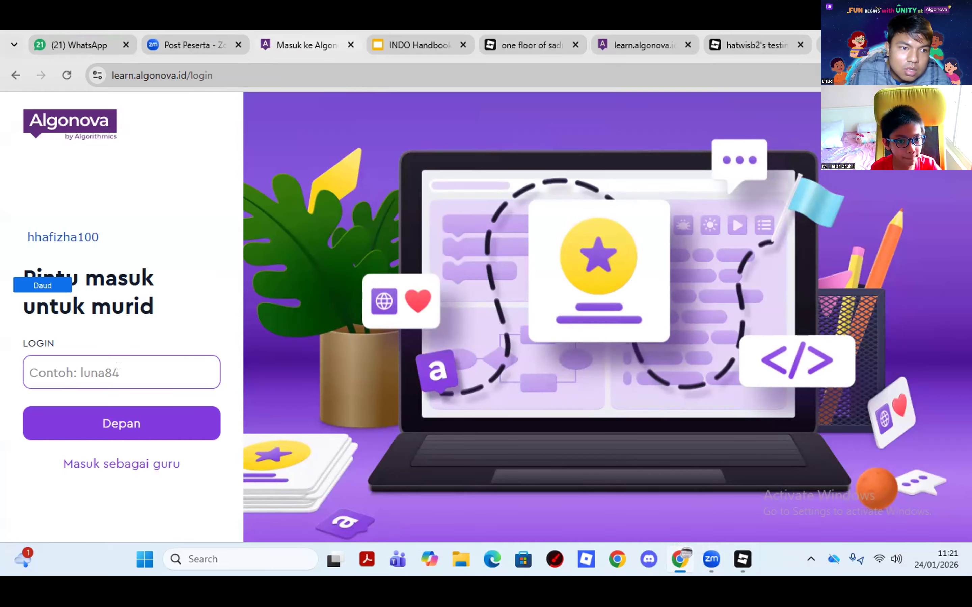
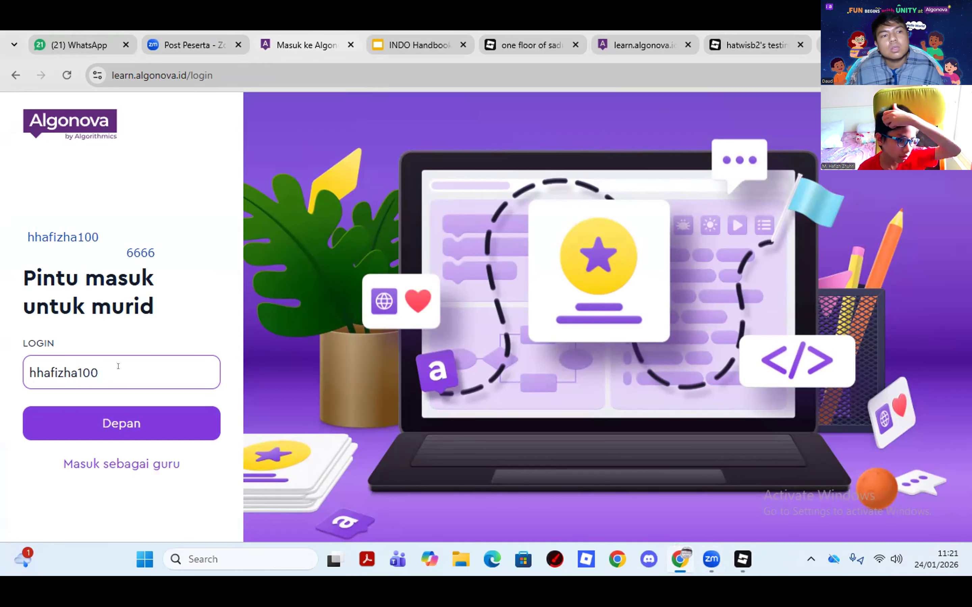
{"action": "left_click", "coordinate": [101, 423]}
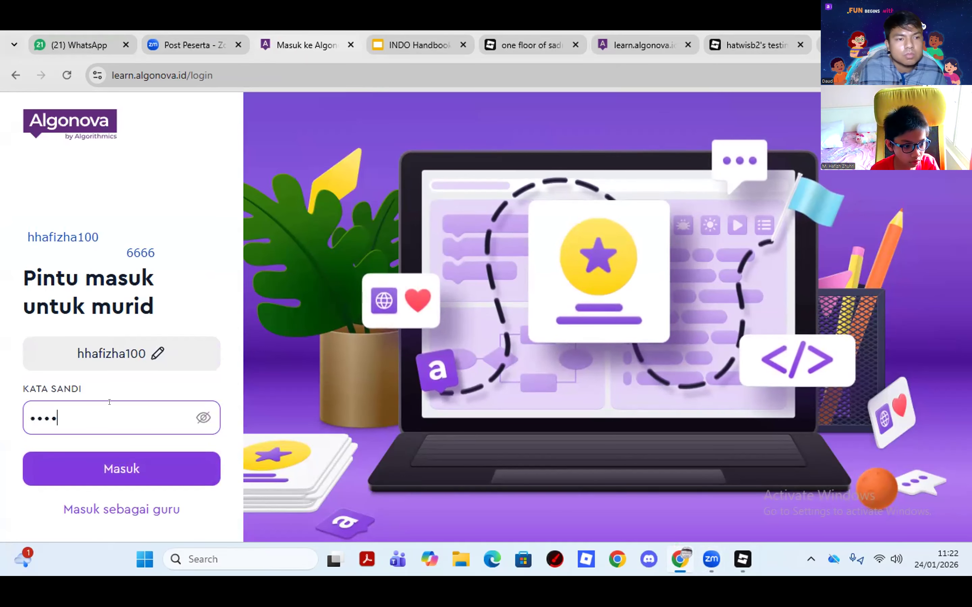
{"action": "left_click", "coordinate": [112, 466]}
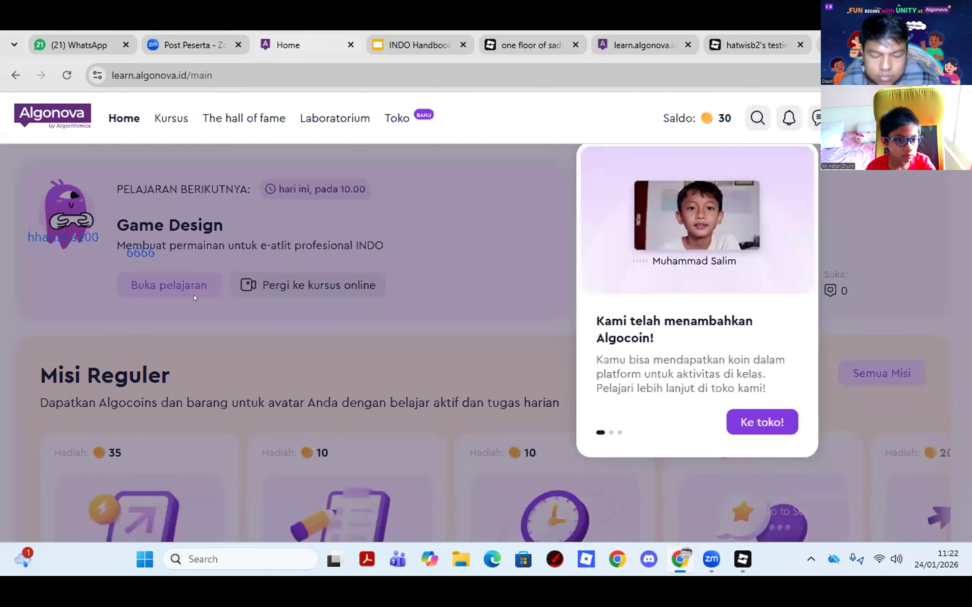
Open the Algocoin shop from the welcome message and look over its missions and shop sections
{"action": "left_click", "coordinate": [752, 418]}
{"action": "left_click", "coordinate": [530, 432]}
{"action": "left_click", "coordinate": [529, 430]}
{"action": "scroll", "coordinate": [530, 281], "scroll_direction": "down", "scroll_amount": 6}
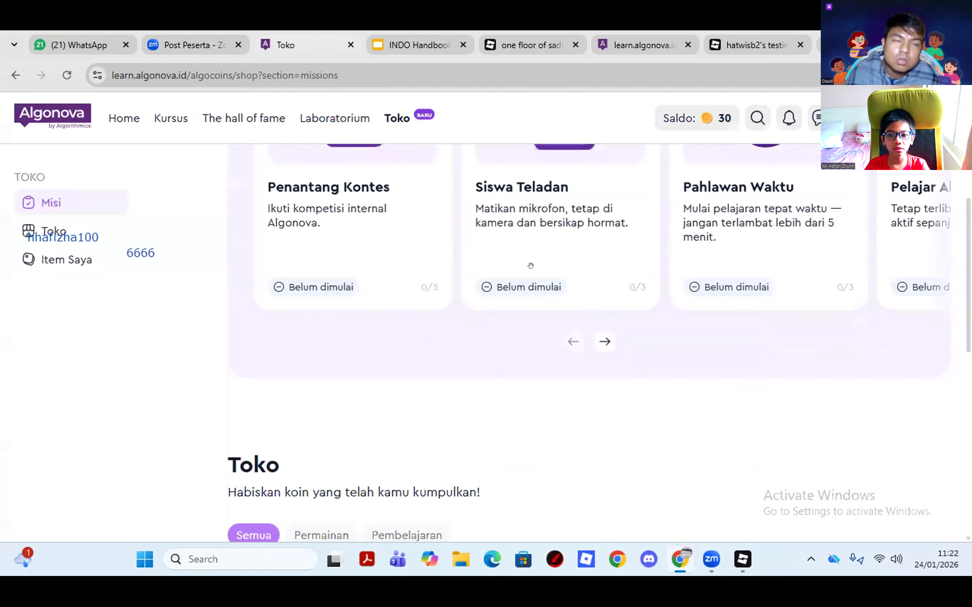
{"action": "scroll", "coordinate": [530, 266], "scroll_direction": "up", "scroll_amount": 7}
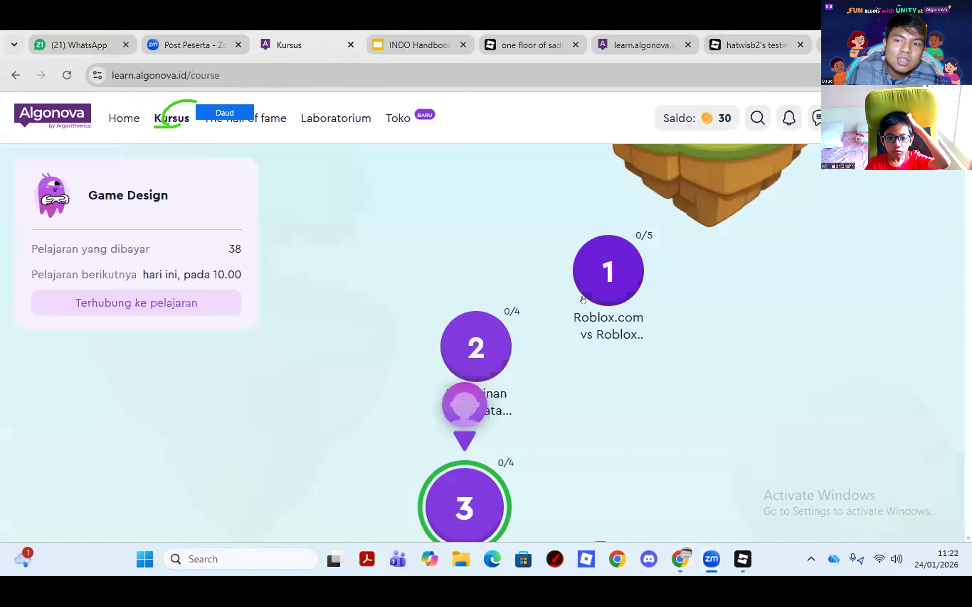
Open the Membuat model task of lesson 3 in the Game Design course and dismiss its teacher-review introduction
{"action": "scroll", "coordinate": [441, 362], "scroll_direction": "down", "scroll_amount": 3}
{"action": "left_click", "coordinate": [486, 345]}
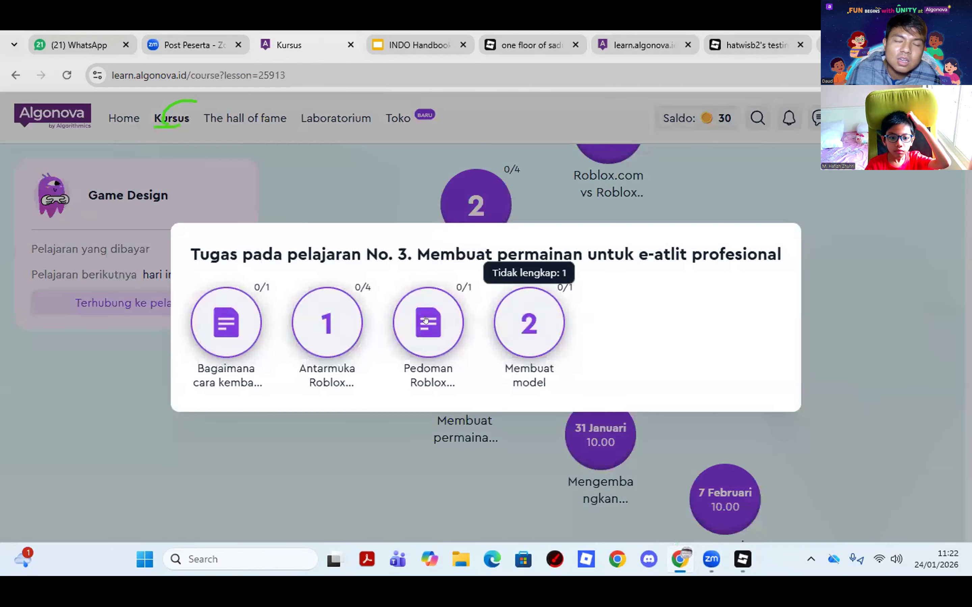
{"action": "left_click", "coordinate": [526, 322]}
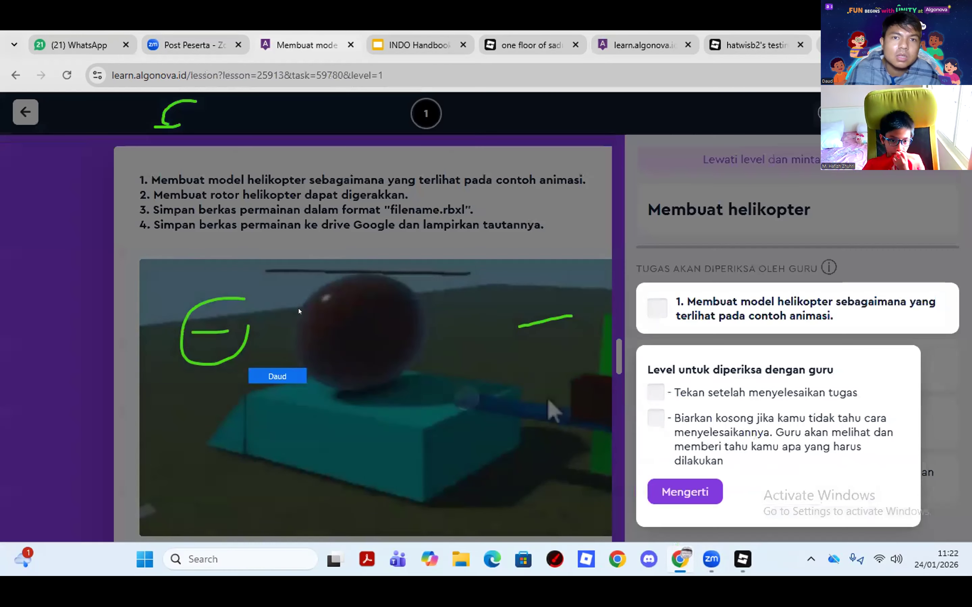
{"action": "left_click", "coordinate": [656, 393]}
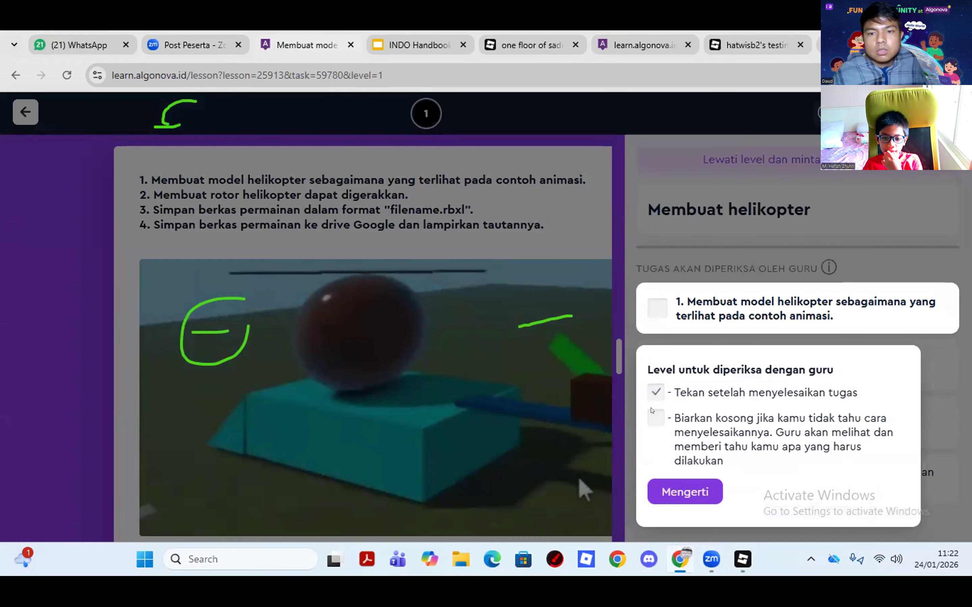
{"action": "left_click", "coordinate": [662, 495]}
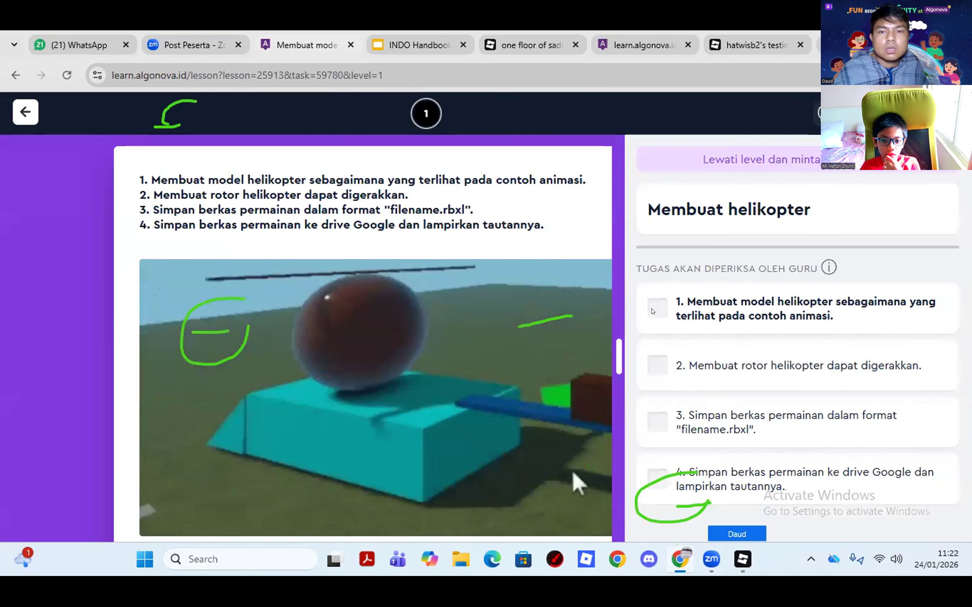
Mark all four Membuat helikopter requirements as done and submit the task for the teacher's review
{"action": "left_click", "coordinate": [653, 311]}
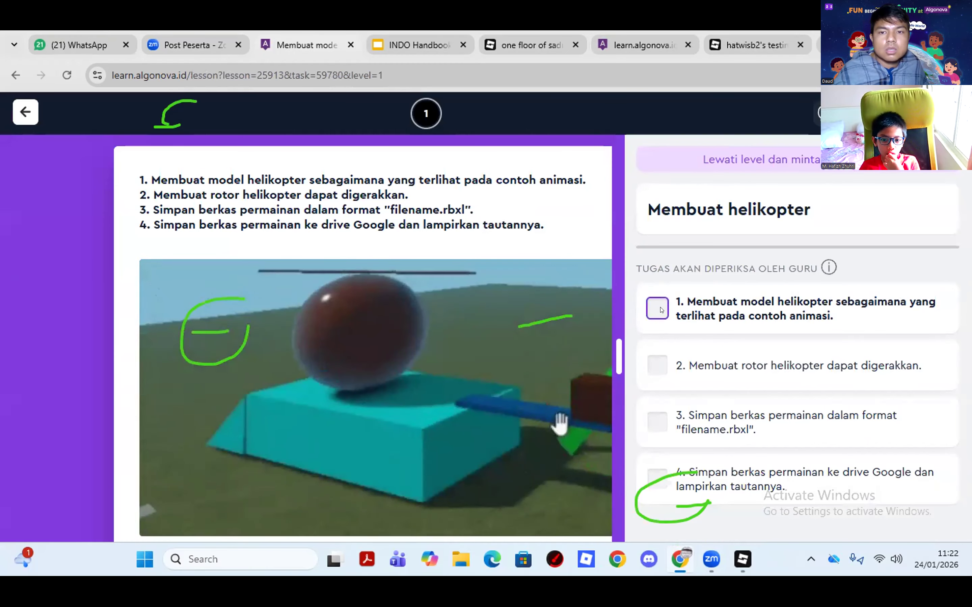
{"action": "left_click", "coordinate": [657, 365]}
{"action": "left_click", "coordinate": [657, 421]}
{"action": "left_click", "coordinate": [658, 478]}
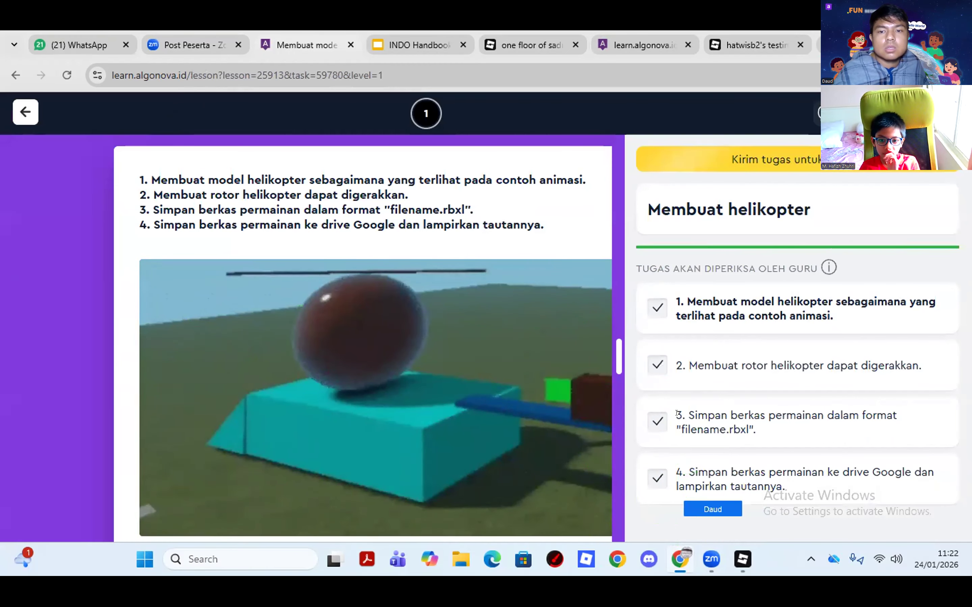
{"action": "left_click", "coordinate": [808, 168]}
{"action": "left_click", "coordinate": [767, 217]}
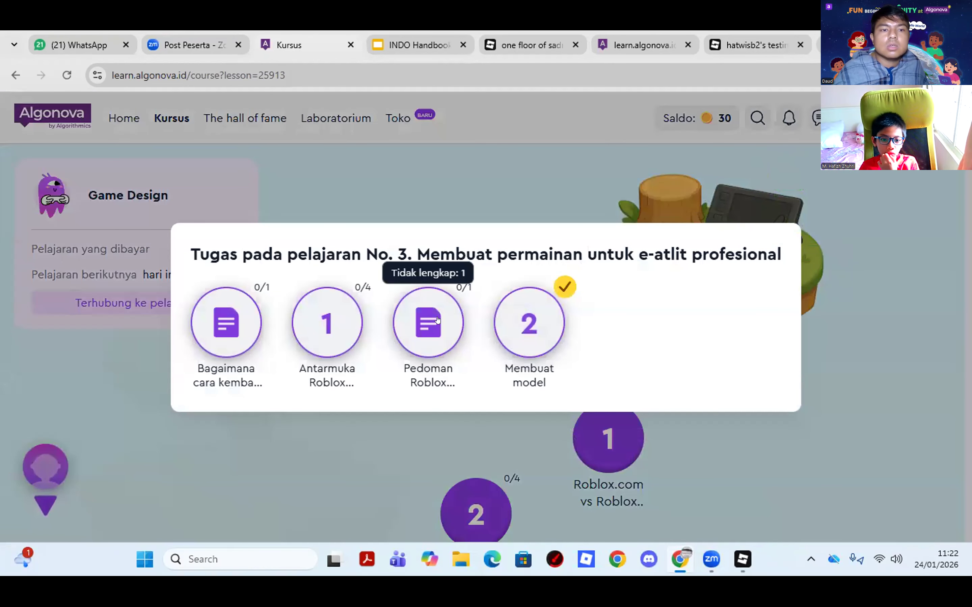
Finish the slide task on returning to the old Roblox Studio view, and open the Antarmuka Roblox task
{"action": "left_click", "coordinate": [233, 328]}
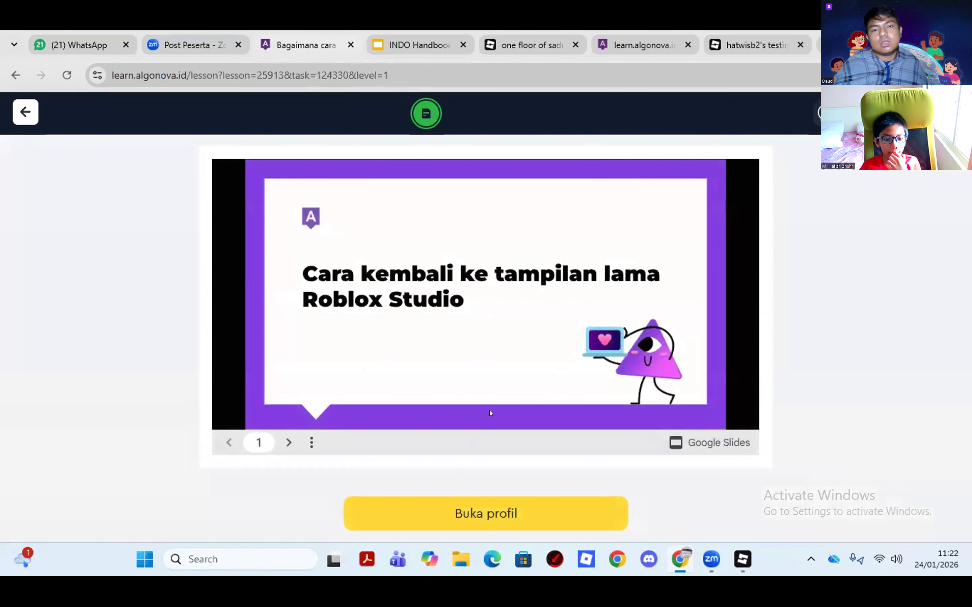
{"action": "left_click", "coordinate": [504, 503]}
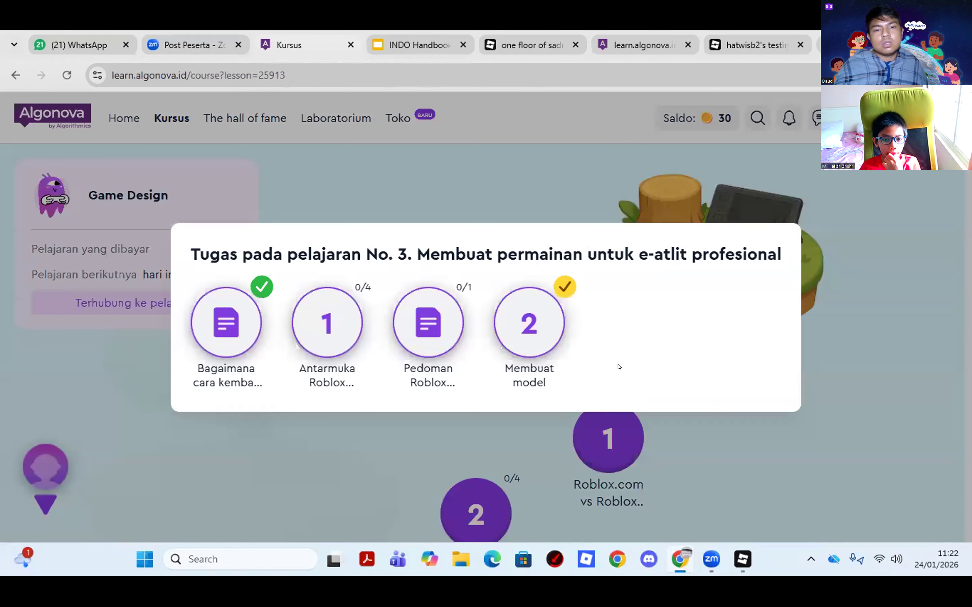
{"action": "left_click", "coordinate": [329, 327]}
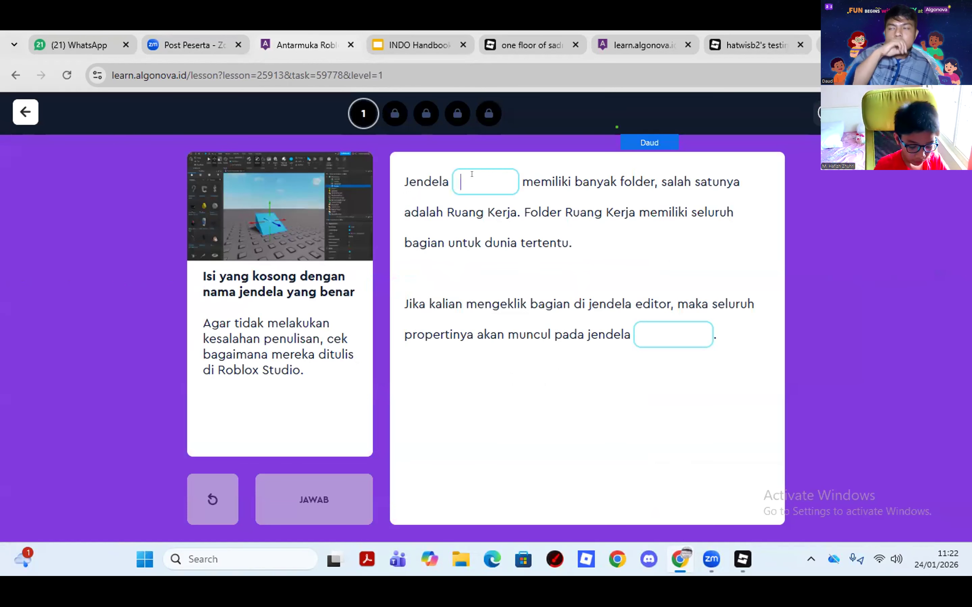
Fill the window-name blanks with "explorer" and "properties", submit the answer and continue to level 2
{"action": "type", "text": "explorer"}
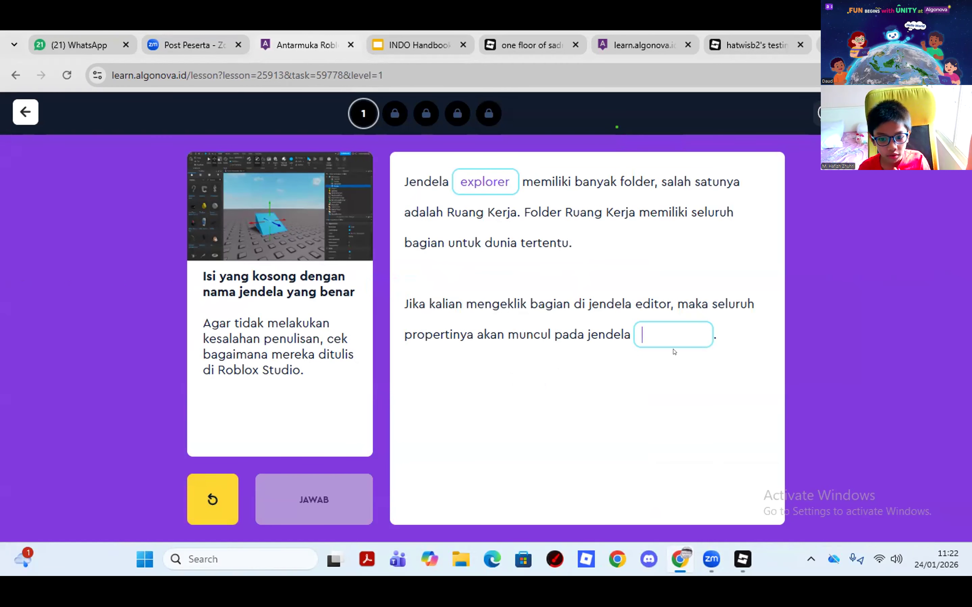
{"action": "key", "text": "Tab"}
{"action": "type", "text": "p"}
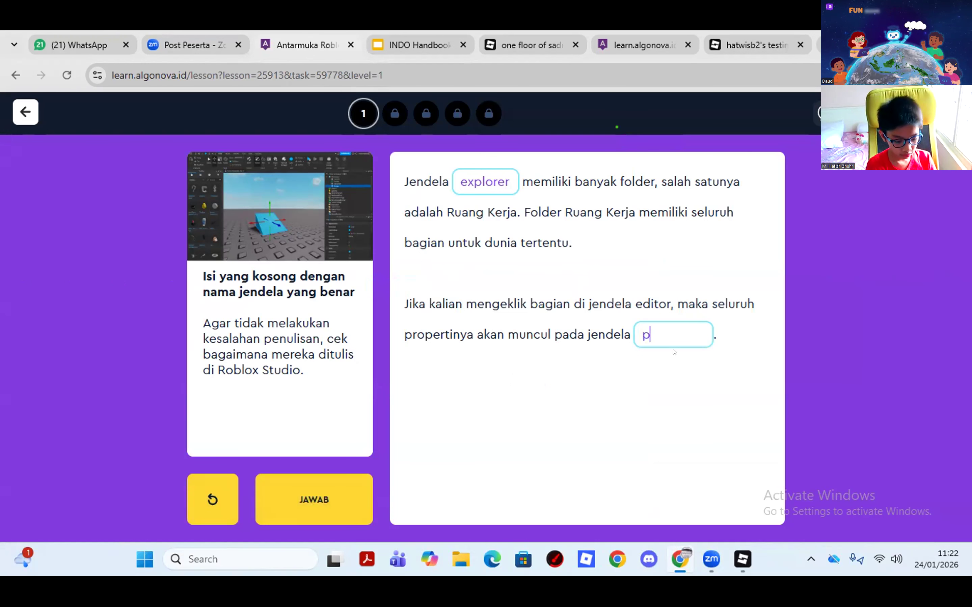
{"action": "type", "text": "eroperties"}
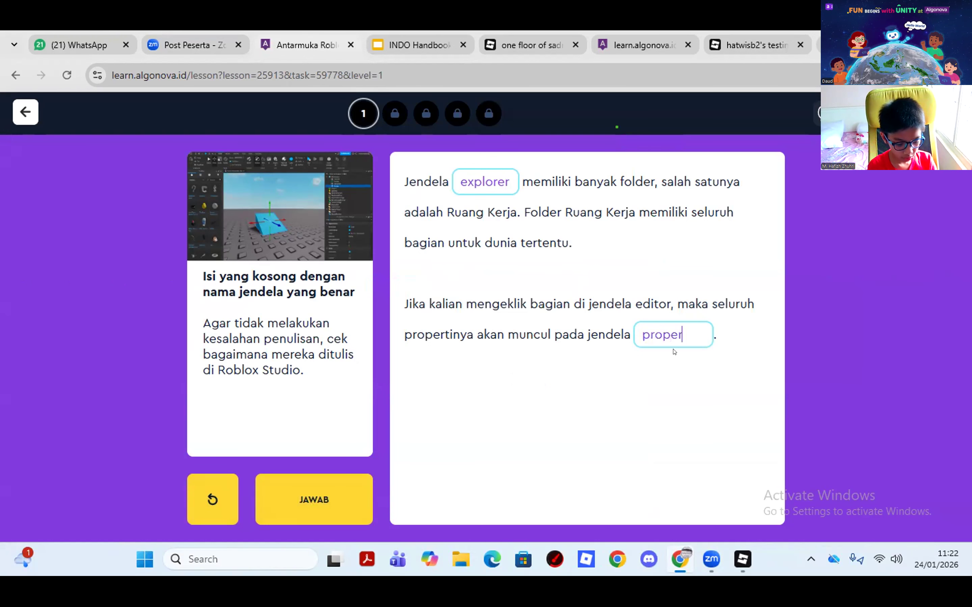
{"action": "left_click", "coordinate": [332, 489]}
{"action": "left_click", "coordinate": [554, 364]}
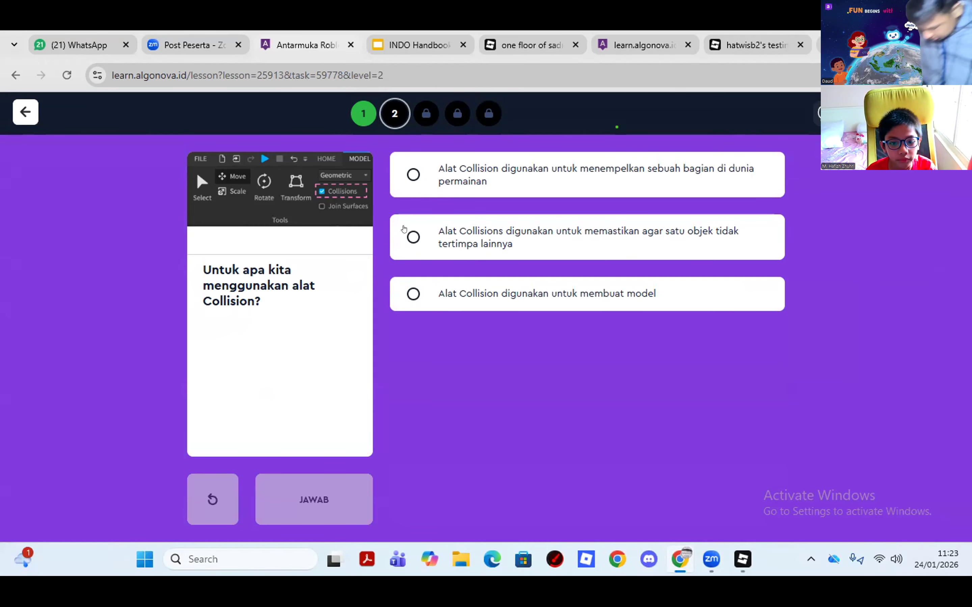
Answer that Collisions keeps objects from overlapping and that Constraint makes hinges for attaching two pieces, submitting each question
{"action": "left_click", "coordinate": [413, 241]}
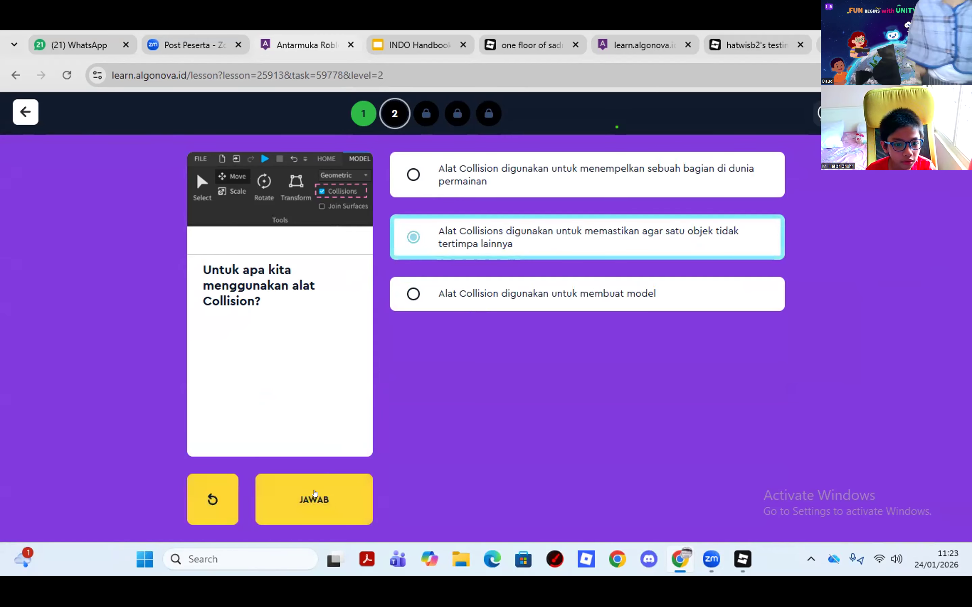
{"action": "left_click", "coordinate": [332, 489]}
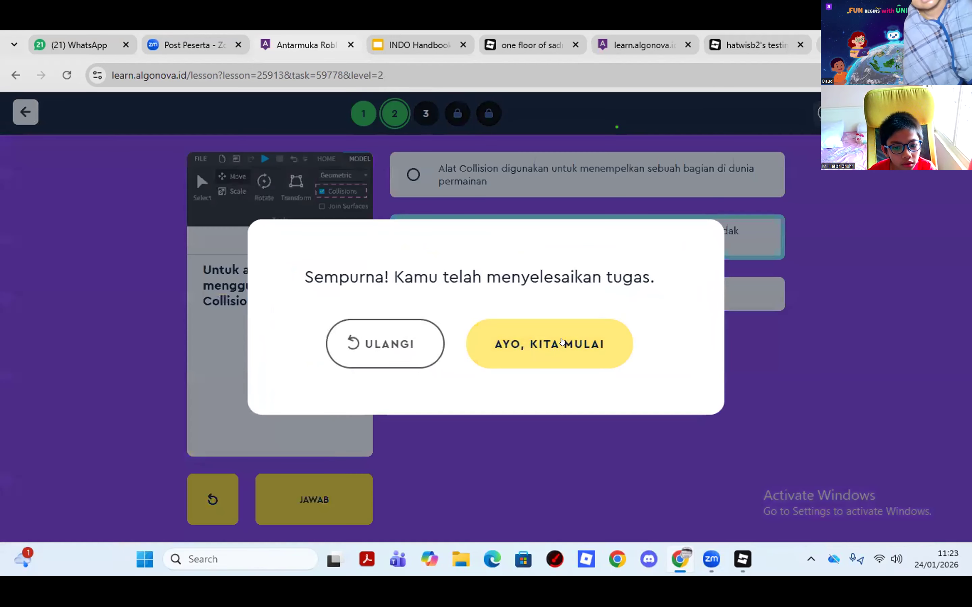
{"action": "left_click", "coordinate": [558, 342]}
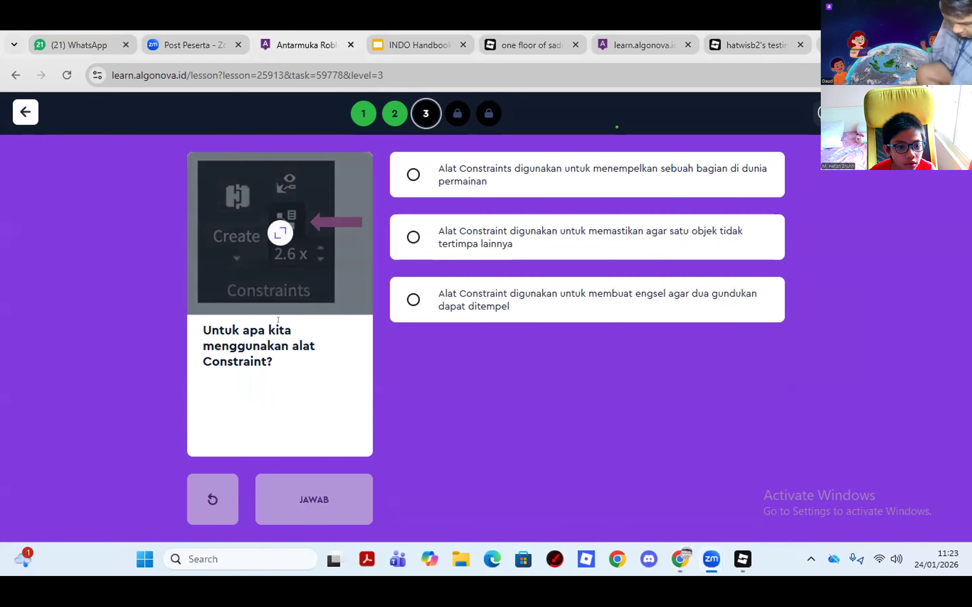
{"action": "left_click", "coordinate": [439, 287]}
{"action": "left_click", "coordinate": [311, 510]}
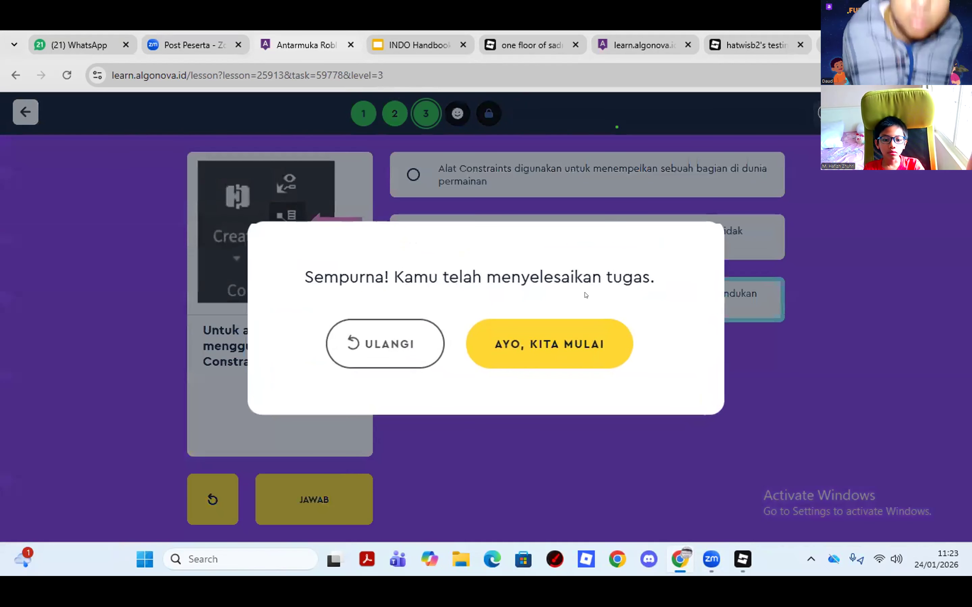
{"action": "left_click", "coordinate": [549, 334]}
Rate the Antarmuka Roblox task with the happy face and return to the lesson 3 task list
{"action": "left_click", "coordinate": [609, 367]}
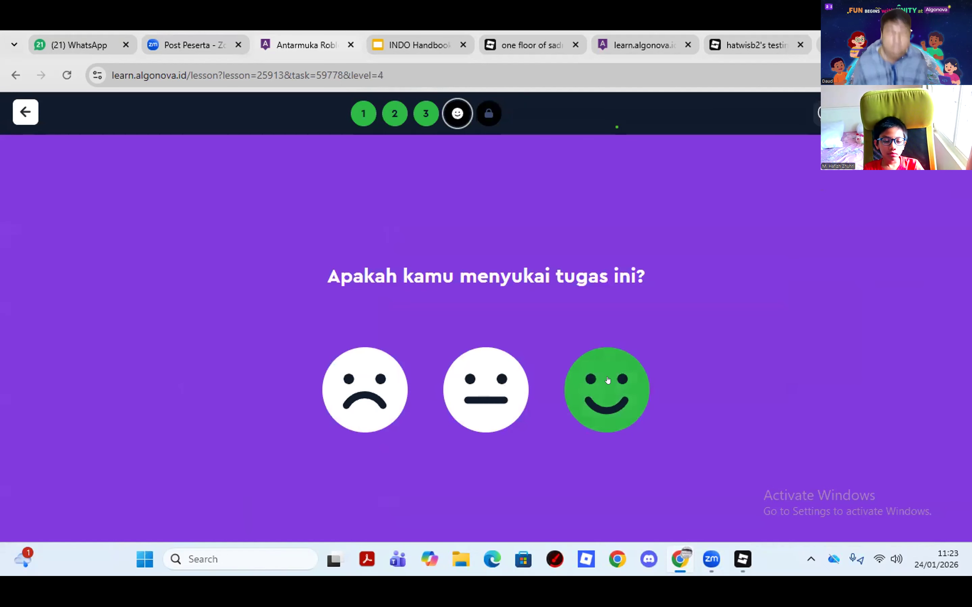
{"action": "left_click", "coordinate": [440, 505]}
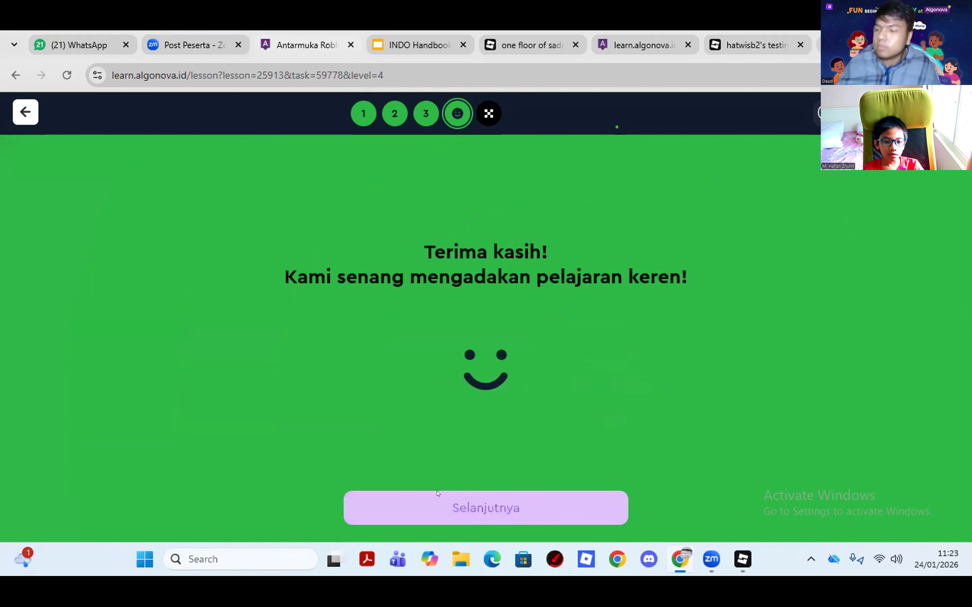
{"action": "left_click", "coordinate": [482, 507]}
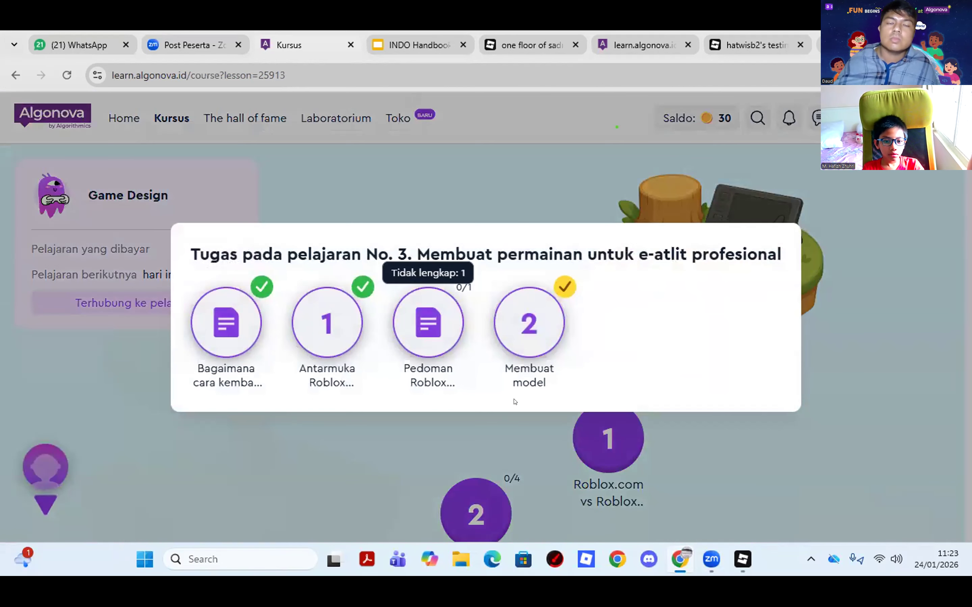
Open the Pedoman Roblox task and its INDO Handbook M1P3 presentation, dismissing the Meet promotion
{"action": "left_click", "coordinate": [431, 317]}
{"action": "left_click", "coordinate": [426, 287]}
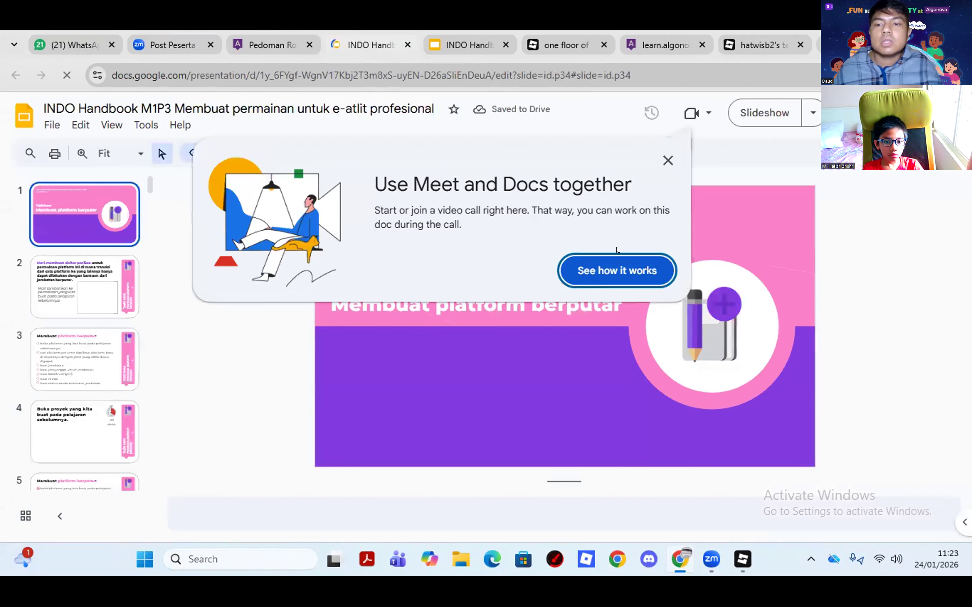
{"action": "left_click", "coordinate": [666, 158]}
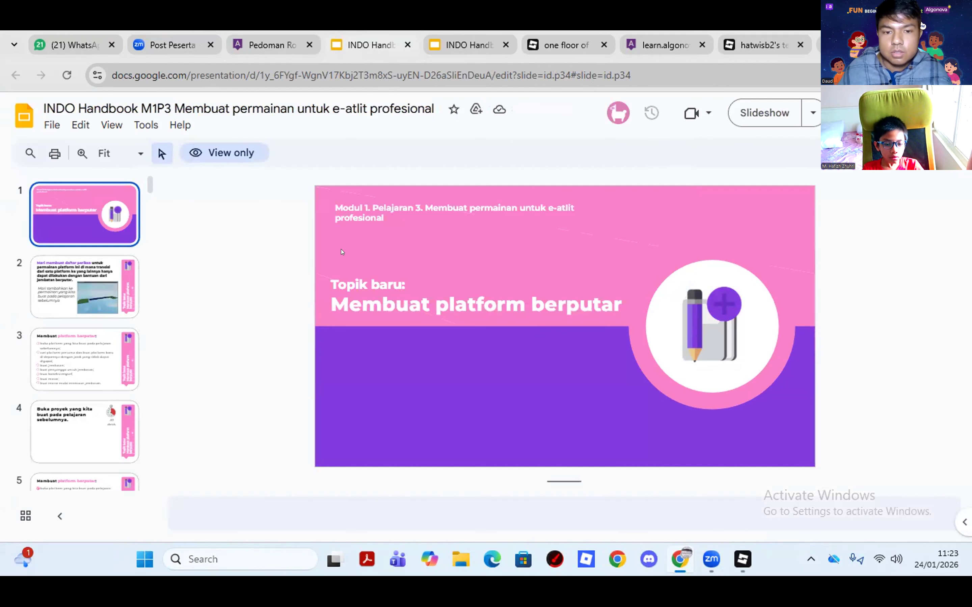